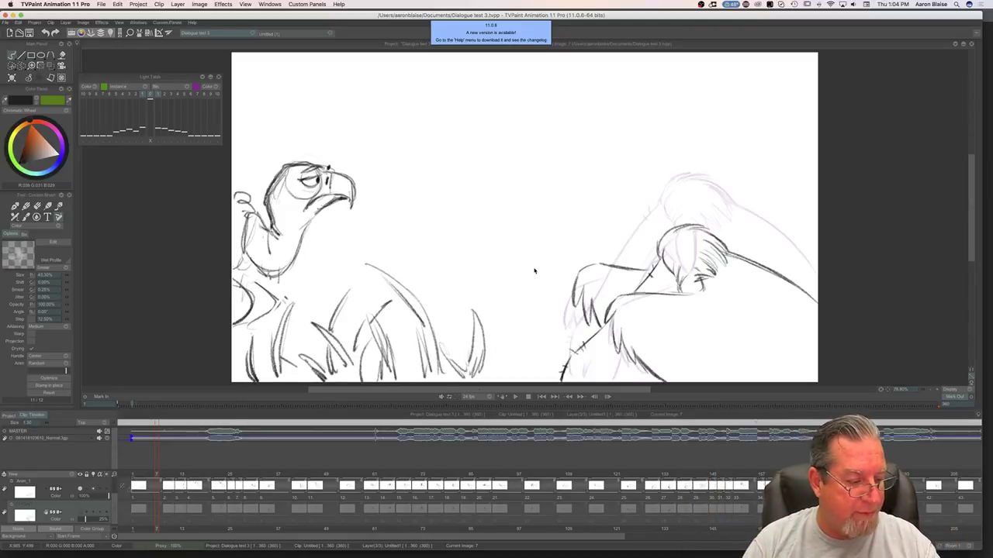
Step: Hide the cleaned-up Anim_1 layer and show the 20% opacity rough animation layer beneath it
{"action": "scroll", "coordinate": [115, 501], "scroll_direction": "up", "scroll_amount": 3}
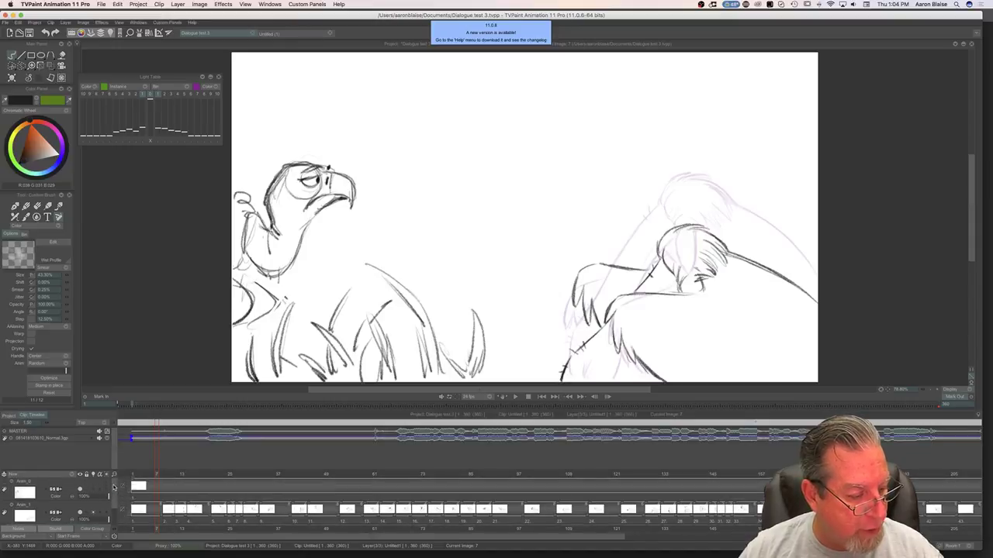
{"action": "left_click_drag", "start_coordinate": [114, 502], "coordinate": [114, 510]}
{"action": "left_click", "coordinate": [80, 489]}
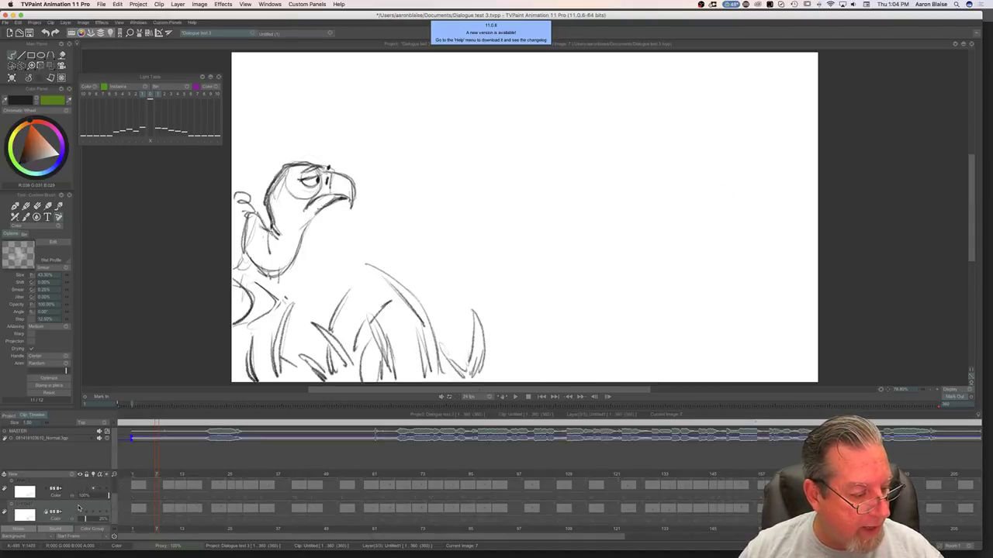
{"action": "left_click", "coordinate": [82, 515]}
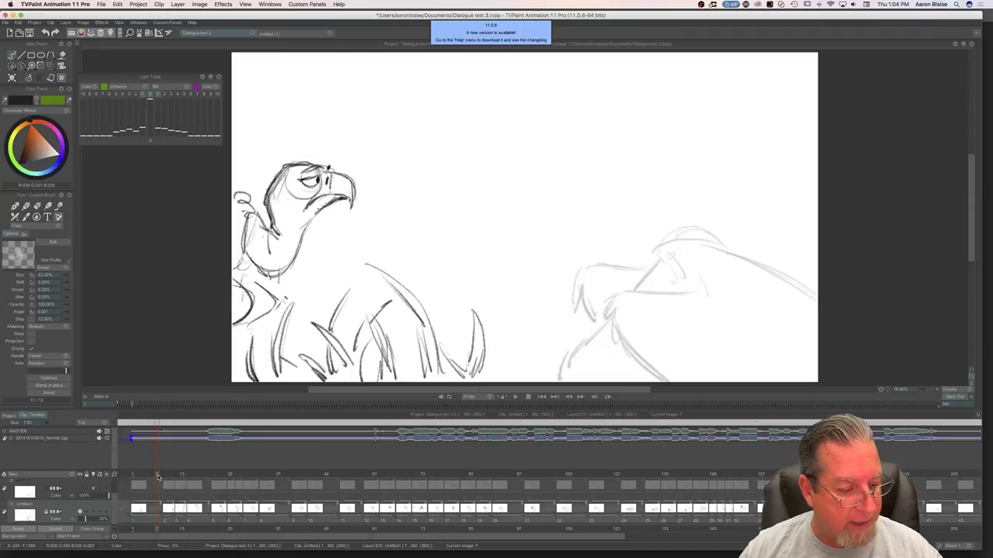
Step: Mute the dialogue sound track and scrub through the rough animation
{"action": "left_click", "coordinate": [100, 439]}
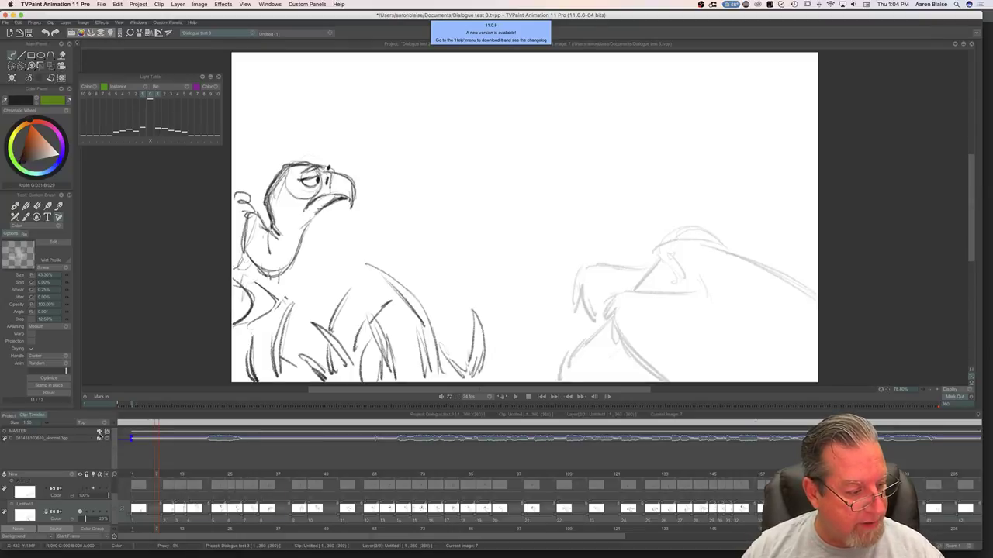
{"action": "left_click_drag", "start_coordinate": [157, 477], "coordinate": [854, 521]}
{"action": "left_click_drag", "start_coordinate": [853, 475], "coordinate": [654, 475]}
{"action": "left_click_drag", "start_coordinate": [695, 500], "coordinate": [86, 508]}
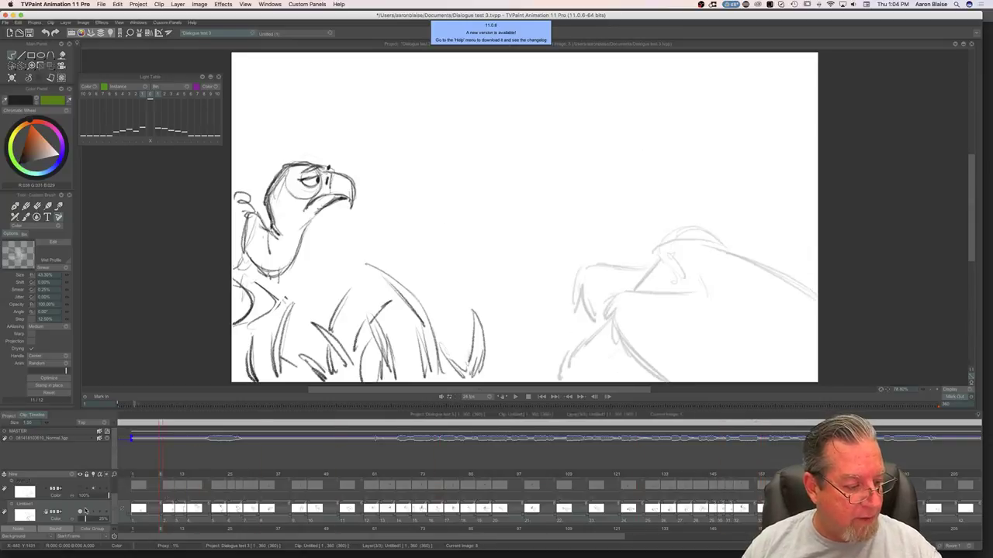
Step: Show the Anim_1 layer with its light table off and scrub through the animation to the later frames
{"action": "left_click", "coordinate": [79, 489]}
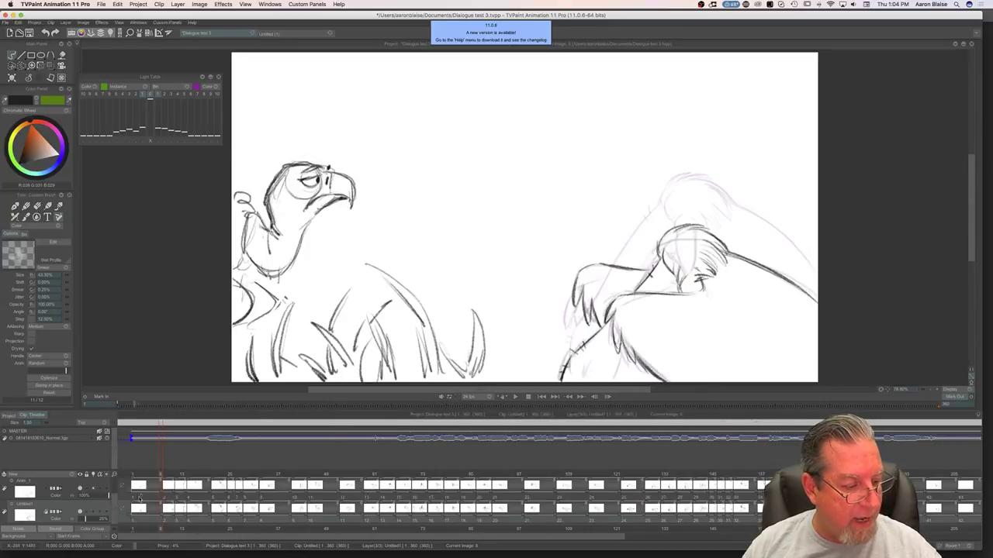
{"action": "left_click_drag", "start_coordinate": [158, 485], "coordinate": [590, 485]}
{"action": "left_click", "coordinate": [94, 490]}
{"action": "left_click_drag", "start_coordinate": [461, 536], "coordinate": [837, 557]}
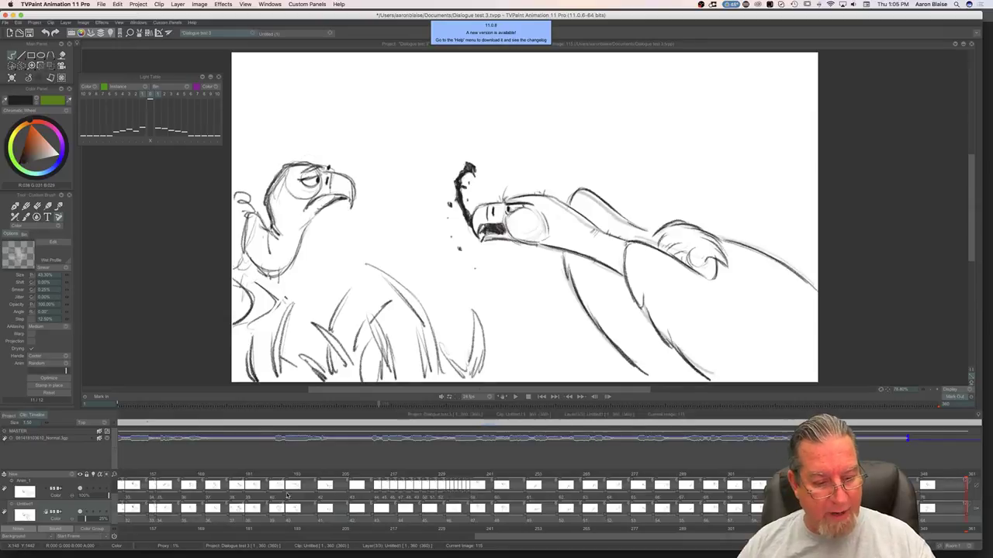
{"action": "left_click", "coordinate": [613, 475]}
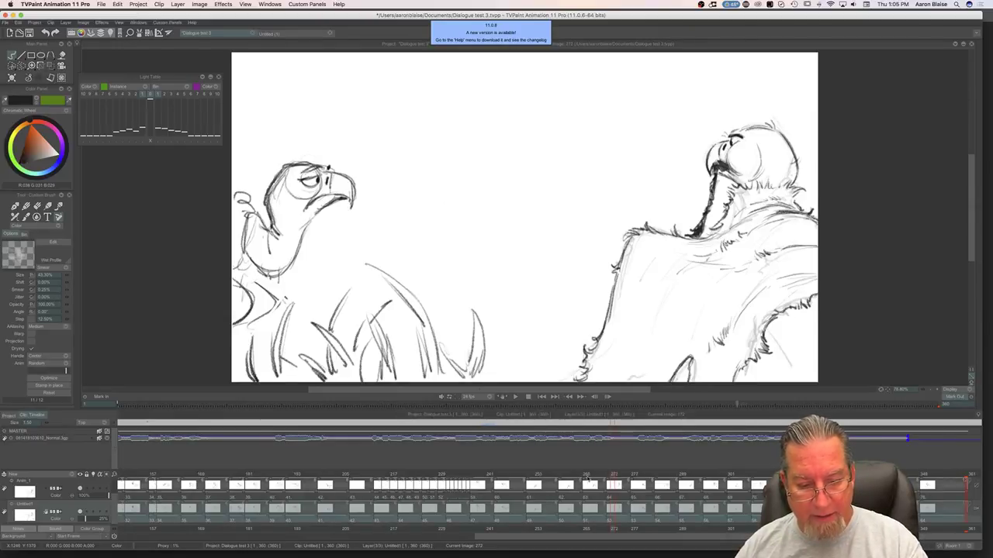
{"action": "left_click_drag", "start_coordinate": [612, 477], "coordinate": [817, 490]}
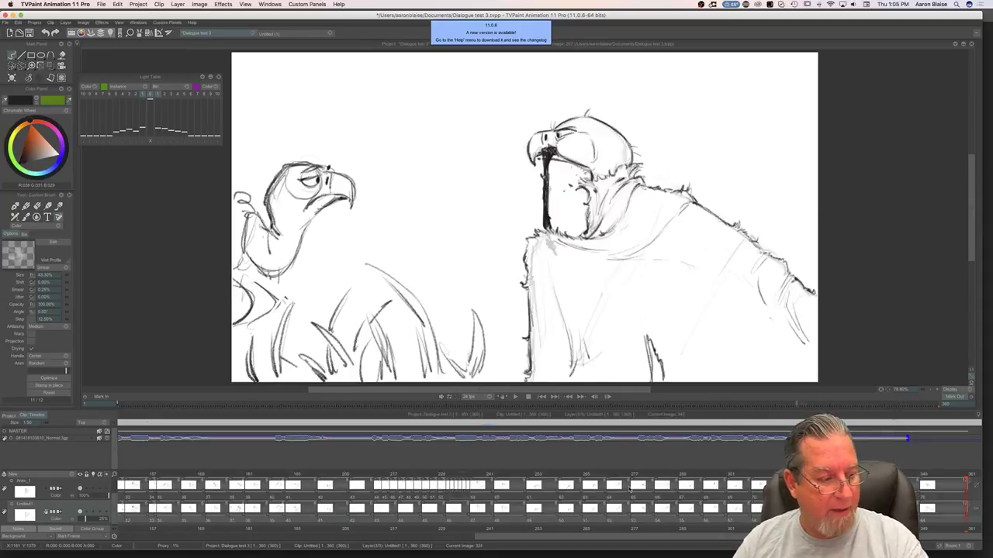
Step: Play the animation preview with the dialogue sound on, the system volume raised and the rough layer hidden
{"action": "left_click", "coordinate": [100, 439]}
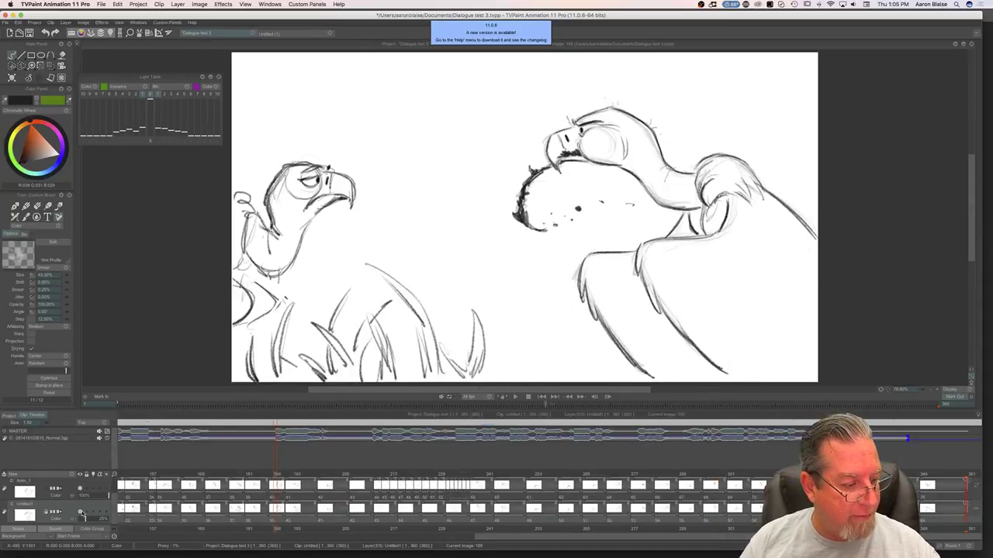
{"action": "left_click", "coordinate": [86, 516]}
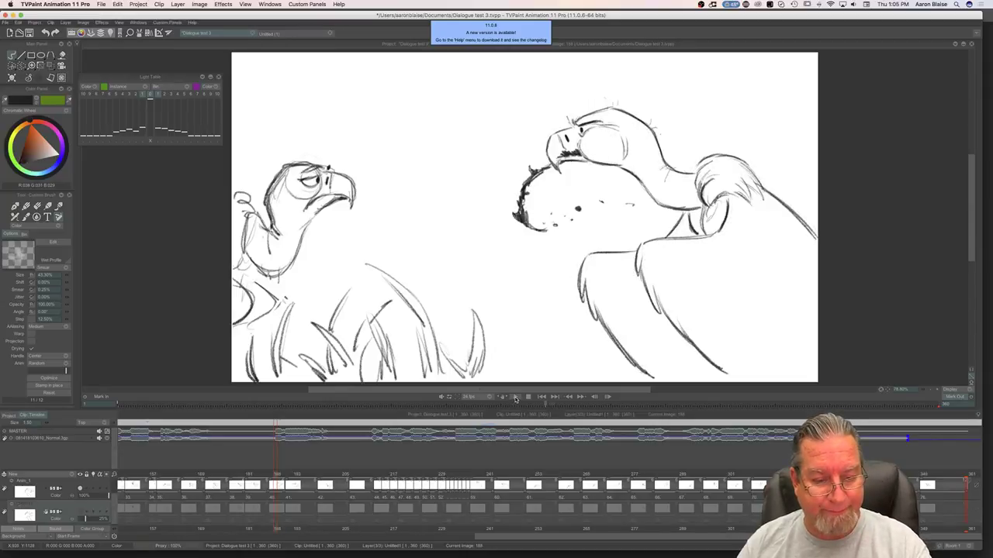
{"action": "key", "text": "XF86AudioRaiseVolume"}
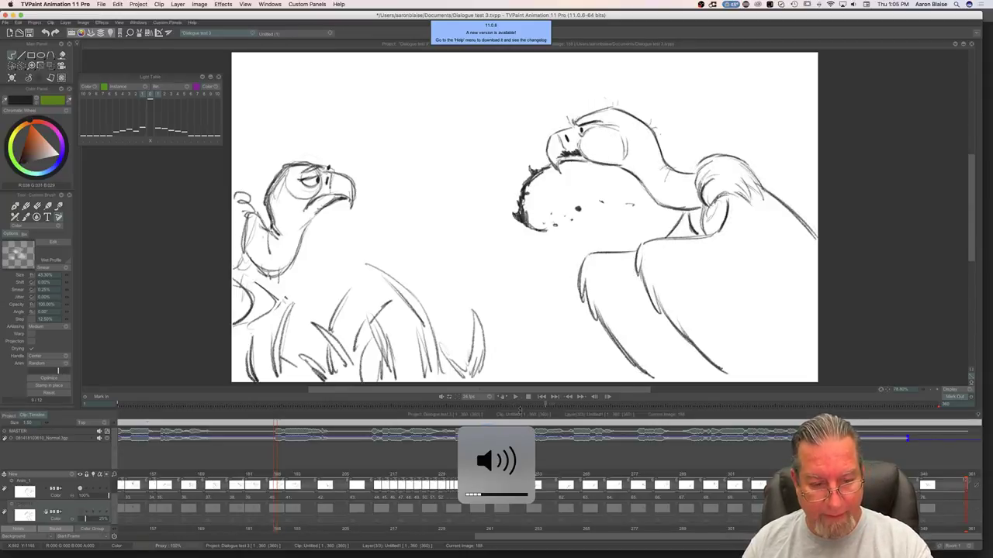
{"action": "left_click", "coordinate": [517, 400]}
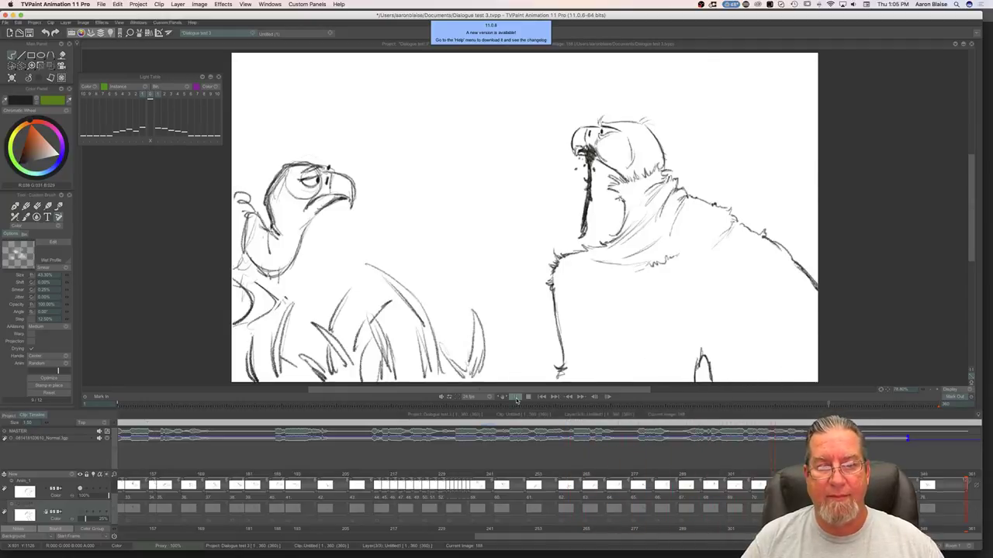
{"action": "left_click", "coordinate": [528, 397]}
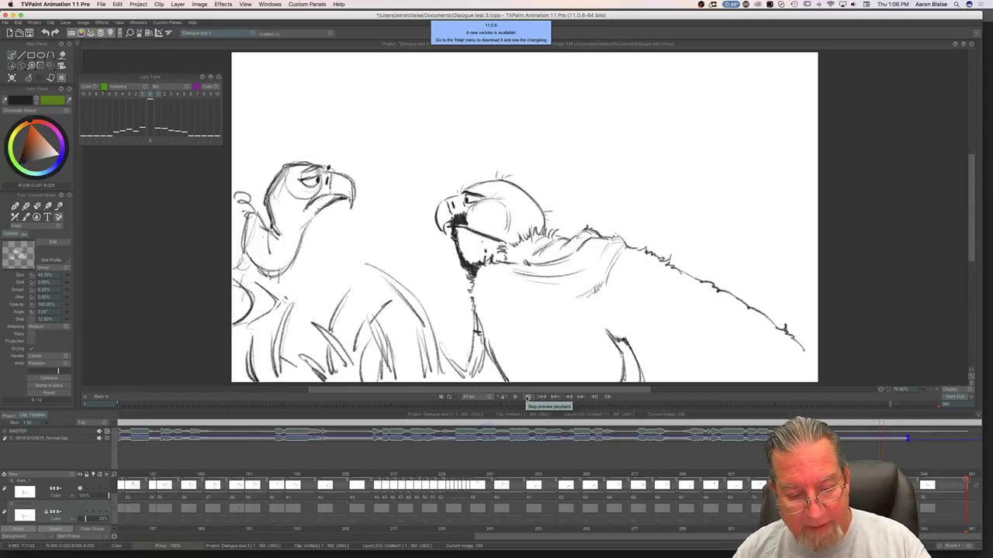
{"action": "left_click", "coordinate": [526, 398]}
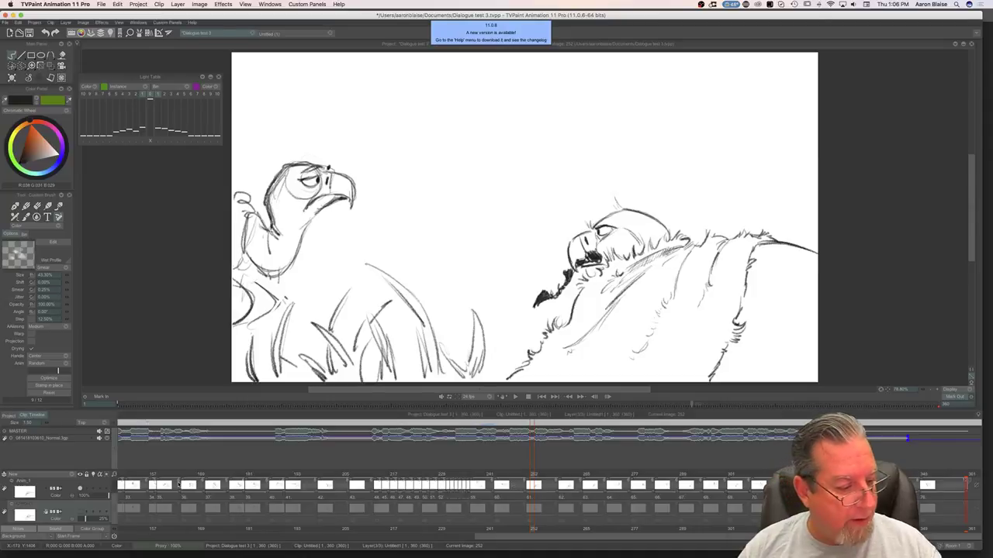
Step: Return to frame 7 near the start of the clip and activate the light table on the Anim_1 layer
{"action": "left_click_drag", "start_coordinate": [488, 538], "coordinate": [109, 531]}
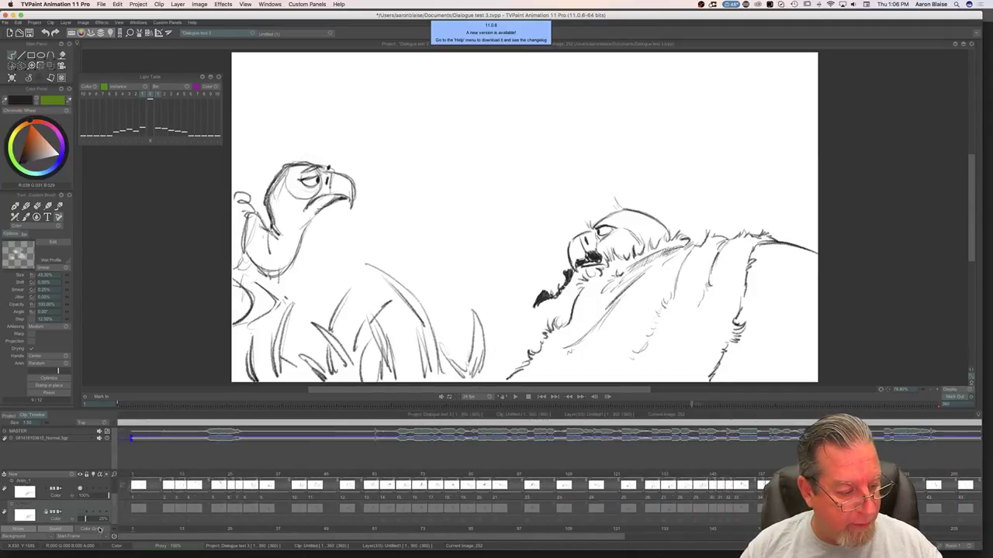
{"action": "left_click", "coordinate": [157, 475]}
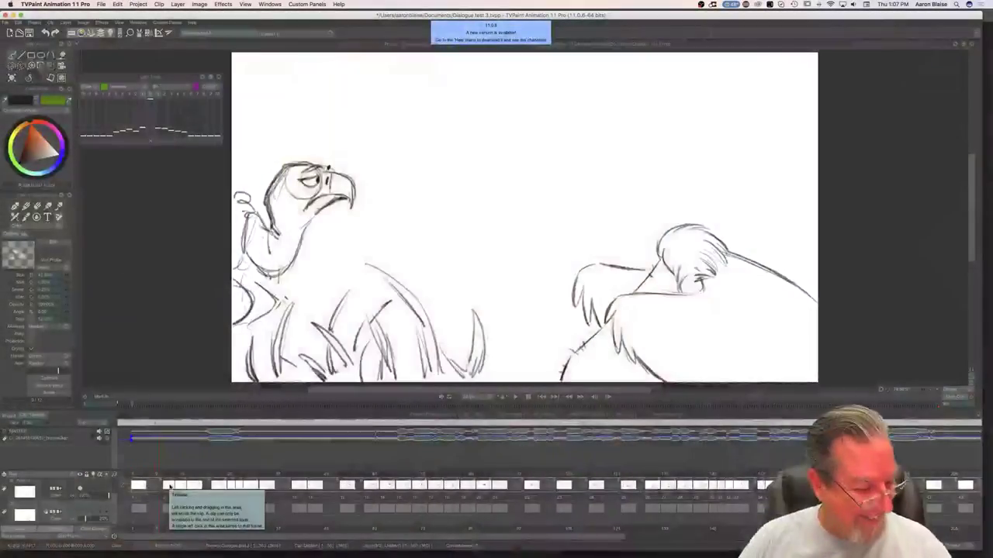
{"action": "left_click", "coordinate": [95, 490]}
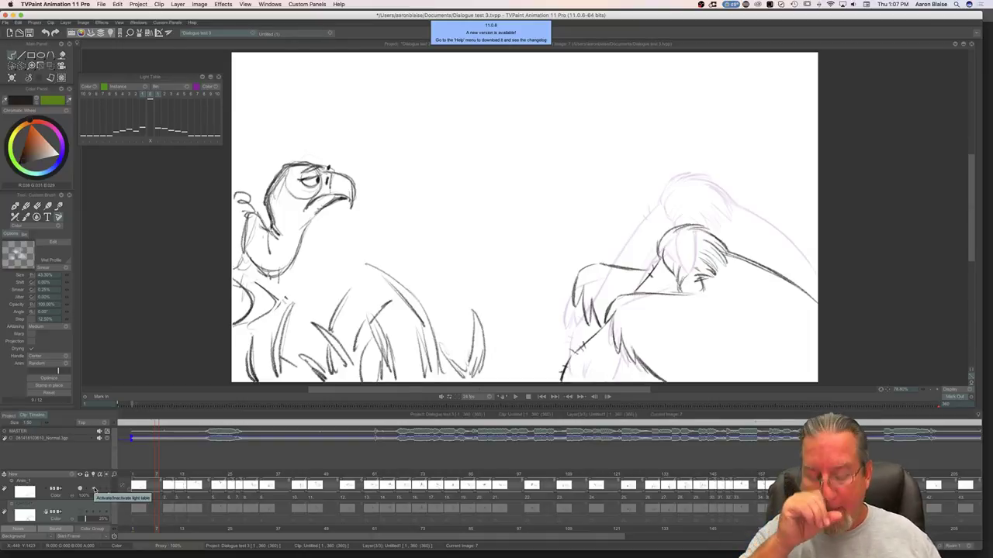
{"action": "key", "text": "Tab"}
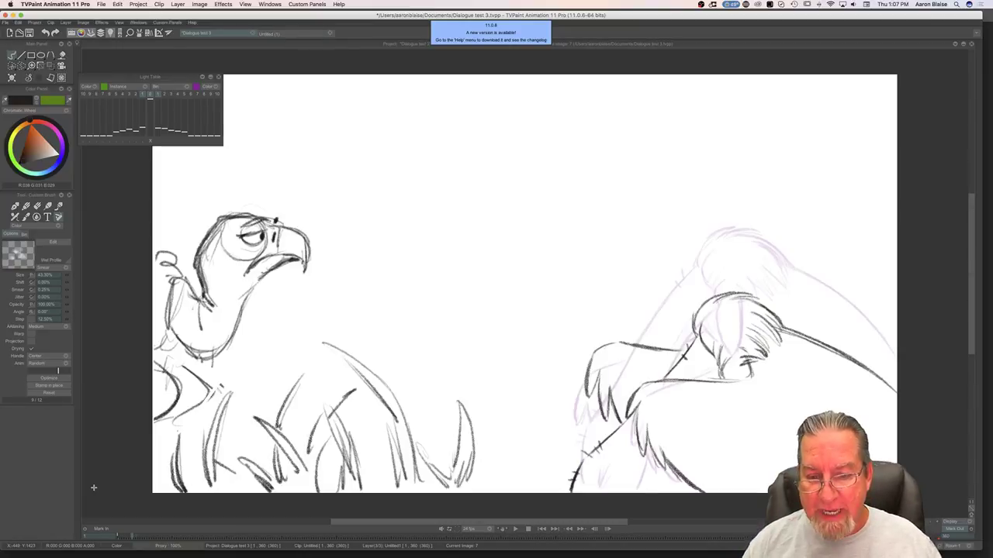
{"action": "key", "text": "Left"}
{"action": "key", "text": "Tab"}
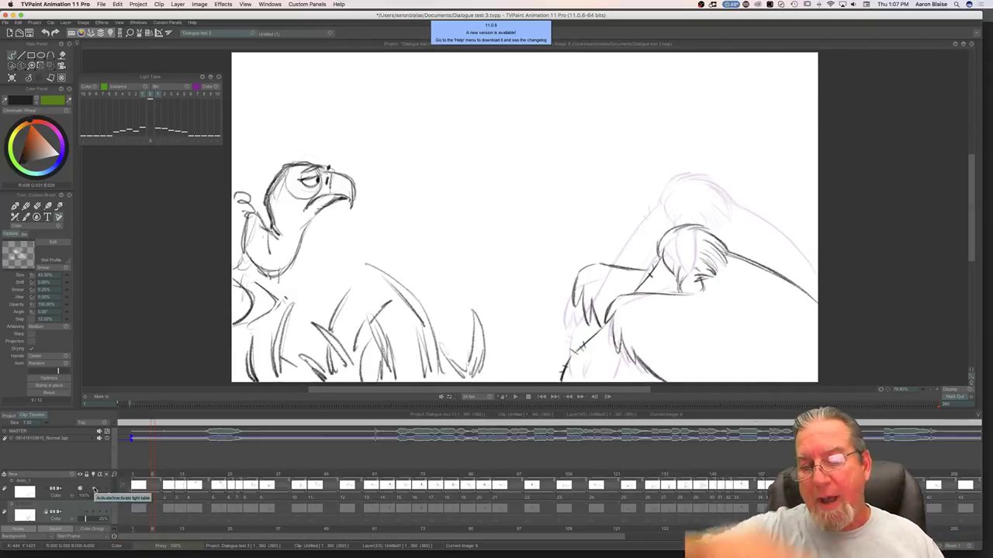
Step: Create a blank new drawing at frame 7 on the Anim_1 layer
{"action": "mouse_move", "coordinate": [152, 477]}
{"action": "left_mouse_down"}
{"action": "mouse_move", "coordinate": [211, 482]}
{"action": "mouse_move", "coordinate": [157, 482]}
{"action": "left_mouse_up"}
{"action": "left_click", "coordinate": [174, 479]}
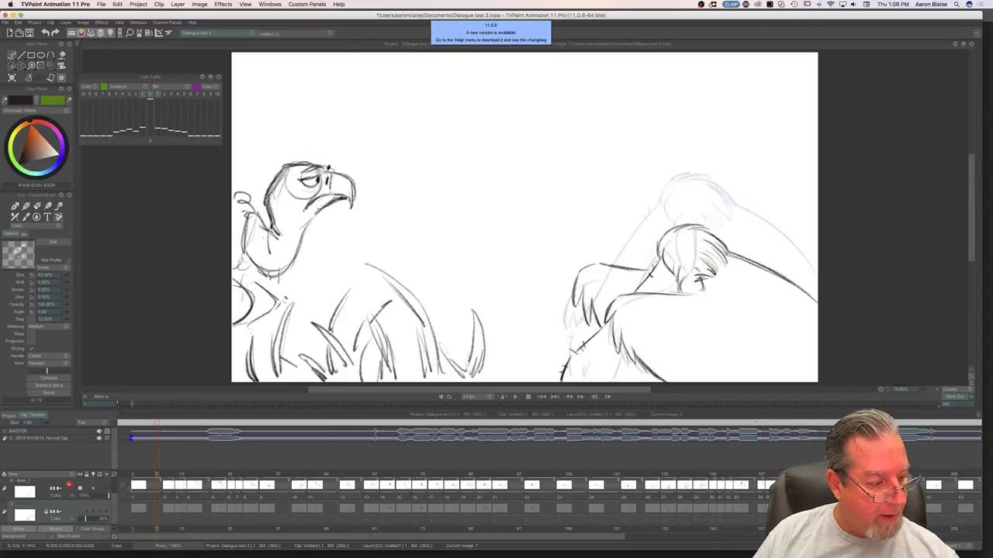
{"action": "left_click", "coordinate": [73, 487]}
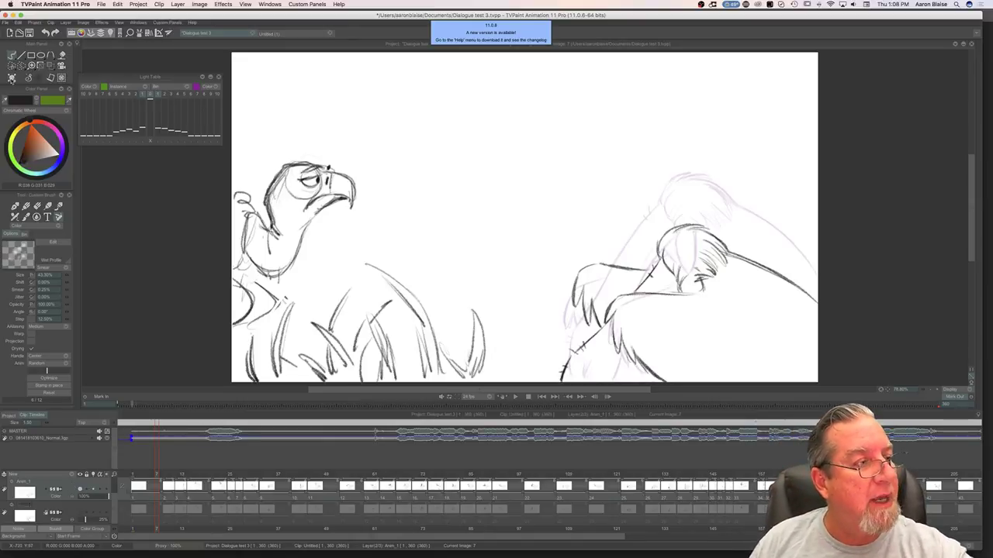
{"action": "left_click", "coordinate": [11, 78]}
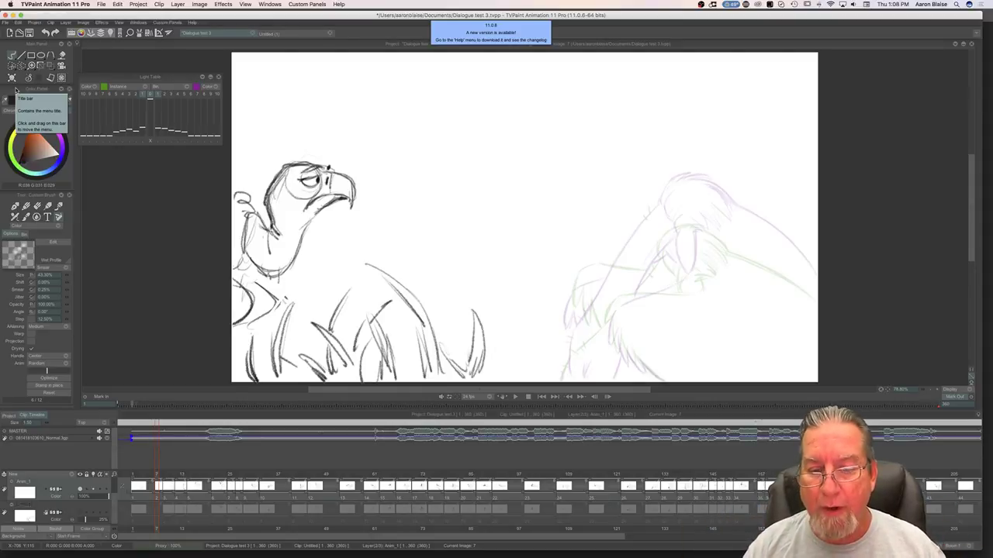
Step: Sketch the hunched vulture's back line between the green and purple light table poses, flipping against the previous drawing
{"action": "key", "text": "Tab"}
{"action": "key", "text": "Left"}
{"action": "key", "text": "Right"}
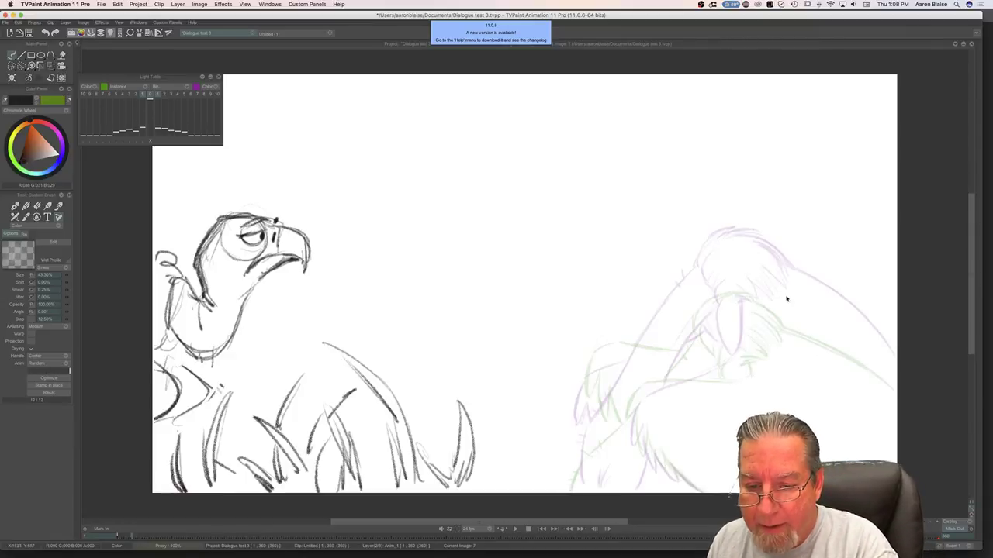
{"action": "mouse_move", "coordinate": [802, 302]}
{"action": "left_mouse_down"}
{"action": "mouse_move", "coordinate": [867, 346]}
{"action": "mouse_move", "coordinate": [800, 300]}
{"action": "mouse_move", "coordinate": [899, 377]}
{"action": "left_mouse_up"}
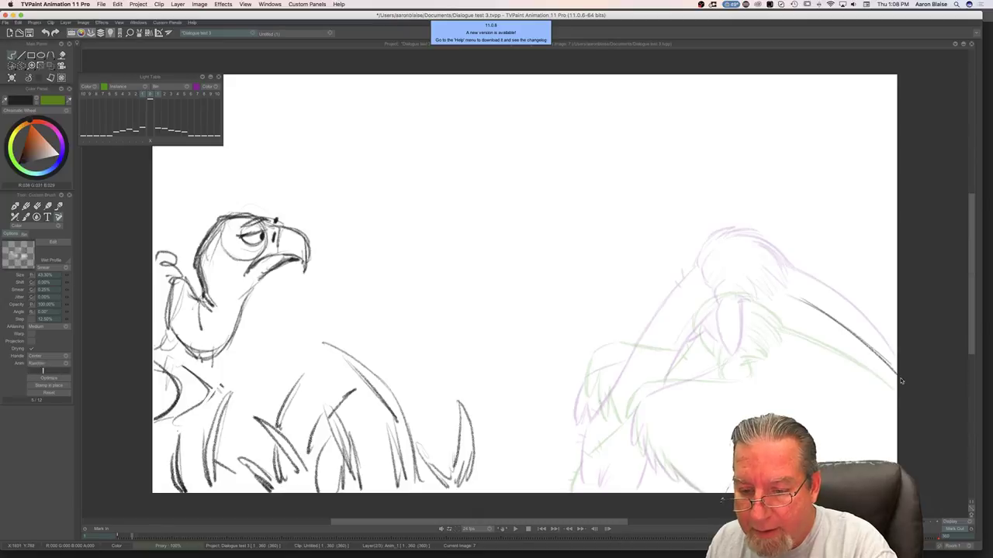
{"action": "left_click_drag", "start_coordinate": [846, 331], "coordinate": [778, 288]}
{"action": "key", "text": "Left"}
{"action": "key", "text": "Right"}
{"action": "key", "text": "Left"}
{"action": "key", "text": "Right"}
Step: Draw the rounded upper contour of the vulture's feather ruff between the two guide poses, comparing with the previous drawing
{"action": "mouse_move", "coordinate": [701, 272]}
{"action": "left_mouse_down"}
{"action": "mouse_move", "coordinate": [735, 260]}
{"action": "mouse_move", "coordinate": [786, 294]}
{"action": "left_mouse_up"}
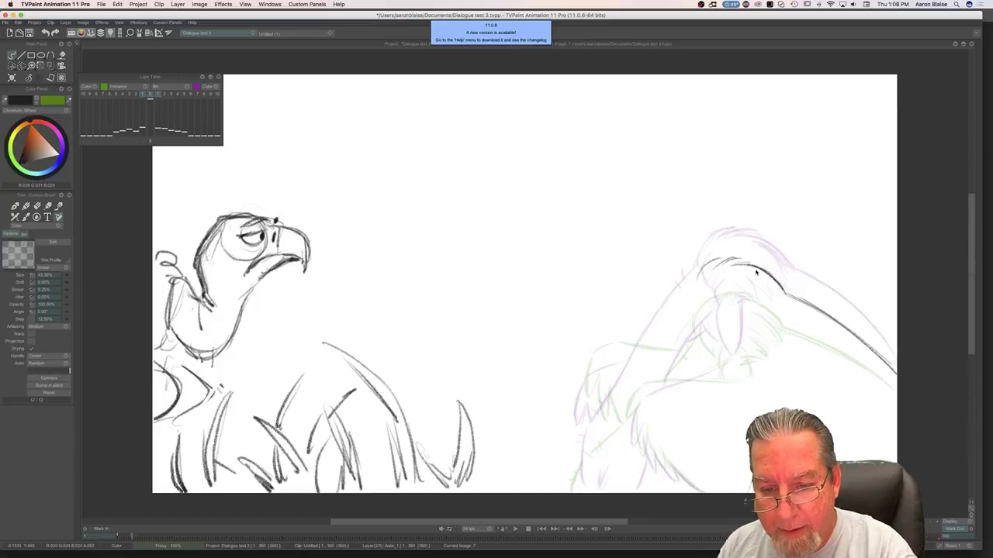
{"action": "key", "text": "Left"}
{"action": "key", "text": "Right"}
{"action": "left_click_drag", "start_coordinate": [708, 267], "coordinate": [695, 300]}
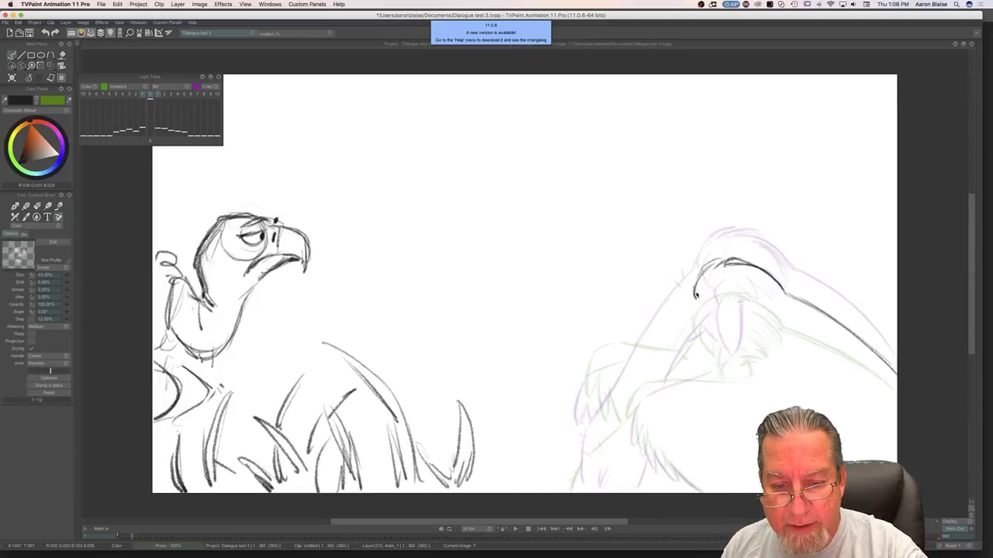
{"action": "key", "text": "Left"}
{"action": "key", "text": "Right"}
{"action": "left_click_drag", "start_coordinate": [774, 291], "coordinate": [782, 305]}
{"action": "key", "text": "Left"}
{"action": "key", "text": "Right"}
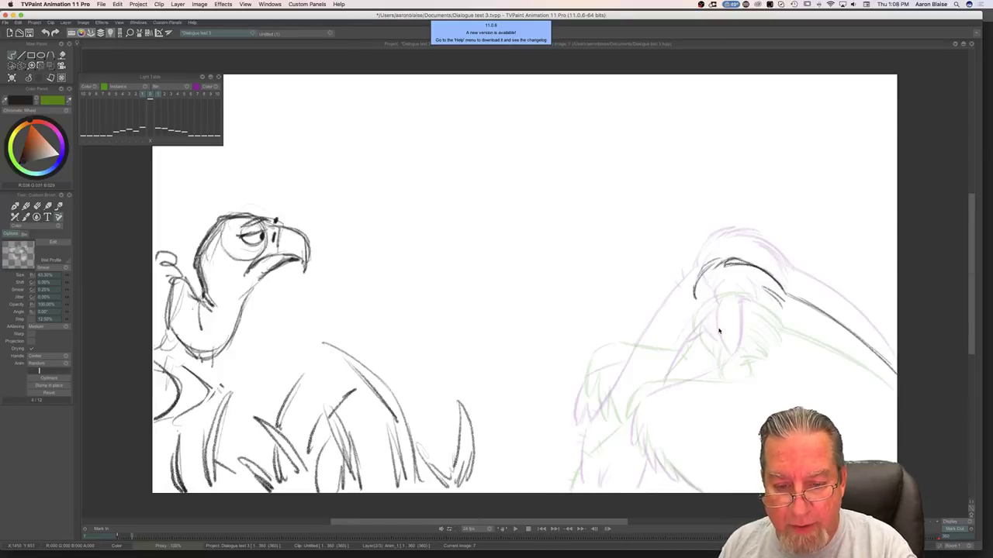
Step: Add short feather strokes inside and along the lower edge of the ruff, matching the previous drawing
{"action": "mouse_move", "coordinate": [719, 321]}
{"action": "left_mouse_down"}
{"action": "mouse_move", "coordinate": [716, 341]}
{"action": "mouse_move", "coordinate": [715, 330]}
{"action": "left_mouse_up"}
{"action": "mouse_move", "coordinate": [721, 293]}
{"action": "left_mouse_down"}
{"action": "mouse_move", "coordinate": [702, 328]}
{"action": "mouse_move", "coordinate": [701, 312]}
{"action": "left_mouse_up"}
{"action": "key", "text": "Left"}
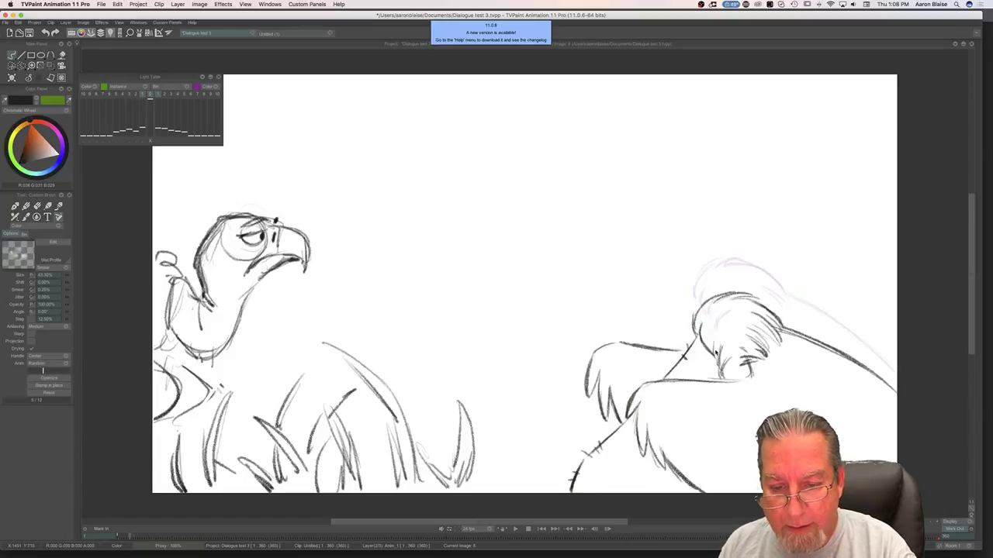
{"action": "key", "text": "Right"}
{"action": "left_click_drag", "start_coordinate": [737, 320], "coordinate": [770, 334]}
{"action": "mouse_move", "coordinate": [748, 301]}
{"action": "left_mouse_down"}
{"action": "mouse_move", "coordinate": [771, 332]}
{"action": "mouse_move", "coordinate": [774, 324]}
{"action": "left_mouse_up"}
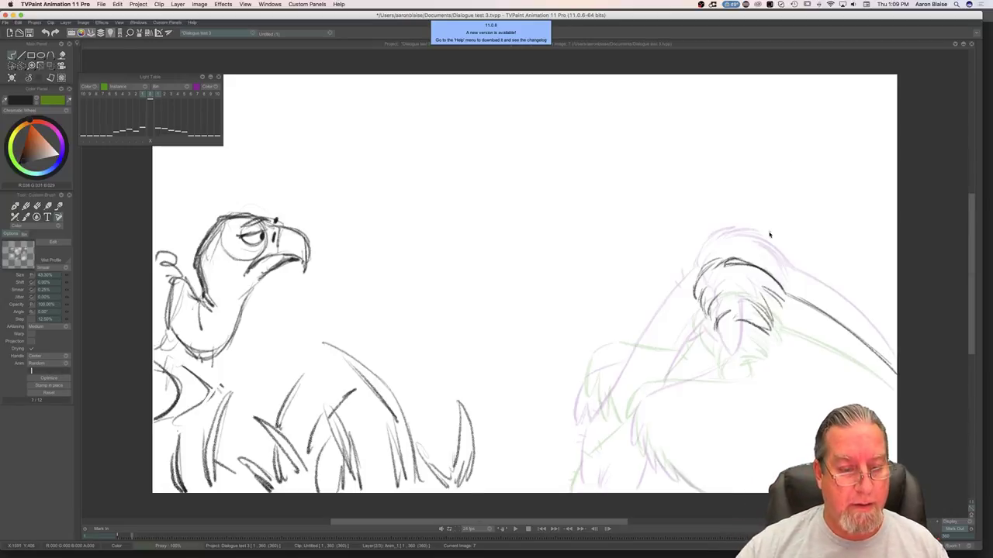
{"action": "mouse_move", "coordinate": [388, 556]}
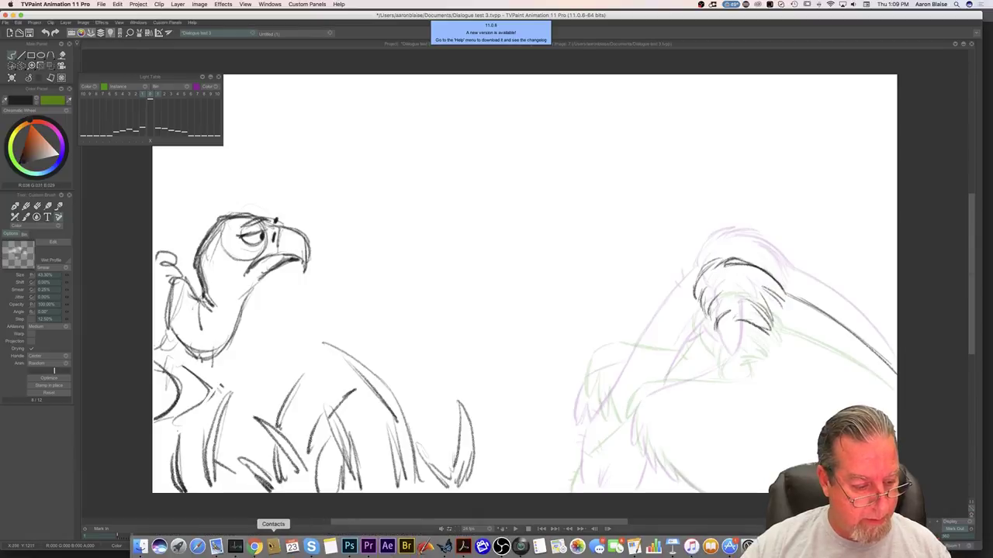
{"action": "left_click", "coordinate": [254, 547]}
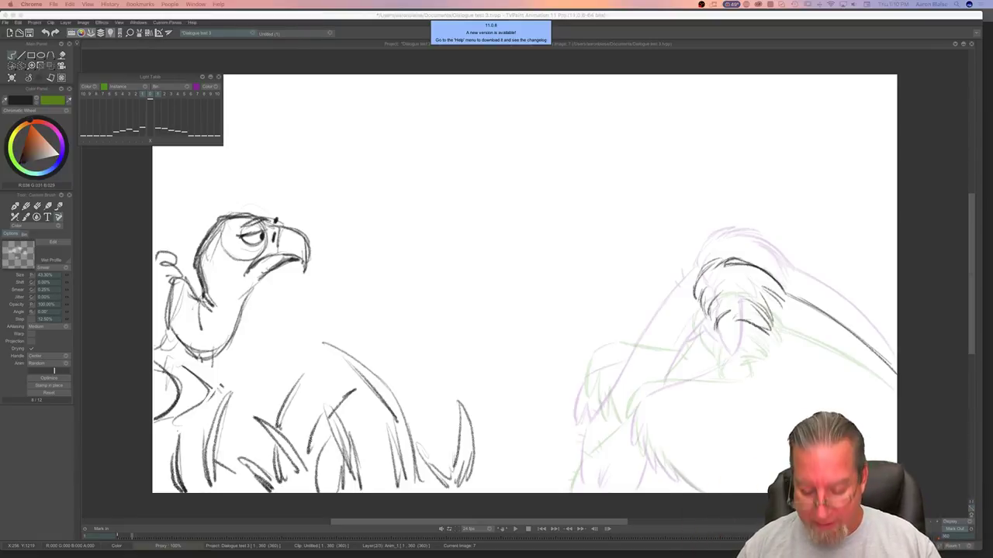
{"action": "left_click", "coordinate": [496, 248]}
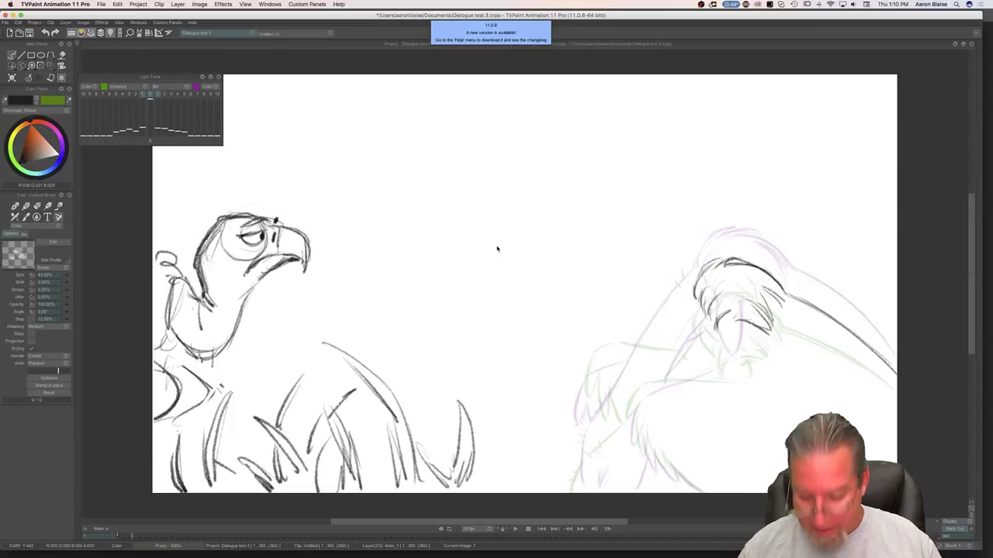
Step: Draw the upper part of the neck line below the ruff and the near wing's upper edge, flipping against the previous drawing
{"action": "key", "text": "Left"}
{"action": "key", "text": "Right"}
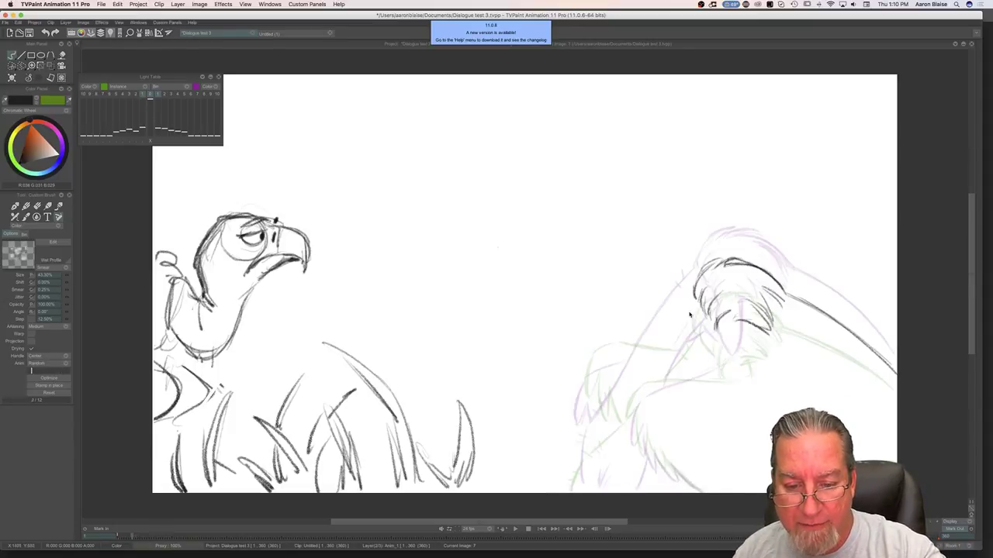
{"action": "left_click_drag", "start_coordinate": [695, 304], "coordinate": [660, 351]}
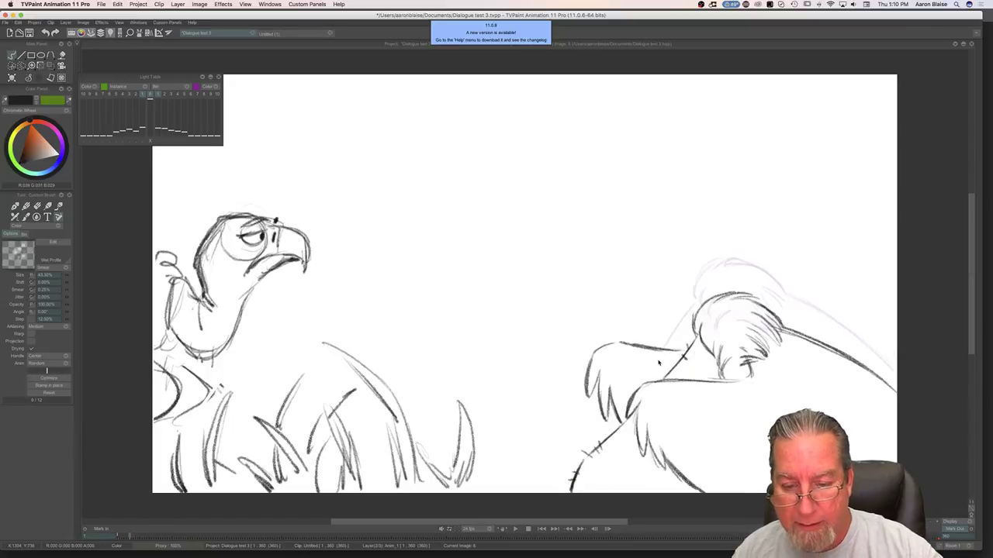
{"action": "mouse_move", "coordinate": [742, 323]}
{"action": "left_mouse_down"}
{"action": "mouse_move", "coordinate": [747, 363]}
{"action": "mouse_move", "coordinate": [744, 340]}
{"action": "mouse_move", "coordinate": [739, 355]}
{"action": "mouse_move", "coordinate": [758, 357]}
{"action": "mouse_move", "coordinate": [643, 396]}
{"action": "left_mouse_up"}
{"action": "key", "text": "Left"}
{"action": "key", "text": "Right"}
{"action": "key", "text": "Left"}
{"action": "key", "text": "Right"}
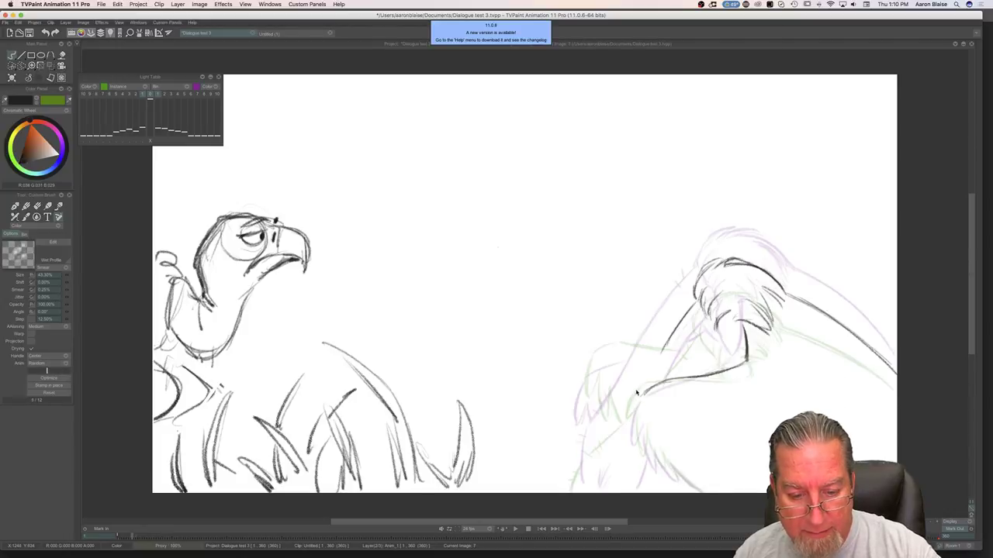
Step: Draw the near wing's rounded front and jagged feather tips down to the frame's lower edge, comparing with the previous drawing
{"action": "mouse_move", "coordinate": [639, 400]}
{"action": "left_mouse_down"}
{"action": "mouse_move", "coordinate": [627, 434]}
{"action": "mouse_move", "coordinate": [640, 417]}
{"action": "mouse_move", "coordinate": [656, 466]}
{"action": "mouse_move", "coordinate": [671, 482]}
{"action": "mouse_move", "coordinate": [668, 460]}
{"action": "mouse_move", "coordinate": [700, 491]}
{"action": "left_mouse_up"}
{"action": "mouse_move", "coordinate": [670, 461]}
{"action": "left_mouse_down"}
{"action": "mouse_move", "coordinate": [702, 493]}
{"action": "mouse_move", "coordinate": [671, 480]}
{"action": "left_mouse_up"}
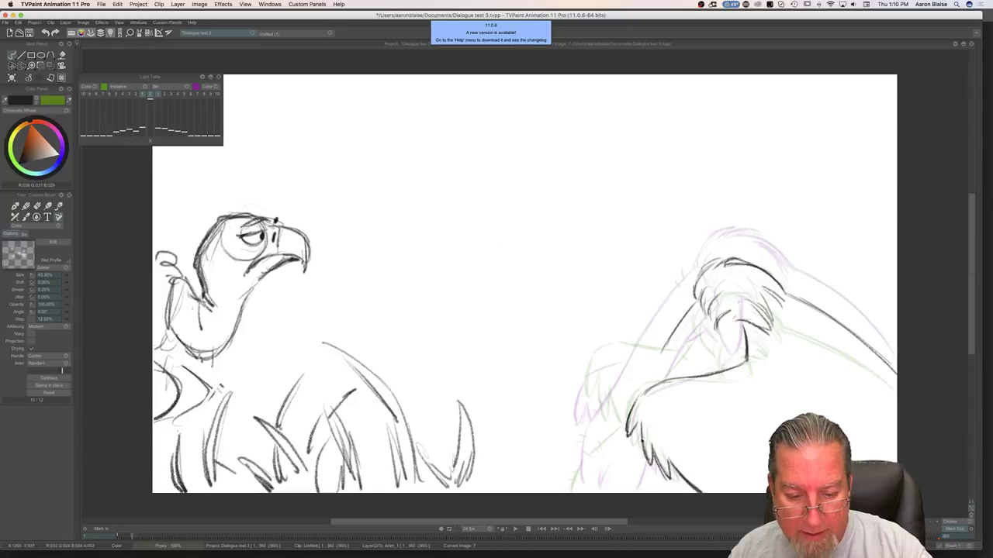
{"action": "left_click_drag", "start_coordinate": [646, 391], "coordinate": [634, 408]}
{"action": "key", "text": "Left"}
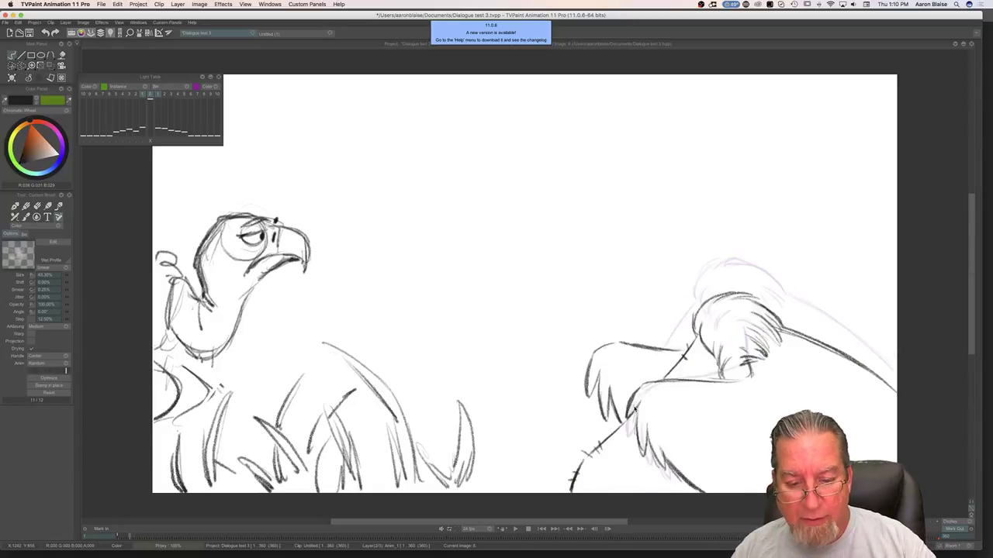
{"action": "key", "text": "Right"}
{"action": "key", "text": "Left"}
{"action": "key", "text": "Right"}
{"action": "key", "text": "Left"}
{"action": "key", "text": "Right"}
Step: Extend the long neck line from the ruff diagonally down past the near wing to the frame's lower edge, flipping to check it
{"action": "mouse_move", "coordinate": [695, 286]}
{"action": "left_mouse_down"}
{"action": "mouse_move", "coordinate": [635, 399]}
{"action": "mouse_move", "coordinate": [583, 453]}
{"action": "mouse_move", "coordinate": [576, 493]}
{"action": "left_mouse_up"}
{"action": "key", "text": "Left"}
{"action": "key", "text": "Right"}
{"action": "key", "text": "Left"}
{"action": "key", "text": "Right"}
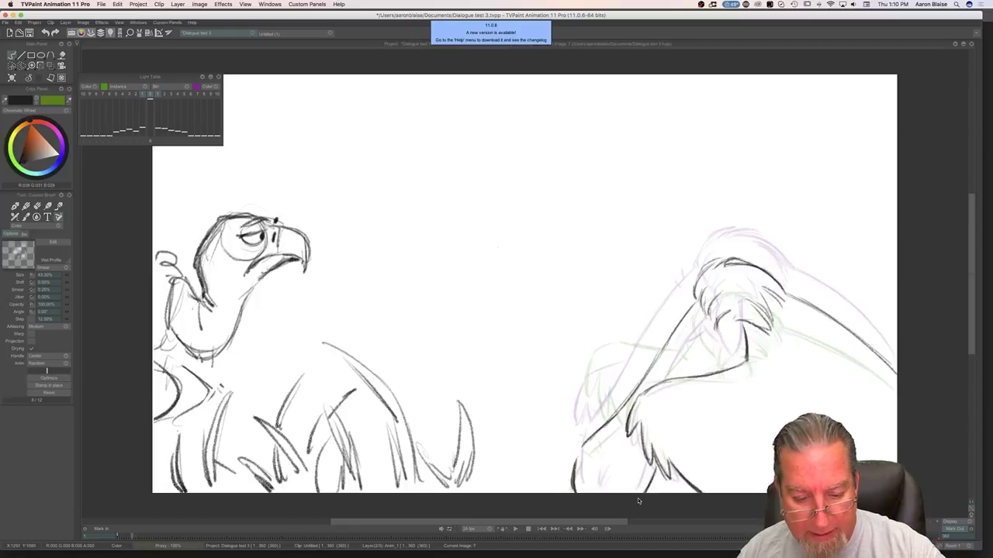
{"action": "key", "text": "Left"}
{"action": "key", "text": "Right"}
{"action": "key", "text": "Left"}
{"action": "key", "text": "Right"}
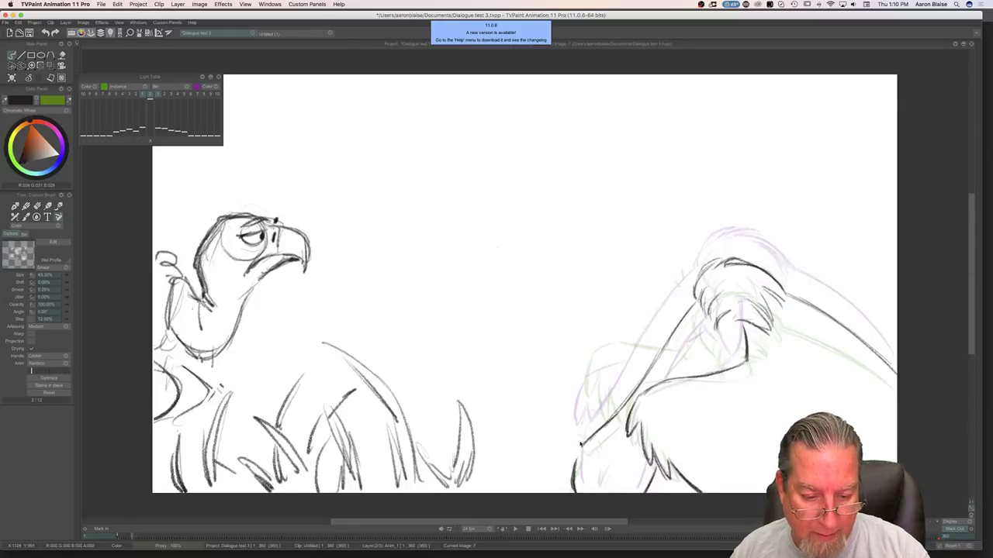
Step: Add short wrinkle ticks across the neck line near its lower bends and just below the ruff, matching the previous drawing
{"action": "key", "text": "Left"}
{"action": "key", "text": "Right"}
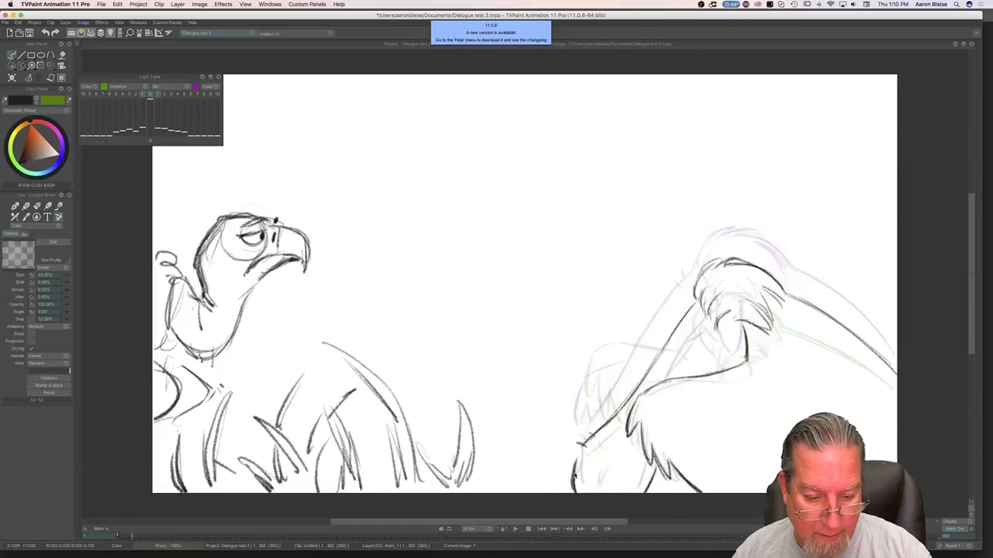
{"action": "key", "text": "Left"}
{"action": "key", "text": "Right"}
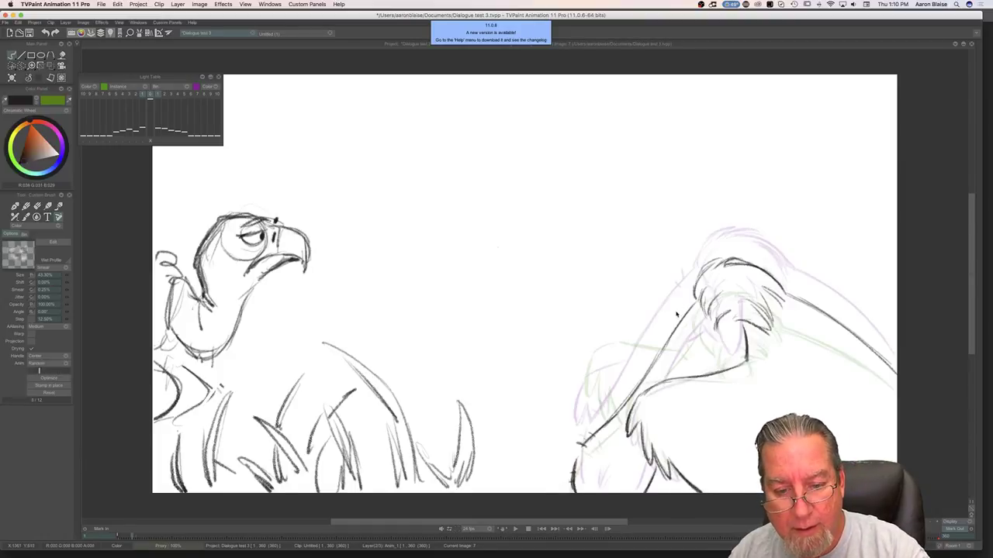
{"action": "key", "text": "Left"}
{"action": "key", "text": "Right"}
{"action": "key", "text": "Left"}
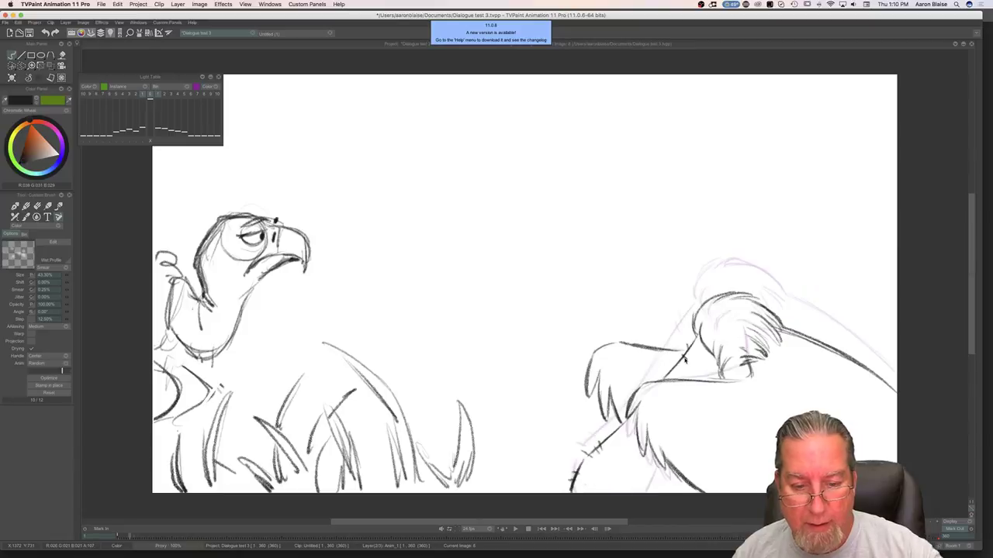
{"action": "key", "text": "Right"}
Step: Draw the far wing's upper edge and rounded front corner between the guide poses, flipping against the previous drawing
{"action": "left_click_drag", "start_coordinate": [637, 357], "coordinate": [646, 355]}
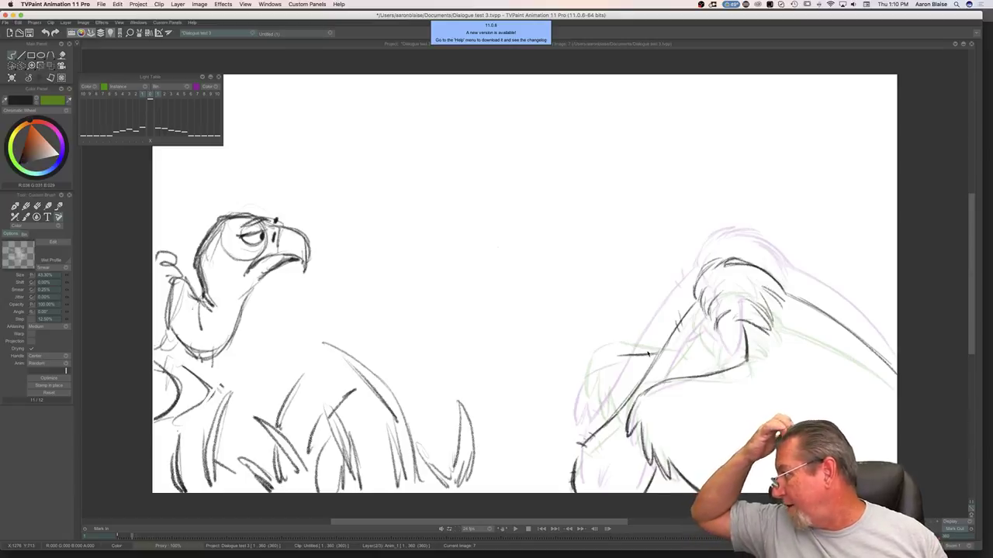
{"action": "key", "text": "Left"}
{"action": "key", "text": "Right"}
{"action": "key", "text": "Left"}
{"action": "key", "text": "Right"}
{"action": "key", "text": "Left"}
{"action": "key", "text": "Right"}
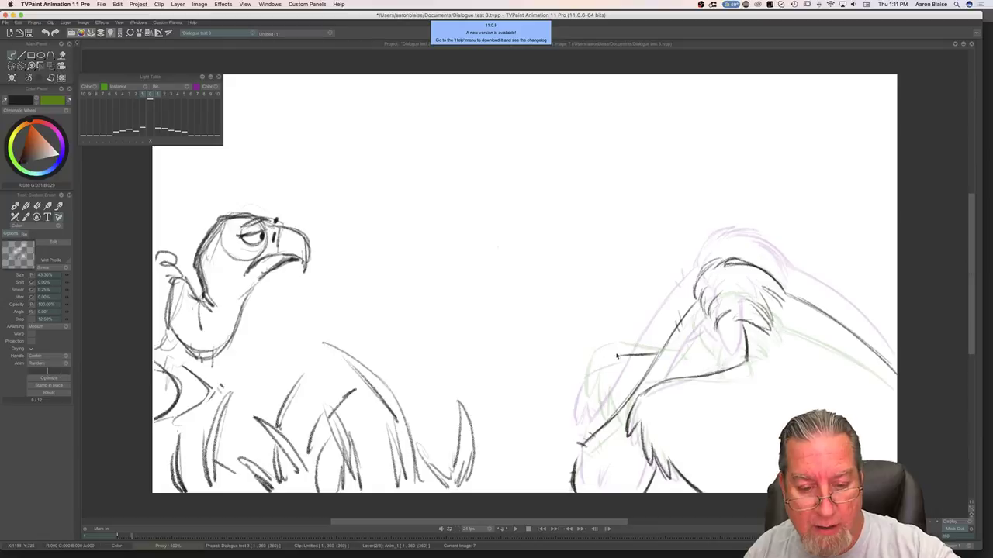
{"action": "left_click_drag", "start_coordinate": [615, 360], "coordinate": [585, 373]}
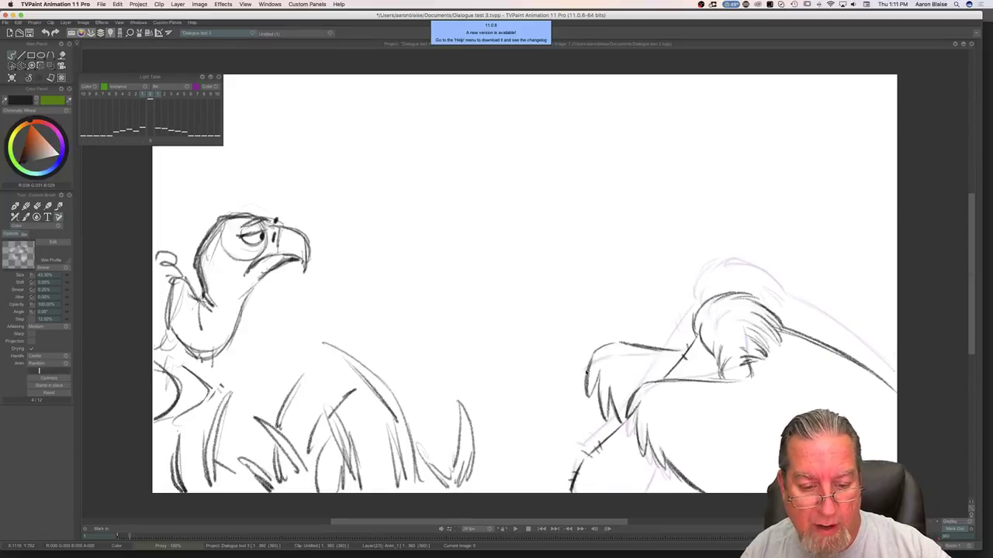
{"action": "key", "text": "Left"}
{"action": "key", "text": "Right"}
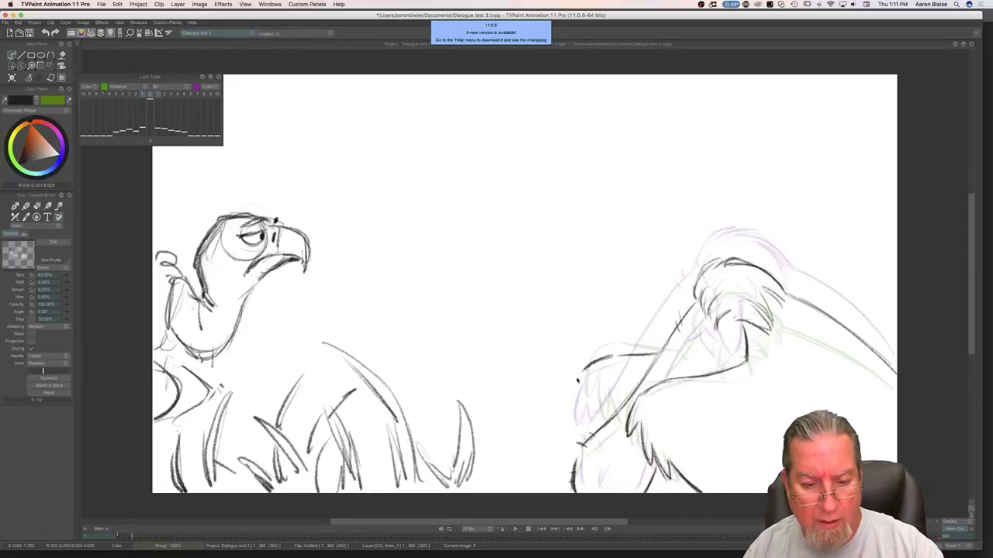
Step: Draw the far wing's hanging feather tips and compare them with the previous drawing
{"action": "mouse_move", "coordinate": [578, 386]}
{"action": "left_mouse_down"}
{"action": "mouse_move", "coordinate": [583, 419]}
{"action": "mouse_move", "coordinate": [589, 395]}
{"action": "mouse_move", "coordinate": [592, 415]}
{"action": "mouse_move", "coordinate": [609, 422]}
{"action": "left_mouse_up"}
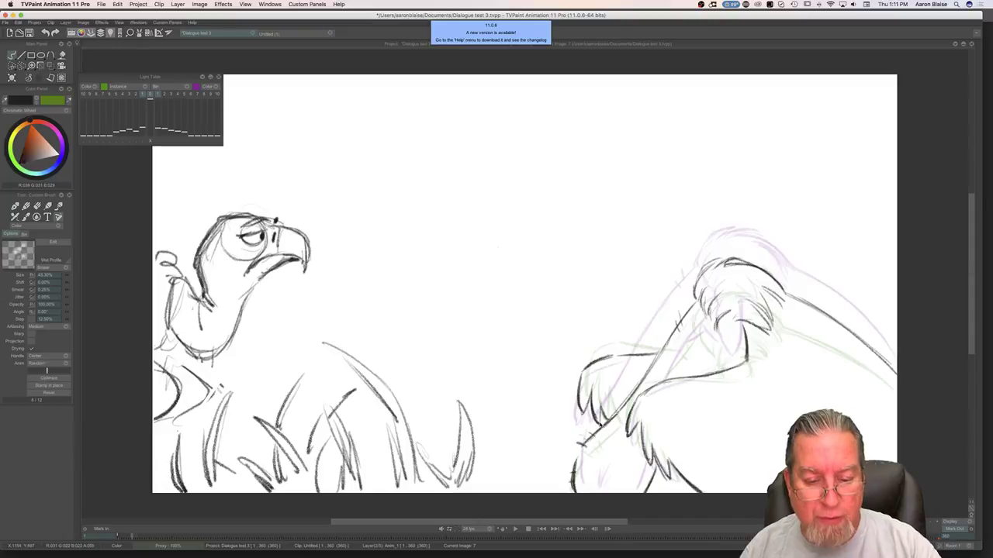
{"action": "key", "text": "Left"}
{"action": "key", "text": "Right"}
{"action": "key", "text": "Left"}
{"action": "key", "text": "Right"}
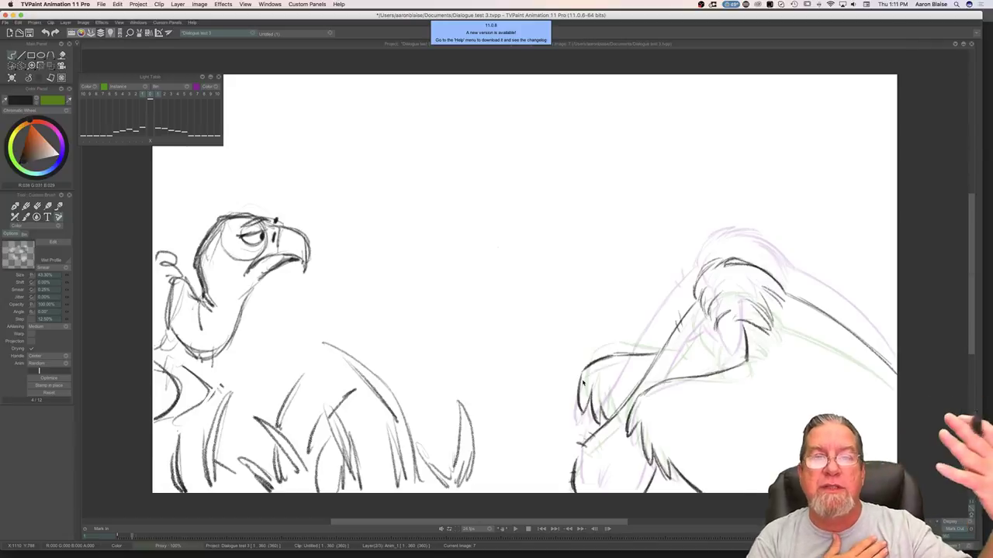
{"action": "key", "text": "Left"}
{"action": "key", "text": "Right"}
{"action": "key", "text": "Left"}
{"action": "key", "text": "Right"}
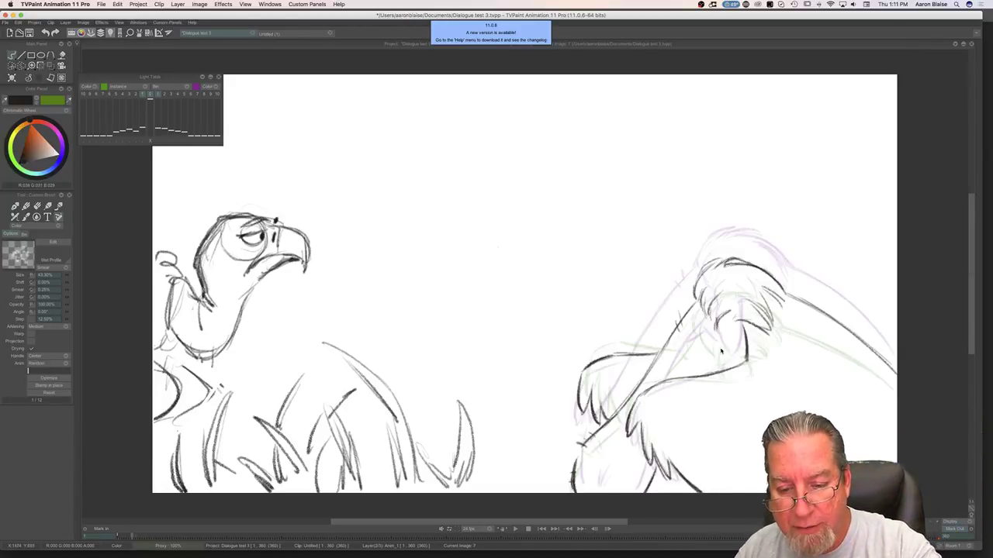
Step: Add the lower feather strokes between the ruff and the near wing's upper edge, flipping through the neighbouring drawings to check the motion
{"action": "key", "text": "Right"}
{"action": "key", "text": "Right"}
{"action": "left_click_drag", "start_coordinate": [714, 326], "coordinate": [730, 349]}
{"action": "key", "text": "Left"}
{"action": "key", "text": "Right"}
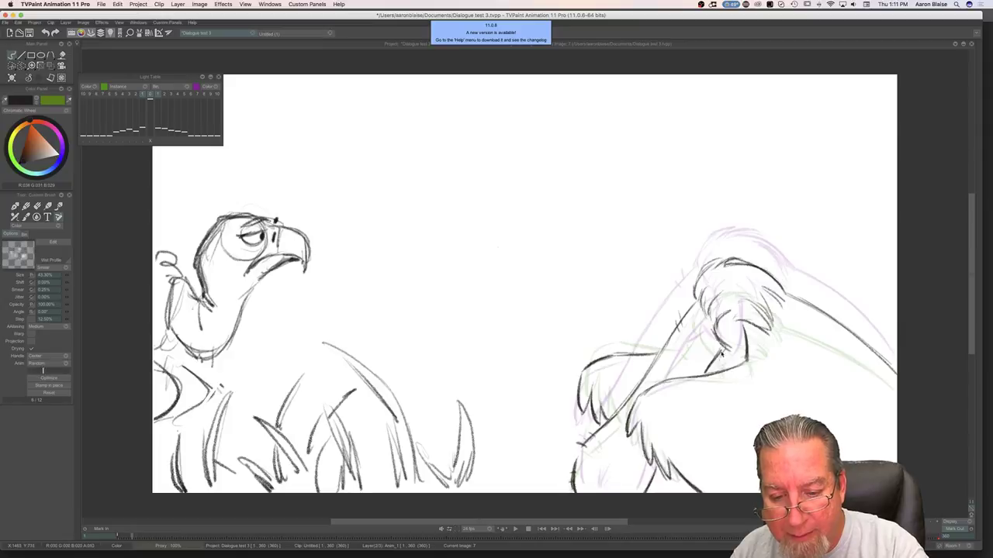
{"action": "key", "text": "Right"}
{"action": "key", "text": "Right"}
{"action": "key", "text": "Left"}
{"action": "key", "text": "Right"}
{"action": "key", "text": "Left"}
{"action": "key", "text": "Right"}
{"action": "key", "text": "Left"}
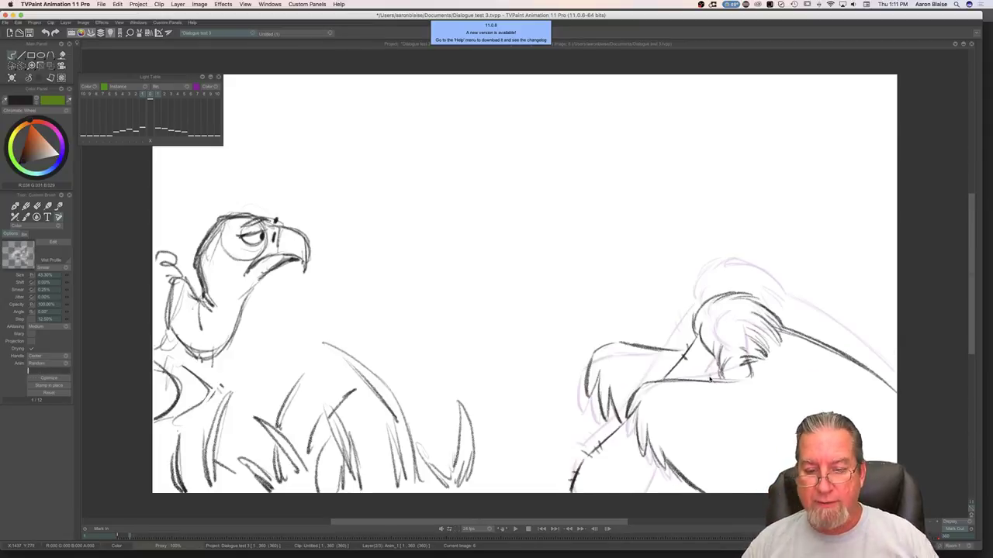
{"action": "key", "text": "Right"}
Step: Go to frame 5 on the Anim_1 layer and clear its image for a new in-between
{"action": "key", "text": "Tab"}
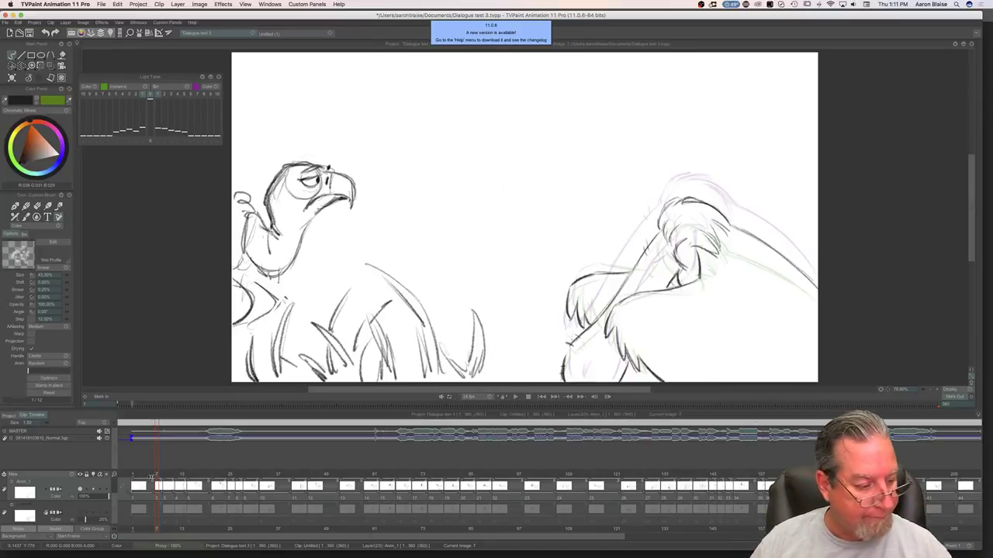
{"action": "left_click", "coordinate": [150, 487]}
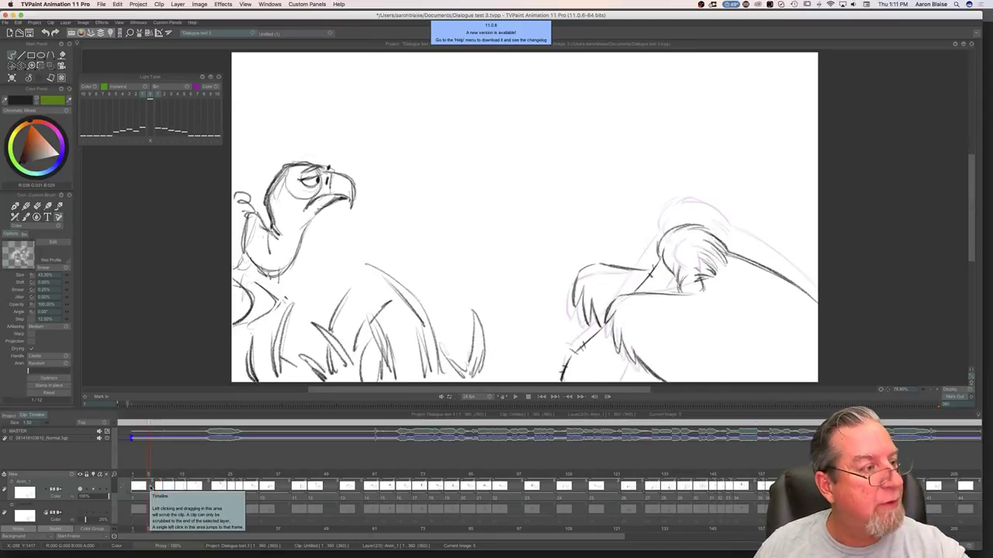
{"action": "left_click", "coordinate": [11, 79]}
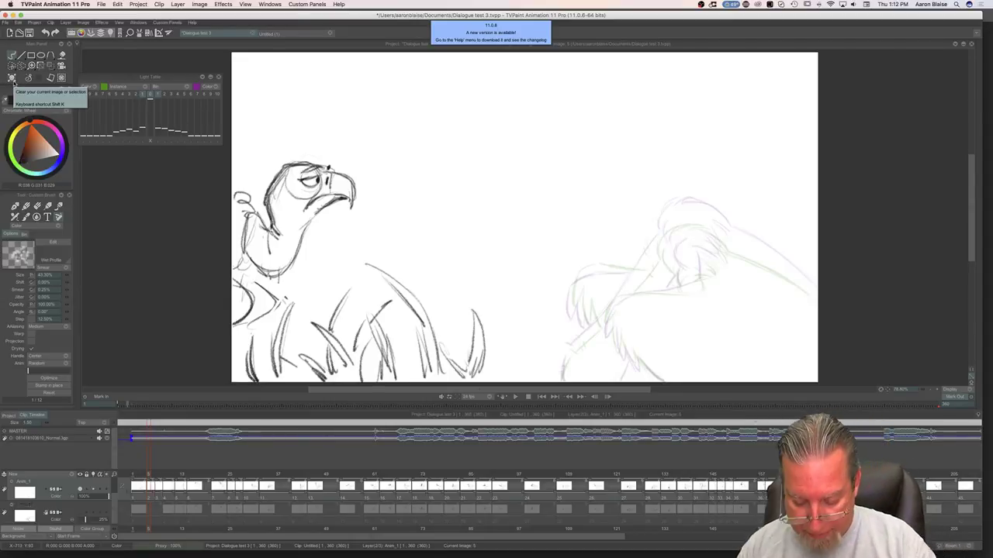
{"action": "key", "text": "Tab"}
{"action": "key", "text": "Left"}
{"action": "key", "text": "Right"}
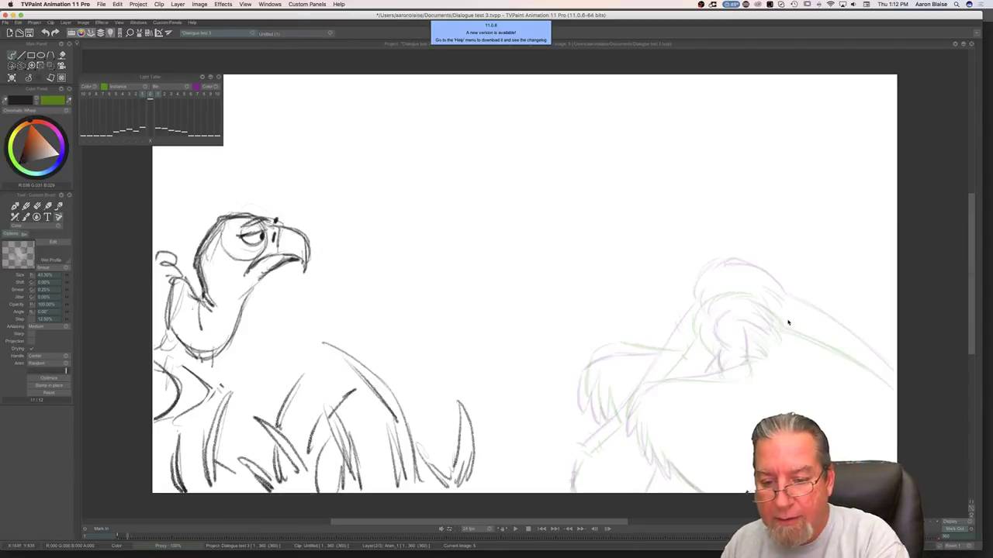
Step: Draw the vulture's back line at frame 5 midway between the green and purple guide poses
{"action": "mouse_move", "coordinate": [787, 318]}
{"action": "left_mouse_down"}
{"action": "mouse_move", "coordinate": [859, 349]}
{"action": "mouse_move", "coordinate": [899, 390]}
{"action": "left_mouse_up"}
{"action": "key", "text": "Right"}
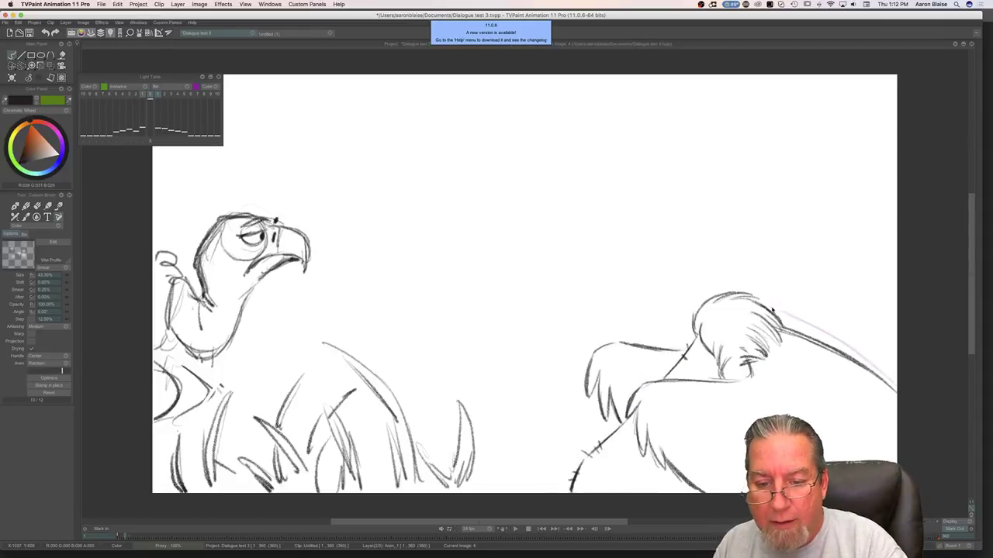
{"action": "key", "text": "Left"}
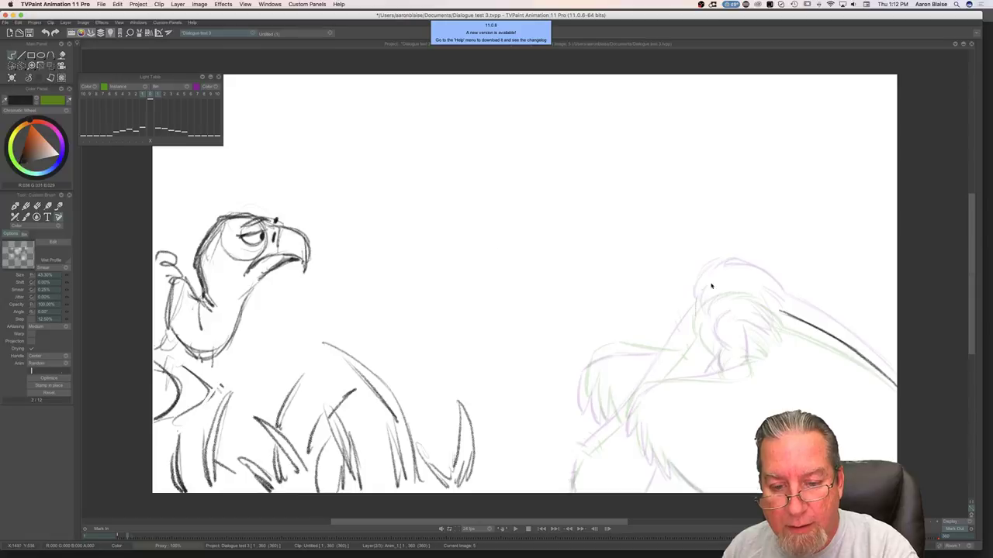
Step: Draw the rounded upper contour of the ruff at frame 5 between the guides, flipping against the neighbouring drawings
{"action": "mouse_move", "coordinate": [706, 287]}
{"action": "left_mouse_down"}
{"action": "mouse_move", "coordinate": [751, 278]}
{"action": "mouse_move", "coordinate": [737, 281]}
{"action": "mouse_move", "coordinate": [783, 312]}
{"action": "mouse_move", "coordinate": [740, 283]}
{"action": "left_mouse_up"}
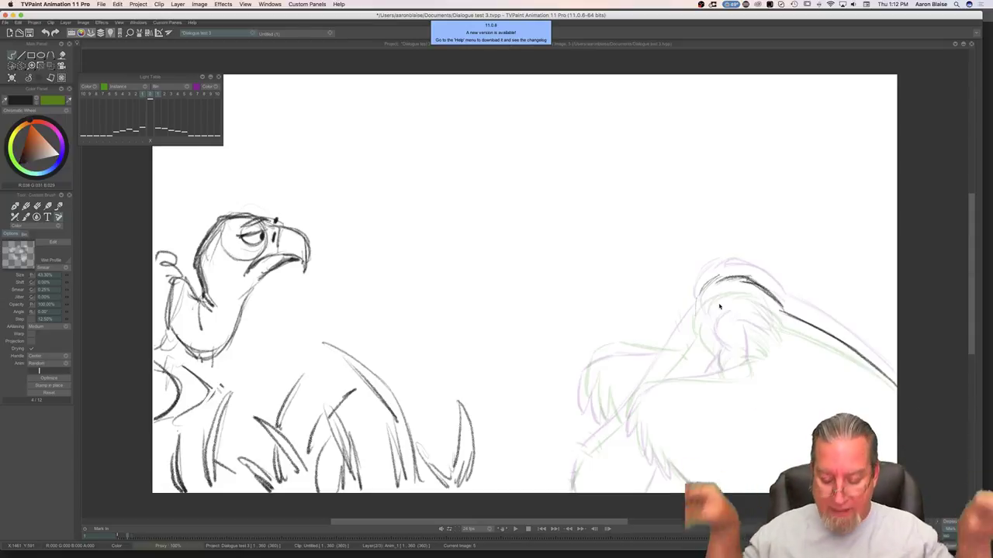
{"action": "key", "text": "Left"}
{"action": "key", "text": "Right"}
{"action": "key", "text": "Left"}
{"action": "key", "text": "Right"}
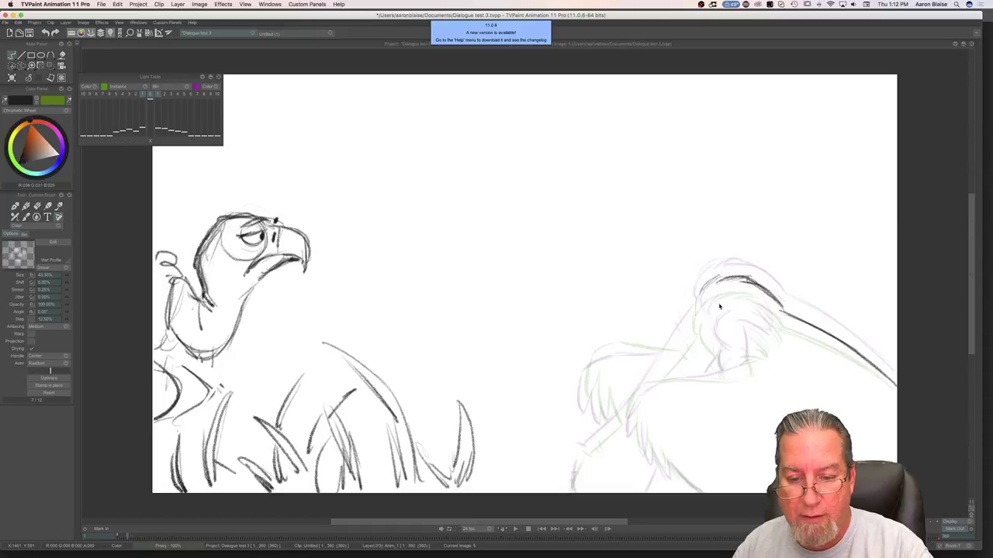
{"action": "key", "text": "Right"}
{"action": "key", "text": "Left"}
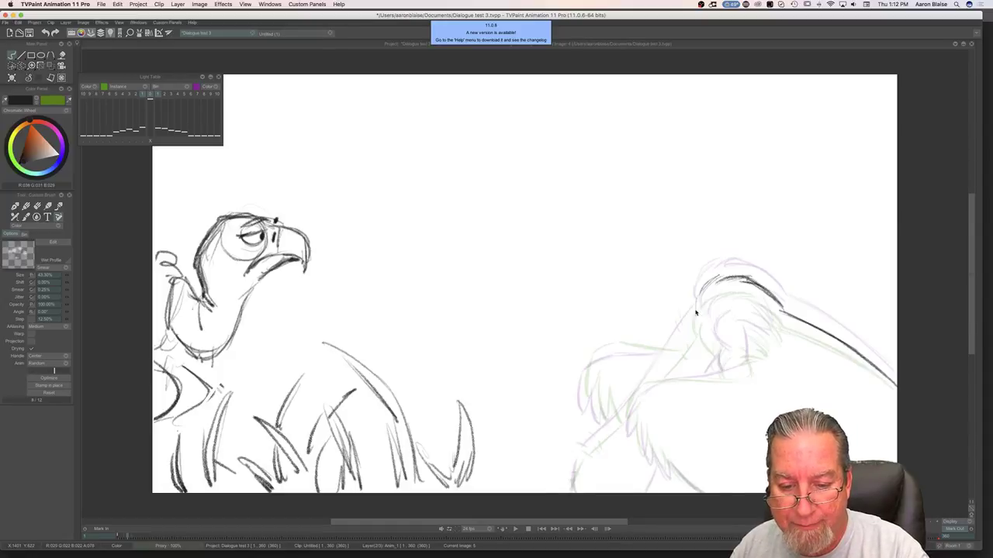
Step: Draw the ruff's front side and the feather strokes along its inner, rear and lower edges at frame 5
{"action": "mouse_move", "coordinate": [702, 292]}
{"action": "left_mouse_down"}
{"action": "mouse_move", "coordinate": [696, 319]}
{"action": "mouse_move", "coordinate": [716, 354]}
{"action": "left_mouse_up"}
{"action": "key", "text": "Left"}
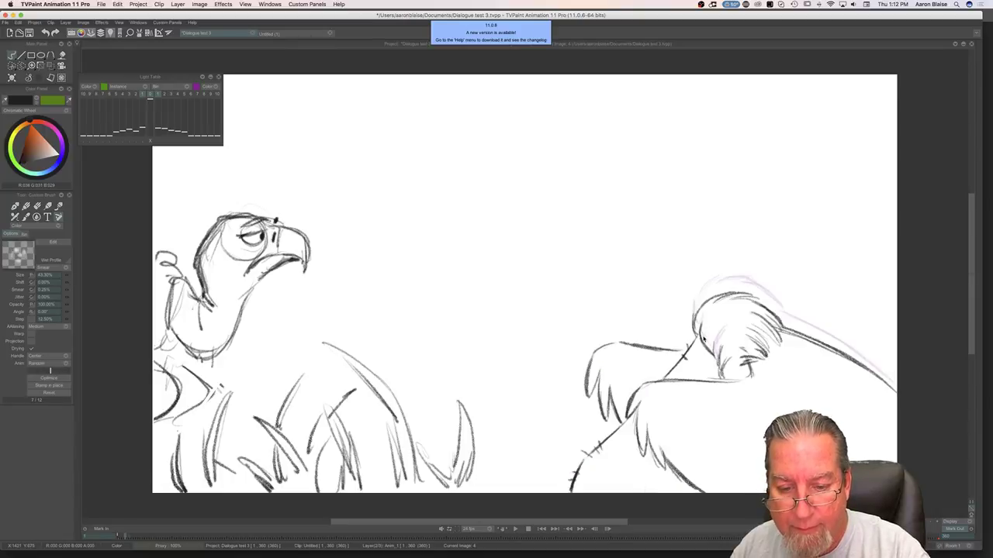
{"action": "key", "text": "Right"}
{"action": "key", "text": "Left"}
{"action": "key", "text": "Right"}
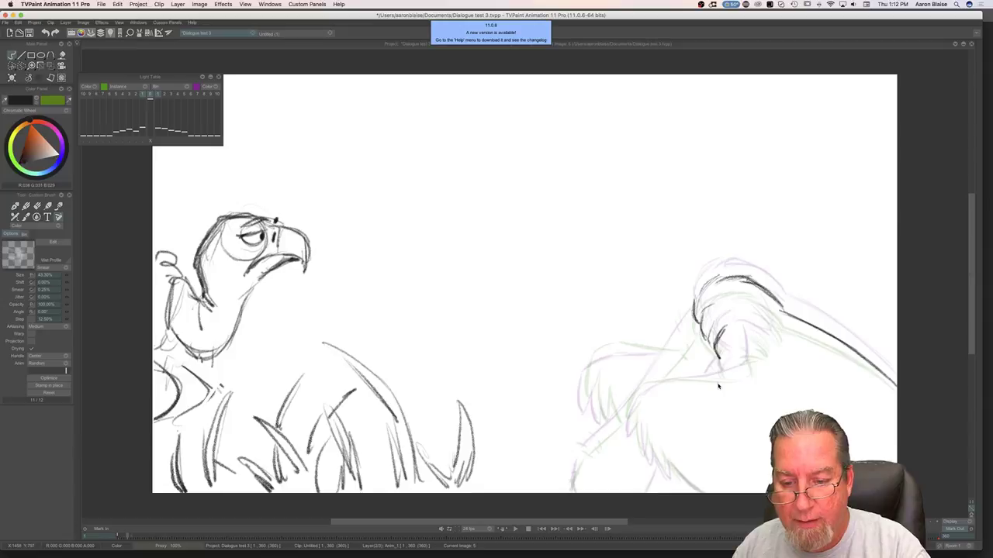
{"action": "left_click_drag", "start_coordinate": [769, 306], "coordinate": [784, 327]}
{"action": "key", "text": "Left"}
{"action": "key", "text": "Right"}
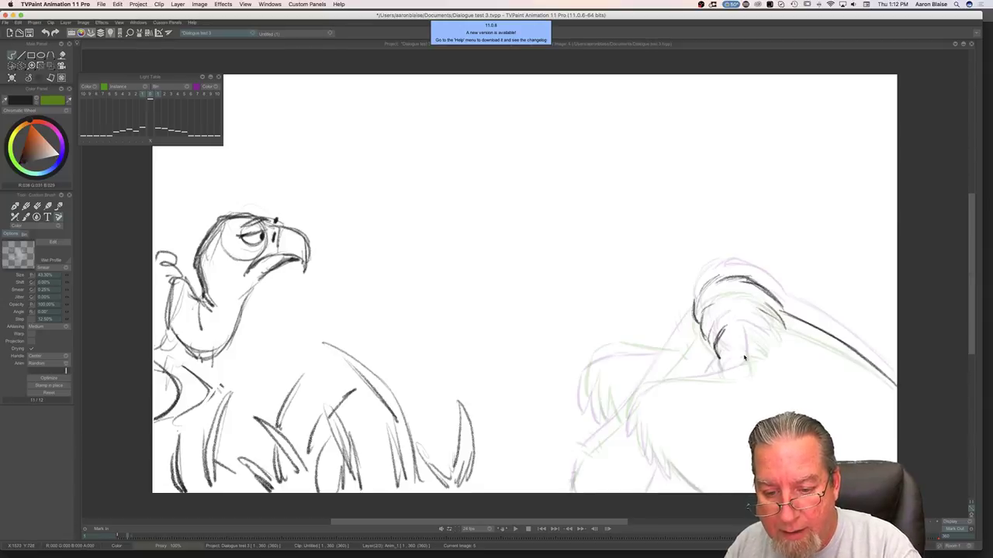
{"action": "left_click_drag", "start_coordinate": [740, 345], "coordinate": [772, 339]}
Step: Draw the near wing's upper edge from under the ruff to its rounded front at frame 5, comparing with the previous drawing
{"action": "mouse_move", "coordinate": [751, 304]}
{"action": "left_mouse_down"}
{"action": "mouse_move", "coordinate": [779, 335]}
{"action": "mouse_move", "coordinate": [750, 369]}
{"action": "mouse_move", "coordinate": [644, 385]}
{"action": "mouse_move", "coordinate": [627, 429]}
{"action": "left_mouse_up"}
{"action": "key", "text": "Left"}
{"action": "key", "text": "Right"}
{"action": "key", "text": "Left"}
{"action": "key", "text": "Right"}
{"action": "key", "text": "Left"}
{"action": "key", "text": "Right"}
{"action": "key", "text": "Left"}
{"action": "key", "text": "Right"}
{"action": "key", "text": "Left"}
{"action": "key", "text": "Right"}
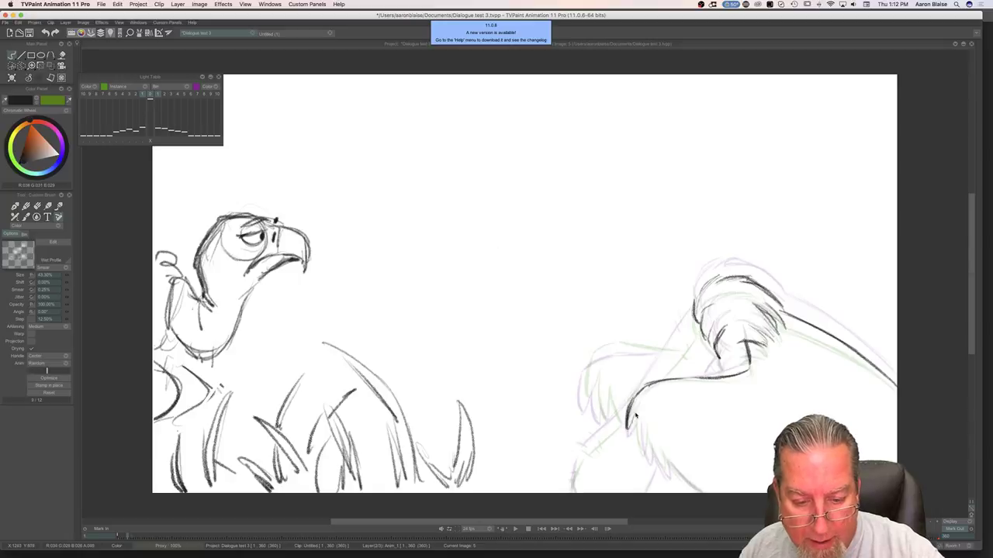
{"action": "key", "text": "Left"}
{"action": "key", "text": "Right"}
Step: Draw the near wing's jagged feather tips down to the frame's lower edge and go over its upper edge at frame 5
{"action": "mouse_move", "coordinate": [638, 419]}
{"action": "left_mouse_down"}
{"action": "mouse_move", "coordinate": [644, 457]}
{"action": "mouse_move", "coordinate": [688, 482]}
{"action": "left_mouse_up"}
{"action": "key", "text": "Left"}
{"action": "key", "text": "Right"}
{"action": "key", "text": "Left"}
{"action": "key", "text": "Right"}
{"action": "key", "text": "Left"}
{"action": "key", "text": "Right"}
{"action": "key", "text": "Left"}
{"action": "key", "text": "Right"}
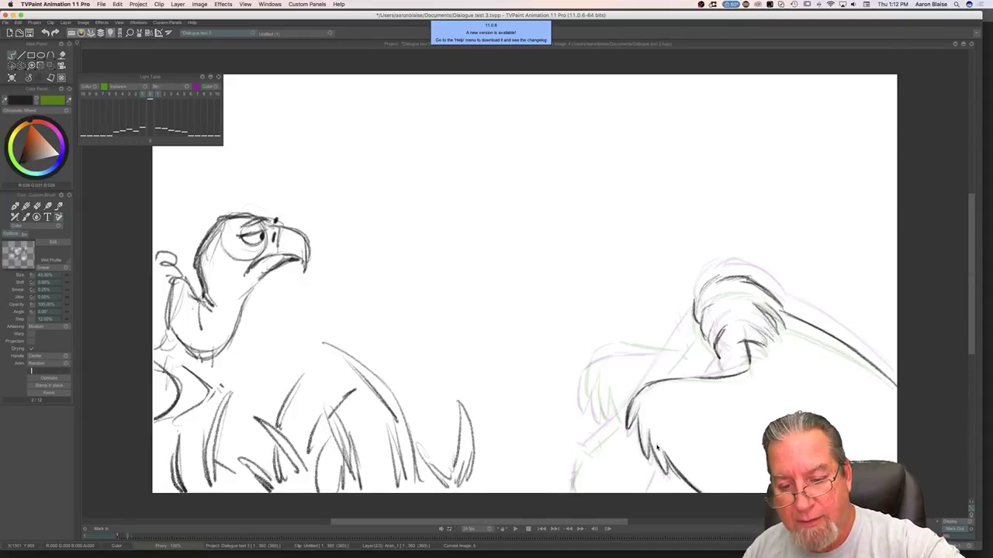
{"action": "left_click_drag", "start_coordinate": [693, 378], "coordinate": [653, 381]}
Step: Draw the neck line from under the ruff down behind the near wing to the frame's lower edge at frame 5, with a short inner stroke
{"action": "key", "text": "Left"}
{"action": "key", "text": "Right"}
{"action": "key", "text": "Left"}
{"action": "key", "text": "Right"}
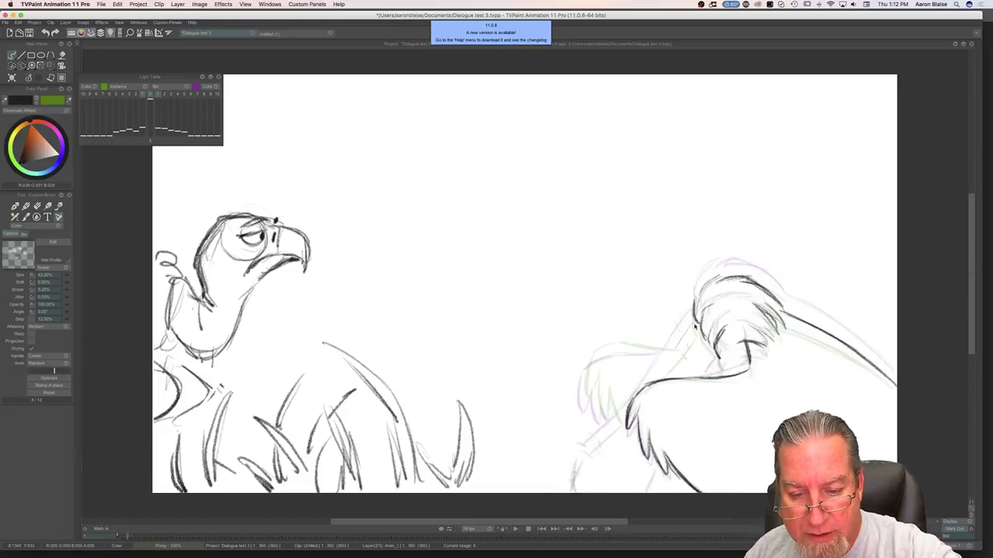
{"action": "left_click_drag", "start_coordinate": [687, 333], "coordinate": [650, 385]}
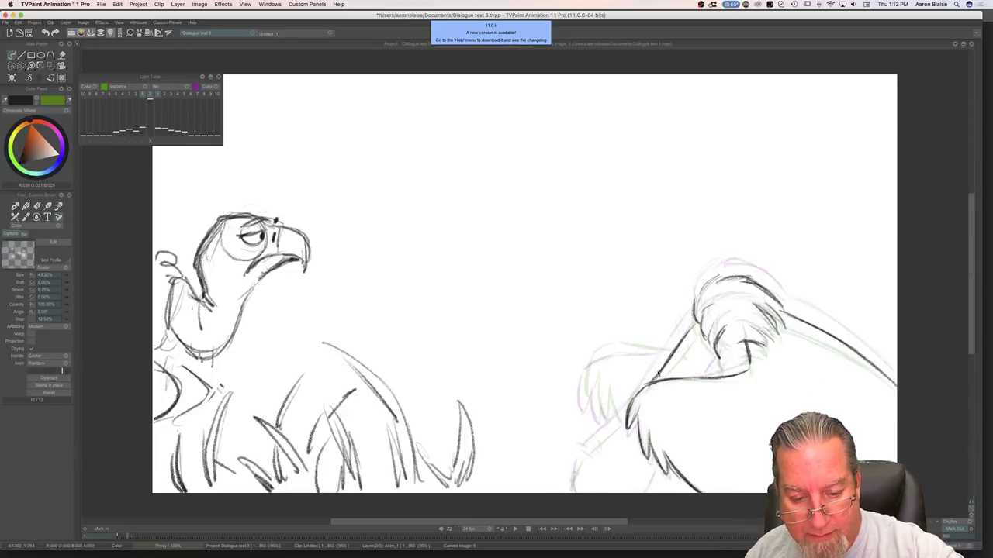
{"action": "key", "text": "Left"}
{"action": "key", "text": "Right"}
{"action": "mouse_move", "coordinate": [611, 429]}
{"action": "left_mouse_down"}
{"action": "mouse_move", "coordinate": [582, 458]}
{"action": "mouse_move", "coordinate": [570, 503]}
{"action": "left_mouse_up"}
{"action": "left_click_drag", "start_coordinate": [657, 482], "coordinate": [647, 498]}
{"action": "key", "text": "Right"}
{"action": "key", "text": "Left"}
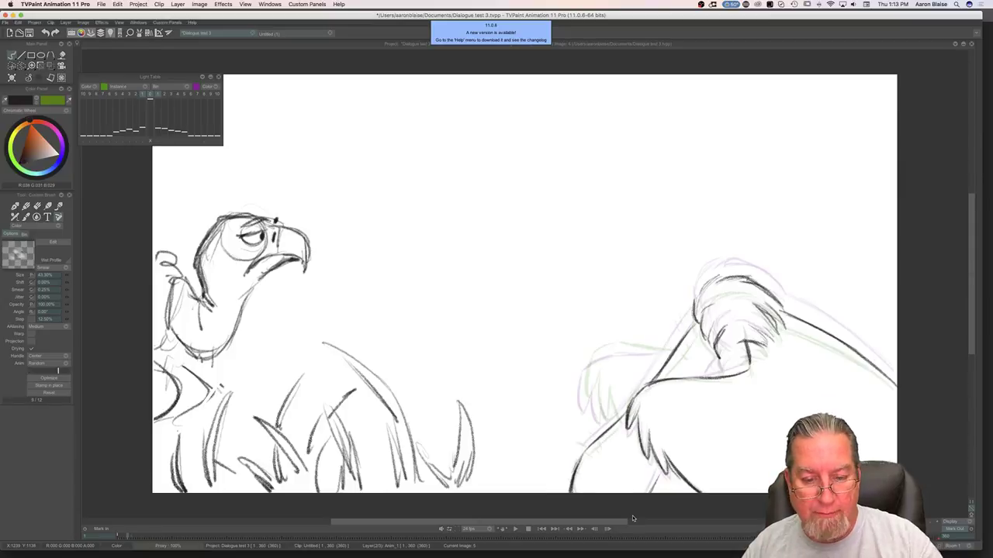
Step: Draw the far wing's upper edge, rounded front and jagged feather tips at frame 5, comparing with the neighbouring drawings
{"action": "mouse_move", "coordinate": [664, 350]}
{"action": "left_mouse_down"}
{"action": "mouse_move", "coordinate": [595, 358]}
{"action": "mouse_move", "coordinate": [609, 340]}
{"action": "mouse_move", "coordinate": [604, 357]}
{"action": "mouse_move", "coordinate": [613, 353]}
{"action": "mouse_move", "coordinate": [582, 377]}
{"action": "mouse_move", "coordinate": [584, 407]}
{"action": "mouse_move", "coordinate": [596, 377]}
{"action": "left_mouse_up"}
{"action": "mouse_move", "coordinate": [600, 415]}
{"action": "left_mouse_down"}
{"action": "mouse_move", "coordinate": [596, 388]}
{"action": "mouse_move", "coordinate": [606, 399]}
{"action": "mouse_move", "coordinate": [606, 390]}
{"action": "left_mouse_up"}
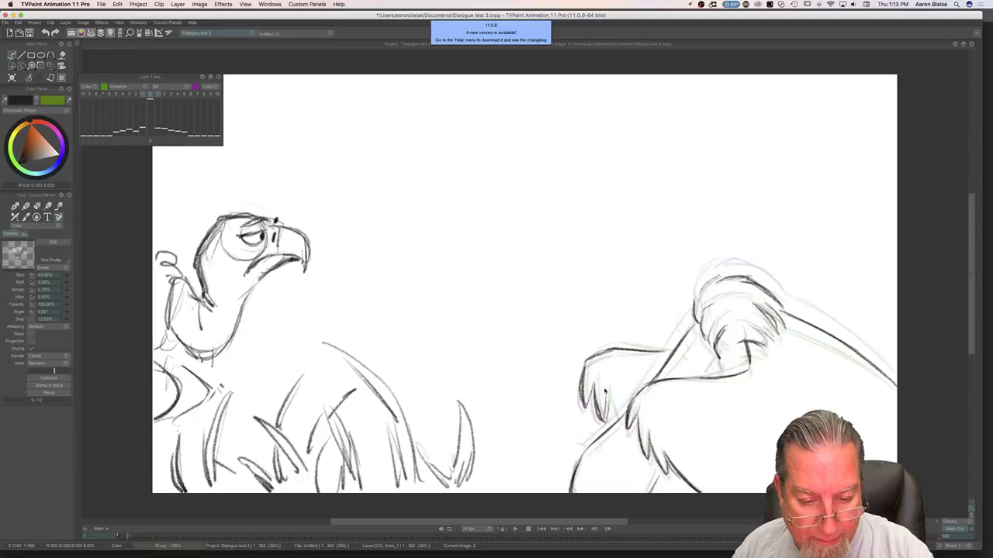
{"action": "left_click_drag", "start_coordinate": [613, 424], "coordinate": [605, 401]}
{"action": "key", "text": "Left"}
{"action": "key", "text": "Right"}
{"action": "key", "text": "Left"}
{"action": "key", "text": "Right"}
{"action": "key", "text": "Left"}
{"action": "key", "text": "Right"}
{"action": "mouse_move", "coordinate": [607, 353]}
{"action": "left_mouse_down"}
{"action": "mouse_move", "coordinate": [587, 363]}
{"action": "mouse_move", "coordinate": [582, 390]}
{"action": "left_mouse_up"}
{"action": "key", "text": "Left"}
{"action": "key", "text": "Right"}
{"action": "key", "text": "Left"}
{"action": "key", "text": "Right"}
{"action": "key", "text": "Right"}
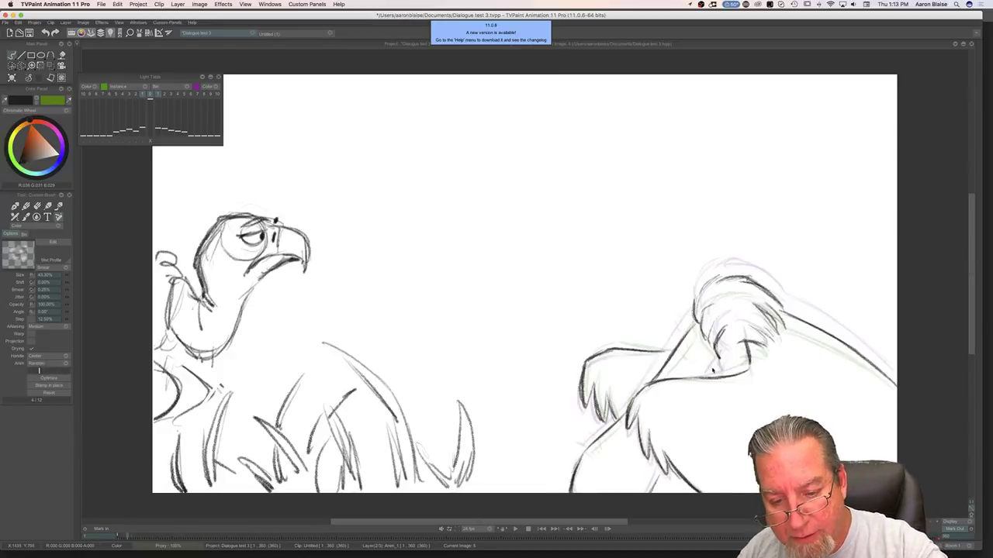
Step: Draw the short line joining the ruff's lower feathers to the near wing's upper edge at frame 5, flipping against the neighbouring drawings
{"action": "key", "text": "Left"}
{"action": "mouse_move", "coordinate": [709, 378]}
{"action": "left_mouse_down"}
{"action": "mouse_move", "coordinate": [717, 365]}
{"action": "mouse_move", "coordinate": [724, 372]}
{"action": "left_mouse_up"}
{"action": "key", "text": "Right"}
{"action": "key", "text": "Left"}
{"action": "key", "text": "Right"}
{"action": "key", "text": "Left"}
{"action": "key", "text": "Right"}
{"action": "key", "text": "Left"}
{"action": "key", "text": "Right"}
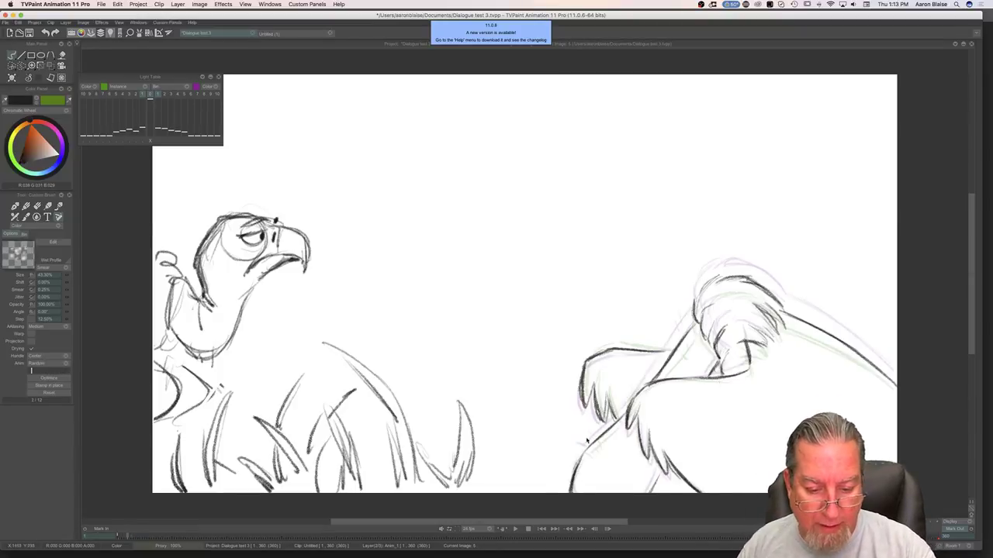
Step: Add short hair ticks across the neck line at frame 5, matching their positions in the neighbouring drawings
{"action": "key", "text": "Left"}
{"action": "key", "text": "Right"}
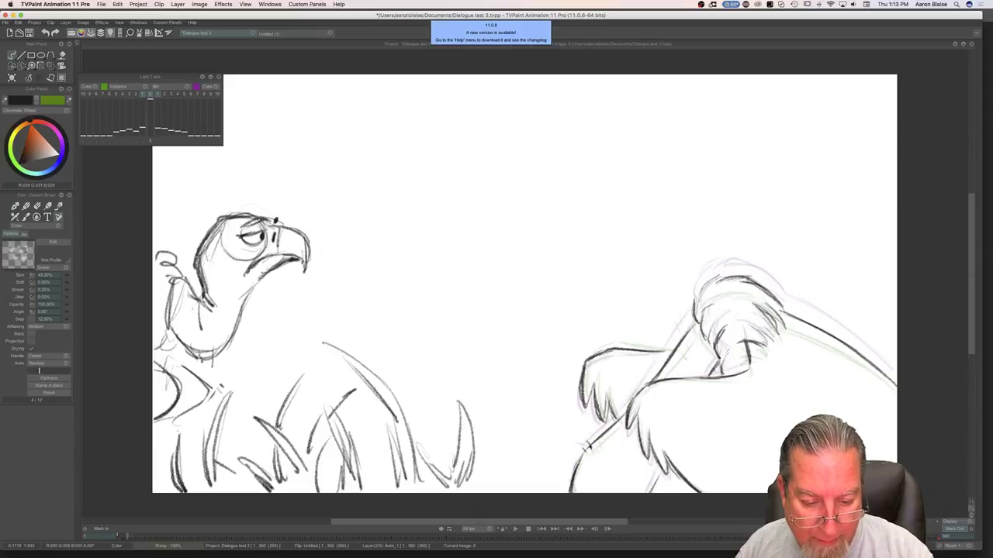
{"action": "key", "text": "Right"}
{"action": "key", "text": "Left"}
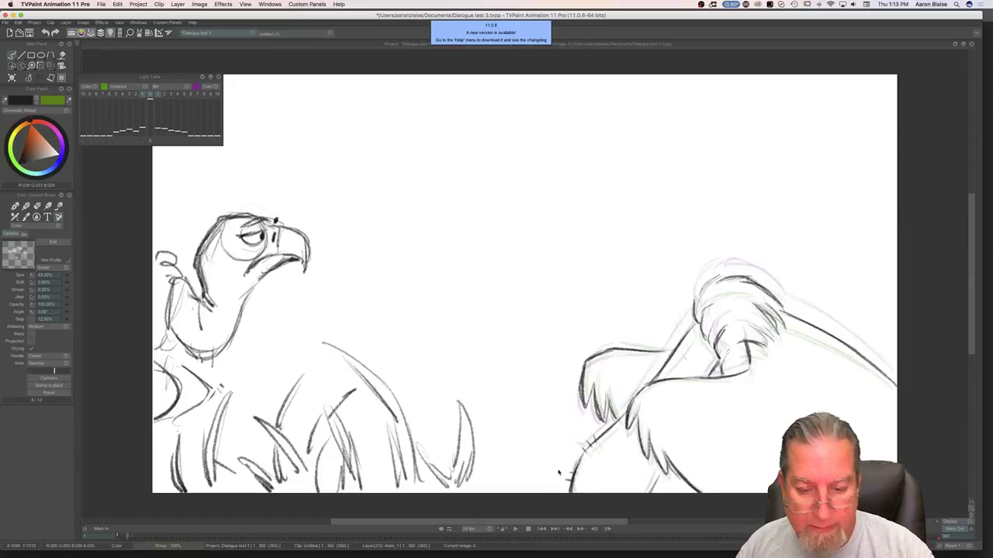
{"action": "key", "text": "Right"}
{"action": "key", "text": "Right"}
{"action": "key", "text": "Left"}
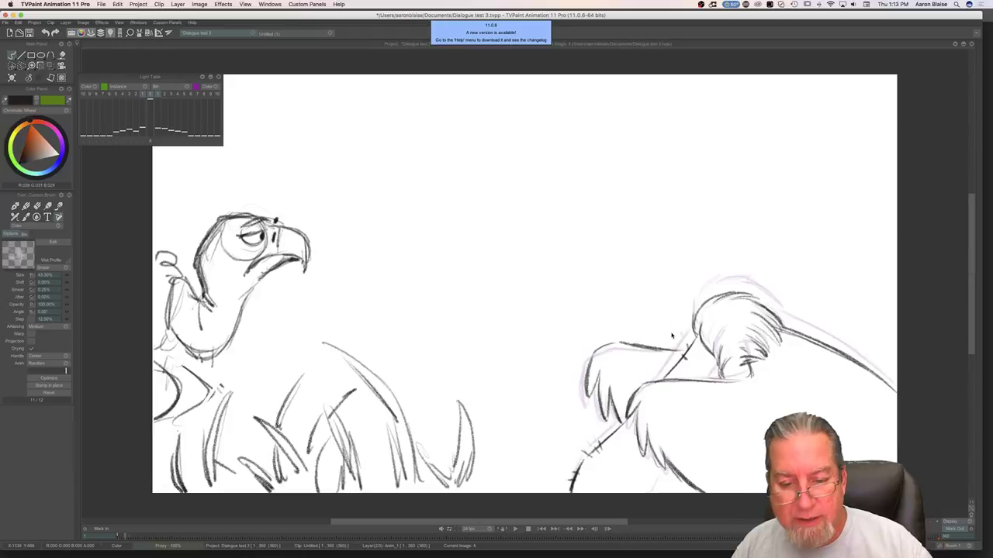
Step: Flip repeatedly between the frame 5 drawing and the neighbouring one to examine the body's movement
{"action": "key", "text": "Right"}
{"action": "key", "text": "Left"}
{"action": "key", "text": "Right"}
{"action": "key", "text": "Left"}
{"action": "key", "text": "Right"}
{"action": "key", "text": "Left"}
{"action": "key", "text": "Right"}
{"action": "key", "text": "Left"}
{"action": "key", "text": "Right"}
Step: Go to frame 3 on the Anim_1 layer and clear its drawing
{"action": "key", "text": "Tab"}
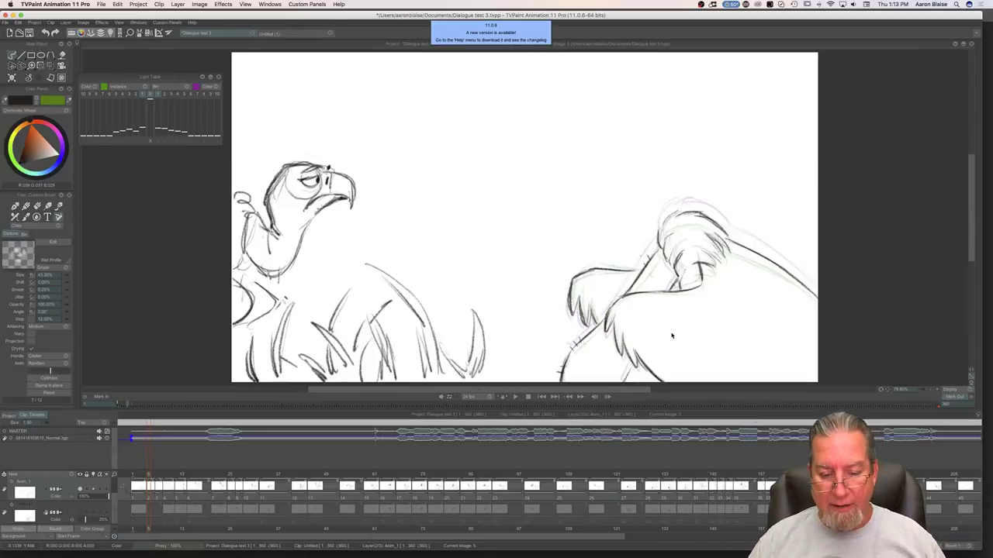
{"action": "mouse_move", "coordinate": [148, 476]}
{"action": "left_mouse_down"}
{"action": "mouse_move", "coordinate": [194, 476]}
{"action": "mouse_move", "coordinate": [111, 477]}
{"action": "left_mouse_up"}
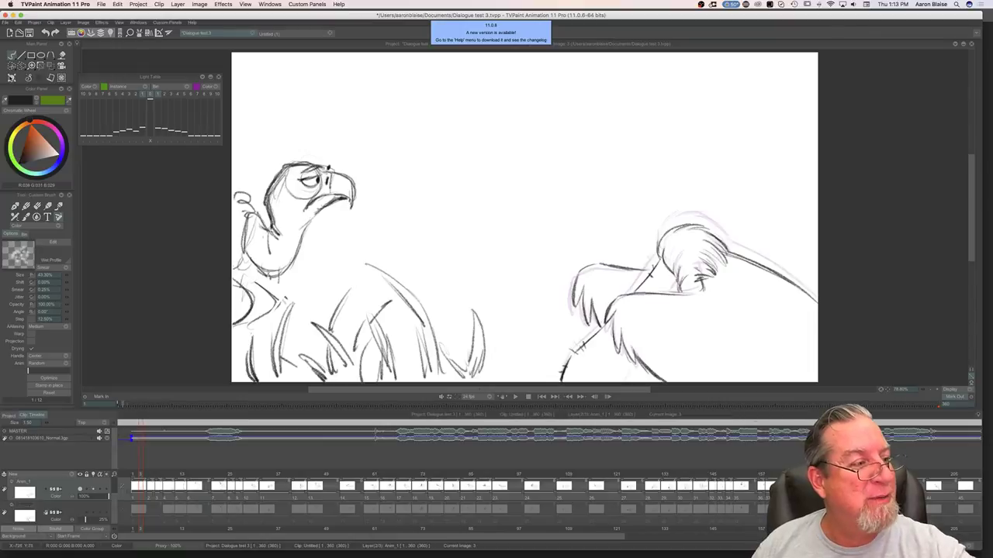
{"action": "left_click", "coordinate": [12, 77]}
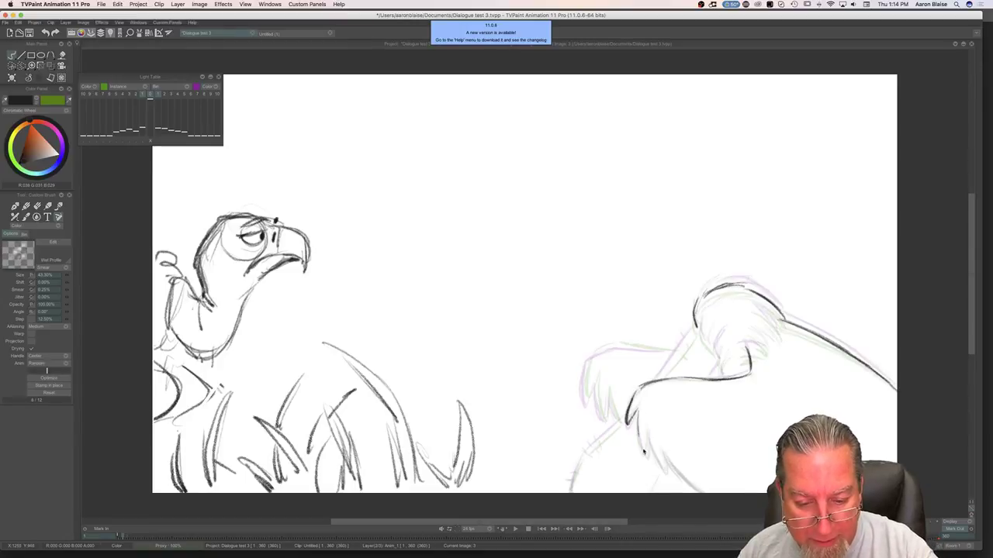
Step: Draw the near wing's jagged feather tips down to the frame's lower edge at frame 3, flipping against the previous drawing
{"action": "mouse_move", "coordinate": [649, 436]}
{"action": "left_mouse_down"}
{"action": "mouse_move", "coordinate": [660, 469]}
{"action": "mouse_move", "coordinate": [679, 481]}
{"action": "left_mouse_up"}
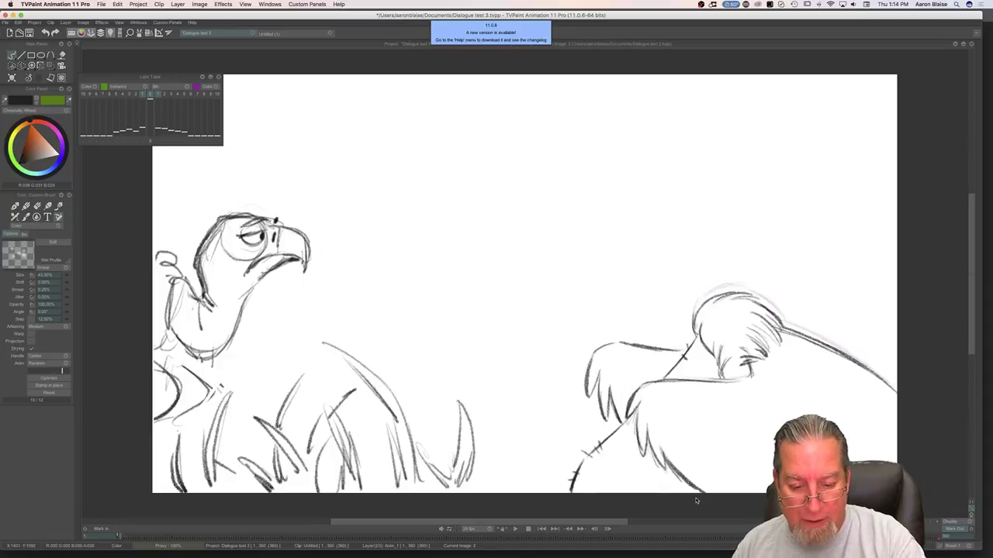
{"action": "key", "text": "Right"}
{"action": "left_click_drag", "start_coordinate": [671, 460], "coordinate": [704, 493]}
{"action": "key", "text": "Left"}
{"action": "key", "text": "Right"}
{"action": "key", "text": "Left"}
{"action": "key", "text": "Right"}
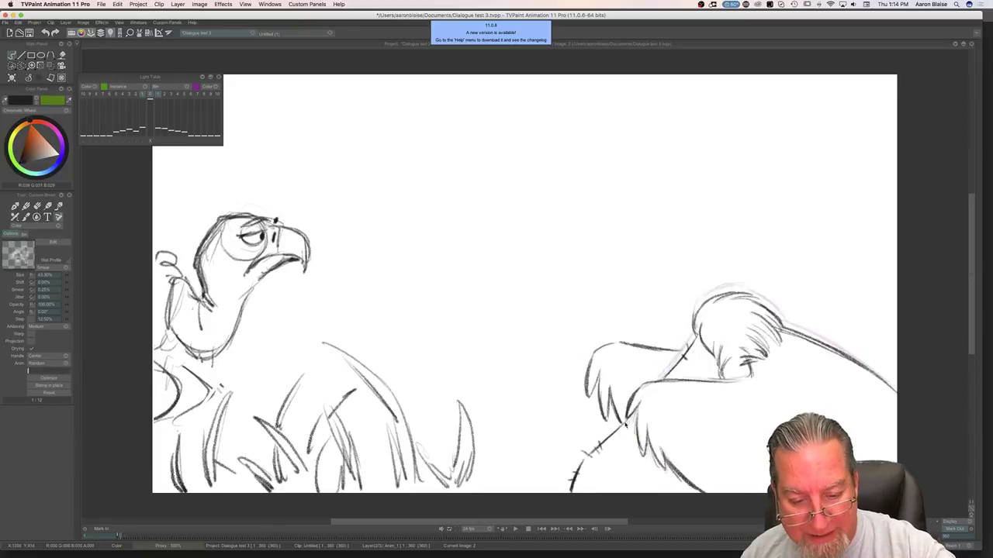
Step: Draw the neck line with its hair ticks down to the frame's lower edge and a short inner stroke at frame 3
{"action": "key", "text": "Right"}
{"action": "mouse_move", "coordinate": [625, 421]}
{"action": "left_mouse_down"}
{"action": "mouse_move", "coordinate": [588, 453]}
{"action": "mouse_move", "coordinate": [572, 491]}
{"action": "left_mouse_up"}
{"action": "key", "text": "Left"}
{"action": "key", "text": "Right"}
{"action": "left_click_drag", "start_coordinate": [591, 442], "coordinate": [575, 480]}
{"action": "key", "text": "Left"}
{"action": "key", "text": "Right"}
{"action": "key", "text": "Left"}
{"action": "key", "text": "Right"}
{"action": "left_click_drag", "start_coordinate": [663, 477], "coordinate": [652, 497]}
{"action": "key", "text": "Left"}
{"action": "key", "text": "Right"}
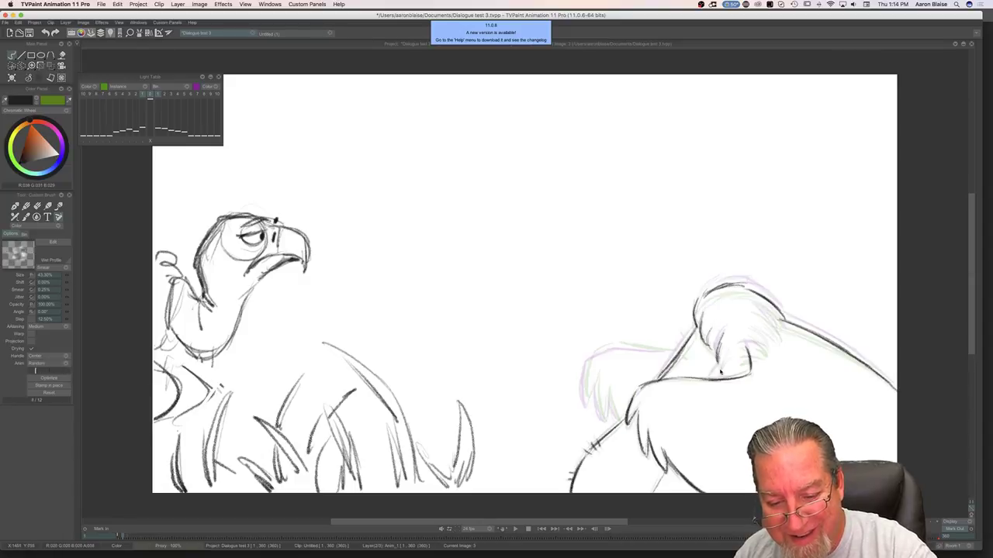
Step: Draw the feather strokes along the ruff's lower and rear edges at frame 3 and save the project
{"action": "mouse_move", "coordinate": [722, 375]}
{"action": "left_mouse_down"}
{"action": "mouse_move", "coordinate": [726, 360]}
{"action": "mouse_move", "coordinate": [723, 378]}
{"action": "mouse_move", "coordinate": [758, 348]}
{"action": "mouse_move", "coordinate": [771, 350]}
{"action": "mouse_move", "coordinate": [751, 336]}
{"action": "mouse_move", "coordinate": [780, 336]}
{"action": "left_mouse_up"}
{"action": "key", "text": "Left"}
{"action": "key", "text": "Right"}
{"action": "mouse_move", "coordinate": [780, 335]}
{"action": "left_mouse_down"}
{"action": "mouse_move", "coordinate": [753, 309]}
{"action": "mouse_move", "coordinate": [784, 332]}
{"action": "left_mouse_up"}
{"action": "key", "text": "Left"}
{"action": "key", "text": "Right"}
{"action": "left_click", "coordinate": [680, 316]}
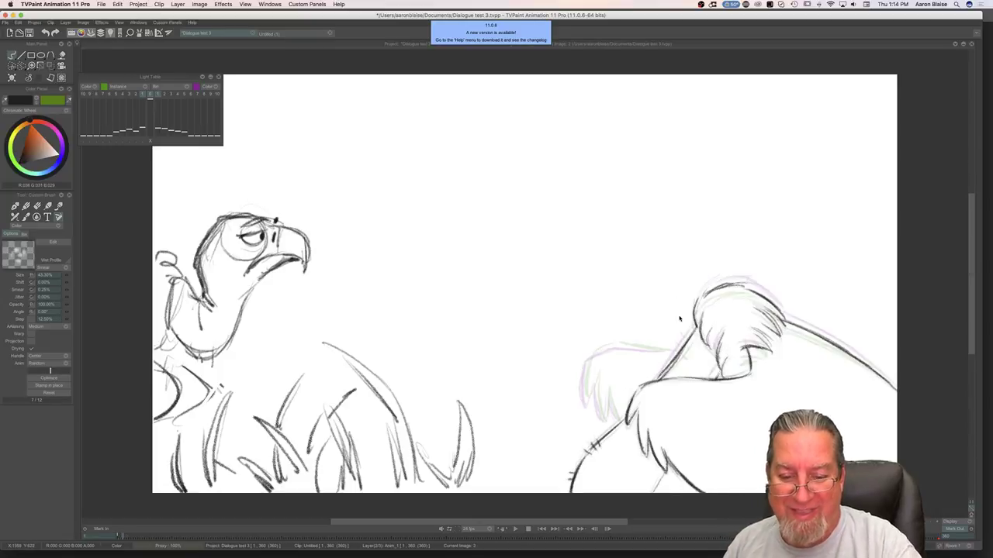
{"action": "key", "text": "Left"}
{"action": "key", "text": "Right"}
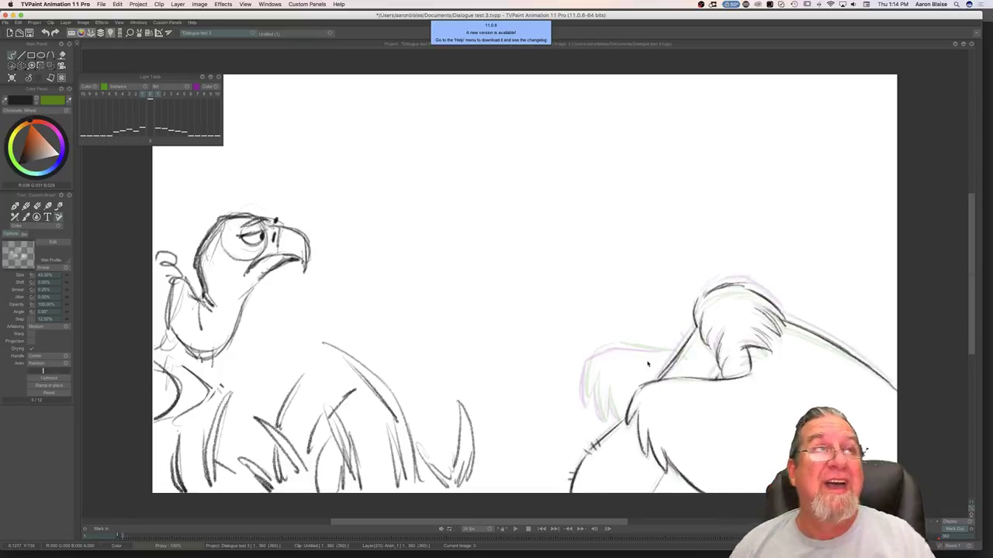
{"action": "key", "text": "super+s"}
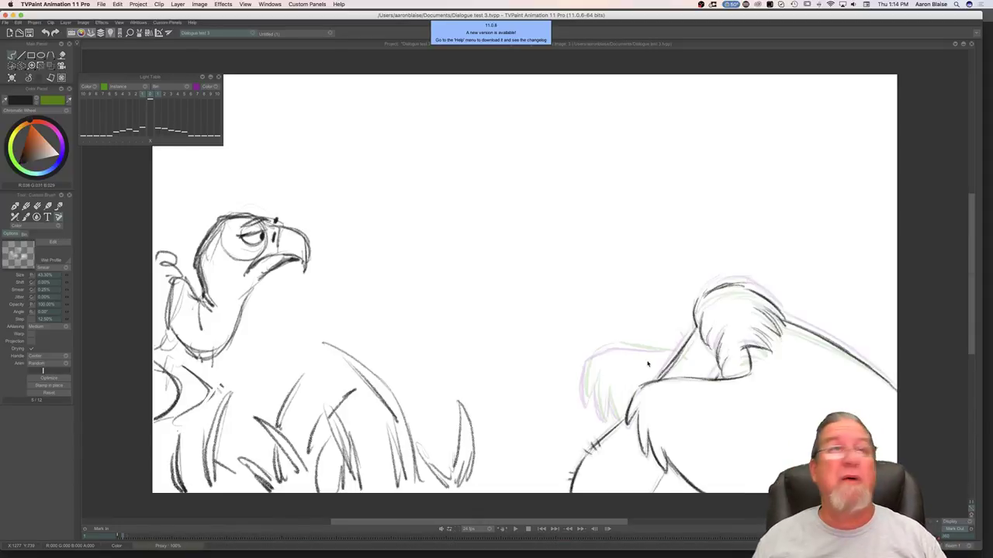
Step: Draw the far wing's upper edge, rounded front and jagged feather tips at frame 3, comparing with the neighbouring drawings
{"action": "key", "text": "Left"}
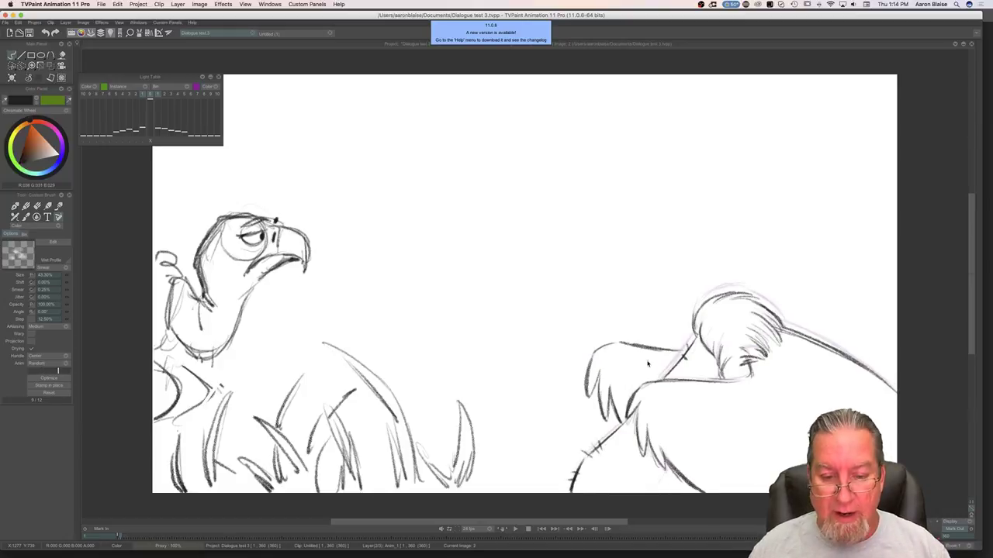
{"action": "key", "text": "Right"}
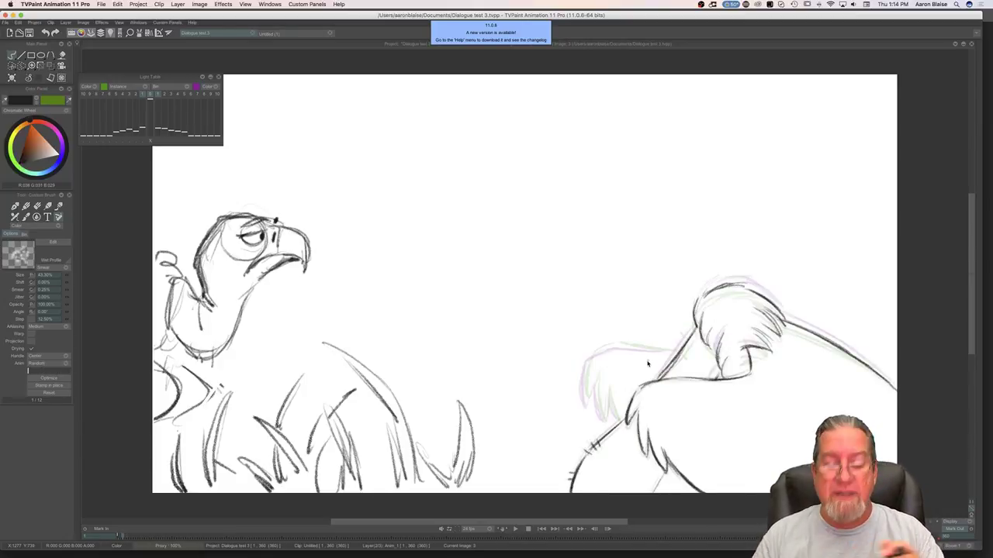
{"action": "key", "text": "Left"}
{"action": "key", "text": "Right"}
{"action": "key", "text": "Left"}
{"action": "key", "text": "Right"}
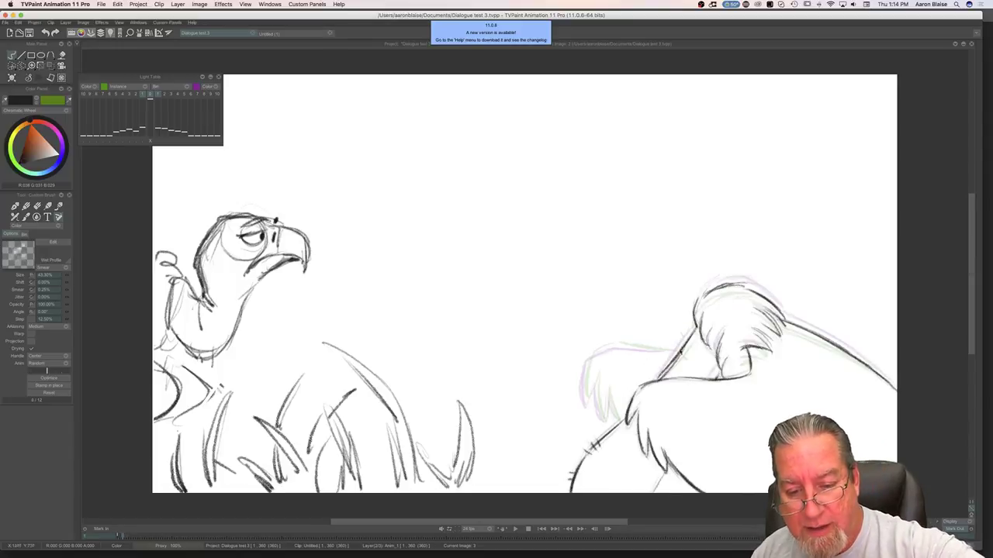
{"action": "mouse_move", "coordinate": [679, 351]}
{"action": "left_mouse_down"}
{"action": "mouse_move", "coordinate": [605, 349]}
{"action": "mouse_move", "coordinate": [592, 356]}
{"action": "mouse_move", "coordinate": [619, 348]}
{"action": "mouse_move", "coordinate": [585, 374]}
{"action": "mouse_move", "coordinate": [589, 361]}
{"action": "mouse_move", "coordinate": [585, 409]}
{"action": "left_mouse_up"}
{"action": "left_click_drag", "start_coordinate": [595, 374], "coordinate": [604, 414]}
{"action": "mouse_move", "coordinate": [602, 424]}
{"action": "left_mouse_down"}
{"action": "mouse_move", "coordinate": [609, 404]}
{"action": "mouse_move", "coordinate": [620, 422]}
{"action": "mouse_move", "coordinate": [604, 420]}
{"action": "left_mouse_up"}
{"action": "left_click_drag", "start_coordinate": [595, 377], "coordinate": [588, 403]}
{"action": "mouse_move", "coordinate": [589, 360]}
{"action": "left_mouse_down"}
{"action": "mouse_move", "coordinate": [585, 380]}
{"action": "mouse_move", "coordinate": [589, 356]}
{"action": "mouse_move", "coordinate": [683, 353]}
{"action": "left_mouse_up"}
{"action": "key", "text": "Right"}
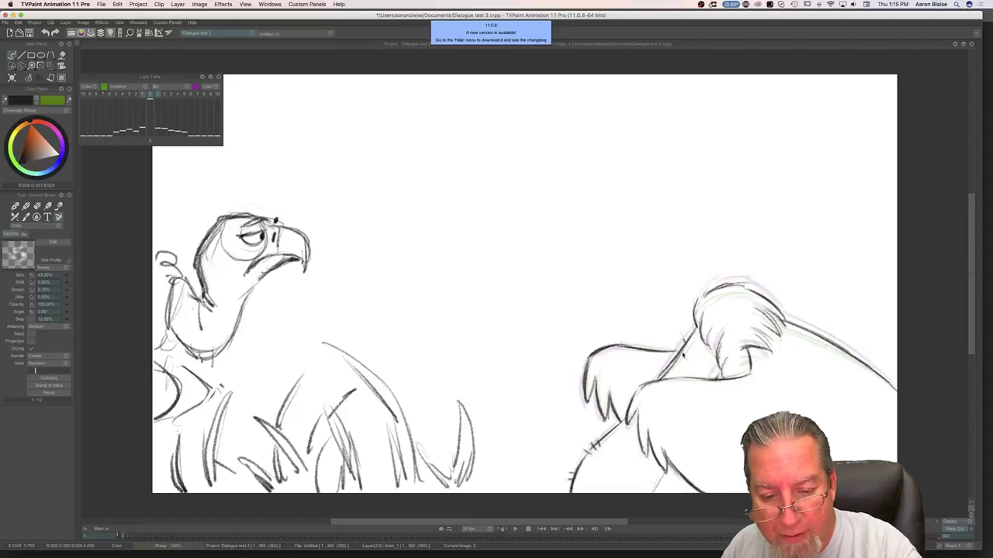
{"action": "key", "text": "Left"}
{"action": "key", "text": "Right"}
{"action": "key", "text": "Left"}
{"action": "key", "text": "Right"}
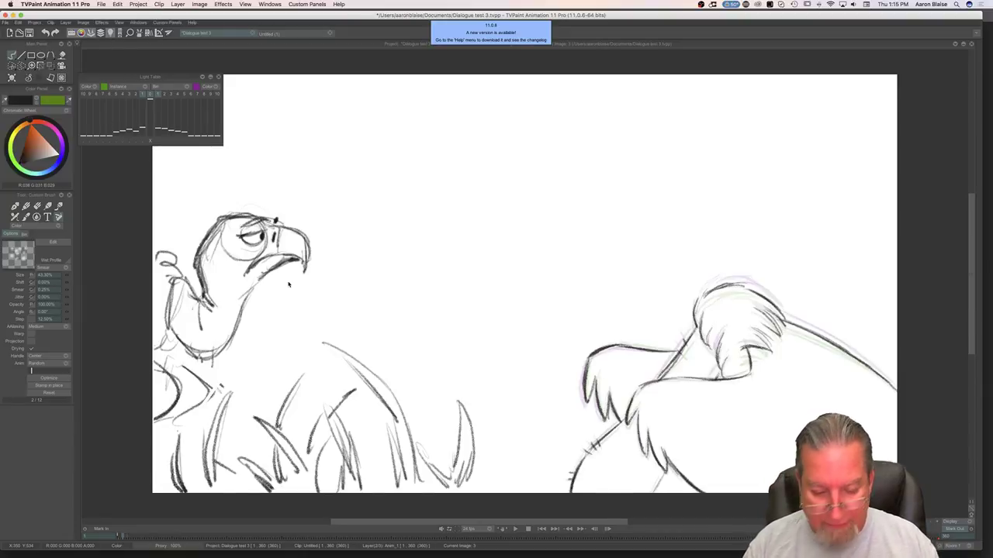
Step: Mute the clip's audio track and play the animation from its opening frames to review the motion
{"action": "key", "text": "Tab"}
{"action": "mouse_move", "coordinate": [139, 476]}
{"action": "left_mouse_down"}
{"action": "mouse_move", "coordinate": [194, 481]}
{"action": "mouse_move", "coordinate": [123, 482]}
{"action": "mouse_move", "coordinate": [223, 486]}
{"action": "left_mouse_up"}
{"action": "left_click", "coordinate": [100, 439]}
{"action": "mouse_move", "coordinate": [143, 476]}
{"action": "left_mouse_down"}
{"action": "mouse_move", "coordinate": [187, 481]}
{"action": "mouse_move", "coordinate": [138, 477]}
{"action": "left_mouse_up"}
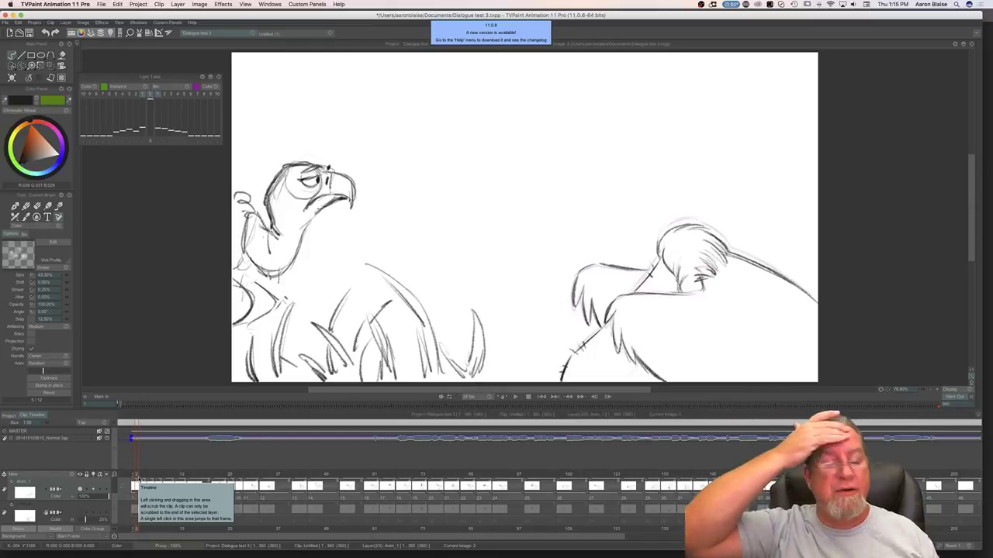
{"action": "left_click", "coordinate": [515, 397]}
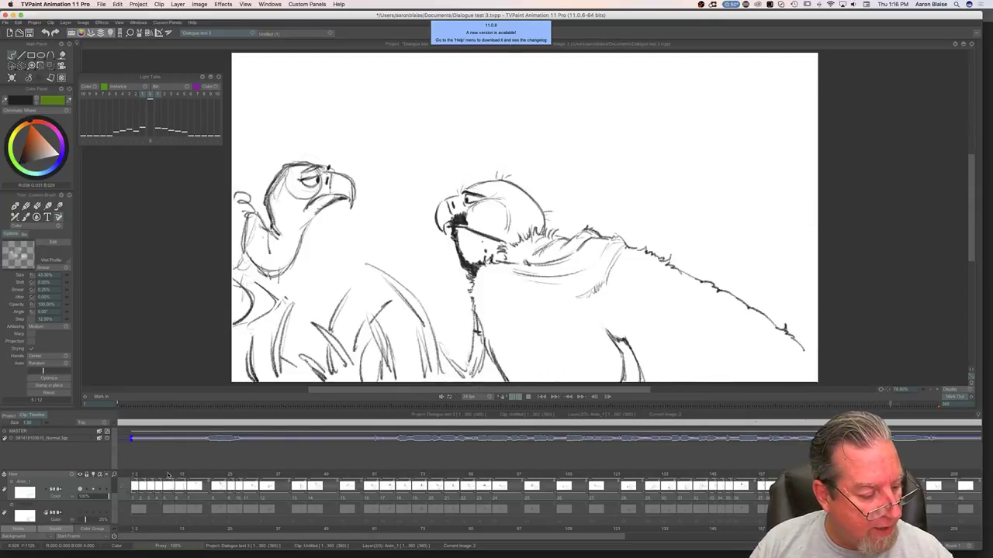
{"action": "left_click_drag", "start_coordinate": [433, 536], "coordinate": [111, 524]}
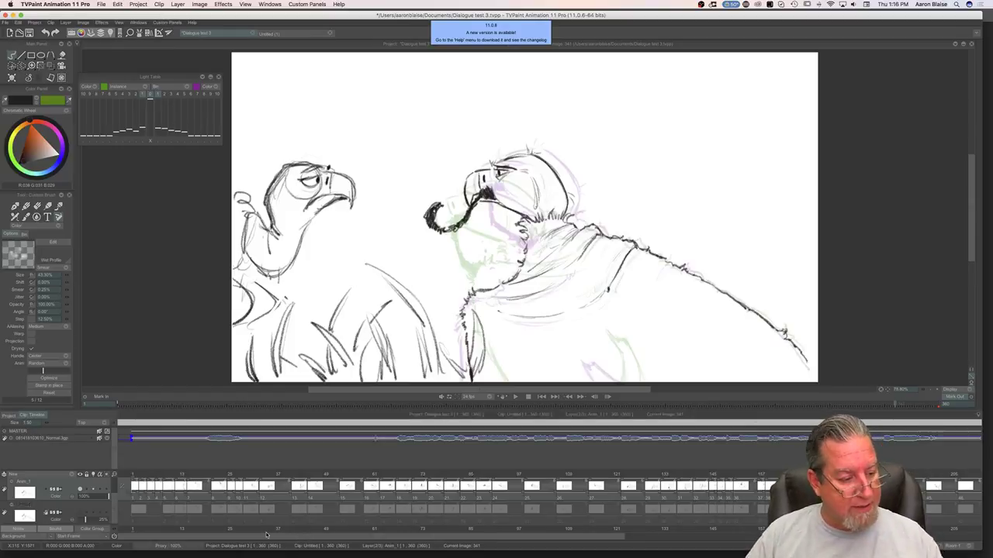
Step: Scrub back and forth through the drawings between frames 5 and 13 to examine the spacing of the vulture's rise
{"action": "left_click", "coordinate": [148, 477]}
{"action": "mouse_move", "coordinate": [144, 475]}
{"action": "left_mouse_down"}
{"action": "mouse_move", "coordinate": [133, 476]}
{"action": "mouse_move", "coordinate": [169, 477]}
{"action": "left_mouse_up"}
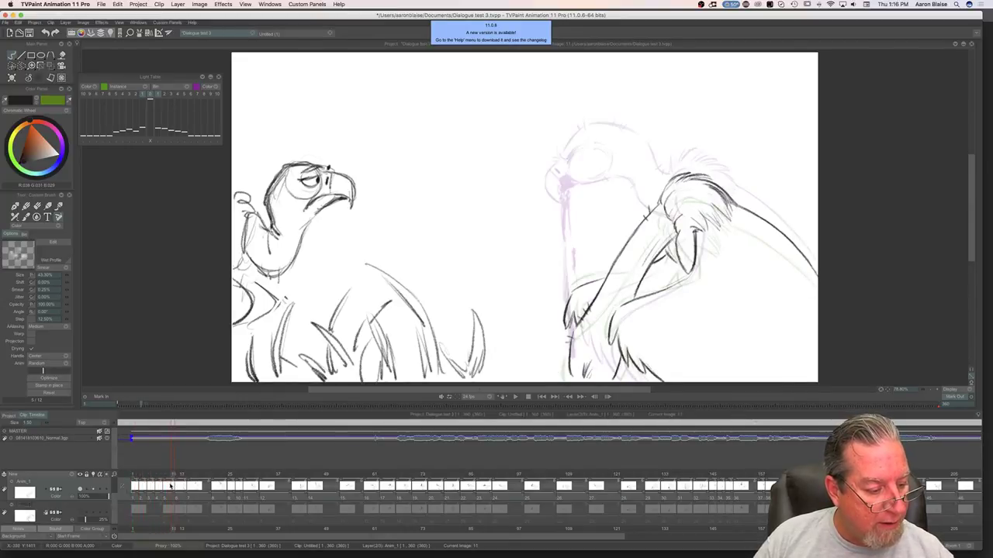
{"action": "left_click_drag", "start_coordinate": [165, 476], "coordinate": [186, 484]}
{"action": "left_click", "coordinate": [171, 483]}
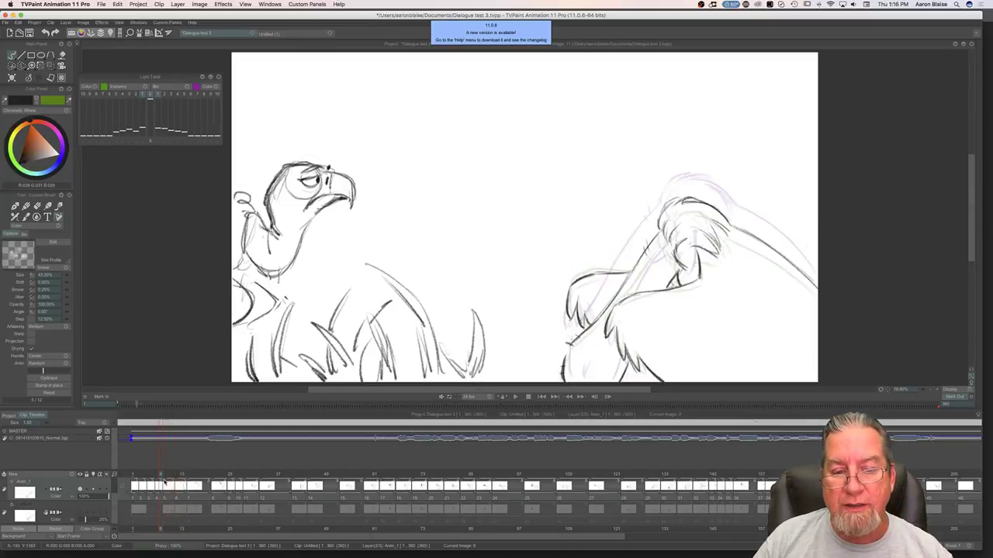
{"action": "left_click", "coordinate": [173, 482]}
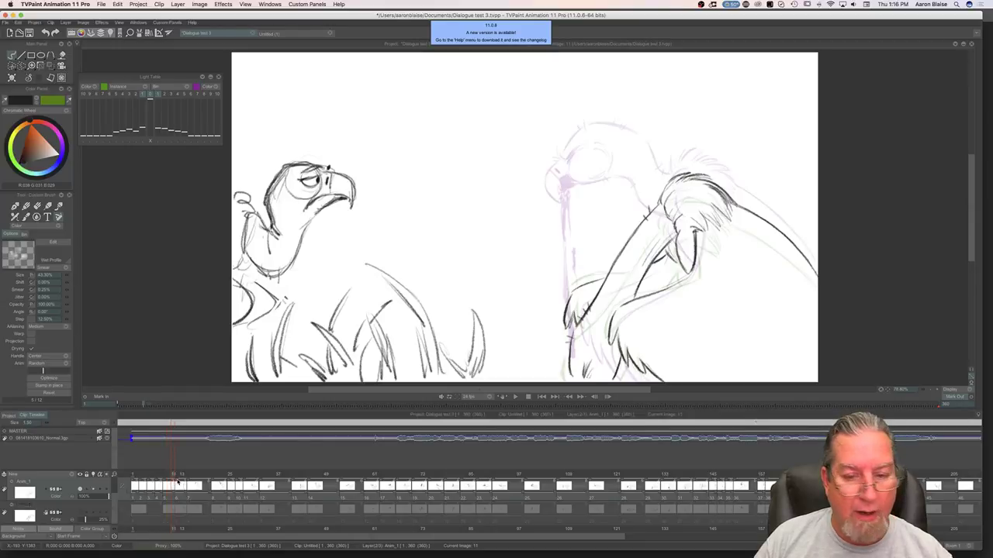
{"action": "left_click", "coordinate": [181, 482]}
{"action": "mouse_move", "coordinate": [182, 482]}
{"action": "left_mouse_down"}
{"action": "mouse_move", "coordinate": [169, 483]}
{"action": "mouse_move", "coordinate": [177, 485]}
{"action": "left_mouse_up"}
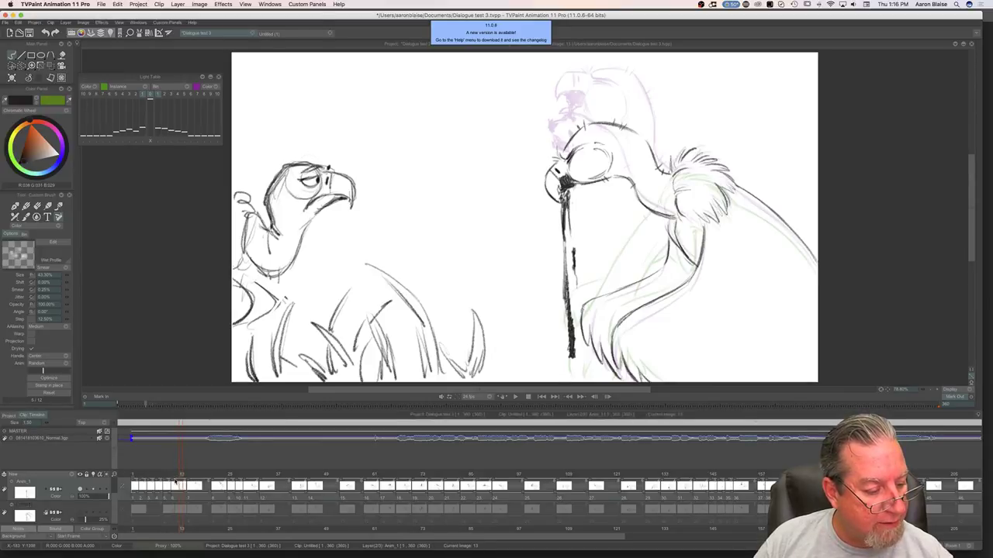
{"action": "left_click_drag", "start_coordinate": [181, 474], "coordinate": [181, 475]}
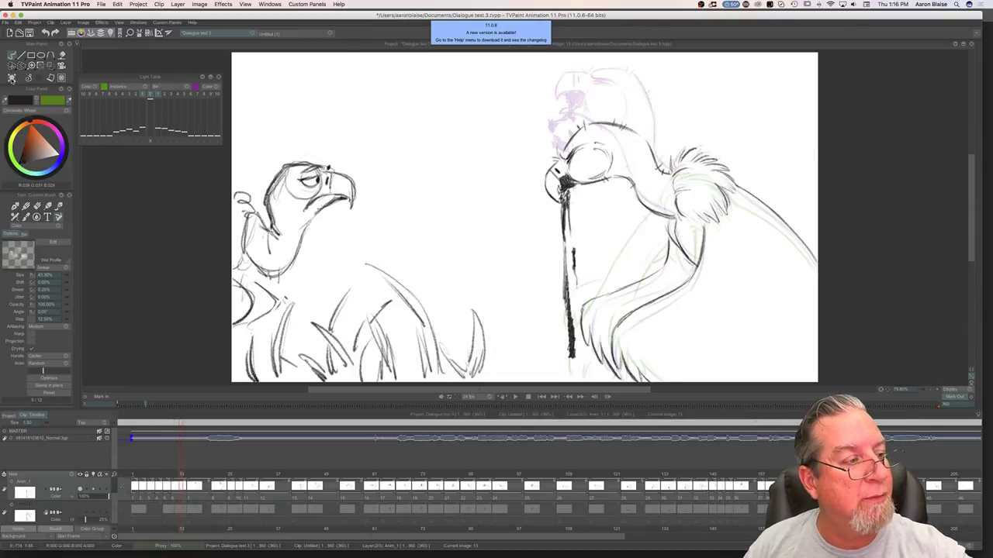
{"action": "left_click", "coordinate": [12, 78]}
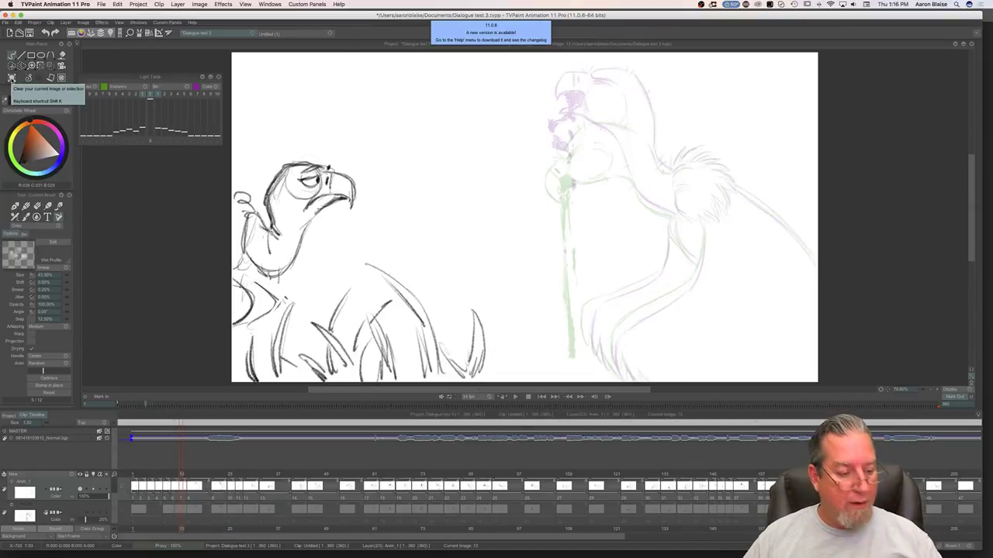
{"action": "key", "text": "ctrl+z"}
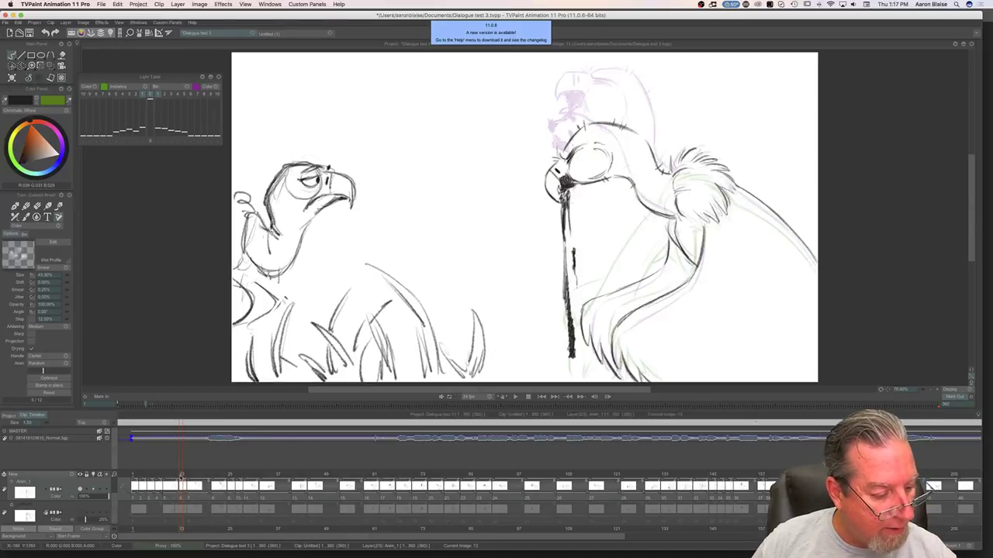
Step: Go to frame 11 on the Anim_1 layer and clear its drawing
{"action": "left_click", "coordinate": [169, 475]}
{"action": "left_click_drag", "start_coordinate": [170, 475], "coordinate": [172, 474]}
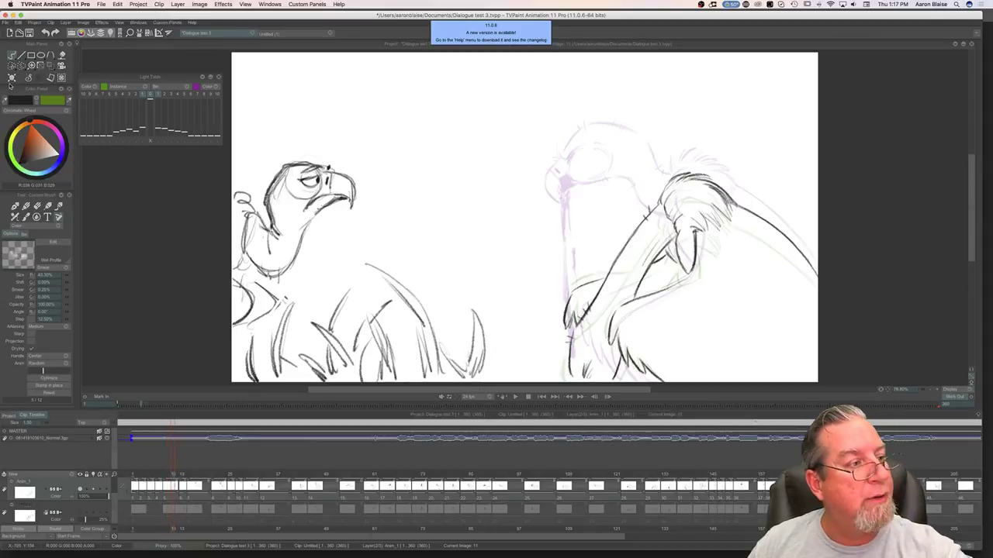
{"action": "left_click", "coordinate": [12, 78]}
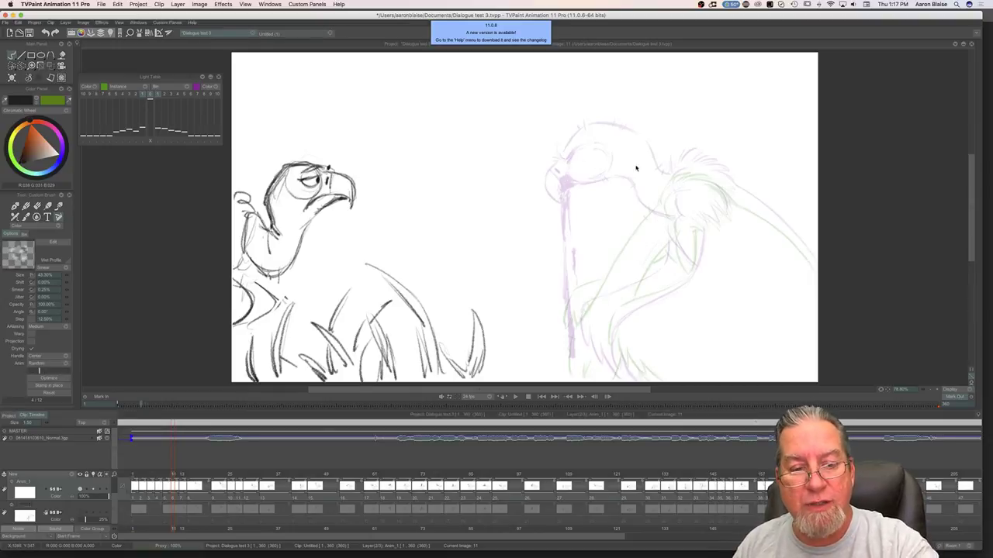
Step: Draw the vulture's sloping back line at frame 11 in an enlarged canvas view, comparing it with frame 10
{"action": "left_click", "coordinate": [561, 306]}
{"action": "key", "text": "Tab"}
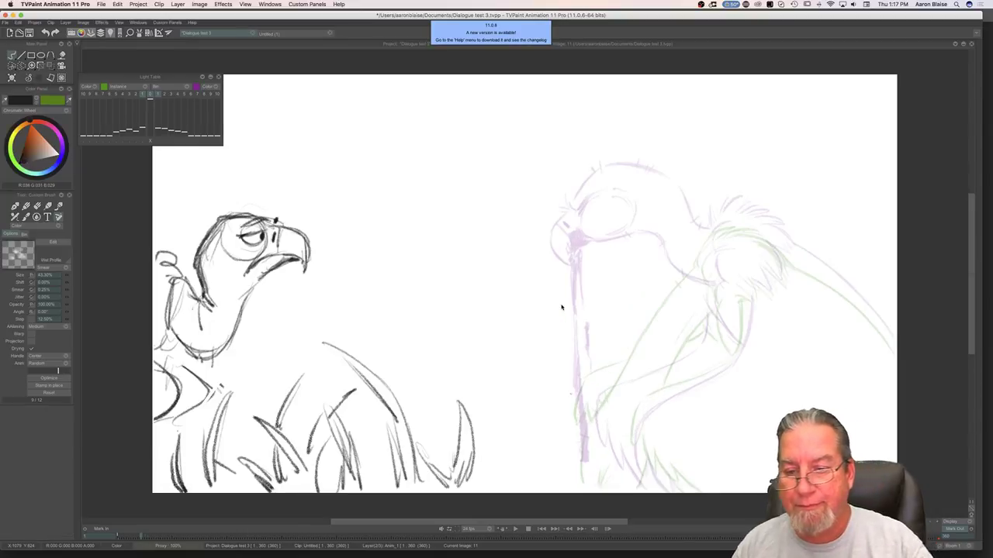
{"action": "mouse_move", "coordinate": [856, 304]}
{"action": "left_mouse_down"}
{"action": "mouse_move", "coordinate": [790, 256]}
{"action": "mouse_move", "coordinate": [884, 332]}
{"action": "mouse_move", "coordinate": [780, 248]}
{"action": "left_mouse_up"}
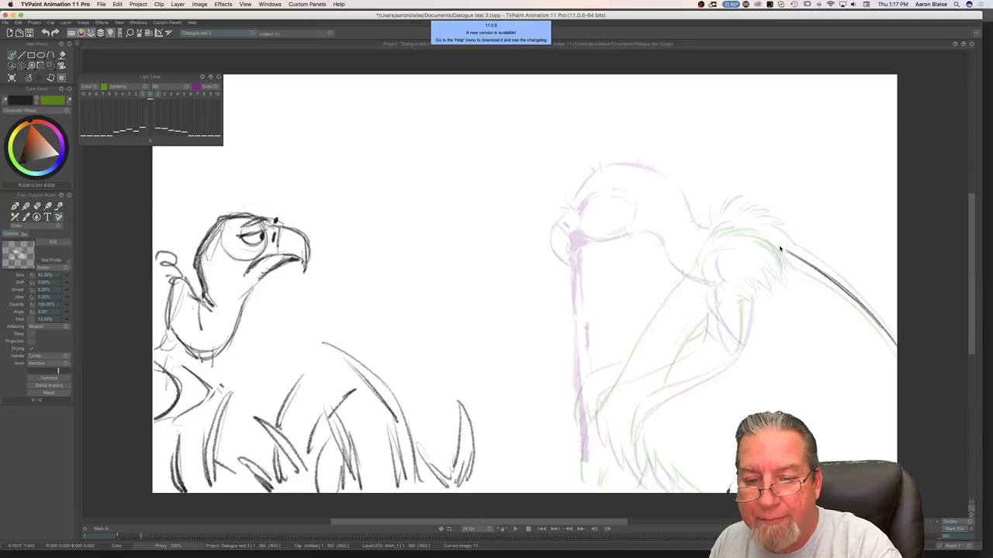
{"action": "key", "text": "Left"}
{"action": "key", "text": "Right"}
{"action": "key", "text": "Left"}
{"action": "key", "text": "Right"}
{"action": "key", "text": "Left"}
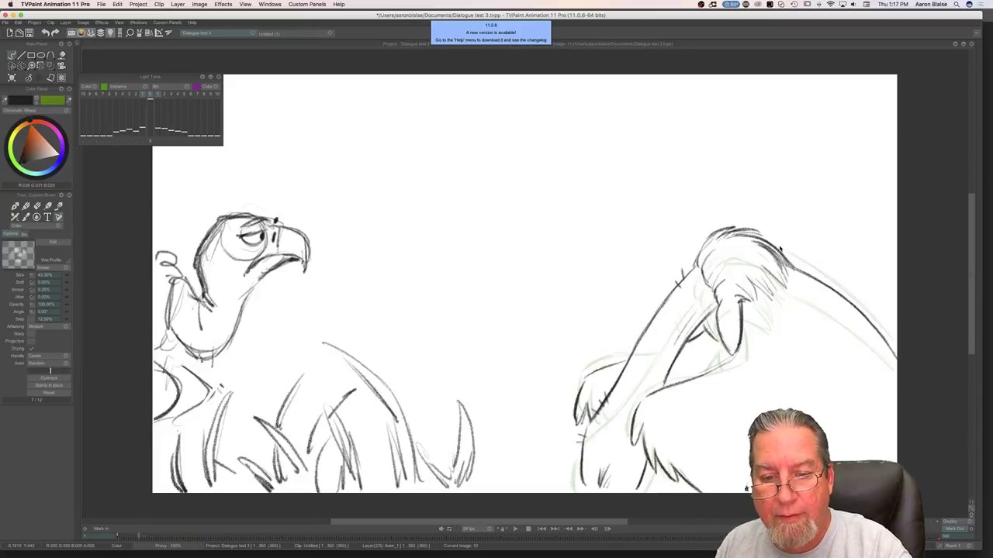
{"action": "key", "text": "Right"}
{"action": "key", "text": "Left"}
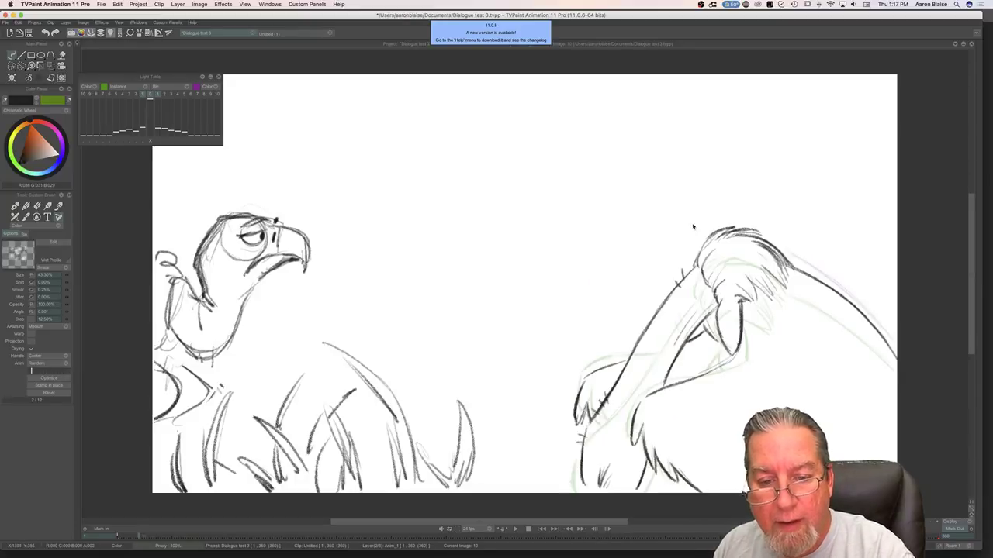
{"action": "key", "text": "Right"}
{"action": "mouse_move", "coordinate": [704, 247]}
{"action": "left_mouse_down"}
{"action": "mouse_move", "coordinate": [717, 215]}
{"action": "mouse_move", "coordinate": [714, 228]}
{"action": "mouse_move", "coordinate": [747, 217]}
{"action": "mouse_move", "coordinate": [737, 226]}
{"action": "mouse_move", "coordinate": [760, 223]}
{"action": "mouse_move", "coordinate": [753, 228]}
{"action": "mouse_move", "coordinate": [787, 253]}
{"action": "left_mouse_up"}
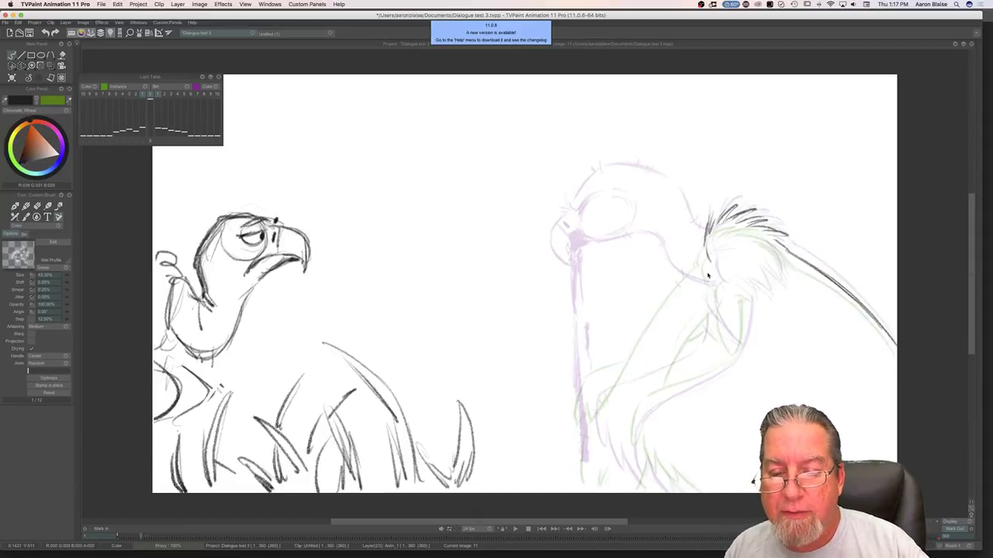
{"action": "key", "text": "e"}
{"action": "mouse_move", "coordinate": [708, 231]}
{"action": "left_mouse_down"}
{"action": "mouse_move", "coordinate": [745, 211]}
{"action": "mouse_move", "coordinate": [780, 231]}
{"action": "left_mouse_up"}
{"action": "key", "text": "Left"}
{"action": "key", "text": "Right"}
Step: Draw a smooth arc for the top of the shoulder ruff at frame 11, comparing with the neighbouring drawings
{"action": "key", "text": "b"}
{"action": "mouse_move", "coordinate": [707, 233]}
{"action": "left_mouse_down"}
{"action": "mouse_move", "coordinate": [730, 220]}
{"action": "mouse_move", "coordinate": [722, 220]}
{"action": "mouse_move", "coordinate": [717, 230]}
{"action": "mouse_move", "coordinate": [753, 223]}
{"action": "mouse_move", "coordinate": [732, 228]}
{"action": "mouse_move", "coordinate": [774, 234]}
{"action": "mouse_move", "coordinate": [787, 245]}
{"action": "mouse_move", "coordinate": [764, 231]}
{"action": "mouse_move", "coordinate": [786, 250]}
{"action": "mouse_move", "coordinate": [745, 225]}
{"action": "left_mouse_up"}
{"action": "key", "text": "Left"}
{"action": "key", "text": "Right"}
{"action": "key", "text": "Left"}
{"action": "key", "text": "Right"}
{"action": "key", "text": "Left"}
{"action": "key", "text": "Right"}
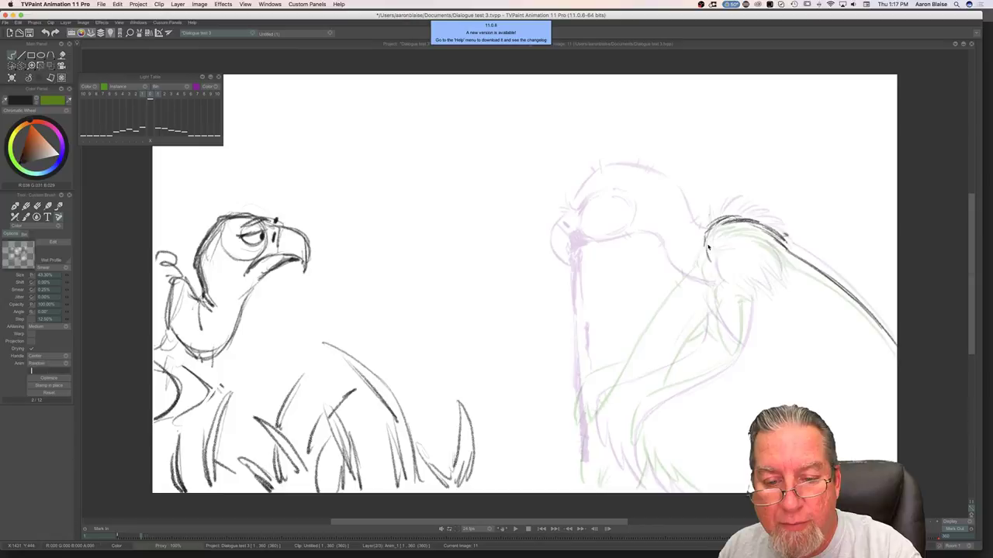
{"action": "key", "text": "Right"}
{"action": "key", "text": "Left"}
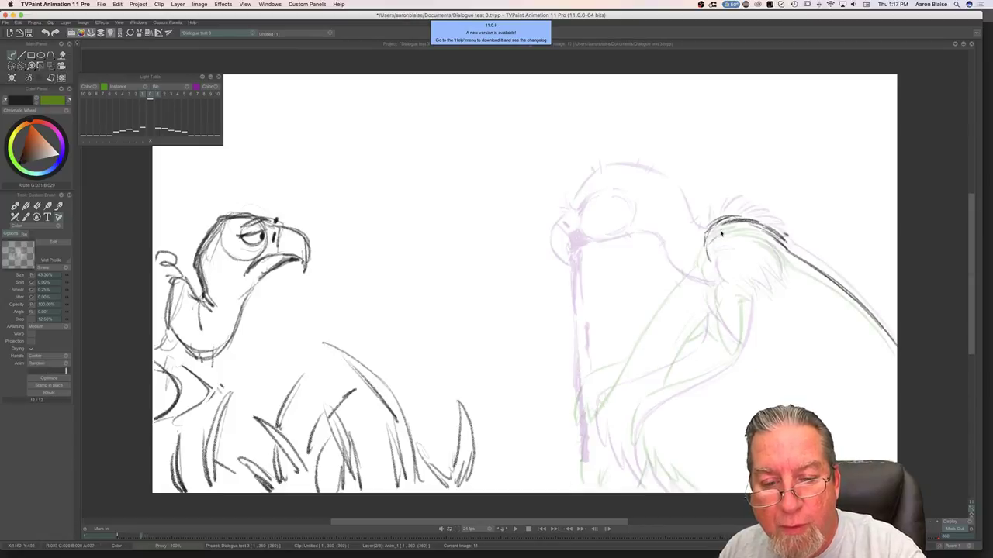
Step: Draw the ruff's front edge and its curved lower feathers at frame 11, checking them against the adjacent frames
{"action": "mouse_move", "coordinate": [707, 242]}
{"action": "left_mouse_down"}
{"action": "mouse_move", "coordinate": [712, 277]}
{"action": "mouse_move", "coordinate": [758, 294]}
{"action": "mouse_move", "coordinate": [775, 281]}
{"action": "mouse_move", "coordinate": [774, 242]}
{"action": "left_mouse_up"}
{"action": "key", "text": "Right"}
{"action": "key", "text": "Left"}
{"action": "key", "text": "Right"}
{"action": "key", "text": "Left"}
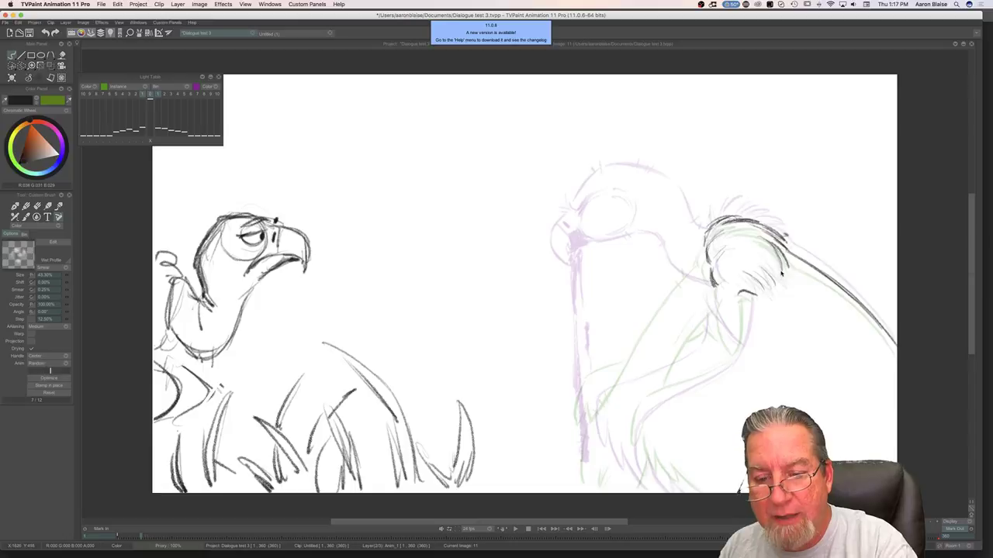
{"action": "key", "text": "Right"}
{"action": "key", "text": "Left"}
{"action": "key", "text": "Right"}
{"action": "key", "text": "Left"}
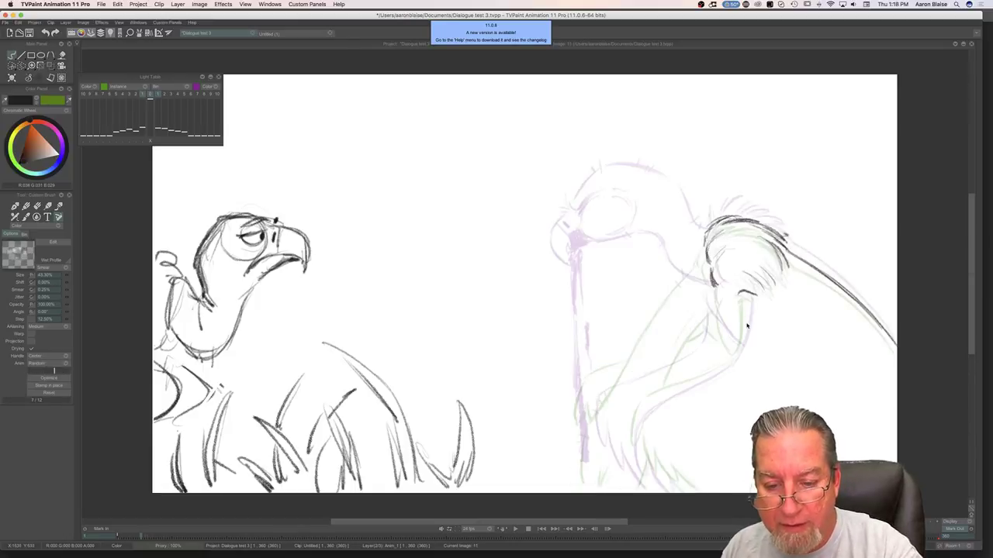
Step: Draw the near wing's front edge from below the ruff down to the feathered wing tip at frame 11
{"action": "mouse_move", "coordinate": [748, 294]}
{"action": "left_mouse_down"}
{"action": "mouse_move", "coordinate": [732, 365]}
{"action": "mouse_move", "coordinate": [737, 339]}
{"action": "mouse_move", "coordinate": [719, 370]}
{"action": "mouse_move", "coordinate": [736, 360]}
{"action": "mouse_move", "coordinate": [643, 411]}
{"action": "mouse_move", "coordinate": [640, 467]}
{"action": "left_mouse_up"}
{"action": "key", "text": "Left"}
{"action": "key", "text": "Left"}
{"action": "key", "text": "Left"}
{"action": "key", "text": "Right"}
{"action": "key", "text": "Right"}
{"action": "key", "text": "Left"}
Step: Add the jagged feather tips at the lower end of the near wing, flipping between adjacent drawings for spacing
{"action": "mouse_move", "coordinate": [635, 421]}
{"action": "left_mouse_down"}
{"action": "mouse_move", "coordinate": [642, 466]}
{"action": "mouse_move", "coordinate": [663, 485]}
{"action": "mouse_move", "coordinate": [656, 458]}
{"action": "mouse_move", "coordinate": [689, 494]}
{"action": "left_mouse_up"}
{"action": "key", "text": "Left"}
{"action": "key", "text": "Right"}
{"action": "key", "text": "Right"}
{"action": "key", "text": "Left"}
{"action": "key", "text": "Right"}
{"action": "key", "text": "Left"}
{"action": "key", "text": "Right"}
{"action": "key", "text": "Left"}
{"action": "key", "text": "Right"}
{"action": "key", "text": "Left"}
Step: Draw the short curved body lines directly beneath the ruff's front edge at frame 11
{"action": "left_click_drag", "start_coordinate": [718, 297], "coordinate": [733, 346]}
{"action": "key", "text": "Left"}
{"action": "key", "text": "Left"}
{"action": "left_click_drag", "start_coordinate": [705, 296], "coordinate": [718, 335]}
{"action": "key", "text": "Right"}
{"action": "key", "text": "Left"}
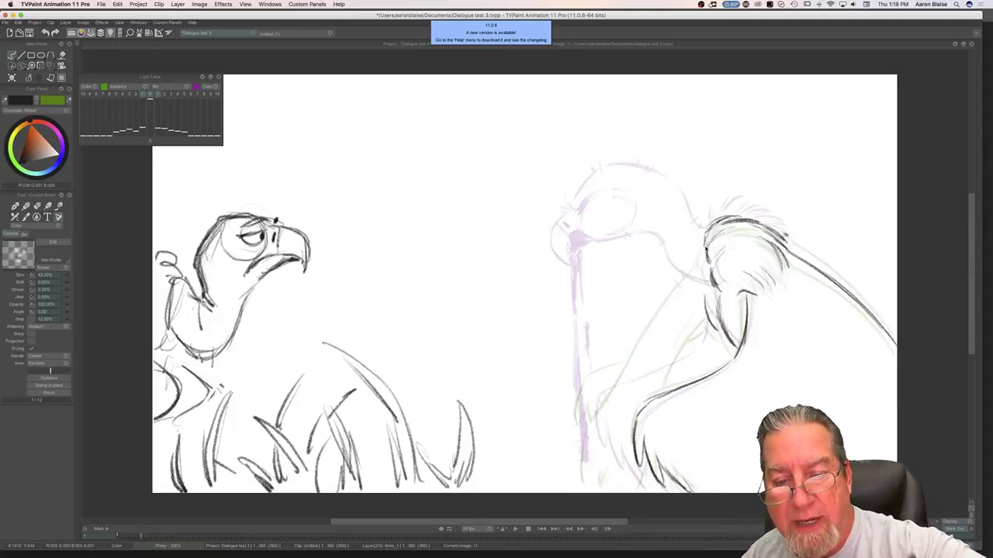
Step: Draw the neck's arched upper contour from the ruff and continue it around the lowered head's crown and brow
{"action": "mouse_move", "coordinate": [703, 248]}
{"action": "left_mouse_down"}
{"action": "mouse_move", "coordinate": [662, 242]}
{"action": "mouse_move", "coordinate": [625, 259]}
{"action": "mouse_move", "coordinate": [647, 246]}
{"action": "mouse_move", "coordinate": [628, 264]}
{"action": "mouse_move", "coordinate": [679, 243]}
{"action": "mouse_move", "coordinate": [662, 242]}
{"action": "mouse_move", "coordinate": [615, 274]}
{"action": "left_mouse_up"}
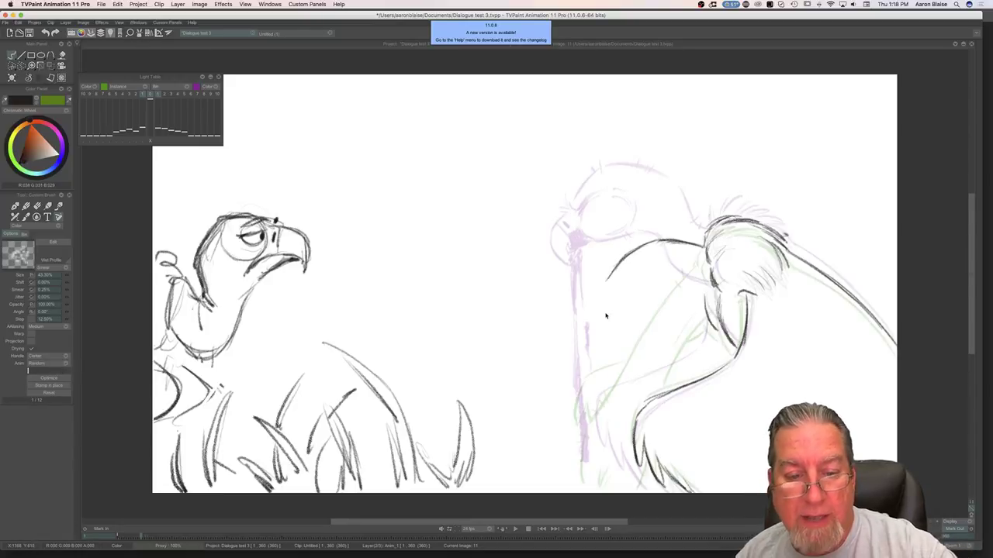
{"action": "key", "text": "Left"}
{"action": "key", "text": "Right"}
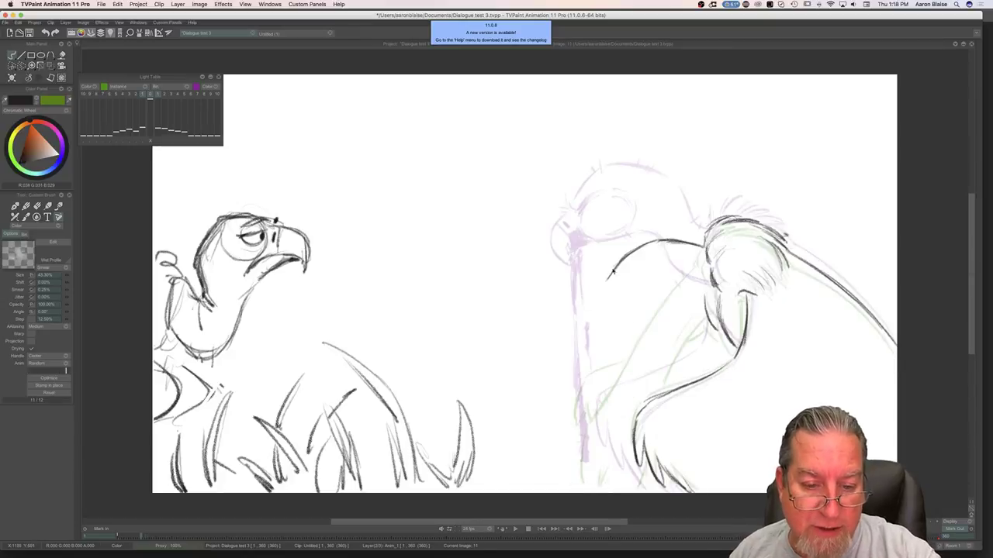
{"action": "mouse_move", "coordinate": [610, 273]}
{"action": "left_mouse_down"}
{"action": "mouse_move", "coordinate": [581, 312]}
{"action": "mouse_move", "coordinate": [574, 309]}
{"action": "mouse_move", "coordinate": [561, 375]}
{"action": "left_mouse_up"}
{"action": "left_click_drag", "start_coordinate": [557, 341], "coordinate": [574, 394]}
{"action": "mouse_move", "coordinate": [574, 309]}
{"action": "left_mouse_down"}
{"action": "mouse_move", "coordinate": [557, 339]}
{"action": "mouse_move", "coordinate": [558, 380]}
{"action": "mouse_move", "coordinate": [576, 403]}
{"action": "left_mouse_up"}
{"action": "key", "text": "Left"}
{"action": "key", "text": "Right"}
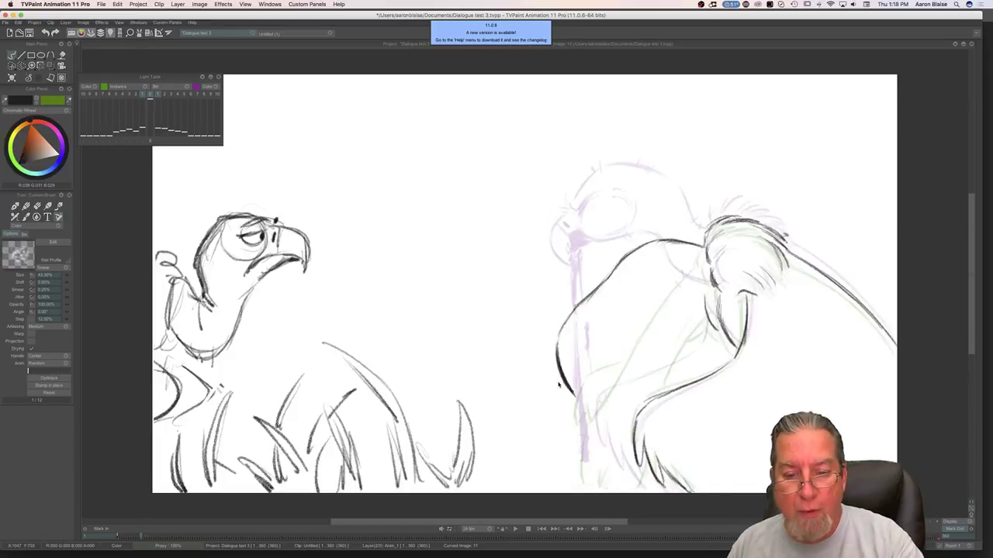
Step: Draw the underside of the neck from the ruff down to the back of the lowered head at frame 11
{"action": "mouse_move", "coordinate": [710, 295]}
{"action": "left_mouse_down"}
{"action": "mouse_move", "coordinate": [671, 287]}
{"action": "mouse_move", "coordinate": [637, 318]}
{"action": "left_mouse_up"}
{"action": "mouse_move", "coordinate": [672, 287]}
{"action": "left_mouse_down"}
{"action": "mouse_move", "coordinate": [639, 318]}
{"action": "mouse_move", "coordinate": [625, 364]}
{"action": "left_mouse_up"}
{"action": "key", "text": "Left"}
{"action": "key", "text": "Right"}
{"action": "left_click_drag", "start_coordinate": [641, 317], "coordinate": [624, 374]}
{"action": "left_click_drag", "start_coordinate": [637, 319], "coordinate": [614, 394]}
{"action": "key", "text": "Left"}
{"action": "key", "text": "Right"}
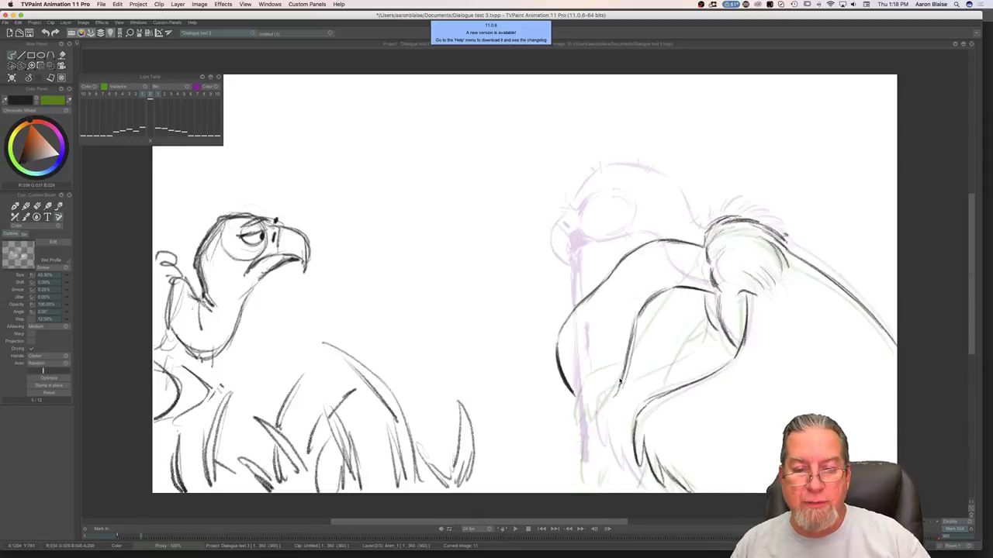
Step: Draw the hooked beak below the brow at frame 11, comparing the head's position with frame 10
{"action": "key", "text": "Left"}
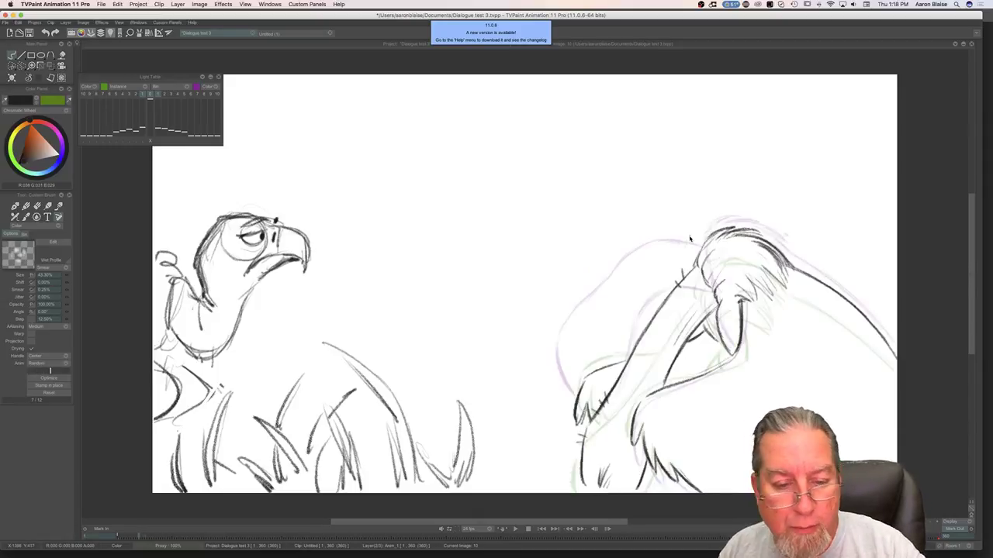
{"action": "key", "text": "Right"}
{"action": "key", "text": "Left"}
{"action": "key", "text": "Right"}
{"action": "key", "text": "Left"}
{"action": "key", "text": "Right"}
{"action": "key", "text": "Left"}
{"action": "key", "text": "Right"}
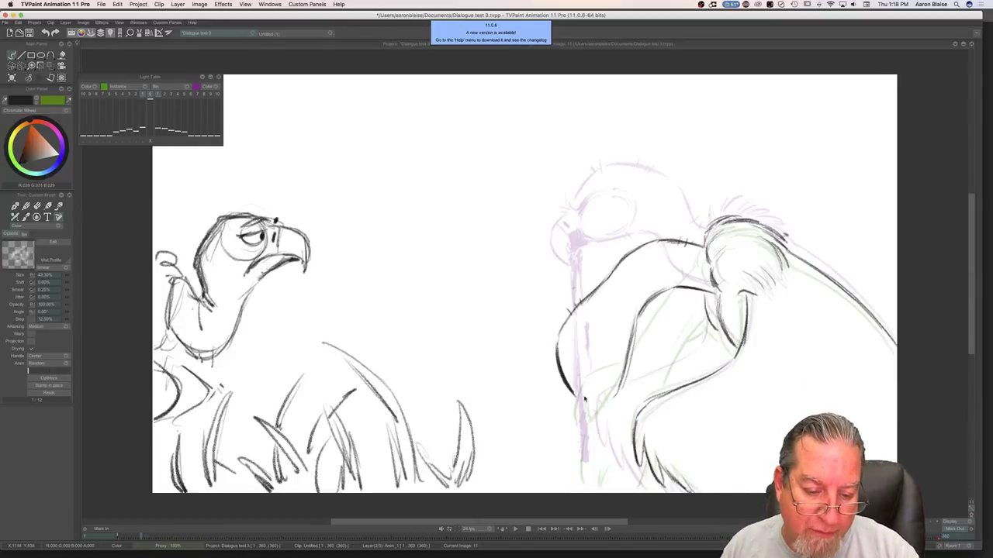
{"action": "mouse_move", "coordinate": [575, 406]}
{"action": "left_mouse_down"}
{"action": "mouse_move", "coordinate": [586, 446]}
{"action": "mouse_move", "coordinate": [578, 440]}
{"action": "mouse_move", "coordinate": [603, 449]}
{"action": "mouse_move", "coordinate": [595, 422]}
{"action": "mouse_move", "coordinate": [617, 390]}
{"action": "mouse_move", "coordinate": [606, 429]}
{"action": "left_mouse_up"}
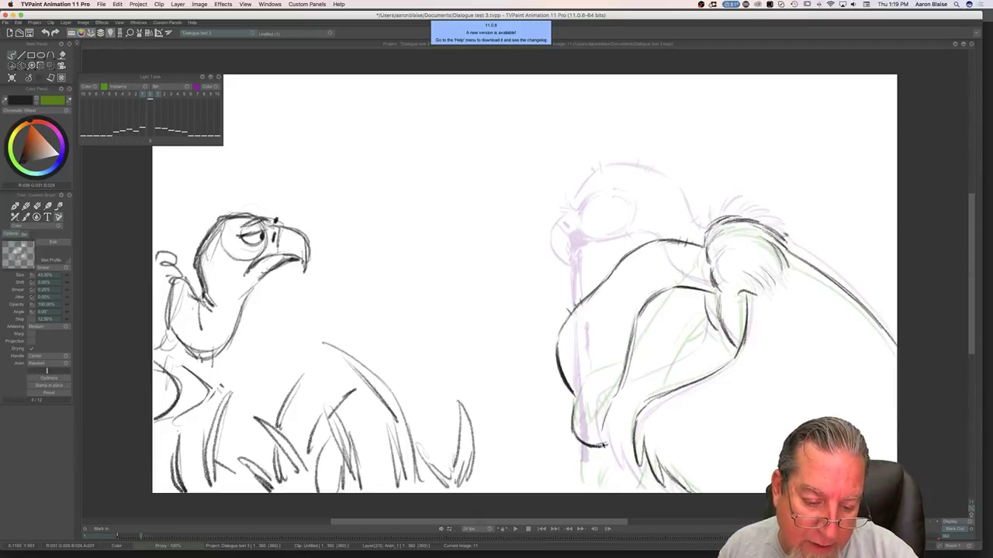
{"action": "key", "text": "Left"}
{"action": "key", "text": "Right"}
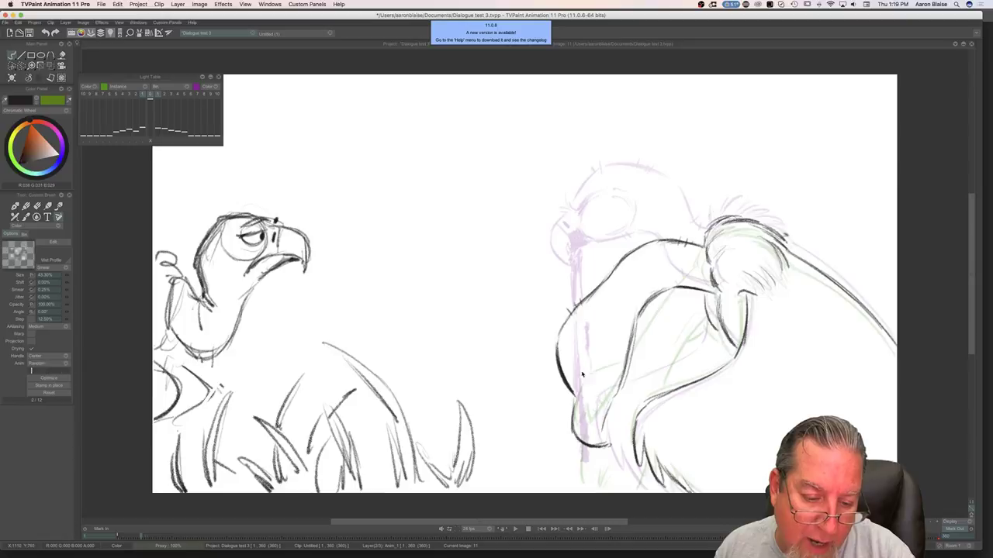
Step: Draw the brow mark and the large round eye outline inside the head at frame 11
{"action": "mouse_move", "coordinate": [578, 366]}
{"action": "left_mouse_down"}
{"action": "mouse_move", "coordinate": [581, 395]}
{"action": "mouse_move", "coordinate": [608, 398]}
{"action": "mouse_move", "coordinate": [624, 347]}
{"action": "mouse_move", "coordinate": [598, 336]}
{"action": "mouse_move", "coordinate": [590, 355]}
{"action": "mouse_move", "coordinate": [616, 359]}
{"action": "left_mouse_up"}
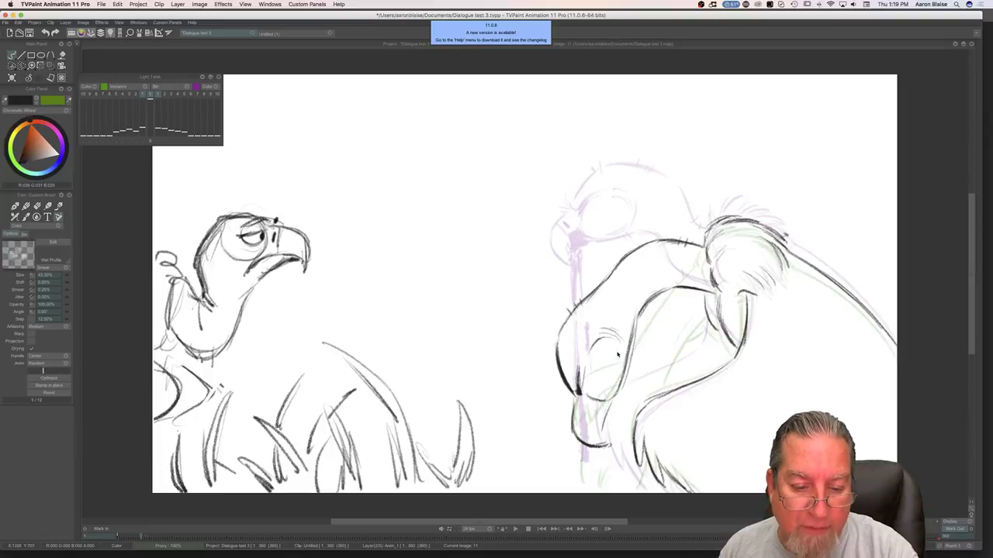
{"action": "key", "text": "Left"}
{"action": "key", "text": "Right"}
{"action": "left_click_drag", "start_coordinate": [621, 342], "coordinate": [621, 384]}
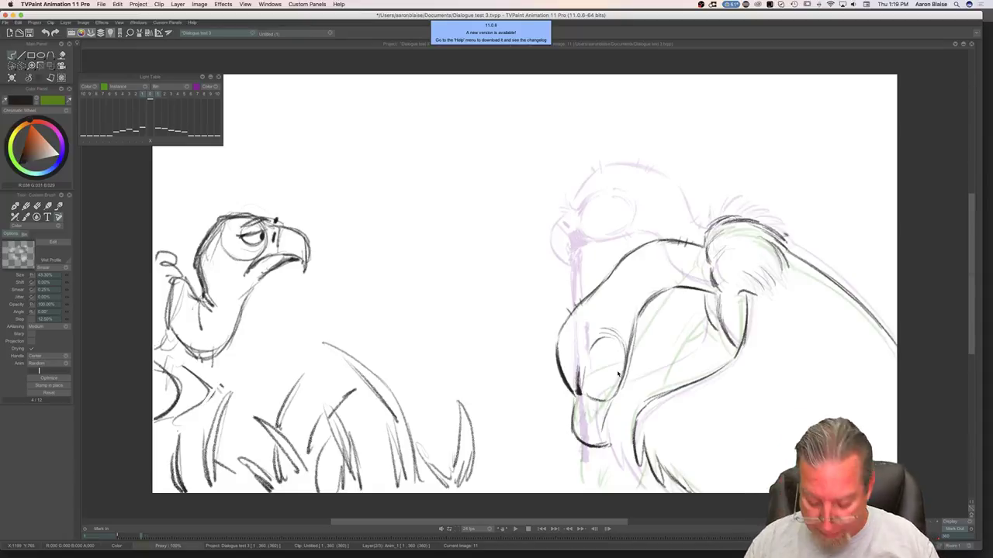
{"action": "key", "text": "Left"}
{"action": "key", "text": "Right"}
{"action": "key", "text": "Left"}
{"action": "key", "text": "Right"}
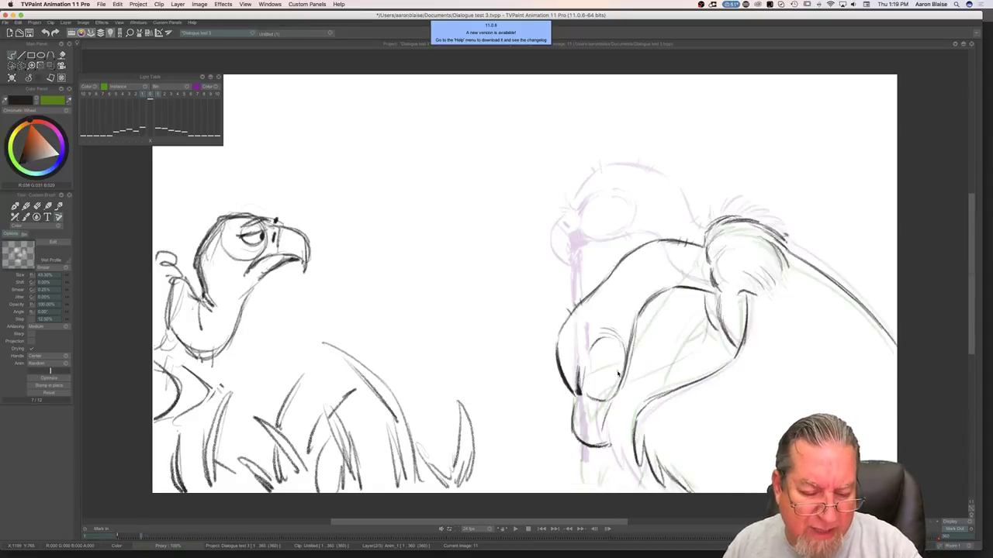
Step: Fill in the dark patch at the mouth below the eye and extend the beak's lower tip
{"action": "left_click_drag", "start_coordinate": [599, 408], "coordinate": [600, 425]}
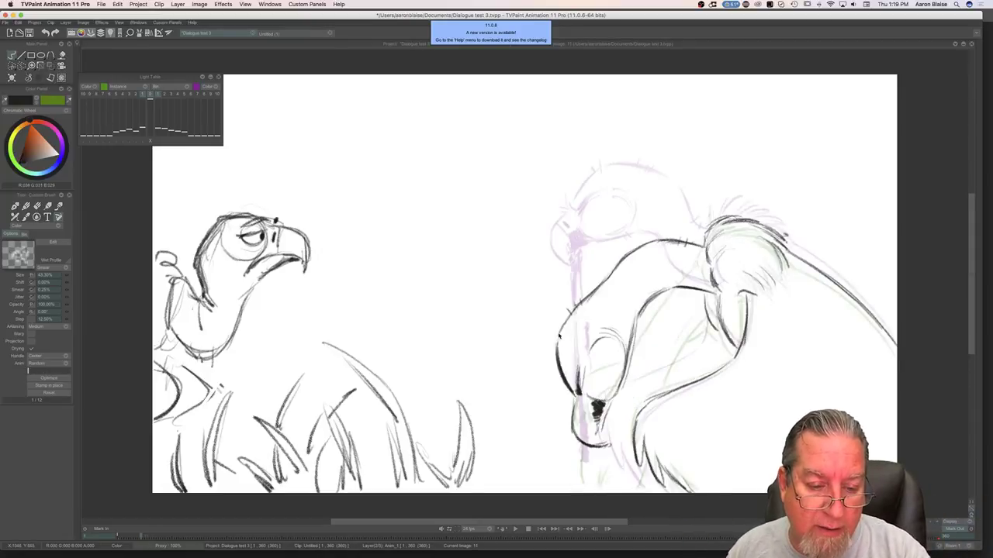
{"action": "key", "text": "Left"}
{"action": "key", "text": "Right"}
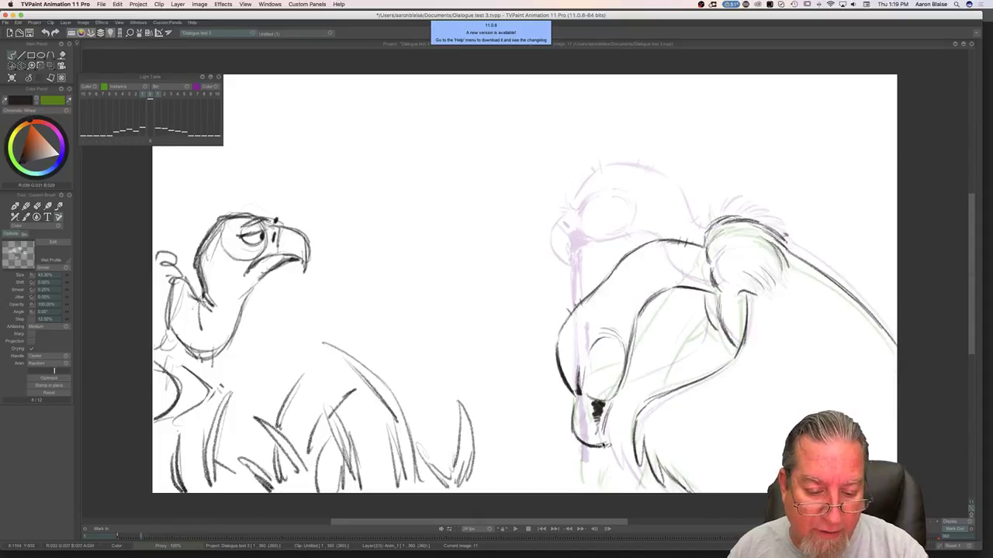
{"action": "left_click_drag", "start_coordinate": [603, 446], "coordinate": [615, 442]}
{"action": "key", "text": "Left"}
{"action": "key", "text": "Right"}
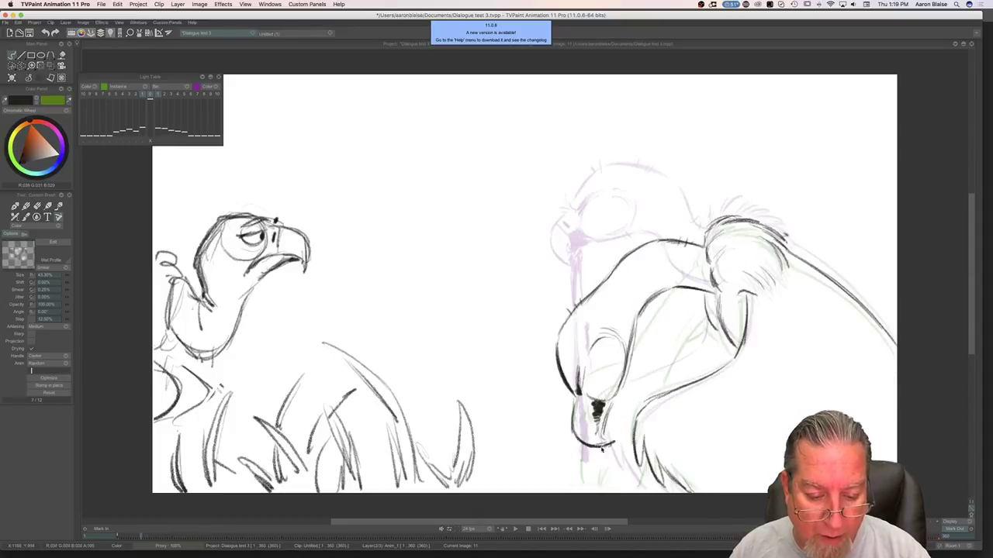
Step: Draw the dark strand hanging from the mouth past the beak to the canvas's lower edge
{"action": "left_click_drag", "start_coordinate": [598, 474], "coordinate": [598, 451]}
{"action": "left_click_drag", "start_coordinate": [598, 425], "coordinate": [600, 488]}
{"action": "left_click_drag", "start_coordinate": [597, 419], "coordinate": [600, 491]}
{"action": "key", "text": "Left"}
{"action": "key", "text": "Right"}
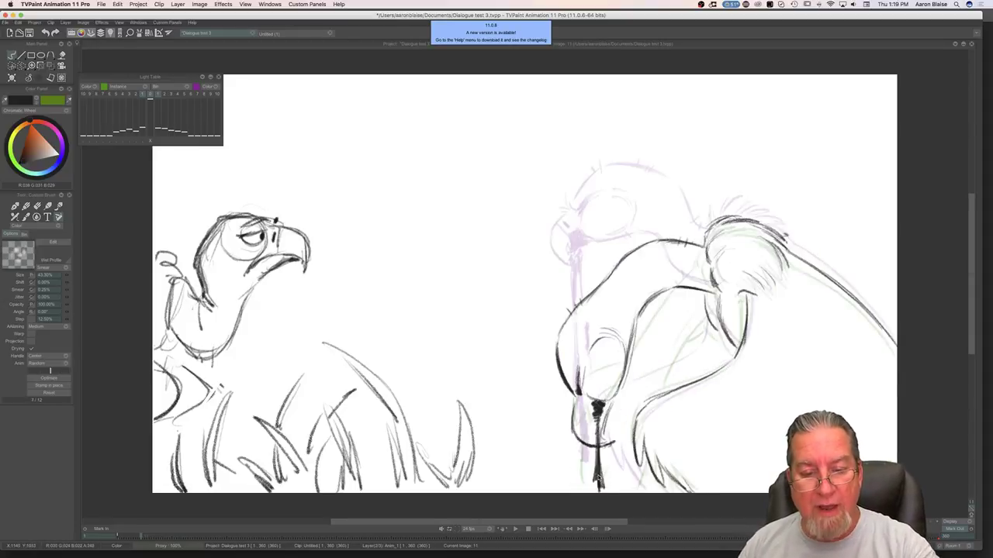
Step: Reinforce the neck's underside line and add small detail marks on the beak and head at frame 11
{"action": "left_click_drag", "start_coordinate": [641, 312], "coordinate": [622, 380]}
{"action": "key", "text": "Left"}
{"action": "key", "text": "Right"}
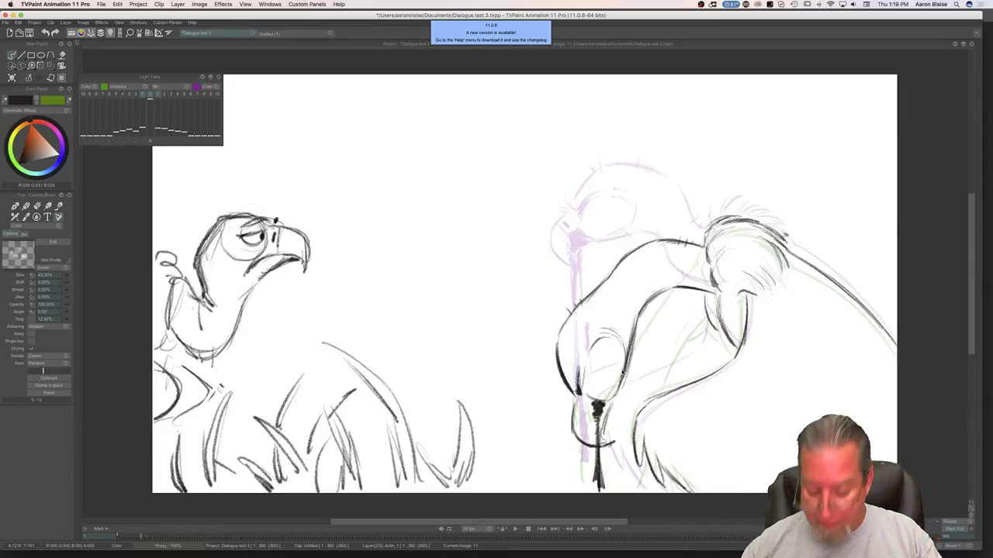
{"action": "key", "text": "Left"}
{"action": "key", "text": "Right"}
{"action": "key", "text": "Left"}
{"action": "key", "text": "Right"}
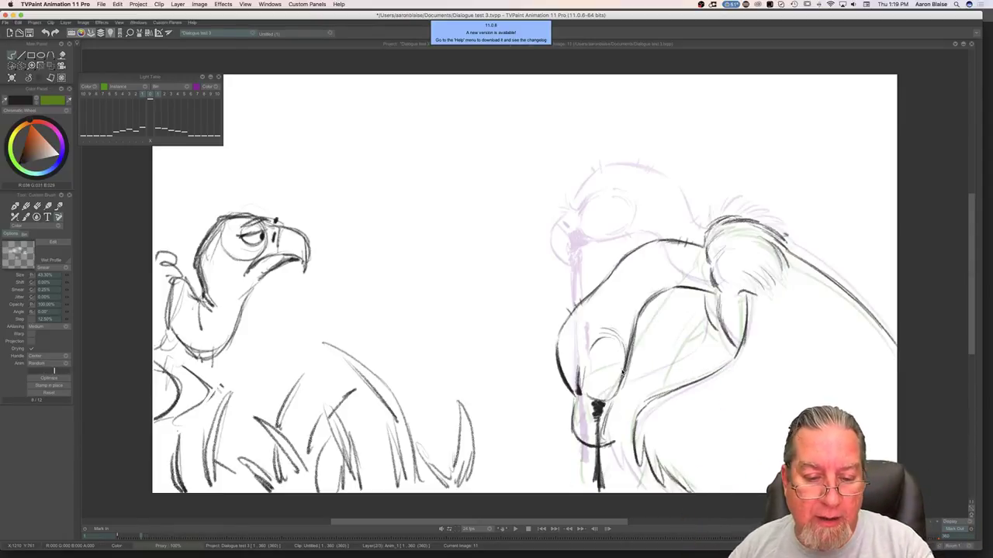
{"action": "key", "text": "Left"}
{"action": "key", "text": "Right"}
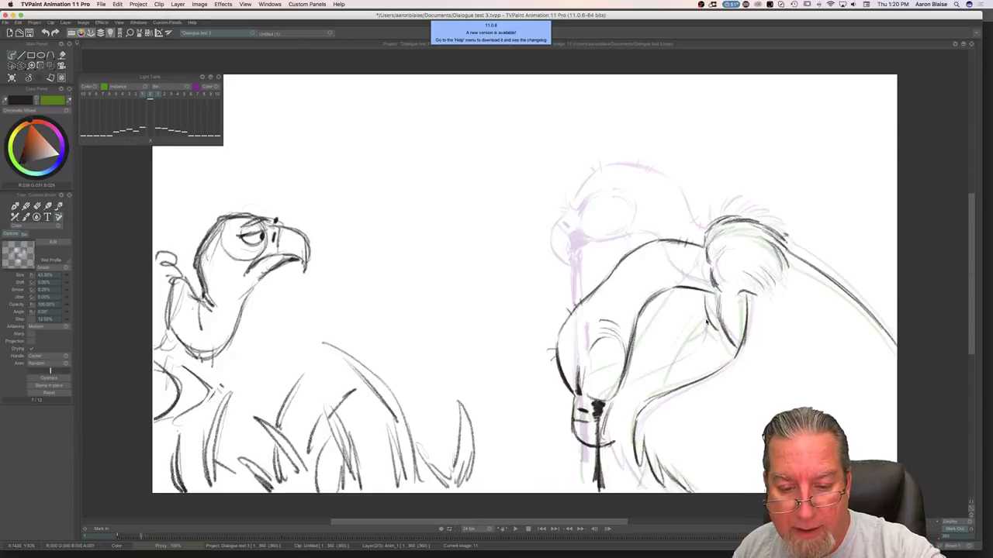
Step: Draw the far wing's visible edge behind the neck and its feather lines behind the beak, comparing with frame 10
{"action": "left_click_drag", "start_coordinate": [690, 347], "coordinate": [627, 373]}
{"action": "key", "text": "Left"}
{"action": "key", "text": "Right"}
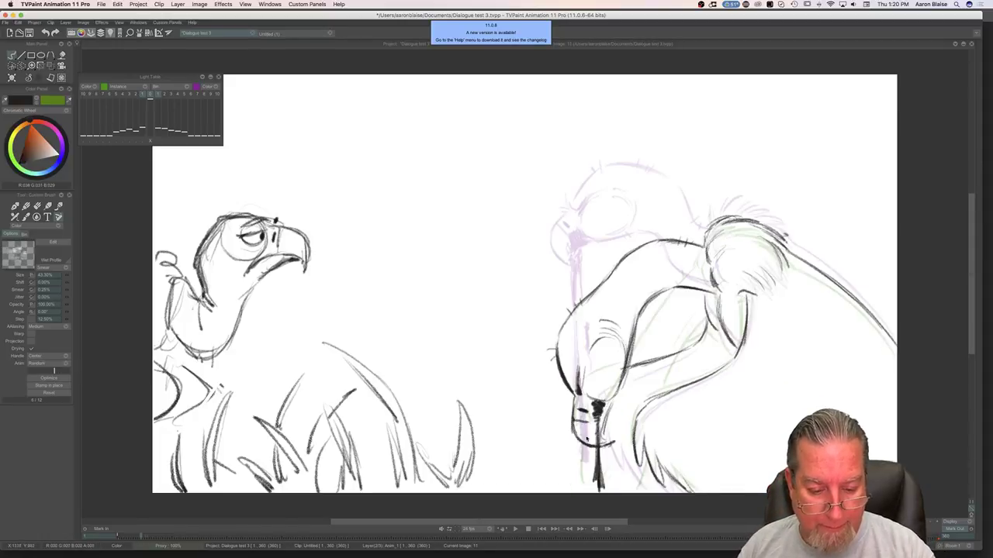
{"action": "mouse_move", "coordinate": [594, 447]}
{"action": "left_mouse_down"}
{"action": "mouse_move", "coordinate": [594, 467]}
{"action": "mouse_move", "coordinate": [605, 465]}
{"action": "mouse_move", "coordinate": [617, 485]}
{"action": "left_mouse_up"}
{"action": "key", "text": "Left"}
{"action": "key", "text": "Right"}
{"action": "key", "text": "Left"}
{"action": "key", "text": "Right"}
{"action": "key", "text": "Left"}
{"action": "key", "text": "Right"}
{"action": "key", "text": "Left"}
{"action": "key", "text": "Right"}
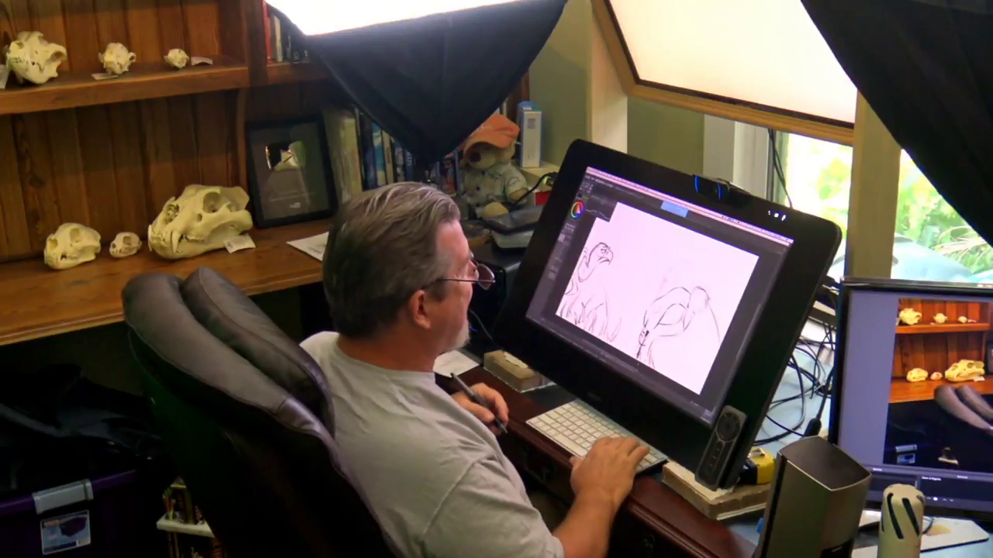
Step: Bring back the timeline and scrub through the vulture's opening drawings up to about frame 21
{"action": "key", "text": "Return"}
{"action": "key", "text": "Right"}
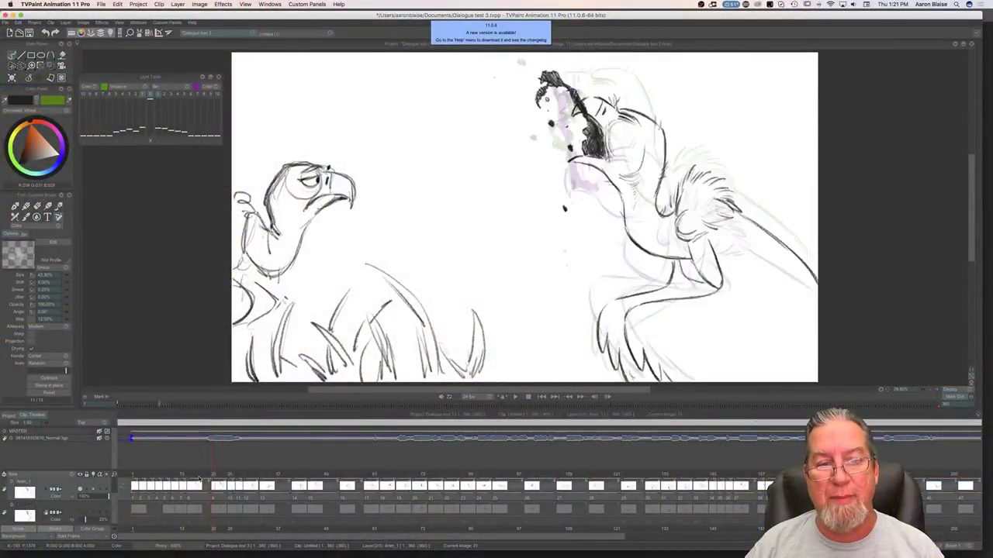
{"action": "left_click_drag", "start_coordinate": [154, 480], "coordinate": [197, 479]}
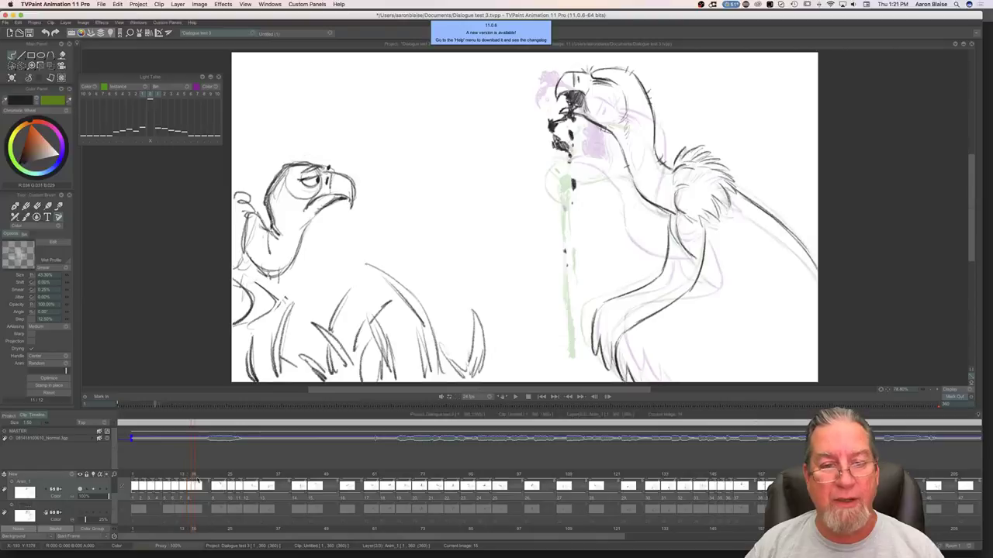
Step: Play the opening drawings up to about frame 50 and scrub from the clip's start to frame 10
{"action": "left_click_drag", "start_coordinate": [136, 499], "coordinate": [329, 499]}
{"action": "left_click", "coordinate": [515, 397]}
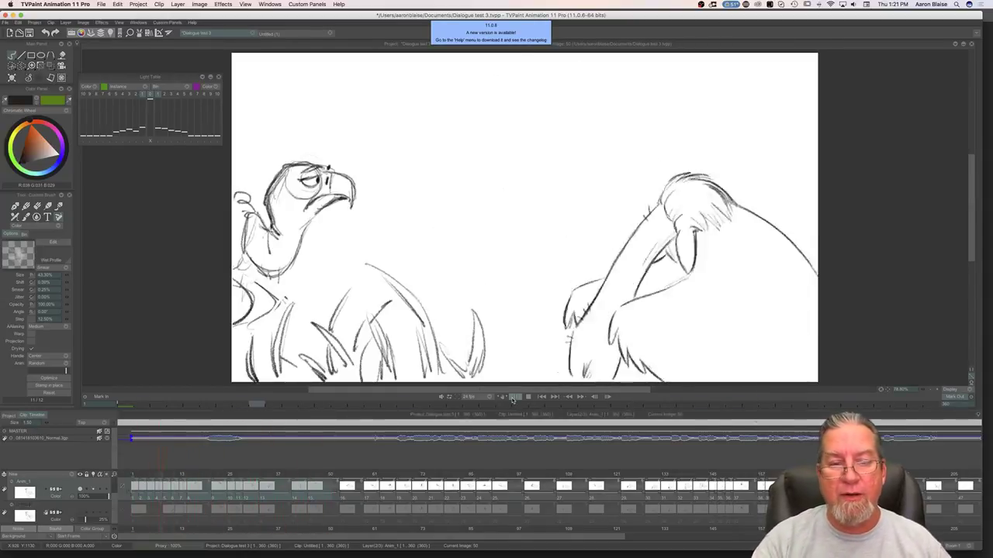
{"action": "left_click", "coordinate": [529, 398]}
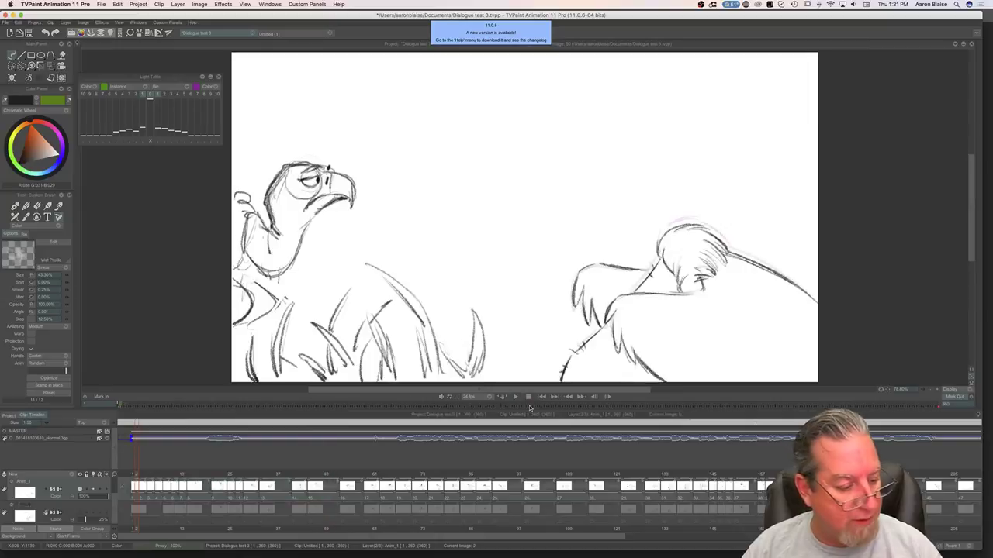
{"action": "left_click", "coordinate": [136, 474]}
{"action": "left_click_drag", "start_coordinate": [144, 475], "coordinate": [168, 475]}
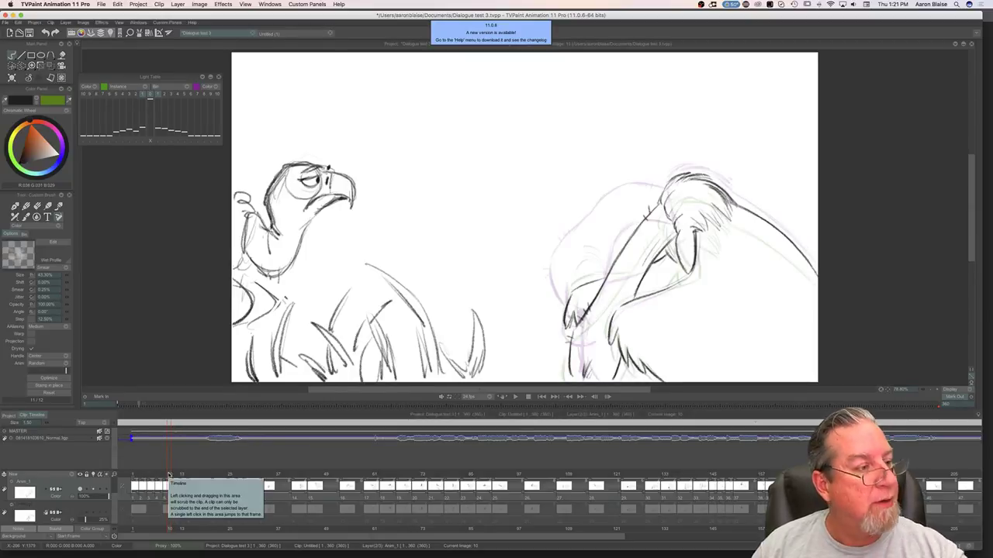
Step: Clear the drawing at frame 10 and redraw the vulture's back line sloping down from the ruff
{"action": "left_click", "coordinate": [12, 79]}
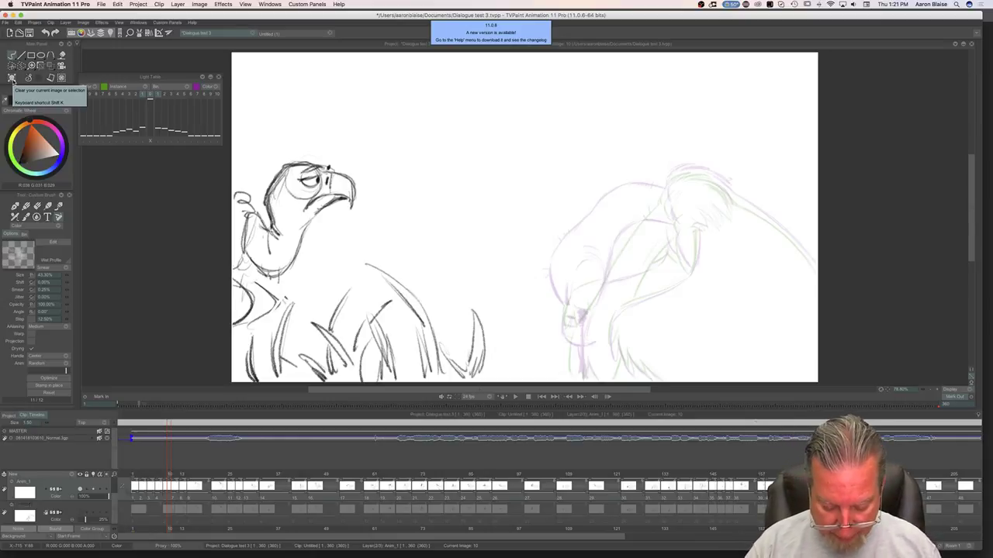
{"action": "key", "text": "Tab"}
{"action": "key", "text": "Left"}
{"action": "key", "text": "Right"}
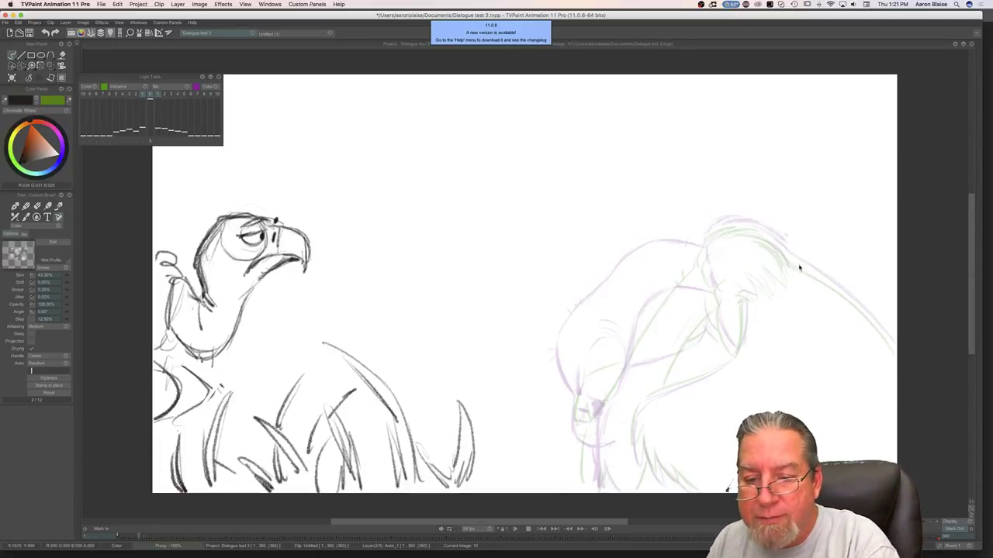
{"action": "left_click_drag", "start_coordinate": [797, 262], "coordinate": [881, 329]}
{"action": "mouse_move", "coordinate": [827, 282]}
{"action": "left_mouse_down"}
{"action": "mouse_move", "coordinate": [899, 358]}
{"action": "mouse_move", "coordinate": [795, 262]}
{"action": "left_mouse_up"}
{"action": "key", "text": "Left"}
{"action": "key", "text": "Right"}
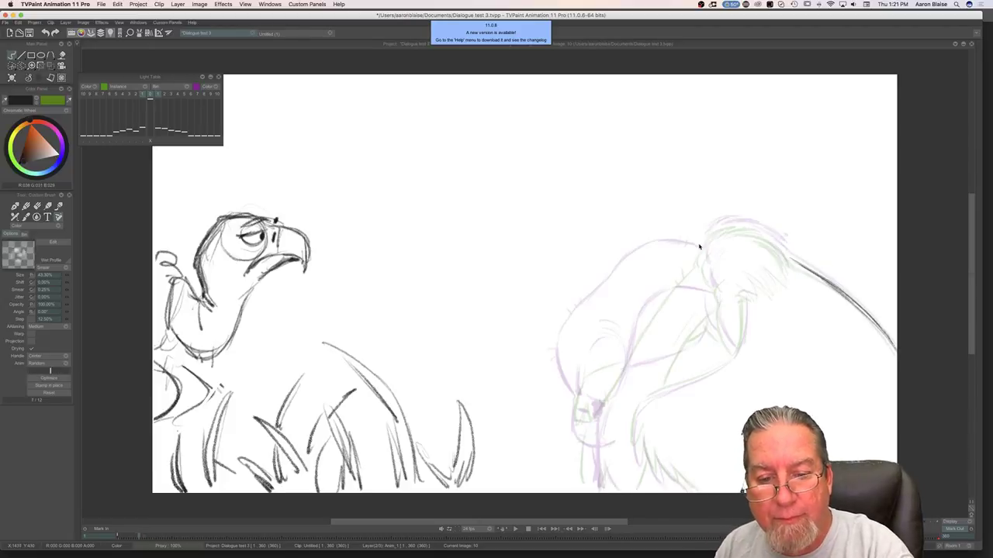
Step: Draw the ruff's rounded top and its front edge at frame 10, comparing with the neighbouring drawing
{"action": "left_click_drag", "start_coordinate": [706, 237], "coordinate": [728, 223]}
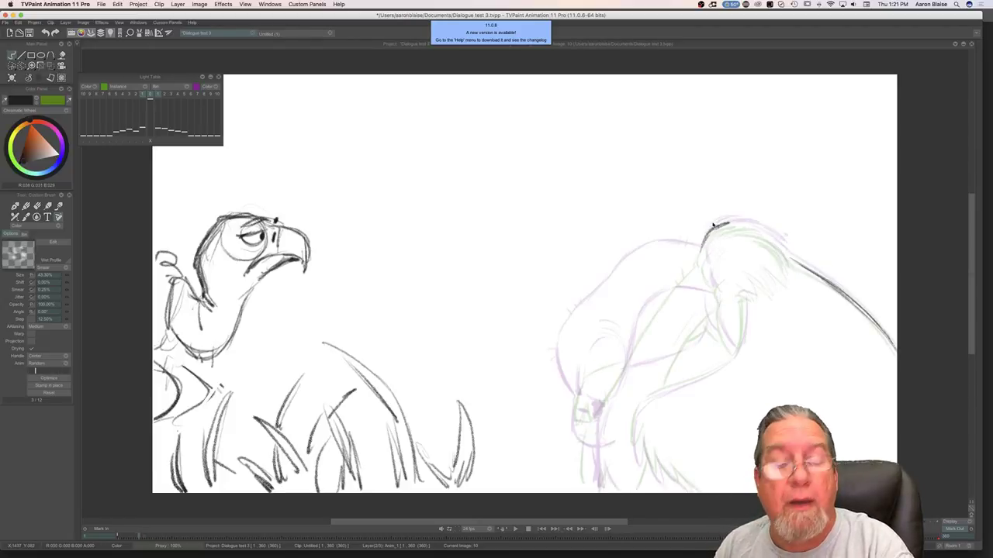
{"action": "mouse_move", "coordinate": [760, 235]}
{"action": "left_mouse_down"}
{"action": "mouse_move", "coordinate": [785, 252]}
{"action": "mouse_move", "coordinate": [746, 229]}
{"action": "mouse_move", "coordinate": [712, 228]}
{"action": "mouse_move", "coordinate": [702, 265]}
{"action": "left_mouse_up"}
{"action": "key", "text": "Left"}
{"action": "key", "text": "Right"}
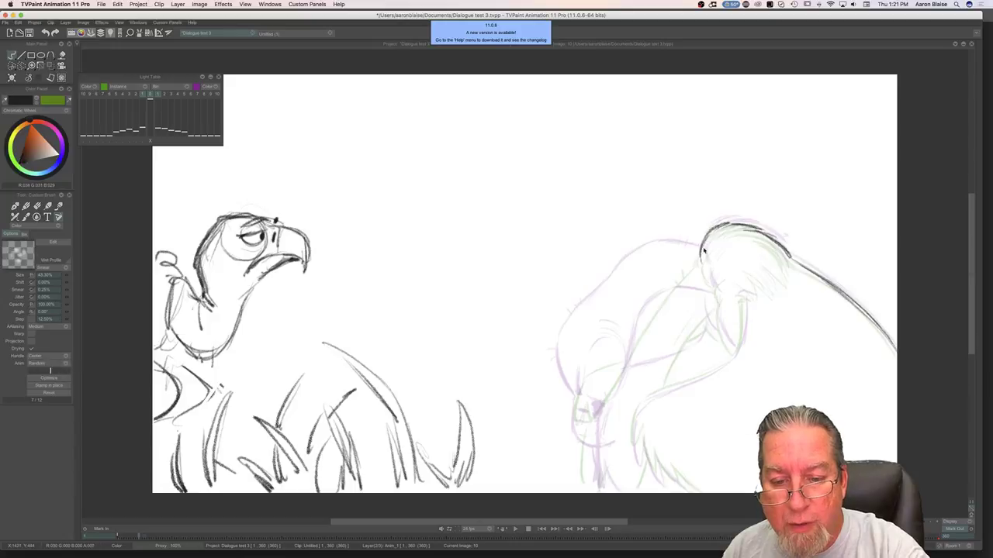
{"action": "left_click_drag", "start_coordinate": [706, 263], "coordinate": [715, 291]}
{"action": "key", "text": "Left"}
{"action": "key", "text": "Right"}
{"action": "key", "text": "Left"}
{"action": "key", "text": "Right"}
Step: Draw the pointed chest shape below the ruff and the near wing's front edge down to its feather tips at frame 10
{"action": "left_click_drag", "start_coordinate": [720, 304], "coordinate": [735, 355]}
{"action": "key", "text": "Left"}
{"action": "key", "text": "Right"}
{"action": "key", "text": "Left"}
{"action": "key", "text": "Right"}
{"action": "mouse_move", "coordinate": [743, 297]}
{"action": "left_mouse_down"}
{"action": "mouse_move", "coordinate": [732, 360]}
{"action": "mouse_move", "coordinate": [654, 399]}
{"action": "mouse_move", "coordinate": [631, 427]}
{"action": "mouse_move", "coordinate": [637, 459]}
{"action": "mouse_move", "coordinate": [643, 433]}
{"action": "mouse_move", "coordinate": [637, 456]}
{"action": "mouse_move", "coordinate": [651, 457]}
{"action": "mouse_move", "coordinate": [661, 481]}
{"action": "mouse_move", "coordinate": [655, 450]}
{"action": "mouse_move", "coordinate": [673, 482]}
{"action": "mouse_move", "coordinate": [684, 490]}
{"action": "mouse_move", "coordinate": [673, 468]}
{"action": "mouse_move", "coordinate": [697, 496]}
{"action": "left_mouse_up"}
{"action": "key", "text": "Left"}
{"action": "key", "text": "Right"}
{"action": "key", "text": "Left"}
{"action": "key", "text": "Right"}
{"action": "key", "text": "Left"}
{"action": "key", "text": "Right"}
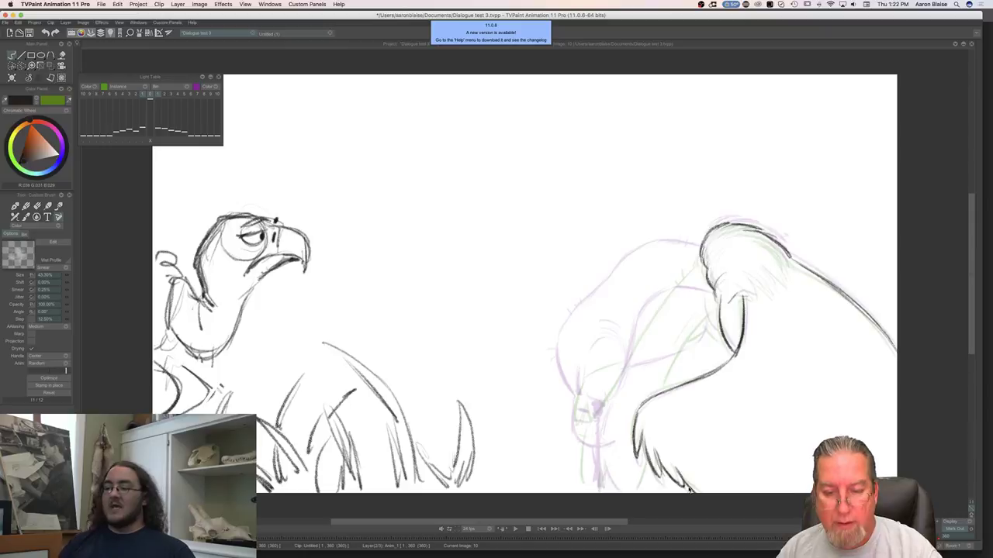
{"action": "key", "text": "Left"}
{"action": "key", "text": "Right"}
{"action": "key", "text": "Left"}
{"action": "key", "text": "Right"}
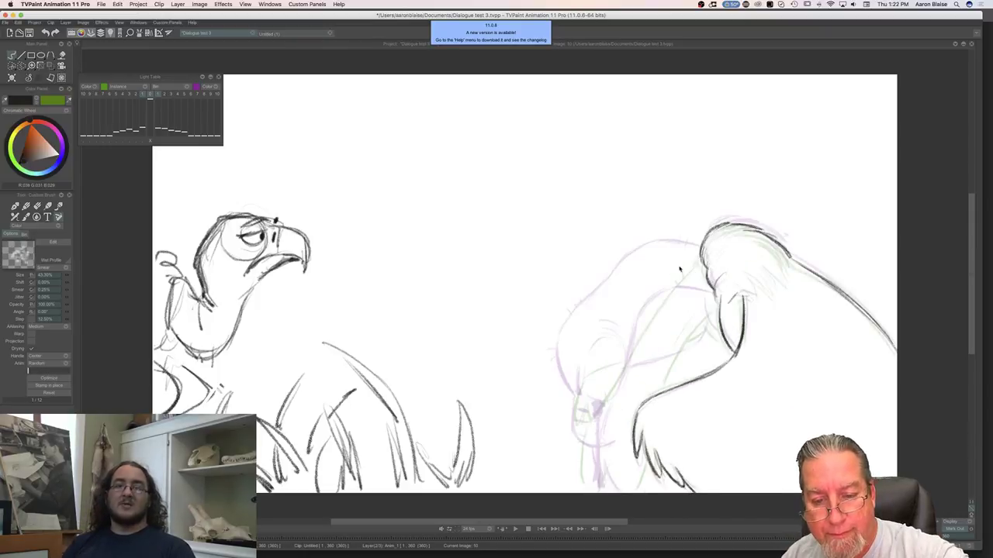
Step: Draw the neck's top line arching down from the ruff and the front contour of the lowered head at frame 10
{"action": "mouse_move", "coordinate": [703, 260]}
{"action": "left_mouse_down"}
{"action": "mouse_move", "coordinate": [638, 289]}
{"action": "mouse_move", "coordinate": [651, 275]}
{"action": "mouse_move", "coordinate": [615, 317]}
{"action": "left_mouse_up"}
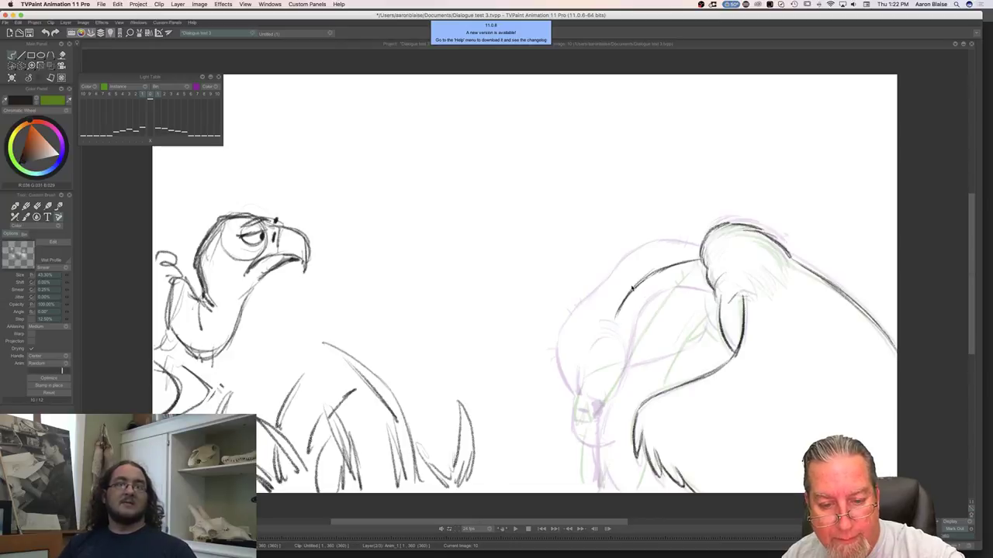
{"action": "left_click_drag", "start_coordinate": [611, 328], "coordinate": [584, 380]}
{"action": "left_click_drag", "start_coordinate": [615, 332], "coordinate": [579, 385]}
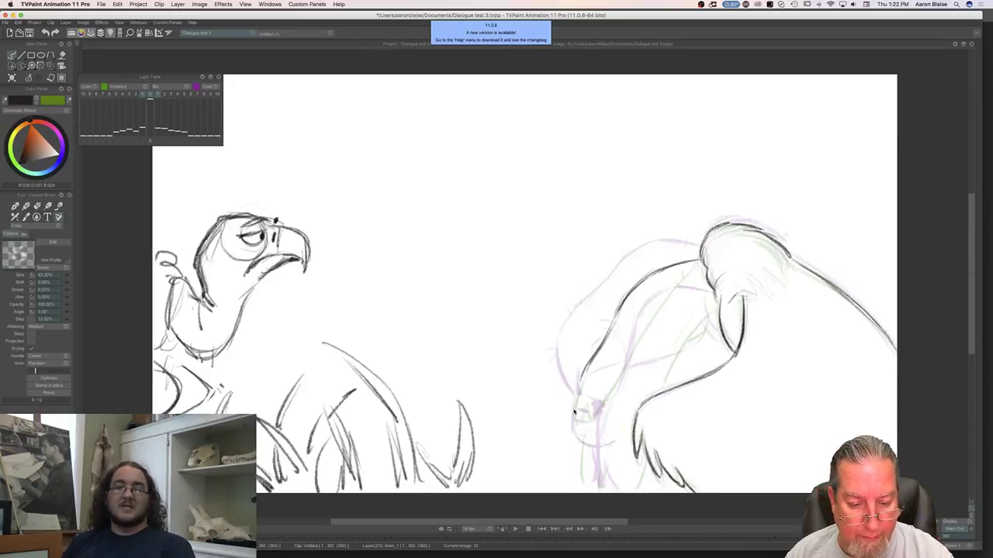
{"action": "left_click_drag", "start_coordinate": [572, 403], "coordinate": [579, 461]}
{"action": "key", "text": "Left"}
{"action": "key", "text": "Right"}
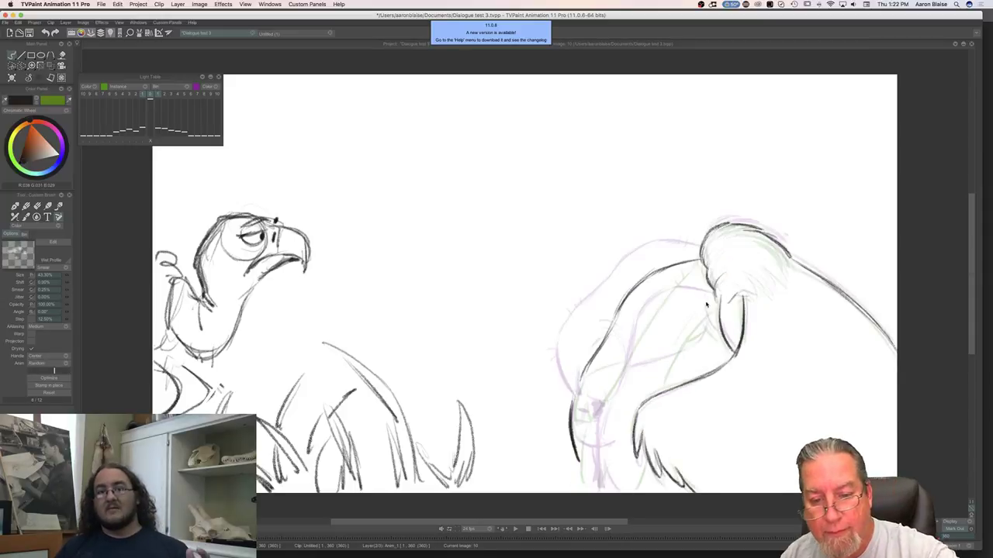
Step: Draw and reinforce the neck's underside curve and the far wing's edge beneath it at frame 10
{"action": "mouse_move", "coordinate": [711, 305]}
{"action": "left_mouse_down"}
{"action": "mouse_move", "coordinate": [669, 317]}
{"action": "mouse_move", "coordinate": [654, 354]}
{"action": "left_mouse_up"}
{"action": "mouse_move", "coordinate": [712, 303]}
{"action": "left_mouse_down"}
{"action": "mouse_move", "coordinate": [682, 311]}
{"action": "mouse_move", "coordinate": [722, 343]}
{"action": "mouse_move", "coordinate": [647, 358]}
{"action": "mouse_move", "coordinate": [639, 402]}
{"action": "left_mouse_up"}
{"action": "key", "text": "Left"}
{"action": "key", "text": "Right"}
{"action": "left_click_drag", "start_coordinate": [650, 352], "coordinate": [639, 403]}
{"action": "left_click_drag", "start_coordinate": [646, 362], "coordinate": [639, 404]}
{"action": "key", "text": "Left"}
{"action": "key", "text": "Right"}
Step: Add short detail strokes on the beak and small hair marks beside the head at frame 10, erasing the misplaced one
{"action": "left_click_drag", "start_coordinate": [593, 439], "coordinate": [591, 473]}
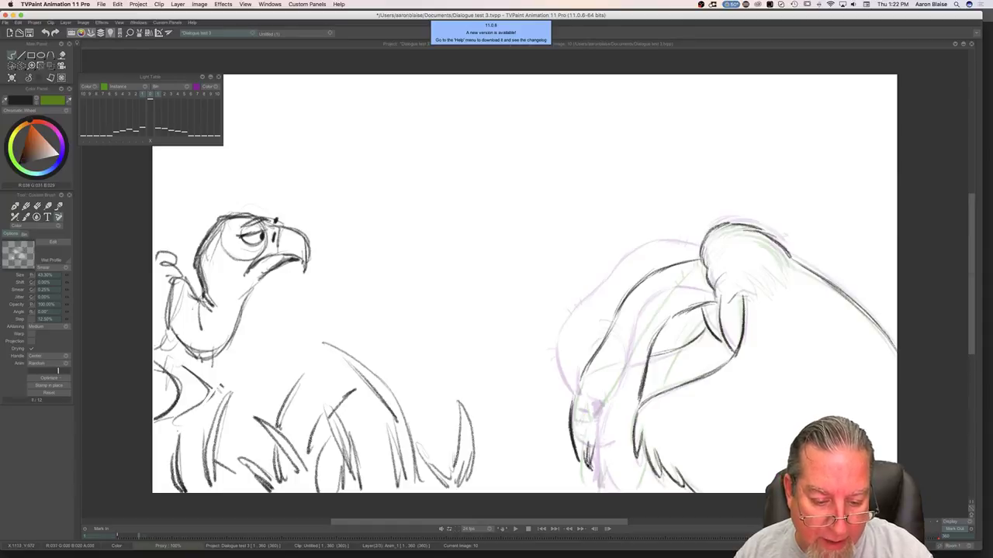
{"action": "key", "text": "Left"}
{"action": "key", "text": "Right"}
{"action": "left_click_drag", "start_coordinate": [576, 387], "coordinate": [571, 427]}
{"action": "key", "text": "Left"}
{"action": "key", "text": "Right"}
{"action": "left_click_drag", "start_coordinate": [591, 364], "coordinate": [570, 394]}
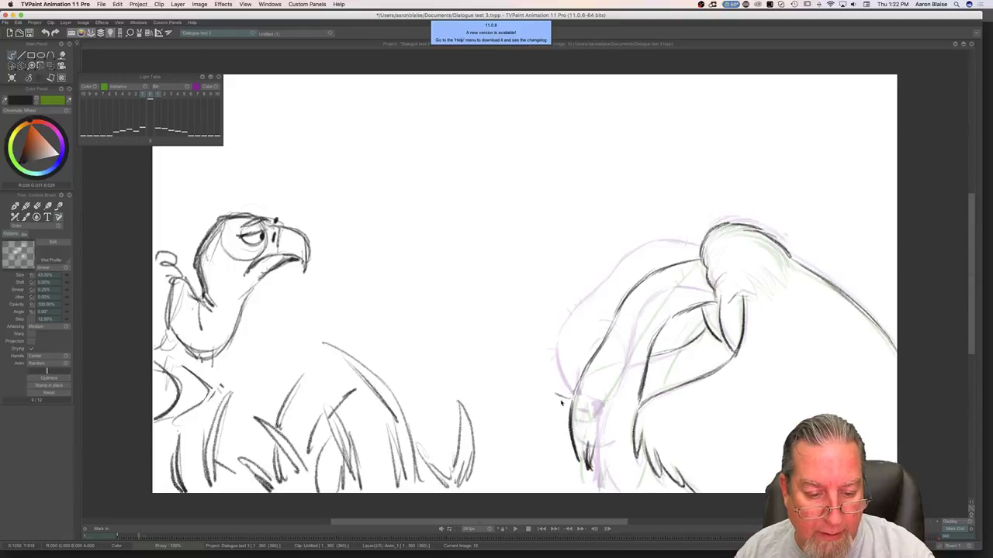
{"action": "key", "text": "Left"}
{"action": "key", "text": "Right"}
{"action": "key", "text": "e"}
{"action": "mouse_move", "coordinate": [557, 392]}
{"action": "left_mouse_down"}
{"action": "mouse_move", "coordinate": [561, 409]}
{"action": "mouse_move", "coordinate": [566, 400]}
{"action": "left_mouse_up"}
{"action": "key", "text": "Left"}
{"action": "key", "text": "Right"}
{"action": "key", "text": "b"}
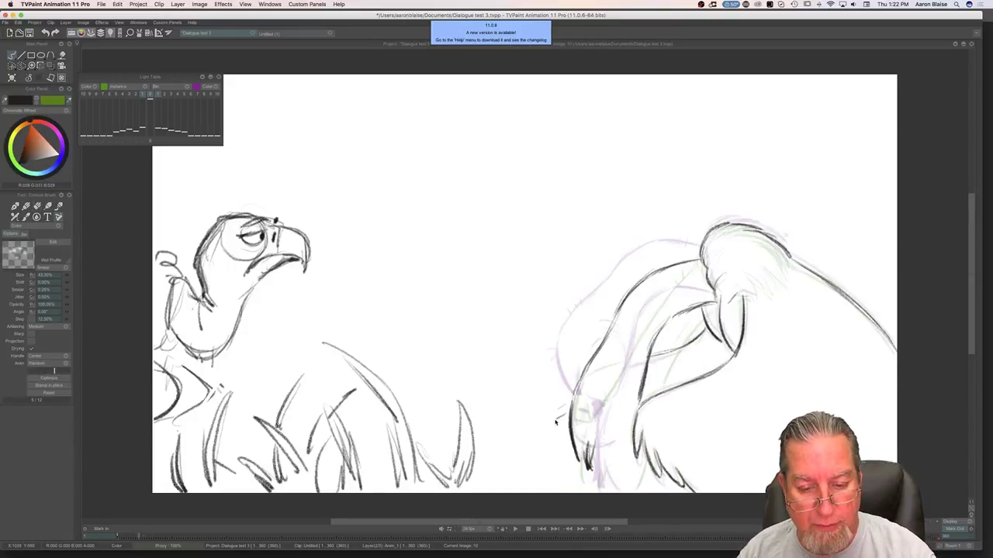
Step: Add a dark scribbled patch by the beak at the picture's lower edge at frame 10, flipping between neighbouring drawings
{"action": "key", "text": "Right"}
{"action": "key", "text": "Left"}
{"action": "key", "text": "Right"}
{"action": "key", "text": "Left"}
{"action": "key", "text": "Right"}
{"action": "key", "text": "Left"}
{"action": "key", "text": "Right"}
{"action": "key", "text": "Left"}
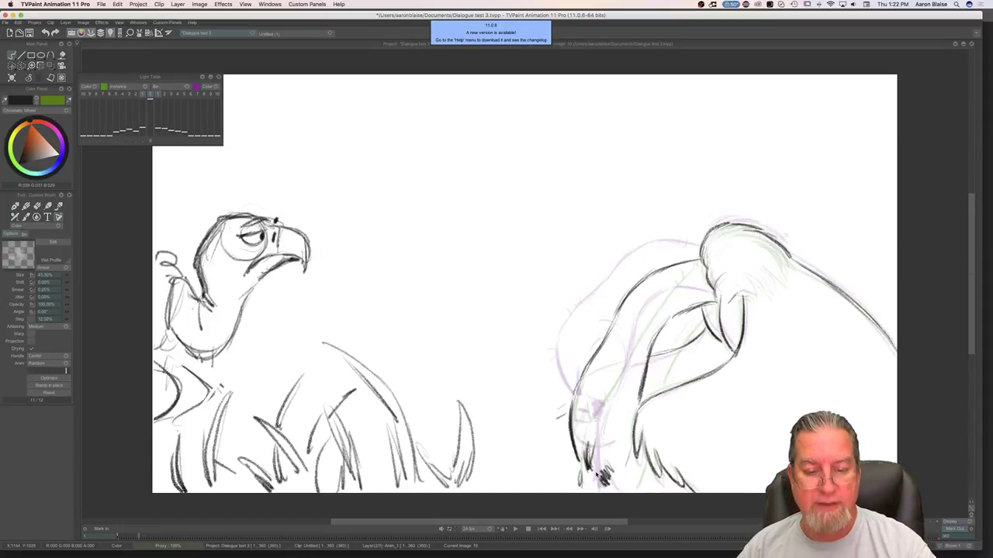
{"action": "key", "text": "Right"}
{"action": "key", "text": "Left"}
{"action": "key", "text": "Right"}
{"action": "key", "text": "Left"}
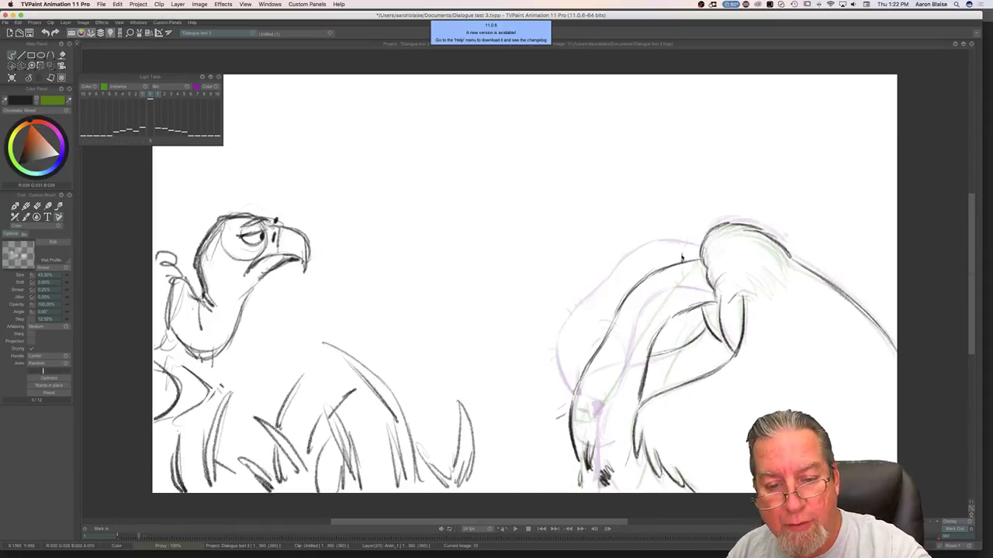
Step: Add short hair marks on top of the neck and feather strokes along the ruff's lower front edge at frame 10
{"action": "key", "text": "Right"}
{"action": "key", "text": "Left"}
{"action": "key", "text": "Right"}
{"action": "key", "text": "Left"}
{"action": "key", "text": "Right"}
{"action": "key", "text": "Left"}
{"action": "key", "text": "Right"}
{"action": "key", "text": "Left"}
{"action": "key", "text": "Right"}
{"action": "key", "text": "Left"}
{"action": "key", "text": "Right"}
{"action": "key", "text": "Left"}
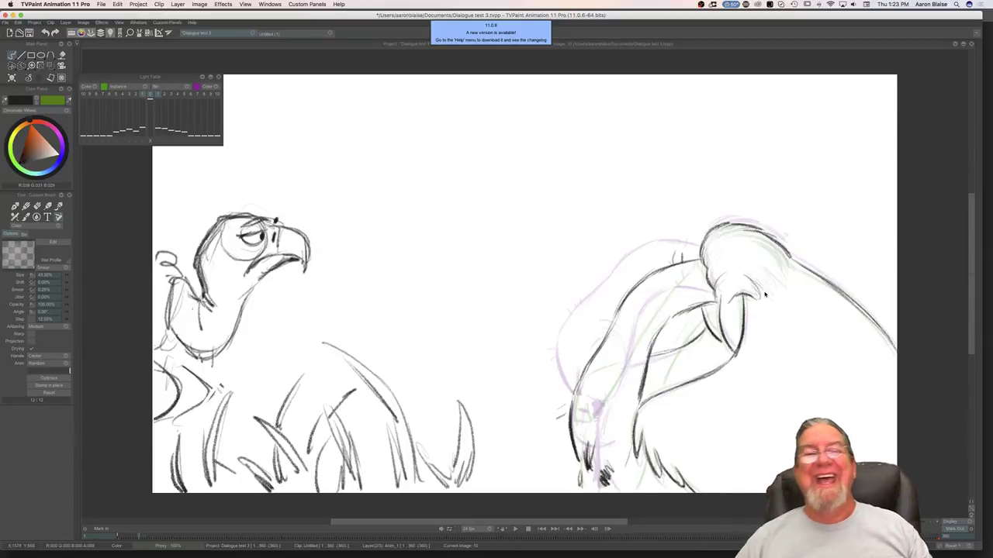
Step: Draw feather strokes along the ruff's rear edge at frame 10 and compare with frame 9
{"action": "key", "text": "Left"}
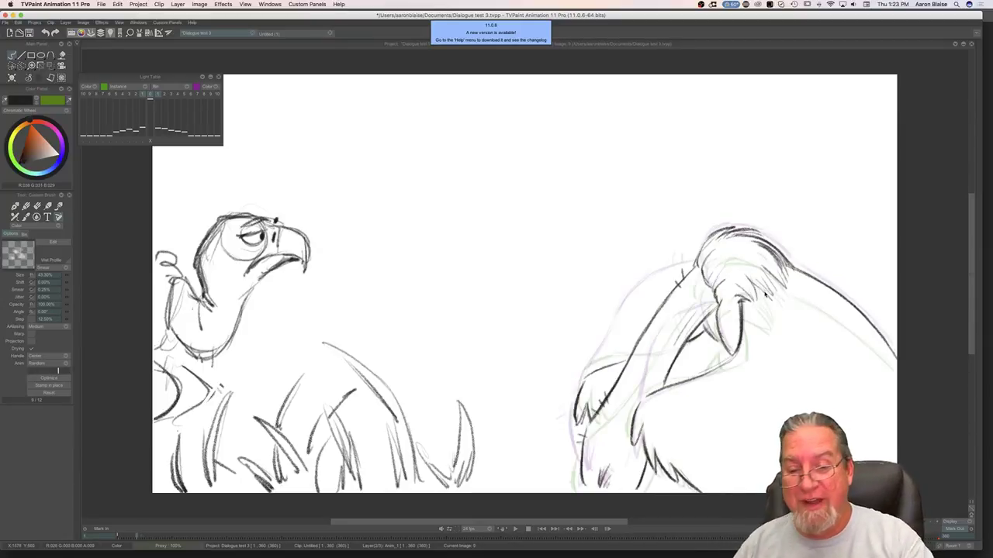
{"action": "key", "text": "Right"}
{"action": "mouse_move", "coordinate": [785, 254]}
{"action": "left_mouse_down"}
{"action": "mouse_move", "coordinate": [754, 256]}
{"action": "mouse_move", "coordinate": [770, 282]}
{"action": "left_mouse_up"}
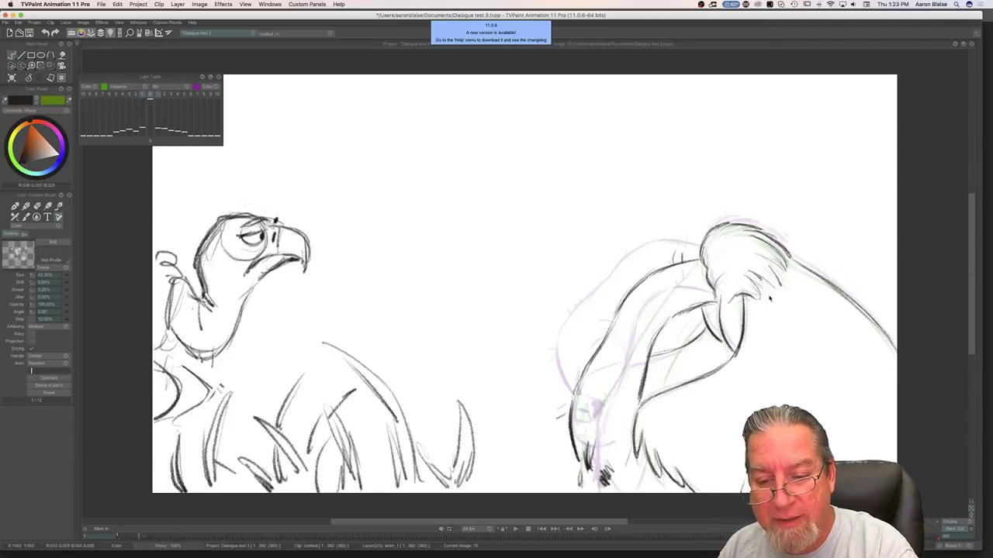
{"action": "left_click_drag", "start_coordinate": [783, 256], "coordinate": [764, 279]}
{"action": "left_click_drag", "start_coordinate": [782, 264], "coordinate": [769, 289]}
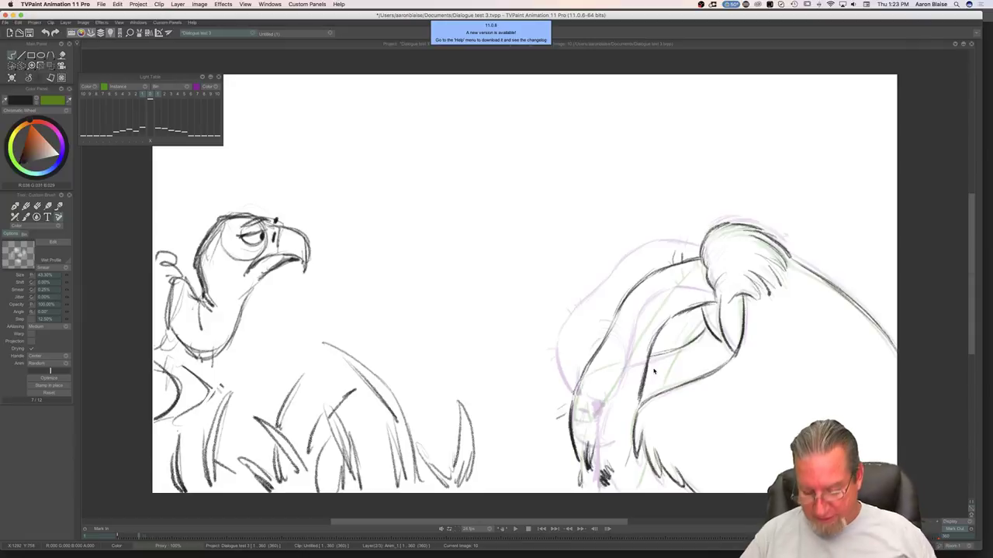
{"action": "key", "text": "Left"}
{"action": "key", "text": "Right"}
{"action": "key", "text": "Left"}
{"action": "key", "text": "Right"}
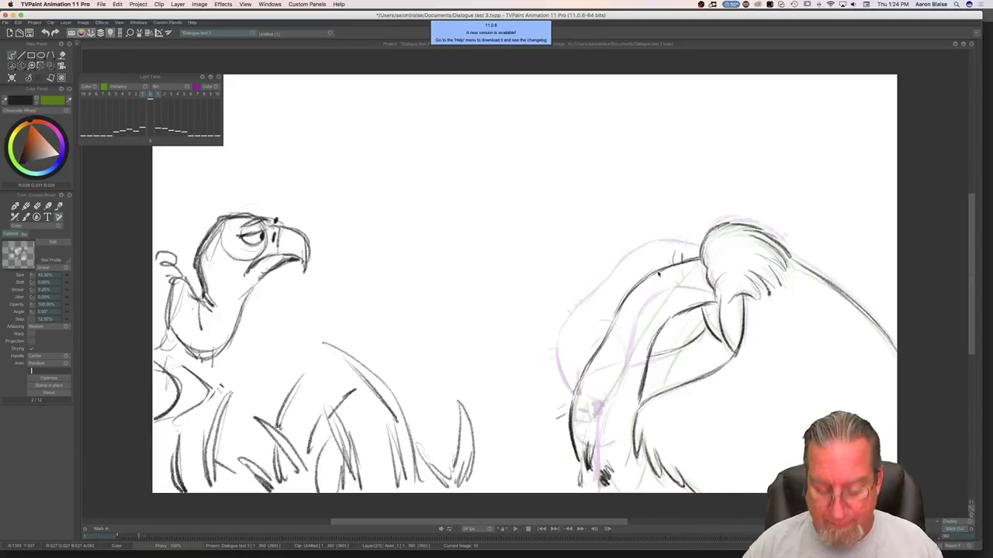
Step: Move to frame 12, clear its drawing and compare the neighbouring poses
{"action": "key", "text": "Tab"}
{"action": "mouse_move", "coordinate": [170, 477]}
{"action": "left_mouse_down"}
{"action": "mouse_move", "coordinate": [149, 477]}
{"action": "mouse_move", "coordinate": [205, 477]}
{"action": "mouse_move", "coordinate": [169, 477]}
{"action": "mouse_move", "coordinate": [177, 479]}
{"action": "left_mouse_up"}
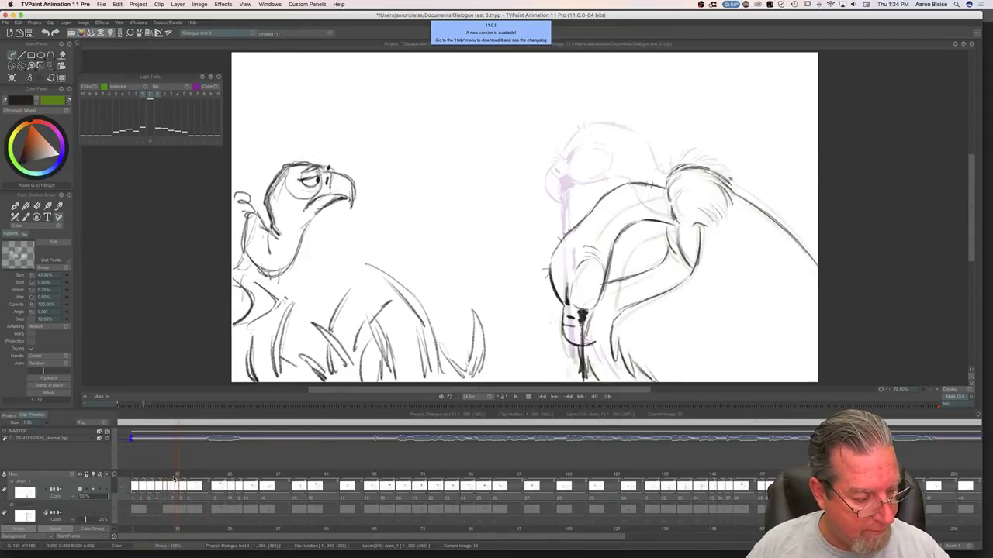
{"action": "left_click", "coordinate": [13, 78]}
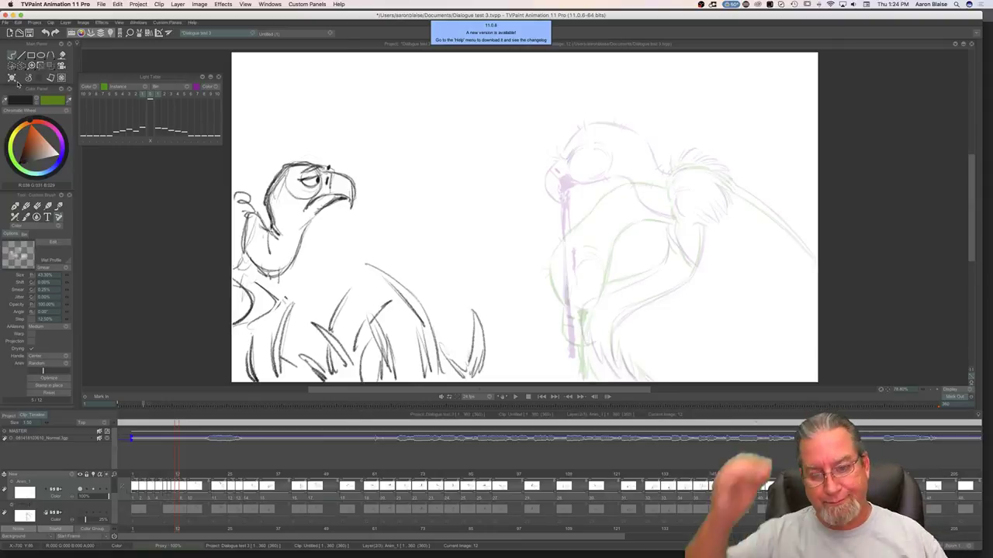
{"action": "key", "text": "Tab"}
{"action": "key", "text": "Left"}
{"action": "key", "text": "Right"}
{"action": "key", "text": "Left"}
{"action": "key", "text": "Right"}
Step: Draw and darken the vulture's back line sloping down from the ruff at frame 12
{"action": "left_click_drag", "start_coordinate": [788, 246], "coordinate": [851, 292]}
{"action": "left_click_drag", "start_coordinate": [812, 265], "coordinate": [898, 346]}
{"action": "left_click_drag", "start_coordinate": [863, 303], "coordinate": [786, 246]}
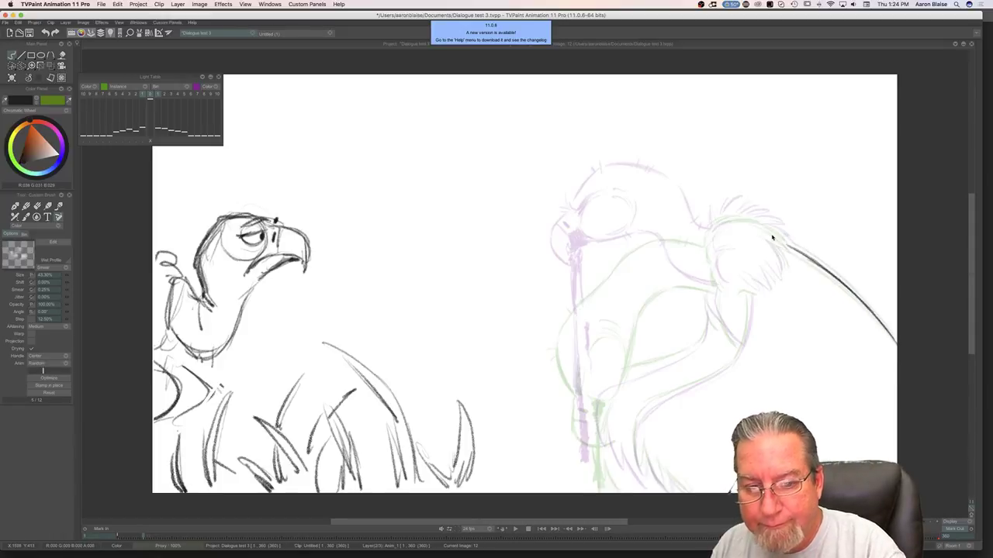
{"action": "key", "text": "Left"}
{"action": "key", "text": "Right"}
Step: Draw the ruff's feathered top, front edge and a short lower edge stroke at frame 12
{"action": "mouse_move", "coordinate": [715, 222]}
{"action": "left_mouse_down"}
{"action": "mouse_move", "coordinate": [745, 209]}
{"action": "mouse_move", "coordinate": [732, 218]}
{"action": "mouse_move", "coordinate": [779, 225]}
{"action": "mouse_move", "coordinate": [756, 223]}
{"action": "mouse_move", "coordinate": [787, 242]}
{"action": "mouse_move", "coordinate": [746, 211]}
{"action": "mouse_move", "coordinate": [707, 232]}
{"action": "mouse_move", "coordinate": [709, 248]}
{"action": "mouse_move", "coordinate": [723, 221]}
{"action": "mouse_move", "coordinate": [724, 249]}
{"action": "left_mouse_up"}
{"action": "key", "text": "Left"}
{"action": "key", "text": "Right"}
{"action": "key", "text": "Left"}
{"action": "key", "text": "Right"}
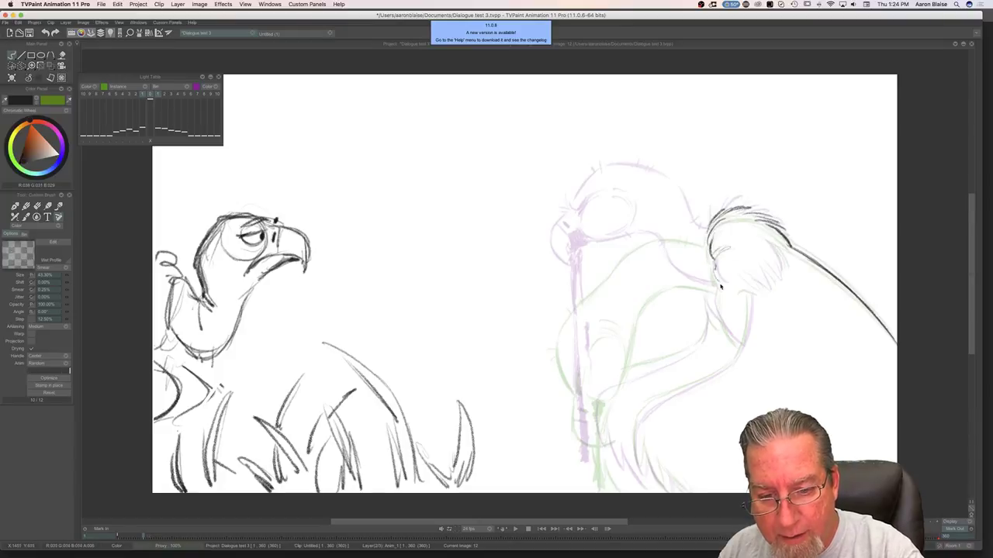
{"action": "key", "text": "Left"}
{"action": "key", "text": "Right"}
{"action": "left_click_drag", "start_coordinate": [742, 290], "coordinate": [757, 288]}
{"action": "key", "text": "Left"}
{"action": "key", "text": "Right"}
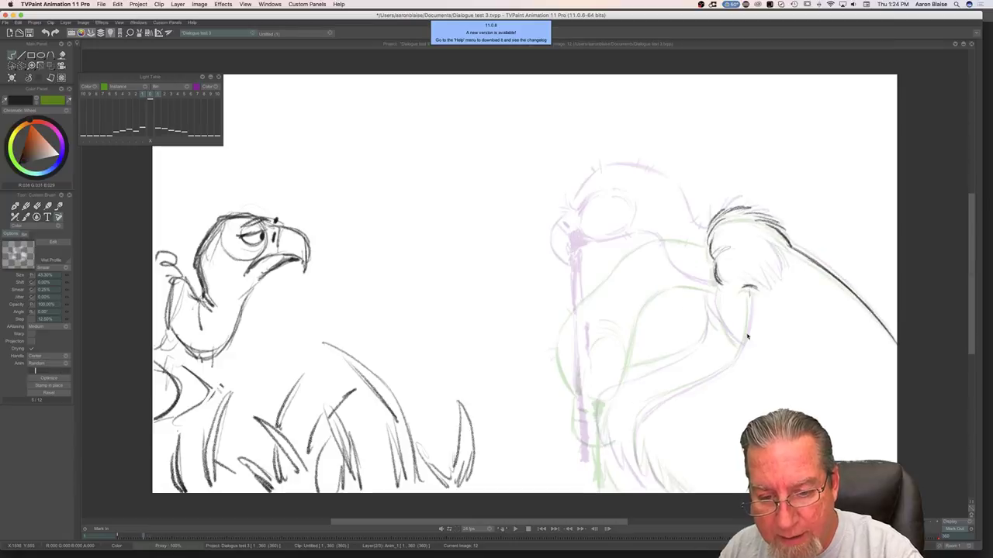
Step: Draw the chest contour and the near wing's front edge down to its feather tips at frame 12
{"action": "mouse_move", "coordinate": [747, 336]}
{"action": "left_mouse_down"}
{"action": "mouse_move", "coordinate": [737, 366]}
{"action": "mouse_move", "coordinate": [667, 396]}
{"action": "mouse_move", "coordinate": [637, 428]}
{"action": "mouse_move", "coordinate": [644, 477]}
{"action": "mouse_move", "coordinate": [661, 487]}
{"action": "mouse_move", "coordinate": [666, 474]}
{"action": "mouse_move", "coordinate": [686, 495]}
{"action": "left_mouse_up"}
{"action": "key", "text": "Left"}
{"action": "key", "text": "Right"}
{"action": "key", "text": "Left"}
{"action": "key", "text": "Right"}
{"action": "key", "text": "Left"}
{"action": "key", "text": "Right"}
{"action": "left_click_drag", "start_coordinate": [671, 476], "coordinate": [687, 496]}
{"action": "key", "text": "Left"}
{"action": "key", "text": "Right"}
{"action": "key", "text": "Left"}
{"action": "key", "text": "Right"}
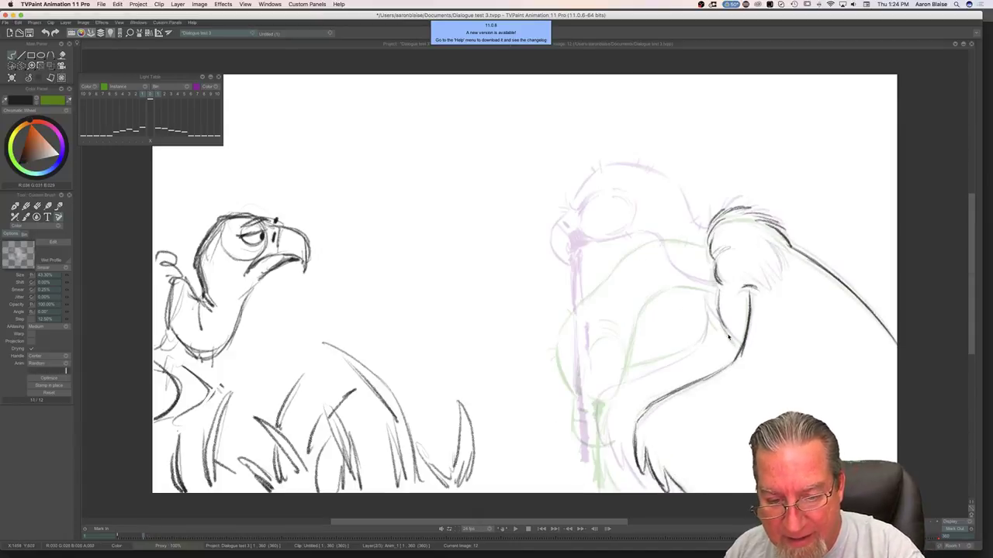
Step: Draw the second chest line below the ruff and the far wing's upper edge at frame 12
{"action": "key", "text": "Left"}
{"action": "key", "text": "Right"}
{"action": "left_click_drag", "start_coordinate": [706, 291], "coordinate": [720, 331]}
{"action": "key", "text": "Left"}
{"action": "key", "text": "Right"}
{"action": "mouse_move", "coordinate": [709, 320]}
{"action": "left_mouse_down"}
{"action": "mouse_move", "coordinate": [663, 367]}
{"action": "mouse_move", "coordinate": [674, 362]}
{"action": "mouse_move", "coordinate": [625, 373]}
{"action": "left_mouse_up"}
{"action": "key", "text": "Left"}
{"action": "key", "text": "Right"}
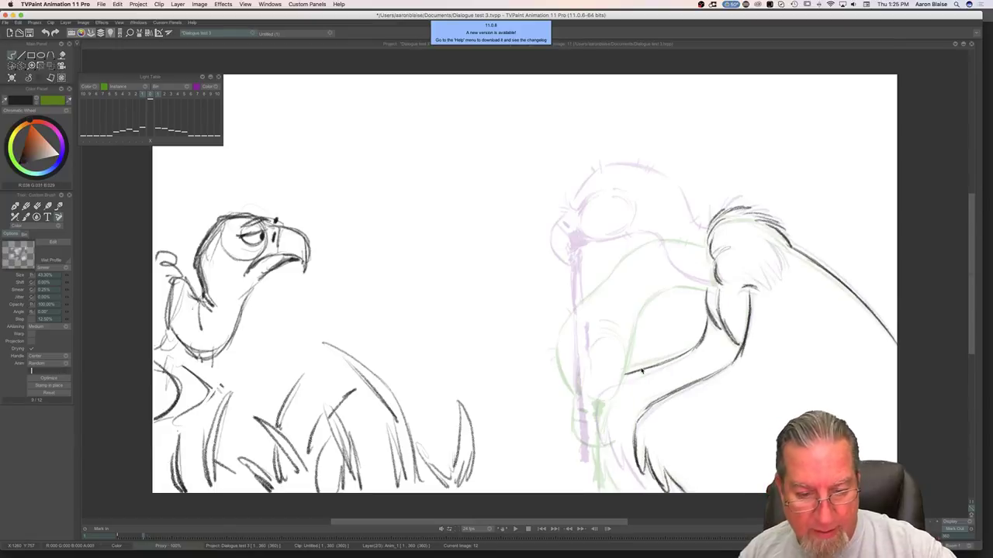
Step: Draw the far wing's front edge and feather tips at frame 12, and save the project
{"action": "mouse_move", "coordinate": [625, 376]}
{"action": "left_mouse_down"}
{"action": "mouse_move", "coordinate": [601, 383]}
{"action": "mouse_move", "coordinate": [593, 419]}
{"action": "mouse_move", "coordinate": [603, 463]}
{"action": "mouse_move", "coordinate": [606, 441]}
{"action": "mouse_move", "coordinate": [614, 471]}
{"action": "mouse_move", "coordinate": [631, 482]}
{"action": "left_mouse_up"}
{"action": "key", "text": "Left"}
{"action": "key", "text": "Right"}
{"action": "key", "text": "Left"}
{"action": "key", "text": "Right"}
{"action": "key", "text": "Left"}
{"action": "key", "text": "Right"}
{"action": "key", "text": "Left"}
{"action": "key", "text": "Right"}
{"action": "key", "text": "Left"}
{"action": "key", "text": "Right"}
{"action": "key", "text": "super+s"}
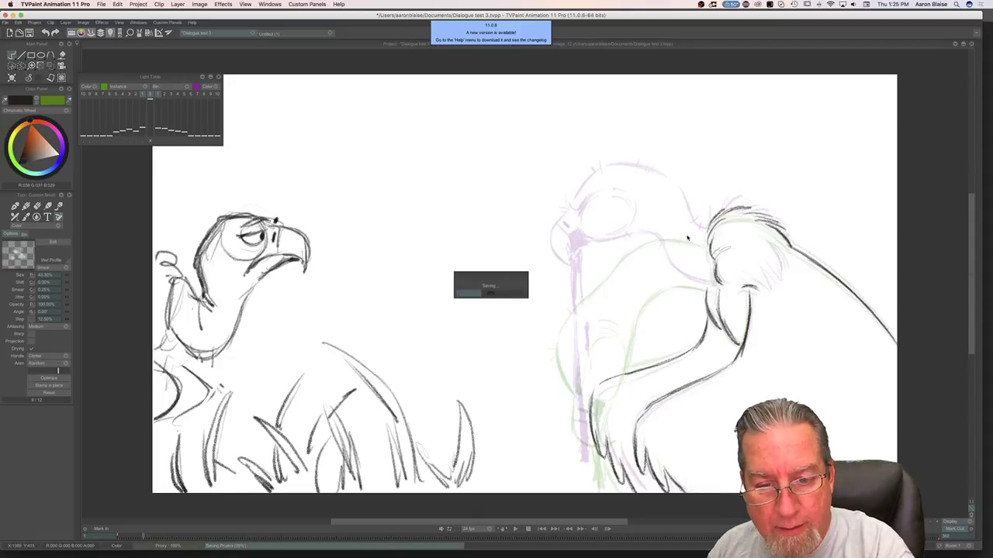
Step: Draw the neck's top line outward from the ruff at frame 12 and erase its far end
{"action": "left_click_drag", "start_coordinate": [706, 238], "coordinate": [642, 221]}
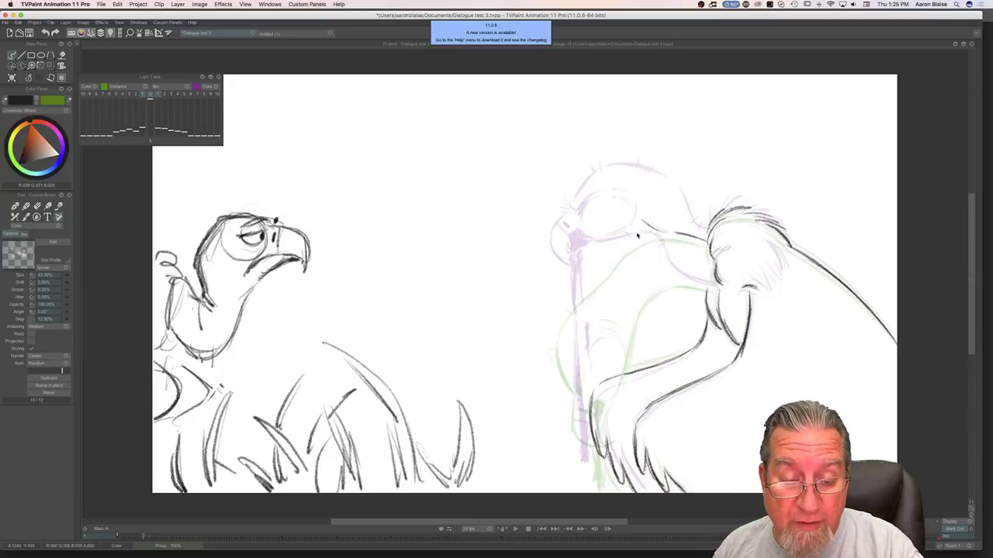
{"action": "key", "text": "e"}
{"action": "left_click_drag", "start_coordinate": [633, 218], "coordinate": [668, 232]}
{"action": "key", "text": "Left"}
{"action": "key", "text": "Right"}
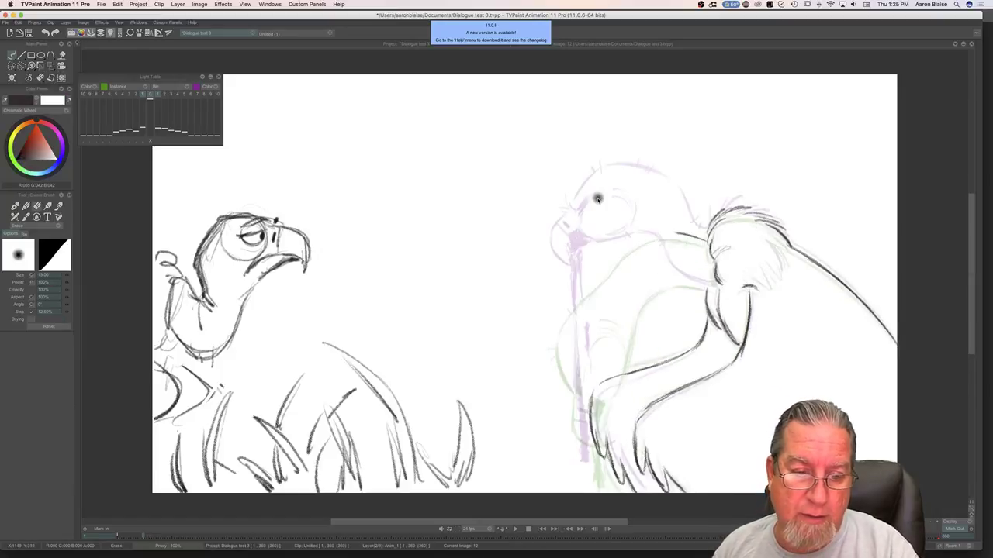
{"action": "key", "text": "e"}
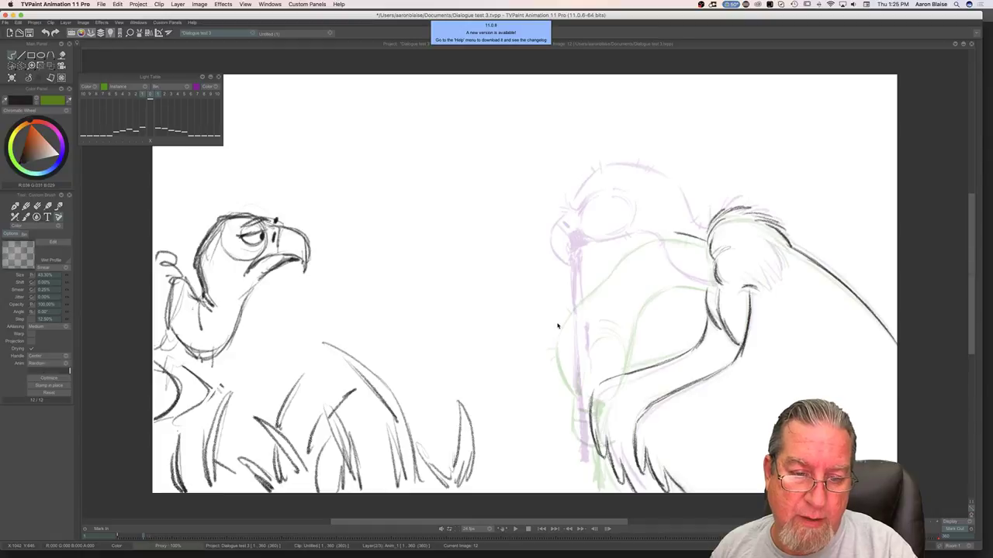
Step: Draw the crown of the vulture's head at frame 12 and rework its join with the neck's top line
{"action": "mouse_move", "coordinate": [585, 232]}
{"action": "left_mouse_down"}
{"action": "mouse_move", "coordinate": [621, 219]}
{"action": "mouse_move", "coordinate": [582, 226]}
{"action": "mouse_move", "coordinate": [641, 225]}
{"action": "left_mouse_up"}
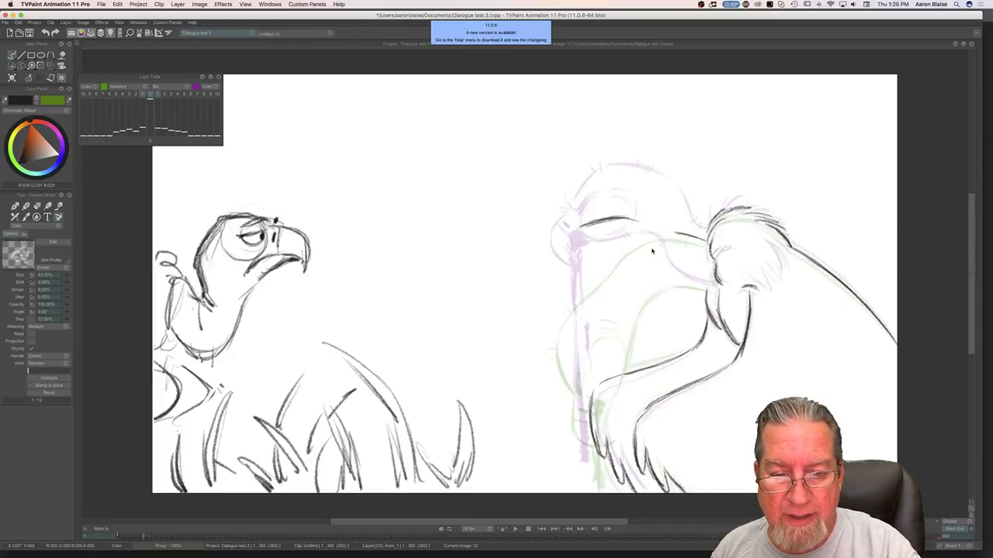
{"action": "mouse_move", "coordinate": [640, 225]}
{"action": "left_mouse_down"}
{"action": "mouse_move", "coordinate": [709, 246]}
{"action": "mouse_move", "coordinate": [634, 223]}
{"action": "mouse_move", "coordinate": [653, 234]}
{"action": "mouse_move", "coordinate": [570, 237]}
{"action": "left_mouse_up"}
{"action": "key", "text": "Left"}
{"action": "key", "text": "Right"}
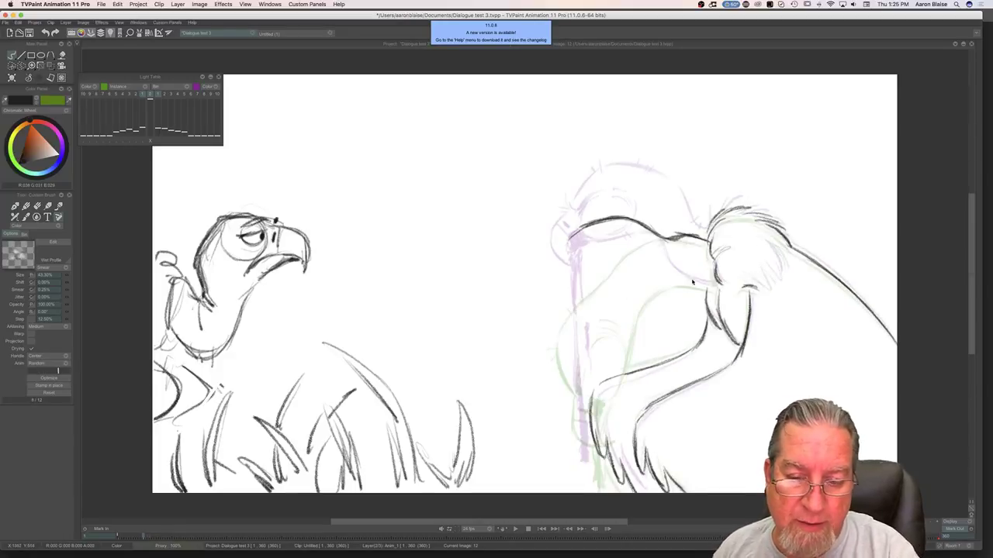
{"action": "key", "text": "e"}
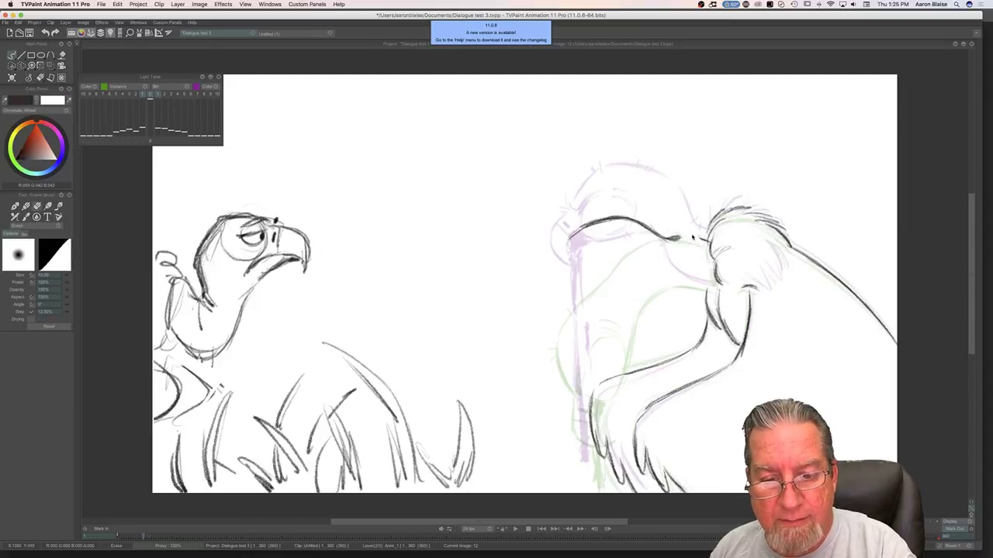
{"action": "key", "text": "Left"}
{"action": "key", "text": "Right"}
{"action": "key", "text": "e"}
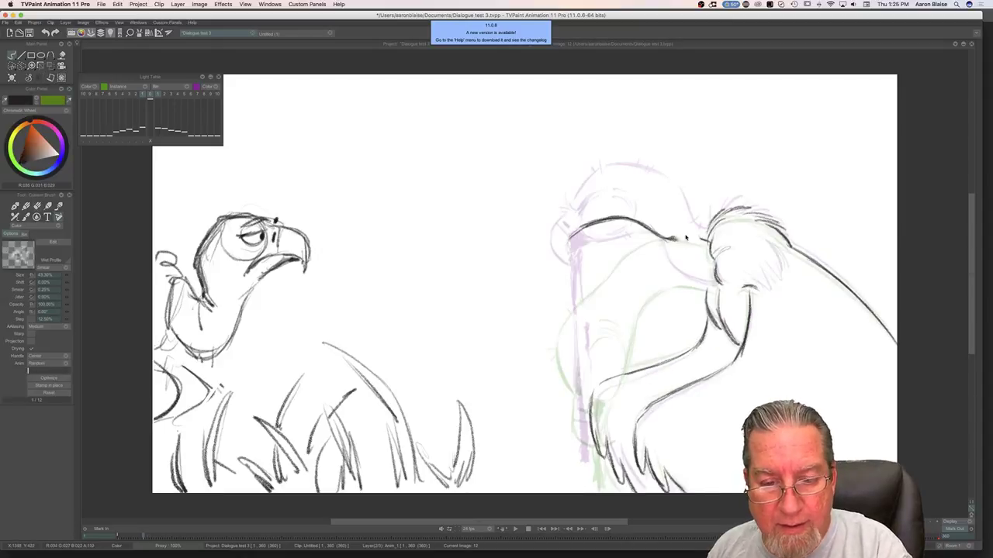
{"action": "left_click_drag", "start_coordinate": [667, 238], "coordinate": [698, 236]}
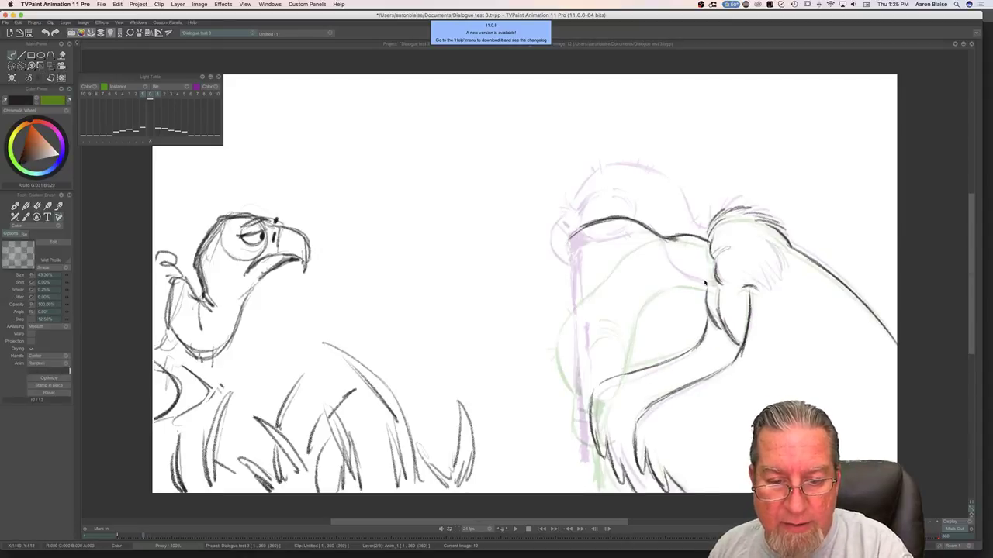
Step: Try a short lower neck line at the ruff and a flatter curve between crown and neck at frame 12
{"action": "mouse_move", "coordinate": [688, 281]}
{"action": "left_mouse_down"}
{"action": "mouse_move", "coordinate": [709, 286]}
{"action": "mouse_move", "coordinate": [645, 290]}
{"action": "mouse_move", "coordinate": [709, 290]}
{"action": "left_mouse_up"}
{"action": "key", "text": "Left"}
{"action": "key", "text": "Right"}
{"action": "key", "text": "e"}
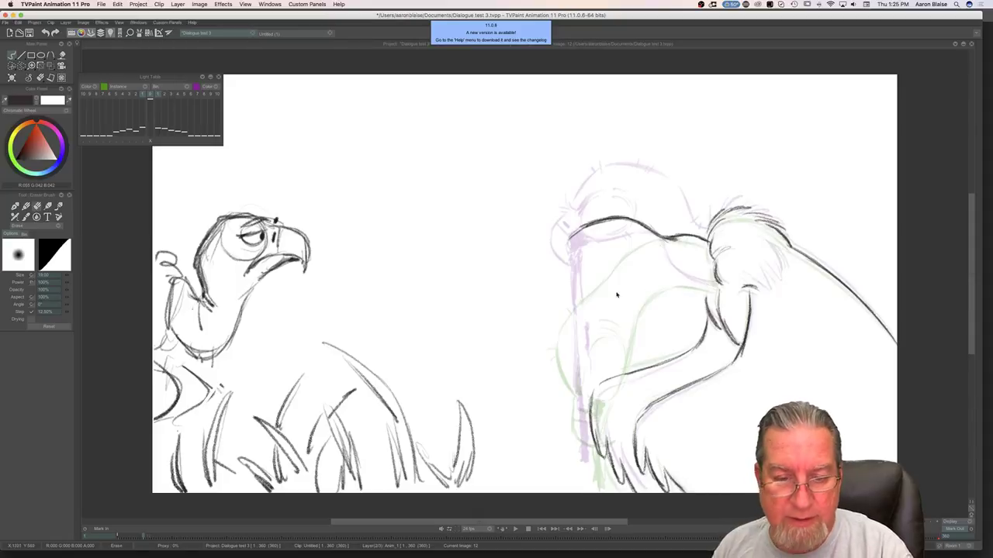
{"action": "key", "text": "Left"}
{"action": "key", "text": "Right"}
{"action": "key", "text": "Left"}
{"action": "key", "text": "Right"}
{"action": "key", "text": "b"}
{"action": "left_click_drag", "start_coordinate": [670, 236], "coordinate": [647, 227]}
{"action": "key", "text": "Left"}
{"action": "key", "text": "Right"}
Step: Try a nearly straight lower neck line running outward from the ruff at frame 12, comparing it with the neighbouring drawings
{"action": "left_click_drag", "start_coordinate": [695, 288], "coordinate": [653, 285]}
{"action": "key", "text": "Right"}
{"action": "key", "text": "Left"}
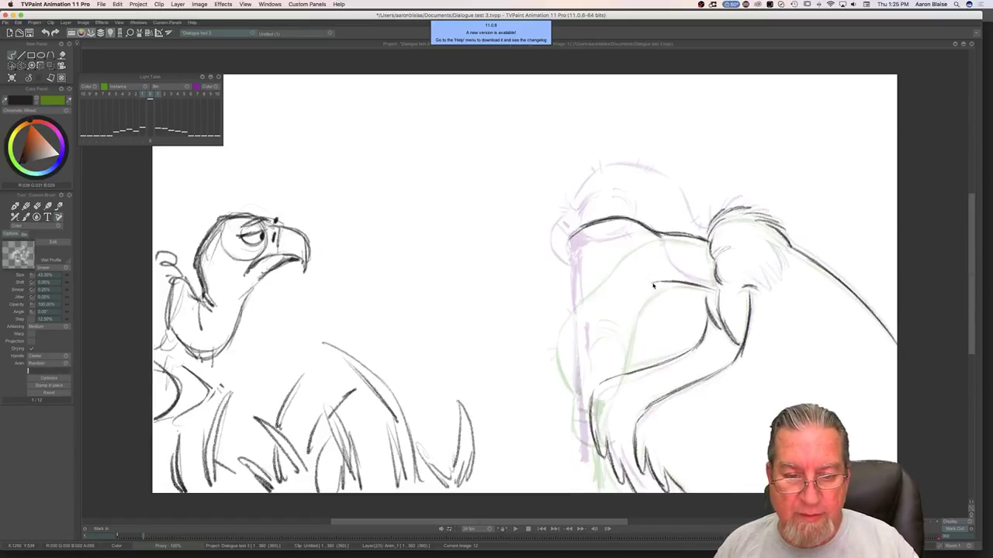
{"action": "key", "text": "Left"}
{"action": "key", "text": "Right"}
{"action": "key", "text": "Left"}
{"action": "key", "text": "Right"}
{"action": "key", "text": "Left"}
{"action": "key", "text": "Right"}
{"action": "key", "text": "Left"}
{"action": "key", "text": "Right"}
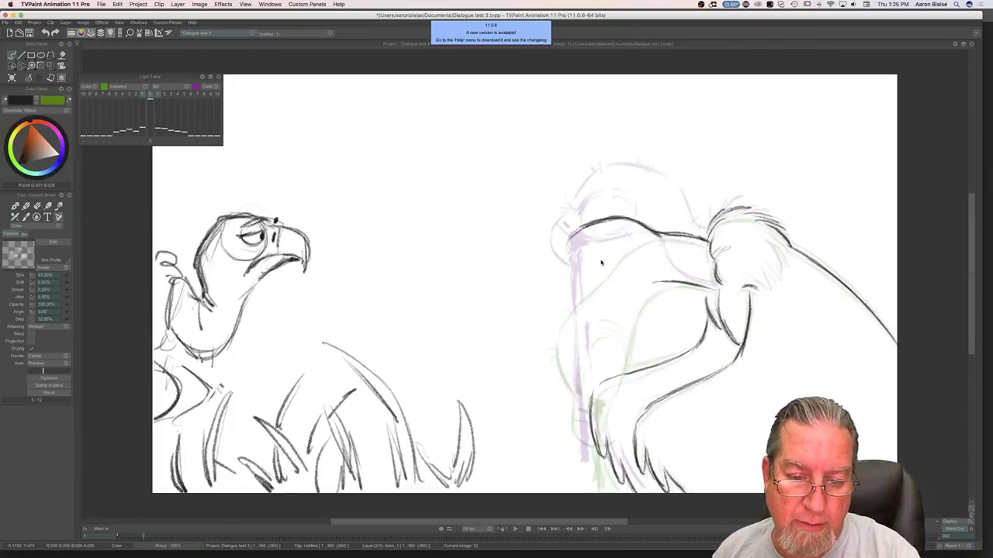
Step: Erase the neck's top line beside the ruff at frame 12 and redraw it as a deeper dip
{"action": "key", "text": "e"}
{"action": "mouse_move", "coordinate": [661, 232]}
{"action": "left_mouse_down"}
{"action": "mouse_move", "coordinate": [708, 241]}
{"action": "mouse_move", "coordinate": [672, 240]}
{"action": "mouse_move", "coordinate": [690, 249]}
{"action": "mouse_move", "coordinate": [705, 245]}
{"action": "left_mouse_up"}
{"action": "key", "text": "Left"}
{"action": "key", "text": "Right"}
{"action": "key", "text": "e"}
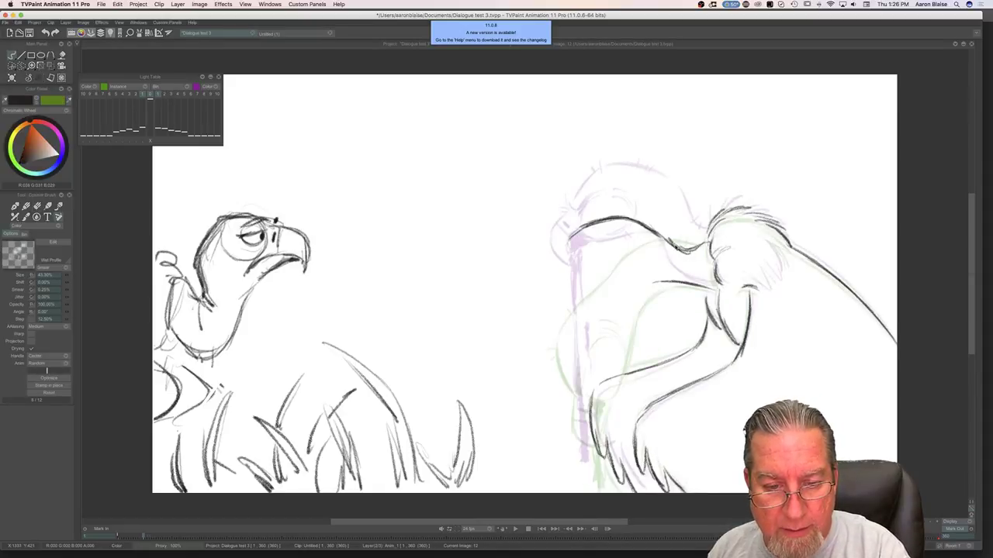
{"action": "key", "text": "Left"}
{"action": "key", "text": "Right"}
{"action": "key", "text": "Left"}
{"action": "key", "text": "Right"}
Step: Erase the neck's lower line at frame 12 and redraw it dipping from the ruff and curving toward the head
{"action": "key", "text": "e"}
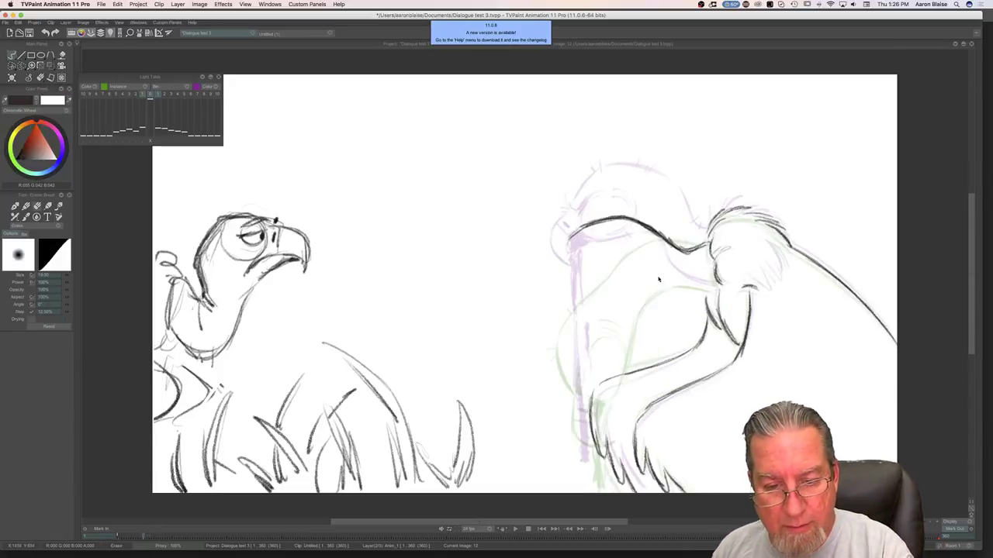
{"action": "key", "text": "Left"}
{"action": "key", "text": "Right"}
{"action": "key", "text": "b"}
{"action": "mouse_move", "coordinate": [718, 294]}
{"action": "left_mouse_down"}
{"action": "mouse_move", "coordinate": [664, 290]}
{"action": "mouse_move", "coordinate": [711, 294]}
{"action": "left_mouse_up"}
{"action": "key", "text": "Left"}
{"action": "key", "text": "Right"}
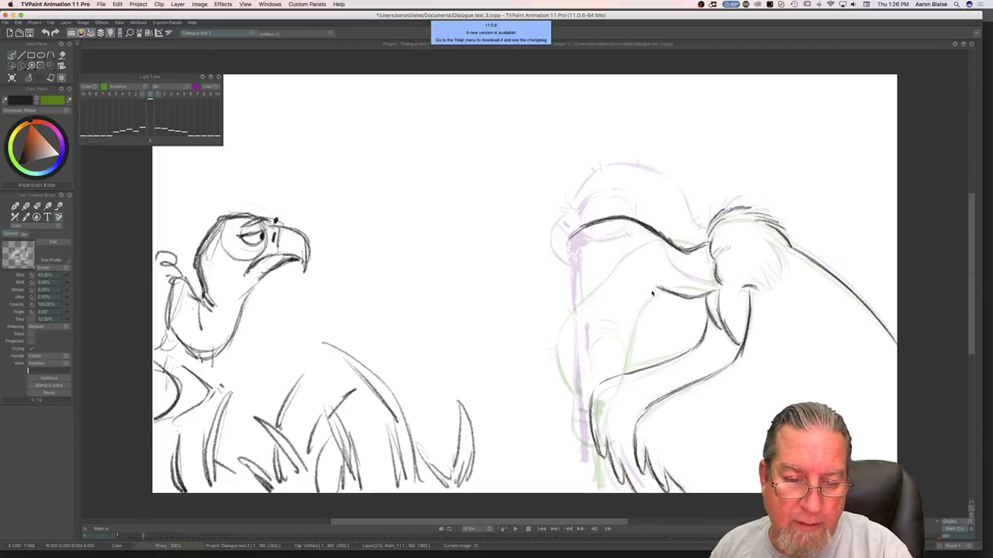
{"action": "key", "text": "Left"}
{"action": "key", "text": "Right"}
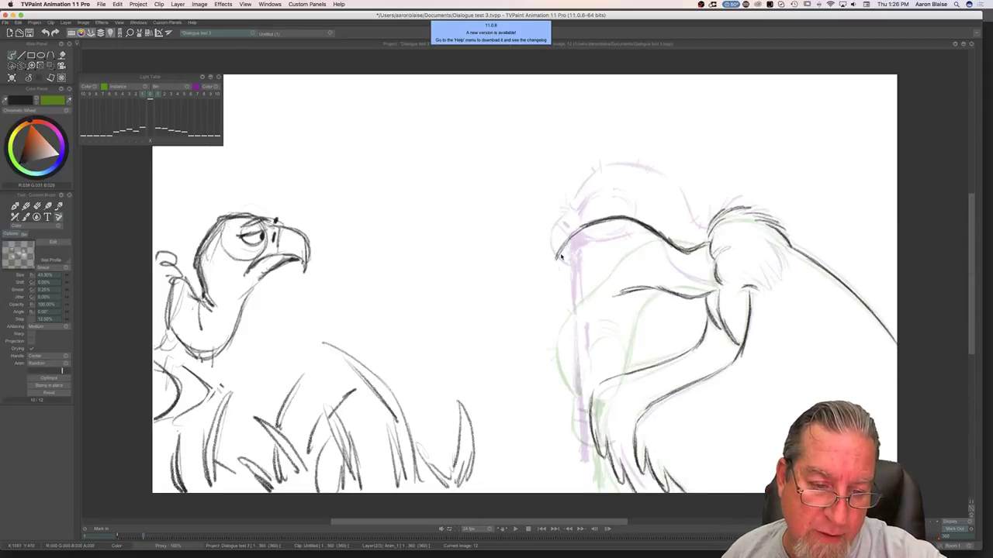
Step: Draw the beak's outer curve below the forehead down to its hooked tip at frame 12
{"action": "mouse_move", "coordinate": [553, 278]}
{"action": "left_mouse_down"}
{"action": "mouse_move", "coordinate": [533, 300]}
{"action": "mouse_move", "coordinate": [551, 333]}
{"action": "left_mouse_up"}
{"action": "key", "text": "Left"}
{"action": "key", "text": "Right"}
{"action": "key", "text": "Left"}
{"action": "key", "text": "Right"}
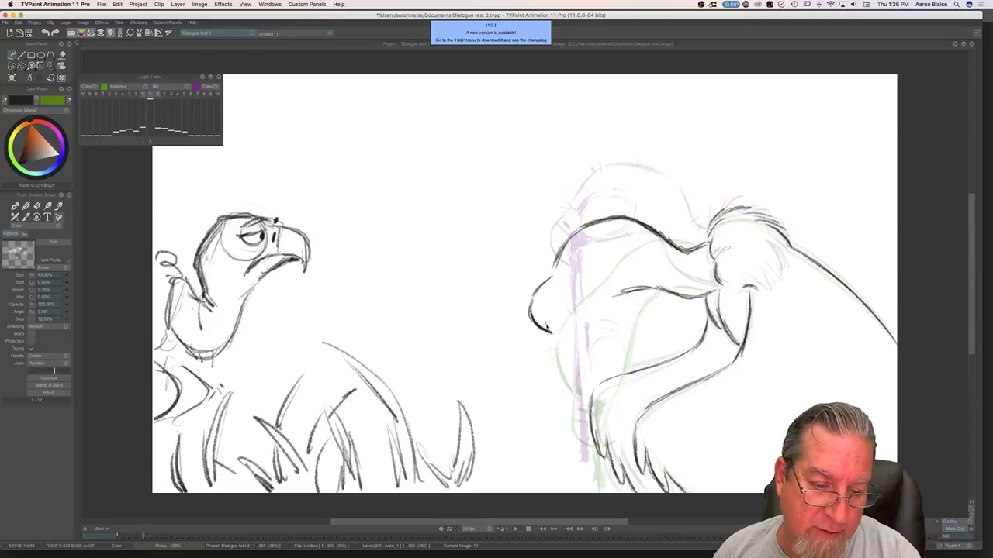
{"action": "key", "text": "Left"}
{"action": "key", "text": "Right"}
Step: Draw the jaw line from the neck to the beak and fill the dark mouth spot at frame 12
{"action": "left_click_drag", "start_coordinate": [630, 285], "coordinate": [550, 323]}
{"action": "key", "text": "Left"}
{"action": "key", "text": "Right"}
{"action": "key", "text": "Left"}
{"action": "key", "text": "Right"}
{"action": "key", "text": "Left"}
{"action": "key", "text": "Right"}
{"action": "left_click_drag", "start_coordinate": [560, 300], "coordinate": [558, 309]}
{"action": "key", "text": "Left"}
{"action": "key", "text": "Right"}
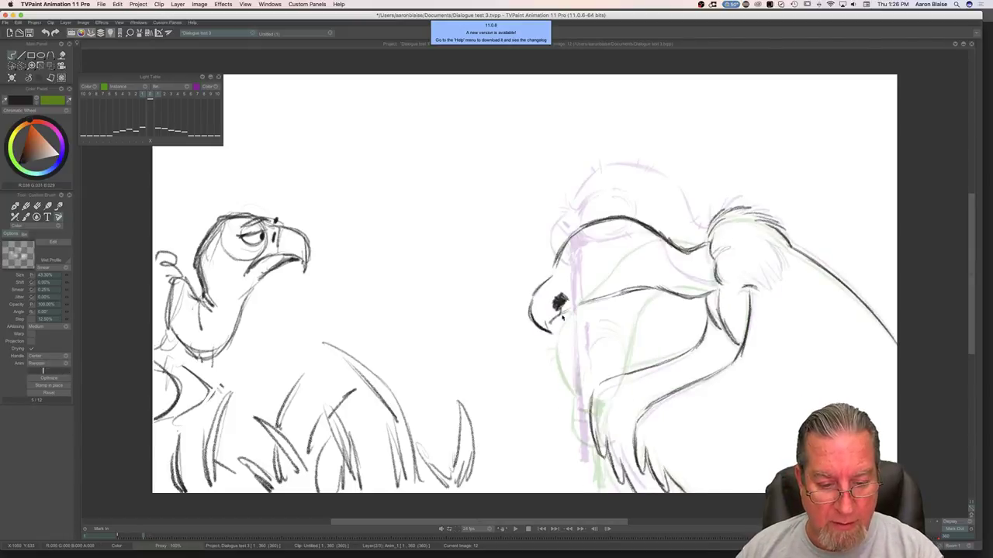
Step: Draw the dark stream hanging from the beak down past the wing tips, with broken strokes beside it, at frame 12
{"action": "left_click_drag", "start_coordinate": [562, 308], "coordinate": [593, 485]}
{"action": "left_click_drag", "start_coordinate": [569, 355], "coordinate": [587, 450]}
{"action": "mouse_move", "coordinate": [566, 324]}
{"action": "left_mouse_down"}
{"action": "mouse_move", "coordinate": [576, 390]}
{"action": "mouse_move", "coordinate": [589, 387]}
{"action": "left_mouse_up"}
Step: Draw the brow strokes and the round eye outline on the head at frame 12
{"action": "left_click_drag", "start_coordinate": [587, 252], "coordinate": [561, 276]}
{"action": "mouse_move", "coordinate": [573, 267]}
{"action": "left_mouse_down"}
{"action": "mouse_move", "coordinate": [558, 278]}
{"action": "mouse_move", "coordinate": [564, 304]}
{"action": "left_mouse_up"}
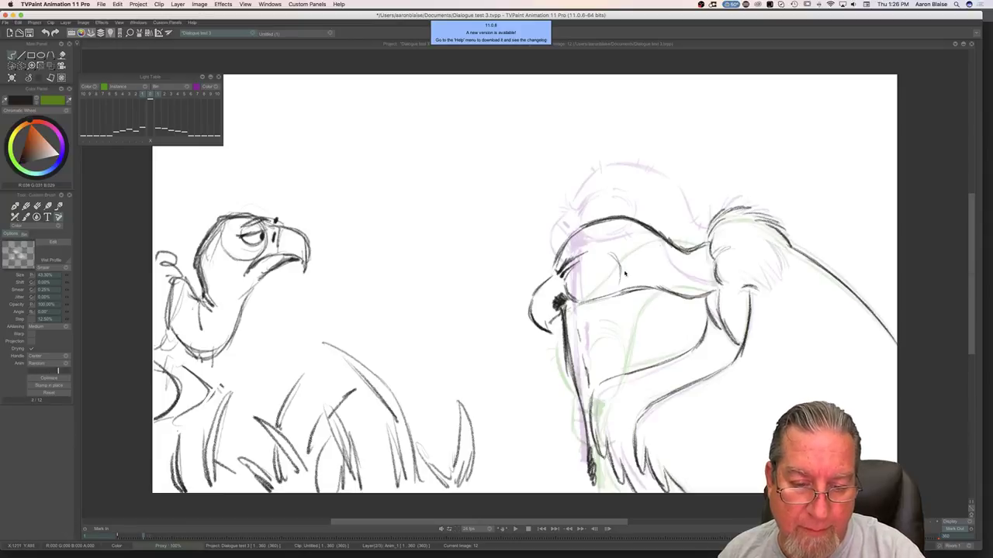
{"action": "key", "text": "Left"}
{"action": "key", "text": "Right"}
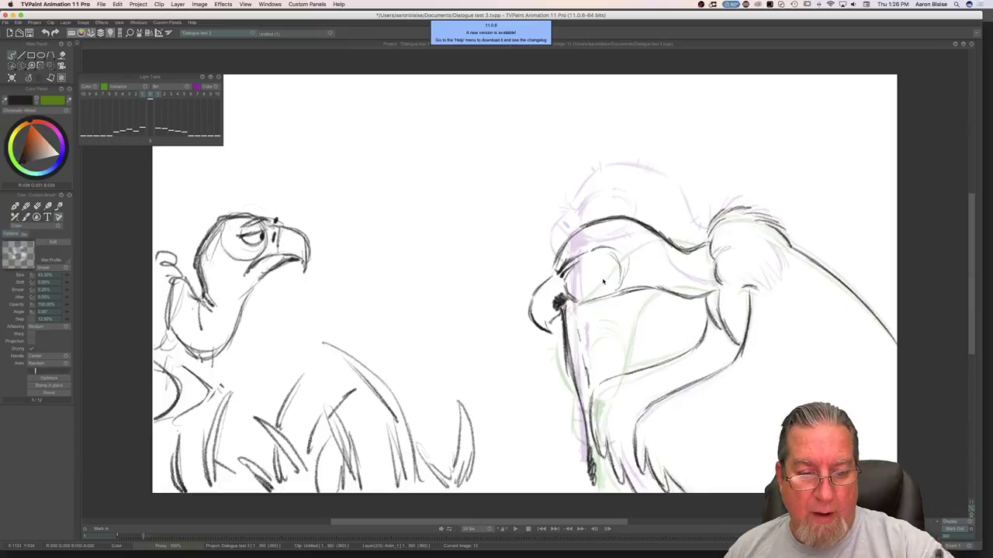
{"action": "key", "text": "Left"}
{"action": "key", "text": "Right"}
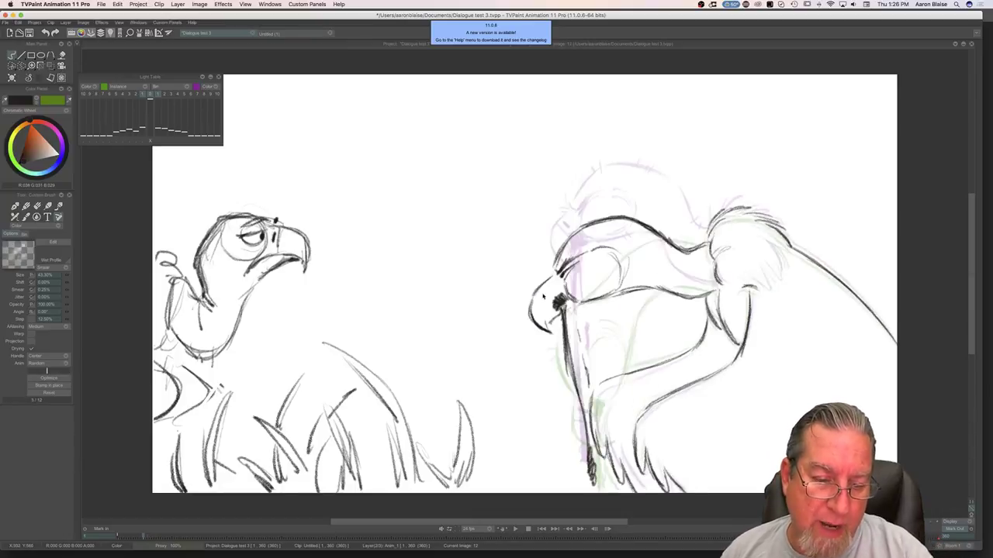
Step: Draw the nostril mark on the upper beak at frame 12 and check it against frame 11
{"action": "mouse_move", "coordinate": [551, 285]}
{"action": "left_mouse_down"}
{"action": "mouse_move", "coordinate": [555, 297]}
{"action": "mouse_move", "coordinate": [547, 288]}
{"action": "left_mouse_up"}
{"action": "key", "text": "Left"}
{"action": "key", "text": "Right"}
{"action": "key", "text": "Left"}
{"action": "key", "text": "Right"}
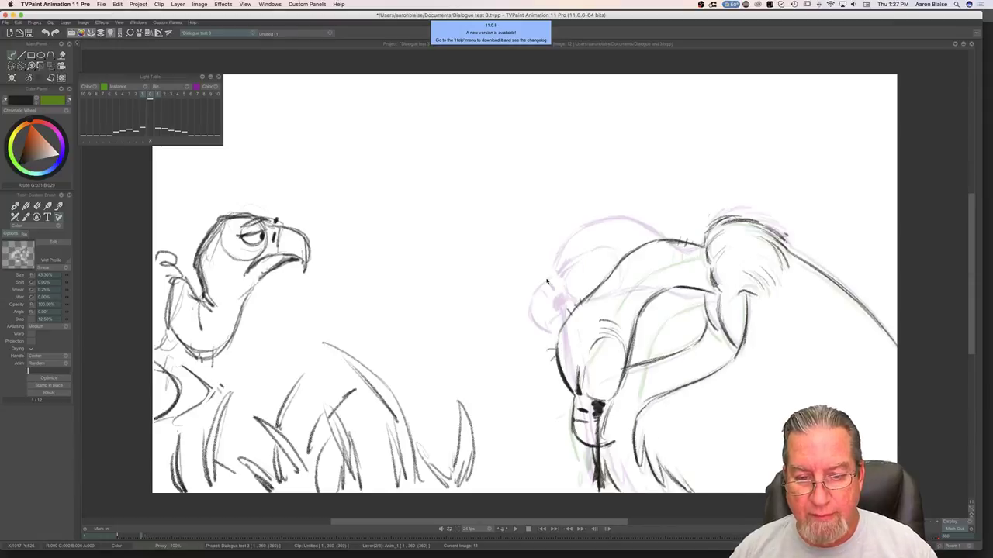
Step: Add short hairs on the back of the neck and the crown at frame 12, matching them to frame 11
{"action": "key", "text": "Right"}
{"action": "key", "text": "Left"}
{"action": "key", "text": "Right"}
{"action": "key", "text": "Left"}
{"action": "key", "text": "Right"}
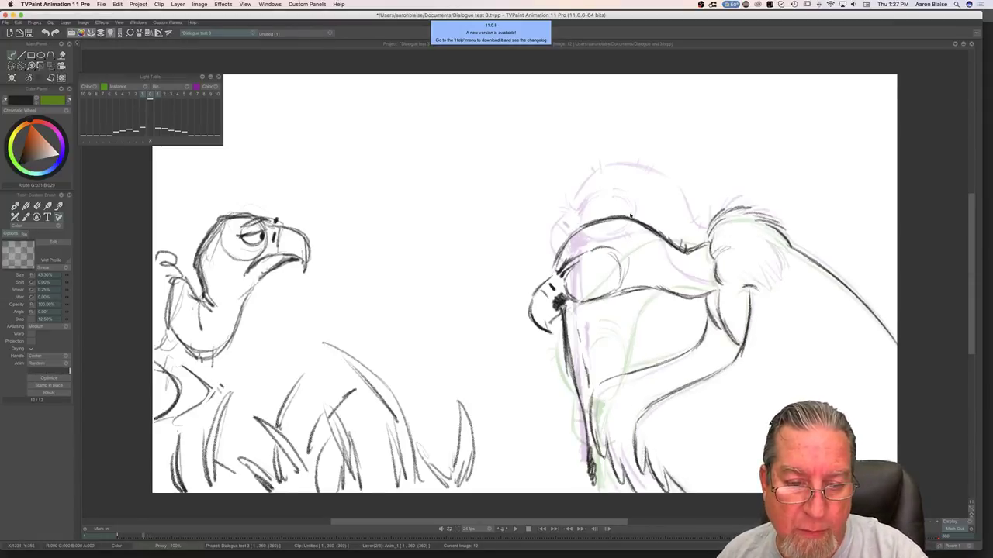
{"action": "key", "text": "Left"}
{"action": "key", "text": "Right"}
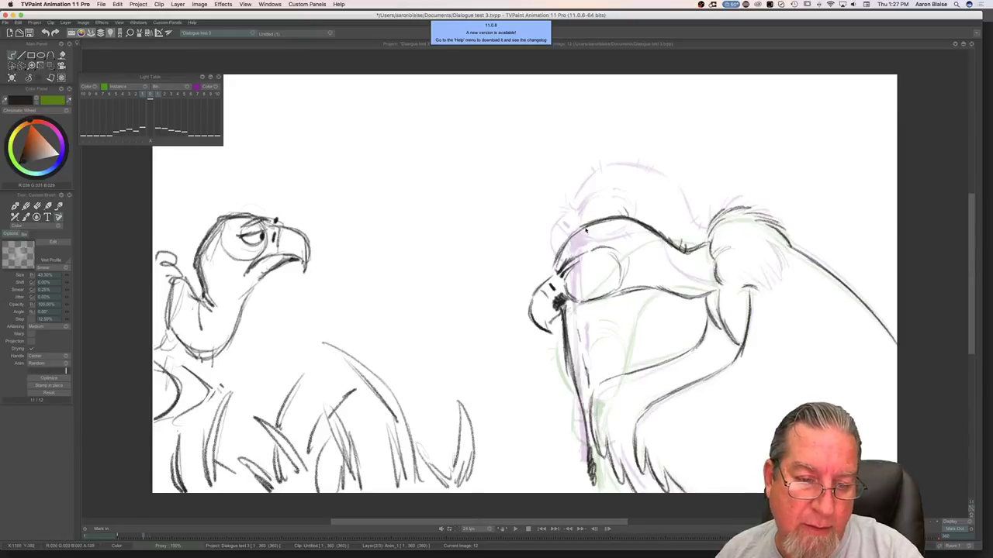
{"action": "key", "text": "Left"}
{"action": "key", "text": "Right"}
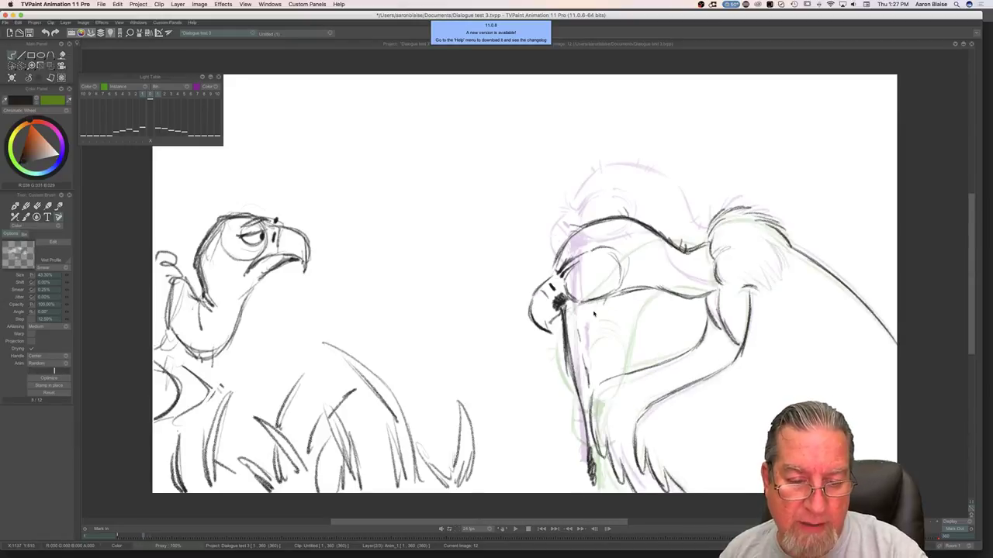
{"action": "key", "text": "Left"}
{"action": "key", "text": "Right"}
{"action": "key", "text": "Left"}
{"action": "key", "text": "Right"}
{"action": "key", "text": "Left"}
{"action": "key", "text": "Right"}
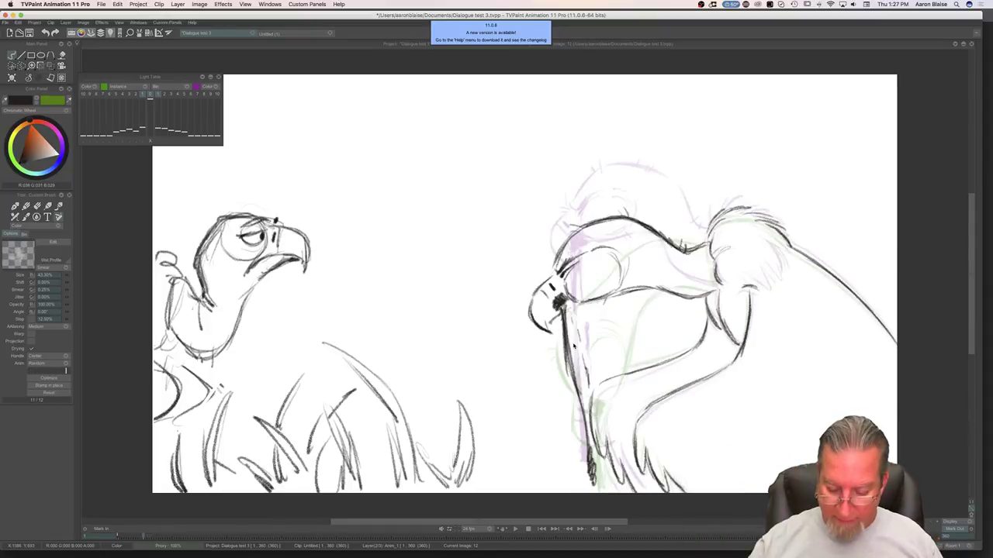
Step: Show the timeline, play back the animation to review the motion, and scrub back to frame 14
{"action": "key", "text": "Tab"}
{"action": "mouse_move", "coordinate": [177, 475]}
{"action": "left_mouse_down"}
{"action": "mouse_move", "coordinate": [146, 473]}
{"action": "mouse_move", "coordinate": [220, 472]}
{"action": "mouse_move", "coordinate": [141, 472]}
{"action": "mouse_move", "coordinate": [218, 472]}
{"action": "left_mouse_up"}
{"action": "left_click_drag", "start_coordinate": [138, 497], "coordinate": [302, 489]}
{"action": "left_click", "coordinate": [516, 397]}
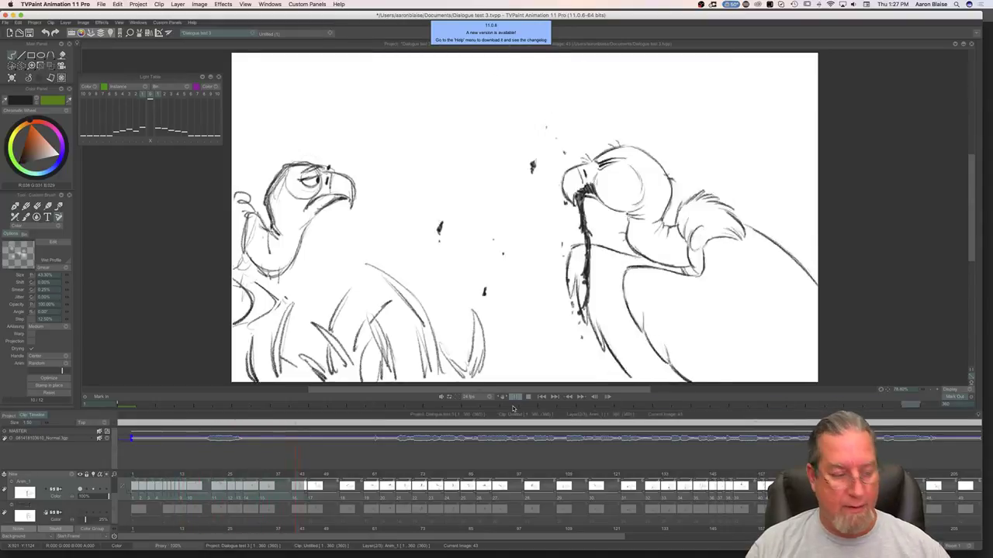
{"action": "left_click", "coordinate": [528, 399]}
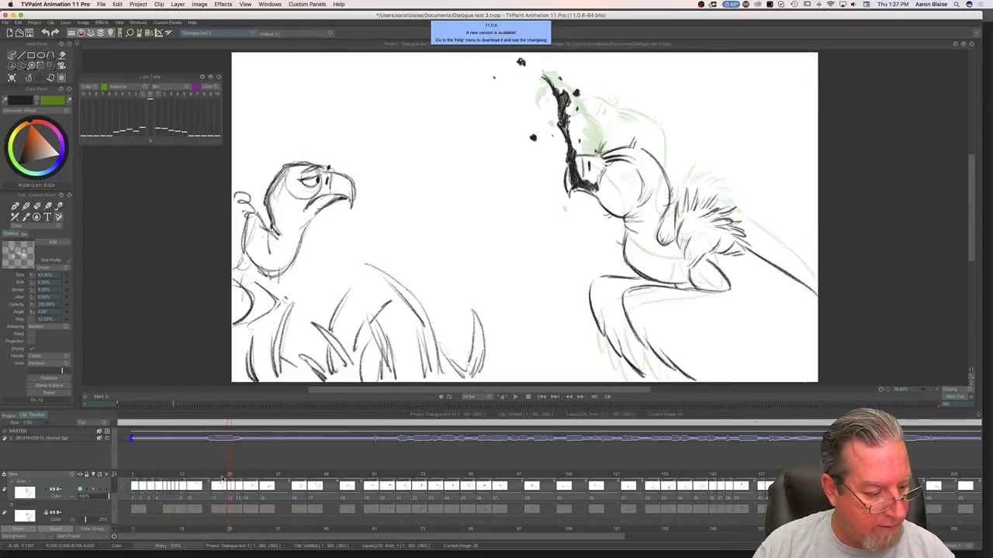
{"action": "left_click_drag", "start_coordinate": [224, 475], "coordinate": [186, 476]}
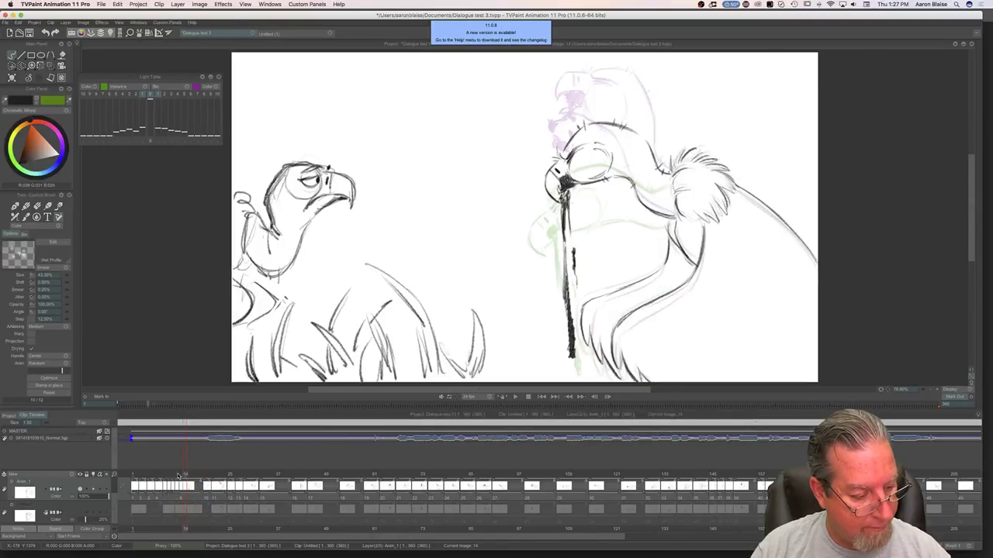
{"action": "left_click", "coordinate": [11, 77]}
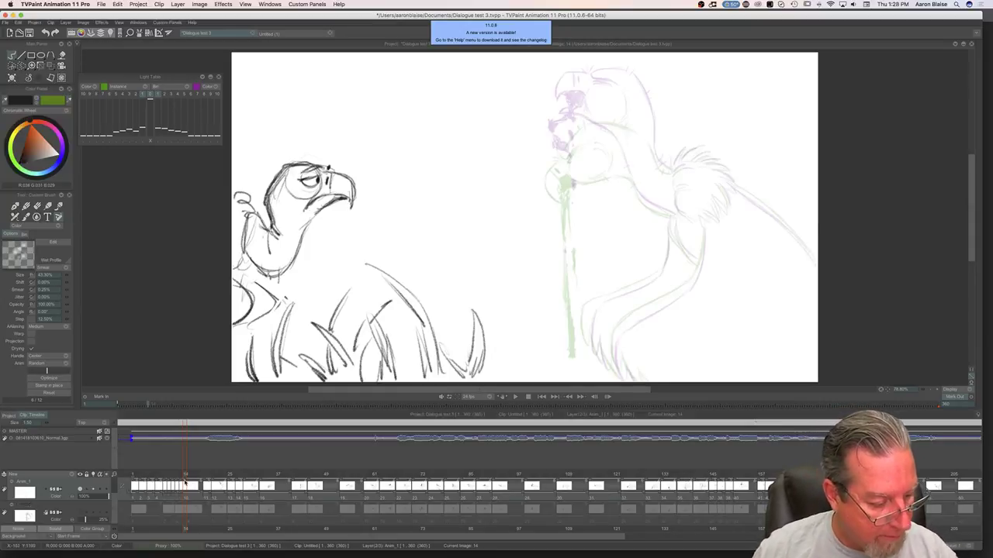
{"action": "key", "text": "ctrl+z"}
{"action": "left_click", "coordinate": [181, 475]}
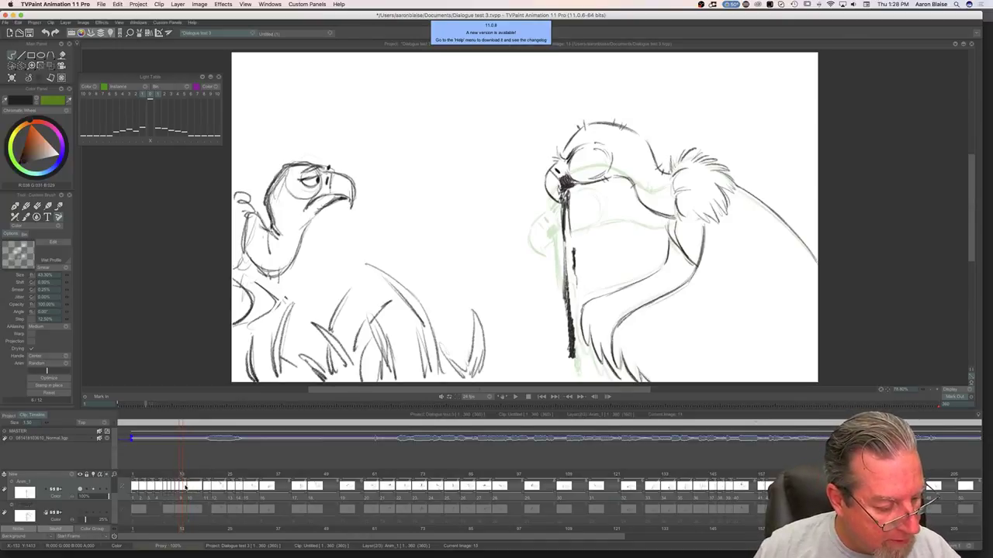
{"action": "key", "text": "Right"}
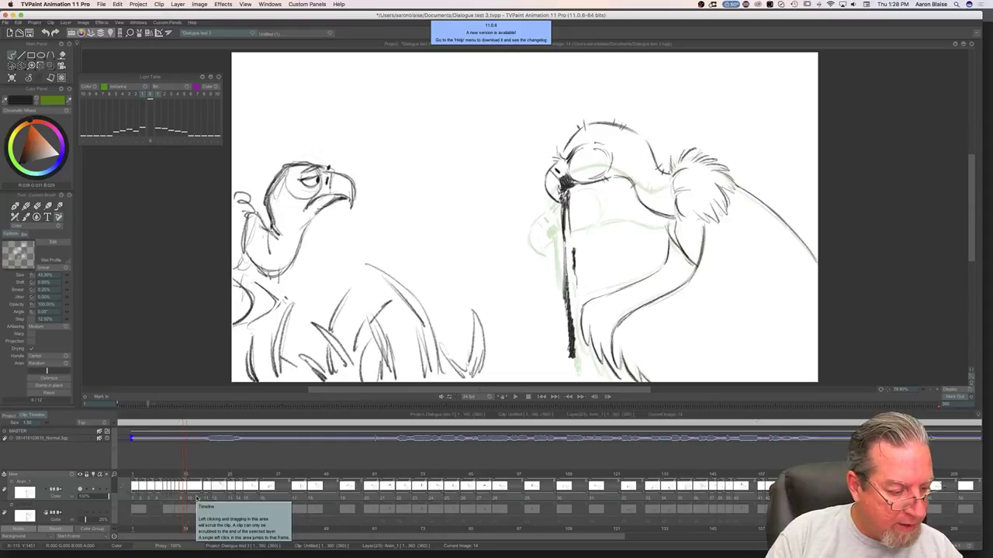
{"action": "key", "text": "Return"}
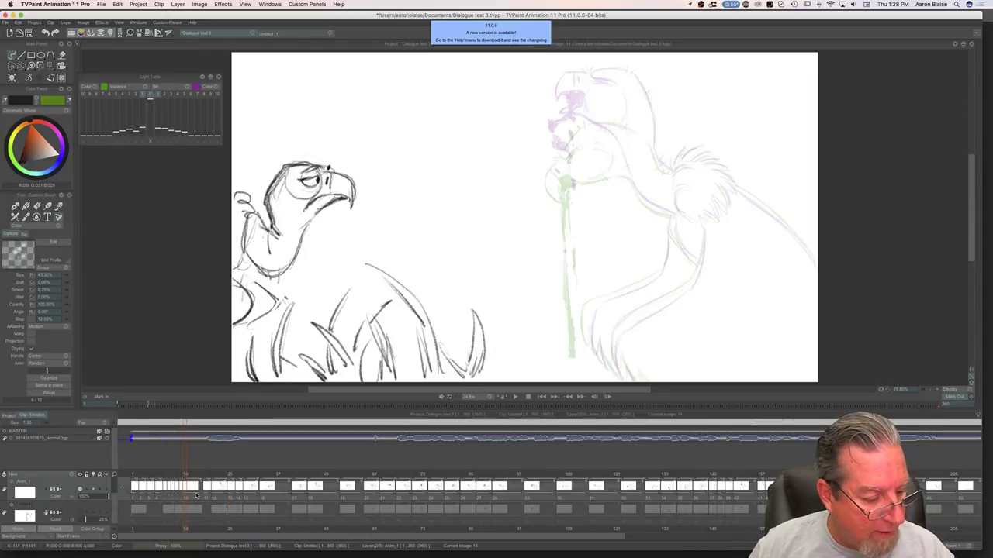
{"action": "key", "text": "super+z"}
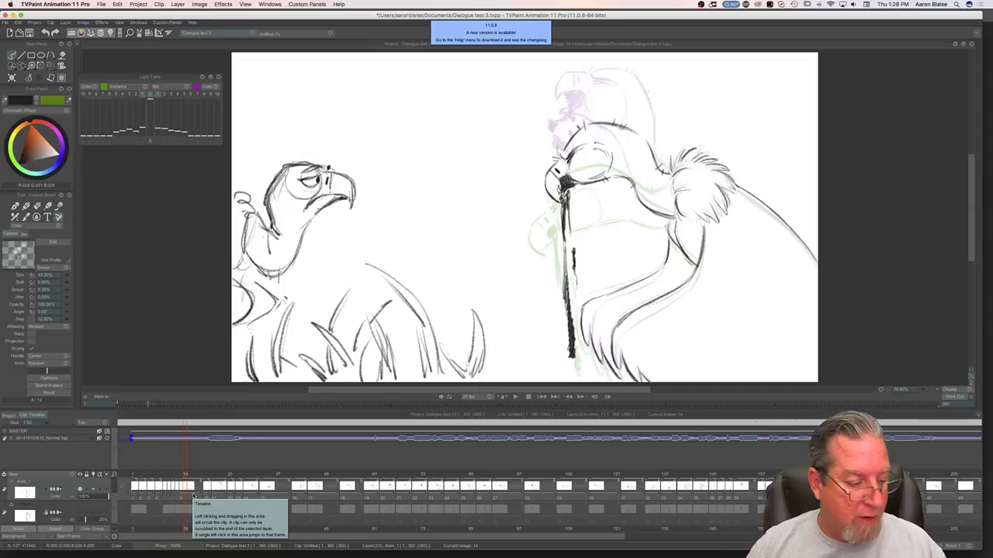
Step: Make a blank drawing at frame 16 on the Anim_1 layer and check it against the held drawing at frame 13
{"action": "left_click_drag", "start_coordinate": [184, 481], "coordinate": [194, 474]}
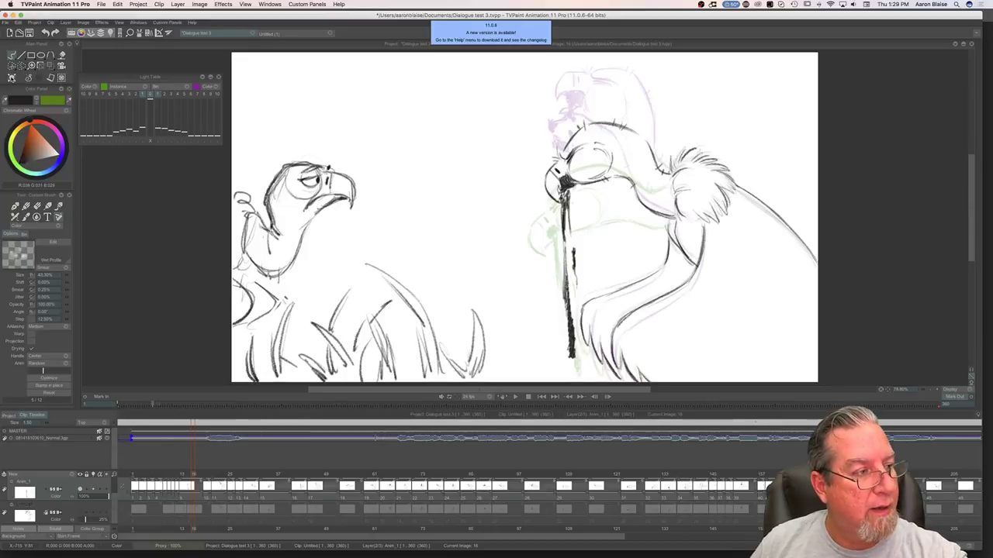
{"action": "left_click", "coordinate": [13, 78]}
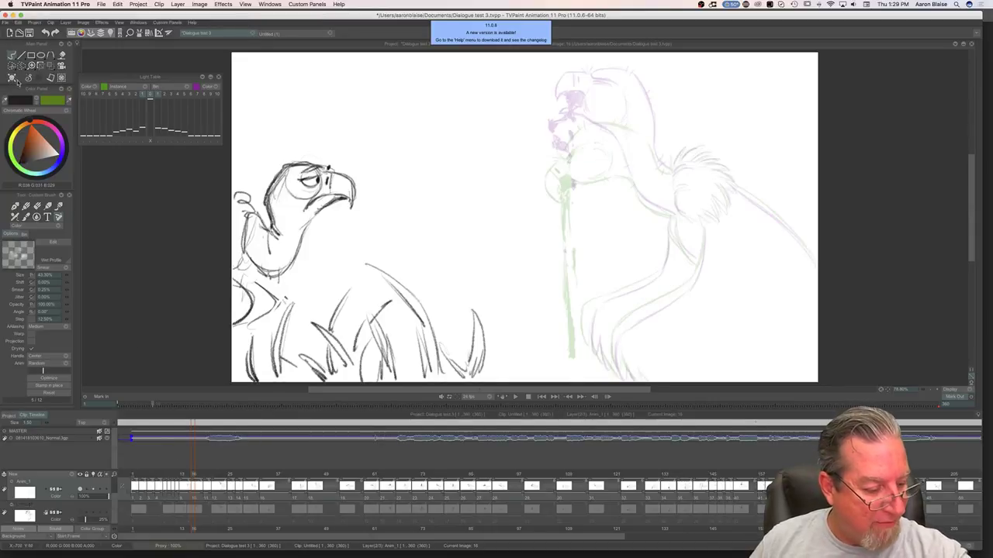
{"action": "left_click", "coordinate": [195, 485]}
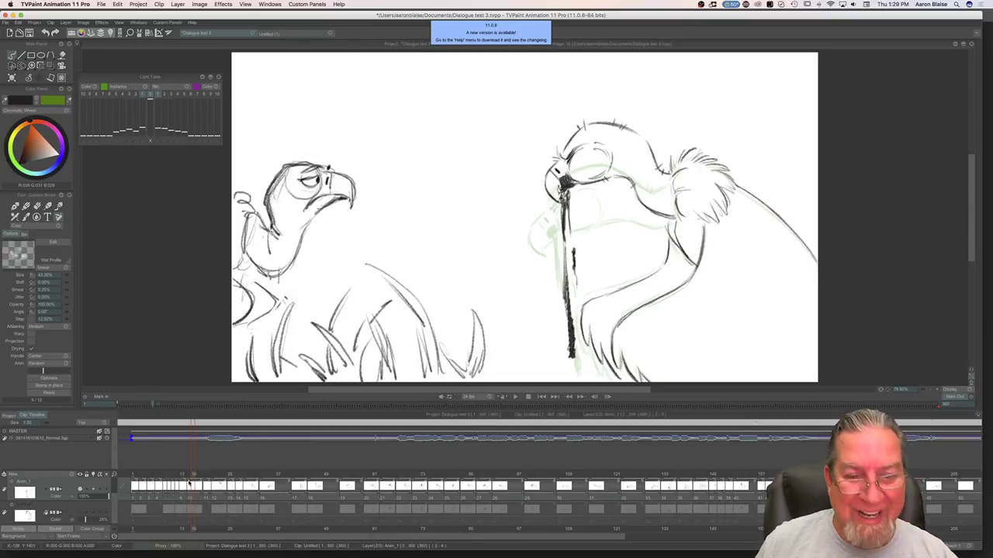
{"action": "left_click", "coordinate": [190, 484]}
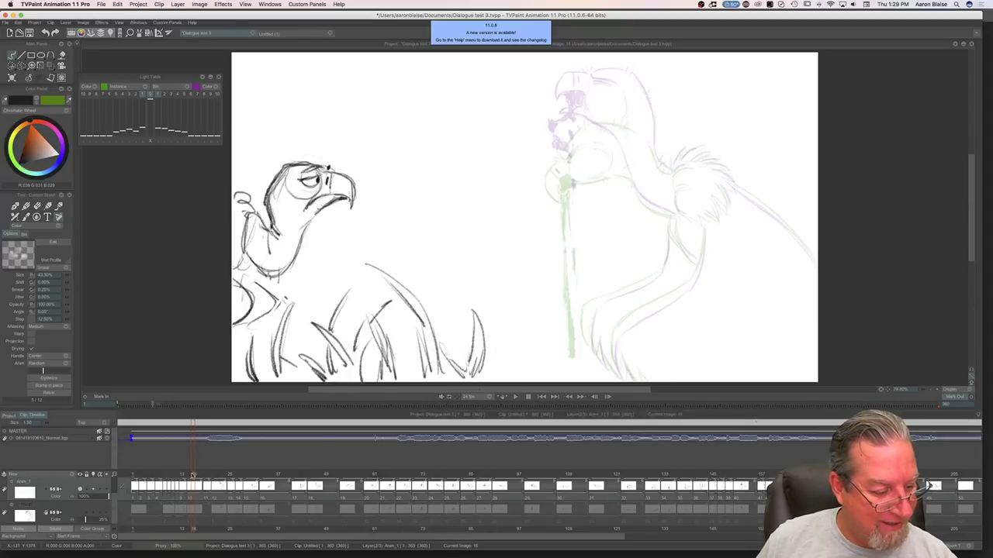
{"action": "mouse_move", "coordinate": [179, 478]}
{"action": "left_mouse_down"}
{"action": "mouse_move", "coordinate": [165, 477]}
{"action": "mouse_move", "coordinate": [182, 478]}
{"action": "left_mouse_up"}
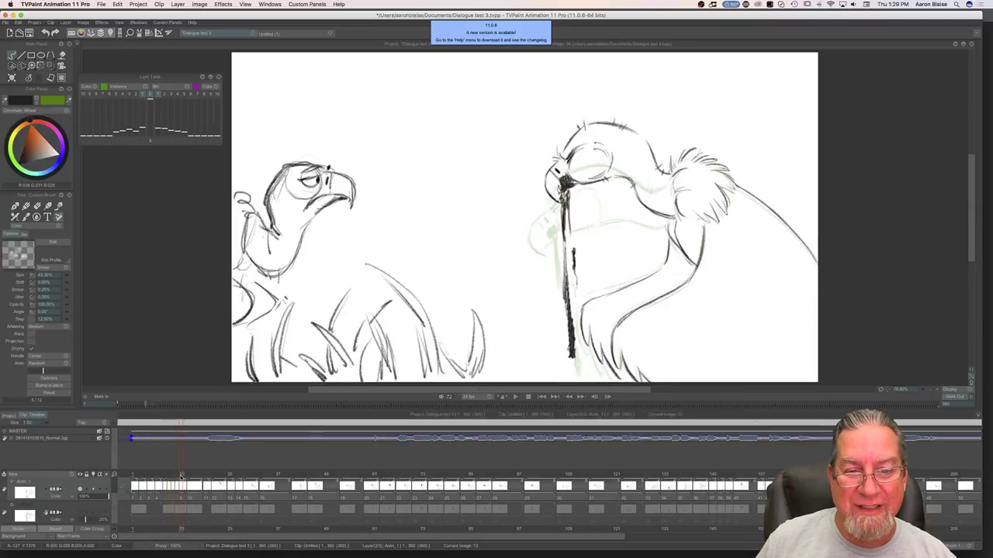
{"action": "left_click_drag", "start_coordinate": [180, 476], "coordinate": [188, 476]}
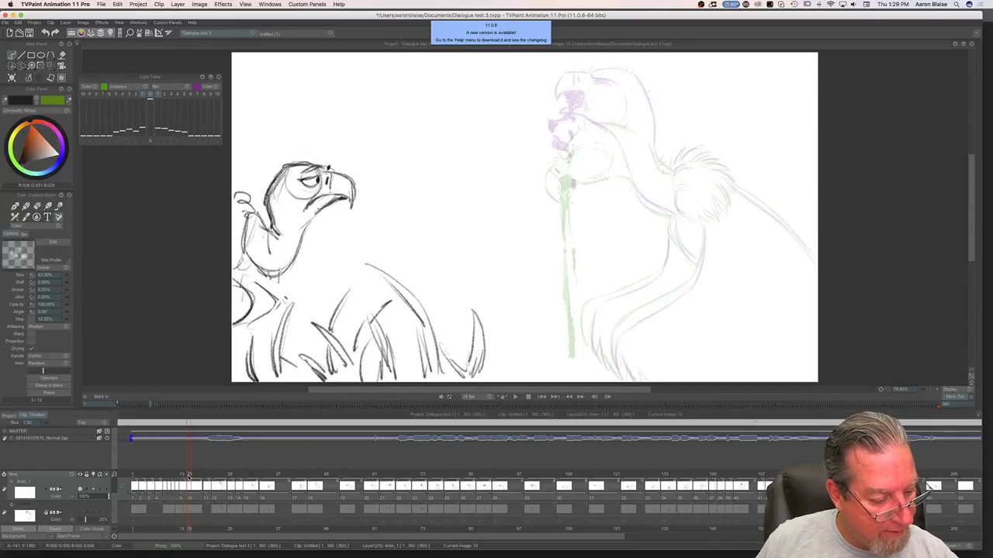
{"action": "key", "text": "Right"}
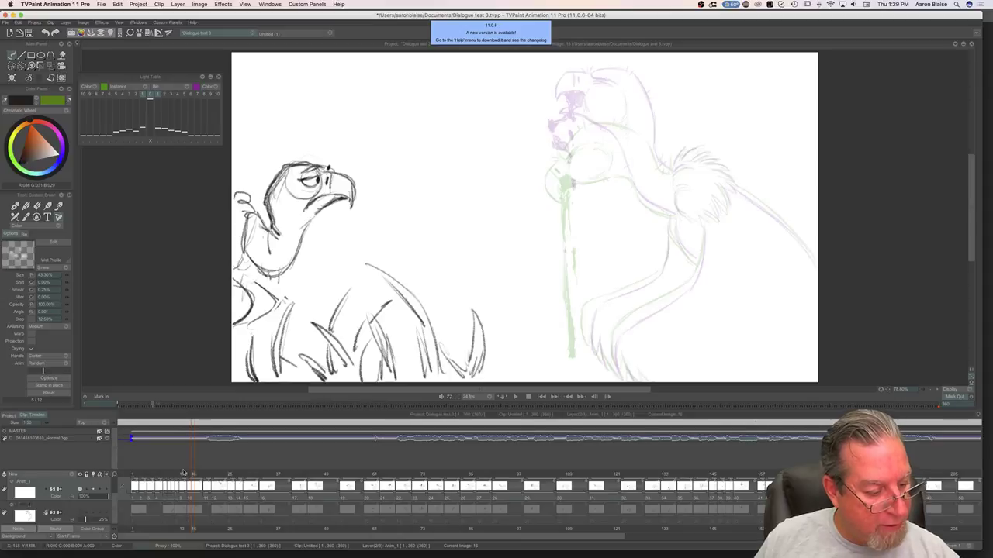
{"action": "left_click", "coordinate": [197, 476]}
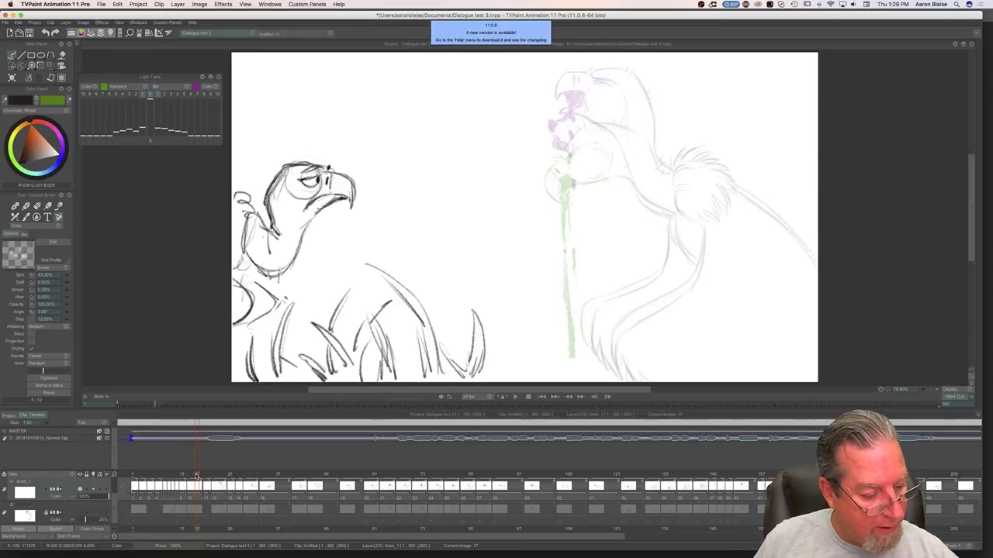
{"action": "left_click", "coordinate": [11, 78]}
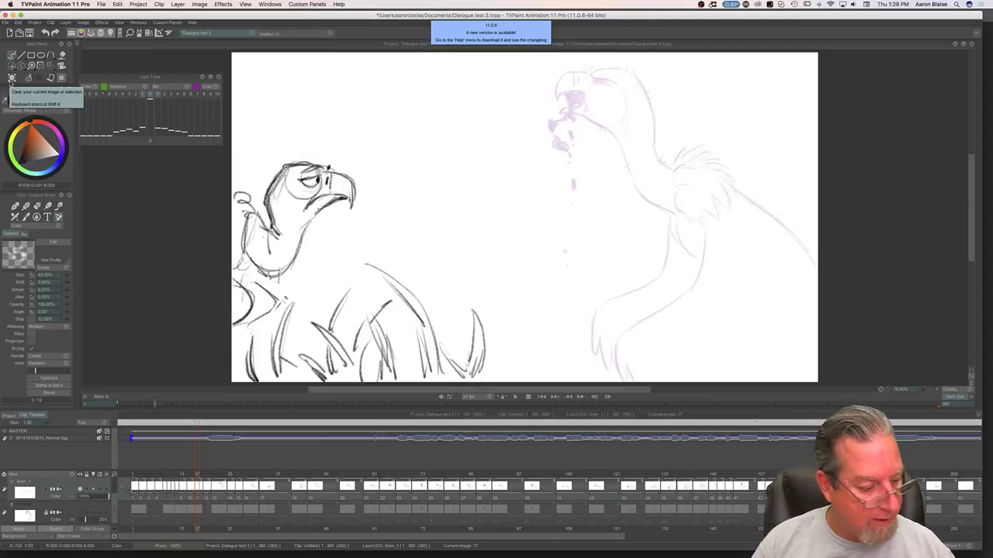
{"action": "key", "text": "super+z"}
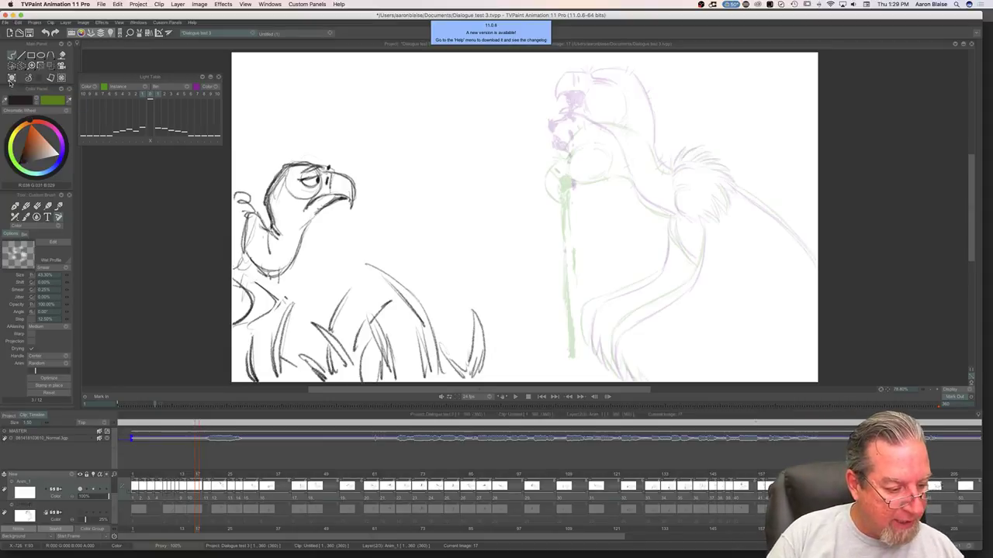
Step: Go to frame 15, hide the timeline, and draw the right vulture's back line behind the neck ruff, checking it against frame 14
{"action": "left_click_drag", "start_coordinate": [197, 475], "coordinate": [187, 474]}
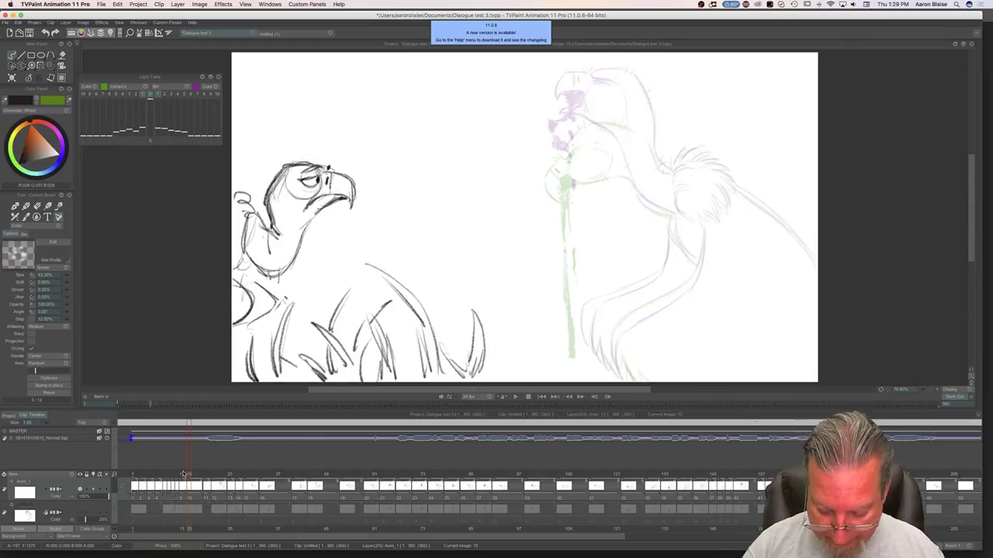
{"action": "key", "text": "Tab"}
{"action": "key", "text": "Left"}
{"action": "key", "text": "Right"}
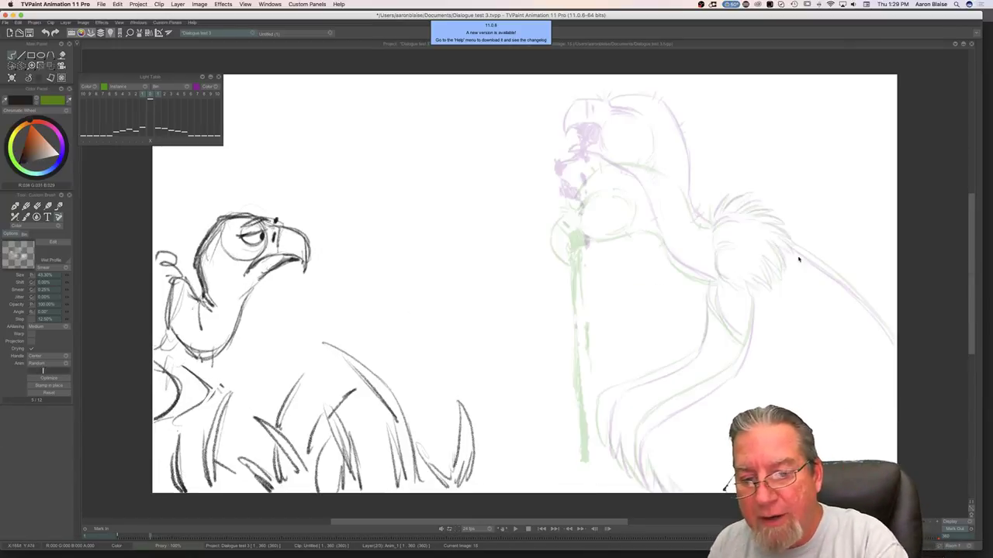
{"action": "left_click_drag", "start_coordinate": [790, 246], "coordinate": [870, 309]}
{"action": "left_click_drag", "start_coordinate": [816, 262], "coordinate": [885, 334]}
{"action": "left_click_drag", "start_coordinate": [858, 298], "coordinate": [897, 346]}
{"action": "left_click_drag", "start_coordinate": [789, 244], "coordinate": [811, 259]}
{"action": "key", "text": "Left"}
{"action": "key", "text": "Right"}
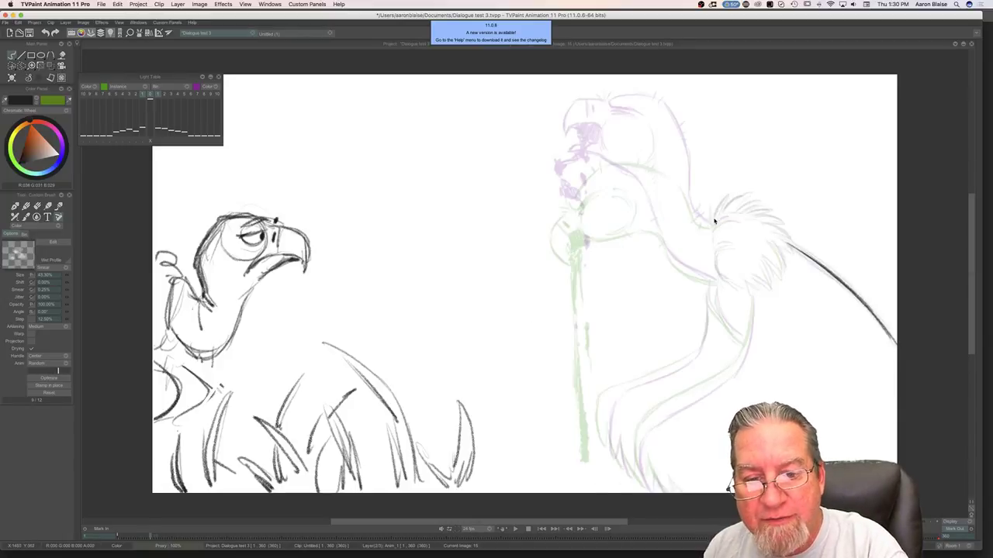
Step: Draw the feathered neck ruff all the way round at frame 15 and compare it with frame 14
{"action": "mouse_move", "coordinate": [712, 224]}
{"action": "left_mouse_down"}
{"action": "mouse_move", "coordinate": [748, 200]}
{"action": "mouse_move", "coordinate": [742, 209]}
{"action": "mouse_move", "coordinate": [762, 208]}
{"action": "mouse_move", "coordinate": [743, 218]}
{"action": "mouse_move", "coordinate": [780, 234]}
{"action": "left_mouse_up"}
{"action": "key", "text": "Left"}
{"action": "key", "text": "Right"}
{"action": "mouse_move", "coordinate": [720, 222]}
{"action": "left_mouse_down"}
{"action": "mouse_move", "coordinate": [719, 277]}
{"action": "mouse_move", "coordinate": [731, 283]}
{"action": "left_mouse_up"}
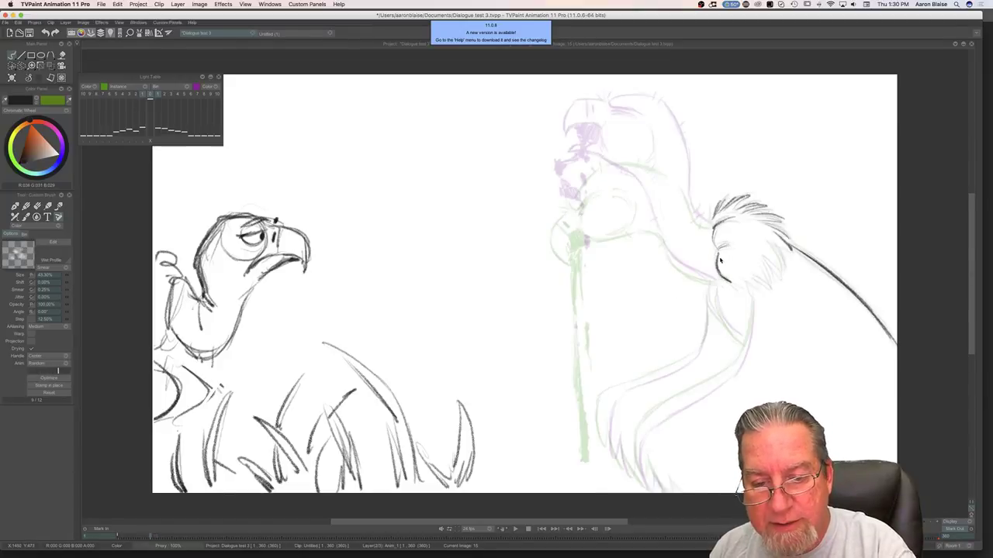
{"action": "mouse_move", "coordinate": [780, 244]}
{"action": "left_mouse_down"}
{"action": "mouse_move", "coordinate": [782, 280]}
{"action": "mouse_move", "coordinate": [759, 261]}
{"action": "mouse_move", "coordinate": [769, 287]}
{"action": "left_mouse_up"}
{"action": "key", "text": "Left"}
{"action": "key", "text": "Right"}
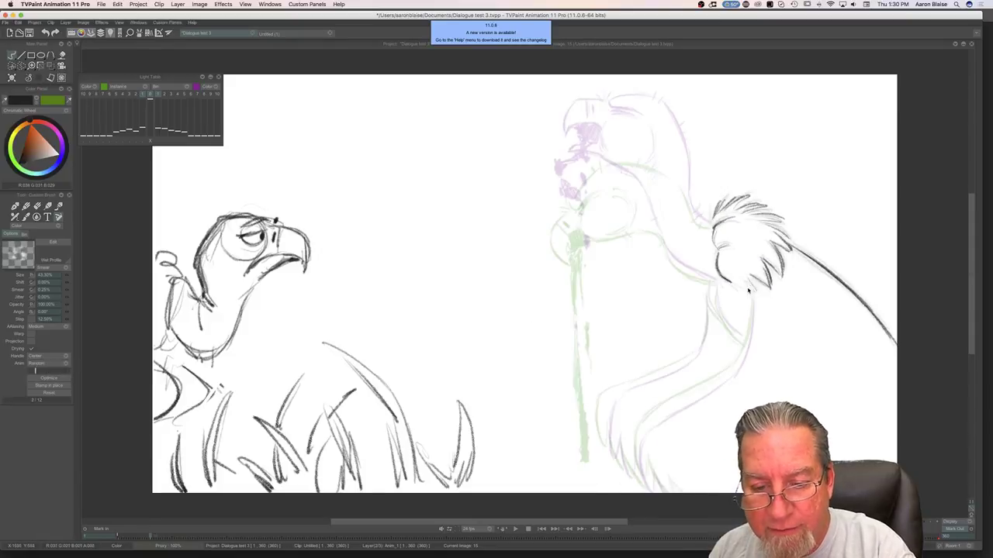
{"action": "key", "text": "Left"}
{"action": "key", "text": "Right"}
{"action": "key", "text": "Left"}
{"action": "key", "text": "Right"}
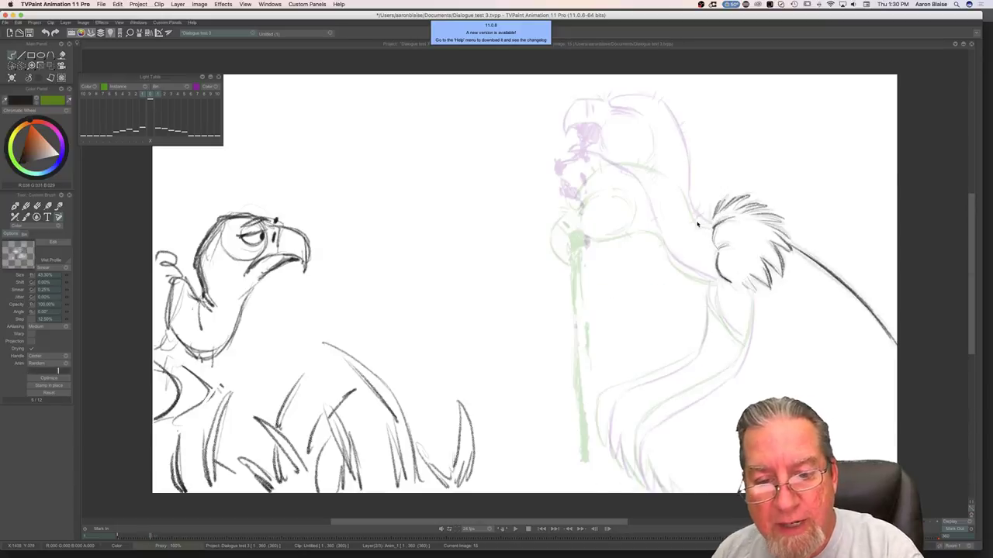
Step: Draw the back of the neck at frame 15, from the ruff up to the head, between the neighbouring poses
{"action": "left_click_drag", "start_coordinate": [693, 220], "coordinate": [709, 228]}
{"action": "key", "text": "Left"}
{"action": "key", "text": "Right"}
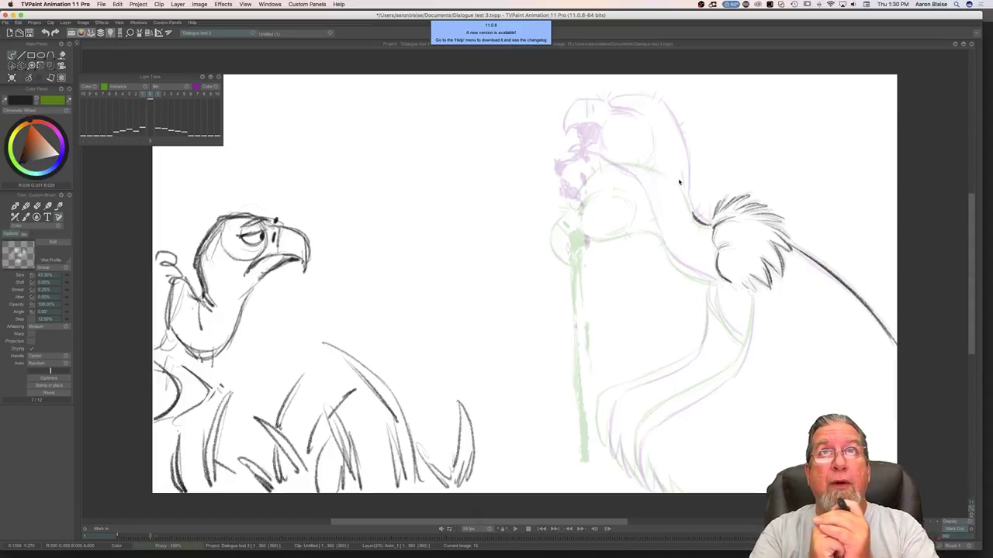
{"action": "key", "text": "Left"}
{"action": "key", "text": "Right"}
{"action": "key", "text": "Left"}
{"action": "key", "text": "Right"}
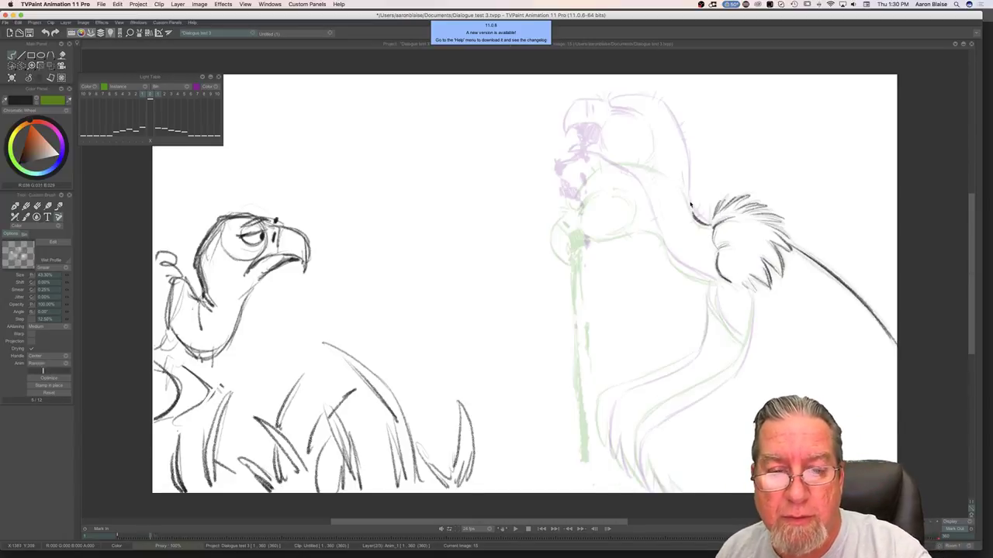
{"action": "left_click_drag", "start_coordinate": [692, 218], "coordinate": [676, 162]}
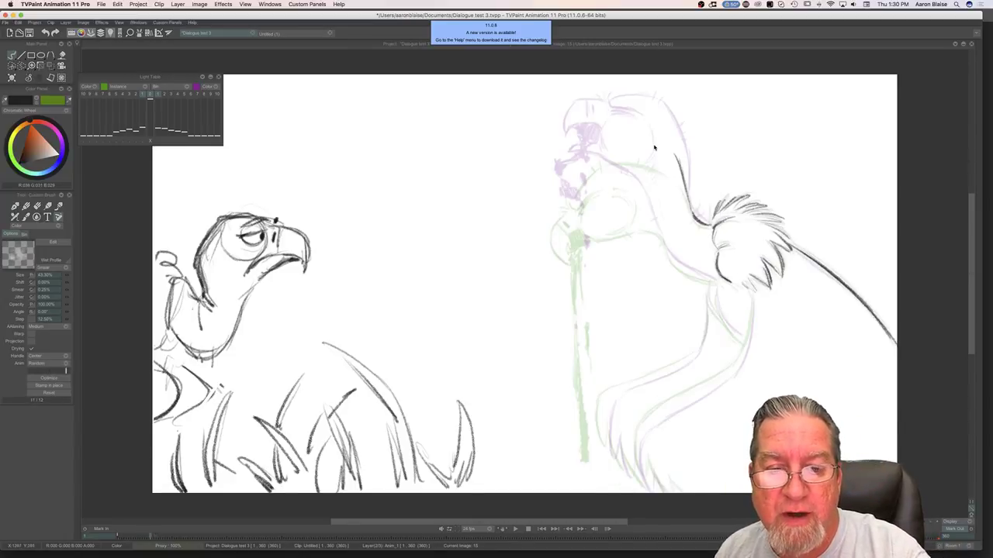
{"action": "mouse_move", "coordinate": [679, 166]}
{"action": "left_mouse_down"}
{"action": "mouse_move", "coordinate": [631, 130]}
{"action": "mouse_move", "coordinate": [671, 158]}
{"action": "mouse_move", "coordinate": [632, 133]}
{"action": "mouse_move", "coordinate": [677, 167]}
{"action": "mouse_move", "coordinate": [695, 222]}
{"action": "left_mouse_up"}
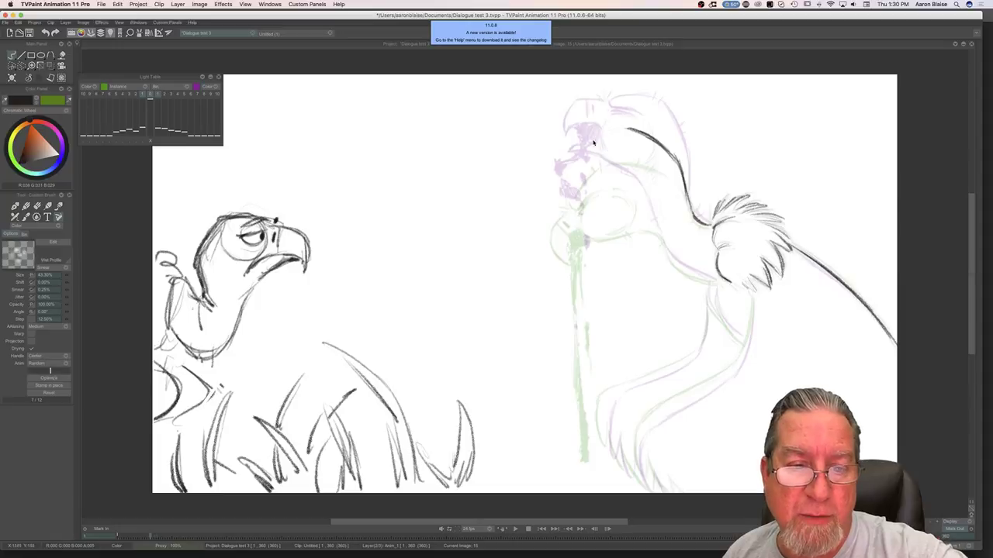
Step: Outline the front of the crown and the hooked upper beak at frame 15, checking them against frame 14
{"action": "key", "text": "Left"}
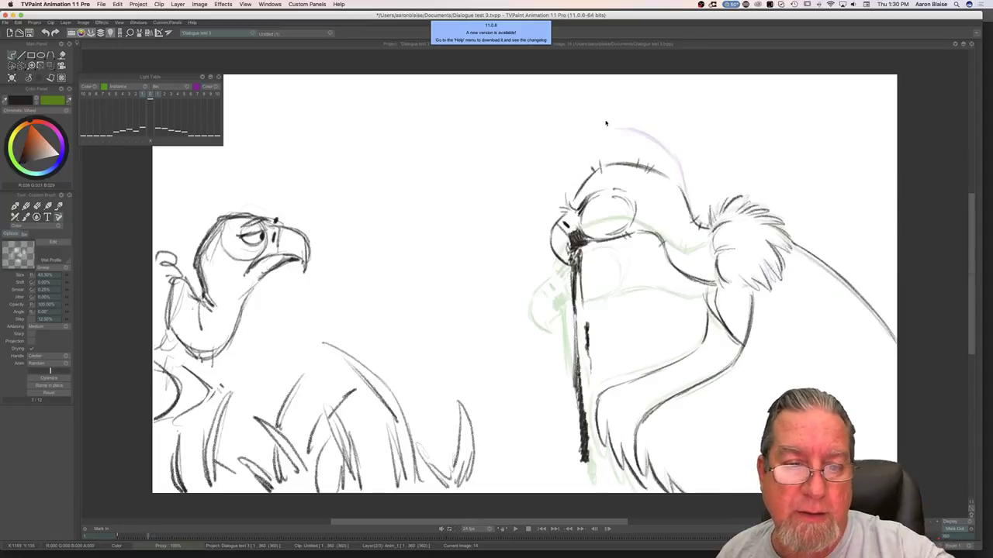
{"action": "key", "text": "Right"}
{"action": "mouse_move", "coordinate": [616, 130]}
{"action": "left_mouse_down"}
{"action": "mouse_move", "coordinate": [578, 145]}
{"action": "mouse_move", "coordinate": [596, 137]}
{"action": "left_mouse_up"}
{"action": "mouse_move", "coordinate": [562, 166]}
{"action": "left_mouse_down"}
{"action": "mouse_move", "coordinate": [538, 182]}
{"action": "mouse_move", "coordinate": [542, 206]}
{"action": "mouse_move", "coordinate": [536, 188]}
{"action": "mouse_move", "coordinate": [540, 179]}
{"action": "mouse_move", "coordinate": [558, 216]}
{"action": "left_mouse_up"}
{"action": "key", "text": "Left"}
{"action": "key", "text": "Right"}
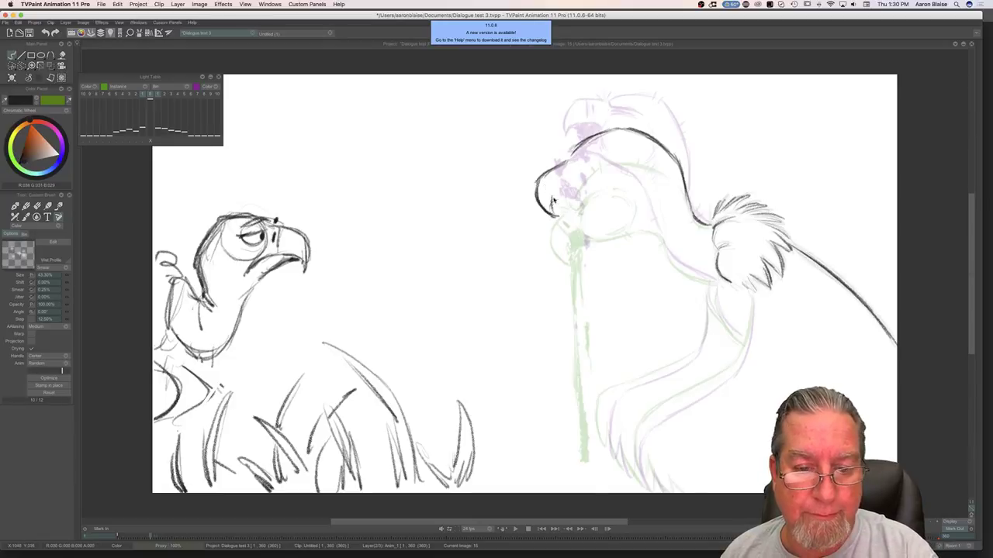
{"action": "key", "text": "Left"}
{"action": "key", "text": "Right"}
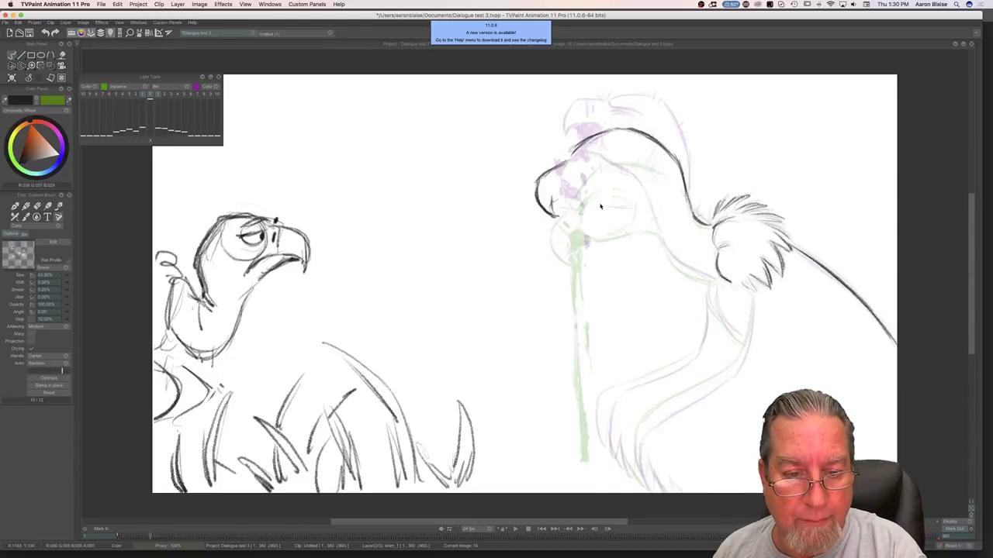
Step: Draw the underside of the head and the throat line down to the ruff at frame 15, checking against frame 14
{"action": "mouse_move", "coordinate": [585, 204]}
{"action": "left_mouse_down"}
{"action": "mouse_move", "coordinate": [626, 204]}
{"action": "mouse_move", "coordinate": [597, 203]}
{"action": "mouse_move", "coordinate": [640, 217]}
{"action": "mouse_move", "coordinate": [632, 200]}
{"action": "mouse_move", "coordinate": [671, 260]}
{"action": "mouse_move", "coordinate": [664, 249]}
{"action": "mouse_move", "coordinate": [698, 280]}
{"action": "left_mouse_up"}
{"action": "mouse_move", "coordinate": [664, 249]}
{"action": "left_mouse_down"}
{"action": "mouse_move", "coordinate": [712, 282]}
{"action": "mouse_move", "coordinate": [692, 278]}
{"action": "left_mouse_up"}
{"action": "left_click_drag", "start_coordinate": [652, 226], "coordinate": [671, 270]}
{"action": "key", "text": "Left"}
{"action": "key", "text": "Right"}
{"action": "key", "text": "Left"}
{"action": "key", "text": "Right"}
Step: Add short hairs on the back of the neck and the crown at frame 15, matching them to frame 14
{"action": "left_click_drag", "start_coordinate": [690, 207], "coordinate": [697, 223]}
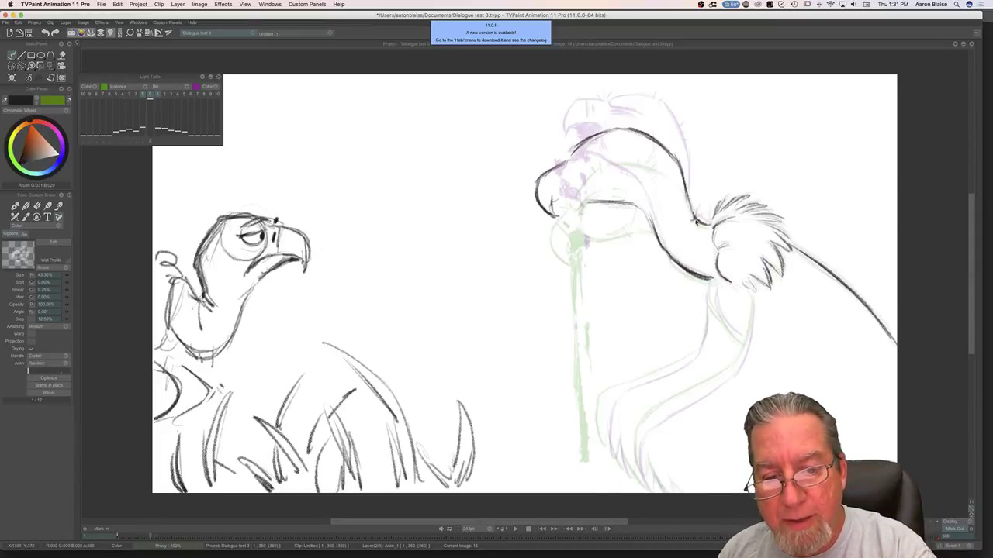
{"action": "key", "text": "Left"}
{"action": "key", "text": "Right"}
{"action": "left_click_drag", "start_coordinate": [649, 132], "coordinate": [653, 143]}
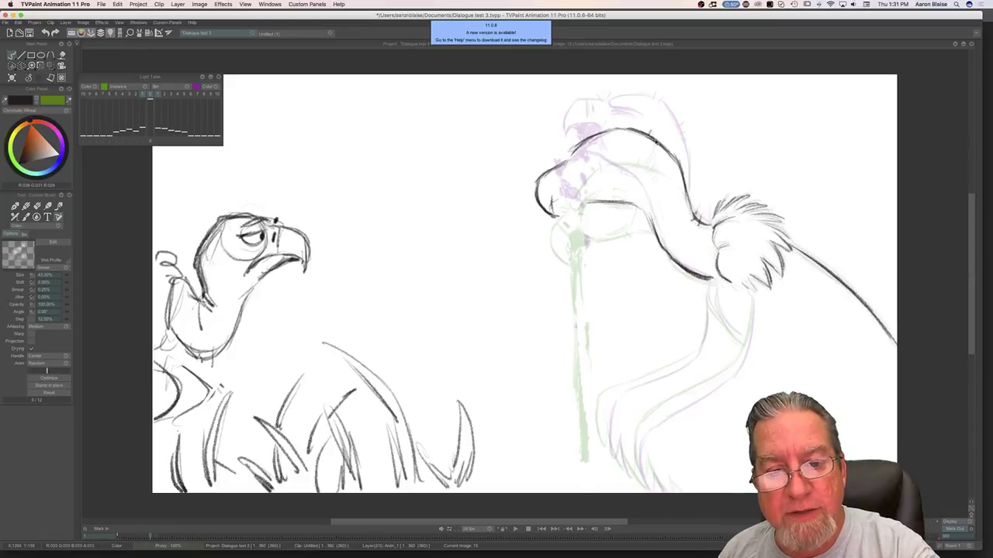
{"action": "key", "text": "Left"}
{"action": "key", "text": "Right"}
{"action": "key", "text": "Left"}
{"action": "key", "text": "Right"}
{"action": "key", "text": "Left"}
{"action": "key", "text": "Right"}
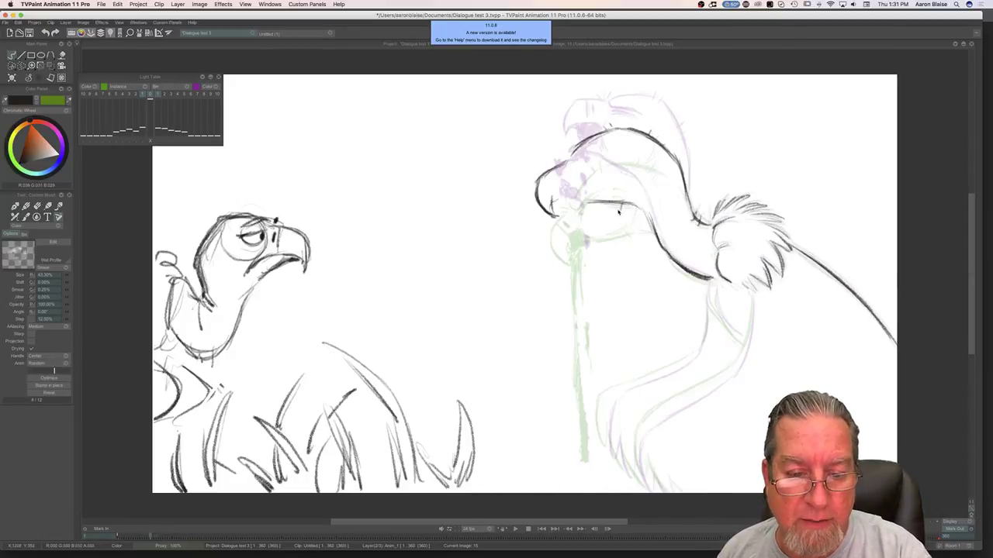
Step: Add short hairs under the jaw and along the throat at frame 15, matching them to frame 14
{"action": "key", "text": "Left"}
{"action": "key", "text": "Right"}
{"action": "key", "text": "Left"}
{"action": "key", "text": "Right"}
{"action": "mouse_move", "coordinate": [653, 220]}
{"action": "left_mouse_down"}
{"action": "mouse_move", "coordinate": [672, 260]}
{"action": "mouse_move", "coordinate": [650, 218]}
{"action": "left_mouse_up"}
{"action": "key", "text": "Left"}
{"action": "key", "text": "Right"}
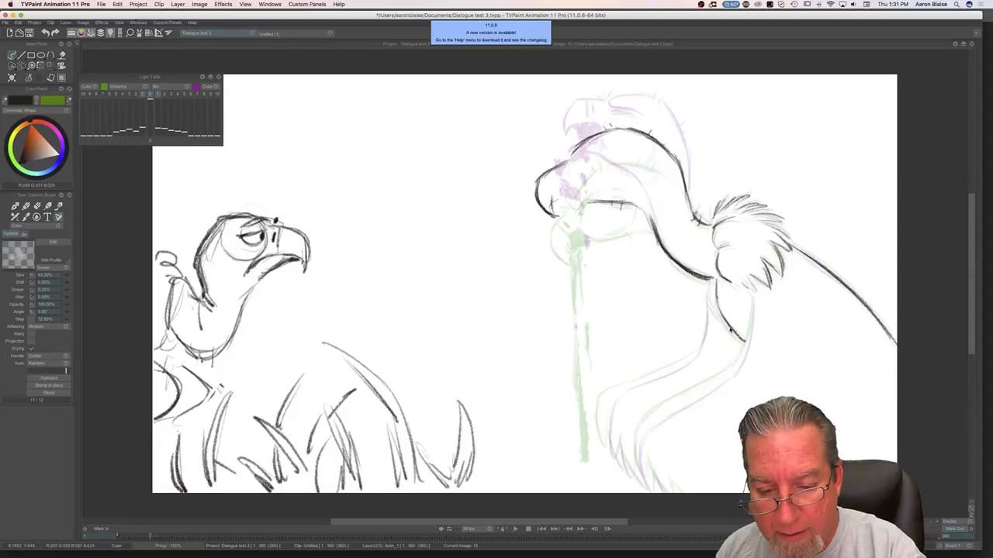
Step: Draw the short curved shoulder lines below the ruff at frame 15 and check them against frame 14
{"action": "key", "text": "Left"}
{"action": "key", "text": "Right"}
{"action": "left_click_drag", "start_coordinate": [707, 282], "coordinate": [722, 322]}
{"action": "key", "text": "Left"}
{"action": "key", "text": "Right"}
{"action": "key", "text": "Left"}
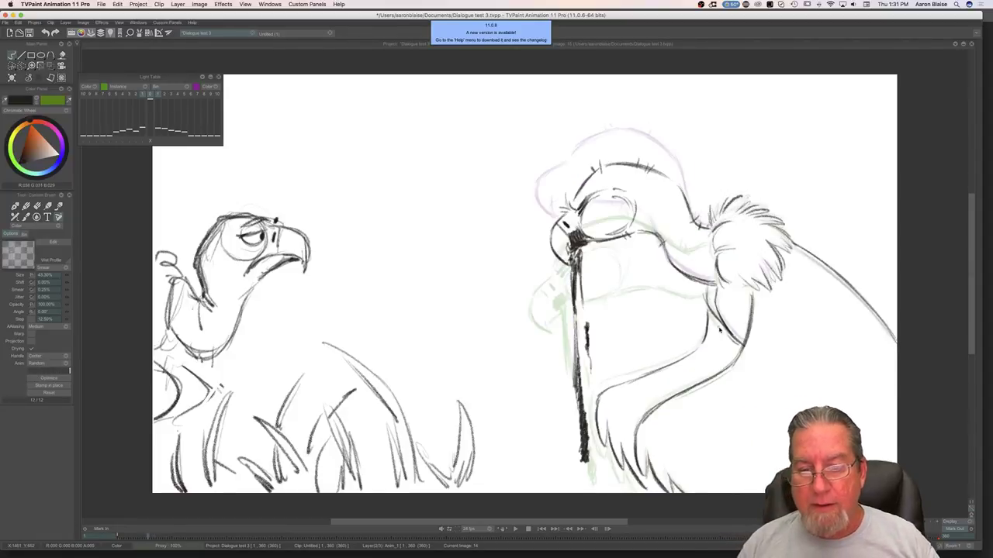
{"action": "key", "text": "Right"}
{"action": "key", "text": "Left"}
{"action": "key", "text": "Right"}
Step: Draw the wing's rear and front edges down to its feather tips at frame 15, checking against frame 14
{"action": "mouse_move", "coordinate": [752, 298]}
{"action": "left_mouse_down"}
{"action": "mouse_move", "coordinate": [719, 383]}
{"action": "mouse_move", "coordinate": [737, 367]}
{"action": "mouse_move", "coordinate": [657, 416]}
{"action": "mouse_move", "coordinate": [643, 436]}
{"action": "mouse_move", "coordinate": [644, 484]}
{"action": "mouse_move", "coordinate": [645, 442]}
{"action": "mouse_move", "coordinate": [675, 497]}
{"action": "left_mouse_up"}
{"action": "key", "text": "Left"}
{"action": "key", "text": "Right"}
{"action": "key", "text": "Left"}
{"action": "key", "text": "Right"}
{"action": "mouse_move", "coordinate": [707, 308]}
{"action": "left_mouse_down"}
{"action": "mouse_move", "coordinate": [696, 352]}
{"action": "mouse_move", "coordinate": [671, 366]}
{"action": "mouse_move", "coordinate": [690, 360]}
{"action": "mouse_move", "coordinate": [604, 398]}
{"action": "mouse_move", "coordinate": [613, 451]}
{"action": "mouse_move", "coordinate": [609, 416]}
{"action": "left_mouse_up"}
{"action": "left_click_drag", "start_coordinate": [618, 456], "coordinate": [643, 484]}
{"action": "key", "text": "Left"}
{"action": "key", "text": "Right"}
Step: Flip between frames 14 and 15 to examine how the head, neck and wing move
{"action": "key", "text": "Left"}
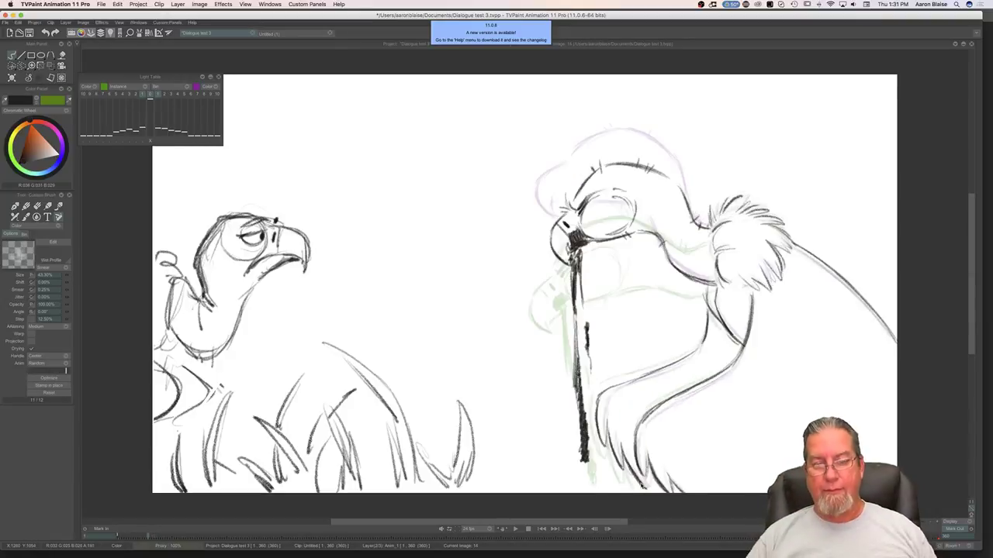
{"action": "key", "text": "Right"}
{"action": "key", "text": "Left"}
{"action": "key", "text": "Right"}
{"action": "key", "text": "Left"}
{"action": "key", "text": "Right"}
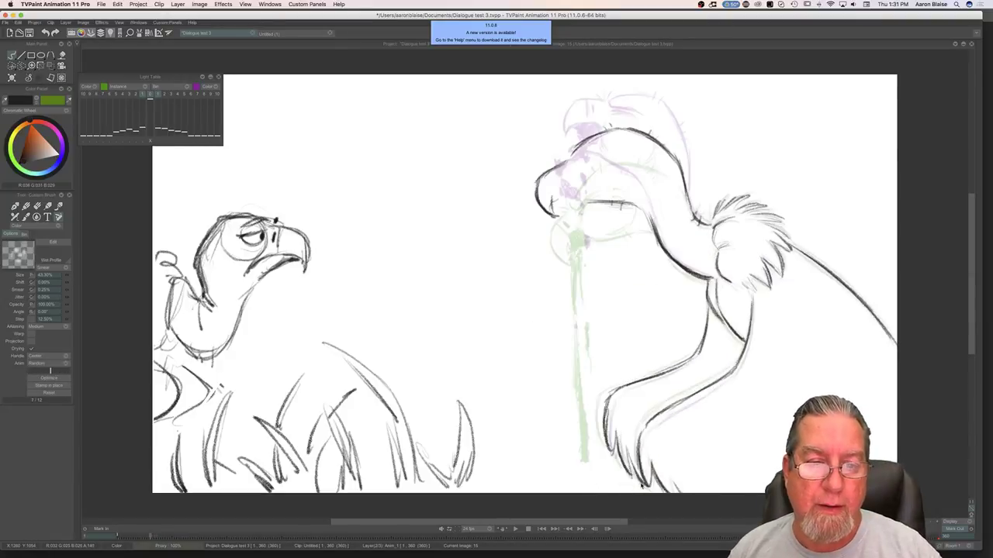
{"action": "key", "text": "Left"}
{"action": "key", "text": "Right"}
Step: Draw dark brow wrinkles above the eye at frame 15, using frame 14 as reference
{"action": "key", "text": "Left"}
{"action": "key", "text": "Right"}
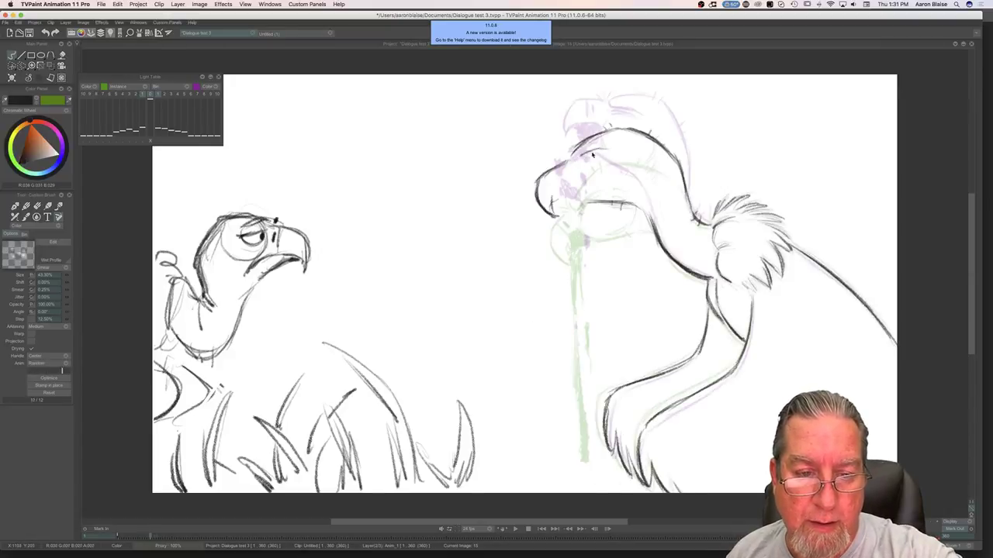
{"action": "key", "text": "Left"}
{"action": "key", "text": "Right"}
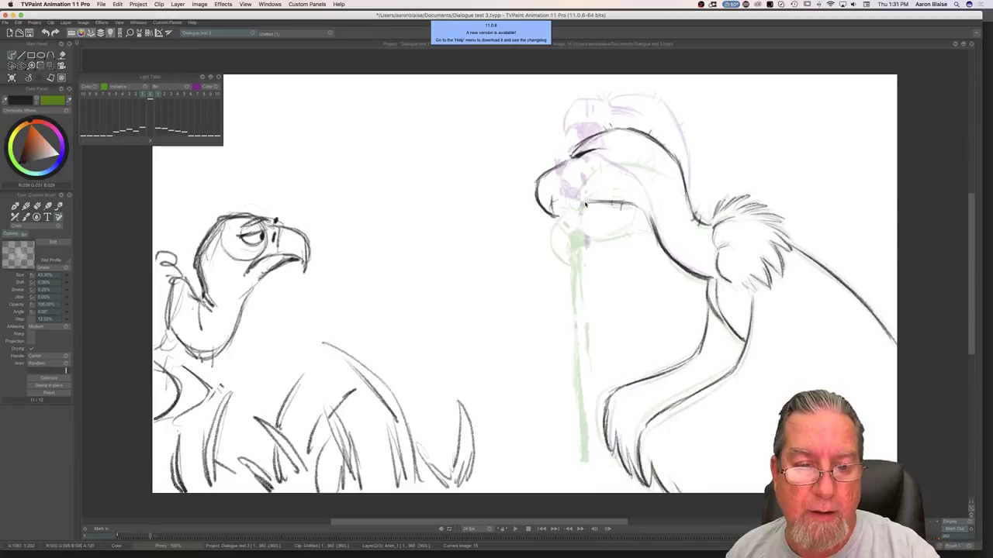
{"action": "mouse_move", "coordinate": [589, 160]}
{"action": "left_mouse_down"}
{"action": "mouse_move", "coordinate": [607, 157]}
{"action": "mouse_move", "coordinate": [584, 167]}
{"action": "mouse_move", "coordinate": [574, 160]}
{"action": "left_mouse_up"}
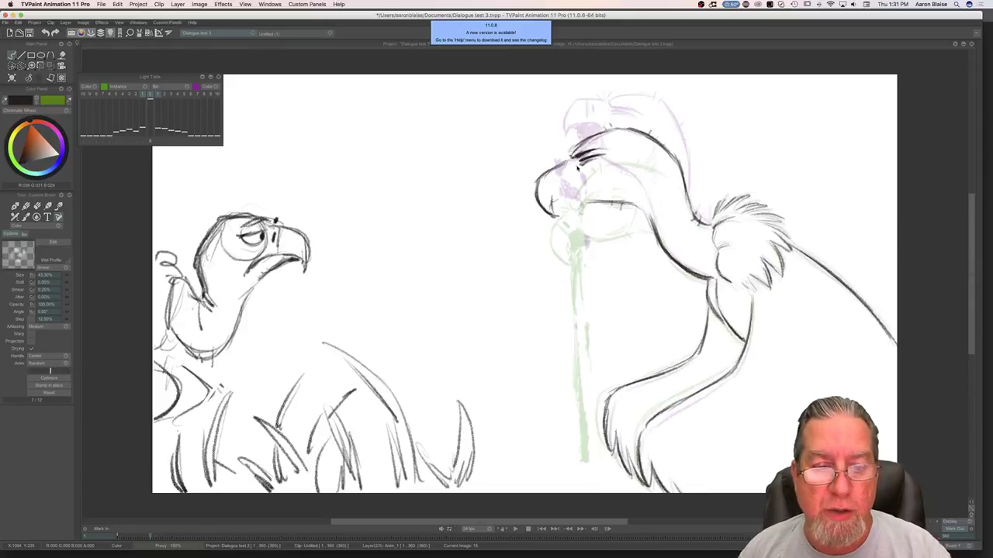
Step: Draw the large round eye below the brow at frame 15 and check it against frame 14
{"action": "left_click_drag", "start_coordinate": [577, 179], "coordinate": [588, 200]}
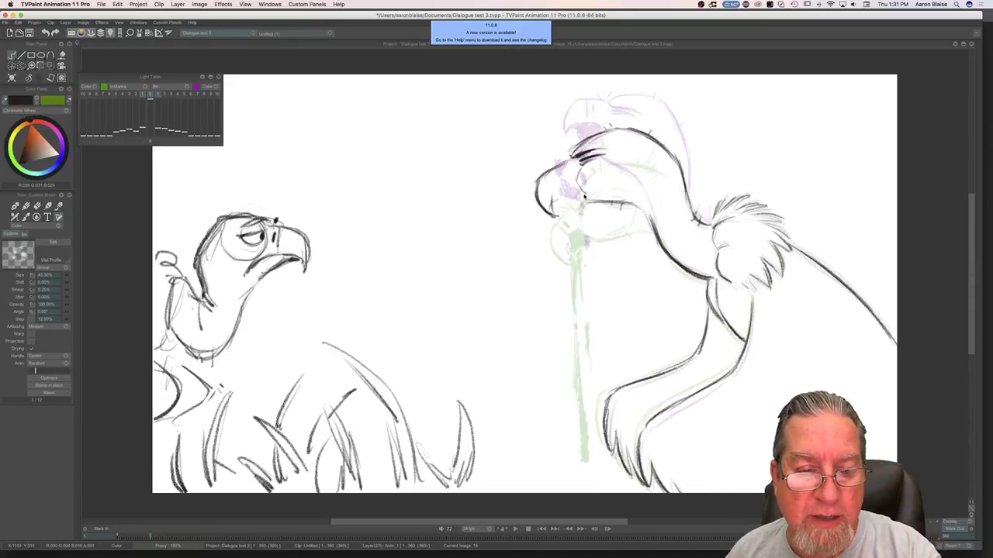
{"action": "mouse_move", "coordinate": [607, 156]}
{"action": "left_mouse_down"}
{"action": "mouse_move", "coordinate": [619, 155]}
{"action": "mouse_move", "coordinate": [643, 193]}
{"action": "mouse_move", "coordinate": [628, 200]}
{"action": "left_mouse_up"}
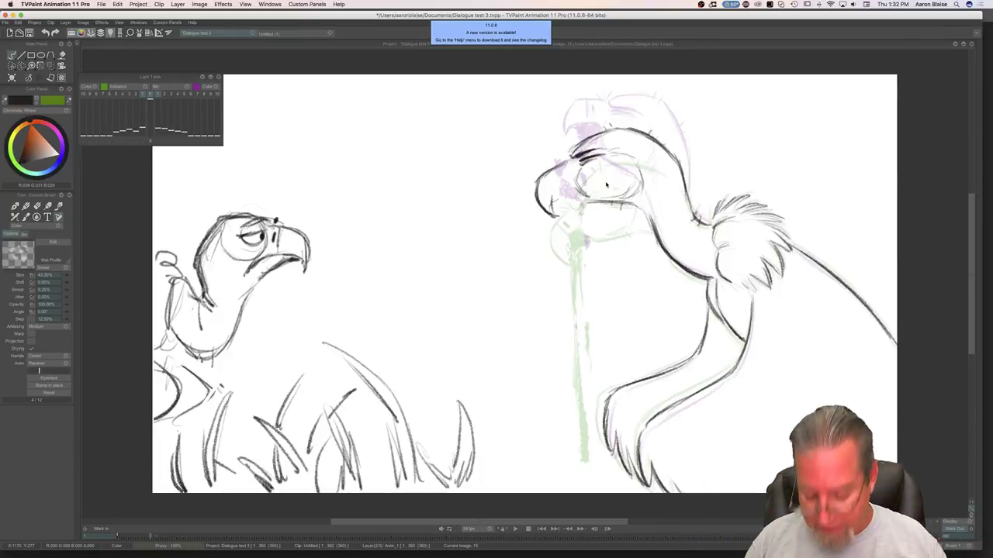
{"action": "key", "text": "Left"}
{"action": "key", "text": "Right"}
{"action": "key", "text": "Left"}
{"action": "key", "text": "Right"}
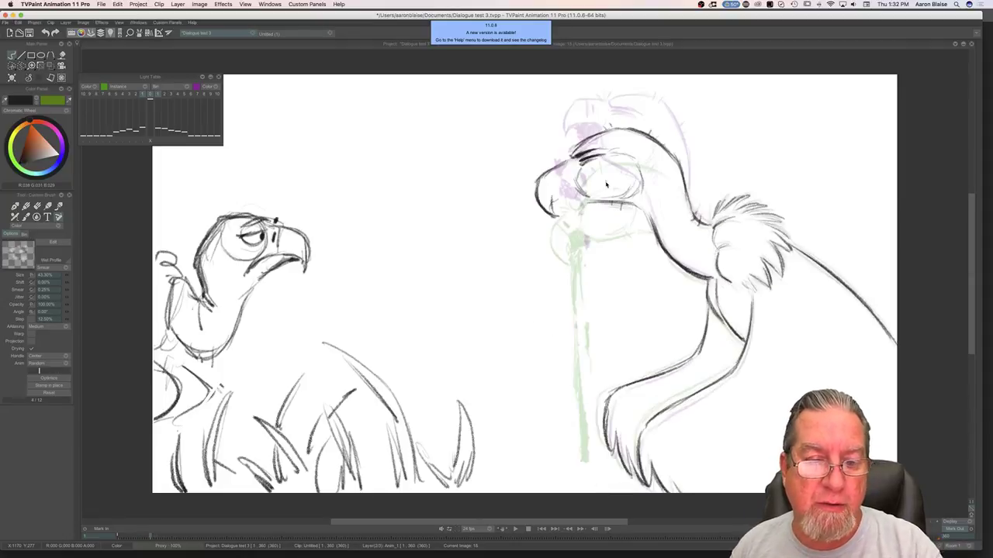
Step: Shade the dark inside of the mouth behind the beak at frame 15 and compare it with the neighbouring drawings
{"action": "left_click_drag", "start_coordinate": [576, 192], "coordinate": [559, 204]}
{"action": "key", "text": "Left"}
{"action": "key", "text": "Right"}
{"action": "key", "text": "Left"}
{"action": "key", "text": "Right"}
{"action": "key", "text": "Tab"}
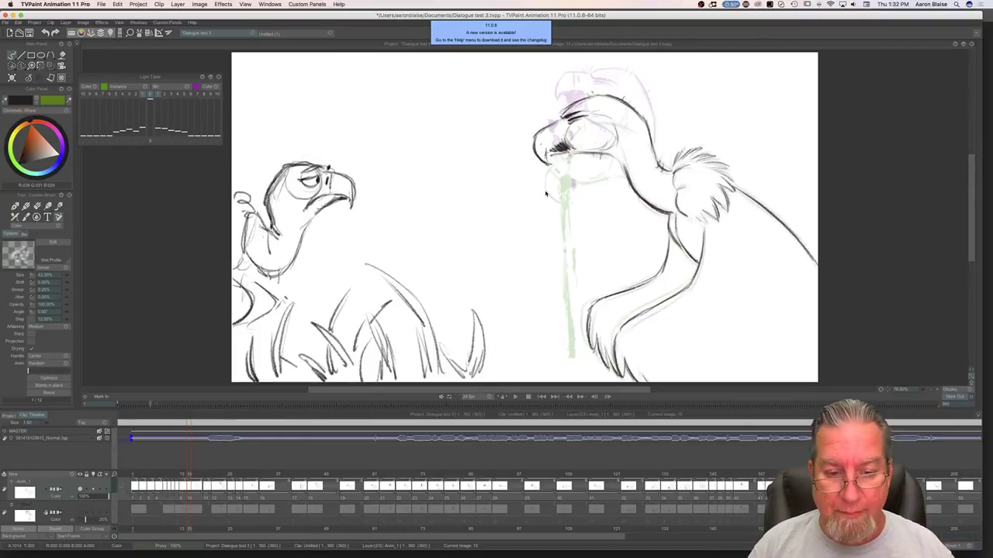
{"action": "key", "text": "Tab"}
{"action": "key", "text": "Left"}
{"action": "key", "text": "Right"}
{"action": "key", "text": "Right"}
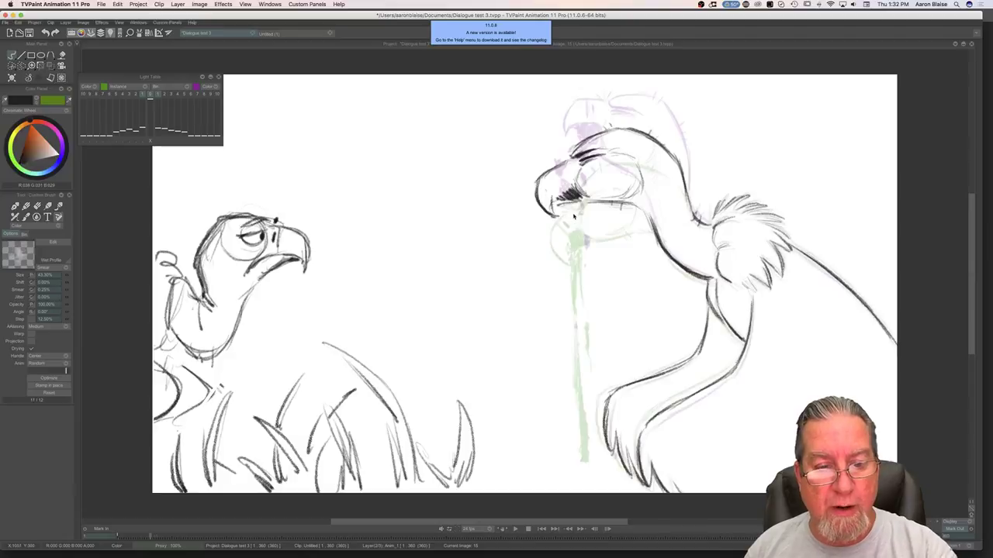
Step: Draw a dark, curving strand with a curled end hanging from the beak at frame 15, and add small specks beside it
{"action": "mouse_move", "coordinate": [571, 207]}
{"action": "left_mouse_down"}
{"action": "mouse_move", "coordinate": [580, 280]}
{"action": "mouse_move", "coordinate": [560, 334]}
{"action": "mouse_move", "coordinate": [550, 327]}
{"action": "mouse_move", "coordinate": [558, 315]}
{"action": "mouse_move", "coordinate": [552, 326]}
{"action": "mouse_move", "coordinate": [565, 330]}
{"action": "mouse_move", "coordinate": [578, 281]}
{"action": "mouse_move", "coordinate": [568, 213]}
{"action": "mouse_move", "coordinate": [557, 206]}
{"action": "mouse_move", "coordinate": [569, 223]}
{"action": "mouse_move", "coordinate": [566, 195]}
{"action": "mouse_move", "coordinate": [555, 206]}
{"action": "left_mouse_up"}
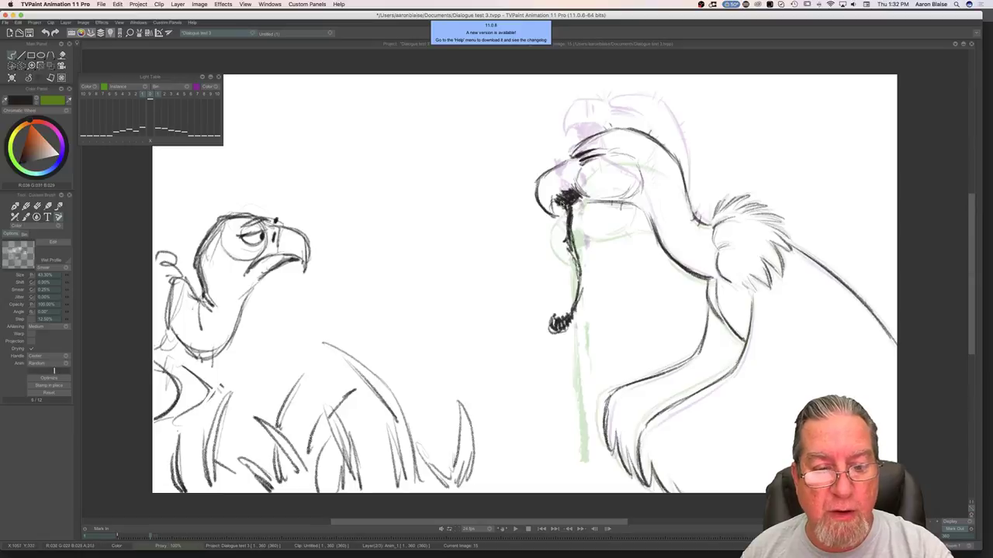
{"action": "mouse_move", "coordinate": [572, 245]}
{"action": "left_mouse_down"}
{"action": "mouse_move", "coordinate": [577, 301]}
{"action": "mouse_move", "coordinate": [575, 263]}
{"action": "mouse_move", "coordinate": [571, 277]}
{"action": "left_mouse_up"}
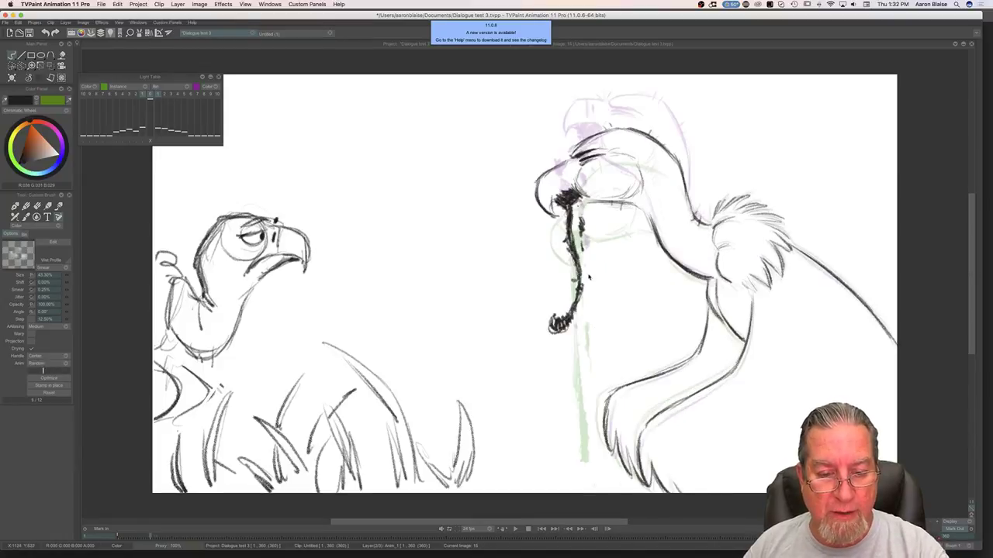
Step: Add falling drops below the curled strand at frame 15 and flip against the neighbouring drawing to check the motion
{"action": "left_click_drag", "start_coordinate": [574, 389], "coordinate": [572, 393]}
{"action": "key", "text": "Left"}
{"action": "key", "text": "Right"}
{"action": "key", "text": "Left"}
{"action": "key", "text": "Right"}
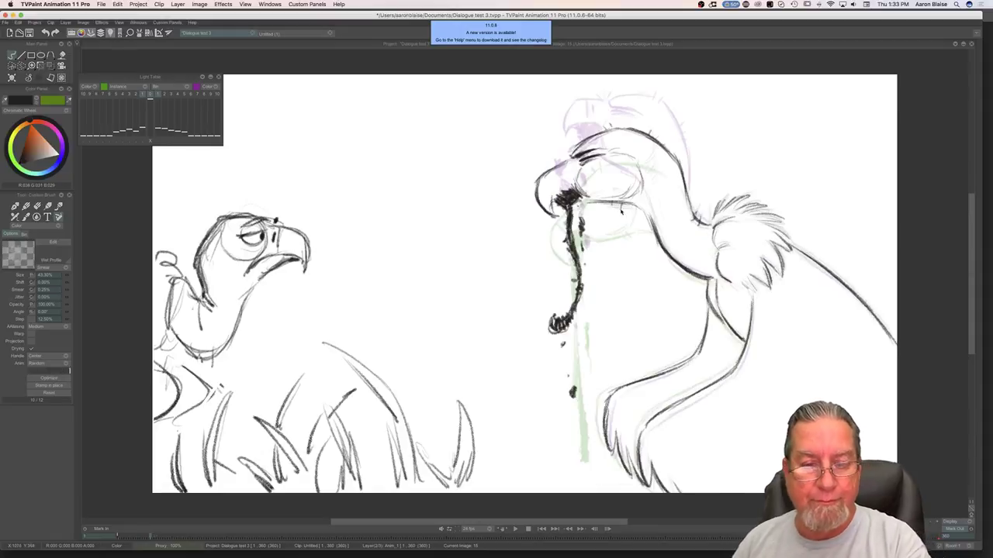
{"action": "key", "text": "Left"}
{"action": "key", "text": "Right"}
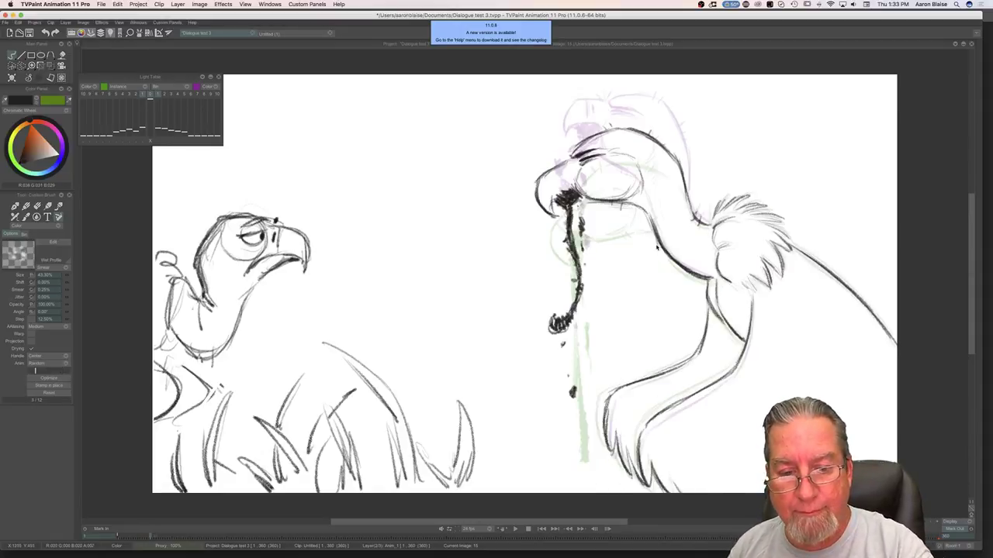
{"action": "key", "text": "Left"}
{"action": "key", "text": "Right"}
{"action": "key", "text": "Left"}
{"action": "key", "text": "Right"}
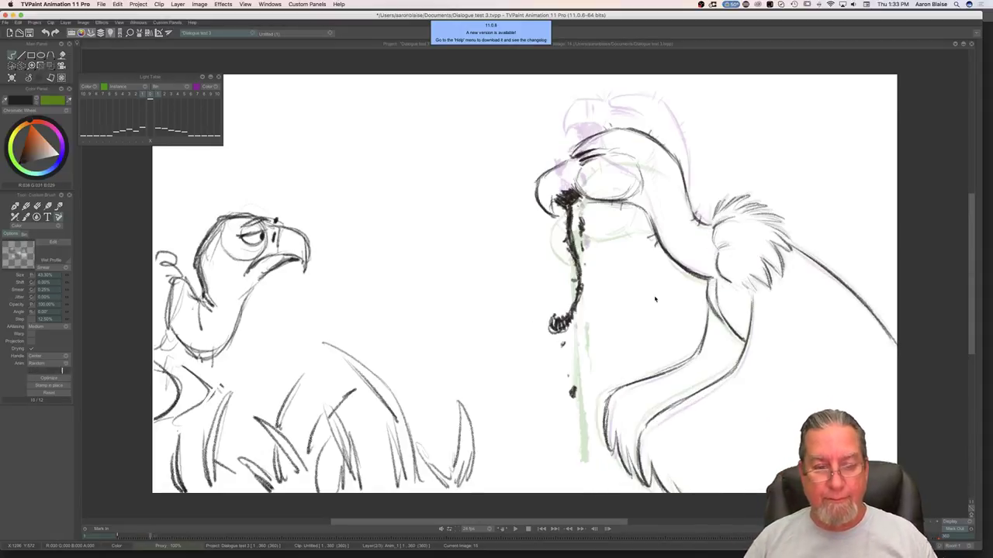
Step: Go to frame 17 on the Anim_1 layer, clear its drawing, and compare it with the previous drawing
{"action": "key", "text": "Tab"}
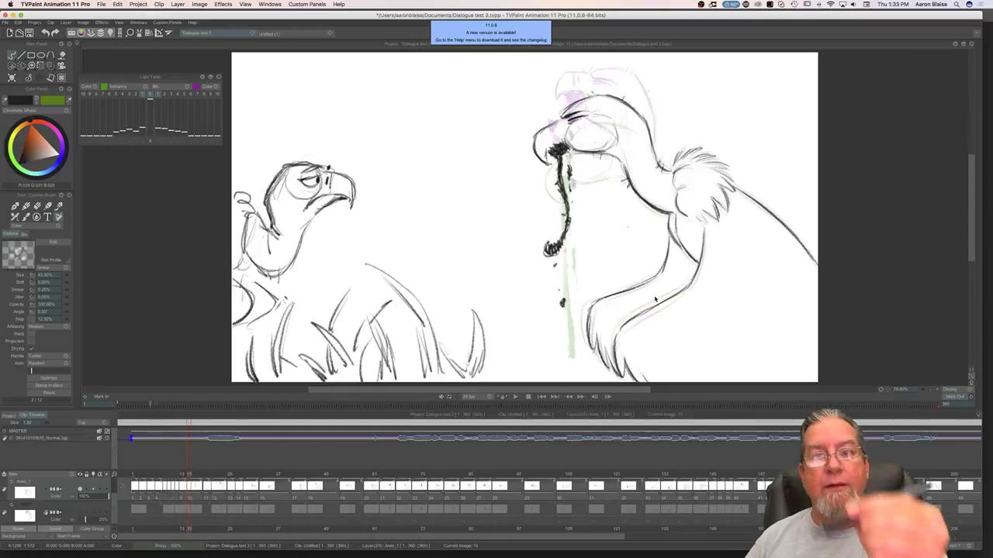
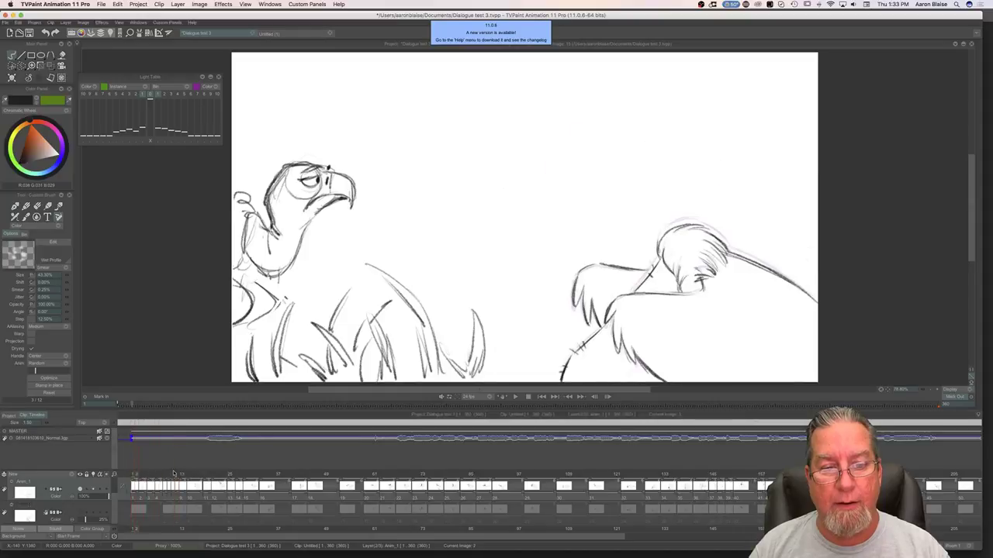
{"action": "mouse_move", "coordinate": [204, 474]}
{"action": "left_mouse_down"}
{"action": "mouse_move", "coordinate": [146, 475]}
{"action": "mouse_move", "coordinate": [216, 475]}
{"action": "mouse_move", "coordinate": [144, 476]}
{"action": "mouse_move", "coordinate": [232, 477]}
{"action": "mouse_move", "coordinate": [146, 480]}
{"action": "mouse_move", "coordinate": [199, 484]}
{"action": "left_mouse_up"}
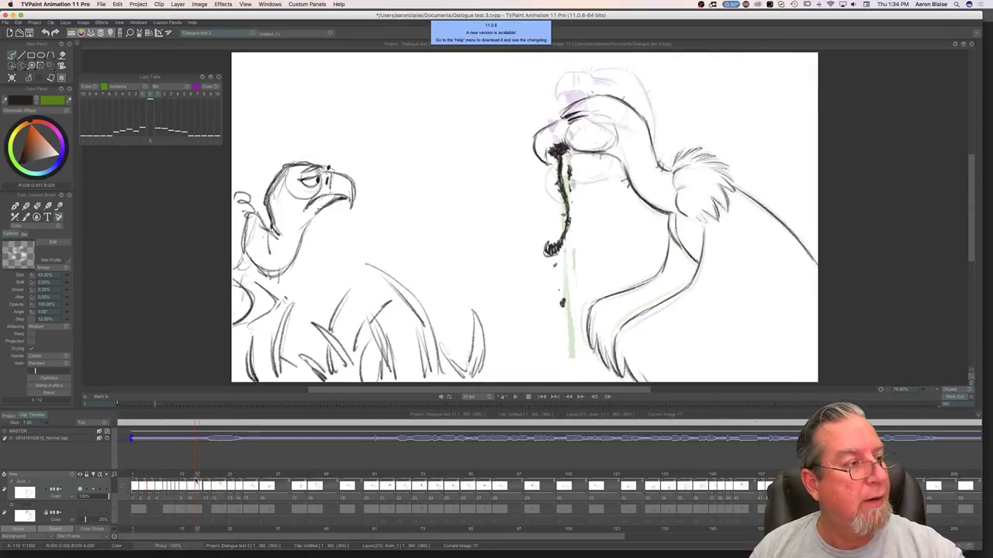
{"action": "left_click", "coordinate": [11, 78]}
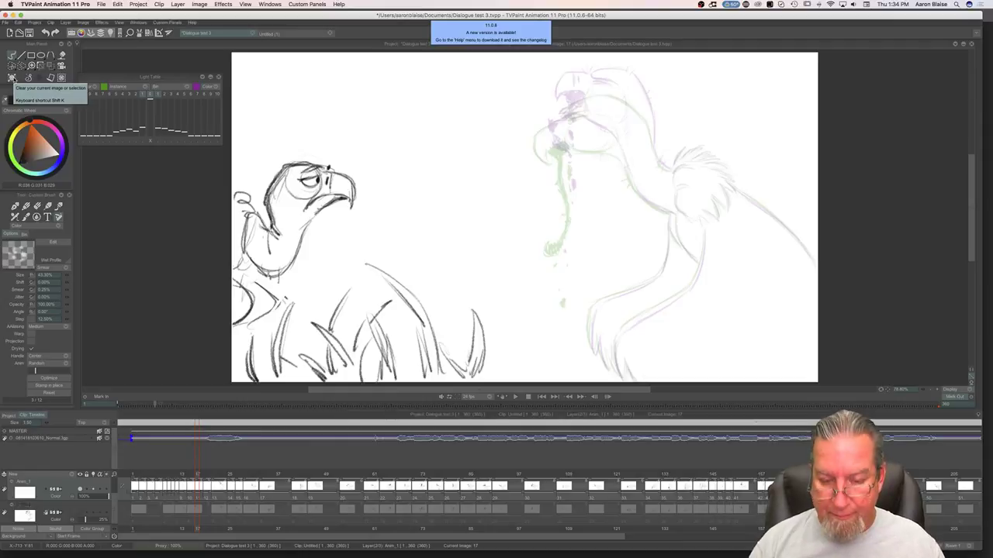
{"action": "key", "text": "Tab"}
{"action": "key", "text": "Left"}
{"action": "key", "text": "Right"}
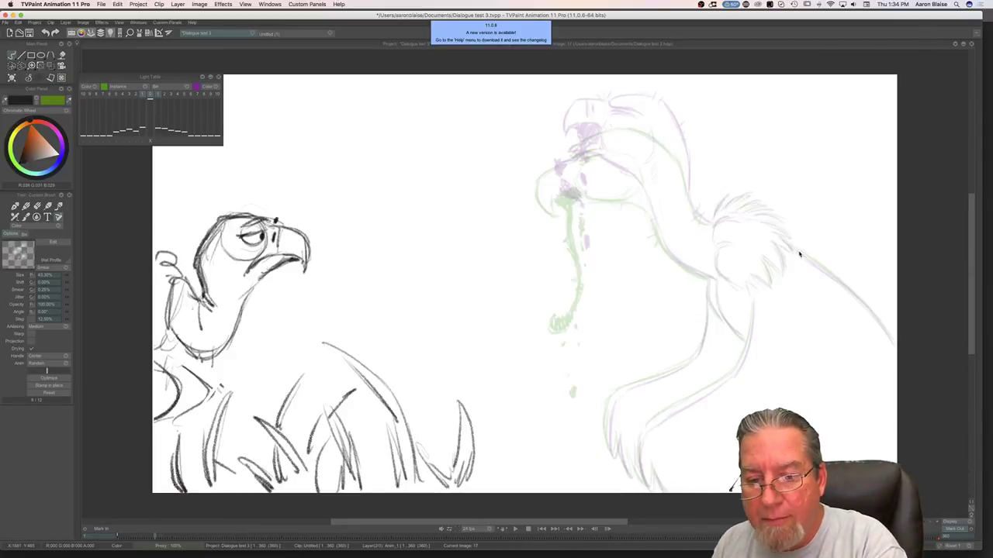
Step: Draw the right vulture's back line and the upper feathers of its neck ruff at frame 17, checking the previous drawing
{"action": "mouse_move", "coordinate": [789, 246]}
{"action": "left_mouse_down"}
{"action": "mouse_move", "coordinate": [892, 340]}
{"action": "mouse_move", "coordinate": [785, 244]}
{"action": "left_mouse_up"}
{"action": "key", "text": "Left"}
{"action": "key", "text": "Right"}
{"action": "mouse_move", "coordinate": [712, 220]}
{"action": "left_mouse_down"}
{"action": "mouse_move", "coordinate": [750, 200]}
{"action": "mouse_move", "coordinate": [770, 210]}
{"action": "mouse_move", "coordinate": [752, 217]}
{"action": "mouse_move", "coordinate": [781, 226]}
{"action": "mouse_move", "coordinate": [772, 225]}
{"action": "mouse_move", "coordinate": [772, 288]}
{"action": "mouse_move", "coordinate": [794, 229]}
{"action": "left_mouse_up"}
{"action": "key", "text": "Left"}
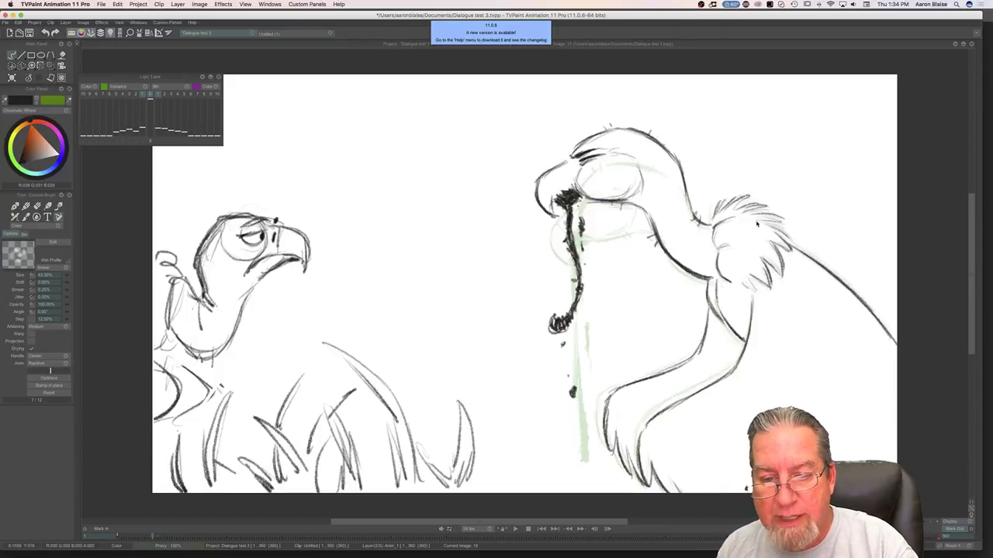
{"action": "key", "text": "Right"}
{"action": "key", "text": "Left"}
{"action": "key", "text": "Right"}
Step: Draw the front edge of the neck ruff and the short curved lines beneath it at frame 17
{"action": "mouse_move", "coordinate": [715, 227]}
{"action": "left_mouse_down"}
{"action": "mouse_move", "coordinate": [718, 250]}
{"action": "mouse_move", "coordinate": [733, 245]}
{"action": "mouse_move", "coordinate": [717, 255]}
{"action": "mouse_move", "coordinate": [735, 286]}
{"action": "mouse_move", "coordinate": [716, 288]}
{"action": "mouse_move", "coordinate": [743, 337]}
{"action": "left_mouse_up"}
{"action": "left_click_drag", "start_coordinate": [707, 279], "coordinate": [727, 326]}
{"action": "key", "text": "Left"}
{"action": "key", "text": "Right"}
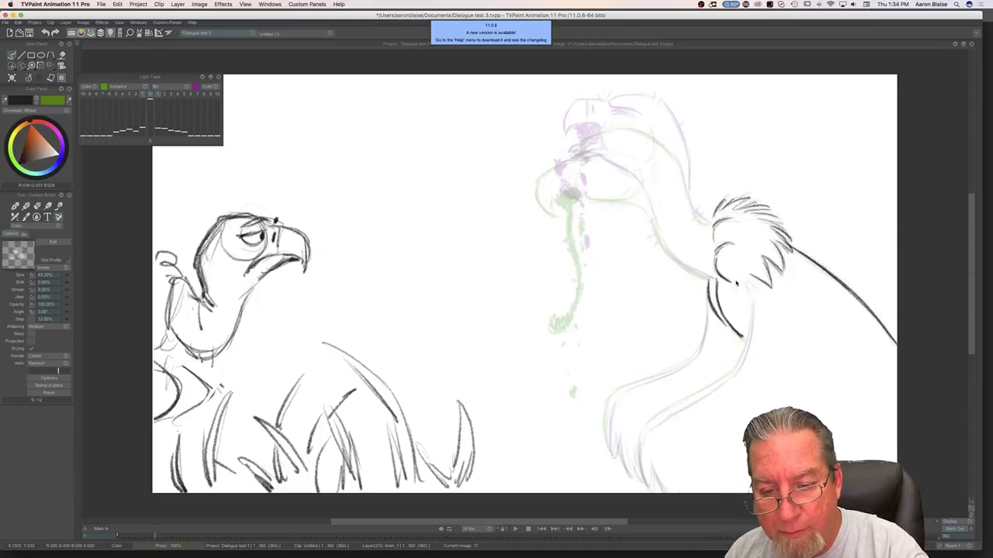
Step: Draw the ruff's lower feathers and the wing's lower contour down to the feather tips at frame 17
{"action": "key", "text": "Left"}
{"action": "left_click_drag", "start_coordinate": [746, 280], "coordinate": [746, 356]}
{"action": "key", "text": "Right"}
{"action": "left_click_drag", "start_coordinate": [752, 300], "coordinate": [734, 371]}
{"action": "mouse_move", "coordinate": [697, 399]}
{"action": "left_mouse_down"}
{"action": "mouse_move", "coordinate": [640, 436]}
{"action": "mouse_move", "coordinate": [644, 477]}
{"action": "mouse_move", "coordinate": [658, 491]}
{"action": "left_mouse_up"}
{"action": "key", "text": "Left"}
{"action": "key", "text": "Right"}
{"action": "key", "text": "Left"}
{"action": "key", "text": "Right"}
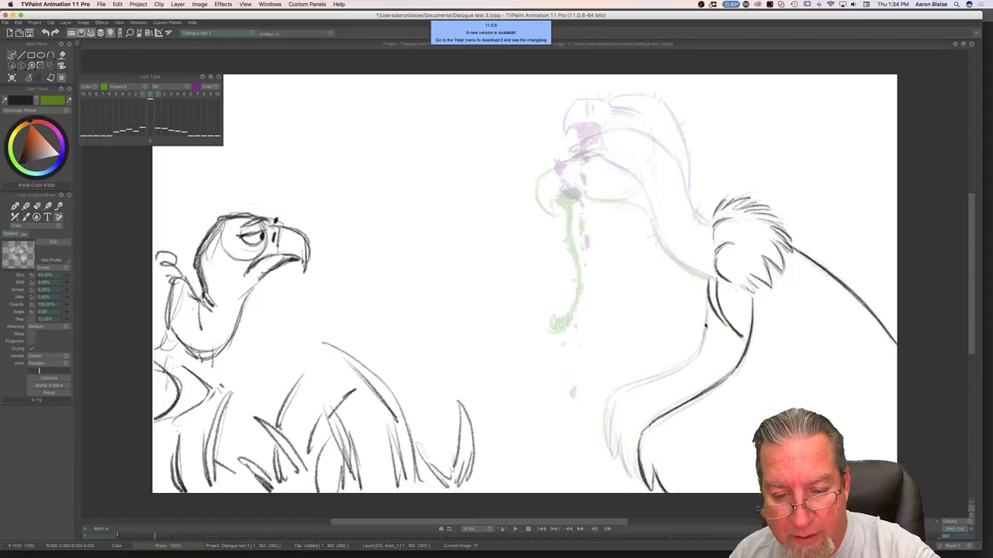
Step: Draw the wing's upper contour and remaining feather tips at frame 17, then compare them with the previous drawing
{"action": "mouse_move", "coordinate": [705, 324]}
{"action": "left_mouse_down"}
{"action": "mouse_move", "coordinate": [693, 361]}
{"action": "mouse_move", "coordinate": [613, 393]}
{"action": "mouse_move", "coordinate": [610, 450]}
{"action": "mouse_move", "coordinate": [618, 460]}
{"action": "mouse_move", "coordinate": [620, 442]}
{"action": "mouse_move", "coordinate": [630, 481]}
{"action": "left_mouse_up"}
{"action": "mouse_move", "coordinate": [627, 447]}
{"action": "left_mouse_down"}
{"action": "mouse_move", "coordinate": [633, 478]}
{"action": "mouse_move", "coordinate": [651, 496]}
{"action": "left_mouse_up"}
{"action": "key", "text": "Left"}
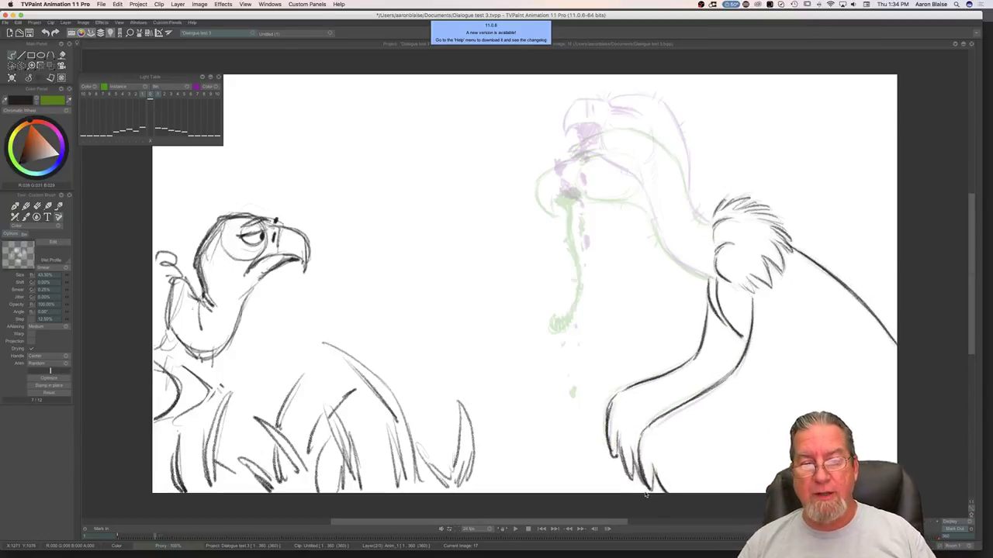
{"action": "key", "text": "Right"}
{"action": "key", "text": "Left"}
{"action": "key", "text": "Right"}
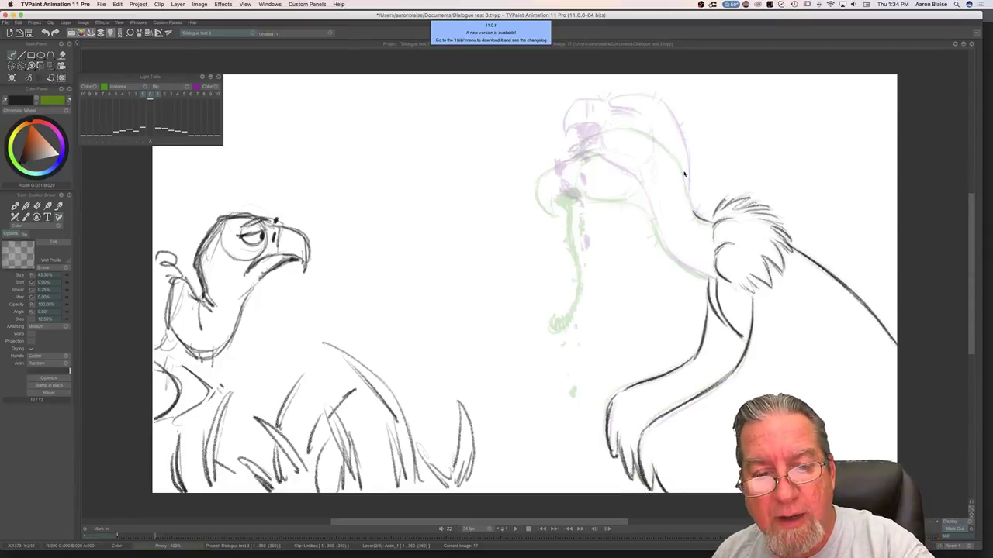
Step: Draw the back of the neck and the top of the head at frame 17, flipping against the previous drawing
{"action": "mouse_move", "coordinate": [684, 155]}
{"action": "left_mouse_down"}
{"action": "mouse_move", "coordinate": [686, 181]}
{"action": "mouse_move", "coordinate": [652, 107]}
{"action": "mouse_move", "coordinate": [686, 172]}
{"action": "mouse_move", "coordinate": [702, 221]}
{"action": "left_mouse_up"}
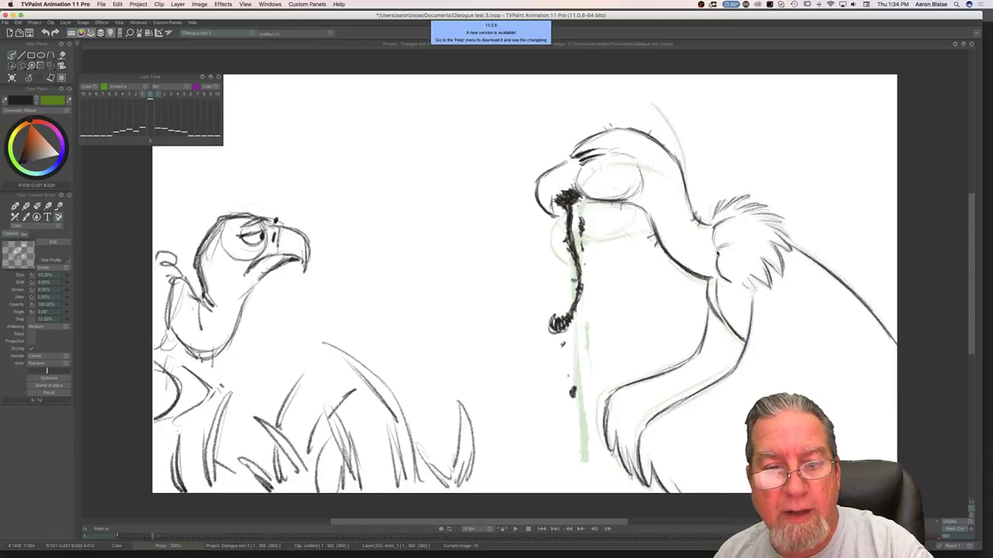
{"action": "mouse_move", "coordinate": [646, 108]}
{"action": "left_mouse_down"}
{"action": "mouse_move", "coordinate": [605, 114]}
{"action": "mouse_move", "coordinate": [662, 115]}
{"action": "mouse_move", "coordinate": [681, 148]}
{"action": "mouse_move", "coordinate": [687, 179]}
{"action": "left_mouse_up"}
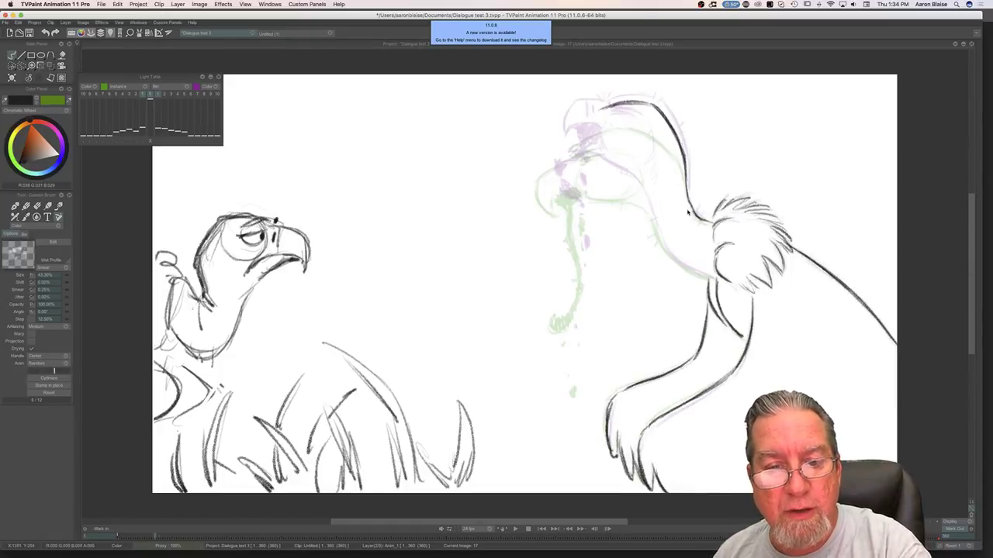
{"action": "key", "text": "Left"}
{"action": "key", "text": "Right"}
{"action": "key", "text": "Left"}
{"action": "key", "text": "Right"}
{"action": "key", "text": "Left"}
{"action": "key", "text": "Right"}
{"action": "key", "text": "Left"}
{"action": "key", "text": "Right"}
Step: Draw the throat line from the jaw to the ruff at frame 17 with small neck bristles, checking the previous drawing
{"action": "mouse_move", "coordinate": [595, 171]}
{"action": "left_mouse_down"}
{"action": "mouse_move", "coordinate": [627, 179]}
{"action": "mouse_move", "coordinate": [619, 177]}
{"action": "mouse_move", "coordinate": [652, 223]}
{"action": "mouse_move", "coordinate": [652, 212]}
{"action": "mouse_move", "coordinate": [677, 263]}
{"action": "mouse_move", "coordinate": [697, 273]}
{"action": "mouse_move", "coordinate": [672, 258]}
{"action": "mouse_move", "coordinate": [714, 282]}
{"action": "left_mouse_up"}
{"action": "key", "text": "Left"}
{"action": "key", "text": "Right"}
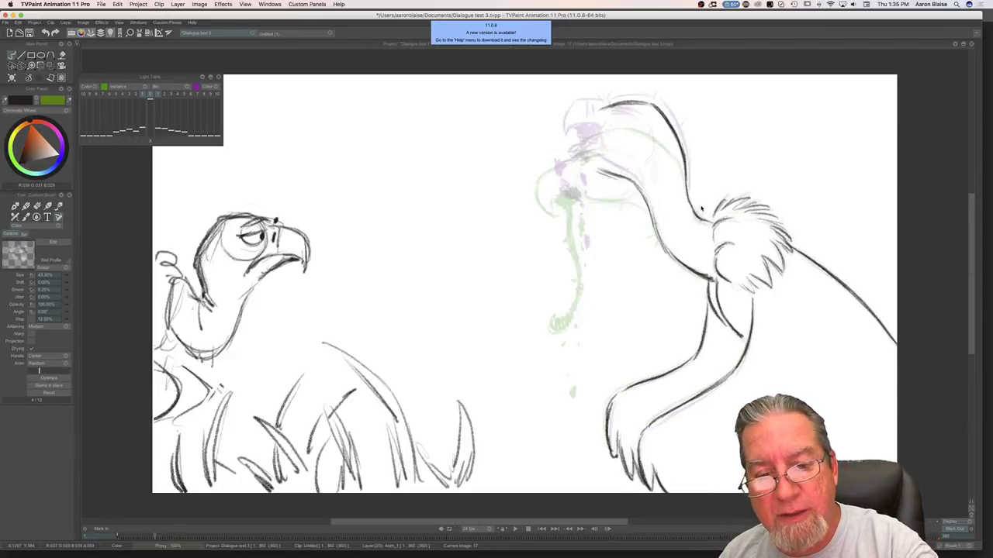
{"action": "key", "text": "Left"}
{"action": "key", "text": "Right"}
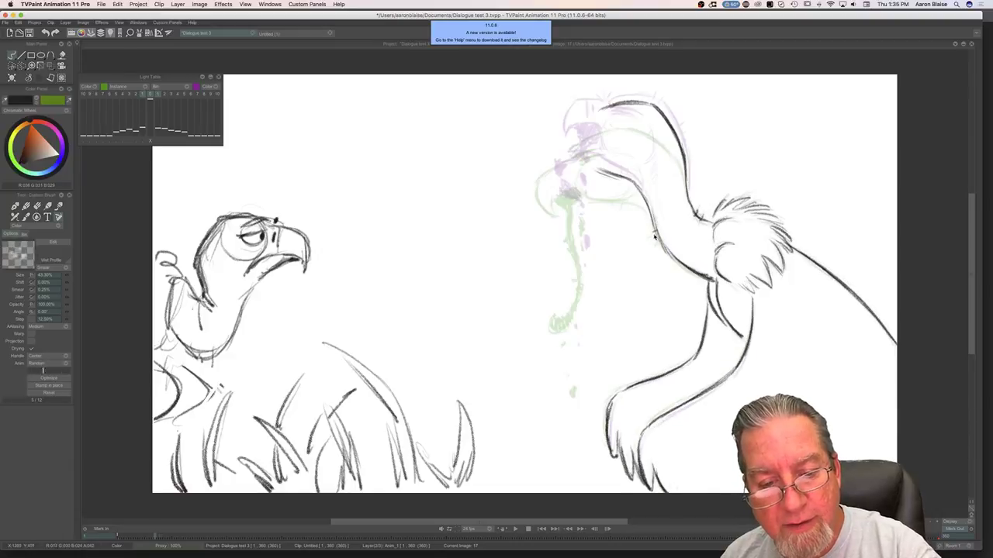
{"action": "key", "text": "Left"}
{"action": "key", "text": "Right"}
{"action": "key", "text": "Left"}
{"action": "key", "text": "Right"}
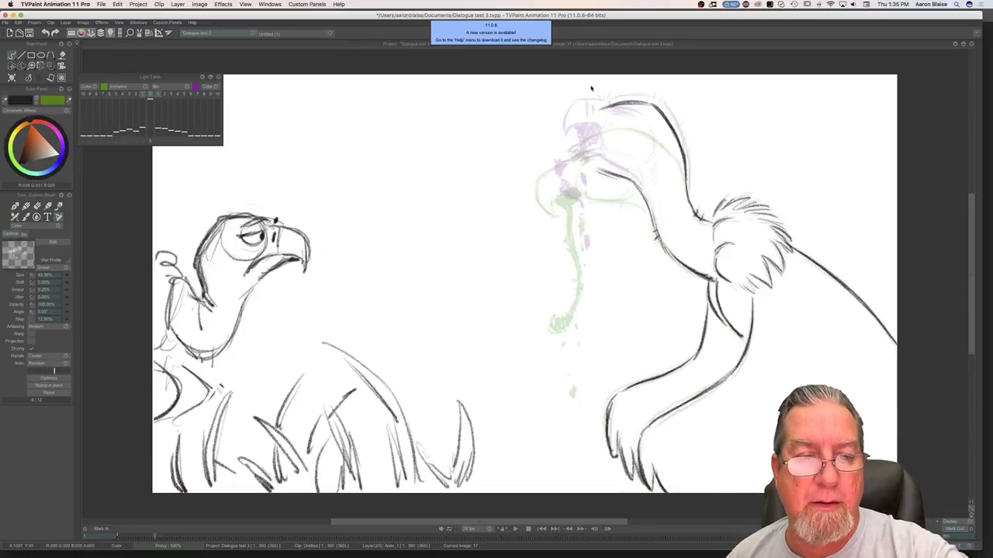
Step: Draw the upper beak's top line and hooked tip at frame 17, save the project, and flip against the neighbouring drawings
{"action": "mouse_move", "coordinate": [574, 115]}
{"action": "left_mouse_down"}
{"action": "mouse_move", "coordinate": [594, 108]}
{"action": "mouse_move", "coordinate": [564, 114]}
{"action": "left_mouse_up"}
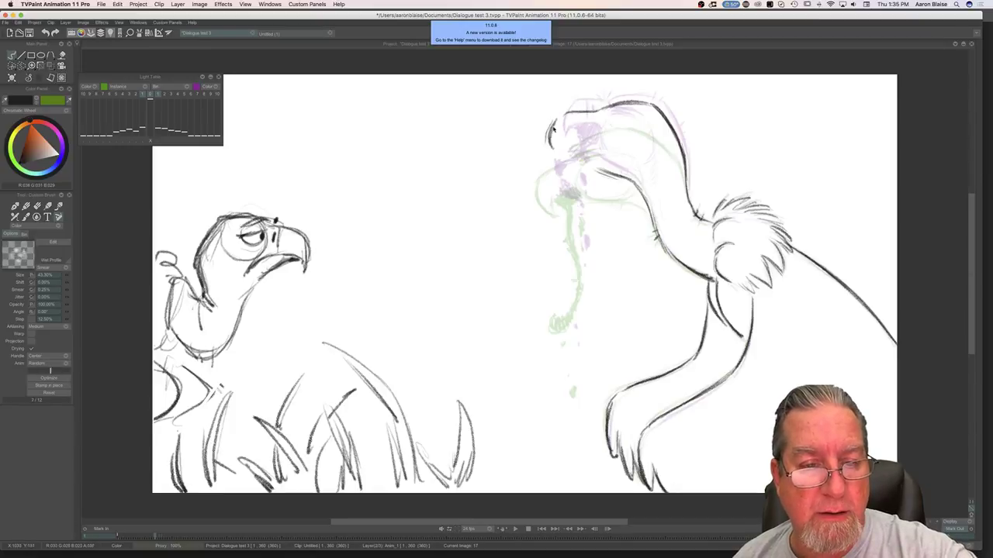
{"action": "key", "text": "Left"}
{"action": "key", "text": "Right"}
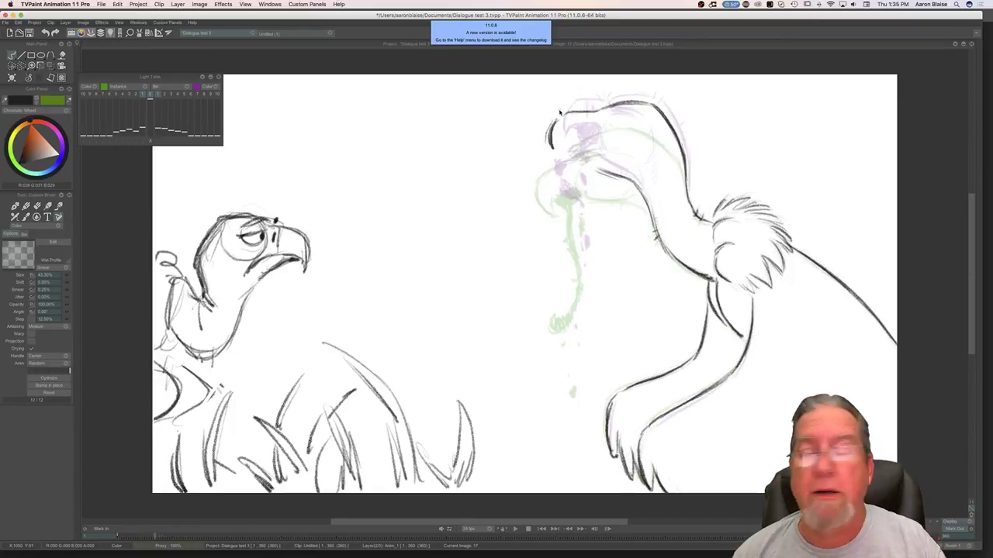
{"action": "key", "text": "super+s"}
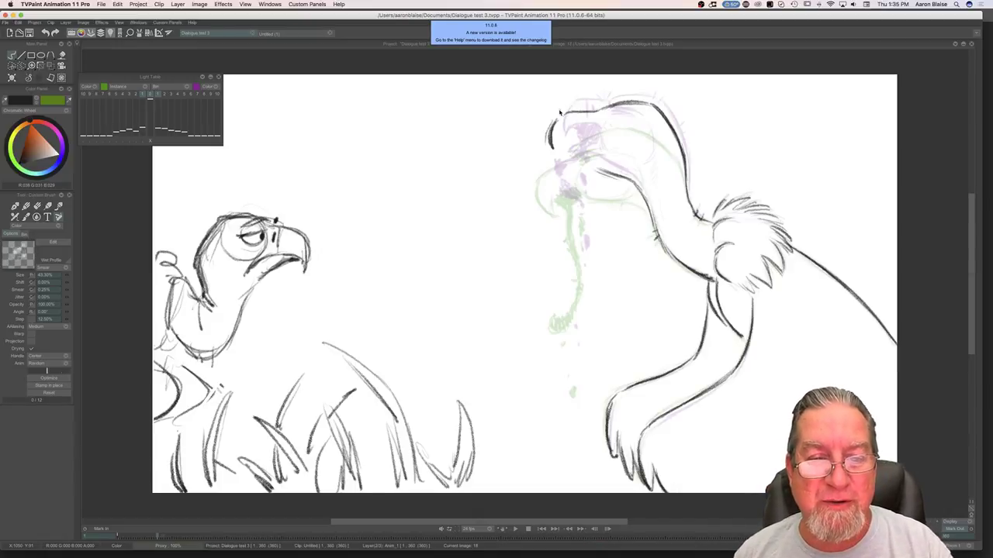
{"action": "key", "text": "Left"}
{"action": "key", "text": "Right"}
{"action": "key", "text": "Left"}
{"action": "key", "text": "Right"}
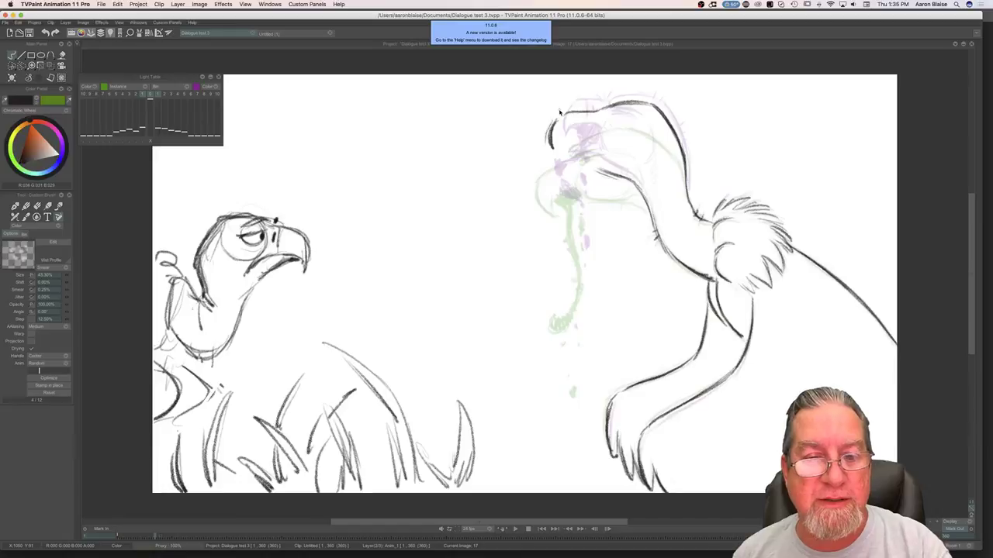
{"action": "key", "text": "Left"}
{"action": "key", "text": "Right"}
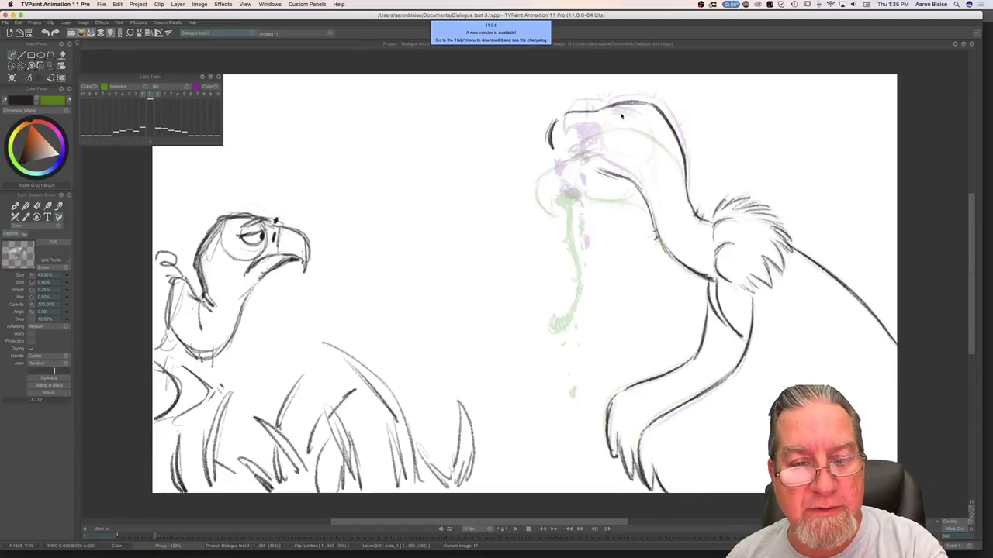
Step: Draw dark brow wrinkles and the rear curve of the eye at frame 17, using the previous drawing as reference
{"action": "left_click_drag", "start_coordinate": [626, 117], "coordinate": [600, 111]}
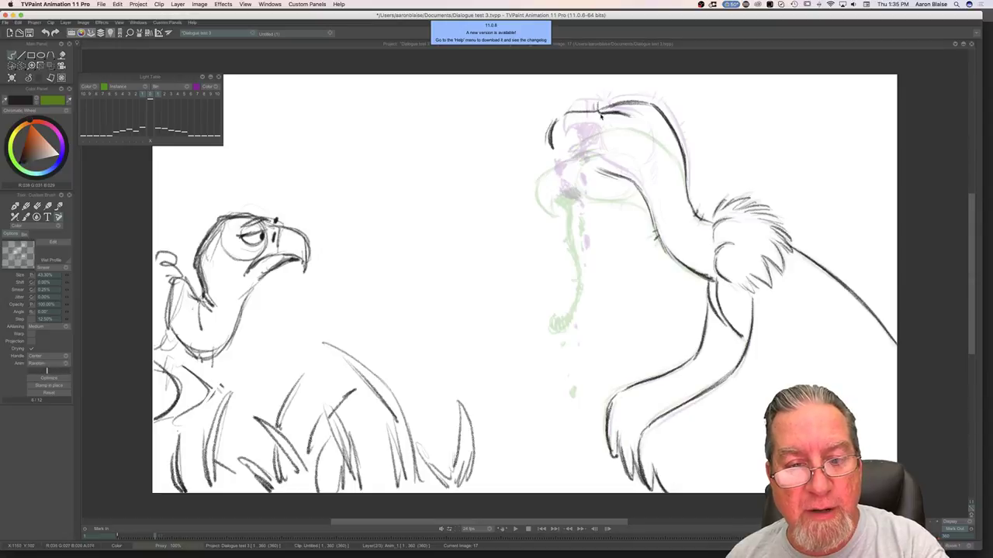
{"action": "key", "text": "Left"}
{"action": "key", "text": "Right"}
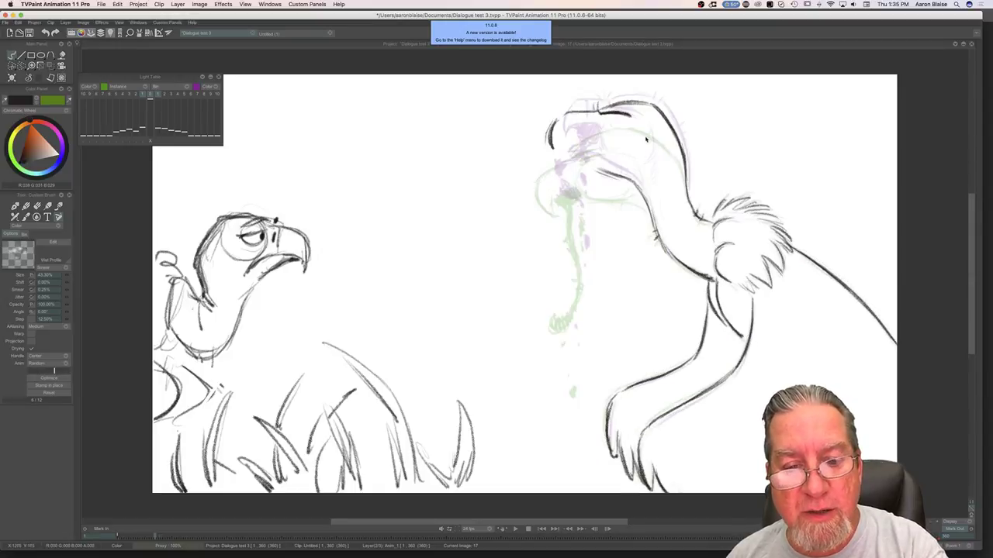
{"action": "key", "text": "Left"}
{"action": "key", "text": "Right"}
{"action": "left_click_drag", "start_coordinate": [616, 117], "coordinate": [602, 120]}
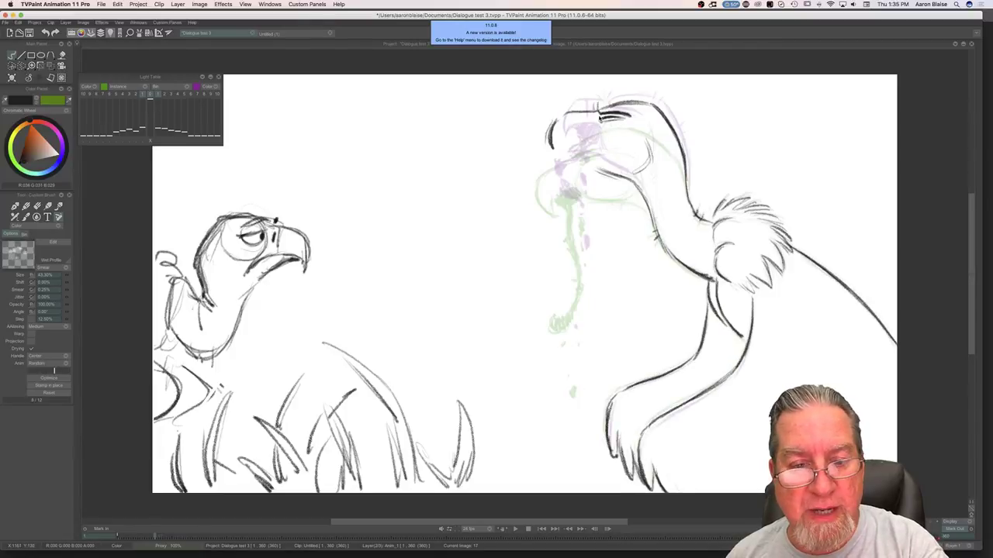
{"action": "key", "text": "Left"}
{"action": "key", "text": "Right"}
Step: Complete the large round eye's outline at frame 17 and check it against the previous drawing
{"action": "left_click_drag", "start_coordinate": [596, 140], "coordinate": [606, 165]}
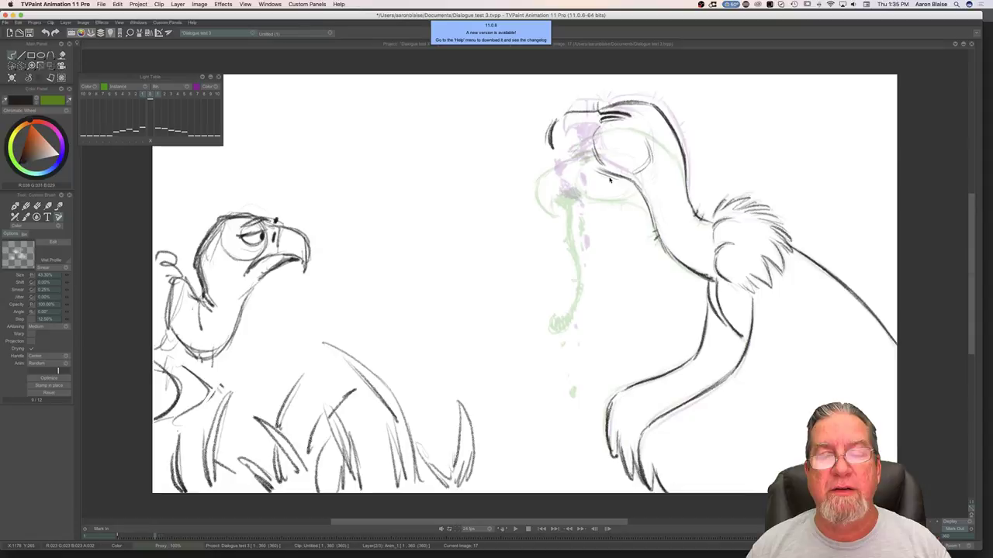
{"action": "key", "text": "Left"}
{"action": "key", "text": "Right"}
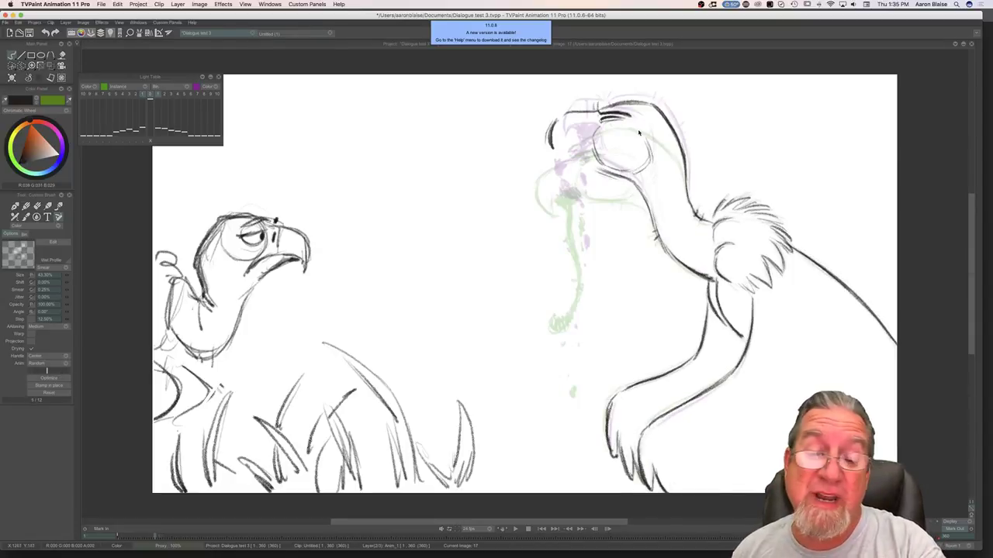
{"action": "key", "text": "Left"}
{"action": "key", "text": "Right"}
{"action": "key", "text": "Left"}
{"action": "key", "text": "Right"}
{"action": "key", "text": "Left"}
{"action": "key", "text": "Right"}
{"action": "key", "text": "Left"}
{"action": "key", "text": "Right"}
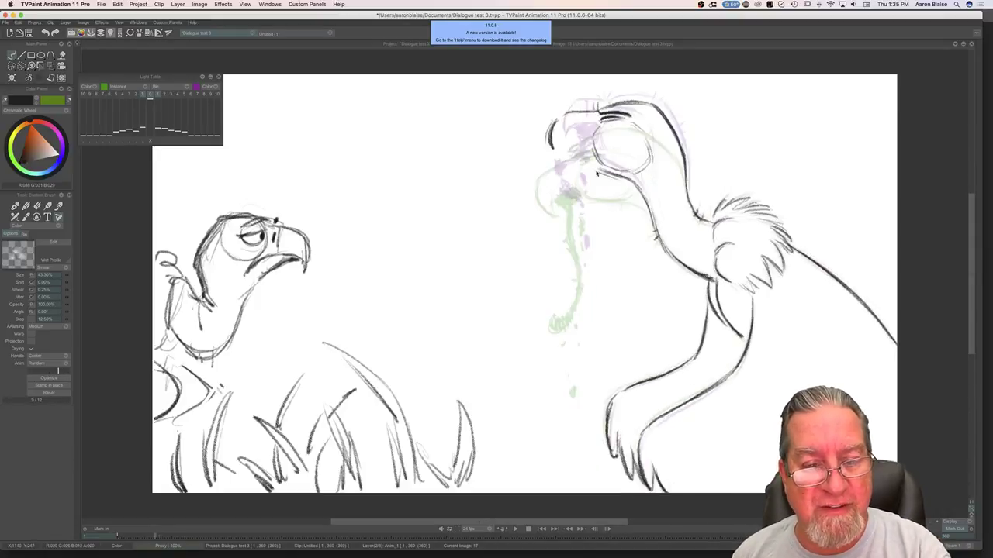
Step: Draw the lower beak, the upper beak's inner edge and the nostril at frame 17
{"action": "left_click_drag", "start_coordinate": [572, 169], "coordinate": [597, 177]}
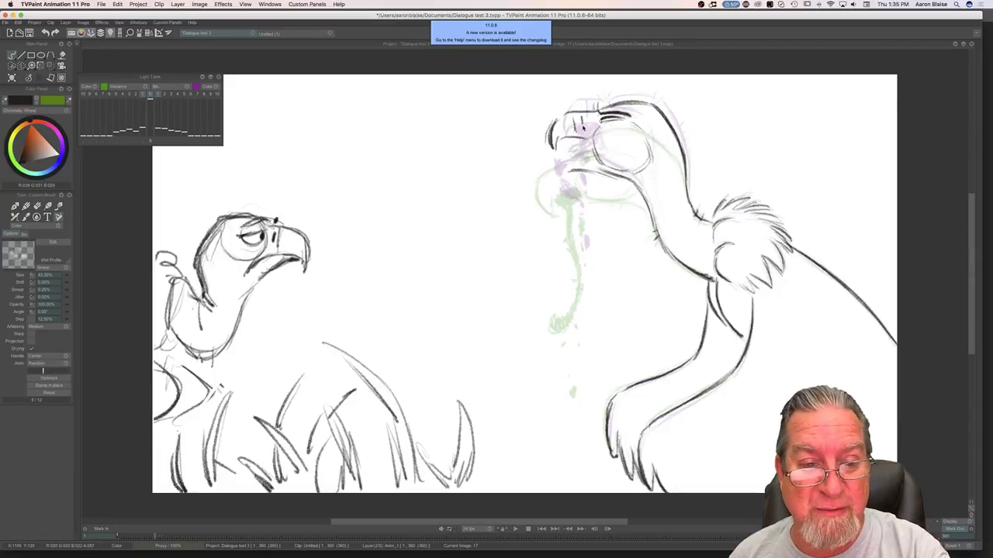
{"action": "key", "text": "Left"}
{"action": "key", "text": "Right"}
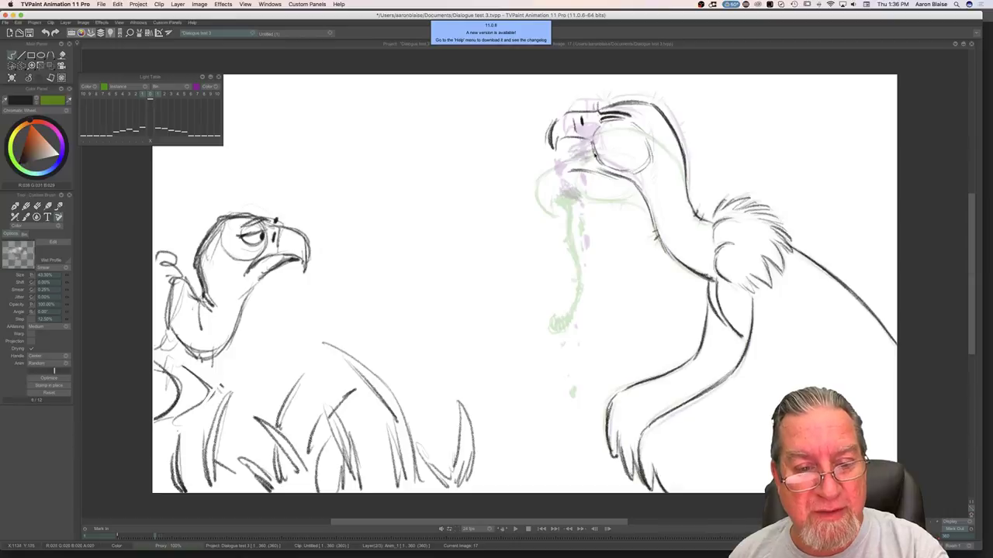
Step: Shade the dark inside of the mouth at frame 17 and compare it with the previous drawing
{"action": "mouse_move", "coordinate": [580, 149]}
{"action": "left_mouse_down"}
{"action": "mouse_move", "coordinate": [591, 152]}
{"action": "mouse_move", "coordinate": [580, 155]}
{"action": "left_mouse_up"}
{"action": "key", "text": "Left"}
{"action": "key", "text": "Right"}
{"action": "key", "text": "Left"}
{"action": "key", "text": "Right"}
{"action": "key", "text": "Left"}
{"action": "key", "text": "Right"}
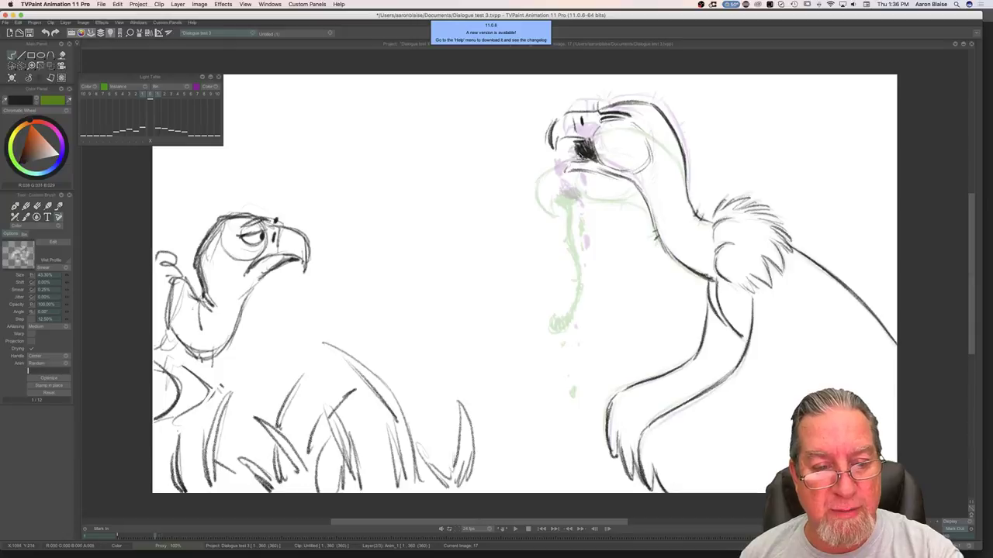
{"action": "key", "text": "Left"}
{"action": "key", "text": "Right"}
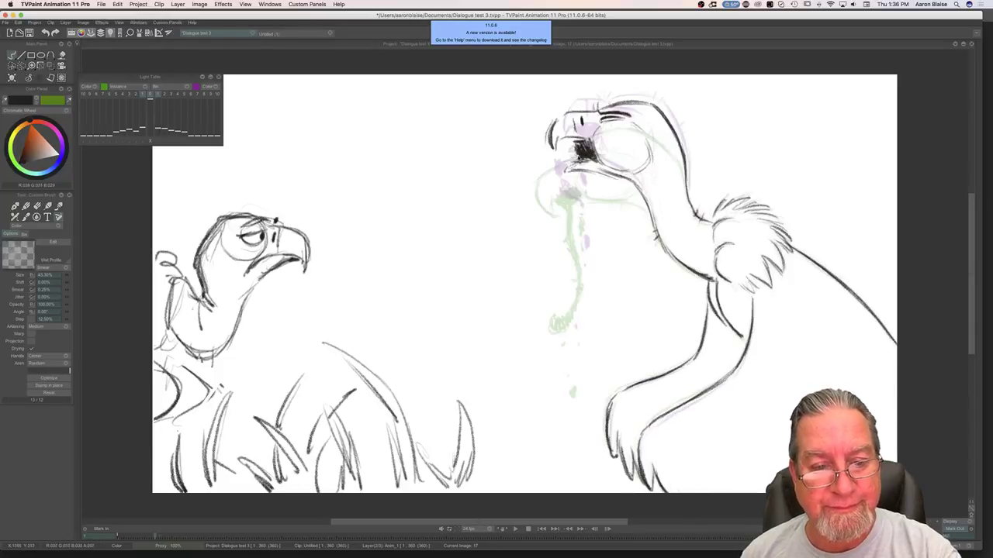
Step: Draw a dark, curving strand hanging from the lower beak at frame 17, touch up the mouth, and check the previous drawing
{"action": "mouse_move", "coordinate": [564, 183]}
{"action": "left_mouse_down"}
{"action": "mouse_move", "coordinate": [557, 225]}
{"action": "mouse_move", "coordinate": [577, 265]}
{"action": "mouse_move", "coordinate": [550, 194]}
{"action": "left_mouse_up"}
{"action": "mouse_move", "coordinate": [569, 176]}
{"action": "left_mouse_down"}
{"action": "mouse_move", "coordinate": [585, 163]}
{"action": "mouse_move", "coordinate": [596, 179]}
{"action": "left_mouse_up"}
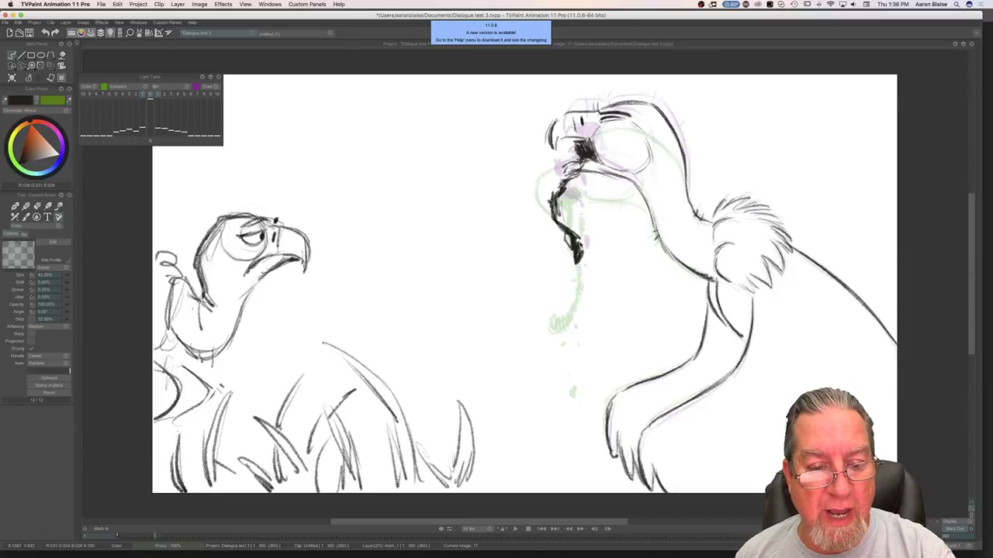
{"action": "key", "text": "Left"}
{"action": "key", "text": "Right"}
{"action": "key", "text": "Left"}
{"action": "key", "text": "Right"}
{"action": "left_click_drag", "start_coordinate": [586, 143], "coordinate": [575, 159]}
{"action": "key", "text": "Left"}
{"action": "key", "text": "Right"}
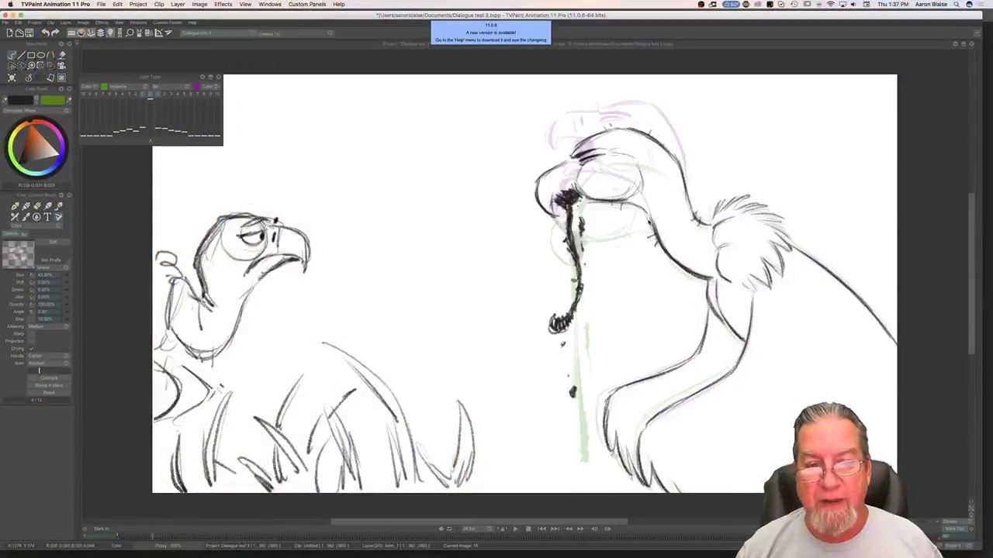
Step: Go to frame 23 on the Anim_1 layer and clear its drawing
{"action": "key", "text": "Right"}
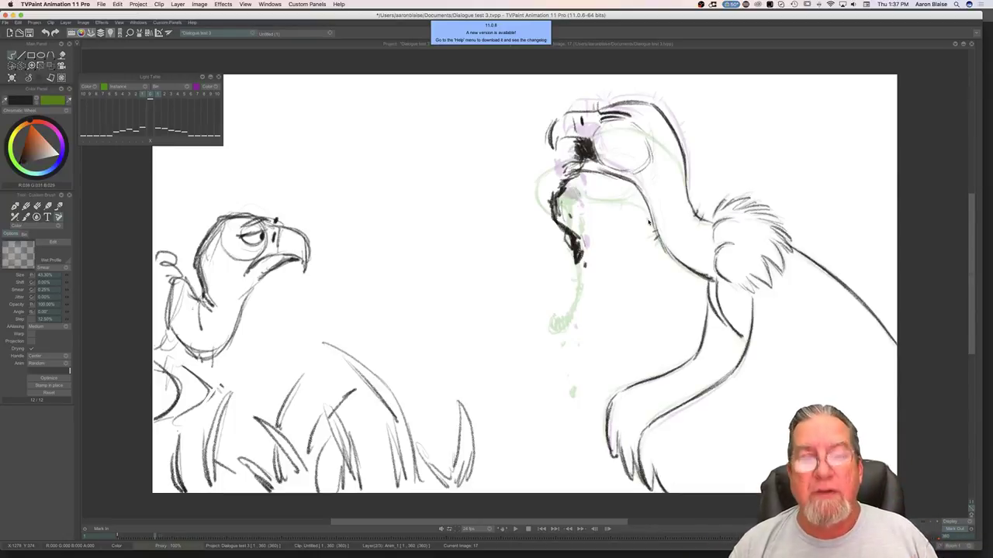
{"action": "key", "text": "Tab"}
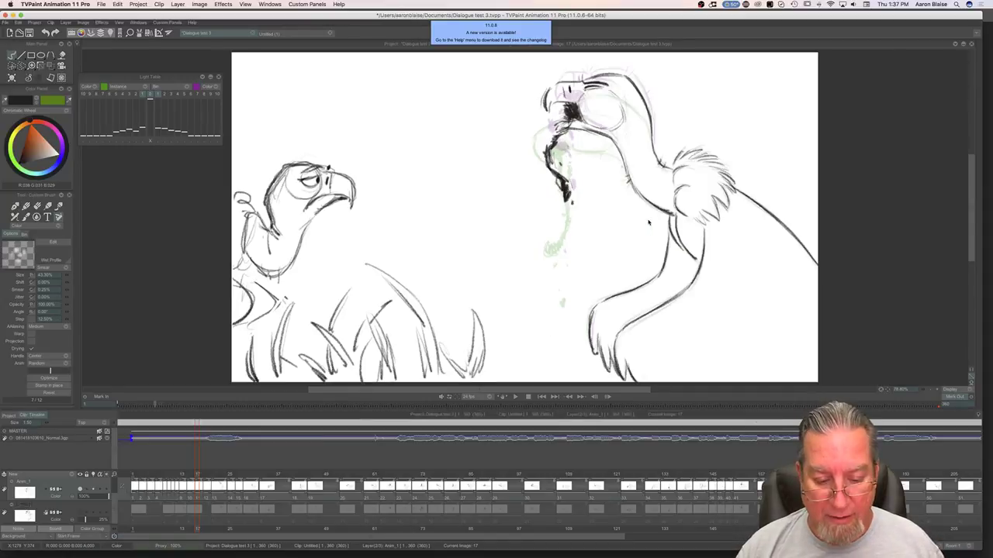
{"action": "mouse_move", "coordinate": [197, 475]}
{"action": "left_mouse_down"}
{"action": "mouse_move", "coordinate": [164, 477]}
{"action": "mouse_move", "coordinate": [208, 479]}
{"action": "mouse_move", "coordinate": [138, 489]}
{"action": "mouse_move", "coordinate": [201, 477]}
{"action": "mouse_move", "coordinate": [226, 484]}
{"action": "mouse_move", "coordinate": [151, 485]}
{"action": "mouse_move", "coordinate": [221, 487]}
{"action": "left_mouse_up"}
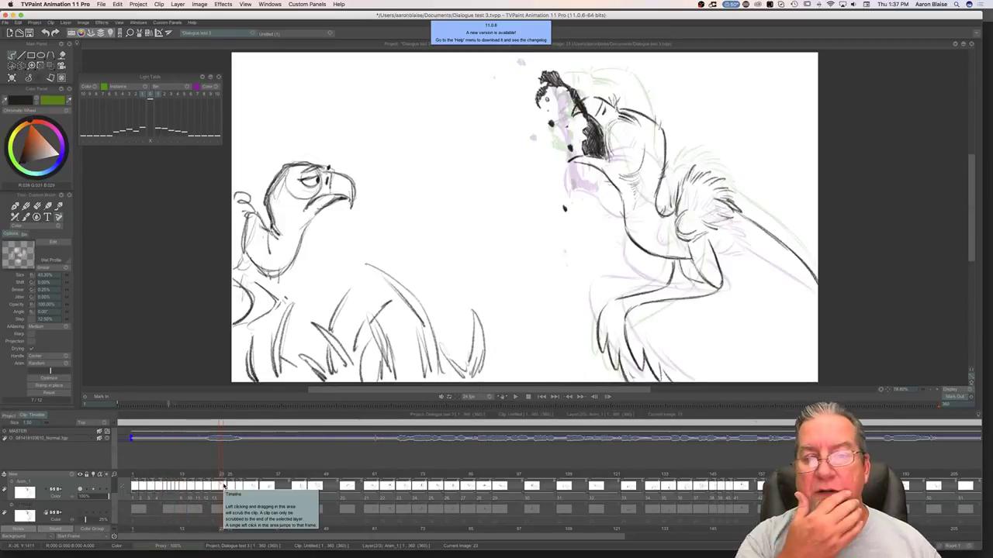
{"action": "left_click", "coordinate": [12, 79]}
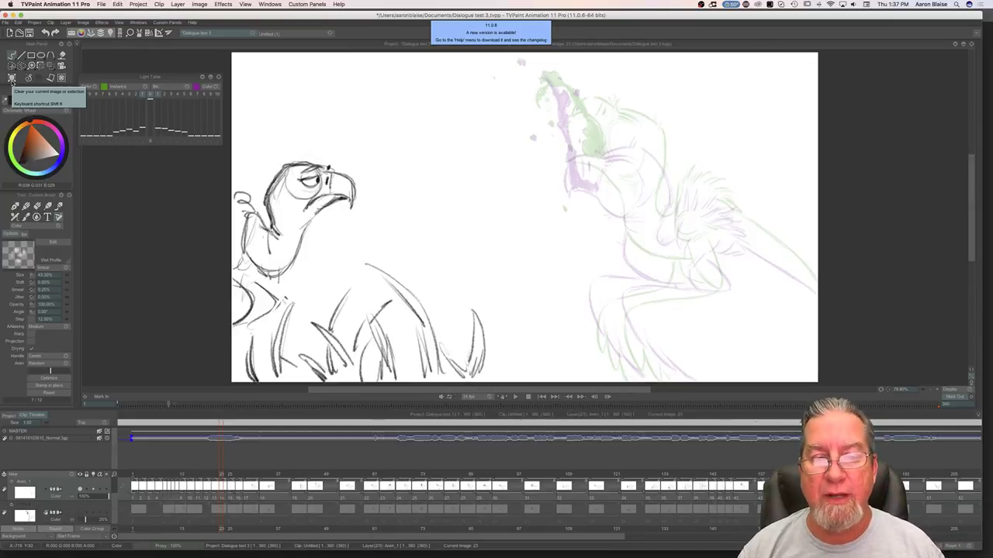
Step: Check the previous drawing and draw the vulture's back line and the ruff's upper feathers at frame 23
{"action": "key", "text": "Tab"}
{"action": "key", "text": "Left"}
{"action": "key", "text": "Right"}
{"action": "key", "text": "Left"}
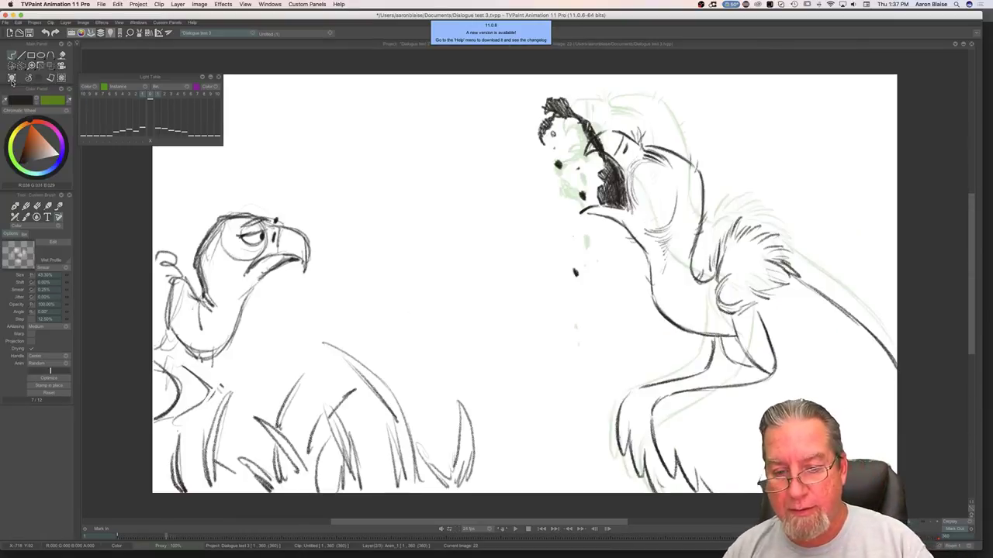
{"action": "key", "text": "Right"}
{"action": "left_click_drag", "start_coordinate": [698, 303], "coordinate": [713, 295]}
{"action": "left_click_drag", "start_coordinate": [797, 297], "coordinate": [896, 373]}
{"action": "mouse_move", "coordinate": [837, 321]}
{"action": "left_mouse_down"}
{"action": "mouse_move", "coordinate": [896, 374]}
{"action": "mouse_move", "coordinate": [786, 290]}
{"action": "left_mouse_up"}
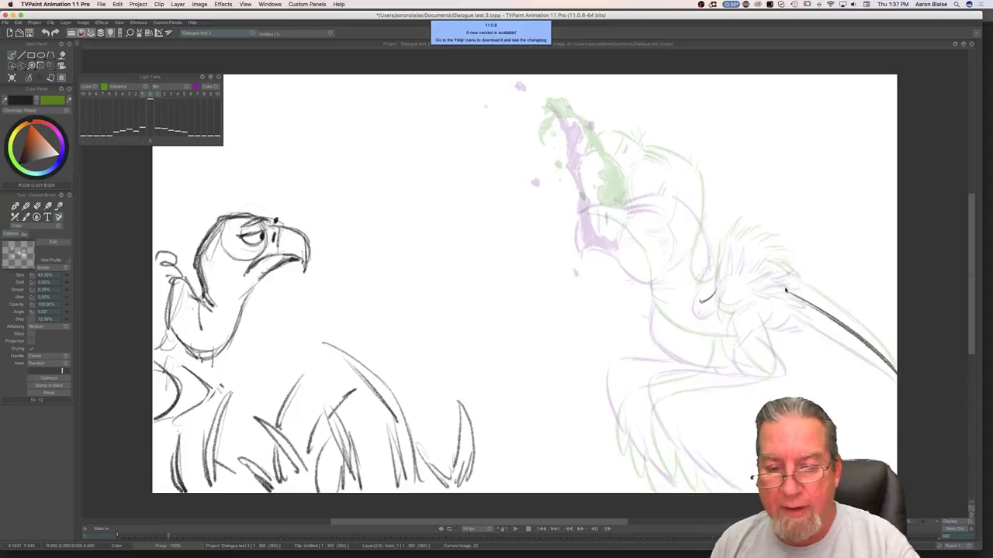
{"action": "mouse_move", "coordinate": [718, 271]}
{"action": "left_mouse_down"}
{"action": "mouse_move", "coordinate": [744, 239]}
{"action": "mouse_move", "coordinate": [732, 277]}
{"action": "mouse_move", "coordinate": [738, 251]}
{"action": "mouse_move", "coordinate": [762, 241]}
{"action": "mouse_move", "coordinate": [774, 255]}
{"action": "mouse_move", "coordinate": [769, 272]}
{"action": "mouse_move", "coordinate": [798, 287]}
{"action": "mouse_move", "coordinate": [773, 283]}
{"action": "mouse_move", "coordinate": [803, 293]}
{"action": "left_mouse_up"}
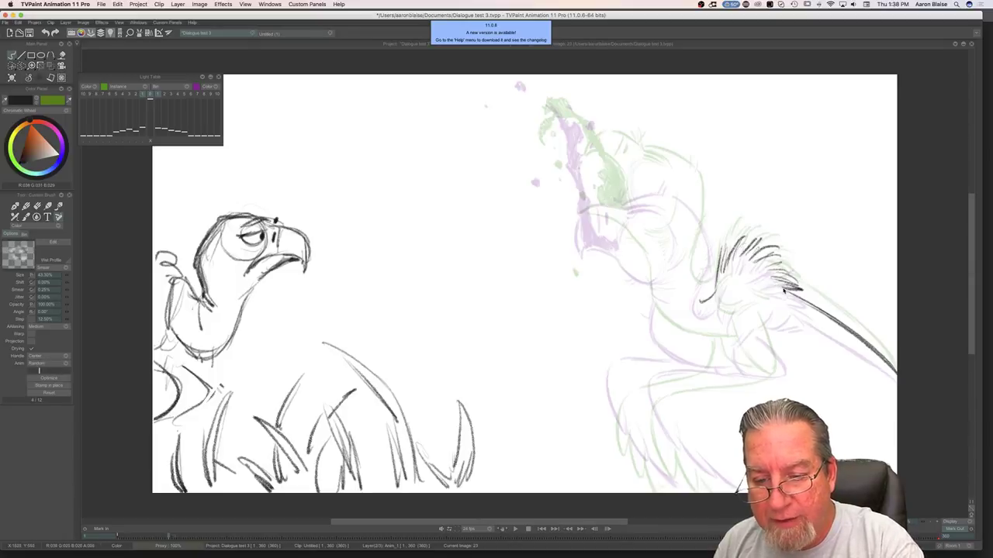
Step: Draw the folded wing's bent elbow and its edge running toward the wing tip at frame 23, checking the previous drawing
{"action": "key", "text": "Left"}
{"action": "key", "text": "Right"}
{"action": "key", "text": "Left"}
{"action": "key", "text": "Right"}
{"action": "key", "text": "Left"}
{"action": "key", "text": "Right"}
{"action": "left_click_drag", "start_coordinate": [757, 329], "coordinate": [782, 366]}
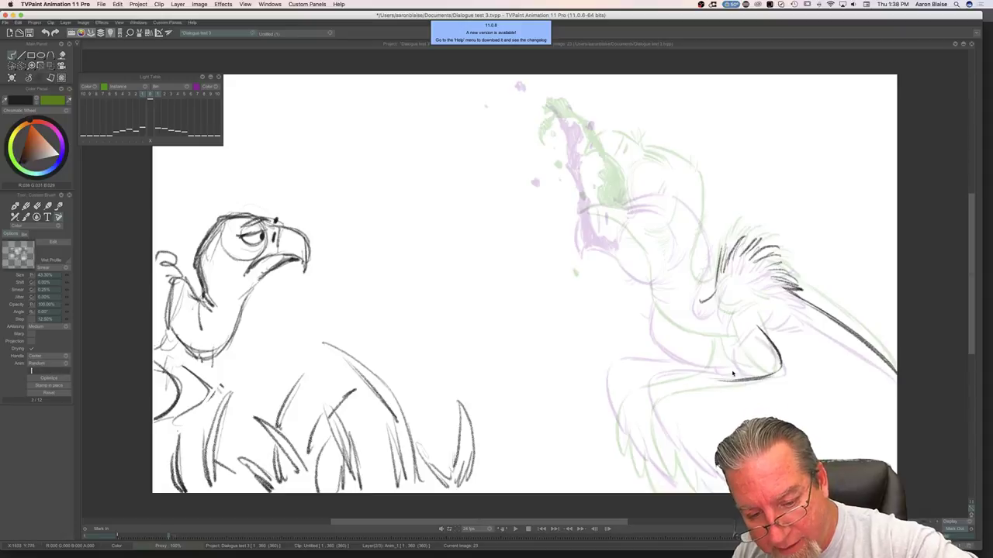
{"action": "mouse_move", "coordinate": [717, 384]}
{"action": "left_mouse_down"}
{"action": "mouse_move", "coordinate": [670, 380]}
{"action": "mouse_move", "coordinate": [659, 392]}
{"action": "left_mouse_up"}
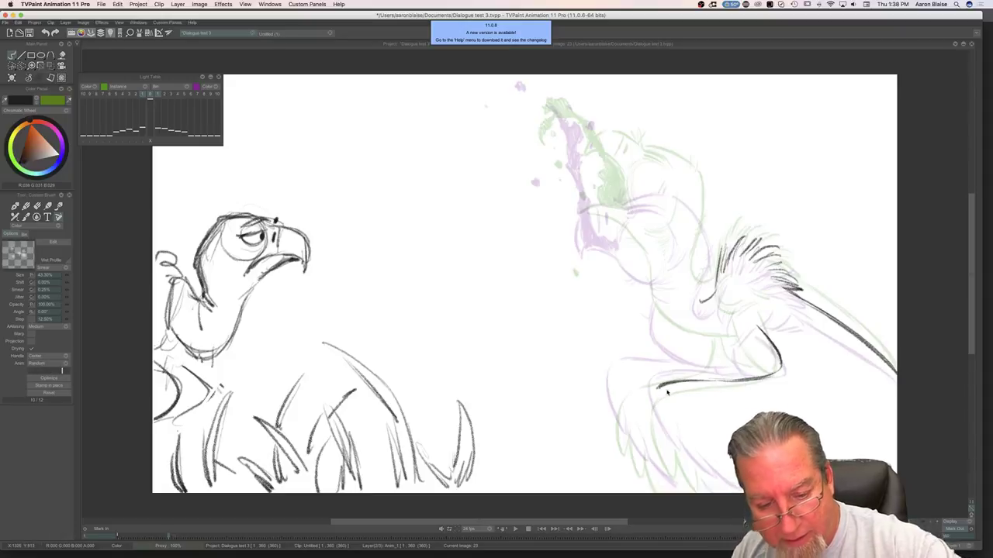
{"action": "key", "text": "Left"}
{"action": "key", "text": "Right"}
Step: Continue the wing's edge down into the pointed feather tips at frame 23 and compare it with the previous drawing
{"action": "mouse_move", "coordinate": [652, 420]}
{"action": "left_mouse_down"}
{"action": "mouse_move", "coordinate": [668, 456]}
{"action": "mouse_move", "coordinate": [705, 483]}
{"action": "mouse_move", "coordinate": [700, 466]}
{"action": "left_mouse_up"}
{"action": "key", "text": "Left"}
{"action": "key", "text": "Right"}
{"action": "key", "text": "Left"}
{"action": "key", "text": "Right"}
{"action": "key", "text": "Left"}
{"action": "key", "text": "Right"}
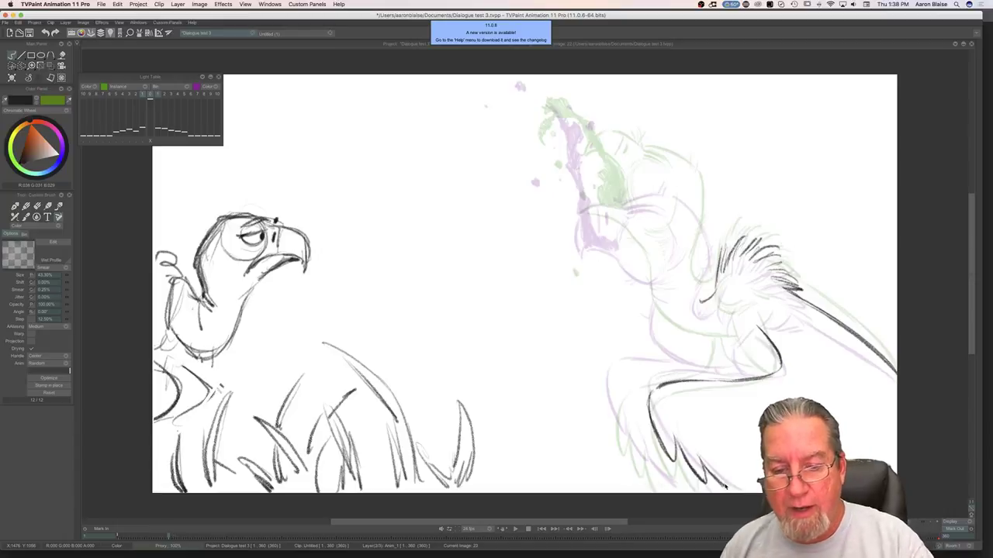
{"action": "key", "text": "Left"}
{"action": "key", "text": "Right"}
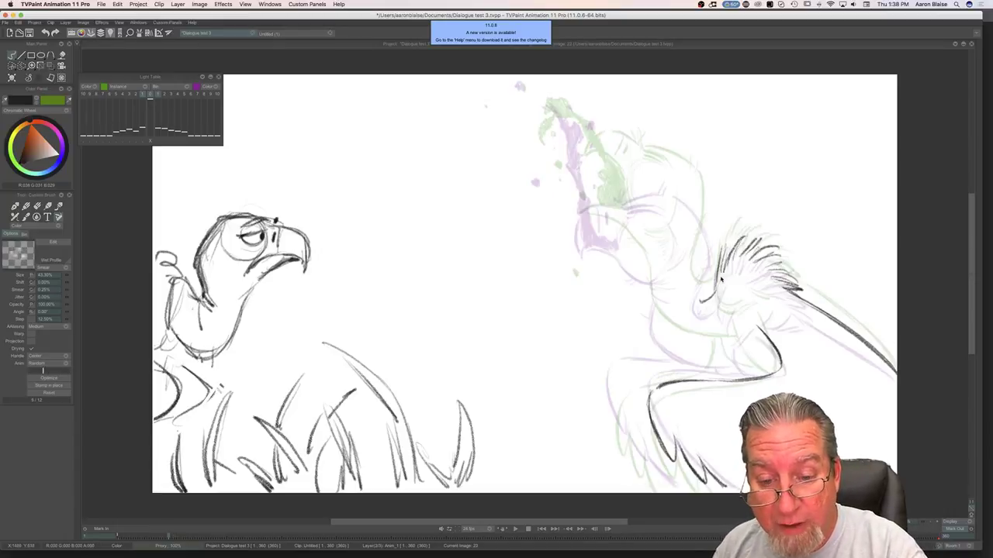
Step: Fill in the ruff's front edge and lower feathers at frame 23, checking them against the previous drawing
{"action": "key", "text": "Left"}
{"action": "key", "text": "Right"}
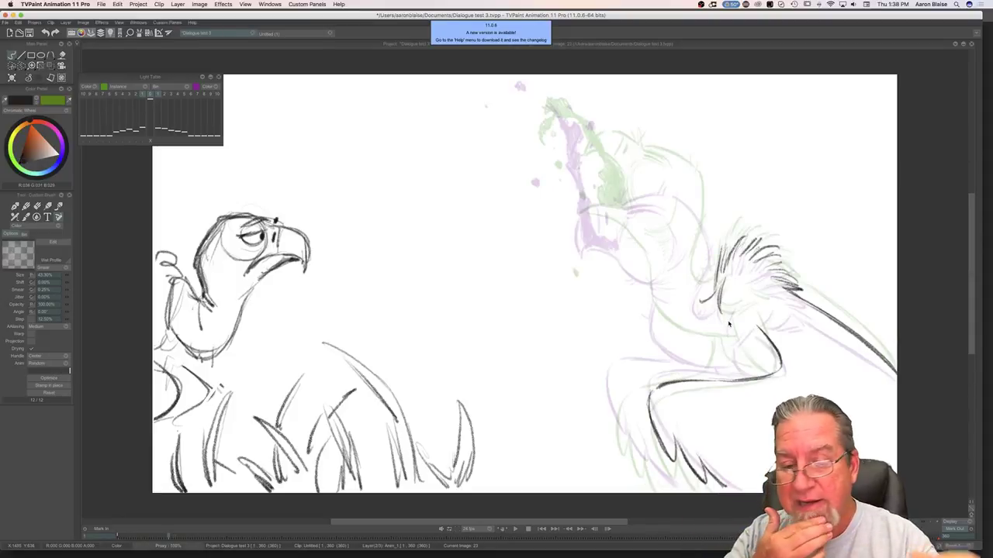
{"action": "left_click_drag", "start_coordinate": [720, 312], "coordinate": [738, 330]}
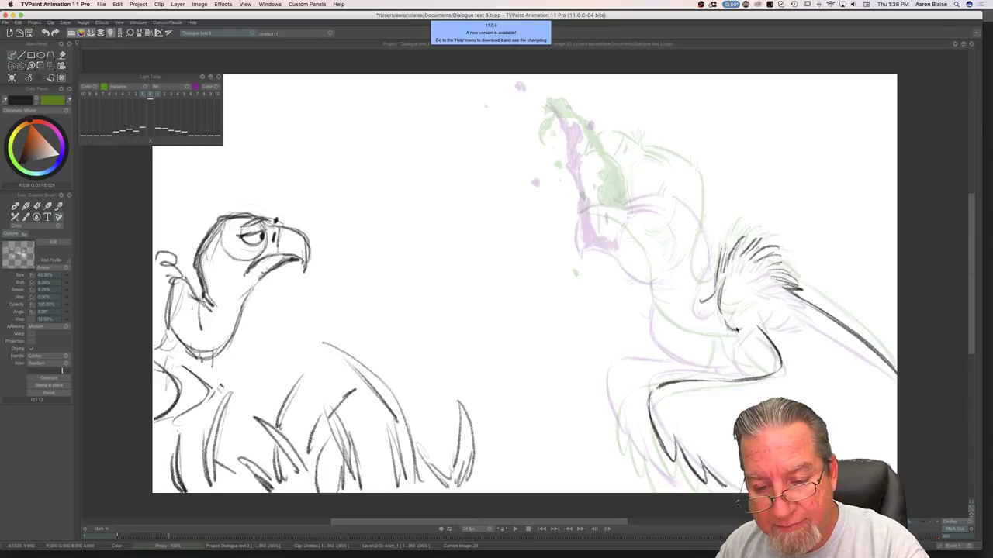
{"action": "left_click_drag", "start_coordinate": [791, 294], "coordinate": [788, 303]}
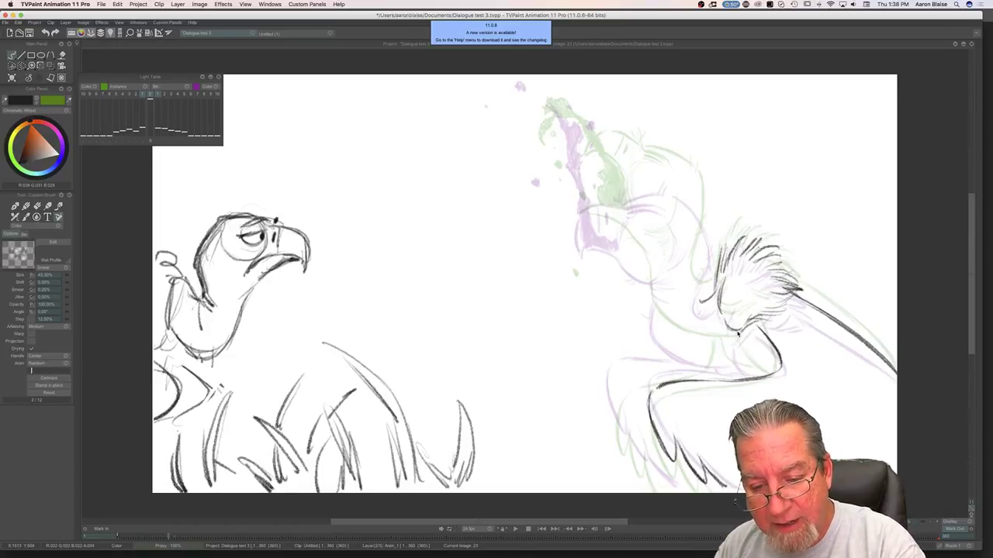
{"action": "key", "text": "Left"}
{"action": "key", "text": "Right"}
{"action": "left_click_drag", "start_coordinate": [733, 287], "coordinate": [726, 316]}
{"action": "key", "text": "Left"}
{"action": "key", "text": "Right"}
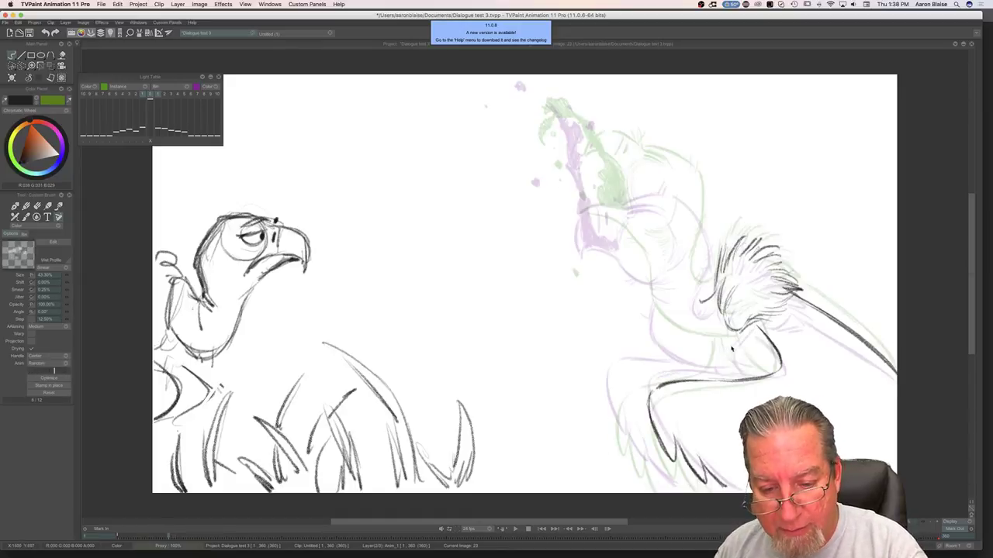
{"action": "key", "text": "Left"}
{"action": "key", "text": "Right"}
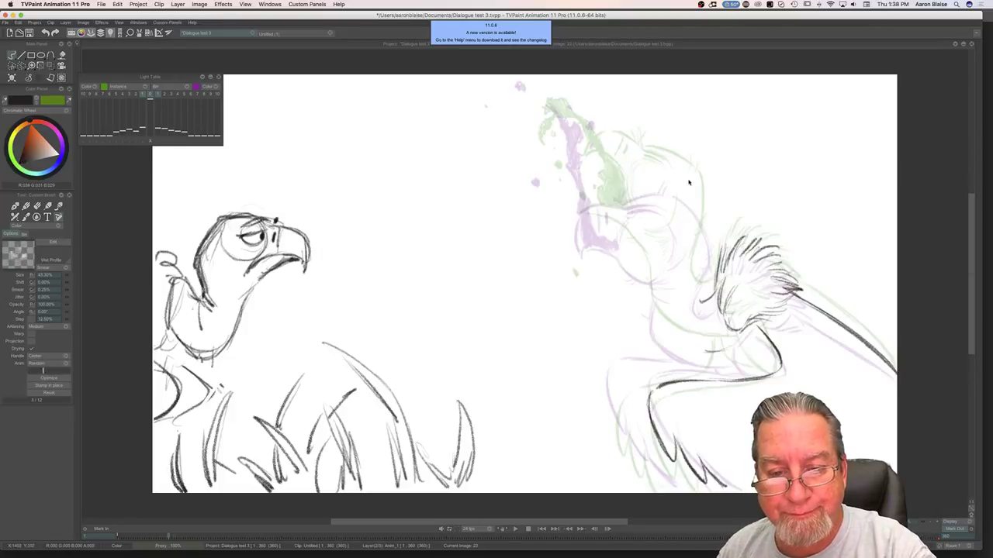
Step: Draw the curved back of the neck down to the ruff at frame 23 and flip to the previous drawing to compare
{"action": "mouse_move", "coordinate": [708, 226]}
{"action": "left_mouse_down"}
{"action": "mouse_move", "coordinate": [668, 148]}
{"action": "mouse_move", "coordinate": [695, 196]}
{"action": "mouse_move", "coordinate": [703, 246]}
{"action": "mouse_move", "coordinate": [709, 227]}
{"action": "mouse_move", "coordinate": [686, 285]}
{"action": "mouse_move", "coordinate": [696, 268]}
{"action": "mouse_move", "coordinate": [707, 302]}
{"action": "left_mouse_up"}
{"action": "key", "text": "Left"}
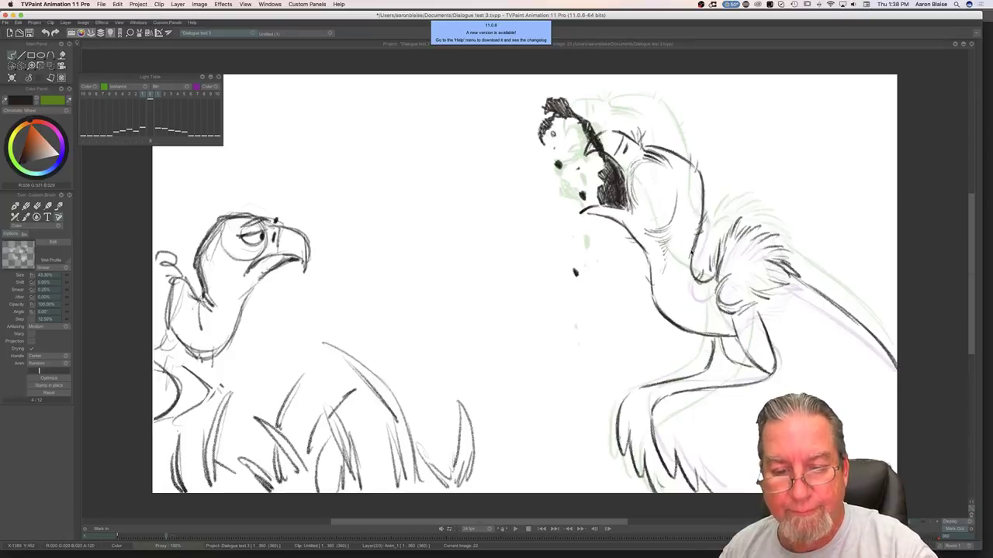
{"action": "key", "text": "Right"}
{"action": "key", "text": "Left"}
{"action": "key", "text": "Right"}
{"action": "key", "text": "Left"}
{"action": "key", "text": "Right"}
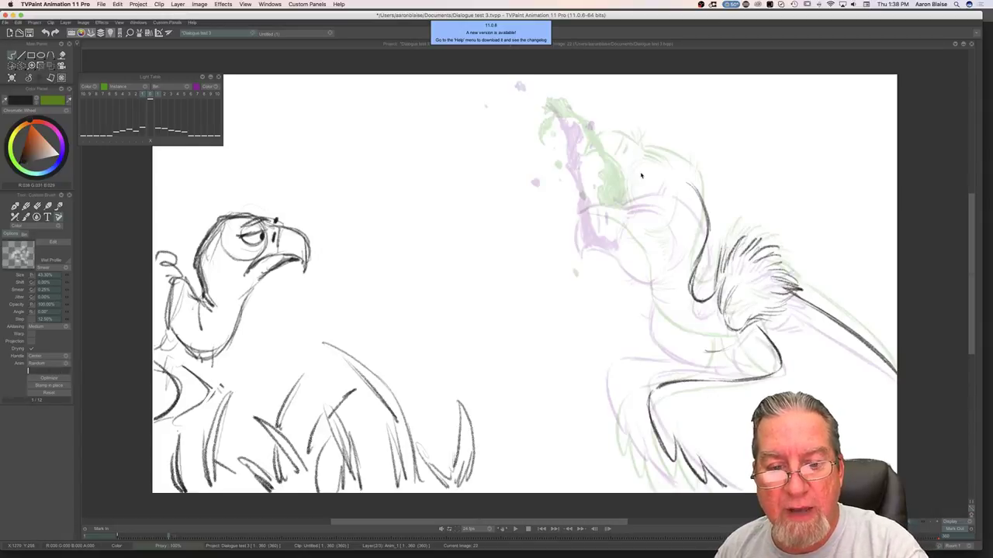
Step: Try a line across the top of the head at frame 23 and compare it with the previous drawing
{"action": "mouse_move", "coordinate": [634, 177]}
{"action": "left_mouse_down"}
{"action": "mouse_move", "coordinate": [683, 181]}
{"action": "mouse_move", "coordinate": [700, 209]}
{"action": "mouse_move", "coordinate": [676, 180]}
{"action": "left_mouse_up"}
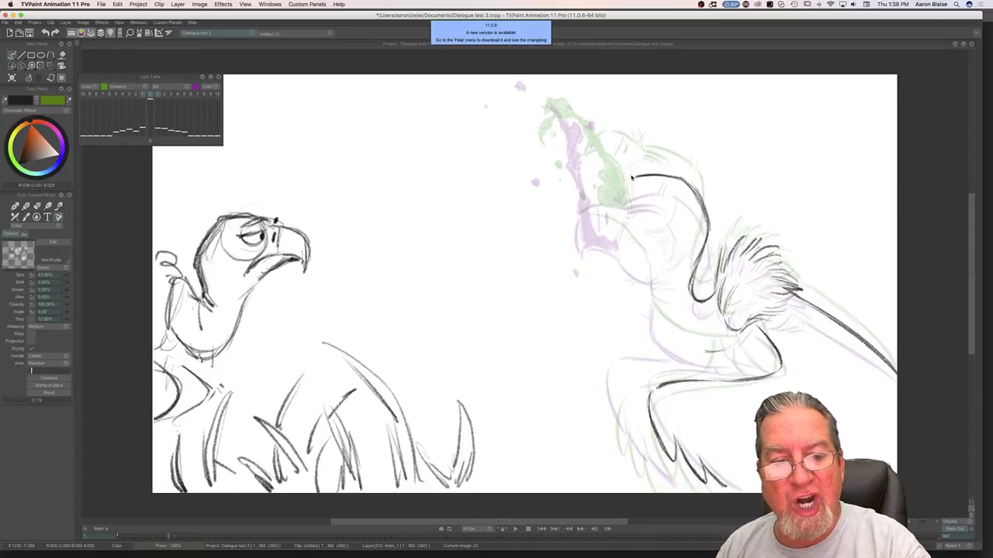
{"action": "left_click_drag", "start_coordinate": [636, 178], "coordinate": [679, 179]}
{"action": "key", "text": "Left"}
{"action": "key", "text": "Right"}
{"action": "key", "text": "Right"}
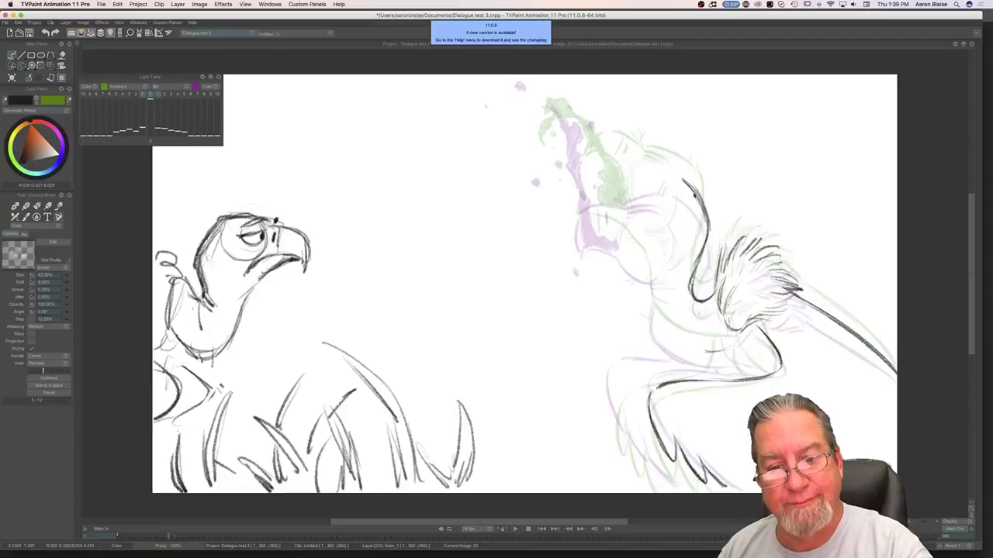
{"action": "key", "text": "Tab"}
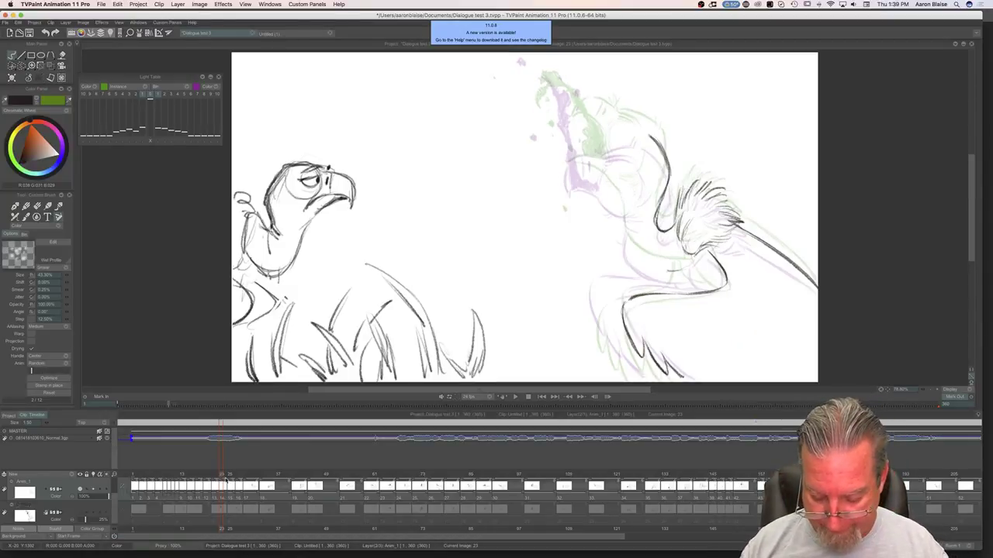
{"action": "key", "text": "Tab"}
Step: Draw the top of the head and the upper beak's outer curve at frame 23, comparing them with the previous drawing
{"action": "key", "text": "Left"}
{"action": "key", "text": "Right"}
{"action": "key", "text": "Left"}
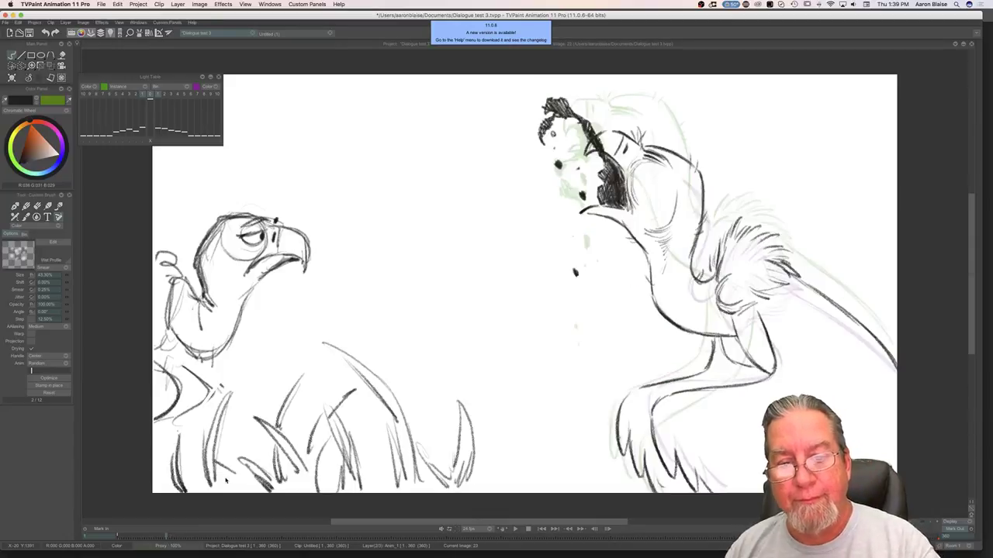
{"action": "key", "text": "Right"}
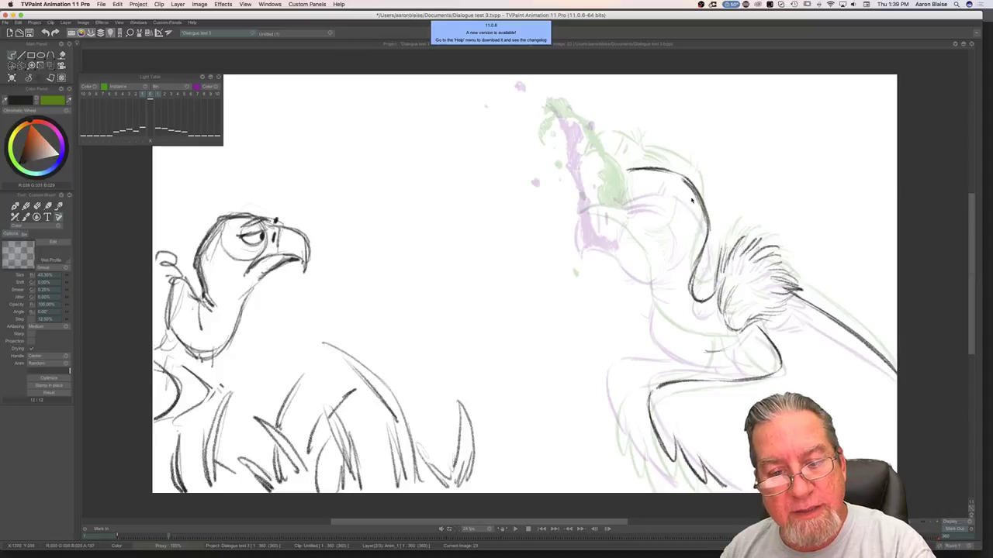
{"action": "key", "text": "Left"}
{"action": "key", "text": "Right"}
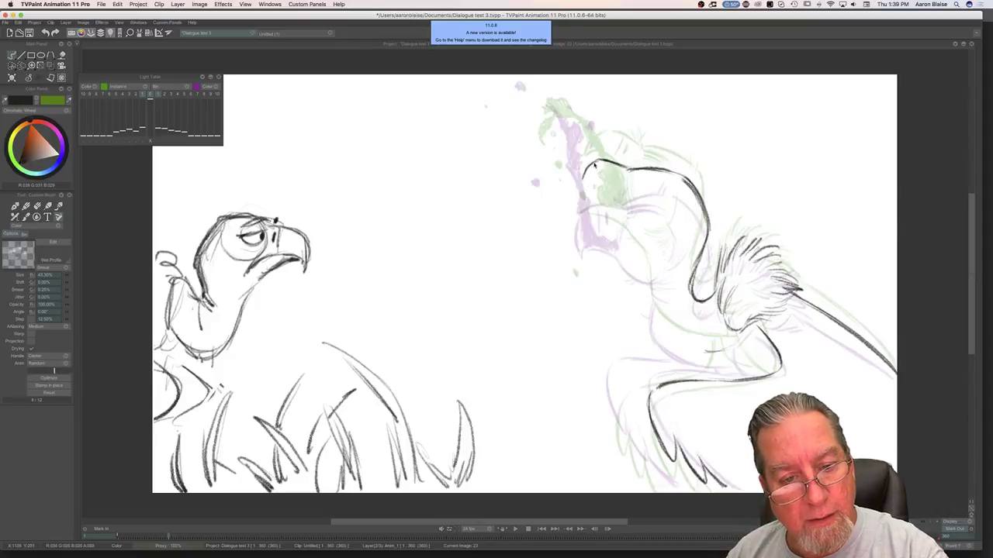
{"action": "key", "text": "Left"}
{"action": "key", "text": "Right"}
{"action": "key", "text": "Left"}
{"action": "key", "text": "Right"}
Step: Draw the upper beak's lower edge and the dark brow strokes at frame 23, checking the previous drawing
{"action": "left_click_drag", "start_coordinate": [582, 198], "coordinate": [622, 198]}
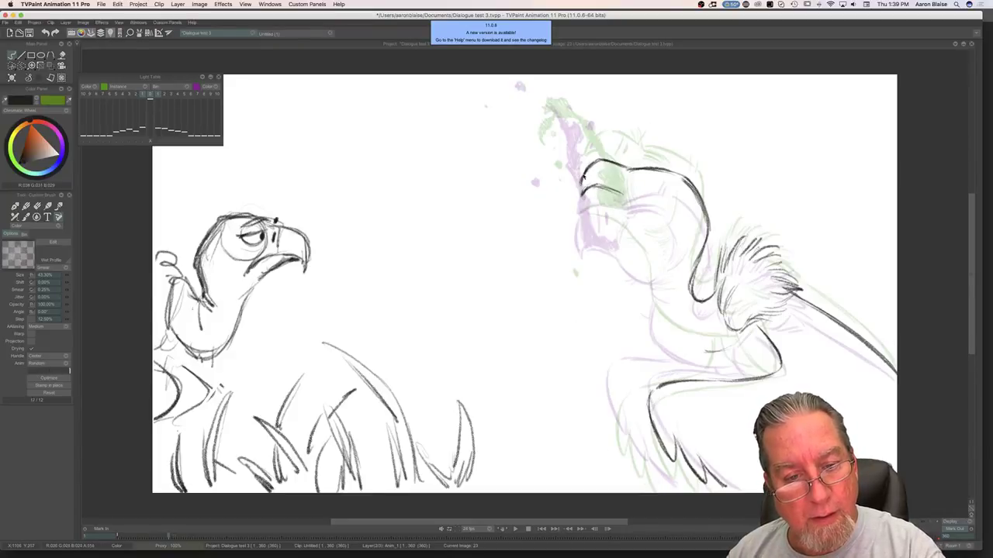
{"action": "key", "text": "Left"}
{"action": "key", "text": "Right"}
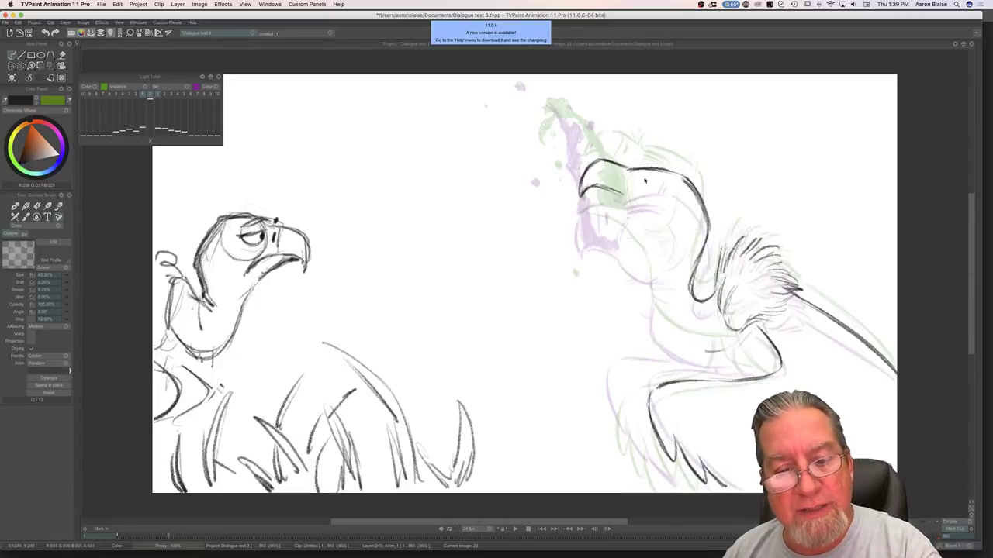
{"action": "left_click_drag", "start_coordinate": [658, 184], "coordinate": [631, 182]}
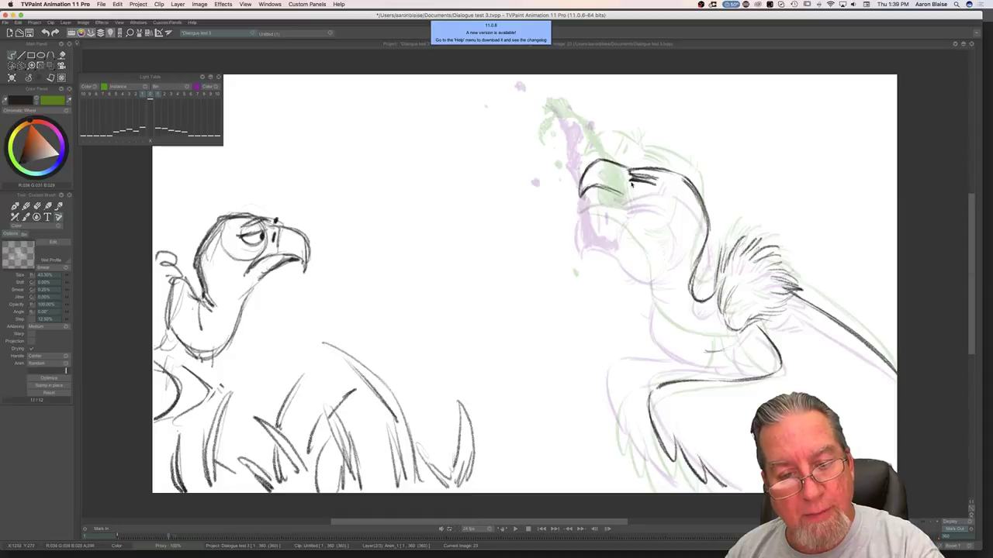
{"action": "key", "text": "Left"}
{"action": "key", "text": "Right"}
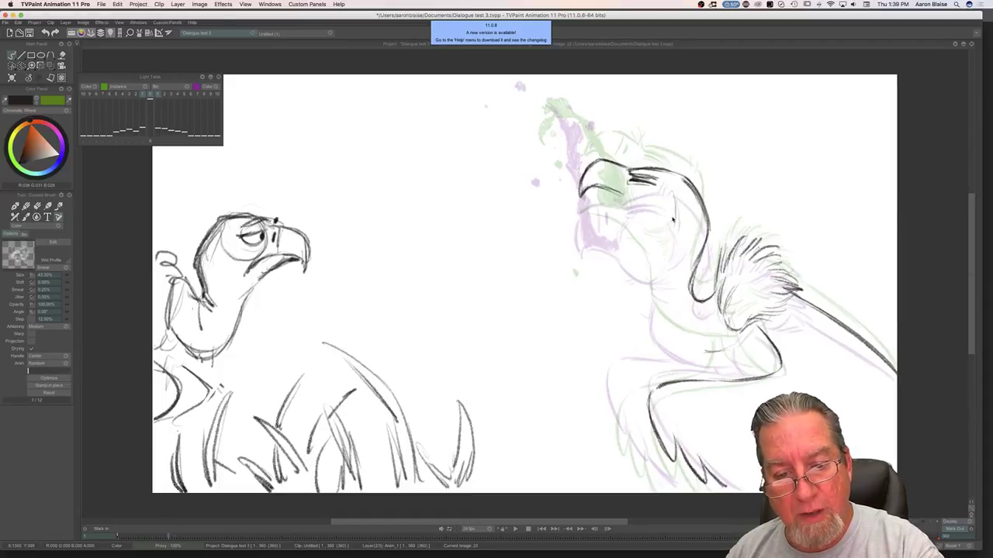
Step: Draw the rear curve of the eye and extend the upper beak's edge down to the mouth corner at frame 23
{"action": "key", "text": "Left"}
{"action": "key", "text": "Right"}
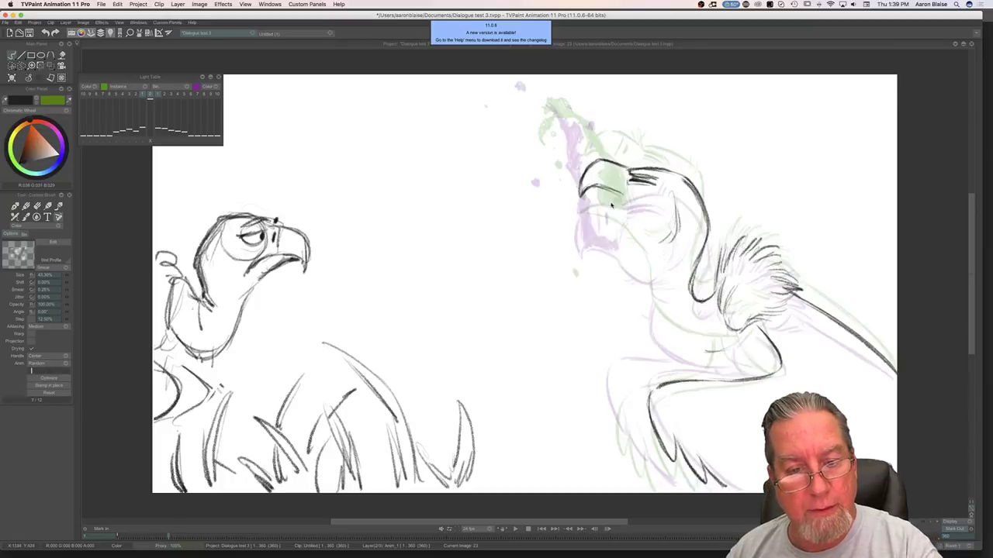
{"action": "key", "text": "Left"}
{"action": "key", "text": "Right"}
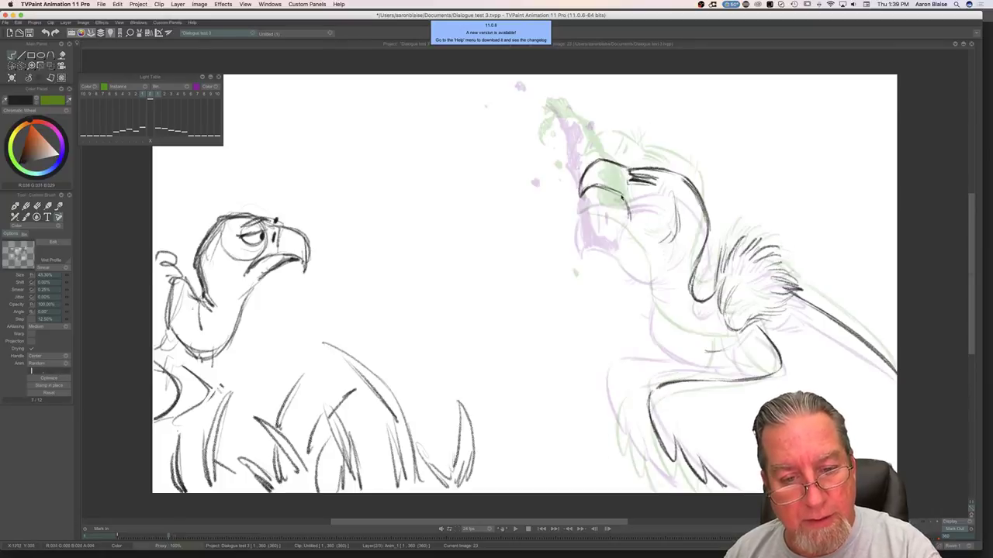
{"action": "key", "text": "Left"}
{"action": "key", "text": "Right"}
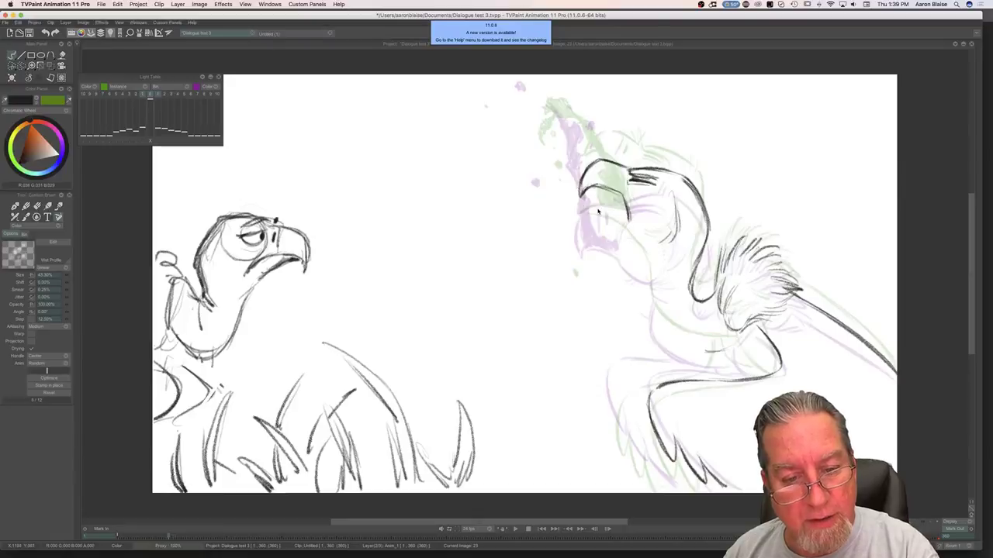
Step: Draw the lower beak, the throat and the curved front of the neck at frame 23, comparing them with the previous drawing
{"action": "mouse_move", "coordinate": [611, 221]}
{"action": "left_mouse_down"}
{"action": "mouse_move", "coordinate": [582, 225]}
{"action": "mouse_move", "coordinate": [619, 235]}
{"action": "mouse_move", "coordinate": [650, 264]}
{"action": "mouse_move", "coordinate": [628, 244]}
{"action": "mouse_move", "coordinate": [655, 276]}
{"action": "mouse_move", "coordinate": [664, 336]}
{"action": "mouse_move", "coordinate": [712, 357]}
{"action": "left_mouse_up"}
{"action": "key", "text": "Left"}
{"action": "key", "text": "Right"}
{"action": "key", "text": "Left"}
{"action": "left_click_drag", "start_coordinate": [660, 327], "coordinate": [700, 352]}
{"action": "key", "text": "Right"}
{"action": "key", "text": "Left"}
{"action": "key", "text": "Right"}
{"action": "key", "text": "Left"}
{"action": "key", "text": "Right"}
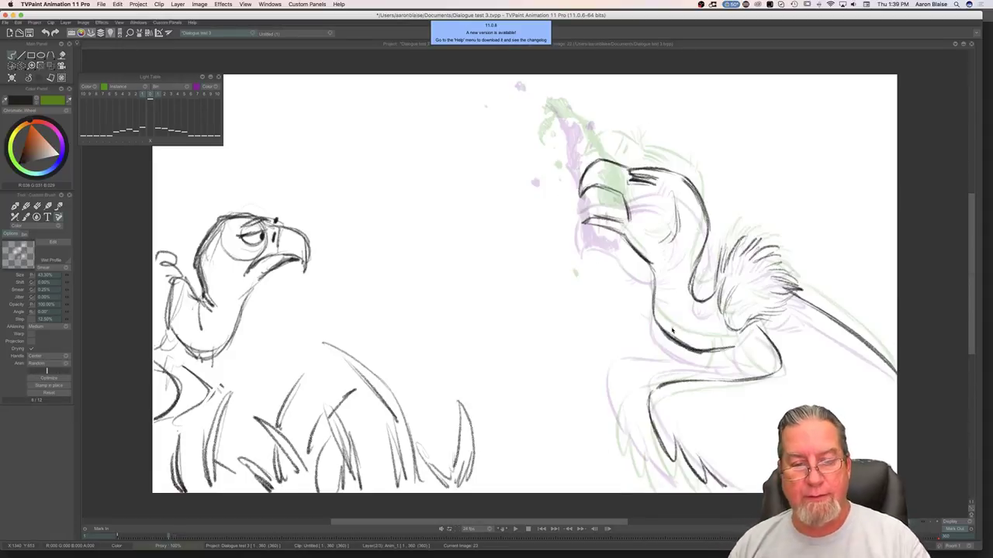
Step: Darken the neck's front line and draw the inner contour lines where the wing meets the chest at frame 23
{"action": "left_click_drag", "start_coordinate": [648, 266], "coordinate": [655, 318]}
{"action": "key", "text": "Left"}
{"action": "key", "text": "Right"}
{"action": "left_click_drag", "start_coordinate": [751, 369], "coordinate": [737, 342]}
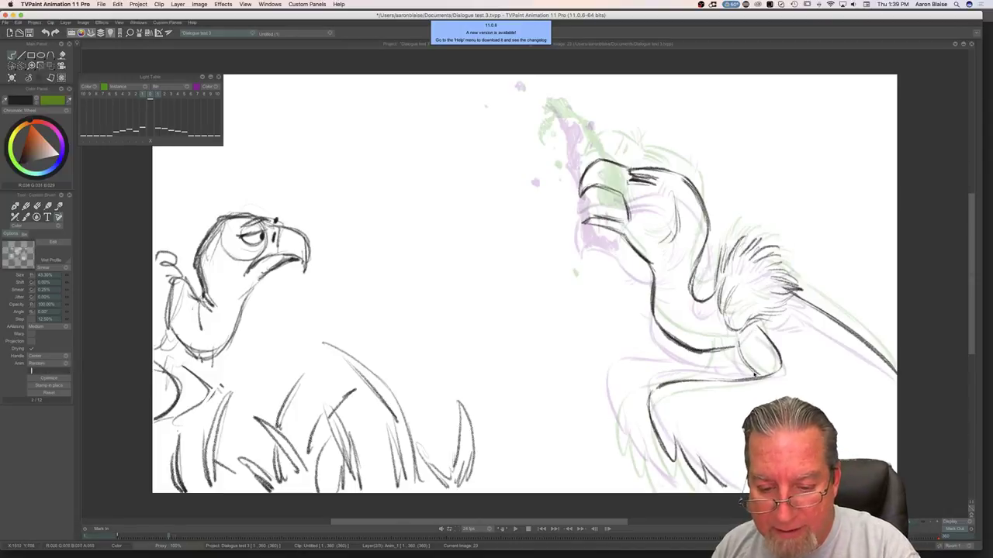
{"action": "left_click_drag", "start_coordinate": [720, 354], "coordinate": [722, 373]}
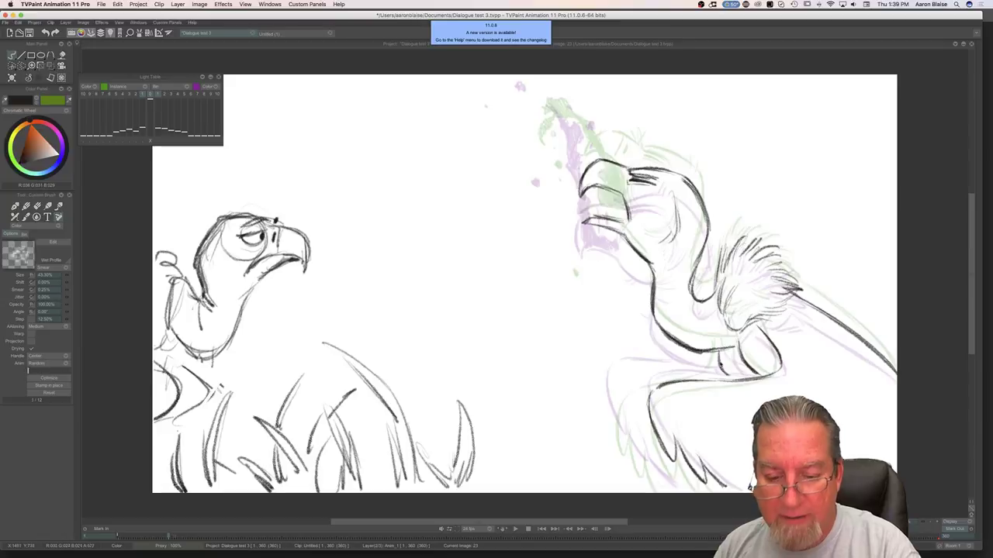
Step: Compare frame 23 with the previous drawing and draw the lower curve of the large round eye
{"action": "key", "text": "Left"}
{"action": "key", "text": "Right"}
{"action": "key", "text": "Left"}
{"action": "key", "text": "Right"}
{"action": "key", "text": "Left"}
{"action": "key", "text": "Right"}
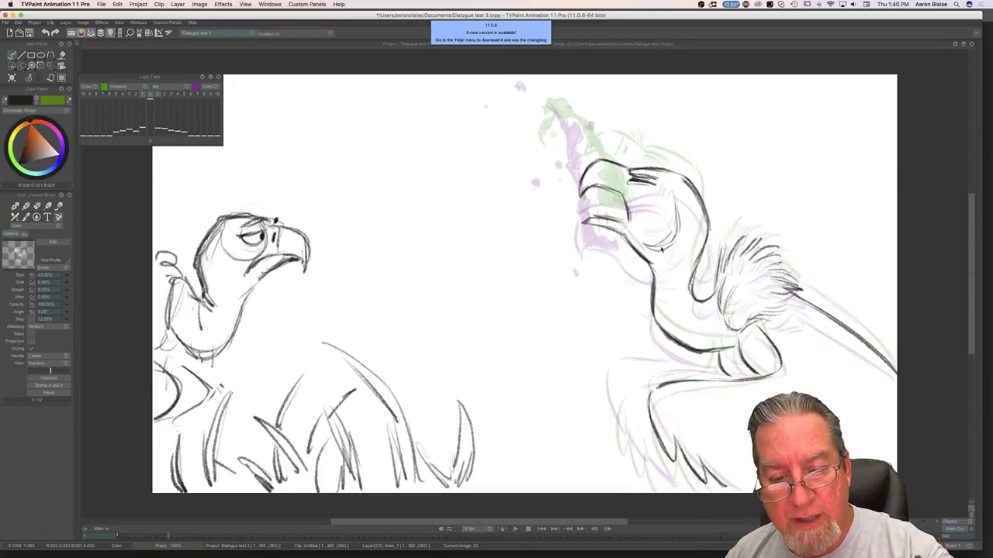
Step: Draw the short wrinkle strokes on the cheek below the eye at frame 23, checking against the previous drawing
{"action": "key", "text": "Left"}
{"action": "key", "text": "Right"}
{"action": "key", "text": "Left"}
{"action": "key", "text": "Right"}
{"action": "key", "text": "Left"}
{"action": "key", "text": "Right"}
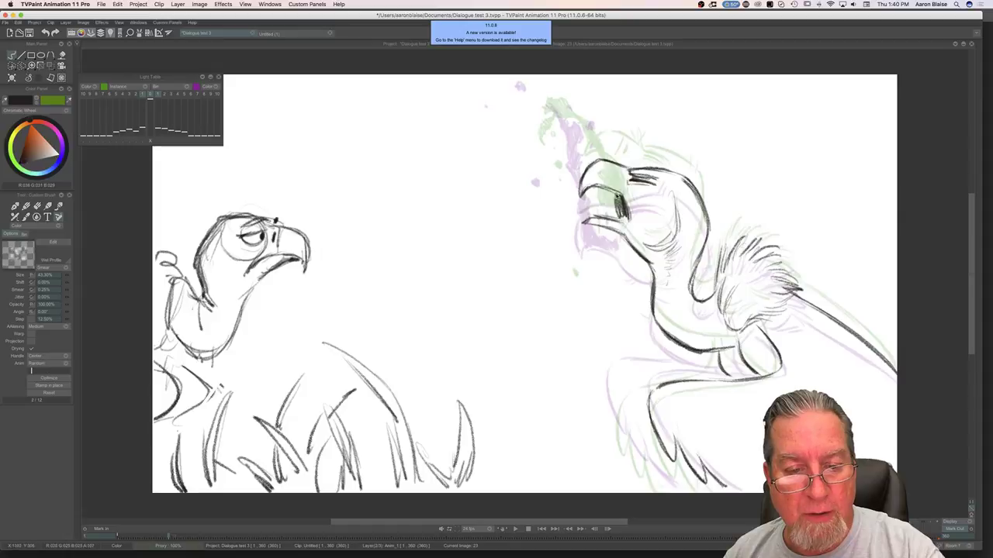
Step: Fill the inside of the right vulture's open mouth with black scribble shading at frame 23
{"action": "key", "text": "Left"}
{"action": "key", "text": "Right"}
{"action": "left_click_drag", "start_coordinate": [597, 205], "coordinate": [610, 208]}
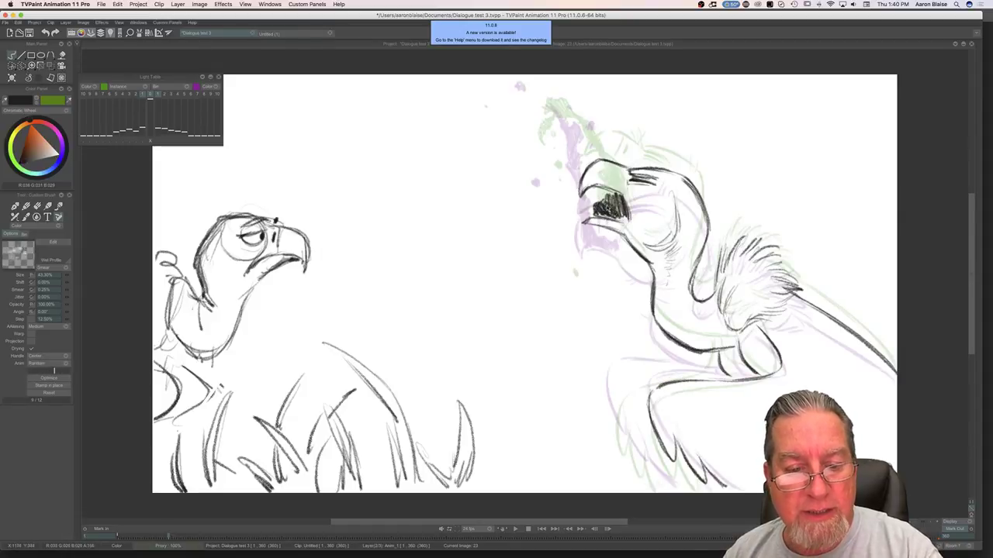
{"action": "key", "text": "Left"}
{"action": "key", "text": "Right"}
{"action": "key", "text": "Left"}
{"action": "key", "text": "Right"}
Step: Extend the black shading from the mouth up across the upper beak at frame 23, comparing it with the neighbouring drawings
{"action": "mouse_move", "coordinate": [618, 194]}
{"action": "left_mouse_down"}
{"action": "mouse_move", "coordinate": [611, 186]}
{"action": "mouse_move", "coordinate": [609, 203]}
{"action": "mouse_move", "coordinate": [606, 180]}
{"action": "mouse_move", "coordinate": [606, 200]}
{"action": "mouse_move", "coordinate": [607, 174]}
{"action": "mouse_move", "coordinate": [591, 146]}
{"action": "mouse_move", "coordinate": [584, 152]}
{"action": "mouse_move", "coordinate": [588, 137]}
{"action": "mouse_move", "coordinate": [547, 107]}
{"action": "mouse_move", "coordinate": [543, 127]}
{"action": "mouse_move", "coordinate": [560, 110]}
{"action": "mouse_move", "coordinate": [573, 118]}
{"action": "mouse_move", "coordinate": [550, 109]}
{"action": "mouse_move", "coordinate": [578, 132]}
{"action": "mouse_move", "coordinate": [607, 173]}
{"action": "mouse_move", "coordinate": [603, 185]}
{"action": "left_mouse_up"}
{"action": "key", "text": "Left"}
{"action": "key", "text": "Right"}
{"action": "key", "text": "Left"}
{"action": "key", "text": "Left"}
{"action": "key", "text": "Right"}
{"action": "key", "text": "Left"}
{"action": "key", "text": "Right"}
Step: Draw the nostril stroke and carry the black stream up to its curled tip above the beak at frame 23
{"action": "mouse_move", "coordinate": [617, 169]}
{"action": "left_mouse_down"}
{"action": "mouse_move", "coordinate": [616, 179]}
{"action": "mouse_move", "coordinate": [613, 165]}
{"action": "left_mouse_up"}
{"action": "key", "text": "Left"}
{"action": "key", "text": "Right"}
{"action": "key", "text": "Left"}
{"action": "key", "text": "Right"}
{"action": "left_click_drag", "start_coordinate": [536, 113], "coordinate": [535, 129]}
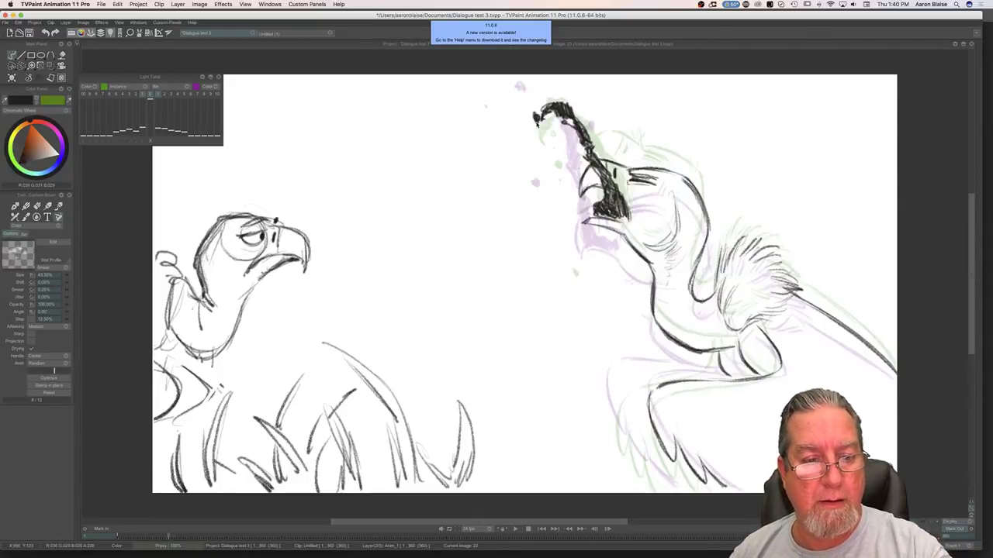
Step: Draw the crease behind the mouth corner and a small black droplet in front of the beak at frame 23
{"action": "key", "text": "Left"}
{"action": "key", "text": "Right"}
{"action": "key", "text": "Left"}
{"action": "key", "text": "Right"}
{"action": "key", "text": "Left"}
{"action": "key", "text": "Right"}
{"action": "key", "text": "Left"}
{"action": "key", "text": "Right"}
{"action": "left_click_drag", "start_coordinate": [622, 197], "coordinate": [636, 237]}
{"action": "key", "text": "Left"}
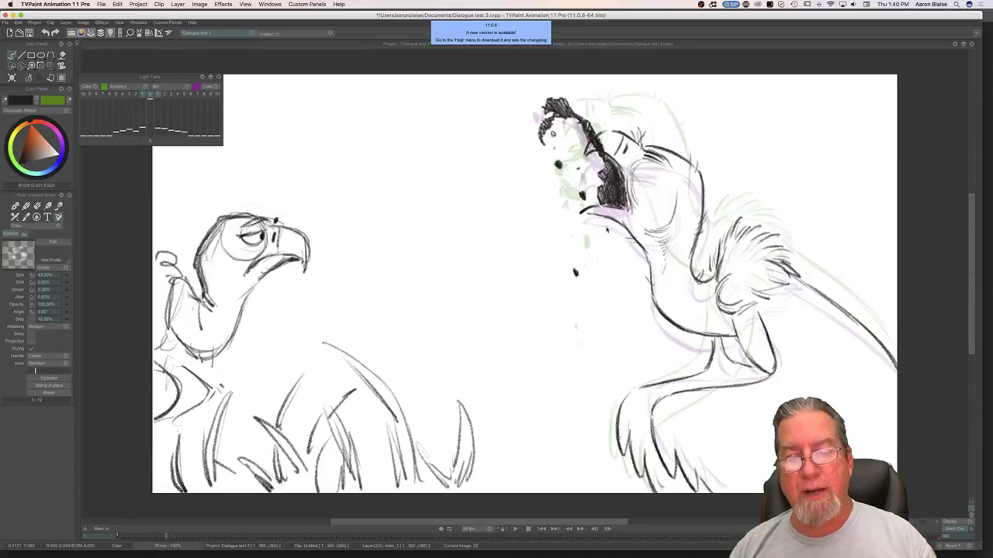
{"action": "key", "text": "Right"}
{"action": "key", "text": "Left"}
{"action": "key", "text": "Right"}
{"action": "key", "text": "Left"}
{"action": "key", "text": "Right"}
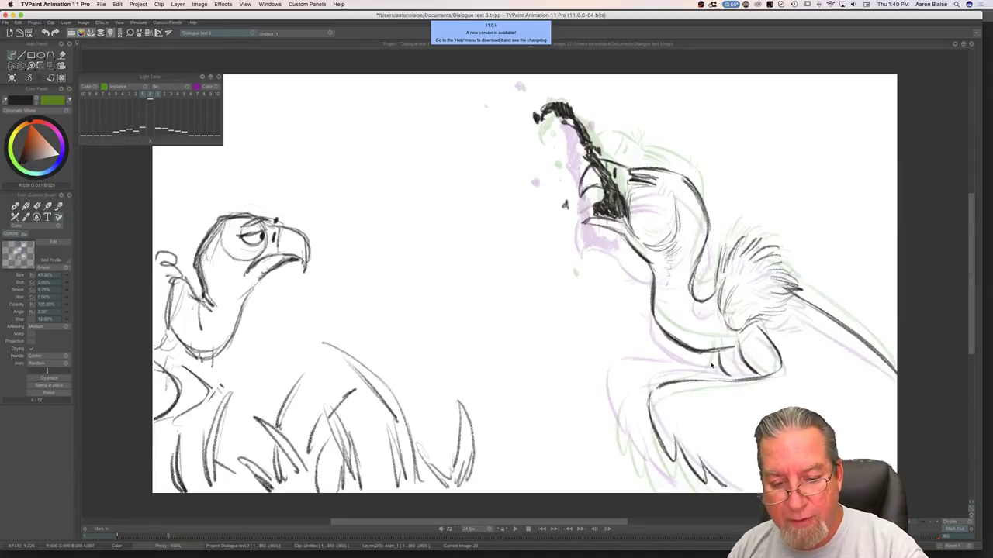
Step: Try short joint lines and an upper edge for the far wing at frame 23, and erase them
{"action": "key", "text": "Left"}
{"action": "key", "text": "Right"}
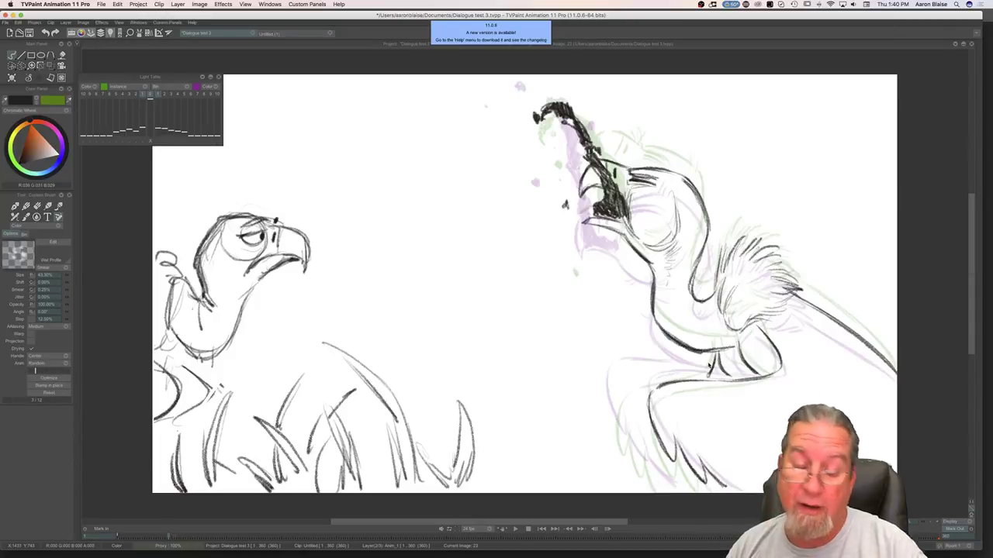
{"action": "key", "text": "Left"}
{"action": "key", "text": "Right"}
{"action": "key", "text": "Left"}
{"action": "key", "text": "Right"}
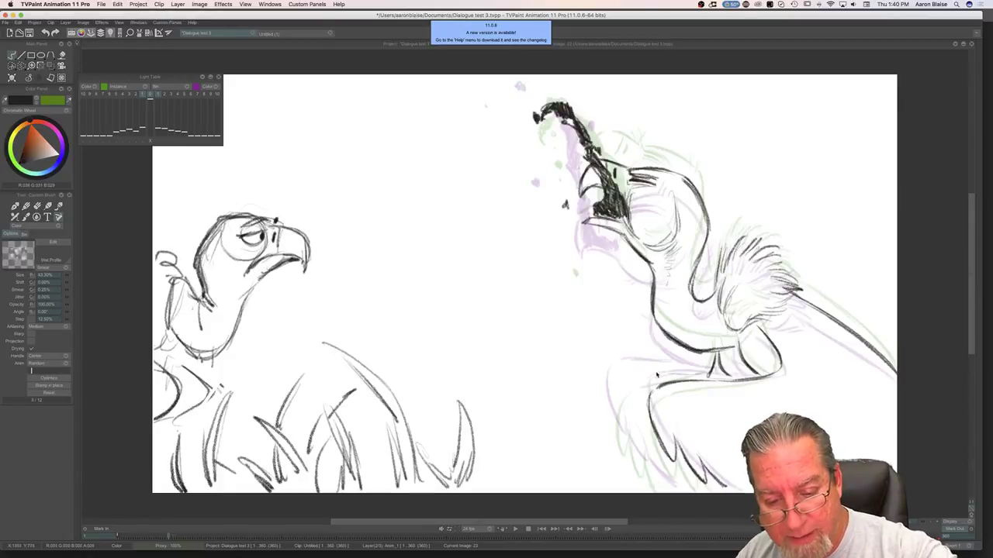
{"action": "key", "text": "Left"}
{"action": "key", "text": "Right"}
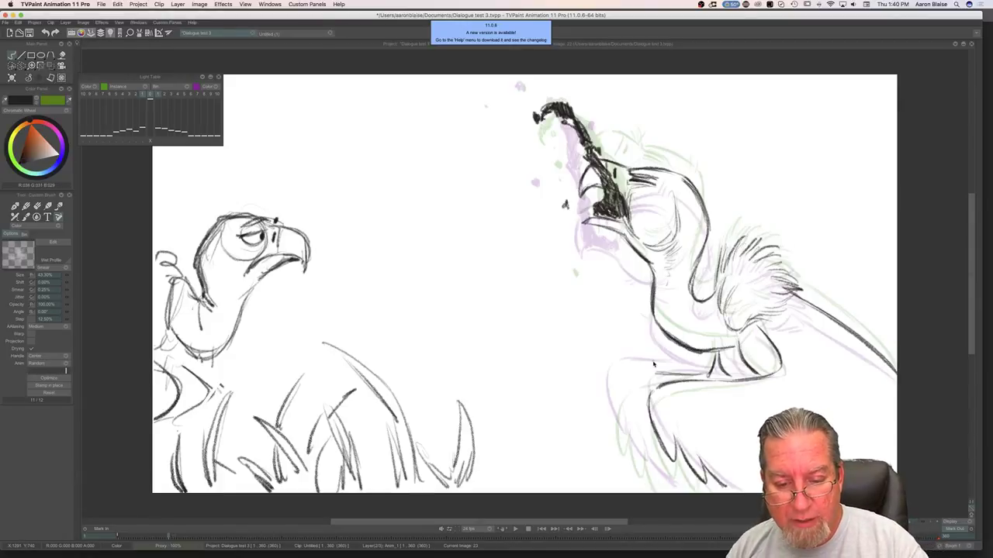
{"action": "key", "text": "e"}
{"action": "left_click_drag", "start_coordinate": [711, 376], "coordinate": [677, 373]}
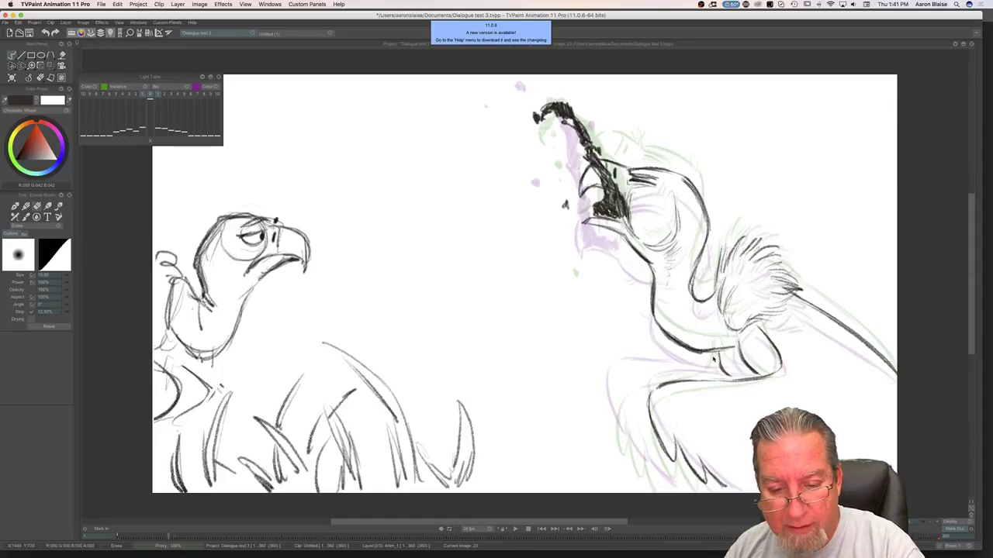
{"action": "key", "text": "Left"}
{"action": "key", "text": "Right"}
Step: Draw the far wing's joint curve, upper edge and hanging feathers with the sketch brush at frame 23
{"action": "key", "text": "b"}
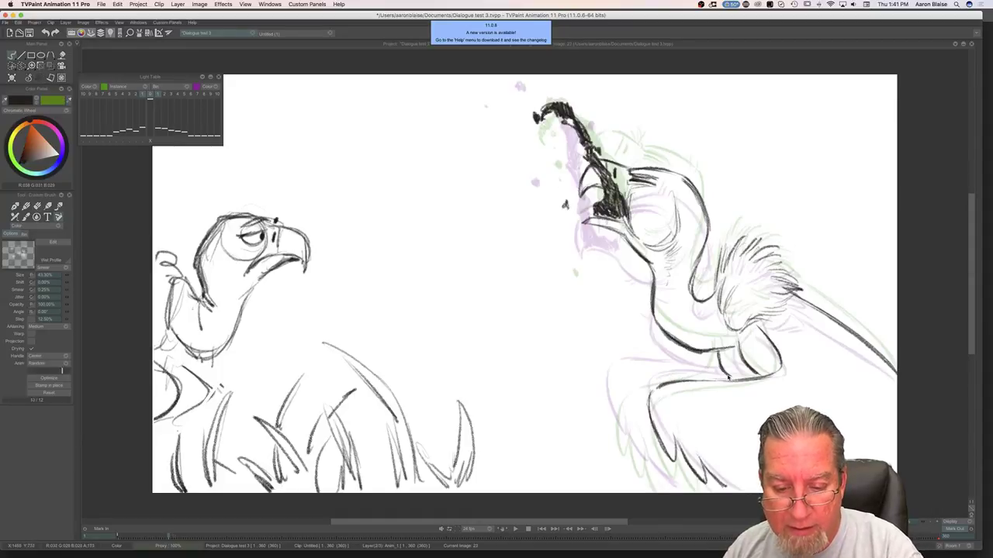
{"action": "key", "text": "Left"}
{"action": "key", "text": "Right"}
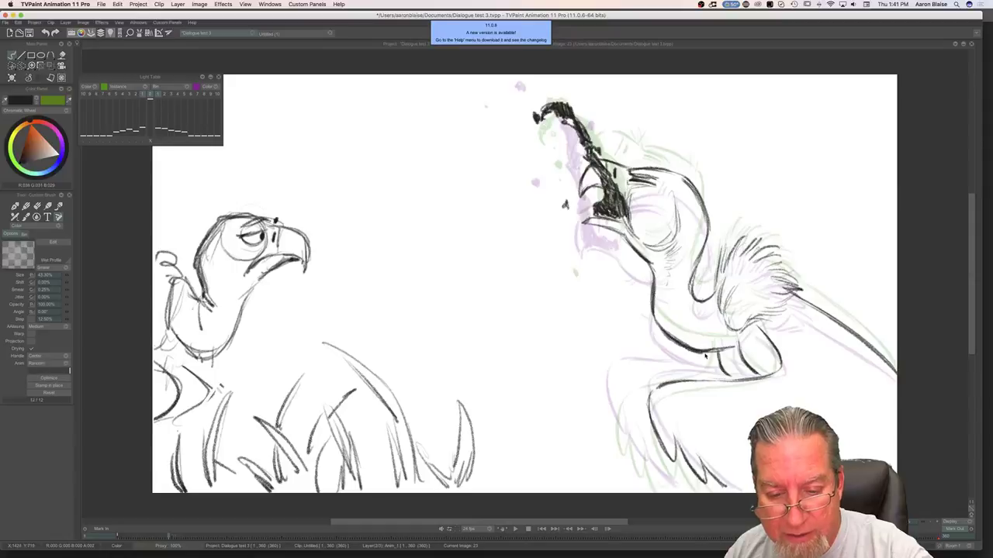
{"action": "key", "text": "Left"}
{"action": "key", "text": "Right"}
{"action": "mouse_move", "coordinate": [696, 369]}
{"action": "left_mouse_down"}
{"action": "mouse_move", "coordinate": [617, 380]}
{"action": "mouse_move", "coordinate": [623, 446]}
{"action": "mouse_move", "coordinate": [618, 435]}
{"action": "mouse_move", "coordinate": [624, 448]}
{"action": "mouse_move", "coordinate": [625, 416]}
{"action": "mouse_move", "coordinate": [641, 466]}
{"action": "mouse_move", "coordinate": [642, 436]}
{"action": "mouse_move", "coordinate": [656, 480]}
{"action": "left_mouse_up"}
{"action": "key", "text": "Left"}
{"action": "key", "text": "Right"}
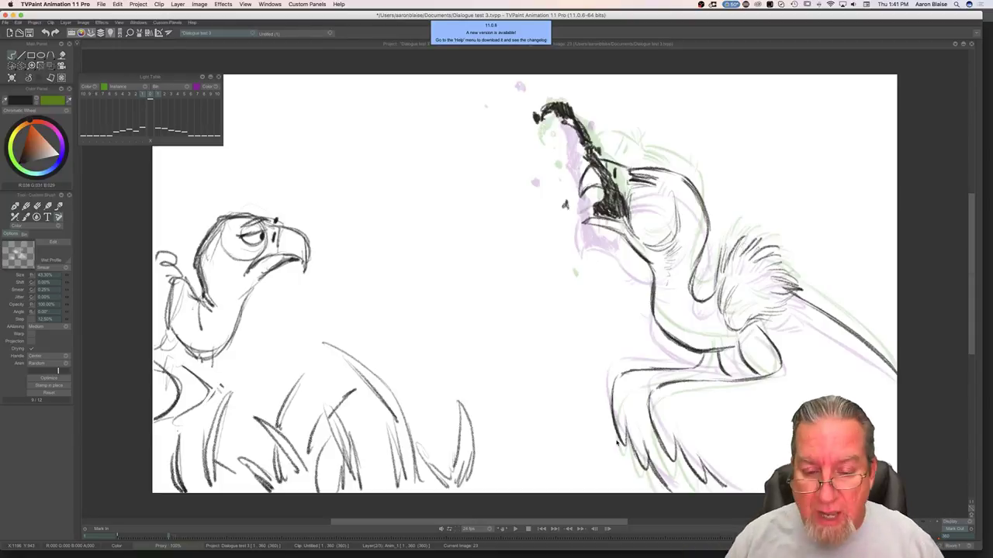
{"action": "key", "text": "Left"}
{"action": "key", "text": "Right"}
Step: Compare frame 23 with the previous drawing and add small hair strokes on the back of the neck
{"action": "key", "text": "Left"}
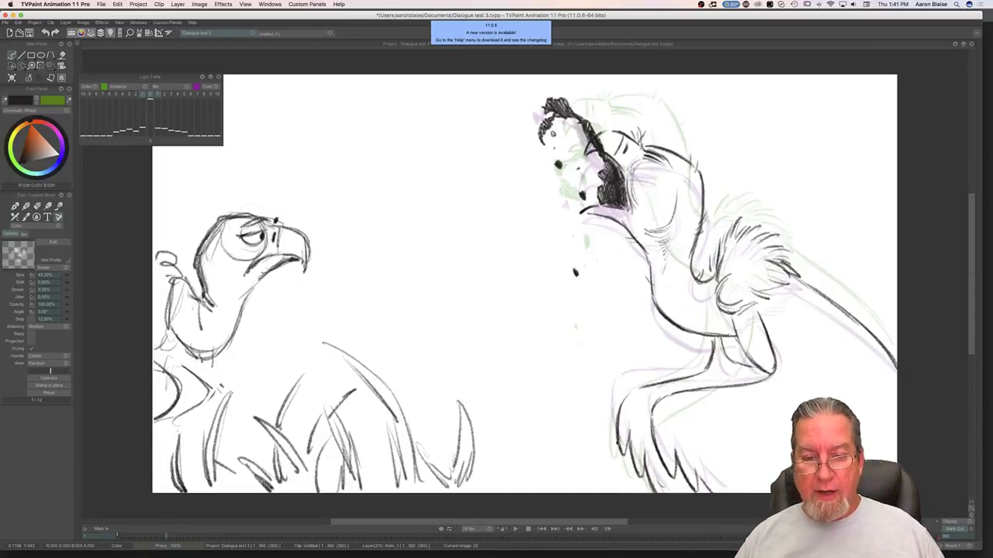
{"action": "key", "text": "Right"}
{"action": "key", "text": "Left"}
{"action": "key", "text": "Right"}
{"action": "key", "text": "Left"}
{"action": "key", "text": "Right"}
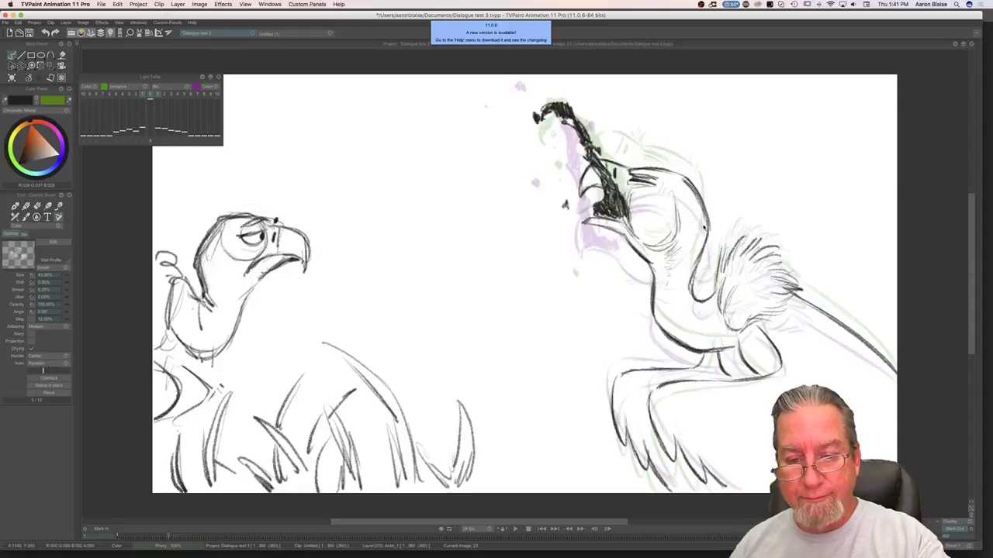
{"action": "key", "text": "Left"}
{"action": "key", "text": "Right"}
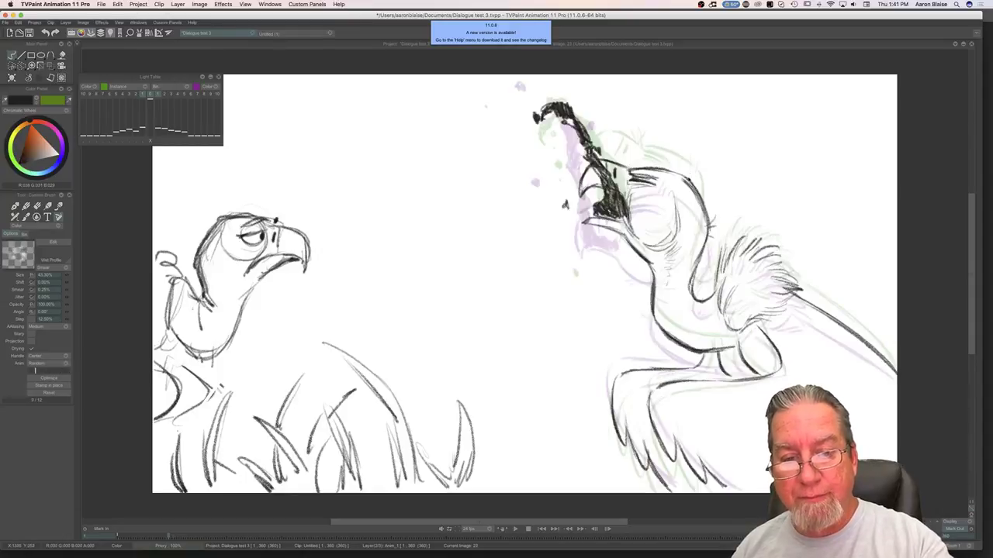
Step: Flip between frame 23 and its neighbouring drawings to check the motion of the head, neck and wing
{"action": "key", "text": "Right"}
{"action": "key", "text": "Left"}
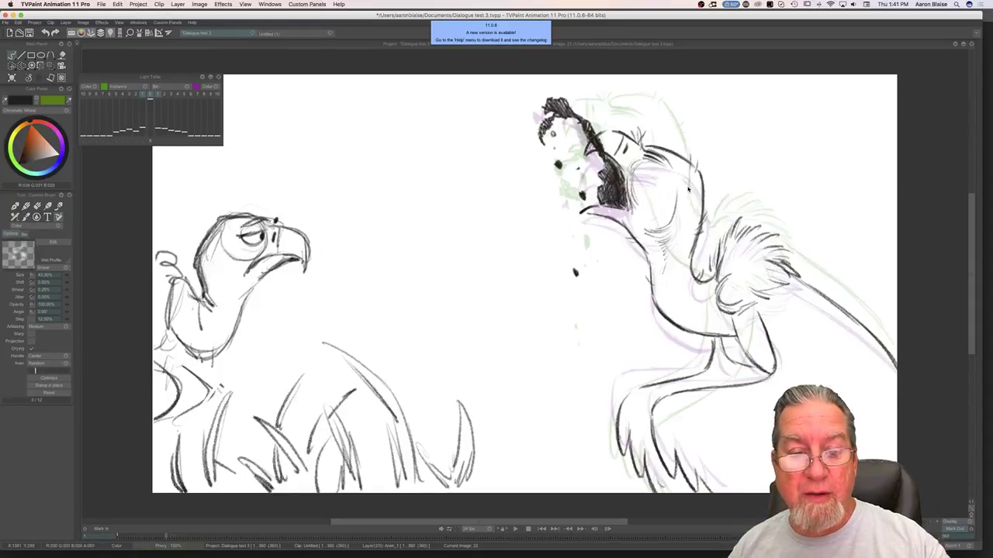
{"action": "key", "text": "Right"}
{"action": "key", "text": "Left"}
{"action": "key", "text": "Right"}
{"action": "key", "text": "Left"}
{"action": "key", "text": "Right"}
{"action": "key", "text": "Left"}
{"action": "key", "text": "Right"}
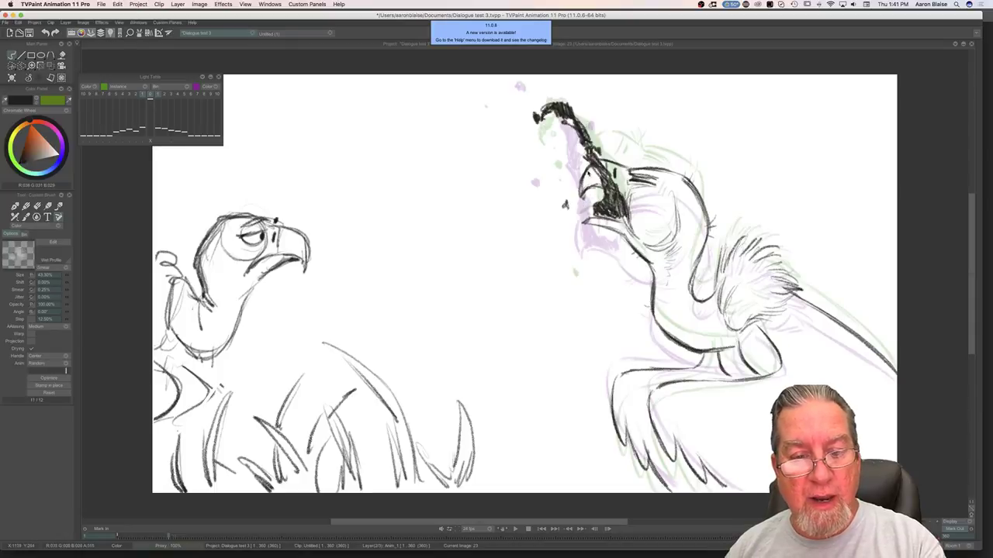
{"action": "key", "text": "Left"}
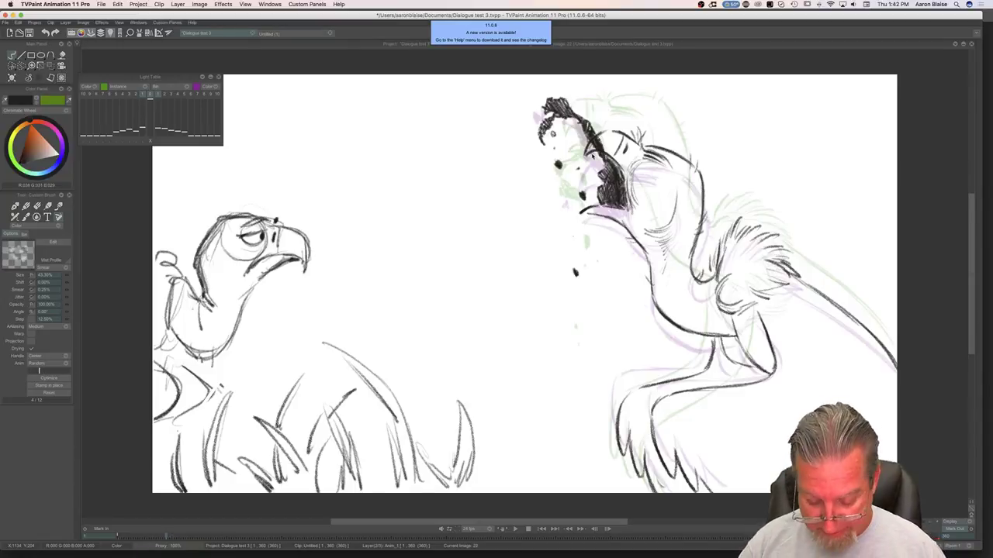
Step: Show the timeline, select Anim_1's opening run of drawings from frame 1, and play the animation back
{"action": "key", "text": "Tab"}
{"action": "mouse_move", "coordinate": [216, 477]}
{"action": "left_mouse_down"}
{"action": "mouse_move", "coordinate": [187, 476]}
{"action": "mouse_move", "coordinate": [239, 476]}
{"action": "mouse_move", "coordinate": [160, 483]}
{"action": "mouse_move", "coordinate": [213, 475]}
{"action": "mouse_move", "coordinate": [235, 483]}
{"action": "mouse_move", "coordinate": [162, 481]}
{"action": "mouse_move", "coordinate": [233, 485]}
{"action": "left_mouse_up"}
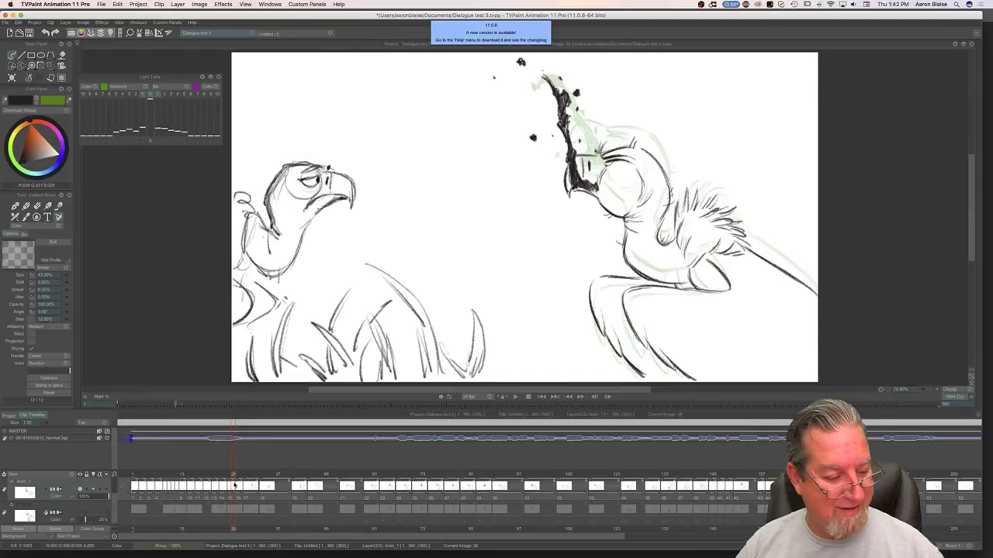
{"action": "left_click_drag", "start_coordinate": [134, 499], "coordinate": [426, 504]}
{"action": "left_click", "coordinate": [515, 397]}
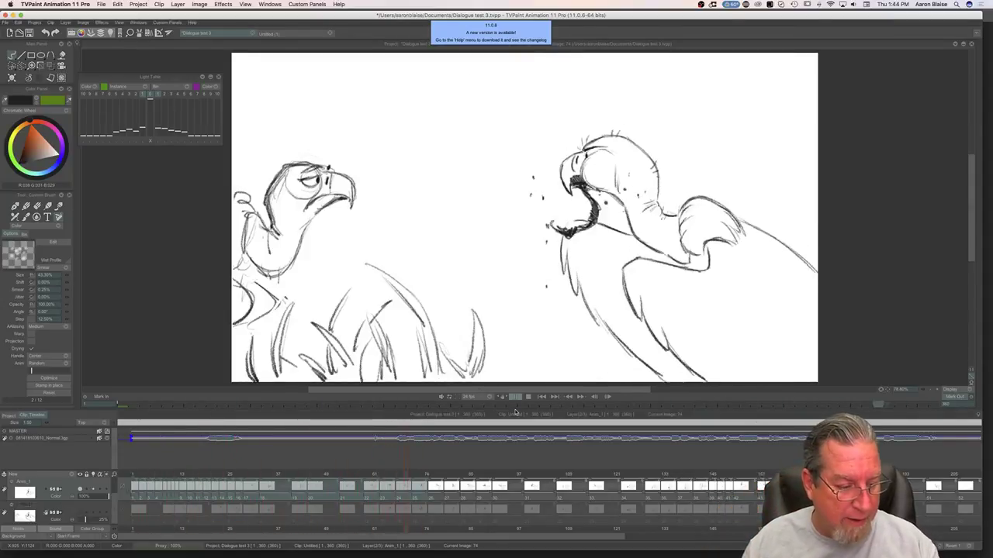
Step: Go to frame 31 on the Anim_1 layer and clear its drawing
{"action": "left_click", "coordinate": [270, 475]}
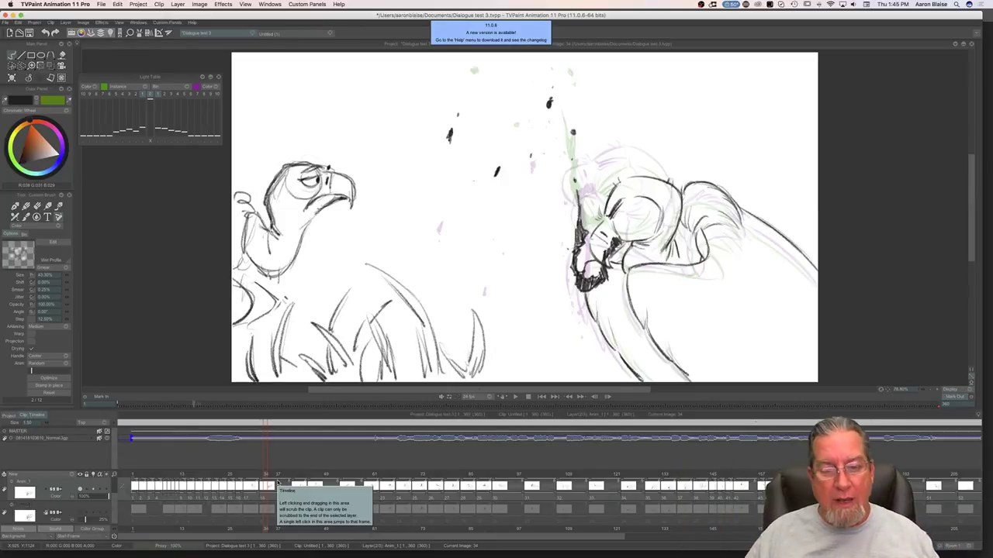
{"action": "mouse_move", "coordinate": [266, 474]}
{"action": "left_mouse_down"}
{"action": "mouse_move", "coordinate": [231, 477]}
{"action": "mouse_move", "coordinate": [251, 481]}
{"action": "left_mouse_up"}
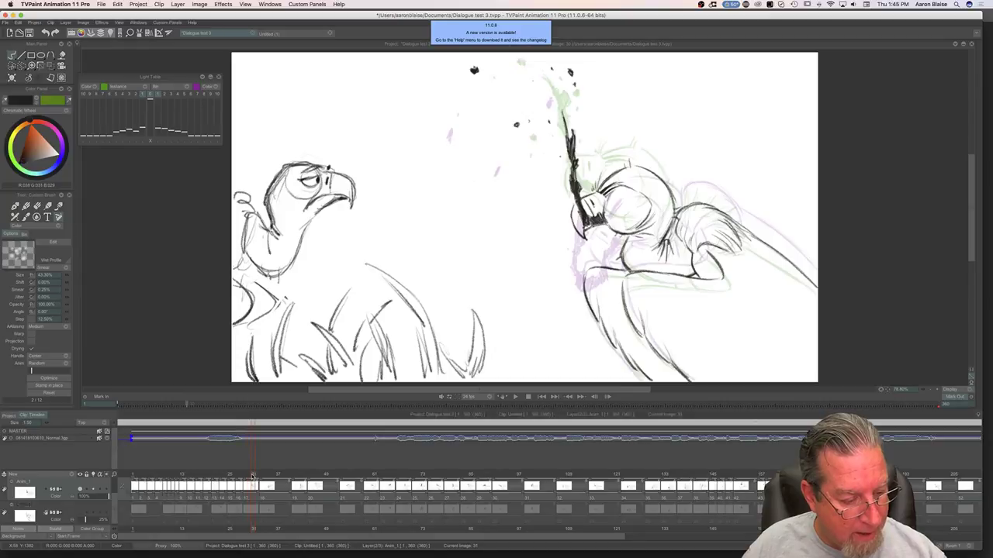
{"action": "left_click", "coordinate": [12, 78]}
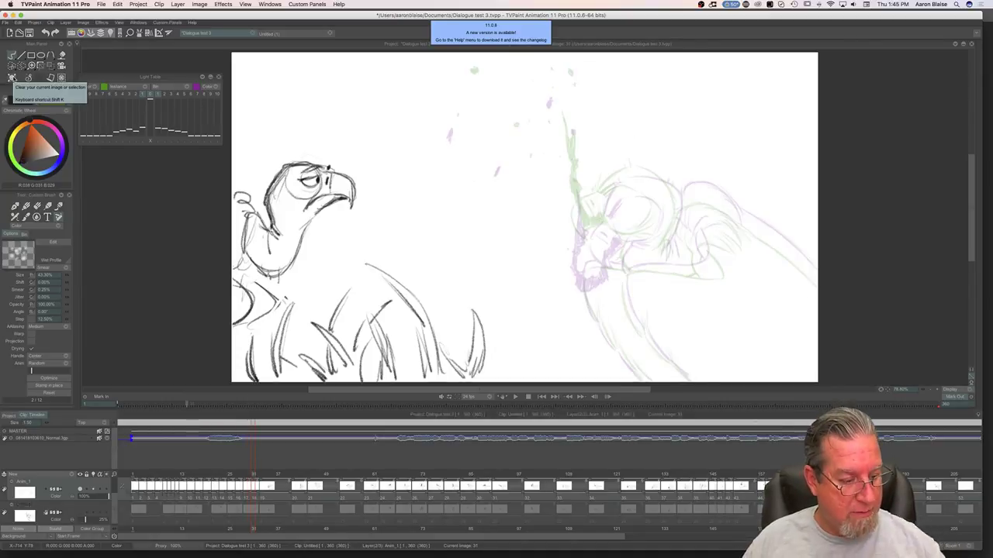
Step: Scrub from the emptied frame 31 through the drawing that follows and back, and save the project
{"action": "mouse_move", "coordinate": [254, 478]}
{"action": "left_mouse_down"}
{"action": "mouse_move", "coordinate": [238, 482]}
{"action": "mouse_move", "coordinate": [253, 482]}
{"action": "left_mouse_up"}
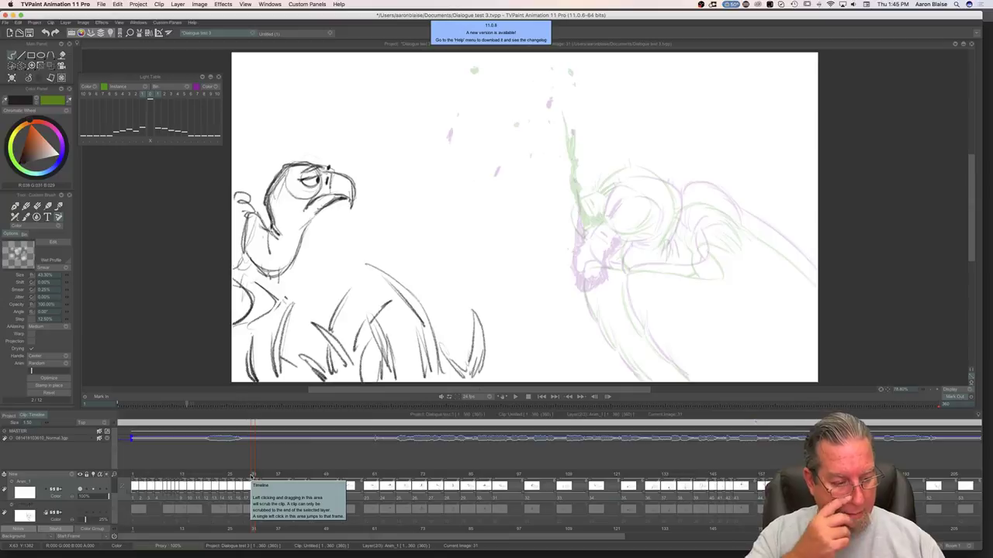
{"action": "left_click_drag", "start_coordinate": [252, 476], "coordinate": [269, 480]}
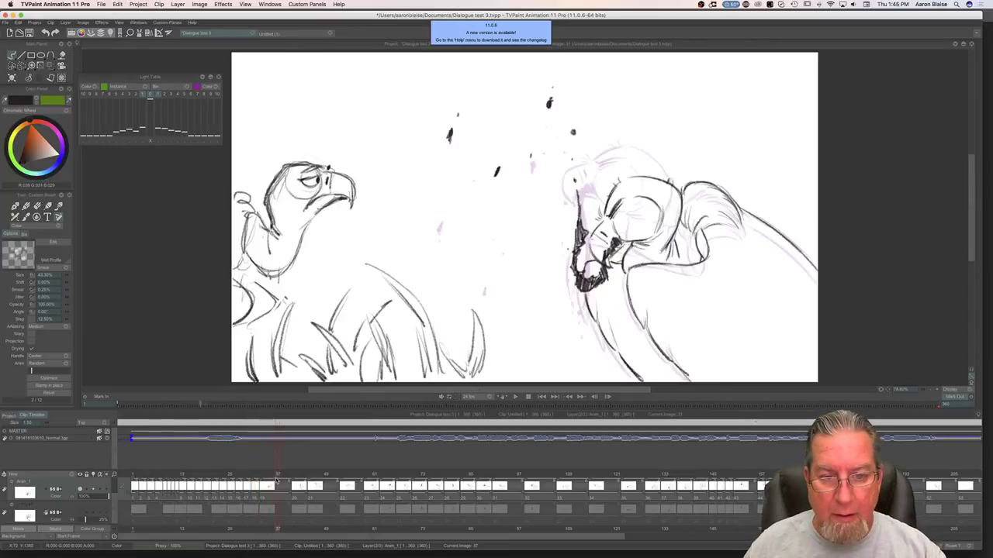
{"action": "left_click_drag", "start_coordinate": [260, 485], "coordinate": [254, 483]}
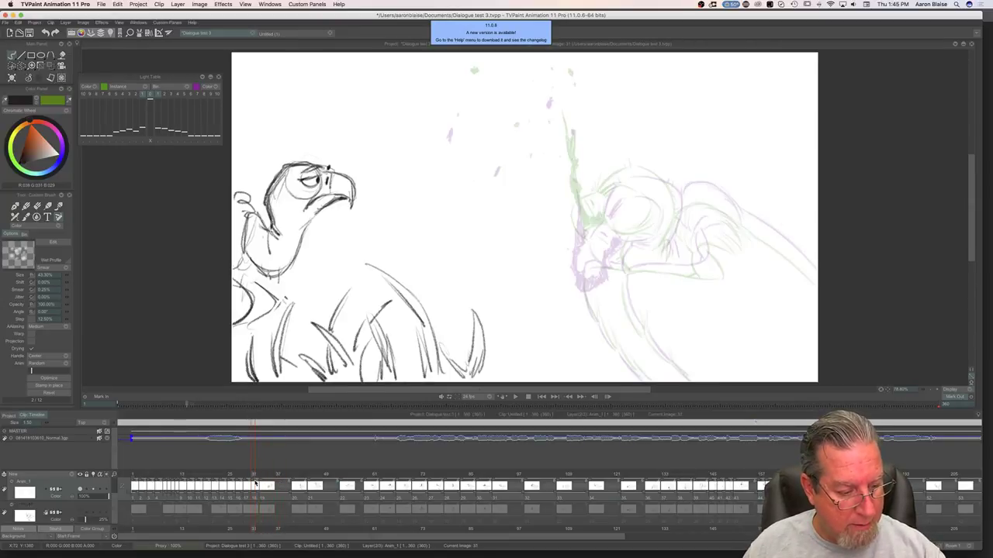
{"action": "key", "text": "super+s"}
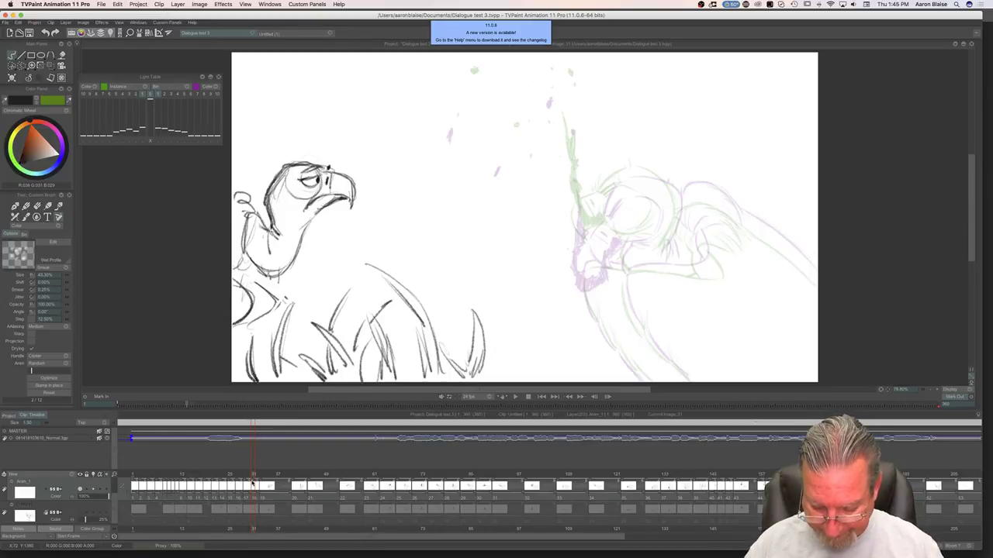
Step: Hide the timeline and draw the back of the head curving down to the nape at frame 31
{"action": "key", "text": "Tab"}
{"action": "key", "text": "Left"}
{"action": "key", "text": "Right"}
{"action": "key", "text": "Left"}
{"action": "key", "text": "Right"}
{"action": "left_click_drag", "start_coordinate": [699, 239], "coordinate": [704, 245]}
{"action": "key", "text": "Left"}
{"action": "key", "text": "Right"}
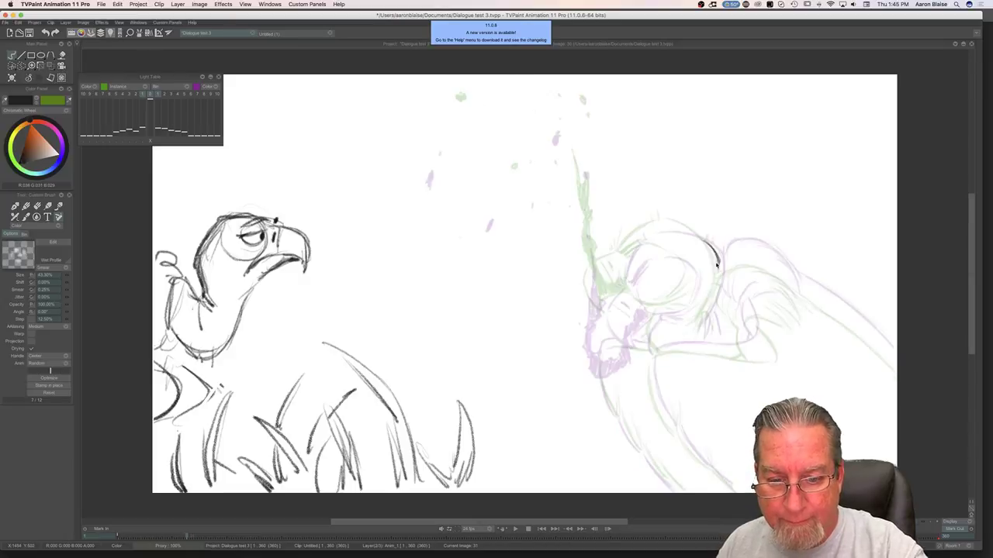
{"action": "key", "text": "Right"}
{"action": "key", "text": "Left"}
{"action": "left_click_drag", "start_coordinate": [698, 321], "coordinate": [694, 329]}
{"action": "key", "text": "Right"}
{"action": "key", "text": "Left"}
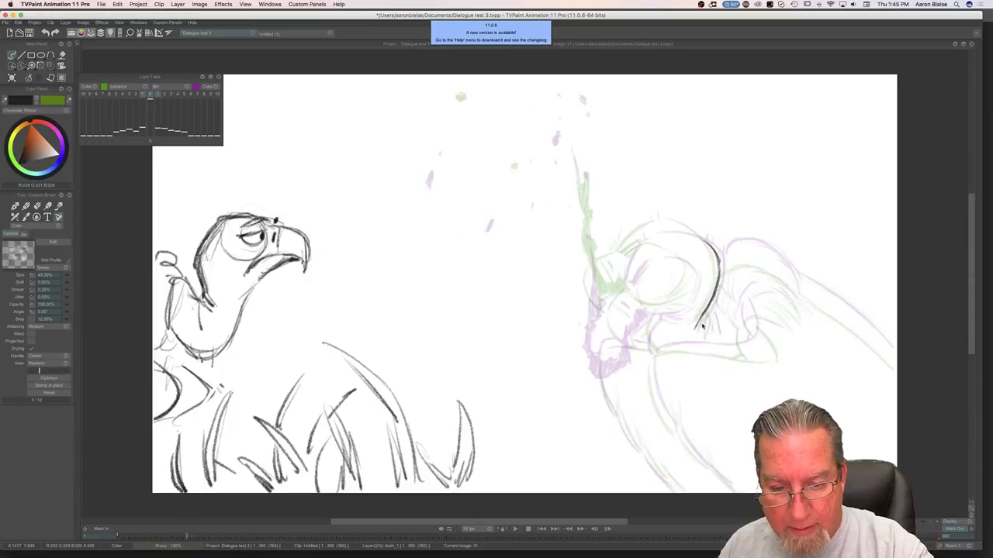
Step: Draw the arched shoulder ruff and the long back line running off the canvas at frame 31
{"action": "key", "text": "Right"}
{"action": "key", "text": "Left"}
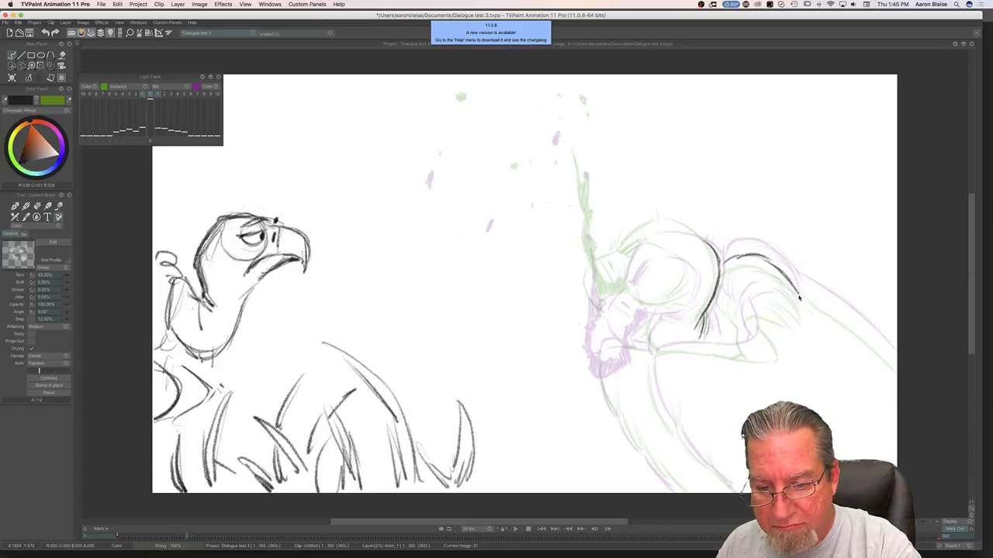
{"action": "key", "text": "Right"}
{"action": "key", "text": "Left"}
{"action": "left_click_drag", "start_coordinate": [838, 312], "coordinate": [884, 353]}
{"action": "key", "text": "Right"}
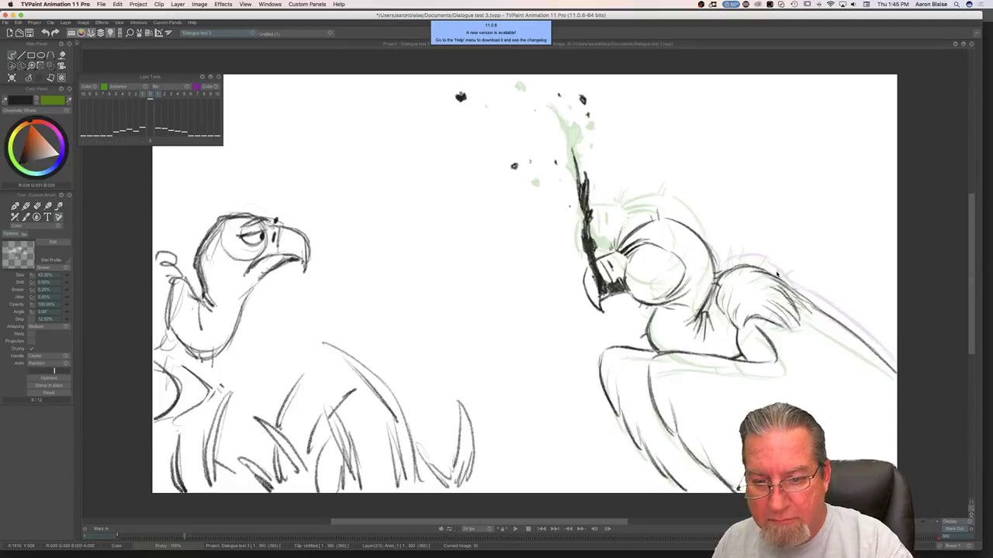
{"action": "key", "text": "Left"}
Step: Draw the top of the head, the forehead and the start of the upper beak at frame 31
{"action": "key", "text": "Right"}
{"action": "key", "text": "Left"}
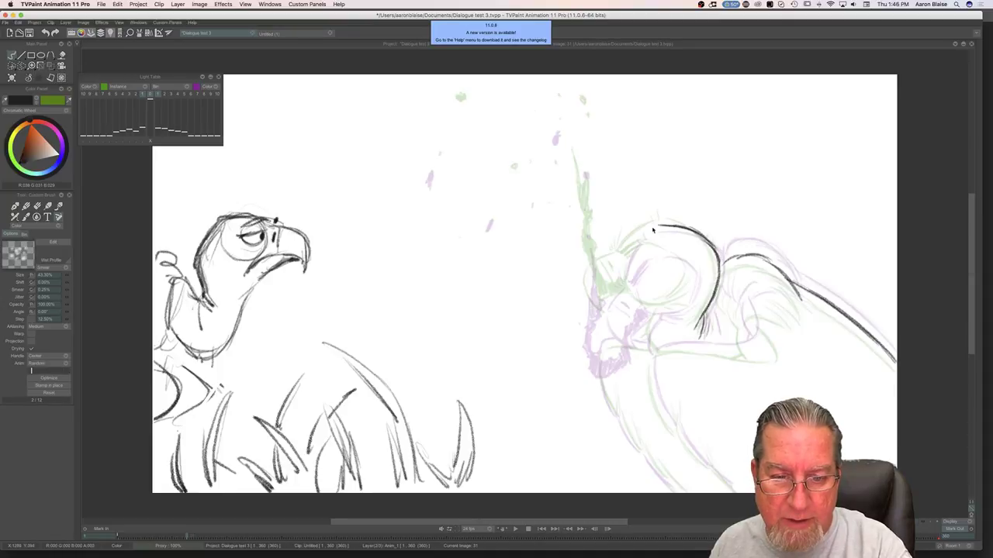
{"action": "key", "text": "Right"}
{"action": "key", "text": "Left"}
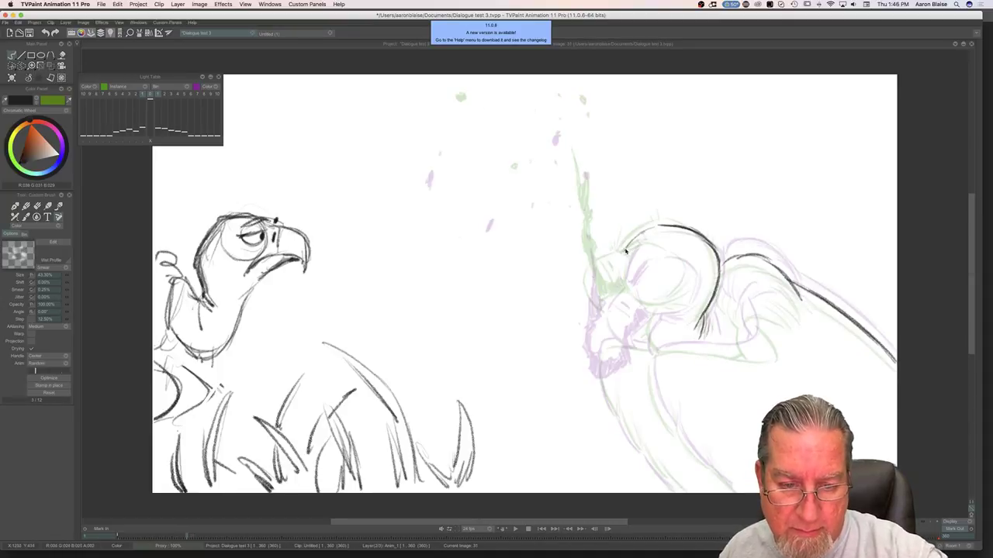
{"action": "key", "text": "Right"}
{"action": "key", "text": "Left"}
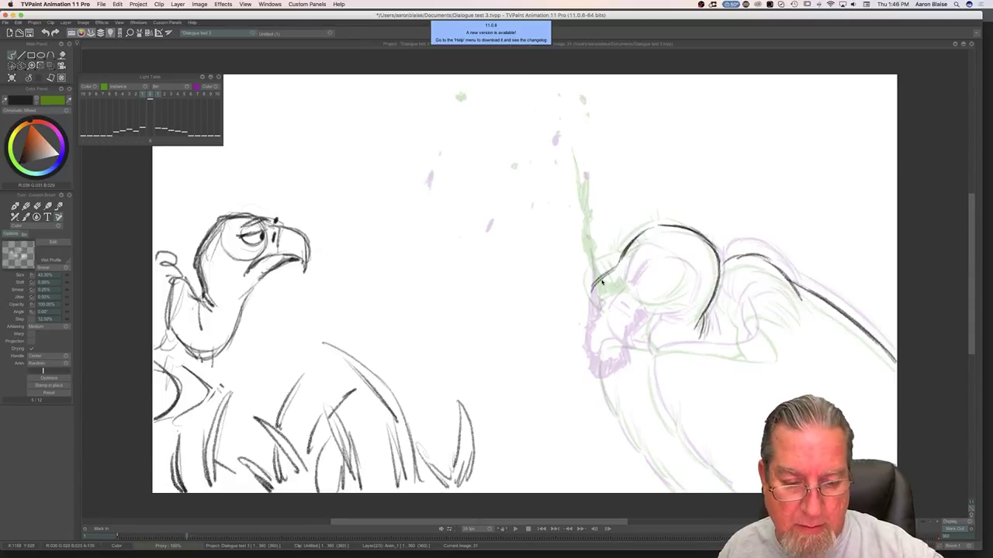
Step: Undo the last beak stroke on image 31 and redraw the right vulture's curved beak outline, flipping against the neighbouring drawings
{"action": "key", "text": "ctrl+z"}
{"action": "key", "text": "Right"}
{"action": "key", "text": "Left"}
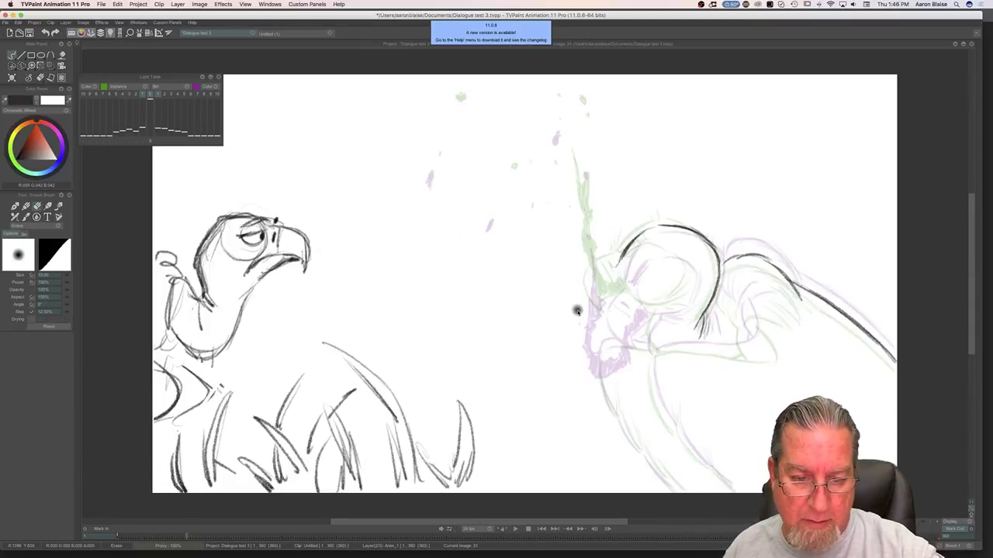
{"action": "key", "text": "Right"}
{"action": "key", "text": "Left"}
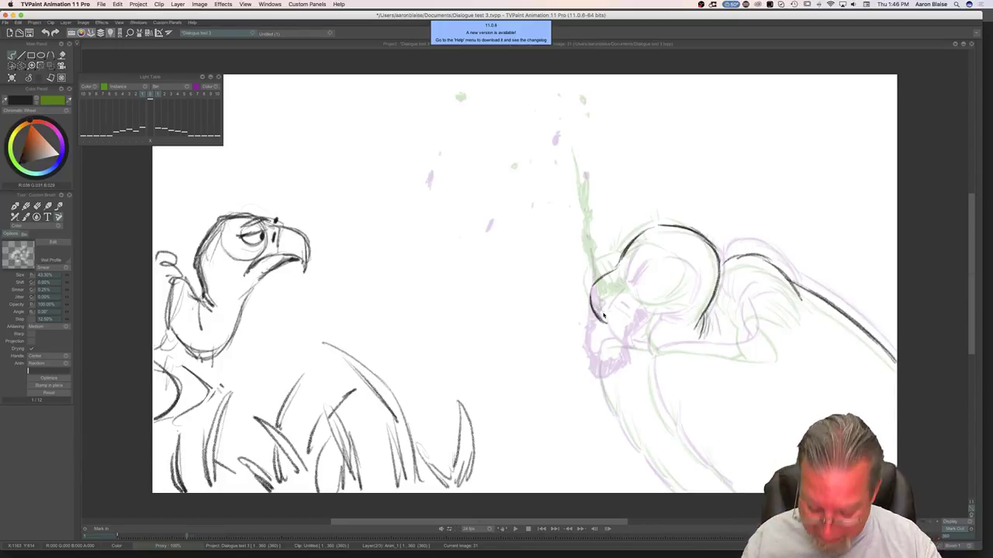
{"action": "key", "text": "Left"}
{"action": "key", "text": "Right"}
{"action": "key", "text": "Left"}
{"action": "key", "text": "Right"}
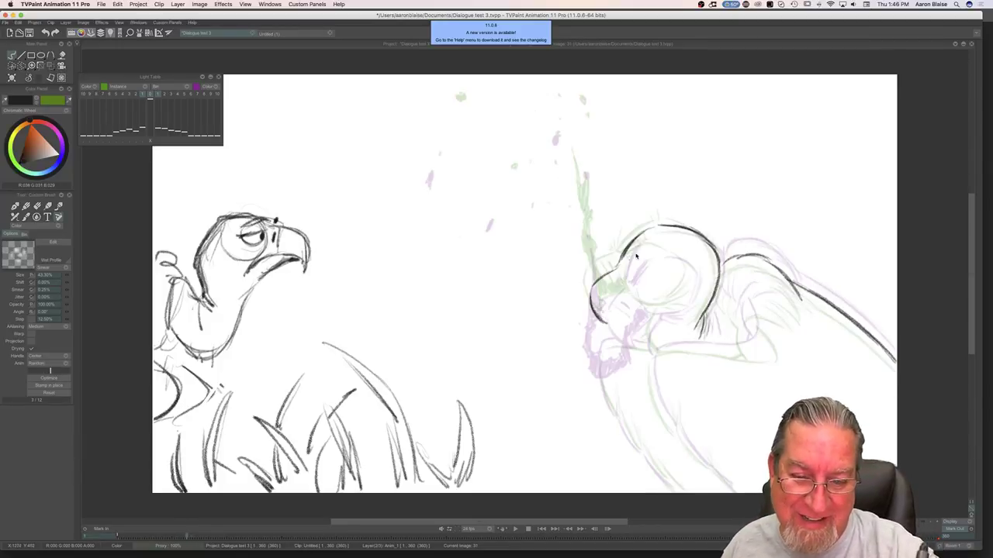
Step: Draw the large round eye contour inside the right vulture's head, checking it against the adjacent drawings
{"action": "left_click_drag", "start_coordinate": [630, 264], "coordinate": [625, 264]}
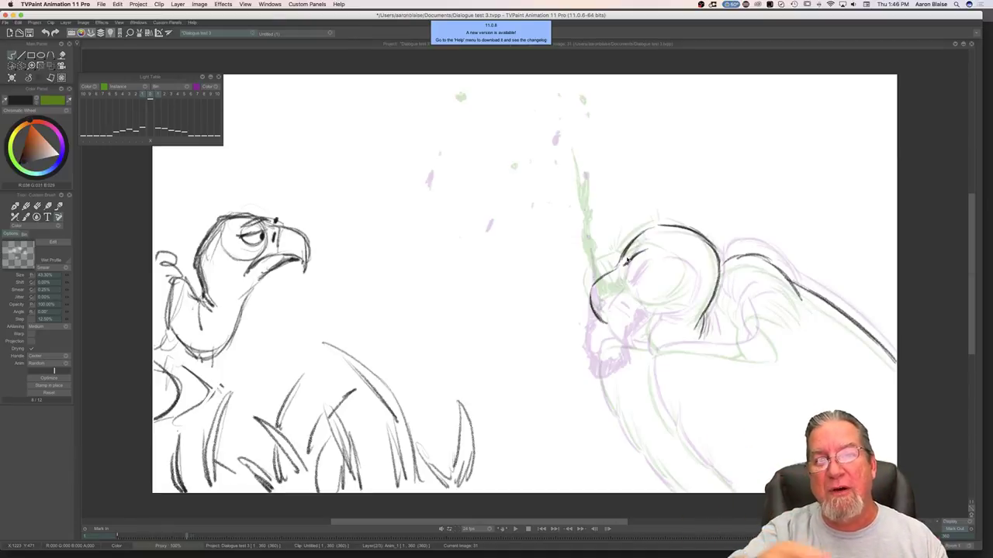
{"action": "key", "text": "Left"}
{"action": "key", "text": "Right"}
{"action": "key", "text": "Left"}
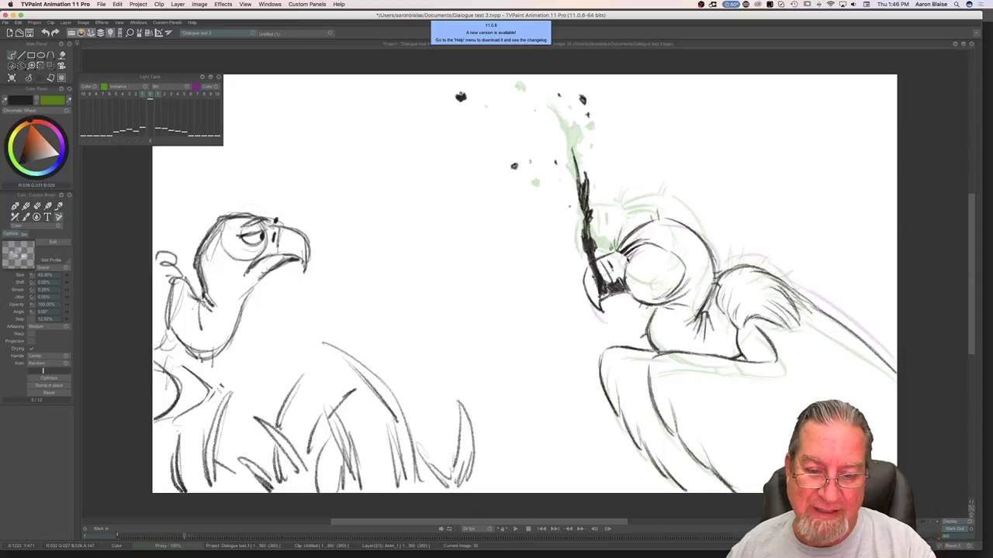
{"action": "key", "text": "Right"}
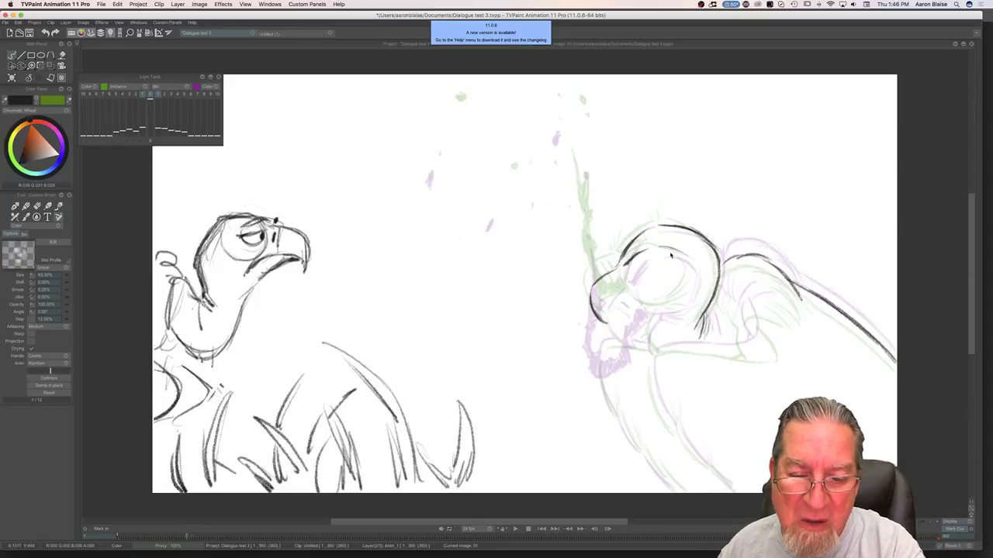
{"action": "key", "text": "Right"}
{"action": "key", "text": "Right"}
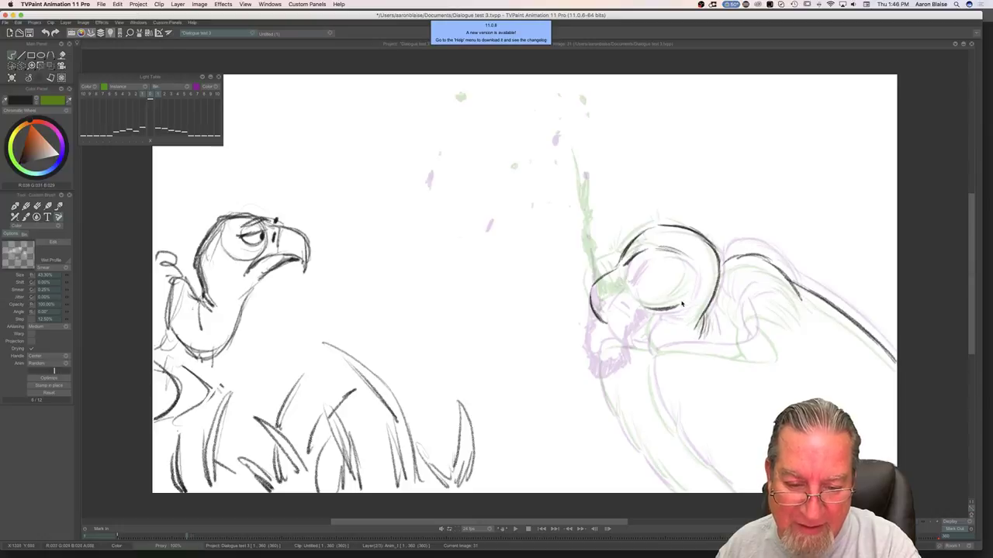
{"action": "key", "text": "Right"}
{"action": "key", "text": "Right"}
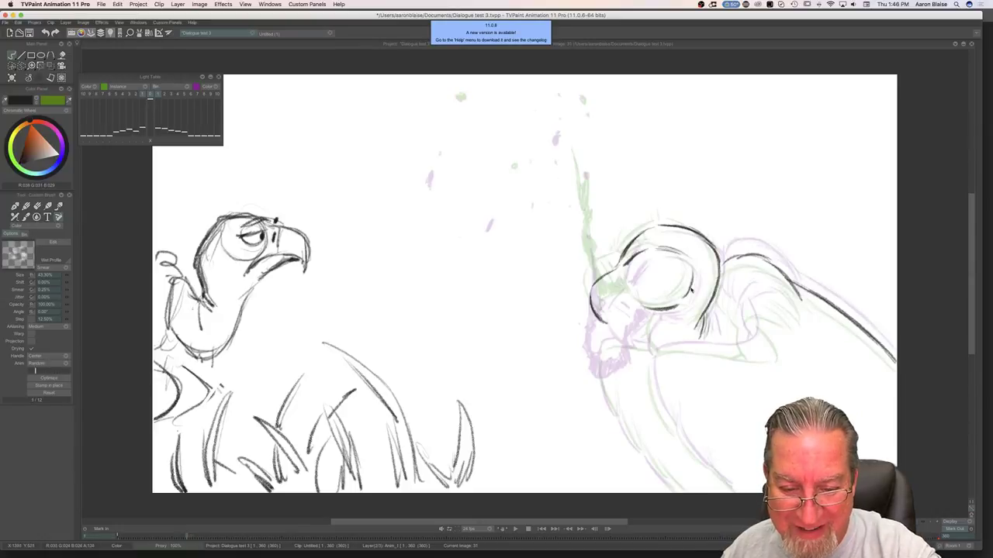
{"action": "key", "text": "Left"}
{"action": "key", "text": "Right"}
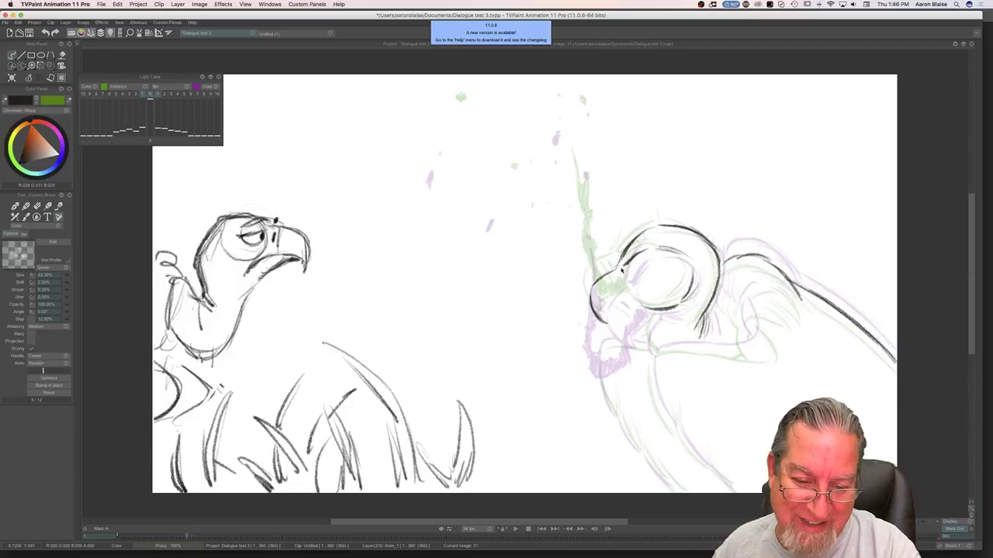
Step: Add short dark brow strokes at the front of the right vulture's eye, comparing with the previous drawing
{"action": "left_click_drag", "start_coordinate": [645, 257], "coordinate": [627, 270]}
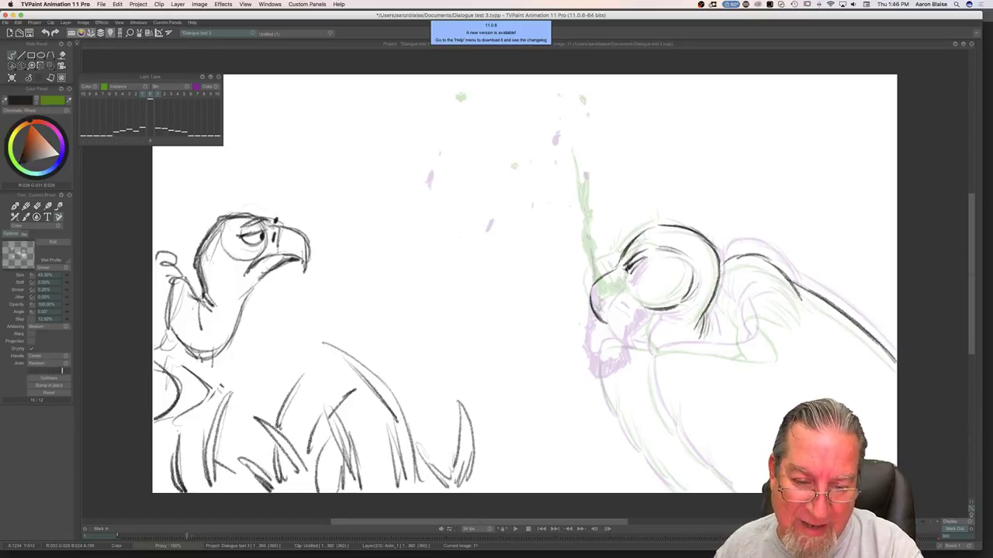
{"action": "key", "text": "Left"}
{"action": "key", "text": "Right"}
{"action": "key", "text": "Left"}
{"action": "key", "text": "Right"}
Step: Draw the nostril and the line where the beak meets the face on the right vulture
{"action": "mouse_move", "coordinate": [631, 281]}
{"action": "left_mouse_down"}
{"action": "mouse_move", "coordinate": [637, 305]}
{"action": "mouse_move", "coordinate": [651, 307]}
{"action": "mouse_move", "coordinate": [635, 289]}
{"action": "left_mouse_up"}
{"action": "key", "text": "Left"}
{"action": "key", "text": "Right"}
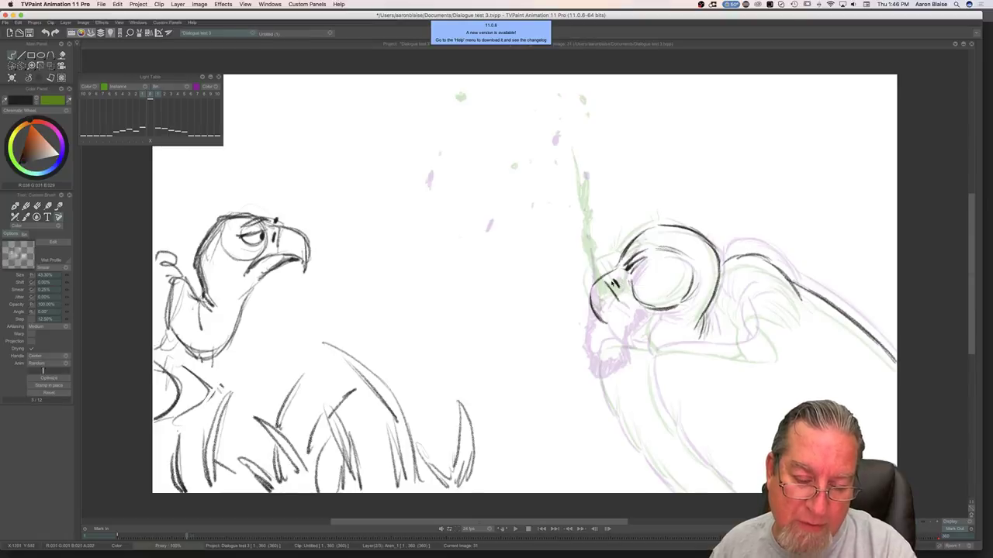
{"action": "key", "text": "Left"}
{"action": "key", "text": "Right"}
Step: Draw the hooked tip of the right vulture's beak and shade the mouth opening dark
{"action": "mouse_move", "coordinate": [598, 317]}
{"action": "left_mouse_down"}
{"action": "mouse_move", "coordinate": [617, 331]}
{"action": "mouse_move", "coordinate": [608, 310]}
{"action": "mouse_move", "coordinate": [629, 299]}
{"action": "mouse_move", "coordinate": [613, 312]}
{"action": "left_mouse_up"}
{"action": "key", "text": "Left"}
{"action": "key", "text": "Right"}
{"action": "key", "text": "Left"}
{"action": "key", "text": "Right"}
{"action": "key", "text": "Left"}
{"action": "key", "text": "Right"}
Step: Draw a thin dark liquid strand rising above the right vulture's beak and erase its lower end
{"action": "left_click_drag", "start_coordinate": [586, 215], "coordinate": [588, 255]}
{"action": "left_click_drag", "start_coordinate": [578, 182], "coordinate": [586, 286]}
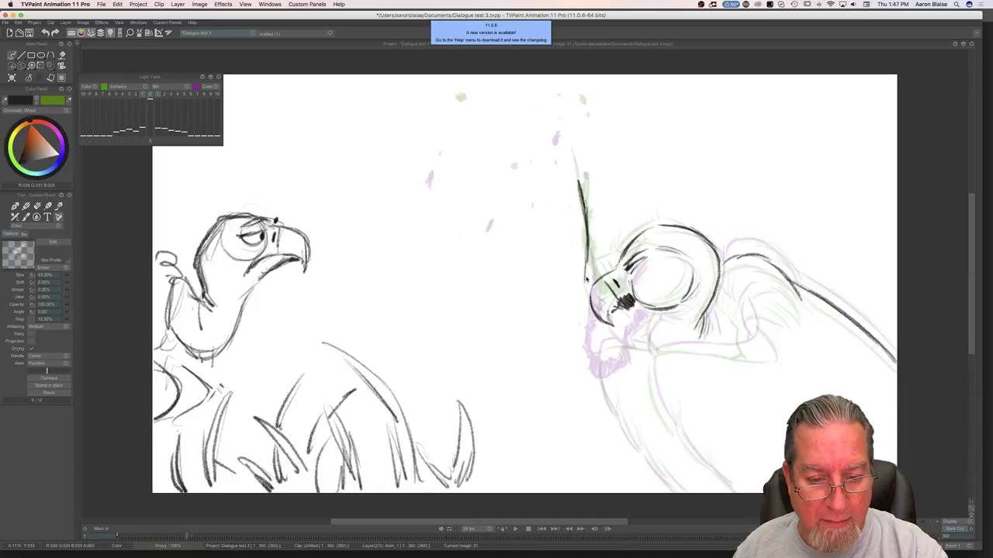
{"action": "key", "text": "Left"}
{"action": "key", "text": "Right"}
{"action": "key", "text": "Left"}
{"action": "key", "text": "Right"}
{"action": "key", "text": "e"}
{"action": "left_click_drag", "start_coordinate": [585, 284], "coordinate": [587, 255]}
{"action": "key", "text": "Left"}
{"action": "key", "text": "Right"}
Step: Thicken the liquid strand and extend it down around the beak tip to the mouth as a solid dark mass
{"action": "key", "text": "b"}
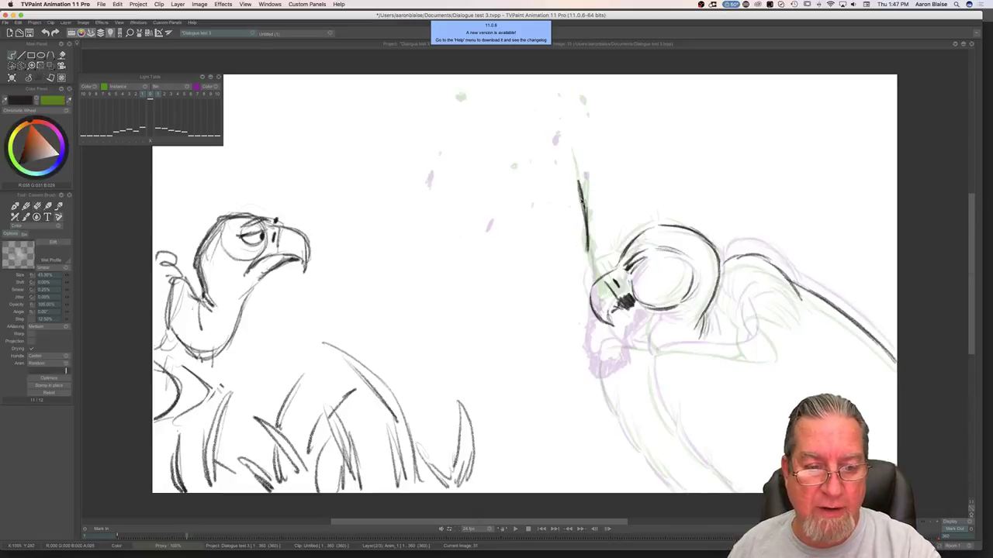
{"action": "mouse_move", "coordinate": [592, 212]}
{"action": "left_mouse_down"}
{"action": "mouse_move", "coordinate": [596, 305]}
{"action": "mouse_move", "coordinate": [619, 310]}
{"action": "mouse_move", "coordinate": [613, 324]}
{"action": "mouse_move", "coordinate": [595, 313]}
{"action": "mouse_move", "coordinate": [605, 312]}
{"action": "mouse_move", "coordinate": [593, 301]}
{"action": "mouse_move", "coordinate": [591, 259]}
{"action": "mouse_move", "coordinate": [588, 295]}
{"action": "left_mouse_up"}
{"action": "key", "text": "Left"}
{"action": "key", "text": "Right"}
{"action": "key", "text": "Left"}
{"action": "key", "text": "Right"}
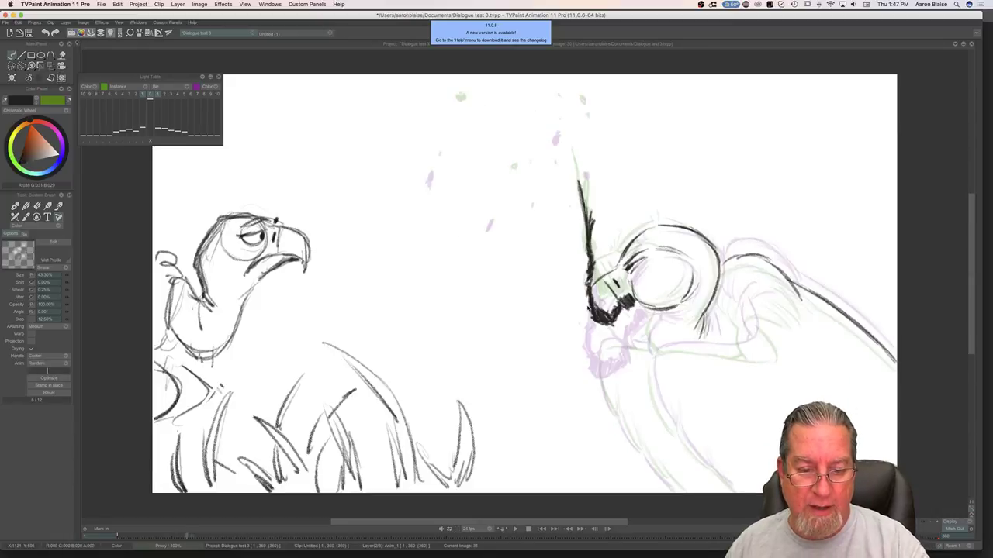
Step: Draw the short curved chest line below the right vulture's eye, following the adjacent drawings
{"action": "key", "text": "Left"}
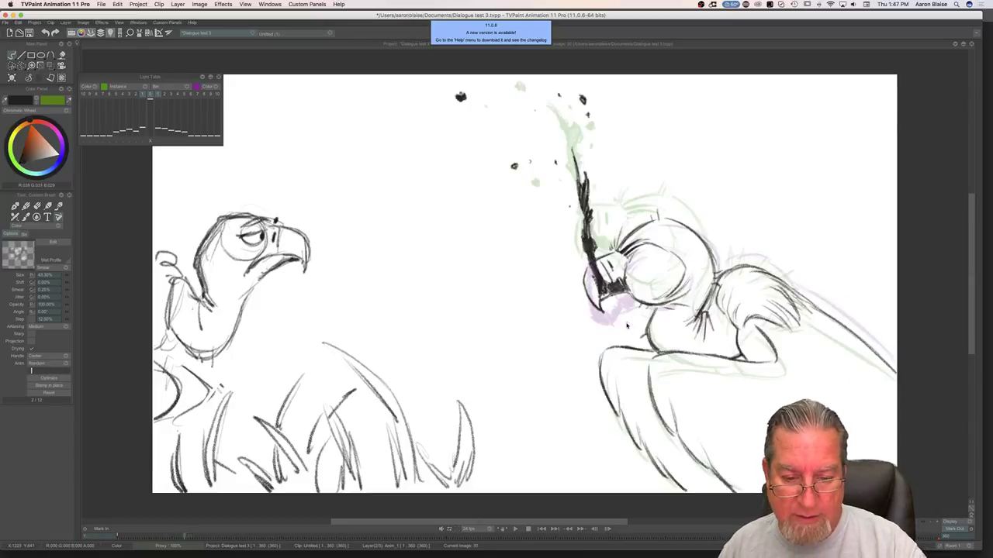
{"action": "key", "text": "Right"}
{"action": "key", "text": "Left"}
{"action": "key", "text": "Right"}
{"action": "mouse_move", "coordinate": [657, 316]}
{"action": "left_mouse_down"}
{"action": "mouse_move", "coordinate": [698, 334]}
{"action": "mouse_move", "coordinate": [650, 355]}
{"action": "left_mouse_up"}
{"action": "key", "text": "Right"}
{"action": "key", "text": "Left"}
{"action": "key", "text": "Right"}
{"action": "key", "text": "Left"}
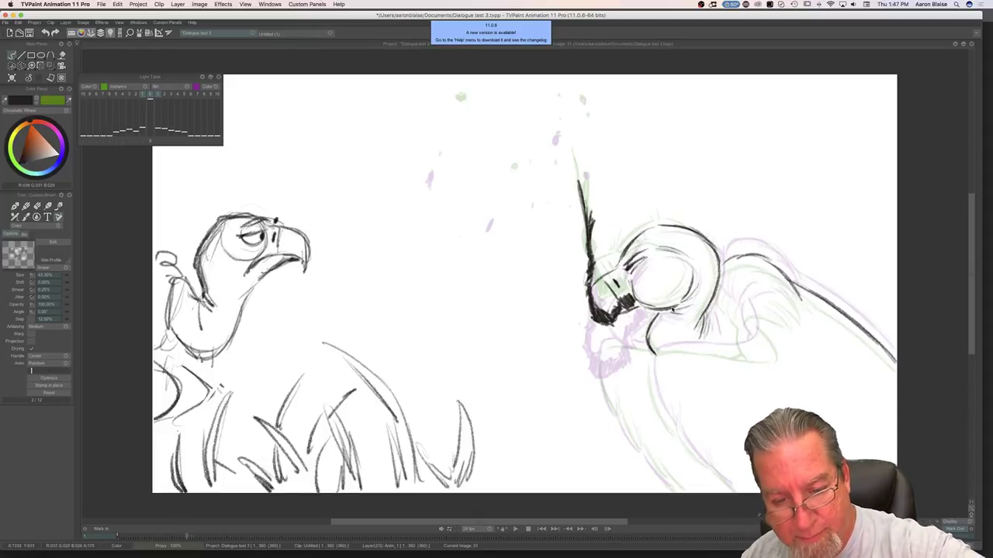
Step: Add short neck strokes behind the right vulture's head, flipping to the neighbouring drawings to place them
{"action": "key", "text": "Right"}
{"action": "key", "text": "Left"}
{"action": "key", "text": "Right"}
{"action": "key", "text": "Left"}
{"action": "key", "text": "Right"}
{"action": "key", "text": "Left"}
{"action": "left_click_drag", "start_coordinate": [718, 290], "coordinate": [735, 310]}
{"action": "key", "text": "Right"}
{"action": "key", "text": "Left"}
{"action": "key", "text": "Right"}
{"action": "key", "text": "Left"}
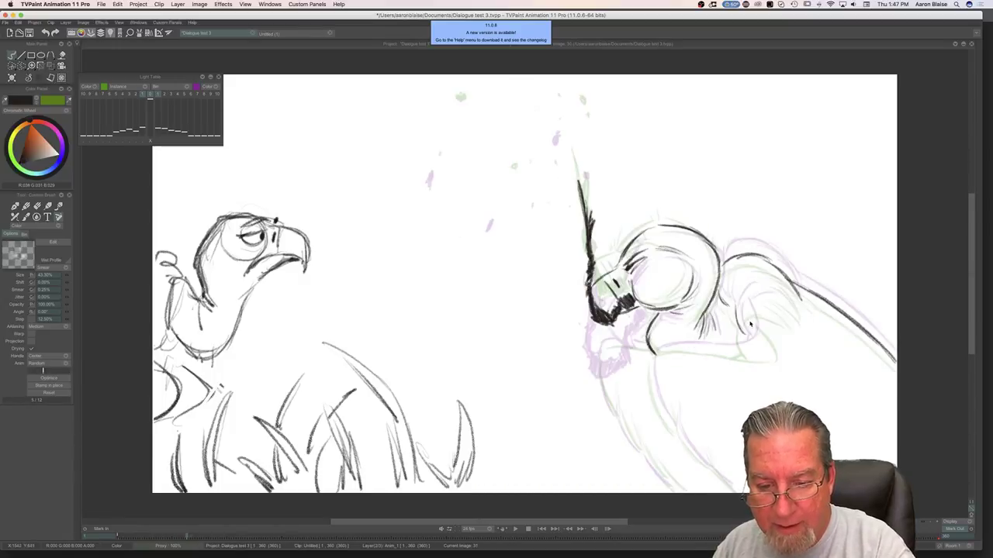
{"action": "key", "text": "Right"}
{"action": "key", "text": "Left"}
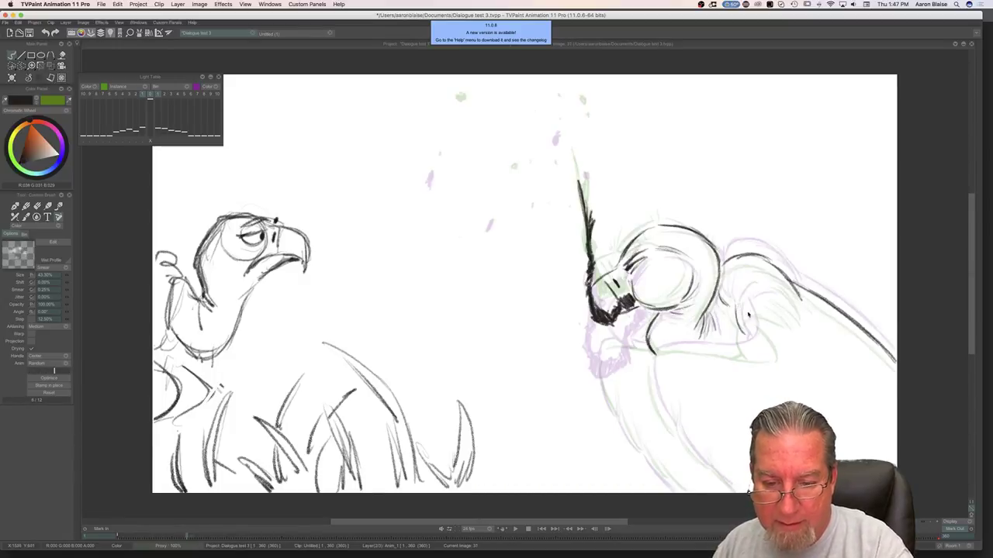
Step: Draw the right vulture's bent forearm and the jagged feather edge of the near wing down to the canvas edge
{"action": "mouse_move", "coordinate": [758, 317]}
{"action": "left_mouse_down"}
{"action": "mouse_move", "coordinate": [764, 350]}
{"action": "mouse_move", "coordinate": [657, 358]}
{"action": "mouse_move", "coordinate": [661, 411]}
{"action": "mouse_move", "coordinate": [674, 432]}
{"action": "mouse_move", "coordinate": [678, 411]}
{"action": "mouse_move", "coordinate": [705, 474]}
{"action": "left_mouse_up"}
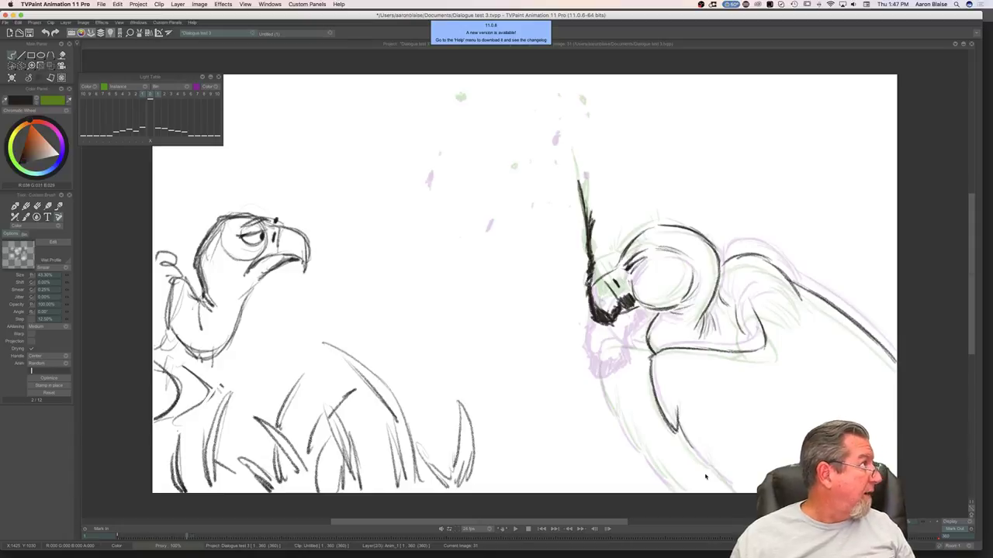
{"action": "key", "text": "Left"}
{"action": "key", "text": "Right"}
{"action": "mouse_move", "coordinate": [678, 419]}
{"action": "left_mouse_down"}
{"action": "mouse_move", "coordinate": [700, 456]}
{"action": "mouse_move", "coordinate": [688, 447]}
{"action": "mouse_move", "coordinate": [709, 467]}
{"action": "mouse_move", "coordinate": [705, 450]}
{"action": "mouse_move", "coordinate": [734, 492]}
{"action": "left_mouse_up"}
{"action": "key", "text": "Left"}
{"action": "key", "text": "Right"}
Step: Draw the outer feather edge of the right vulture's far wing from the wrist down to the canvas edge
{"action": "mouse_move", "coordinate": [652, 351]}
{"action": "left_mouse_down"}
{"action": "mouse_move", "coordinate": [610, 354]}
{"action": "mouse_move", "coordinate": [607, 342]}
{"action": "mouse_move", "coordinate": [615, 345]}
{"action": "mouse_move", "coordinate": [600, 359]}
{"action": "mouse_move", "coordinate": [603, 386]}
{"action": "mouse_move", "coordinate": [606, 397]}
{"action": "mouse_move", "coordinate": [614, 386]}
{"action": "mouse_move", "coordinate": [639, 451]}
{"action": "mouse_move", "coordinate": [676, 485]}
{"action": "left_mouse_up"}
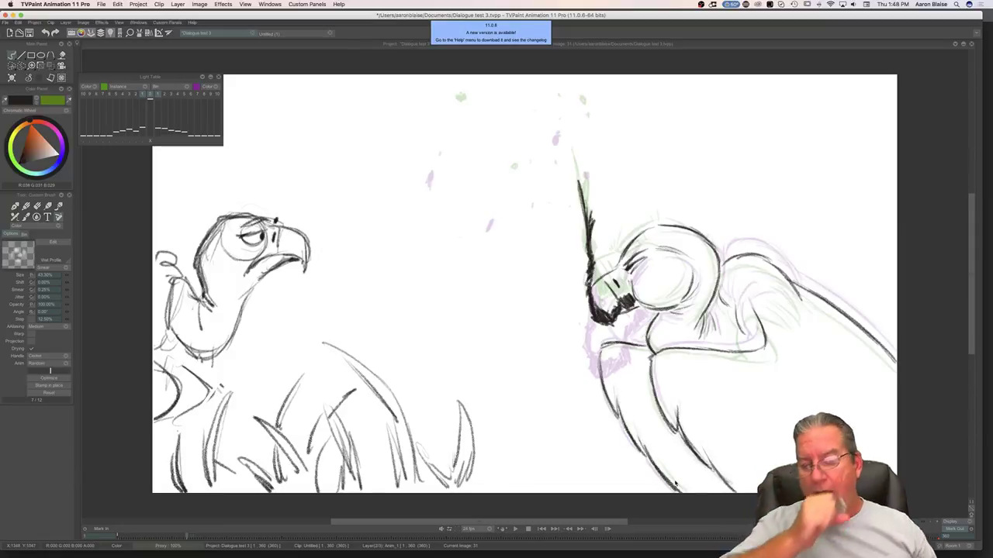
{"action": "key", "text": "Left"}
{"action": "key", "text": "Right"}
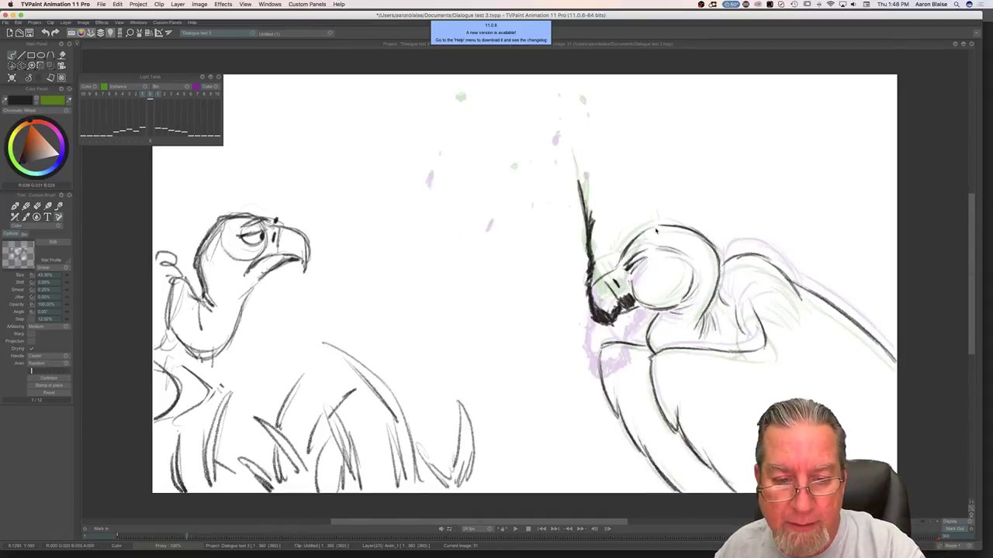
Step: Add small hair strokes on the crown of the right vulture's head, checking against the previous drawing
{"action": "key", "text": "Left"}
{"action": "key", "text": "Right"}
{"action": "key", "text": "Left"}
{"action": "key", "text": "Right"}
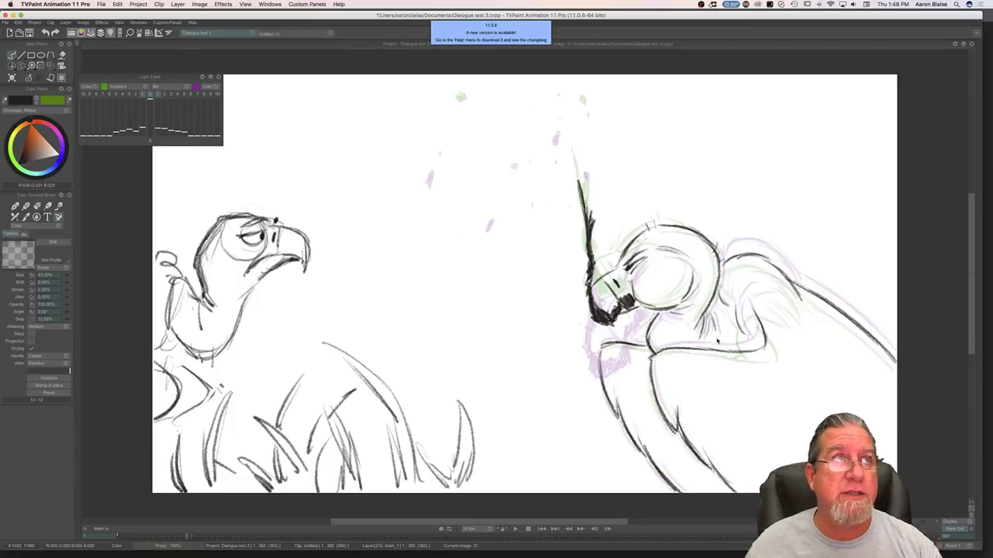
Step: Draw the shoulder curve and layered ruff feathers behind the right vulture's neck
{"action": "key", "text": "Left"}
{"action": "key", "text": "Right"}
{"action": "key", "text": "Left"}
{"action": "key", "text": "Right"}
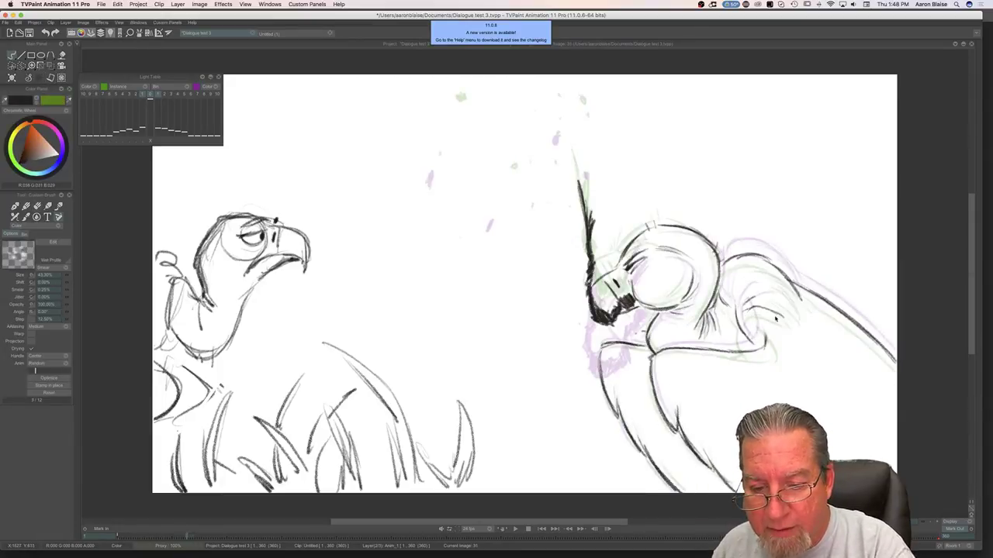
{"action": "mouse_move", "coordinate": [769, 294]}
{"action": "left_mouse_down"}
{"action": "mouse_move", "coordinate": [798, 318]}
{"action": "mouse_move", "coordinate": [762, 334]}
{"action": "left_mouse_up"}
{"action": "key", "text": "Left"}
{"action": "key", "text": "Right"}
{"action": "left_click_drag", "start_coordinate": [754, 312], "coordinate": [766, 336]}
{"action": "key", "text": "Left"}
{"action": "key", "text": "Right"}
Step: Draw the inner elbow curve joining the shoulder to the forearm, comparing it with the previous drawing
{"action": "mouse_move", "coordinate": [736, 307]}
{"action": "left_mouse_down"}
{"action": "mouse_move", "coordinate": [756, 349]}
{"action": "mouse_move", "coordinate": [726, 349]}
{"action": "left_mouse_up"}
{"action": "key", "text": "Left"}
{"action": "key", "text": "Right"}
{"action": "key", "text": "Left"}
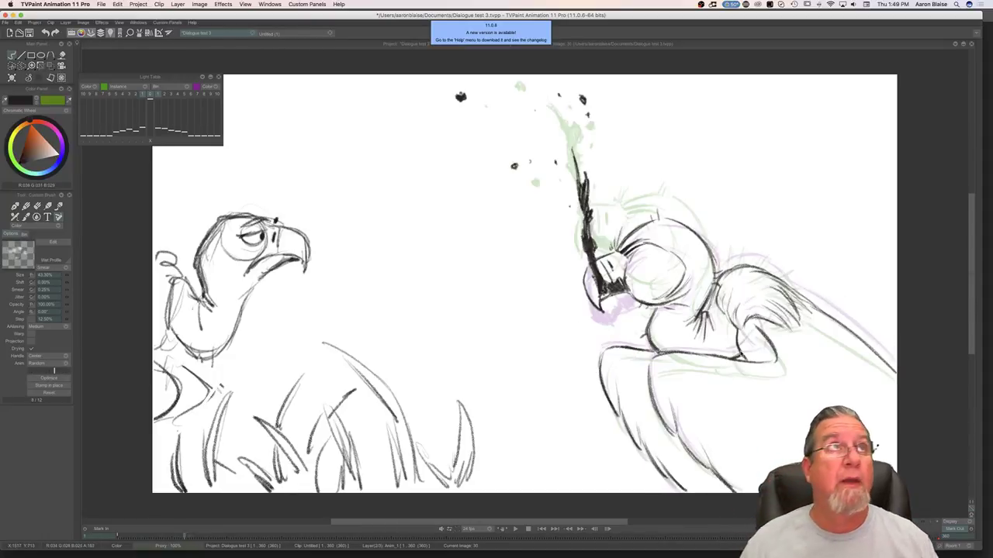
{"action": "key", "text": "Right"}
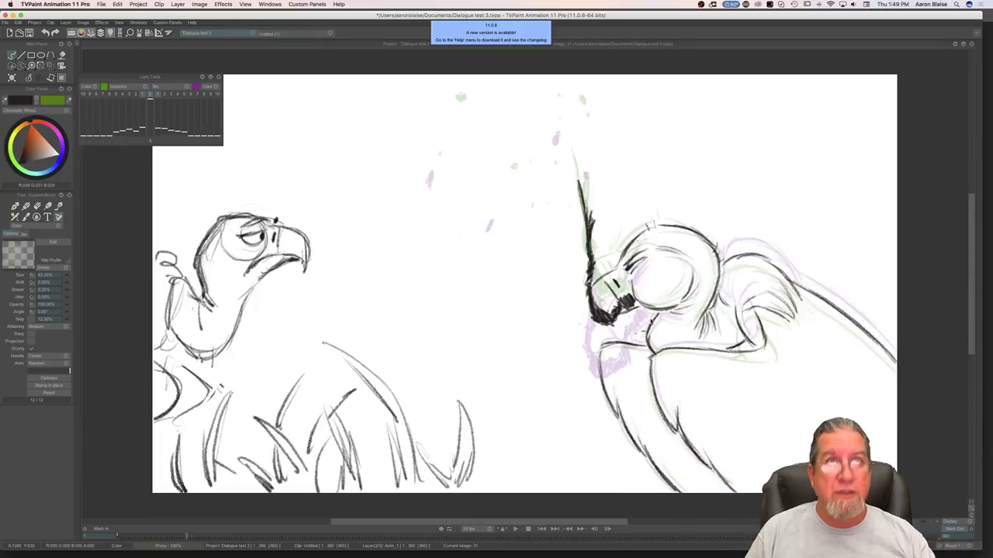
Step: Close the top of the right vulture's head outline and add fine hair strokes at the crown and forehead
{"action": "key", "text": "Left"}
{"action": "key", "text": "Right"}
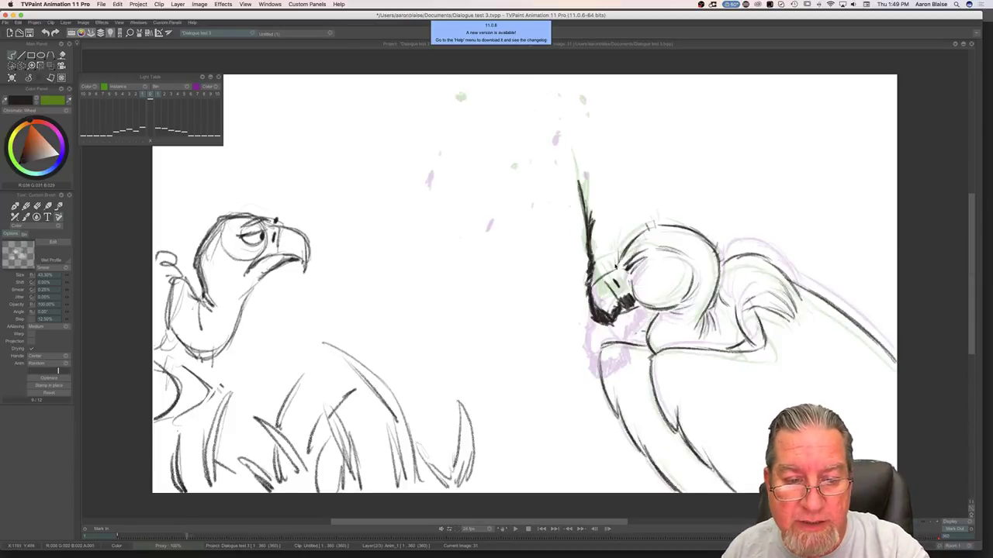
{"action": "left_click_drag", "start_coordinate": [654, 218], "coordinate": [657, 228]}
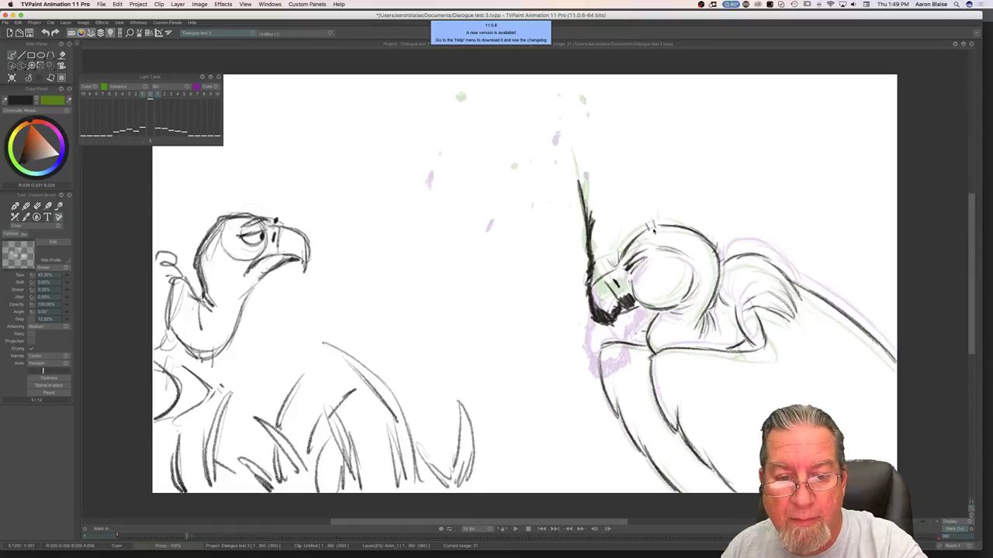
{"action": "key", "text": "Left"}
{"action": "key", "text": "Right"}
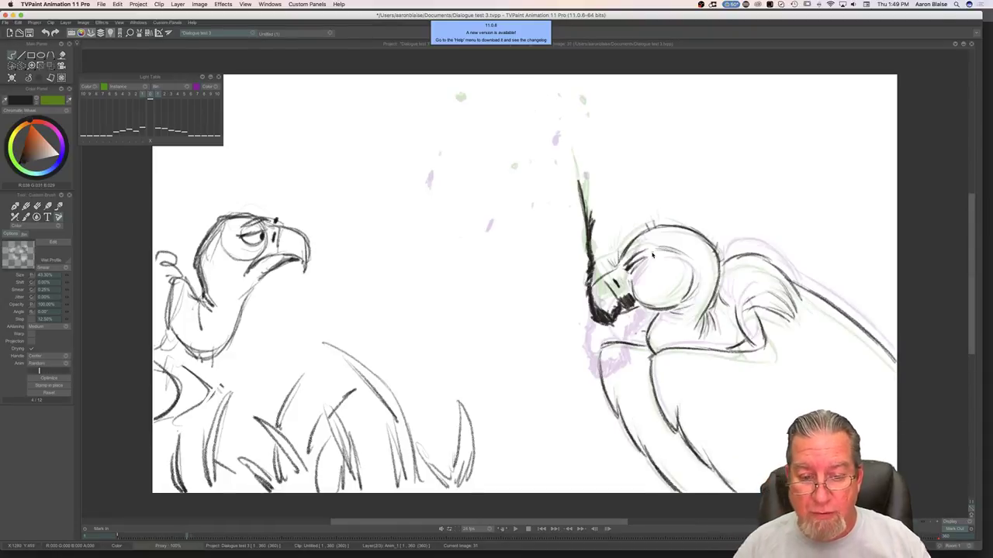
{"action": "key", "text": "Left"}
{"action": "key", "text": "Right"}
{"action": "key", "text": "Left"}
{"action": "key", "text": "Right"}
Step: Show the timeline, go to image 34, and erase the dark liquid around and above the right vulture's beak
{"action": "key", "text": "Tab"}
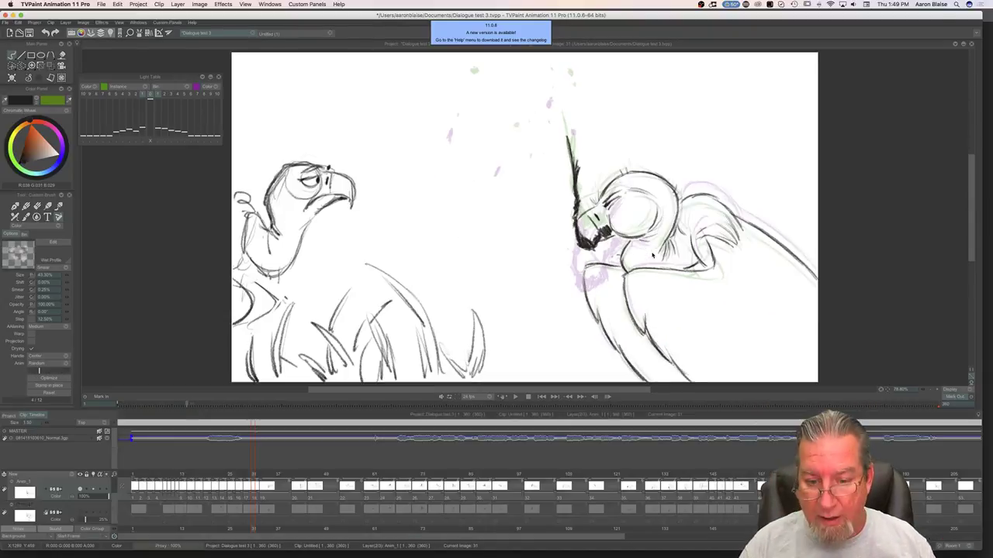
{"action": "mouse_move", "coordinate": [254, 475]}
{"action": "left_mouse_down"}
{"action": "mouse_move", "coordinate": [333, 485]}
{"action": "mouse_move", "coordinate": [247, 482]}
{"action": "mouse_move", "coordinate": [321, 473]}
{"action": "mouse_move", "coordinate": [221, 485]}
{"action": "mouse_move", "coordinate": [302, 493]}
{"action": "mouse_move", "coordinate": [264, 495]}
{"action": "left_mouse_up"}
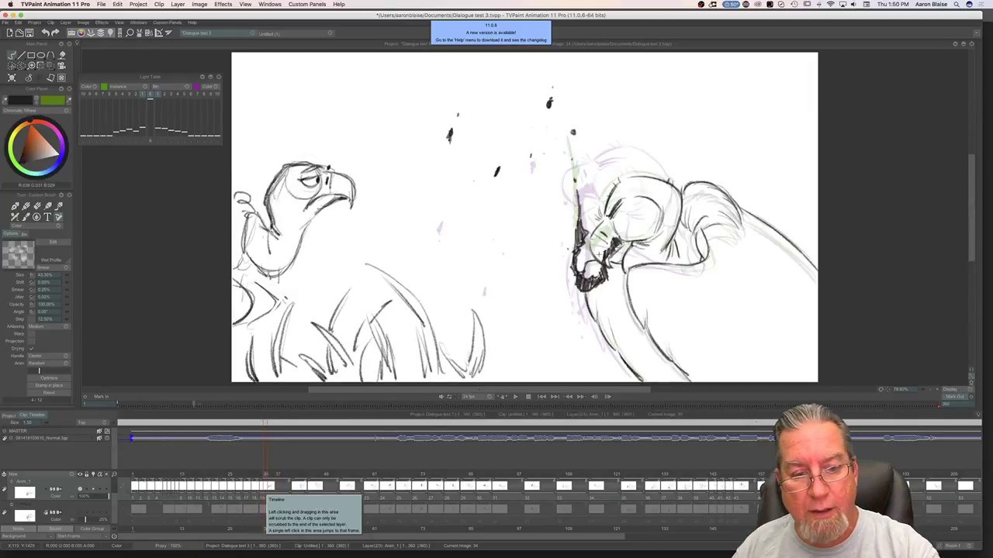
{"action": "key", "text": "e"}
{"action": "mouse_move", "coordinate": [586, 278]}
{"action": "left_mouse_down"}
{"action": "mouse_move", "coordinate": [577, 284]}
{"action": "mouse_move", "coordinate": [580, 227]}
{"action": "left_mouse_up"}
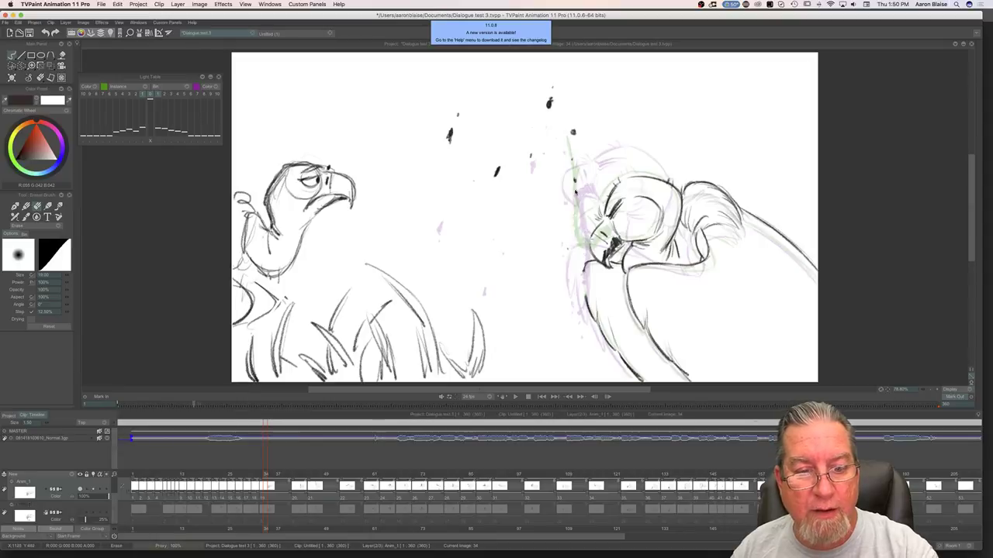
{"action": "left_click_drag", "start_coordinate": [575, 192], "coordinate": [570, 209]}
Step: Draw a dark liquid strand hanging from the beak with a curled lower end, checking it against the previous drawing
{"action": "key", "text": "n"}
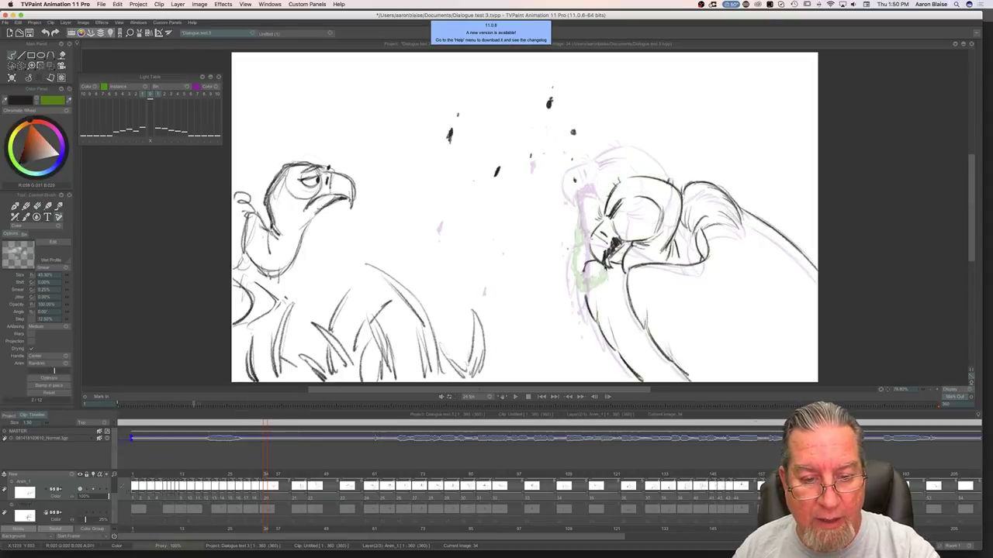
{"action": "mouse_move", "coordinate": [606, 272]}
{"action": "left_mouse_down"}
{"action": "mouse_move", "coordinate": [607, 319]}
{"action": "mouse_move", "coordinate": [600, 351]}
{"action": "mouse_move", "coordinate": [588, 354]}
{"action": "mouse_move", "coordinate": [602, 291]}
{"action": "mouse_move", "coordinate": [605, 327]}
{"action": "left_mouse_up"}
{"action": "left_click_drag", "start_coordinate": [610, 299], "coordinate": [609, 321]}
{"action": "left_click_drag", "start_coordinate": [605, 266], "coordinate": [606, 290]}
{"action": "left_click_drag", "start_coordinate": [605, 275], "coordinate": [605, 287]}
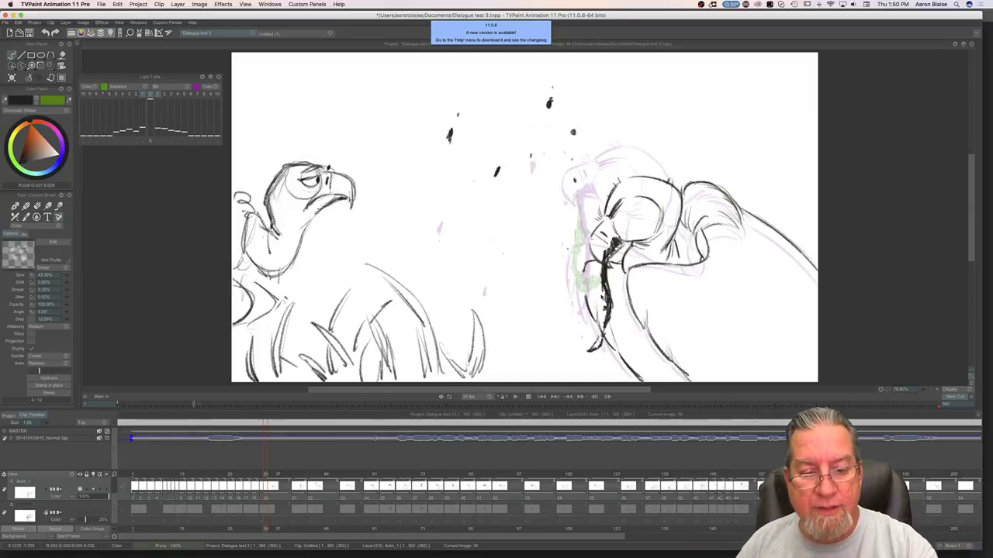
{"action": "mouse_move", "coordinate": [597, 352]}
{"action": "left_mouse_down"}
{"action": "mouse_move", "coordinate": [583, 349]}
{"action": "mouse_move", "coordinate": [600, 332]}
{"action": "left_mouse_up"}
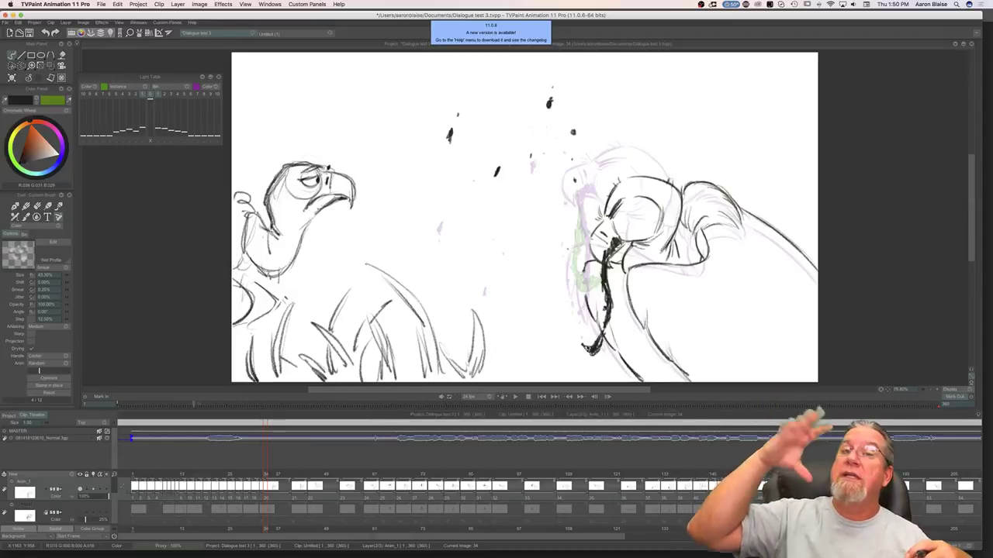
{"action": "key", "text": "Left"}
{"action": "key", "text": "Right"}
{"action": "key", "text": "Left"}
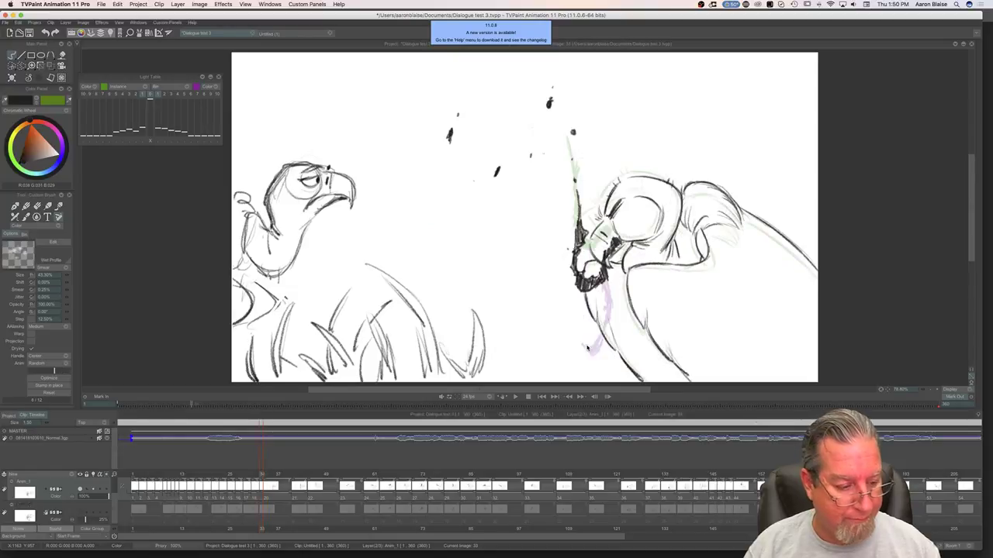
Step: Go to image 33 and erase the curled lower part of the dark liquid strand below the right vulture's beak
{"action": "key", "text": "Right"}
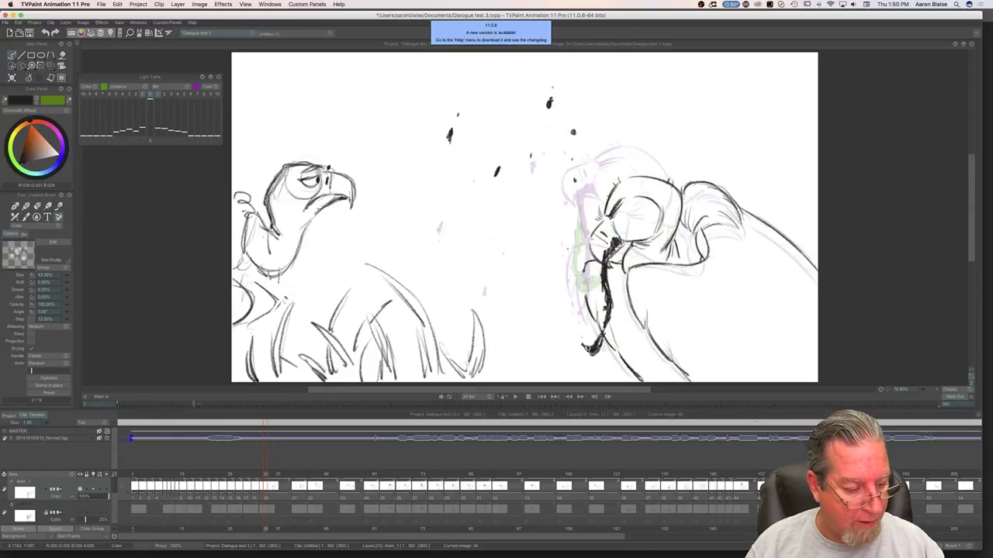
{"action": "left_click_drag", "start_coordinate": [266, 482], "coordinate": [262, 480]}
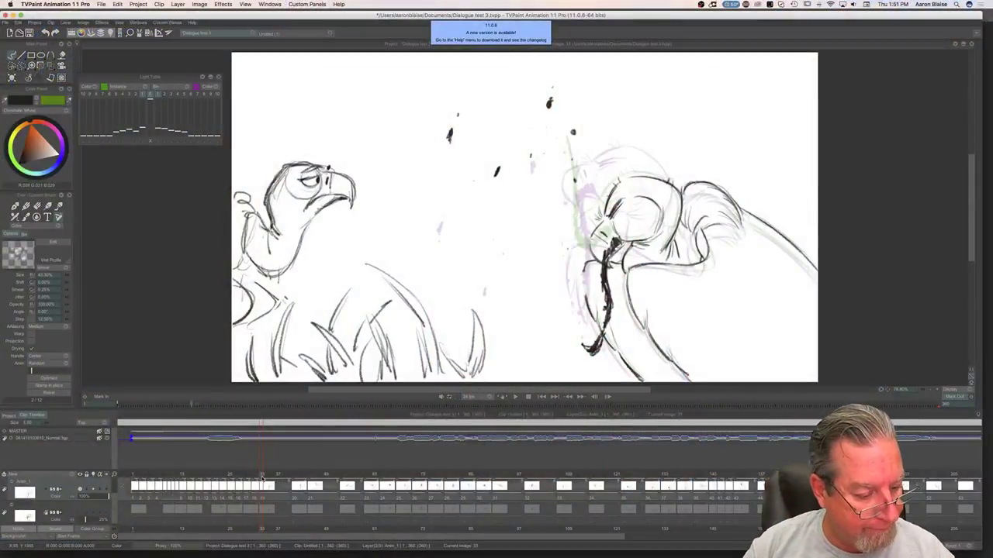
{"action": "mouse_move", "coordinate": [301, 484]}
{"action": "left_mouse_down"}
{"action": "mouse_move", "coordinate": [180, 484]}
{"action": "mouse_move", "coordinate": [323, 491]}
{"action": "mouse_move", "coordinate": [211, 491]}
{"action": "mouse_move", "coordinate": [304, 495]}
{"action": "mouse_move", "coordinate": [268, 493]}
{"action": "mouse_move", "coordinate": [281, 496]}
{"action": "left_mouse_up"}
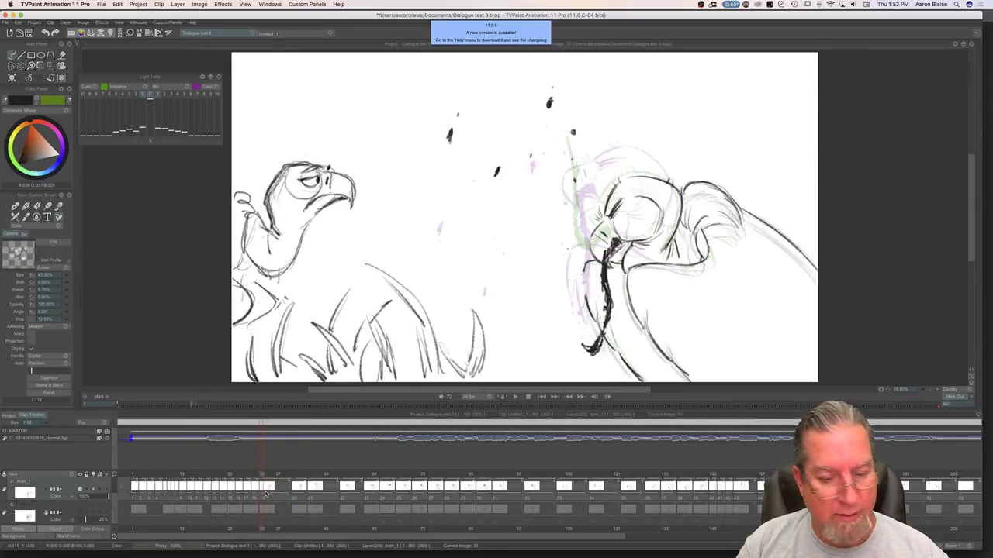
{"action": "left_click_drag", "start_coordinate": [603, 276], "coordinate": [588, 348]}
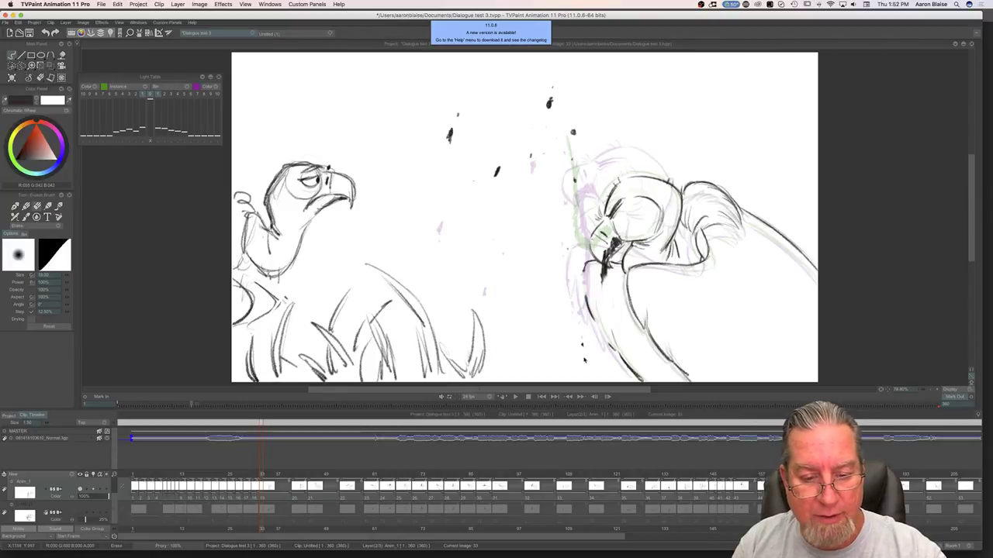
Step: Redraw the dark liquid strand falling straight from the beak past the far wing, and retouch that wing's outer outline
{"action": "key", "text": "e"}
{"action": "mouse_move", "coordinate": [608, 283]}
{"action": "left_mouse_down"}
{"action": "mouse_move", "coordinate": [621, 364]}
{"action": "mouse_move", "coordinate": [603, 269]}
{"action": "mouse_move", "coordinate": [603, 309]}
{"action": "mouse_move", "coordinate": [609, 301]}
{"action": "mouse_move", "coordinate": [625, 369]}
{"action": "left_mouse_up"}
{"action": "left_click_drag", "start_coordinate": [584, 270], "coordinate": [586, 296]}
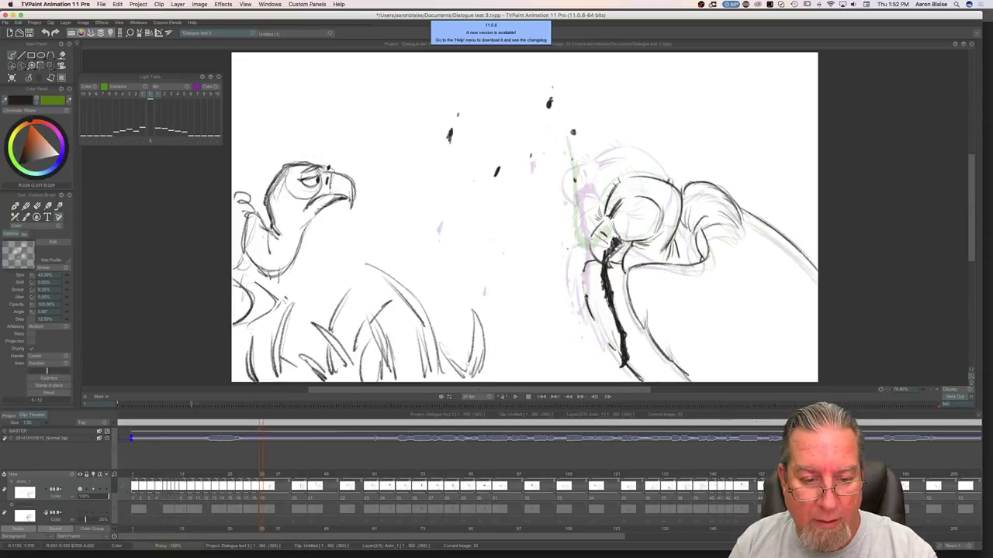
{"action": "left_click_drag", "start_coordinate": [599, 313], "coordinate": [623, 360]}
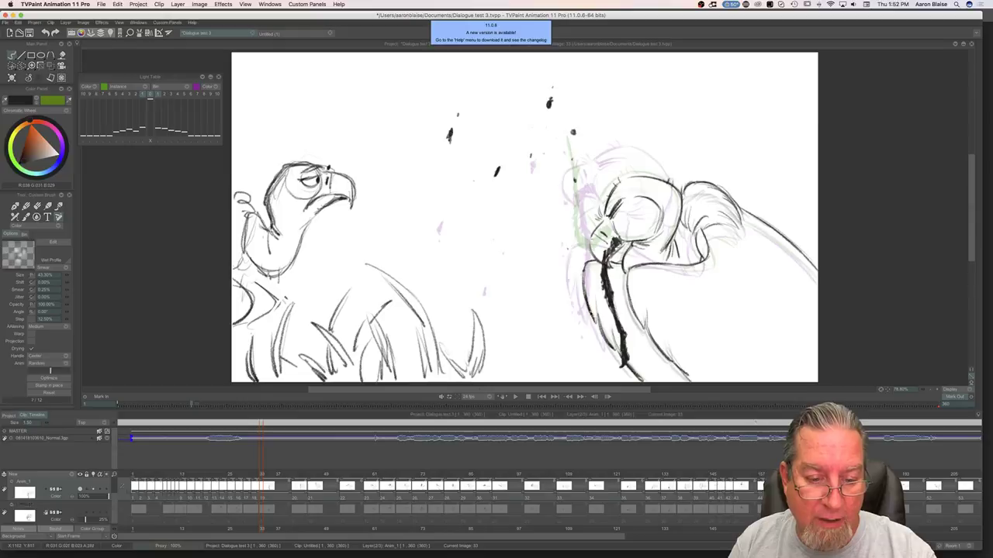
{"action": "left_click_drag", "start_coordinate": [584, 265], "coordinate": [585, 301]}
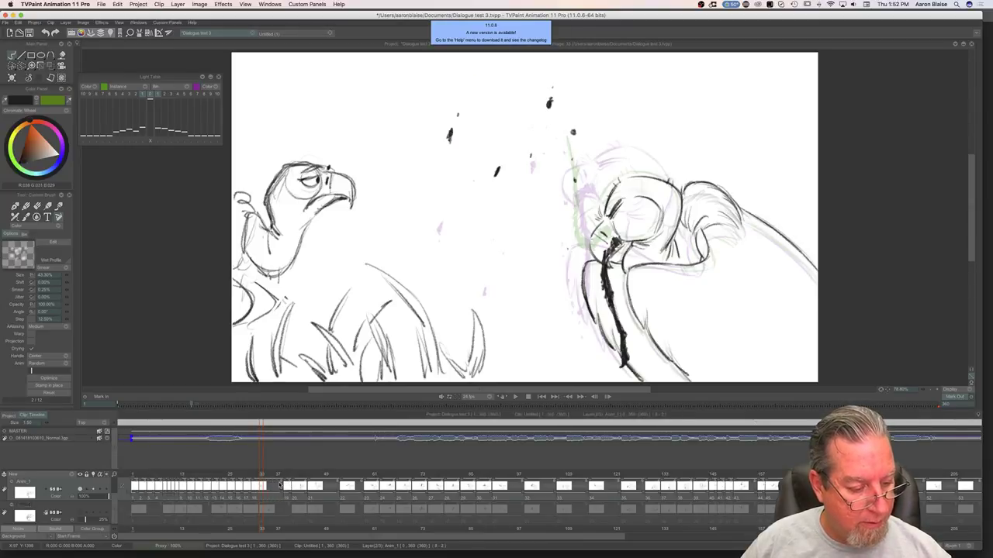
Step: Insert a blank drawing at image 33 and hide the timeline
{"action": "left_click", "coordinate": [280, 485]}
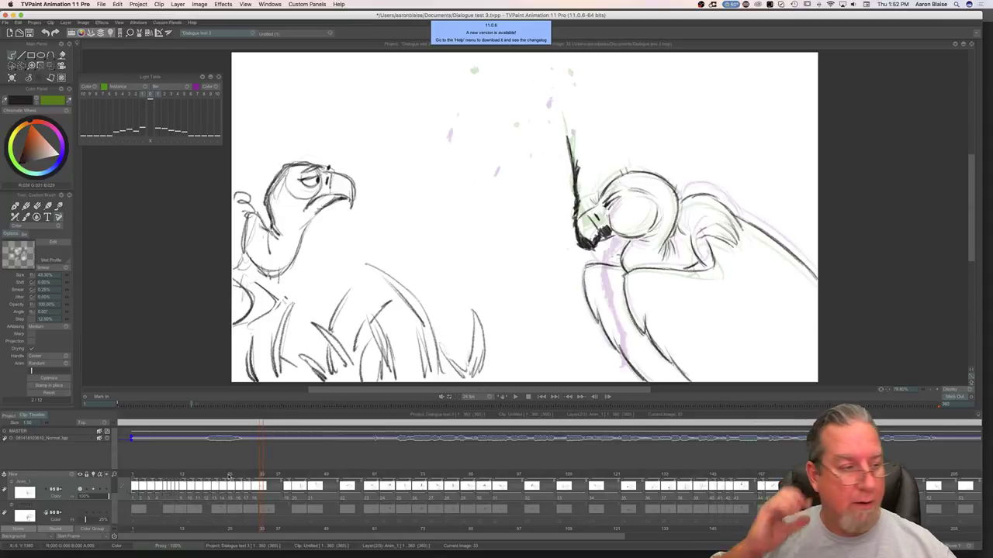
{"action": "left_click", "coordinate": [12, 79]}
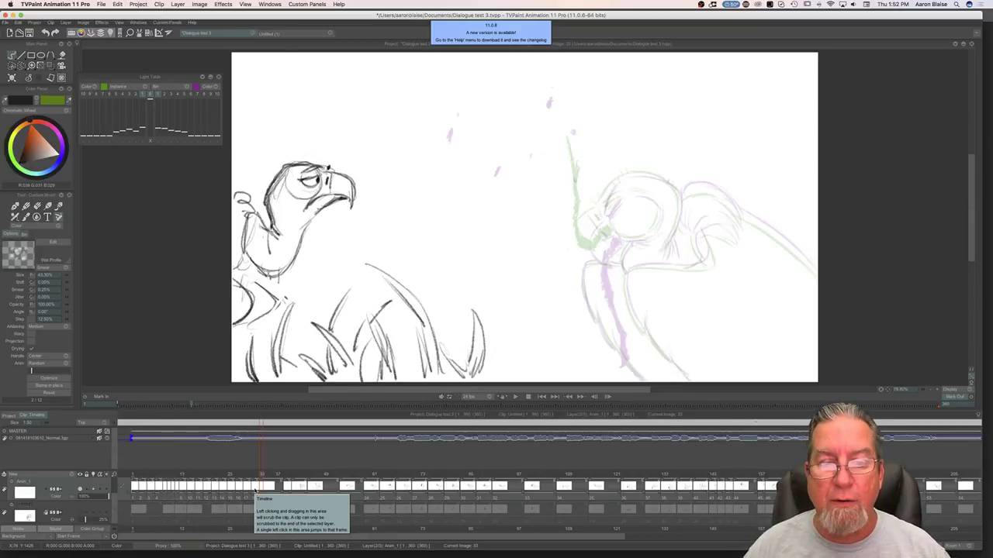
{"action": "key", "text": "Down"}
Step: Draw the top and back of the right vulture's head down to the nape with short hair strokes, following the neighbouring drawings
{"action": "key", "text": "Left"}
{"action": "key", "text": "Right"}
{"action": "key", "text": "Left"}
{"action": "key", "text": "Right"}
{"action": "left_click_drag", "start_coordinate": [653, 230], "coordinate": [705, 242]}
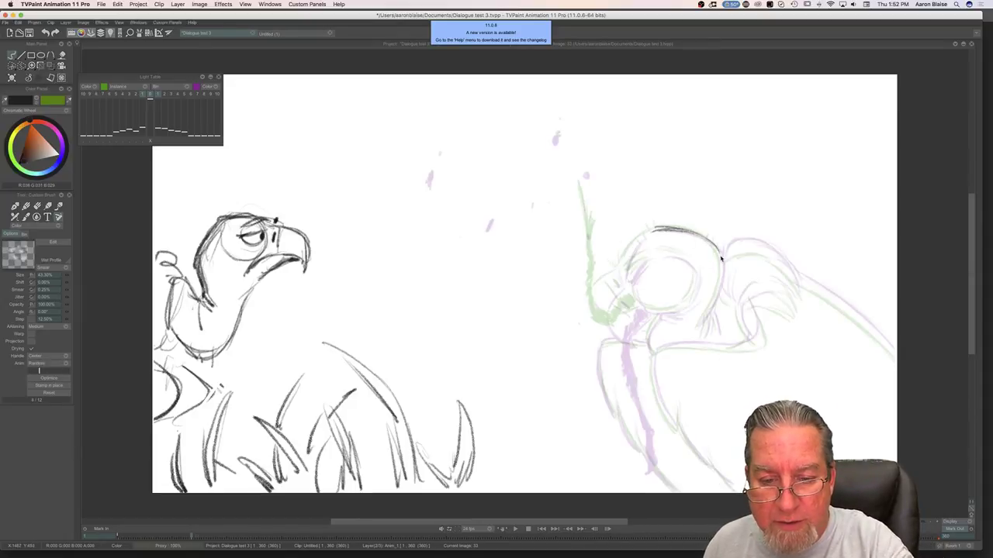
{"action": "mouse_move", "coordinate": [706, 243]}
{"action": "left_mouse_down"}
{"action": "mouse_move", "coordinate": [705, 316]}
{"action": "mouse_move", "coordinate": [715, 301]}
{"action": "mouse_move", "coordinate": [697, 338]}
{"action": "mouse_move", "coordinate": [711, 313]}
{"action": "mouse_move", "coordinate": [706, 325]}
{"action": "mouse_move", "coordinate": [711, 313]}
{"action": "mouse_move", "coordinate": [715, 338]}
{"action": "left_mouse_up"}
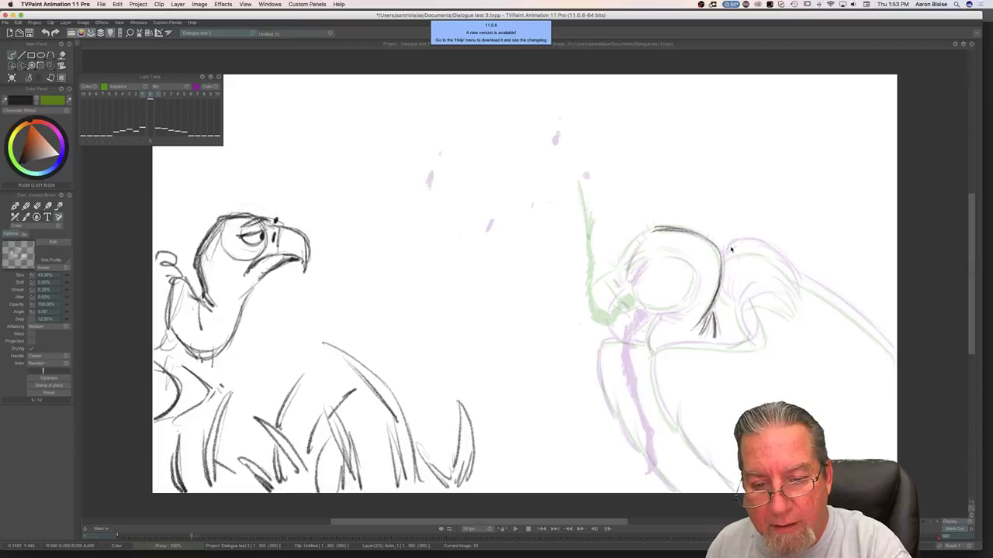
Step: Draw the right vulture's upper shoulder curve and the long sloping back line behind it, comparing with the previous drawing
{"action": "mouse_move", "coordinate": [737, 248]}
{"action": "left_mouse_down"}
{"action": "mouse_move", "coordinate": [769, 258]}
{"action": "mouse_move", "coordinate": [799, 295]}
{"action": "mouse_move", "coordinate": [860, 320]}
{"action": "left_mouse_up"}
{"action": "key", "text": "Left"}
{"action": "key", "text": "Right"}
{"action": "left_click_drag", "start_coordinate": [803, 279], "coordinate": [896, 354]}
{"action": "left_click_drag", "start_coordinate": [798, 276], "coordinate": [856, 318]}
{"action": "left_click_drag", "start_coordinate": [796, 277], "coordinate": [824, 295]}
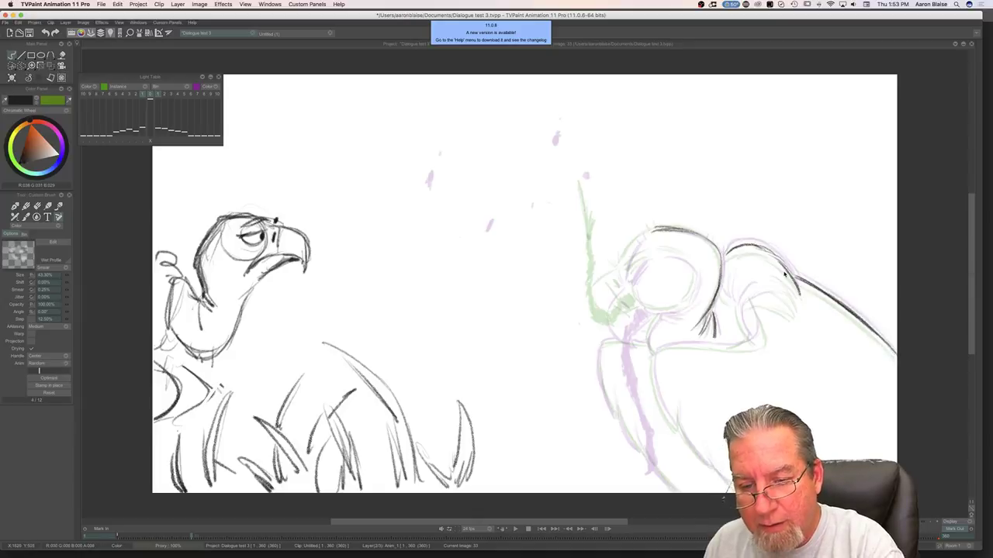
{"action": "key", "text": "Left"}
{"action": "key", "text": "Right"}
{"action": "key", "text": "Left"}
{"action": "key", "text": "Right"}
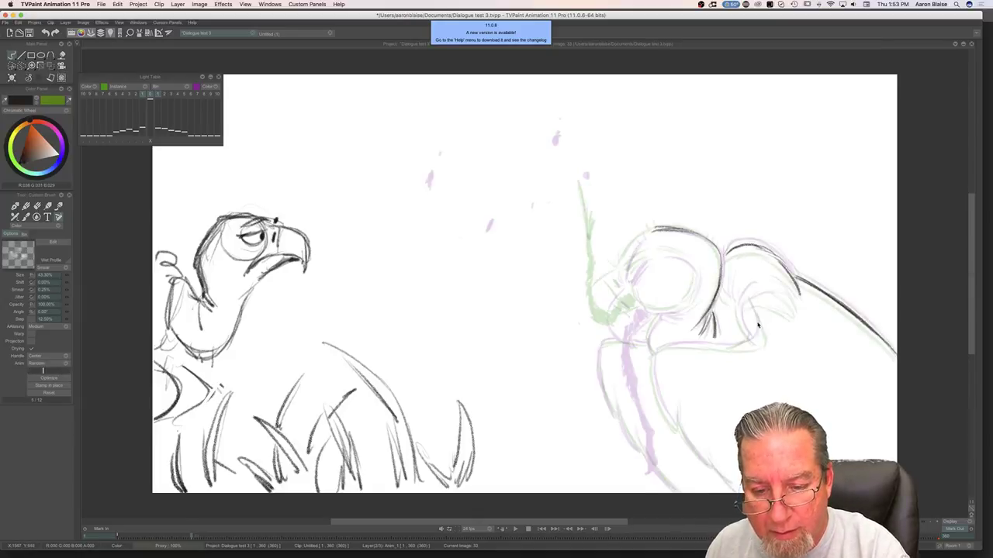
Step: Draw the curve from below the shoulder around the elbow and along the near forearm, checking it against the previous drawing
{"action": "mouse_move", "coordinate": [756, 310]}
{"action": "left_mouse_down"}
{"action": "mouse_move", "coordinate": [759, 336]}
{"action": "mouse_move", "coordinate": [743, 349]}
{"action": "mouse_move", "coordinate": [756, 344]}
{"action": "mouse_move", "coordinate": [659, 350]}
{"action": "left_mouse_up"}
{"action": "key", "text": "Left"}
{"action": "key", "text": "Right"}
{"action": "key", "text": "Left"}
{"action": "key", "text": "Right"}
{"action": "key", "text": "Left"}
{"action": "key", "text": "Right"}
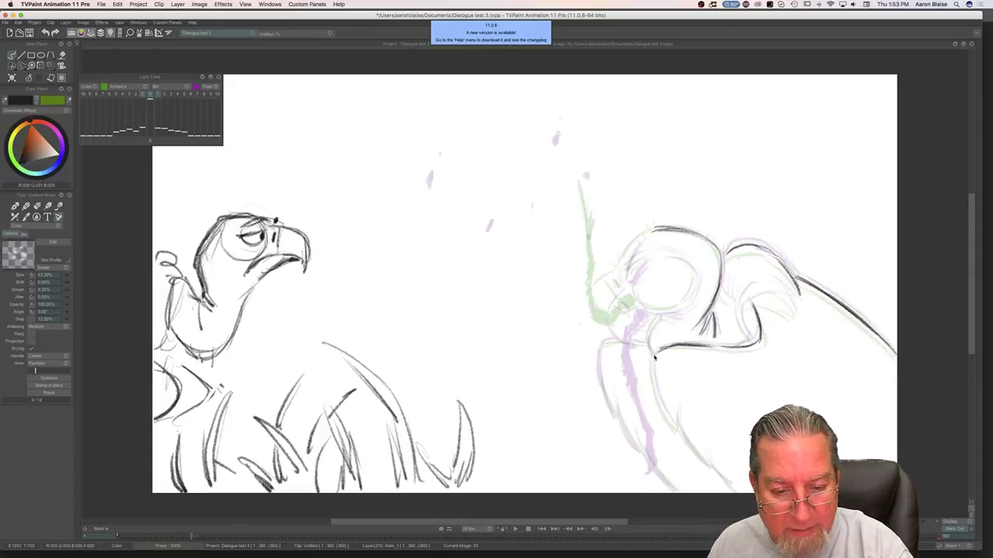
Step: Draw the near wing's feathered outer edge from the wrist down to the lower edge of the picture
{"action": "mouse_move", "coordinate": [653, 360]}
{"action": "left_mouse_down"}
{"action": "mouse_move", "coordinate": [673, 428]}
{"action": "mouse_move", "coordinate": [679, 419]}
{"action": "mouse_move", "coordinate": [697, 455]}
{"action": "mouse_move", "coordinate": [709, 463]}
{"action": "mouse_move", "coordinate": [703, 442]}
{"action": "mouse_move", "coordinate": [735, 489]}
{"action": "left_mouse_up"}
{"action": "key", "text": "Left"}
{"action": "key", "text": "Right"}
{"action": "key", "text": "Left"}
{"action": "key", "text": "Right"}
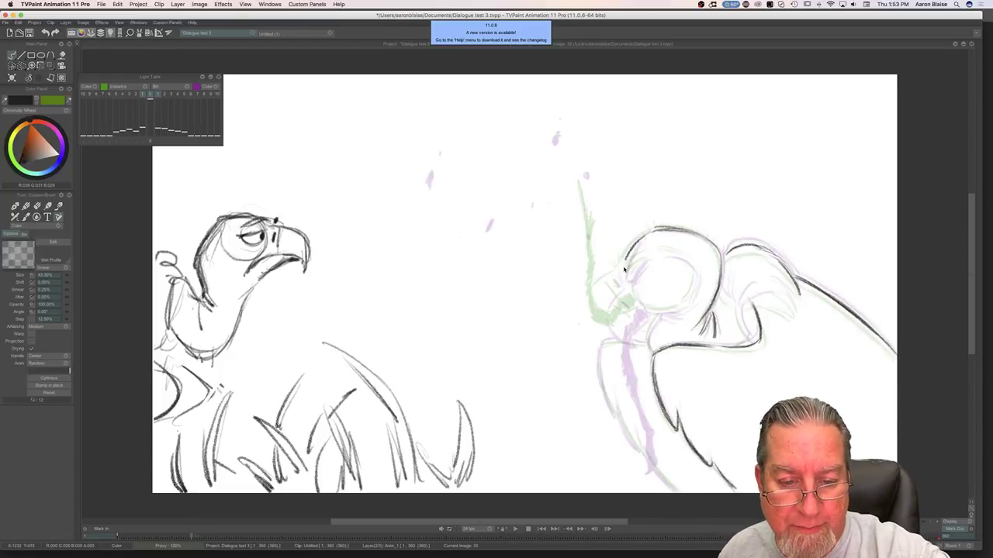
Step: Extend the forehead outline toward the beak and draw the inner elbow curve, flipping between drawings to match them
{"action": "key", "text": "Left"}
{"action": "key", "text": "Right"}
{"action": "key", "text": "Left"}
{"action": "key", "text": "Right"}
{"action": "key", "text": "Left"}
{"action": "key", "text": "Right"}
{"action": "key", "text": "Left"}
{"action": "key", "text": "Right"}
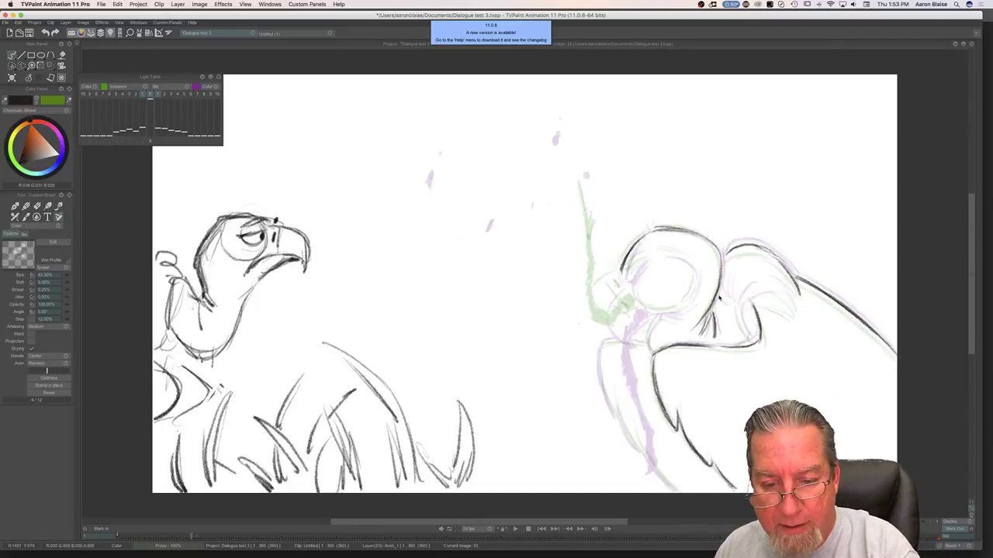
{"action": "key", "text": "Left"}
{"action": "key", "text": "Right"}
{"action": "key", "text": "Left"}
{"action": "key", "text": "Right"}
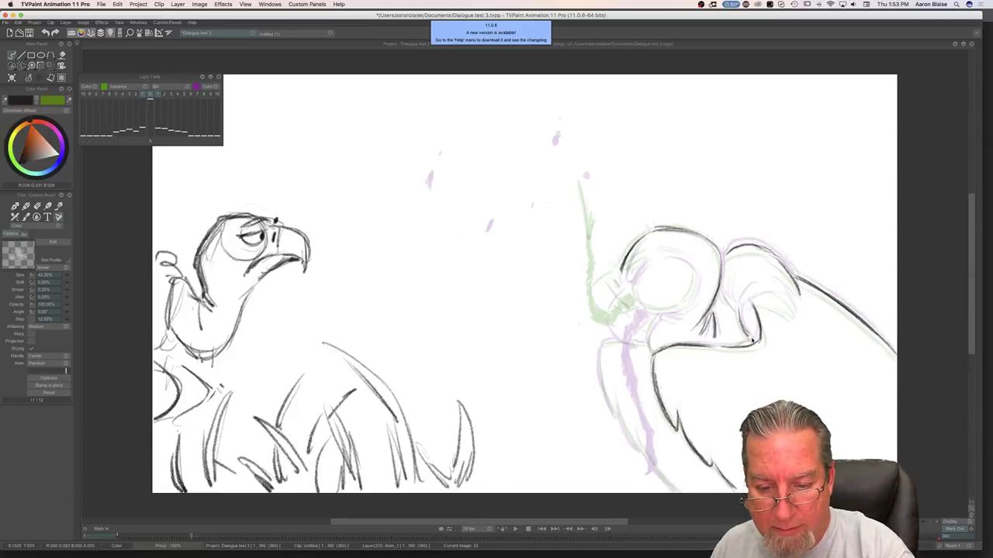
Step: Show the timeline, scrub back through the preceding drawings to review the motion, and return to image 33
{"action": "key", "text": "Tab"}
{"action": "left_click_drag", "start_coordinate": [262, 475], "coordinate": [249, 476]}
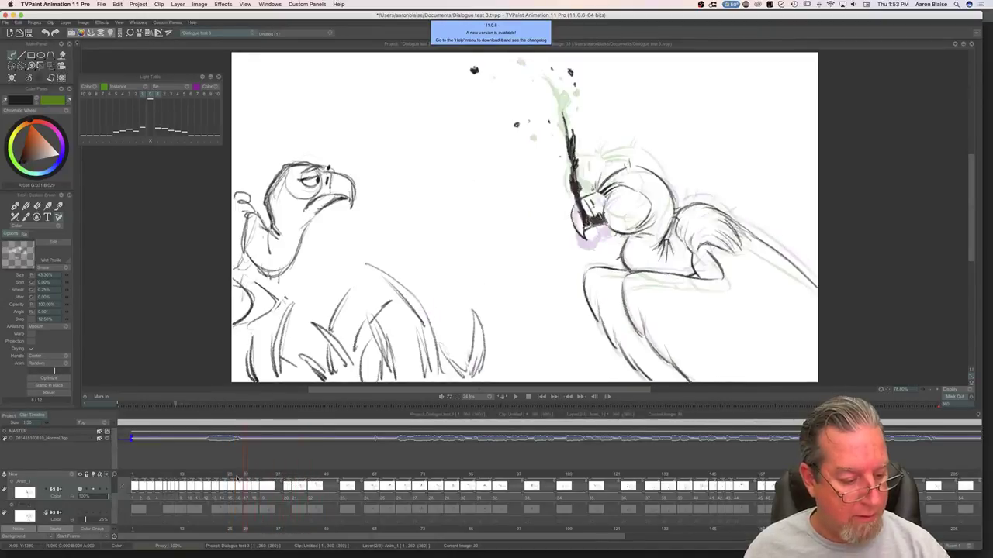
{"action": "mouse_move", "coordinate": [297, 487]}
{"action": "left_mouse_down"}
{"action": "mouse_move", "coordinate": [317, 488]}
{"action": "mouse_move", "coordinate": [232, 492]}
{"action": "mouse_move", "coordinate": [324, 494]}
{"action": "mouse_move", "coordinate": [252, 495]}
{"action": "mouse_move", "coordinate": [262, 496]}
{"action": "left_mouse_up"}
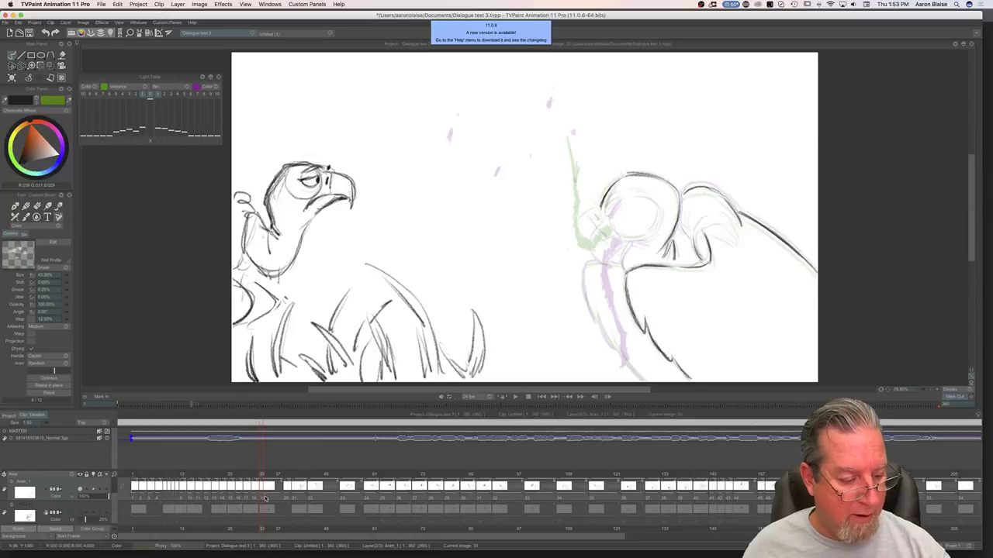
{"action": "key", "text": "Tab"}
{"action": "key", "text": "Left"}
{"action": "key", "text": "Right"}
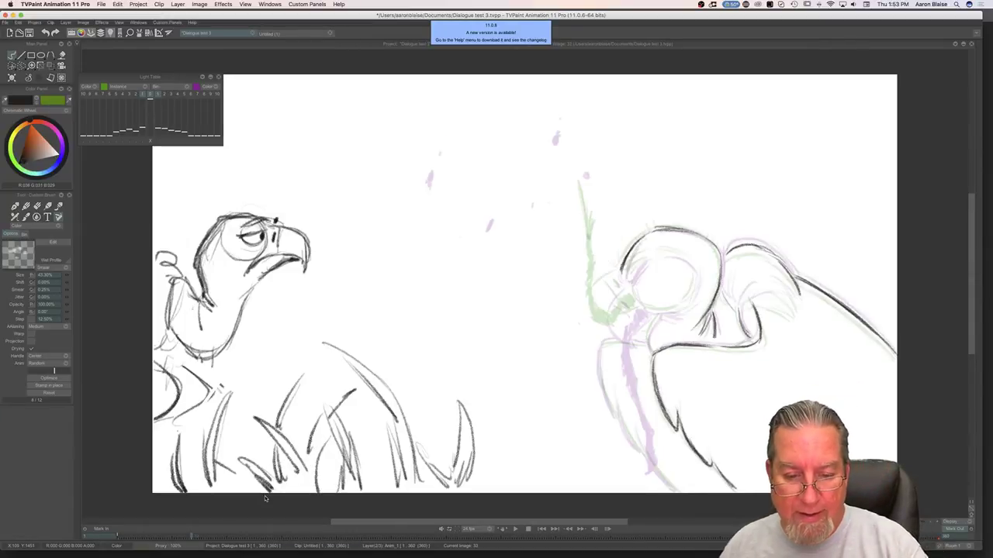
Step: Draw the short neck line above the wrist and the far wing's top edge and feathered outer edge
{"action": "mouse_move", "coordinate": [661, 317]}
{"action": "left_mouse_down"}
{"action": "mouse_move", "coordinate": [654, 367]}
{"action": "mouse_move", "coordinate": [637, 357]}
{"action": "mouse_move", "coordinate": [645, 345]}
{"action": "mouse_move", "coordinate": [605, 345]}
{"action": "mouse_move", "coordinate": [603, 377]}
{"action": "left_mouse_up"}
{"action": "key", "text": "Left"}
{"action": "key", "text": "Right"}
{"action": "key", "text": "Left"}
{"action": "key", "text": "Right"}
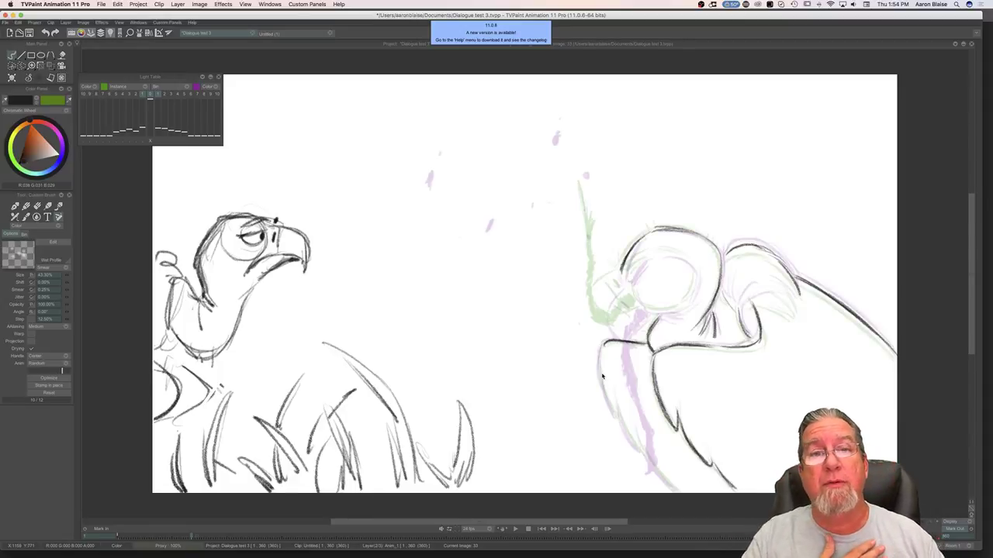
{"action": "mouse_move", "coordinate": [606, 343]}
{"action": "left_mouse_down"}
{"action": "mouse_move", "coordinate": [610, 412]}
{"action": "mouse_move", "coordinate": [615, 388]}
{"action": "mouse_move", "coordinate": [619, 415]}
{"action": "mouse_move", "coordinate": [674, 488]}
{"action": "left_mouse_up"}
{"action": "left_click_drag", "start_coordinate": [644, 447], "coordinate": [672, 490]}
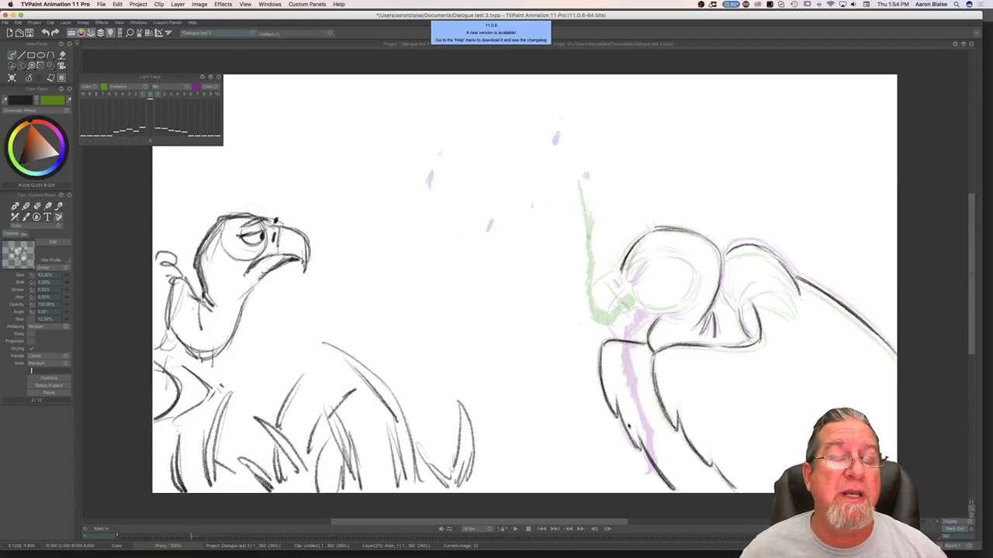
Step: Draw the right vulture's beak outline from the brow around the hooked tip, comparing it with the neighbouring drawings
{"action": "key", "text": "Left"}
{"action": "key", "text": "Right"}
{"action": "key", "text": "Left"}
{"action": "key", "text": "Right"}
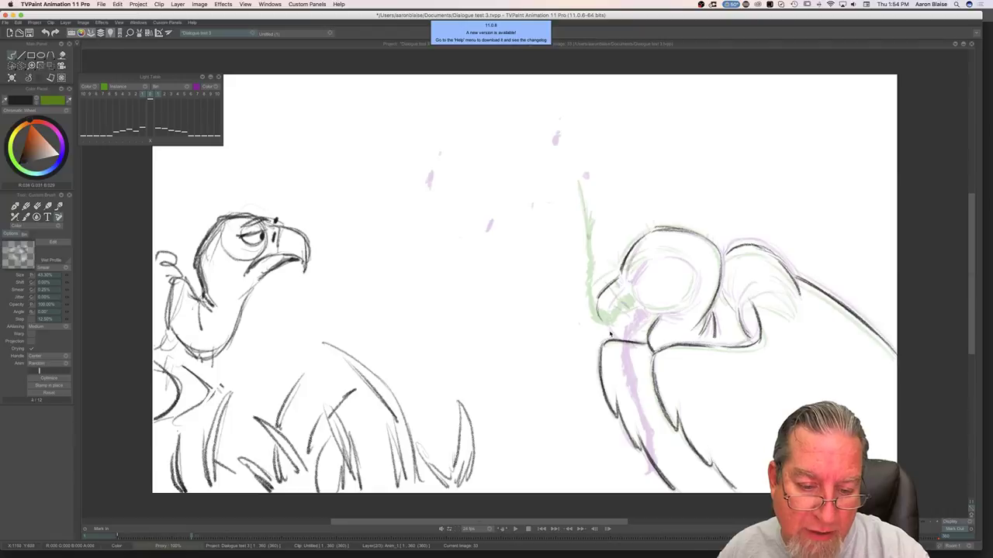
{"action": "key", "text": "Right"}
{"action": "key", "text": "Right"}
{"action": "key", "text": "Left"}
{"action": "key", "text": "Right"}
{"action": "key", "text": "Left"}
{"action": "key", "text": "Right"}
Step: Draw the feather tuft strokes at the back of the right vulture's shoulder, checking them against the previous drawing
{"action": "left_click_drag", "start_coordinate": [759, 304], "coordinate": [792, 314]}
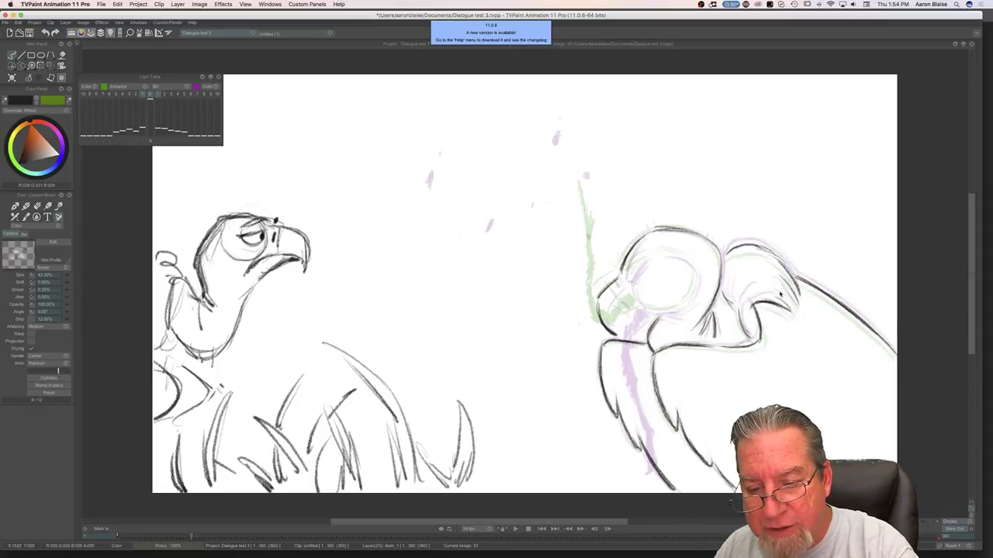
{"action": "key", "text": "Left"}
{"action": "key", "text": "Right"}
{"action": "key", "text": "Left"}
{"action": "key", "text": "Right"}
Step: Draw the upper and rear arc of the right vulture's large eye circle, comparing it with the previous drawing
{"action": "mouse_move", "coordinate": [659, 254]}
{"action": "left_mouse_down"}
{"action": "mouse_move", "coordinate": [685, 261]}
{"action": "mouse_move", "coordinate": [692, 286]}
{"action": "left_mouse_up"}
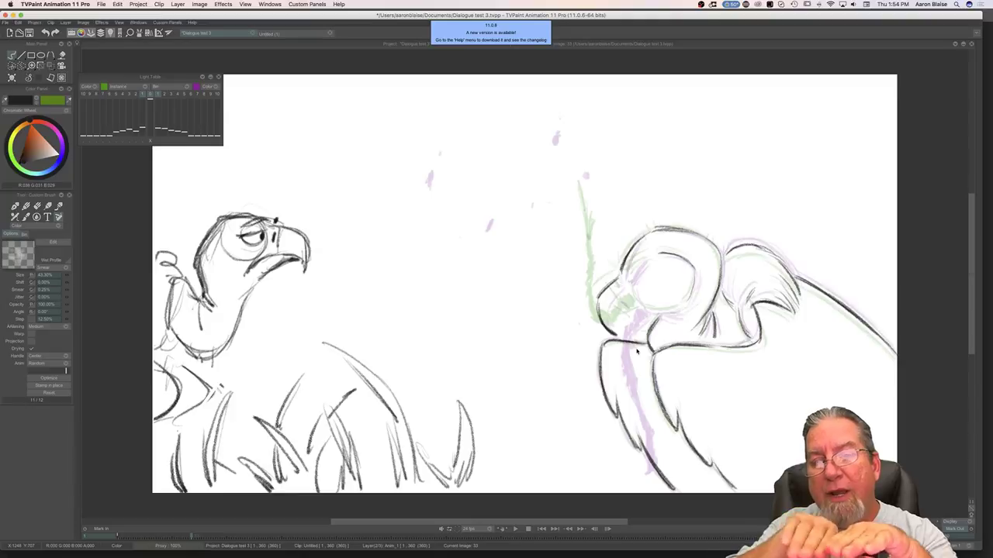
{"action": "key", "text": "Left"}
{"action": "key", "text": "Right"}
{"action": "key", "text": "Left"}
{"action": "key", "text": "Right"}
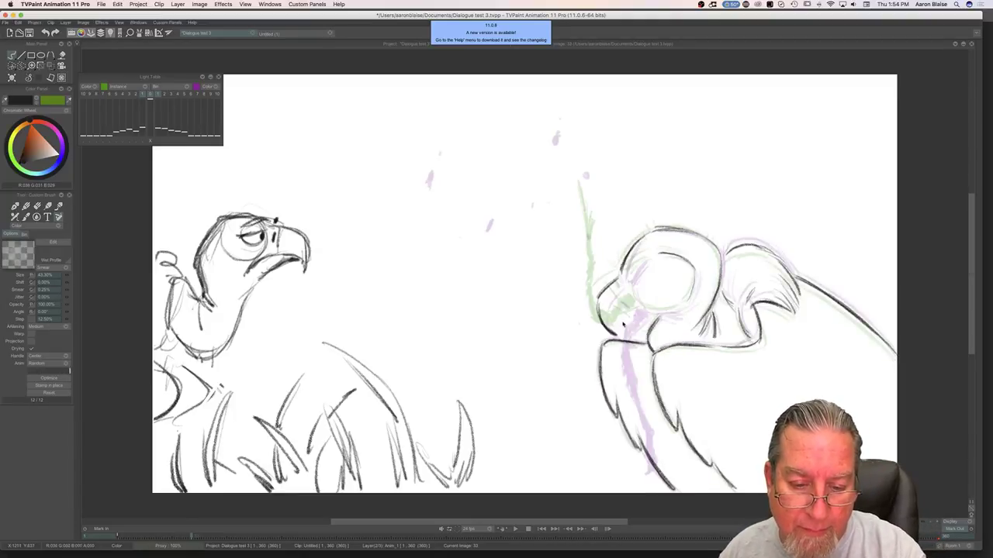
Step: Show the timeline, play the animation with its soundtrack on, and return to image 33
{"action": "key", "text": "Tab"}
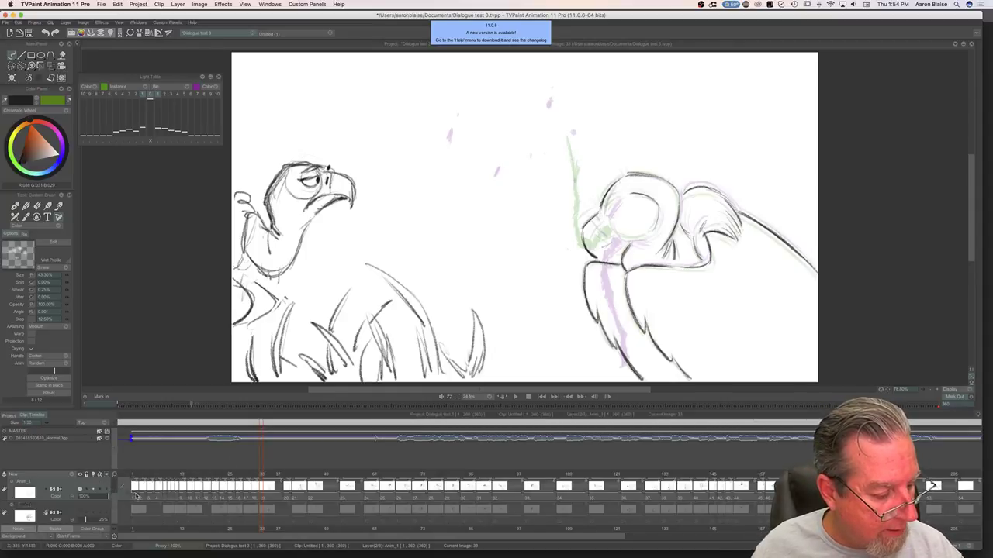
{"action": "left_click", "coordinate": [100, 439]}
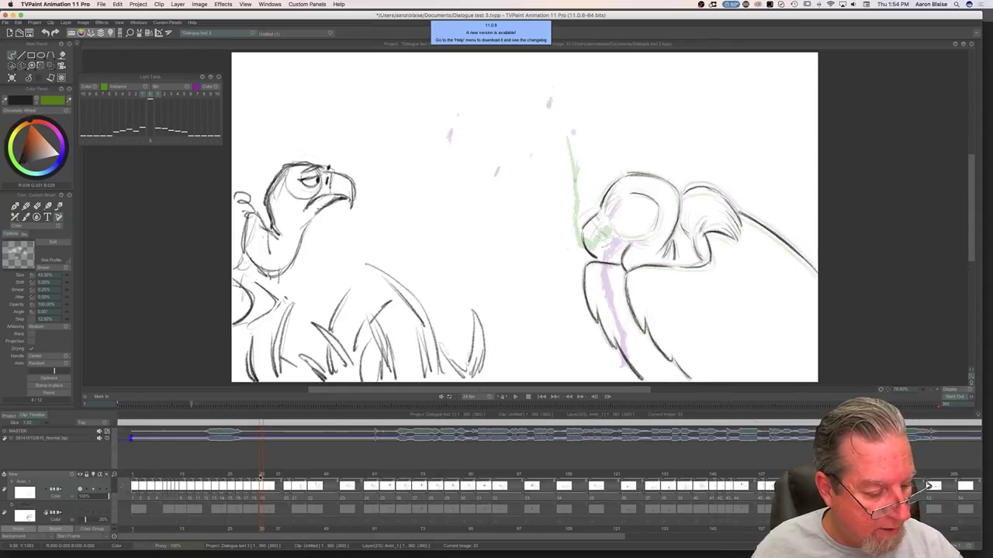
{"action": "mouse_move", "coordinate": [261, 476]}
{"action": "left_mouse_down"}
{"action": "mouse_move", "coordinate": [129, 475]}
{"action": "mouse_move", "coordinate": [269, 476]}
{"action": "mouse_move", "coordinate": [151, 477]}
{"action": "mouse_move", "coordinate": [239, 498]}
{"action": "mouse_move", "coordinate": [349, 497]}
{"action": "left_mouse_up"}
{"action": "left_click", "coordinate": [515, 399]}
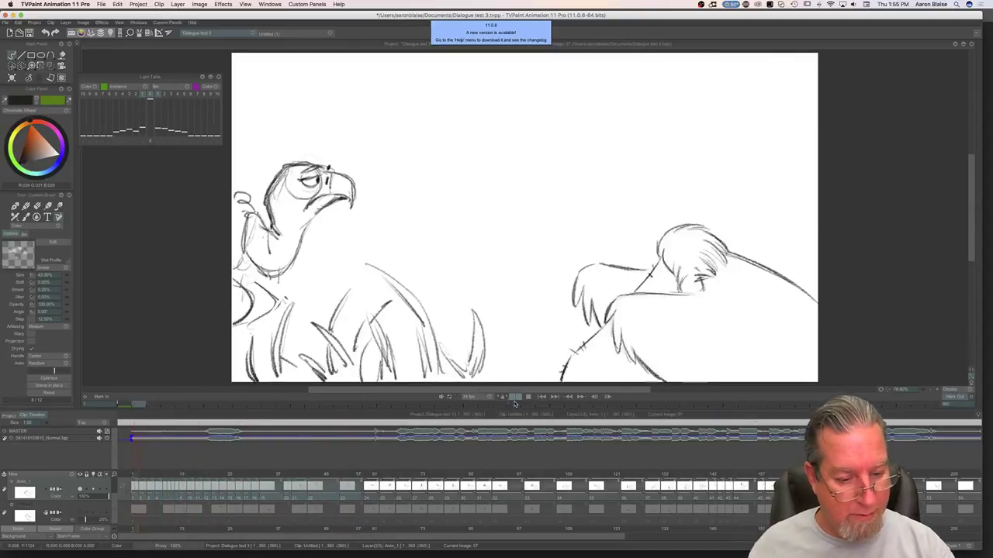
{"action": "left_click", "coordinate": [527, 397]}
{"action": "left_click_drag", "start_coordinate": [224, 476], "coordinate": [262, 485]}
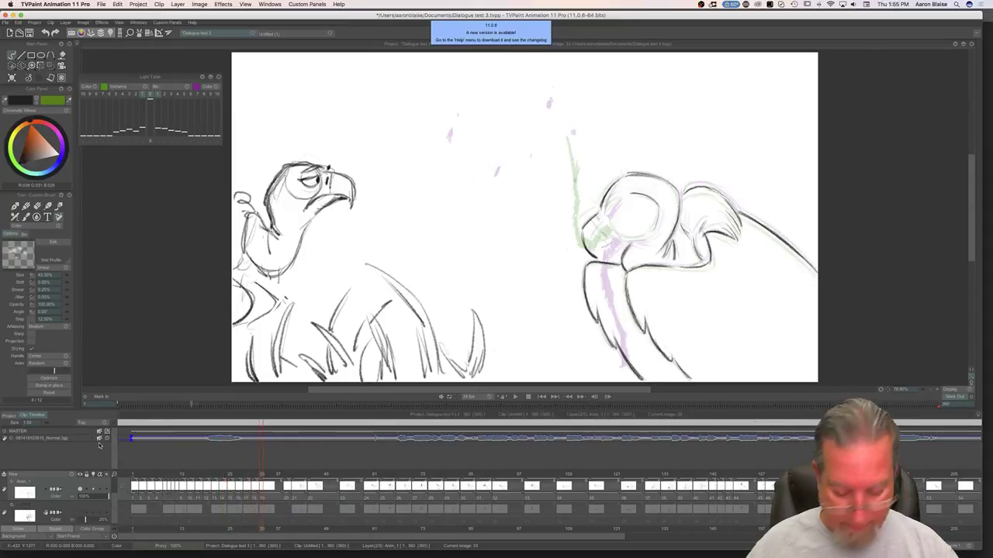
Step: Hide the timeline and draw the bottom of the eye circle and the mouth line at the beak's base
{"action": "key", "text": "Tab"}
{"action": "key", "text": "Left"}
{"action": "key", "text": "Left"}
{"action": "key", "text": "Right"}
{"action": "key", "text": "Left"}
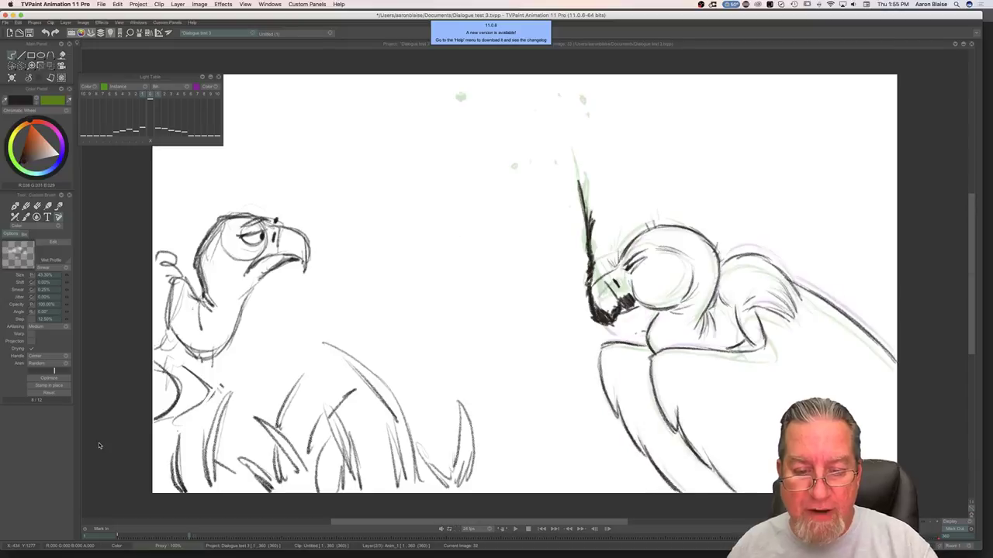
{"action": "key", "text": "Right"}
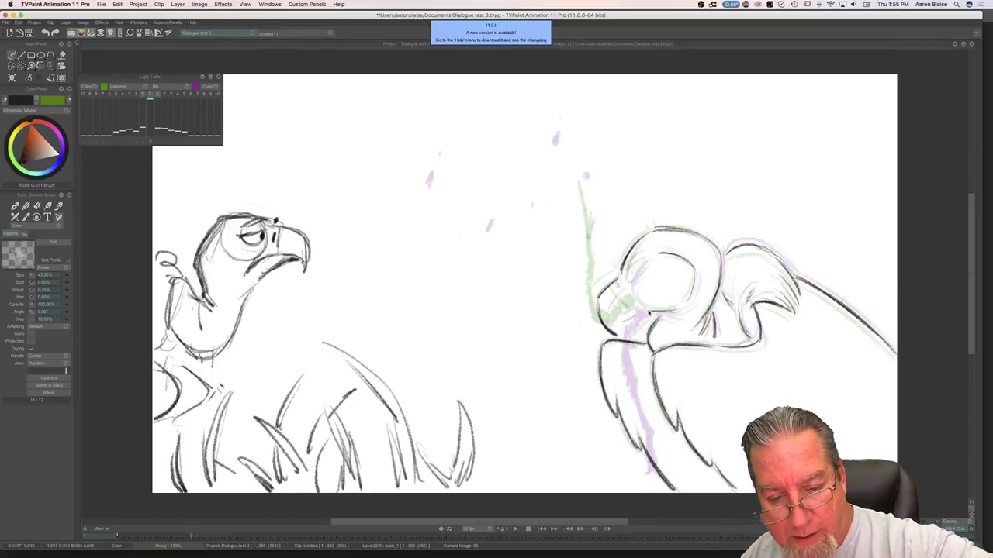
{"action": "key", "text": "Left"}
{"action": "key", "text": "Right"}
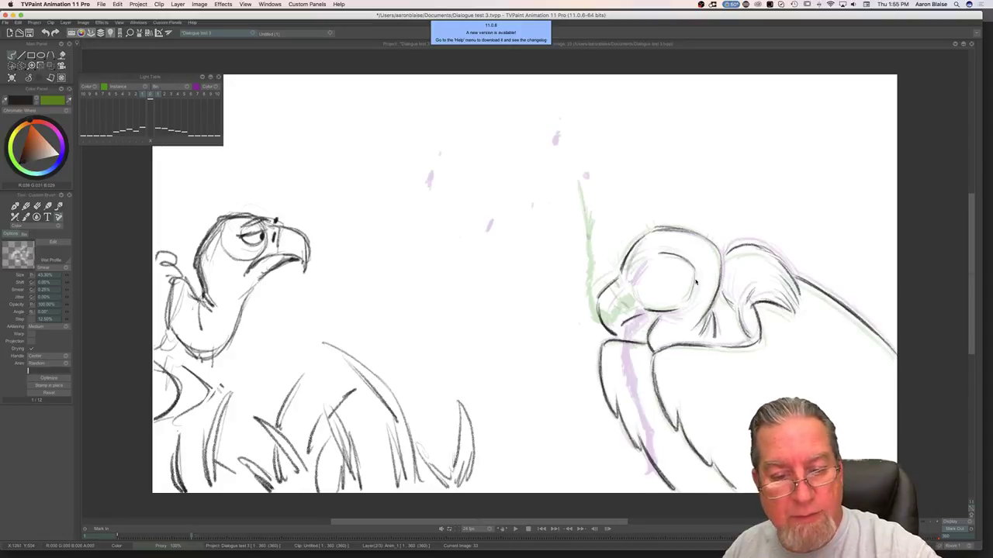
Step: Close the eye circle's rear edge and add the cheek line beneath it, flipping to the previous drawing to compare
{"action": "key", "text": "Left"}
{"action": "key", "text": "Right"}
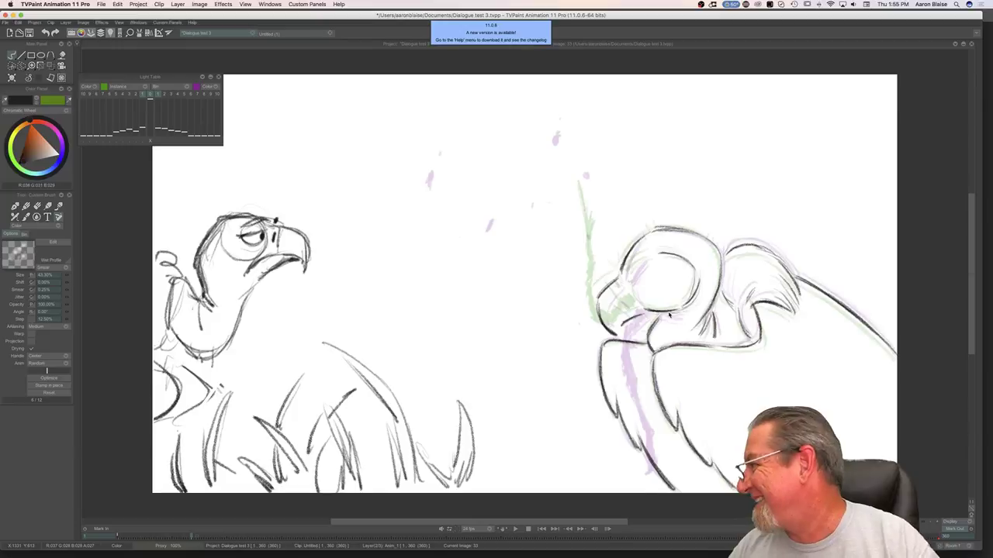
{"action": "key", "text": "Left"}
{"action": "key", "text": "Right"}
{"action": "key", "text": "Left"}
{"action": "key", "text": "Right"}
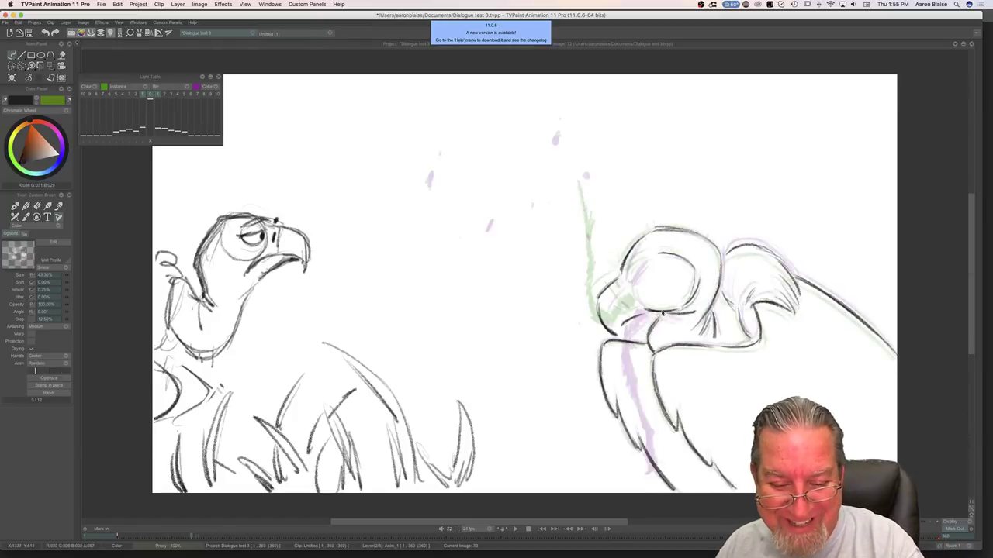
Step: Draw the brow strokes at the front of the right vulture's eye, flipping to the previous drawing to compare
{"action": "key", "text": "Left"}
{"action": "key", "text": "Right"}
{"action": "key", "text": "Left"}
{"action": "key", "text": "Right"}
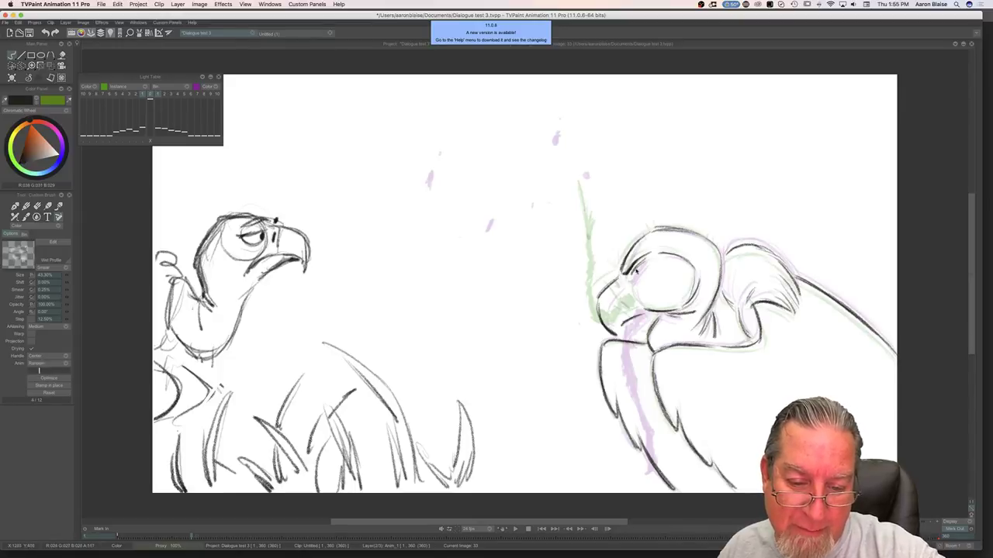
{"action": "mouse_move", "coordinate": [632, 277]}
{"action": "left_mouse_down"}
{"action": "mouse_move", "coordinate": [649, 262]}
{"action": "mouse_move", "coordinate": [643, 268]}
{"action": "left_mouse_up"}
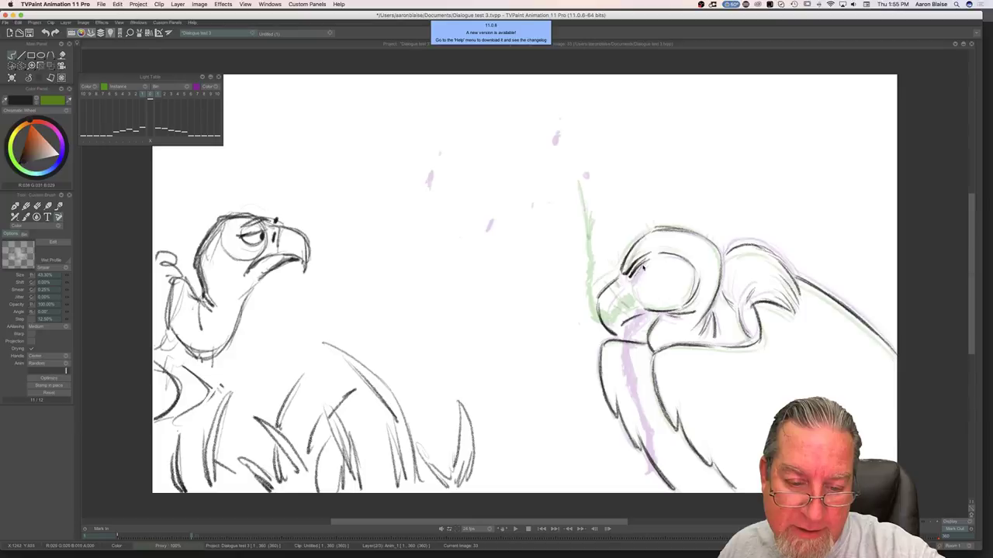
{"action": "key", "text": "Left"}
{"action": "key", "text": "Right"}
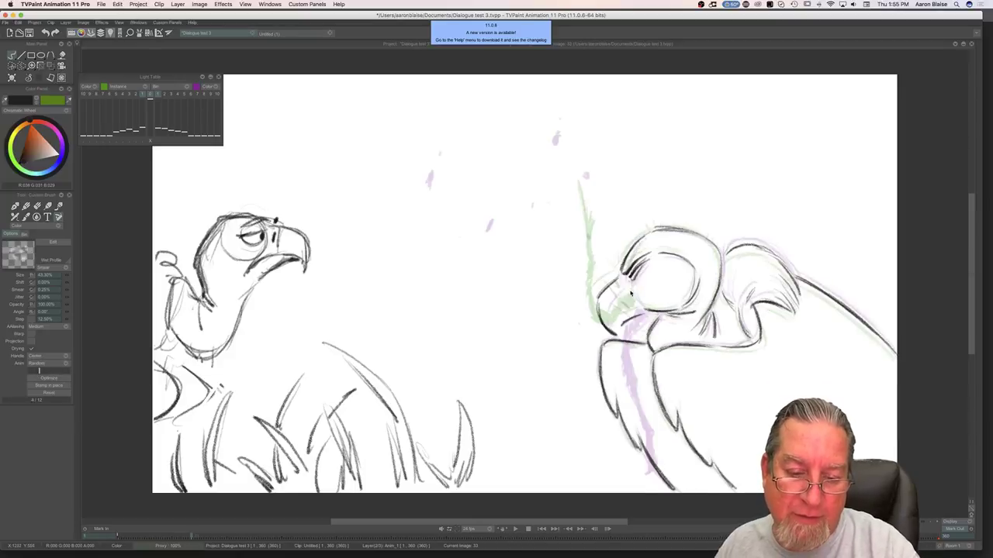
Step: Add the nostril lines on the beak, scribble the dark liquid patch at the beak's base and save the project
{"action": "key", "text": "Left"}
{"action": "key", "text": "Right"}
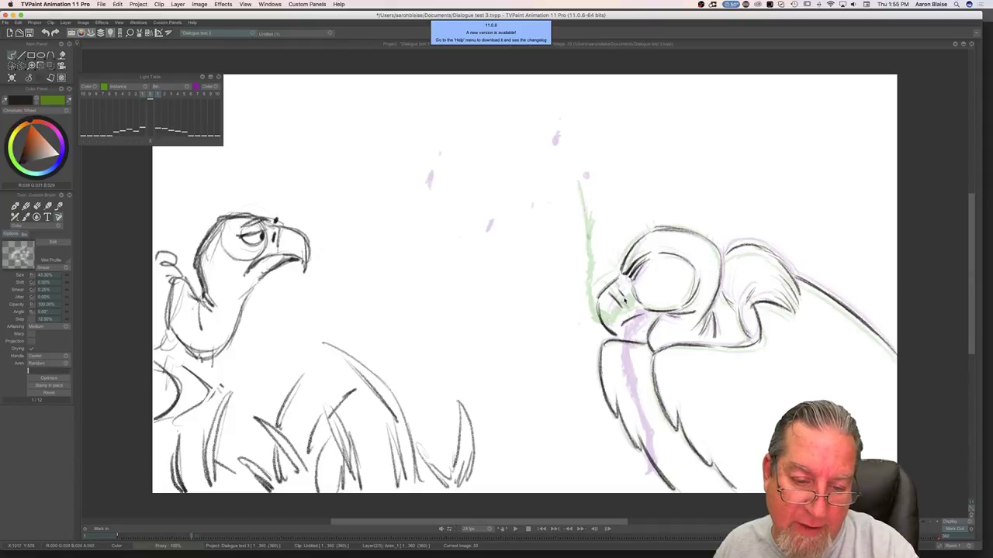
{"action": "key", "text": "Left"}
{"action": "key", "text": "Right"}
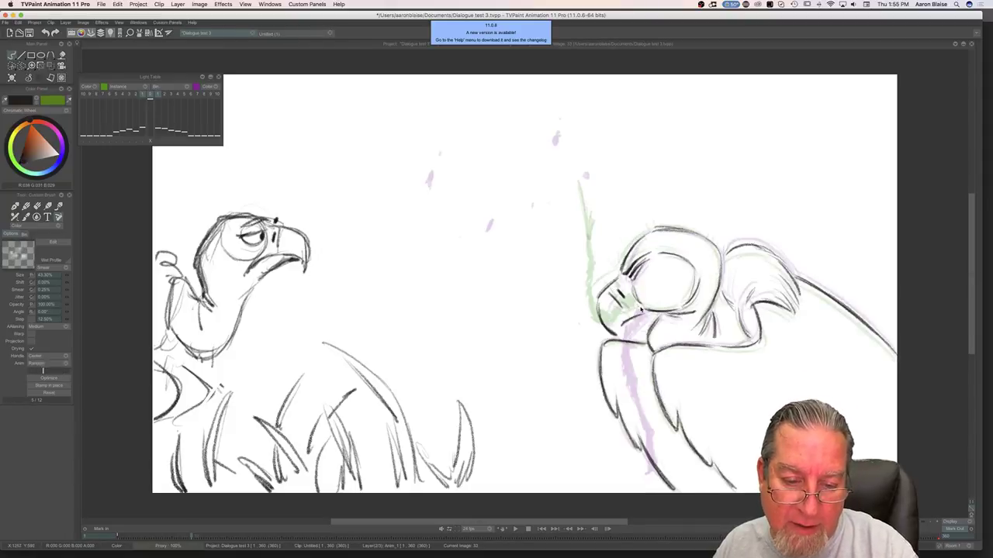
{"action": "left_click_drag", "start_coordinate": [631, 302], "coordinate": [632, 311]}
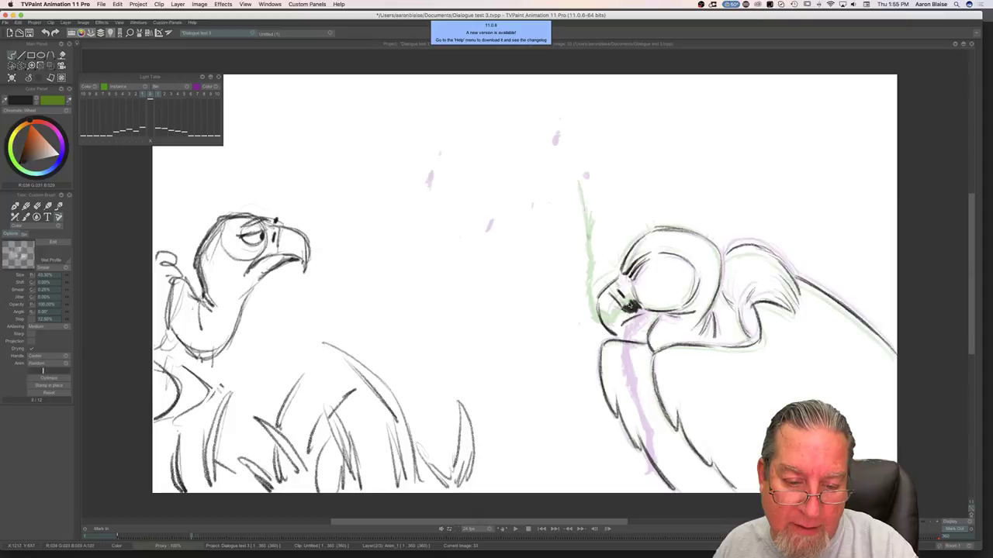
{"action": "key", "text": "super+s"}
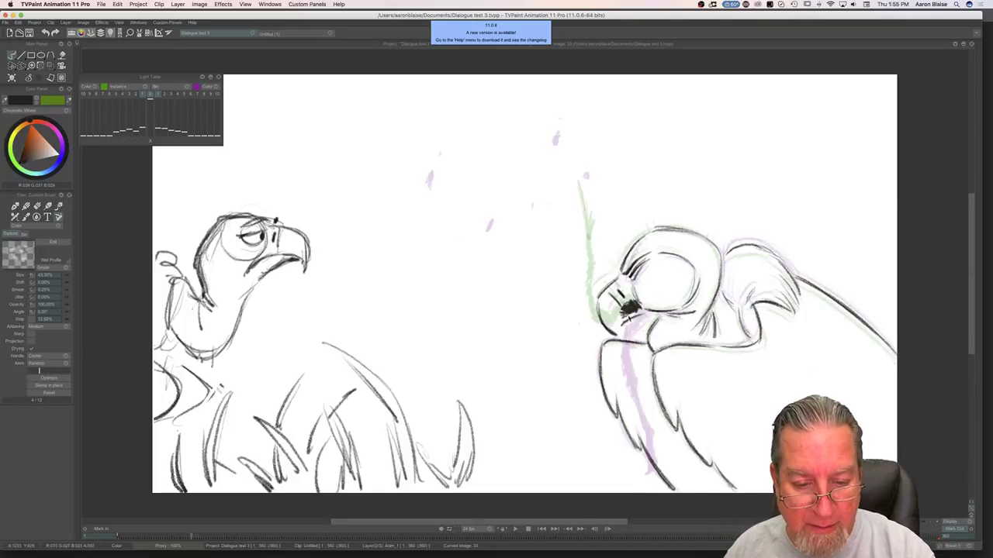
Step: Draw the dark liquid running from the mouth down past the beak, comparing it with the neighbouring drawings
{"action": "left_click_drag", "start_coordinate": [623, 326], "coordinate": [611, 353]}
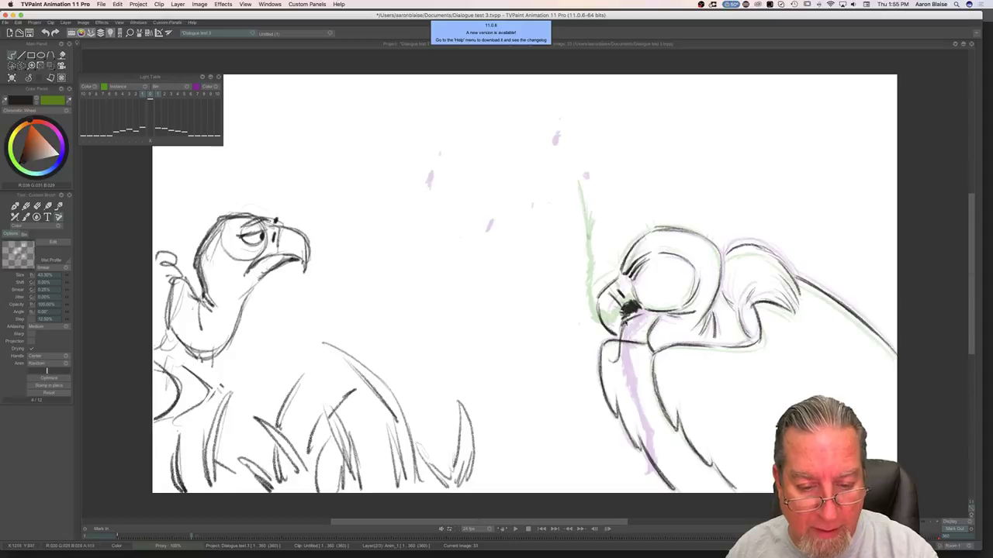
{"action": "left_click_drag", "start_coordinate": [625, 313], "coordinate": [611, 371]}
{"action": "left_click_drag", "start_coordinate": [619, 337], "coordinate": [611, 365]}
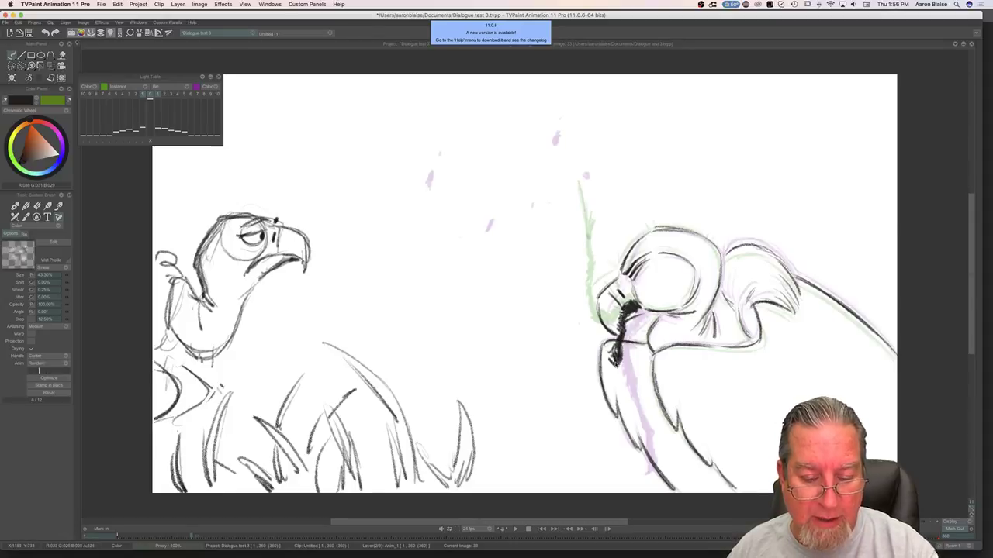
{"action": "key", "text": "Left"}
{"action": "key", "text": "Right"}
{"action": "key", "text": "Right"}
{"action": "key", "text": "Left"}
Step: Draw the dark stream rising in front of the beak and join it to the liquid below the mouth
{"action": "left_click_drag", "start_coordinate": [588, 238], "coordinate": [596, 338]}
{"action": "mouse_move", "coordinate": [591, 256]}
{"action": "left_mouse_down"}
{"action": "mouse_move", "coordinate": [592, 333]}
{"action": "mouse_move", "coordinate": [614, 368]}
{"action": "mouse_move", "coordinate": [598, 344]}
{"action": "mouse_move", "coordinate": [611, 359]}
{"action": "left_mouse_up"}
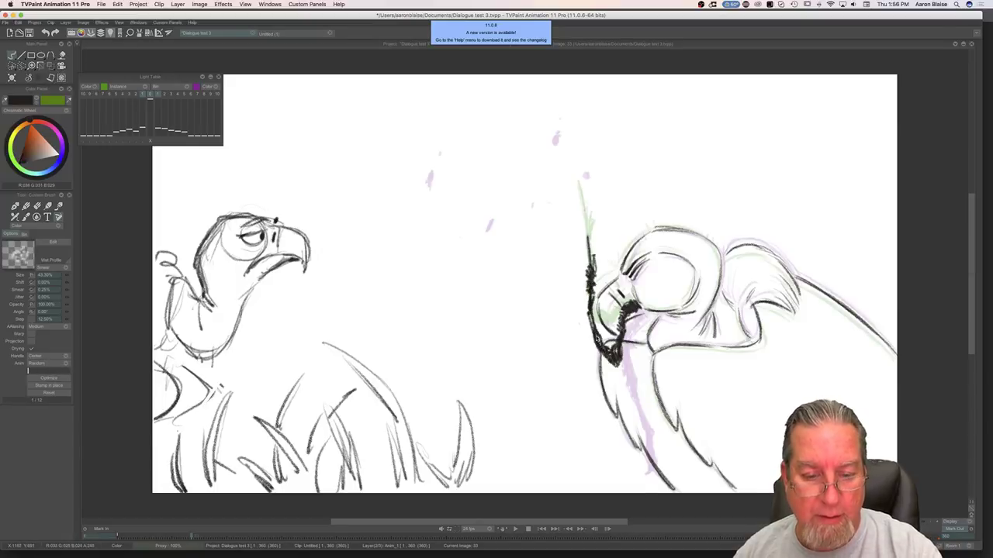
{"action": "key", "text": "Left"}
{"action": "key", "text": "Right"}
{"action": "key", "text": "Left"}
{"action": "key", "text": "Right"}
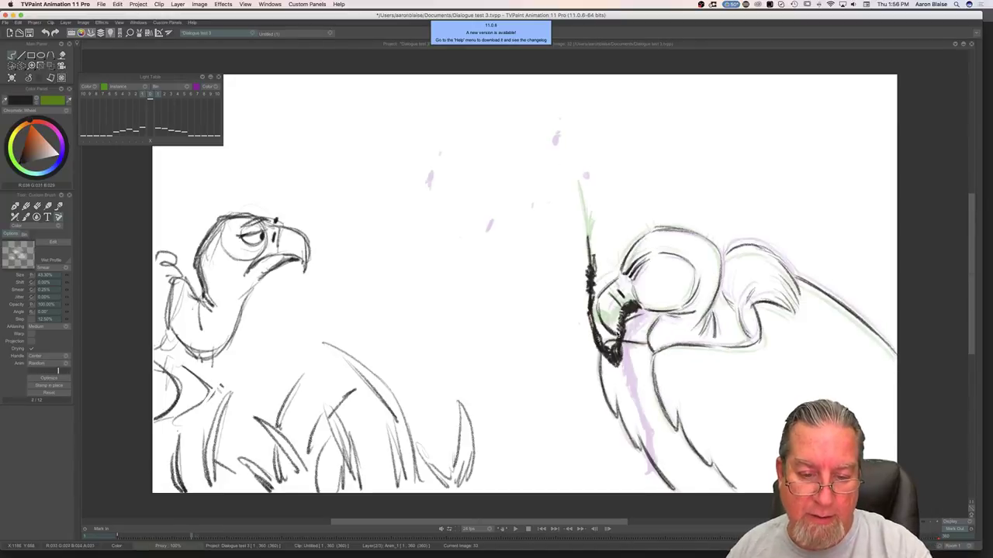
Step: Flip repeatedly between the current and previous drawings to examine the liquid's movement around the beak
{"action": "key", "text": "Left"}
{"action": "key", "text": "Right"}
{"action": "key", "text": "Left"}
{"action": "key", "text": "Right"}
{"action": "key", "text": "Left"}
{"action": "key", "text": "Right"}
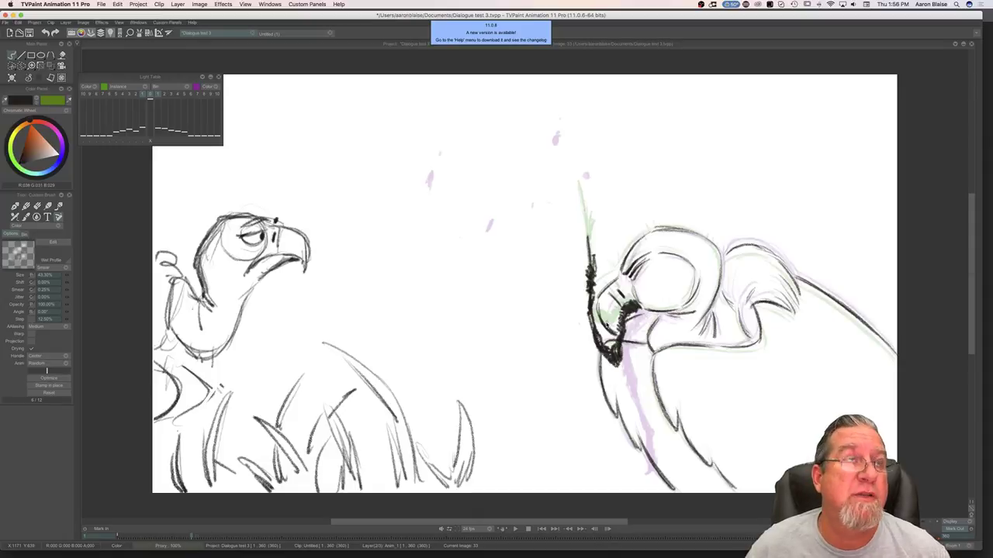
{"action": "key", "text": "Left"}
{"action": "key", "text": "Right"}
{"action": "key", "text": "Left"}
{"action": "key", "text": "Right"}
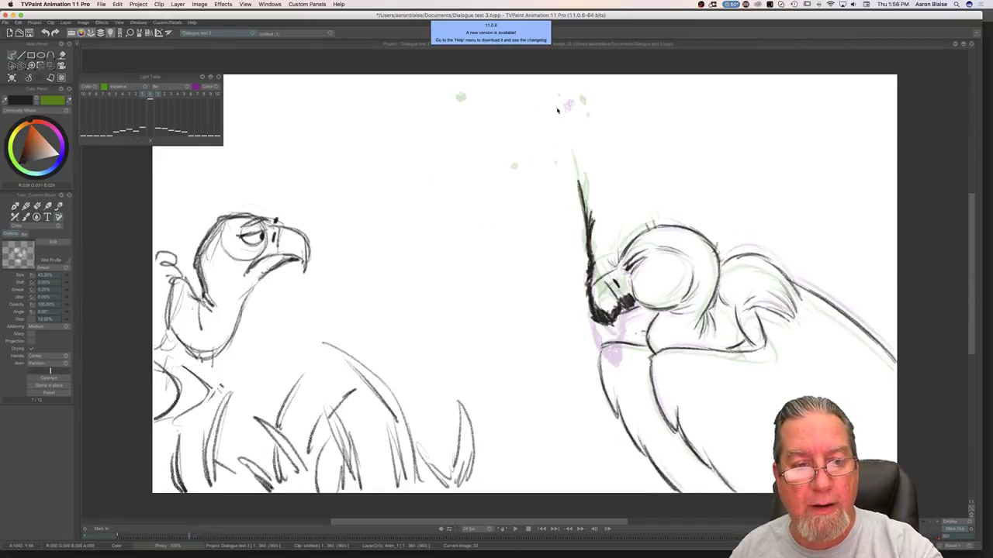
Step: Scribble the flying droplets high between the two vultures on image 33 and touch up the beak's upper edge
{"action": "left_click_drag", "start_coordinate": [440, 124], "coordinate": [435, 140]}
{"action": "key", "text": "Left"}
{"action": "key", "text": "Right"}
{"action": "left_click_drag", "start_coordinate": [505, 176], "coordinate": [504, 180]}
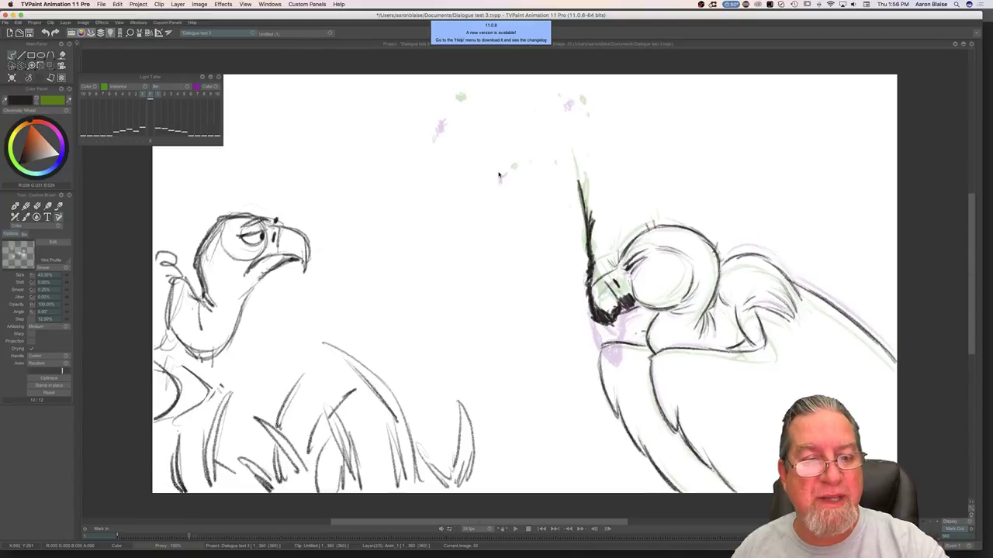
{"action": "key", "text": "Right"}
{"action": "key", "text": "Left"}
{"action": "key", "text": "Right"}
{"action": "left_click_drag", "start_coordinate": [603, 289], "coordinate": [619, 277]}
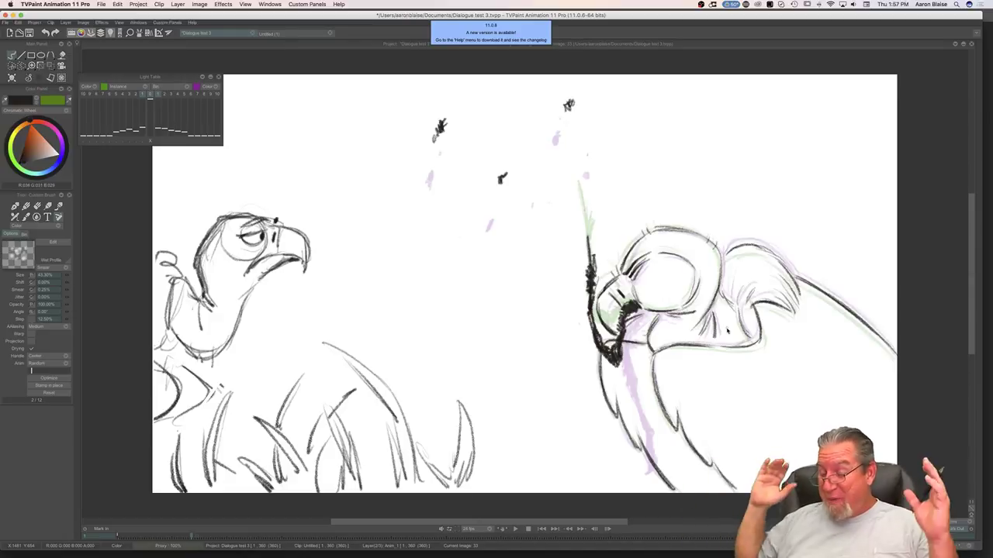
Step: Flip between images 33 and 32 to check the motion of the droplets and the vulture's head
{"action": "key", "text": "Left"}
{"action": "key", "text": "Right"}
{"action": "key", "text": "Left"}
{"action": "key", "text": "Right"}
{"action": "key", "text": "Left"}
{"action": "key", "text": "Right"}
{"action": "key", "text": "Left"}
Step: Show the timeline, go to image 31, sketch its three droplets between the vultures and hide the timeline
{"action": "key", "text": "Tab"}
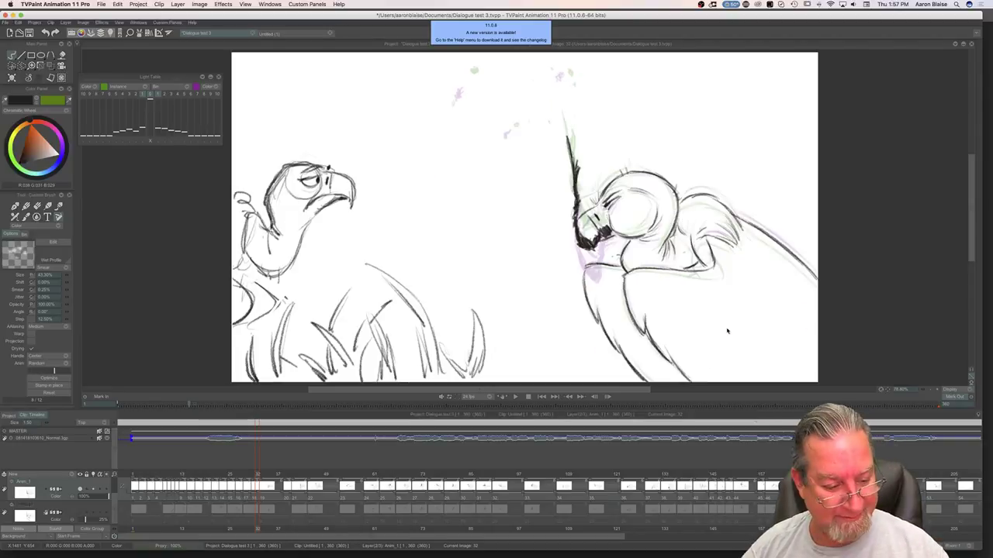
{"action": "left_click", "coordinate": [253, 475]}
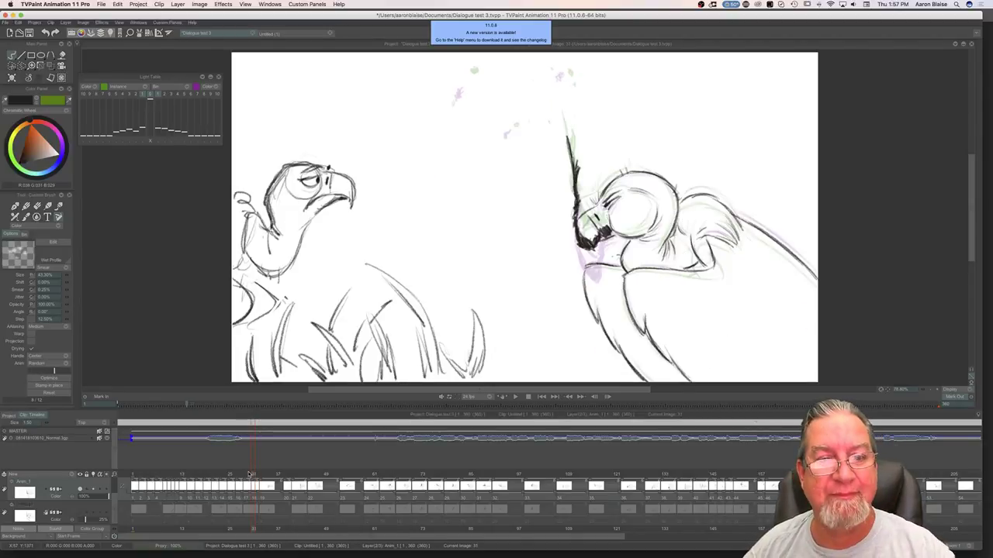
{"action": "left_click_drag", "start_coordinate": [556, 68], "coordinate": [569, 72]}
{"action": "left_click_drag", "start_coordinate": [509, 120], "coordinate": [510, 126]}
{"action": "left_click", "coordinate": [472, 75]}
{"action": "left_click_drag", "start_coordinate": [467, 80], "coordinate": [460, 77]}
{"action": "key", "text": "Tab"}
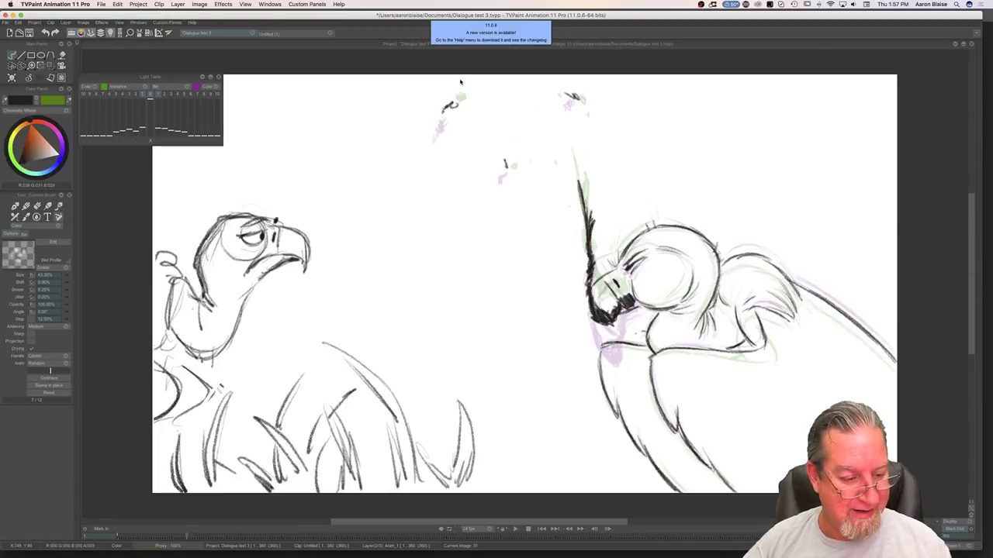
Step: Show the timeline and scrub forward to image 40 and back to image 33 to review the liquid's action
{"action": "key", "text": "Tab"}
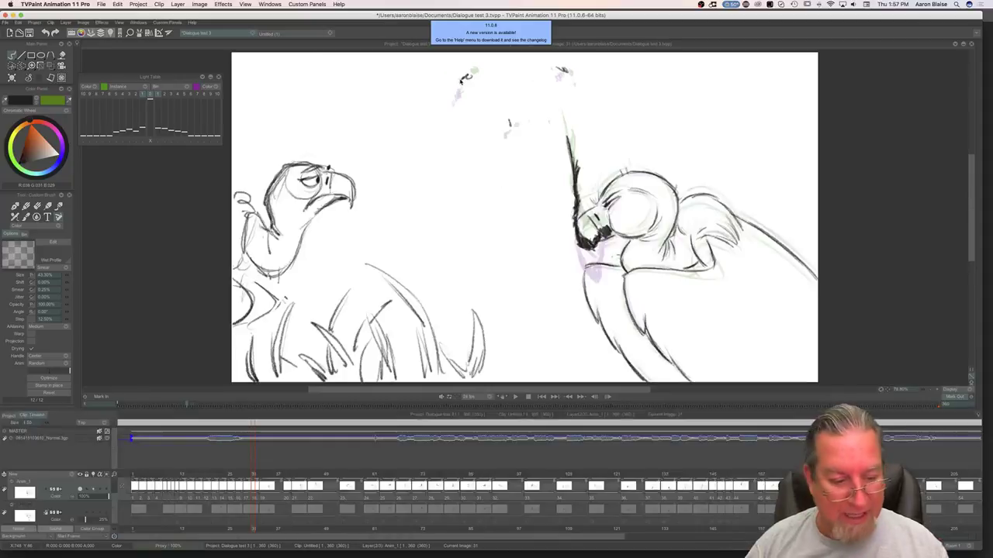
{"action": "mouse_move", "coordinate": [253, 474]}
{"action": "left_mouse_down"}
{"action": "mouse_move", "coordinate": [161, 477]}
{"action": "mouse_move", "coordinate": [260, 478]}
{"action": "mouse_move", "coordinate": [299, 490]}
{"action": "mouse_move", "coordinate": [270, 490]}
{"action": "mouse_move", "coordinate": [292, 497]}
{"action": "mouse_move", "coordinate": [287, 487]}
{"action": "left_mouse_up"}
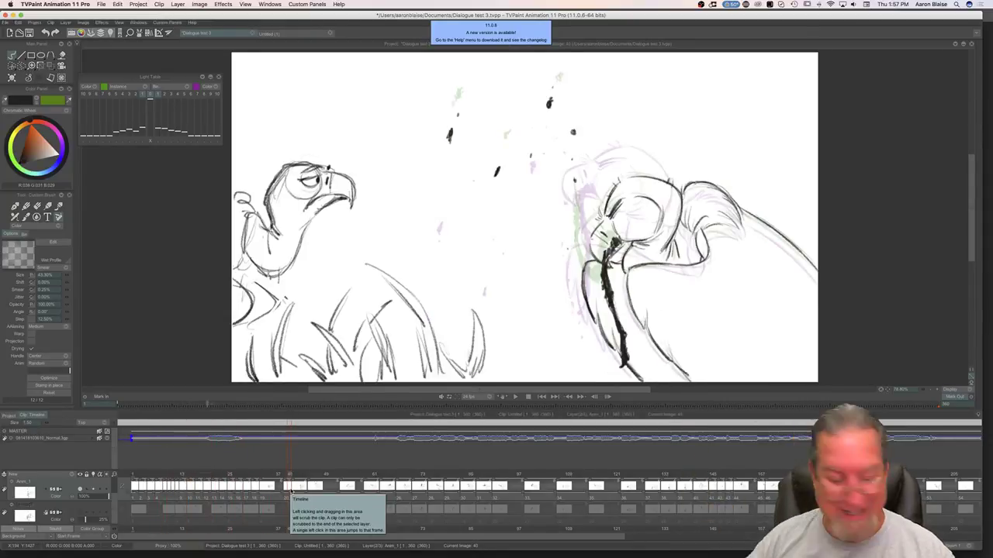
{"action": "mouse_move", "coordinate": [290, 477]}
{"action": "left_mouse_down"}
{"action": "mouse_move", "coordinate": [143, 481]}
{"action": "mouse_move", "coordinate": [307, 490]}
{"action": "mouse_move", "coordinate": [262, 490]}
{"action": "left_mouse_up"}
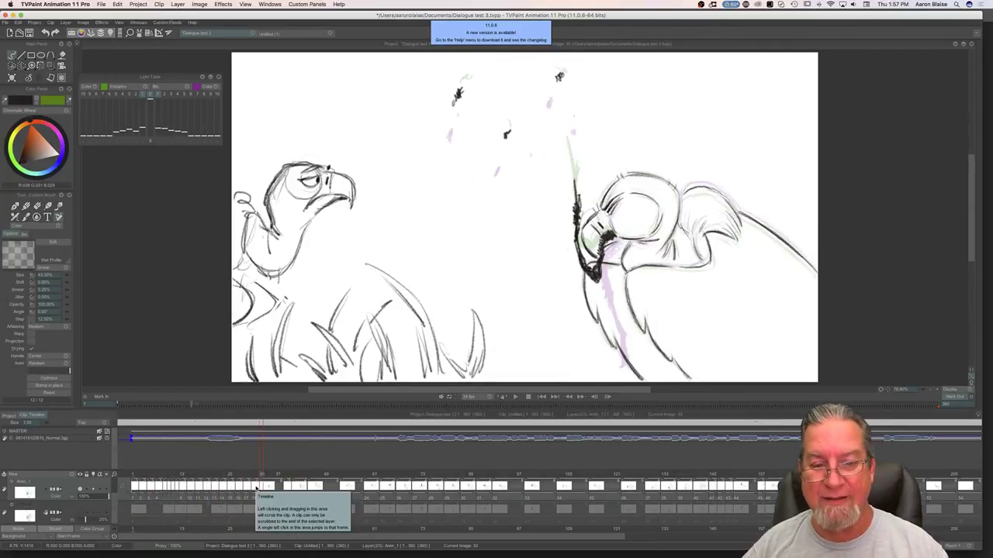
Step: Create a blank drawing at image 35, hide the timeline and flip to the previous drawing for reference
{"action": "left_click_drag", "start_coordinate": [262, 474], "coordinate": [269, 475]}
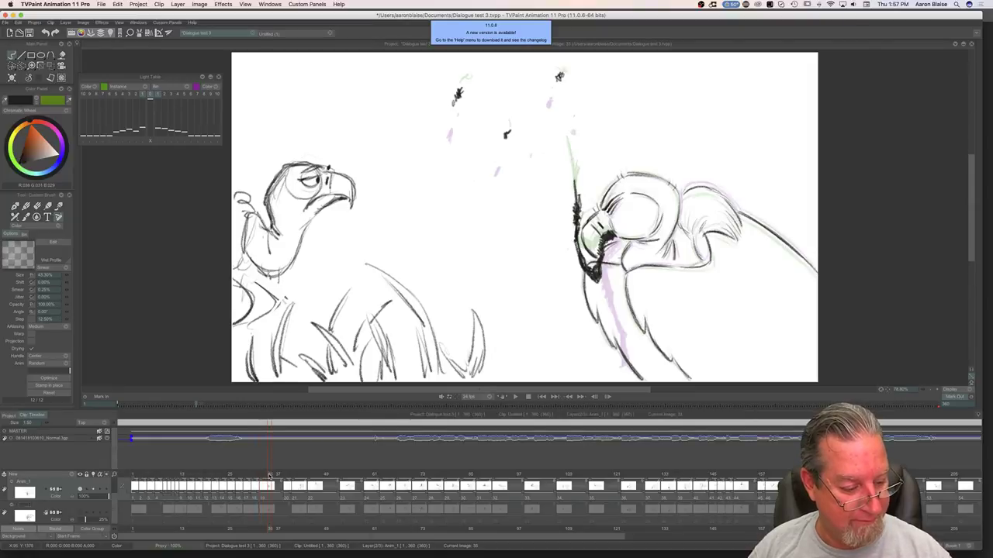
{"action": "left_click", "coordinate": [11, 78]}
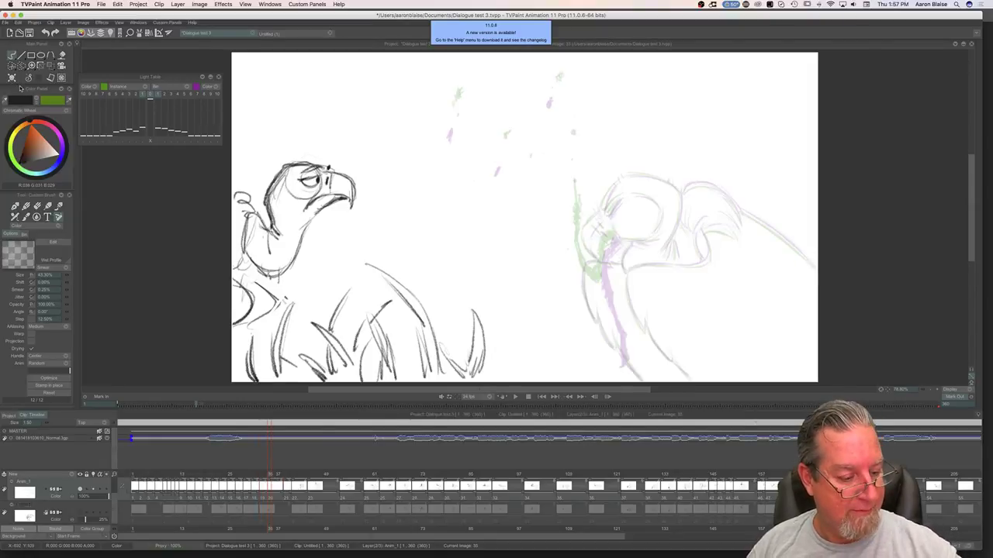
{"action": "key", "text": "Tab"}
{"action": "key", "text": "Left"}
{"action": "key", "text": "Right"}
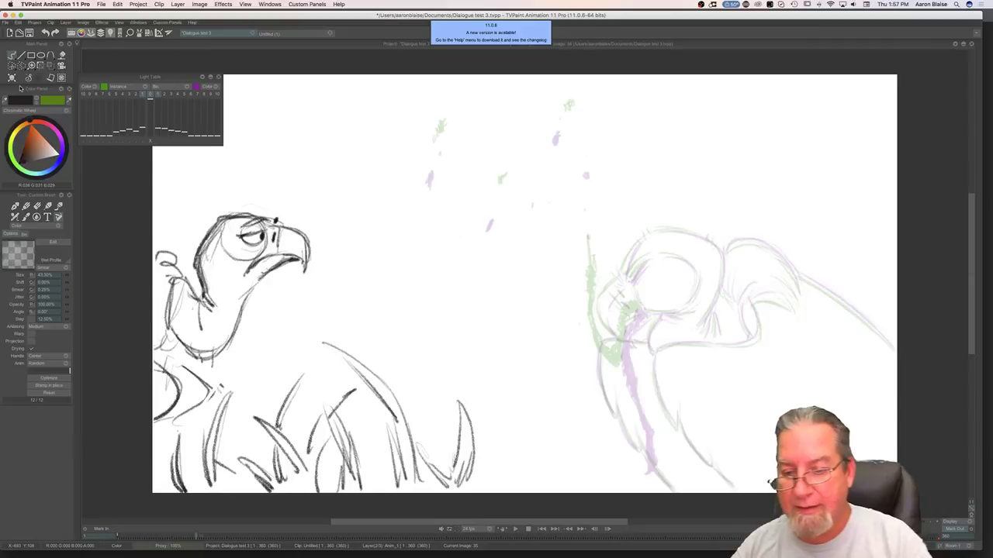
Step: Draw the right vulture's back line and the top of the hump behind its head, comparing with the previous drawing
{"action": "left_click_drag", "start_coordinate": [795, 275], "coordinate": [895, 349]}
{"action": "left_click_drag", "start_coordinate": [857, 315], "coordinate": [896, 354]}
{"action": "key", "text": "Left"}
{"action": "key", "text": "Right"}
{"action": "mouse_move", "coordinate": [735, 247]}
{"action": "left_mouse_down"}
{"action": "mouse_move", "coordinate": [764, 247]}
{"action": "mouse_move", "coordinate": [751, 245]}
{"action": "mouse_move", "coordinate": [797, 276]}
{"action": "left_mouse_up"}
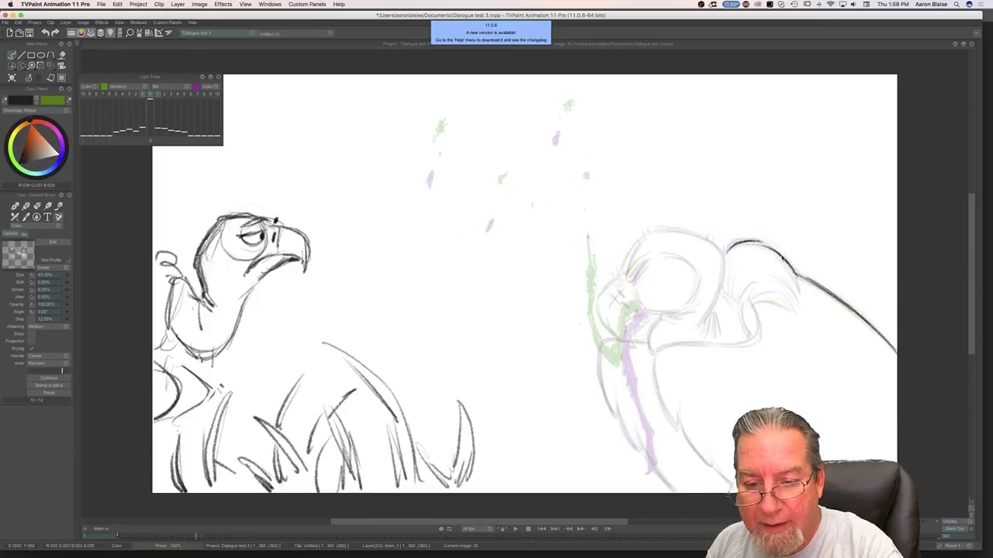
{"action": "key", "text": "Left"}
{"action": "key", "text": "Right"}
Step: Draw the ruff feathers behind the vulture's neck and the rear edge of its head
{"action": "left_click_drag", "start_coordinate": [751, 304], "coordinate": [799, 309]}
{"action": "left_click_drag", "start_coordinate": [776, 267], "coordinate": [799, 303]}
{"action": "left_click_drag", "start_coordinate": [721, 259], "coordinate": [704, 333]}
{"action": "key", "text": "Left"}
{"action": "key", "text": "Right"}
Step: Draw the neck's underside and continue down the wing's jagged feather edge, flipping to the previous drawing to compare
{"action": "mouse_move", "coordinate": [755, 310]}
{"action": "left_mouse_down"}
{"action": "mouse_move", "coordinate": [753, 344]}
{"action": "mouse_move", "coordinate": [672, 347]}
{"action": "mouse_move", "coordinate": [654, 358]}
{"action": "mouse_move", "coordinate": [657, 391]}
{"action": "mouse_move", "coordinate": [655, 371]}
{"action": "mouse_move", "coordinate": [666, 408]}
{"action": "mouse_move", "coordinate": [713, 469]}
{"action": "left_mouse_up"}
{"action": "key", "text": "Left"}
{"action": "key", "text": "Right"}
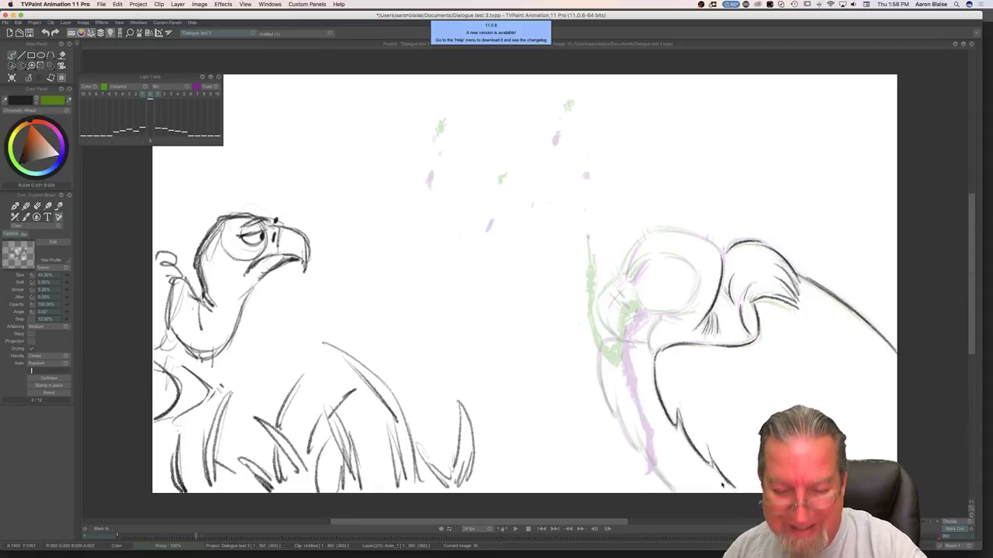
{"action": "key", "text": "Left"}
{"action": "key", "text": "Right"}
{"action": "key", "text": "Left"}
{"action": "key", "text": "Right"}
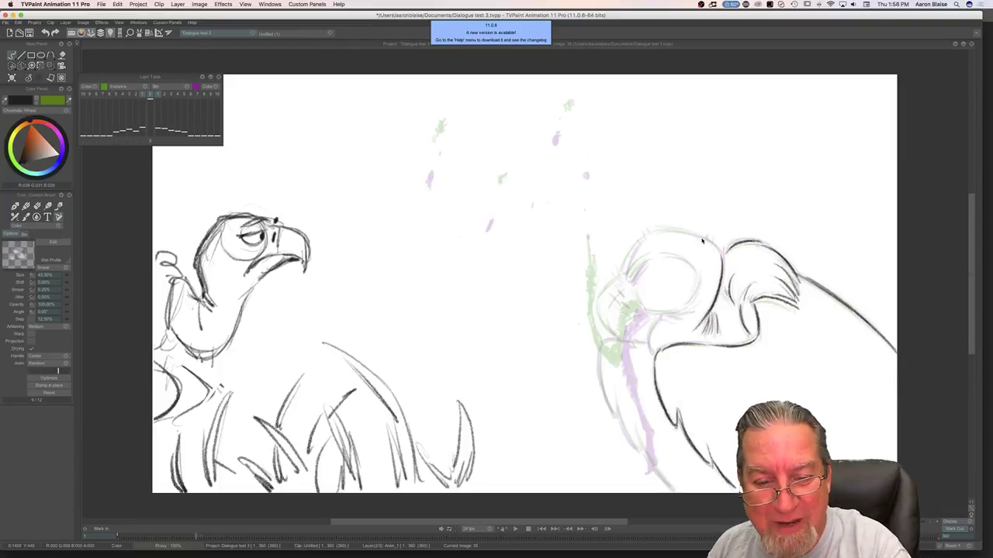
Step: Draw the top of the vulture's head and its forehead curve down to the beak
{"action": "key", "text": "Left"}
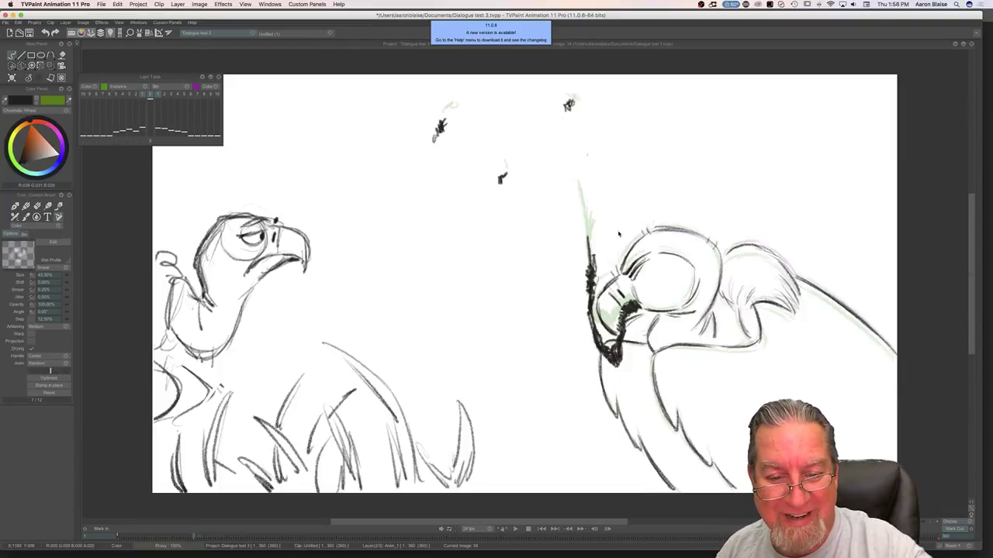
{"action": "key", "text": "Right"}
{"action": "left_click_drag", "start_coordinate": [647, 237], "coordinate": [622, 280]}
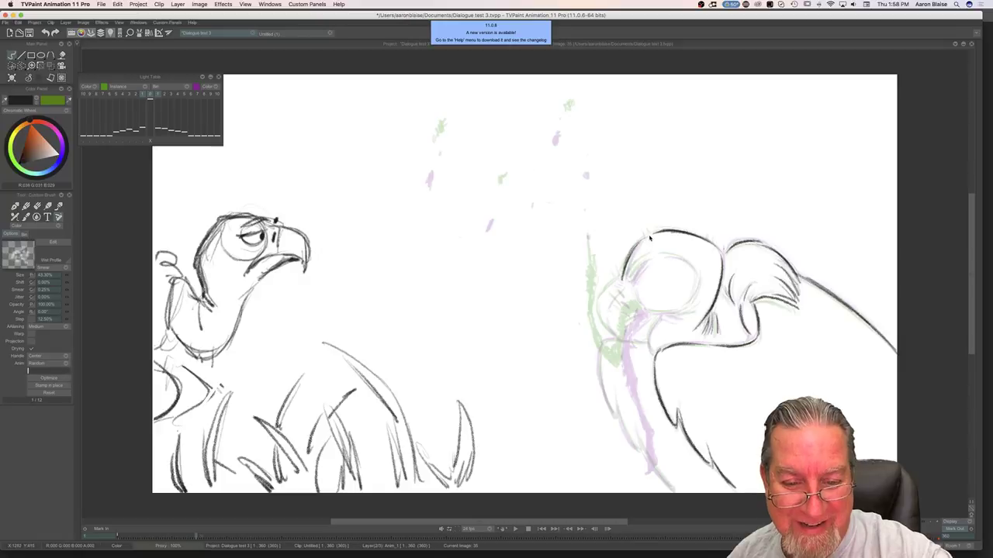
{"action": "key", "text": "Left"}
{"action": "key", "text": "Right"}
Step: Draw the outer curve of the vulture's beak and check it against the previous drawing
{"action": "mouse_move", "coordinate": [619, 283]}
{"action": "left_mouse_down"}
{"action": "mouse_move", "coordinate": [609, 323]}
{"action": "mouse_move", "coordinate": [611, 331]}
{"action": "left_mouse_up"}
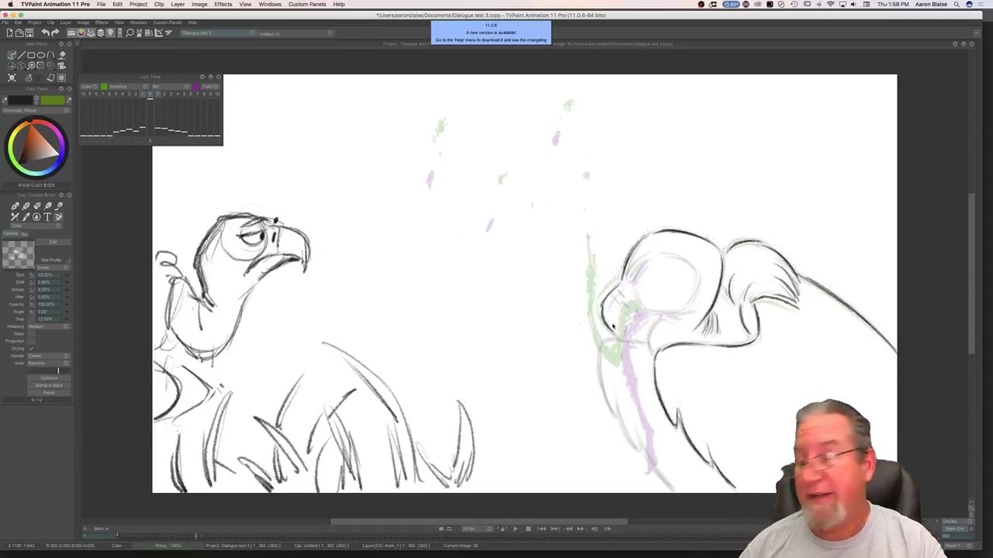
{"action": "key", "text": "Left"}
{"action": "key", "text": "Right"}
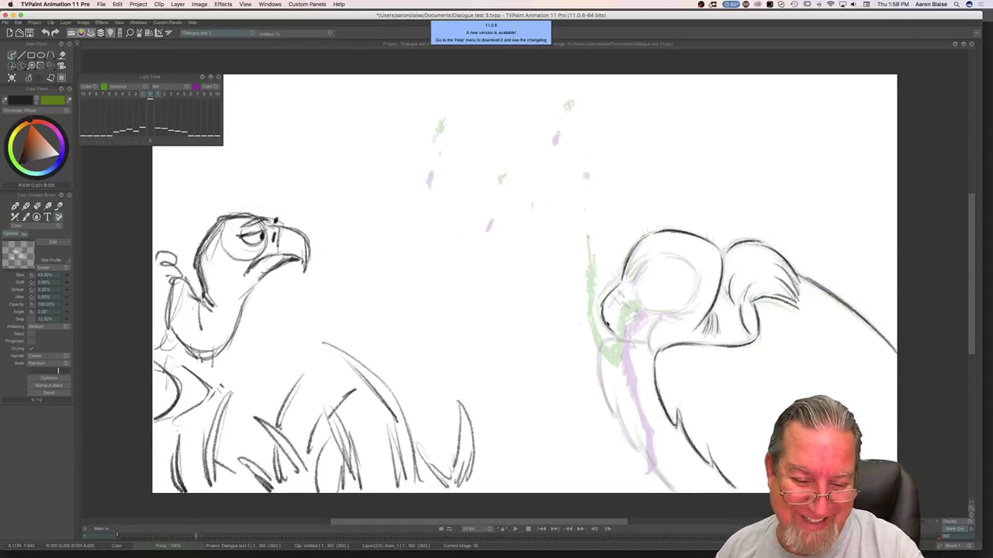
{"action": "key", "text": "Left"}
{"action": "key", "text": "Right"}
Step: Draw the upper arc, rear edge and bottom of the vulture's large eye circle, comparing with the previous drawing
{"action": "key", "text": "Left"}
{"action": "key", "text": "Right"}
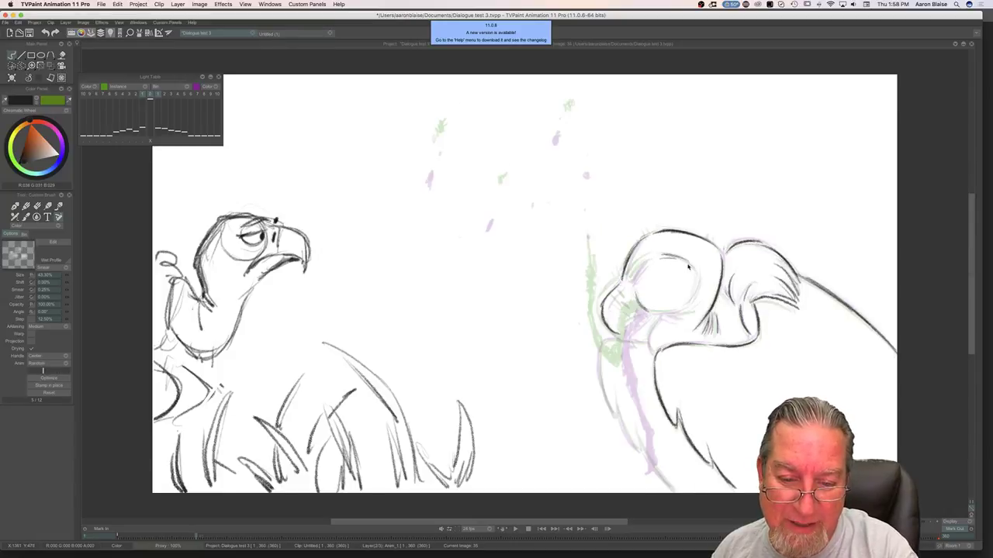
{"action": "key", "text": "Left"}
{"action": "key", "text": "Right"}
{"action": "left_click_drag", "start_coordinate": [652, 313], "coordinate": [676, 312]}
{"action": "key", "text": "Left"}
{"action": "key", "text": "Right"}
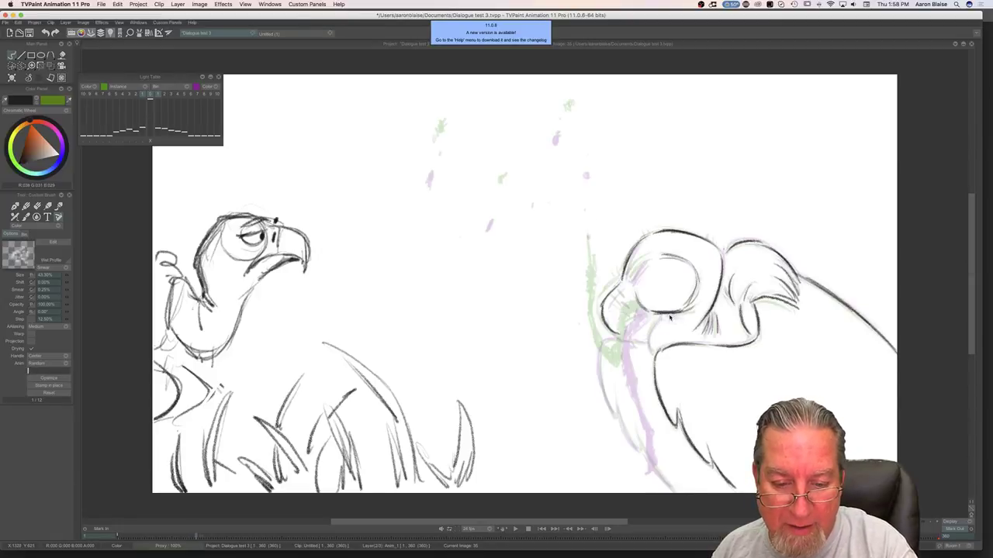
Step: Draw the cheek line below the eye circle, curving down to the neck, and compare it with the previous drawing
{"action": "key", "text": "Left"}
{"action": "key", "text": "Right"}
{"action": "key", "text": "Left"}
{"action": "key", "text": "Right"}
{"action": "left_click_drag", "start_coordinate": [659, 319], "coordinate": [651, 354]}
{"action": "key", "text": "Left"}
{"action": "key", "text": "Right"}
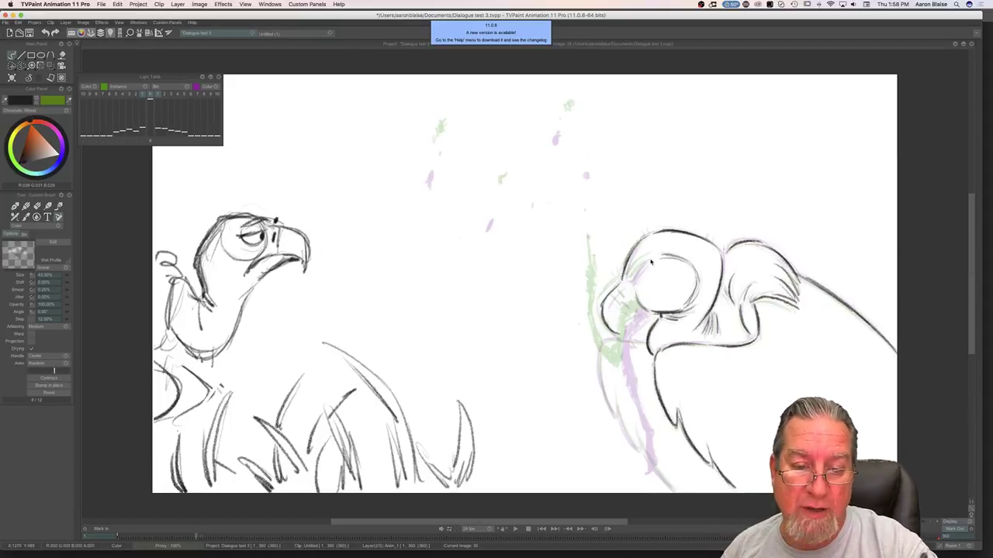
Step: Add the dark brow strokes between the eye circle and the forehead, flipping back to compare them
{"action": "left_click_drag", "start_coordinate": [644, 262], "coordinate": [632, 286]}
{"action": "key", "text": "Left"}
{"action": "key", "text": "Right"}
{"action": "key", "text": "Left"}
{"action": "key", "text": "Right"}
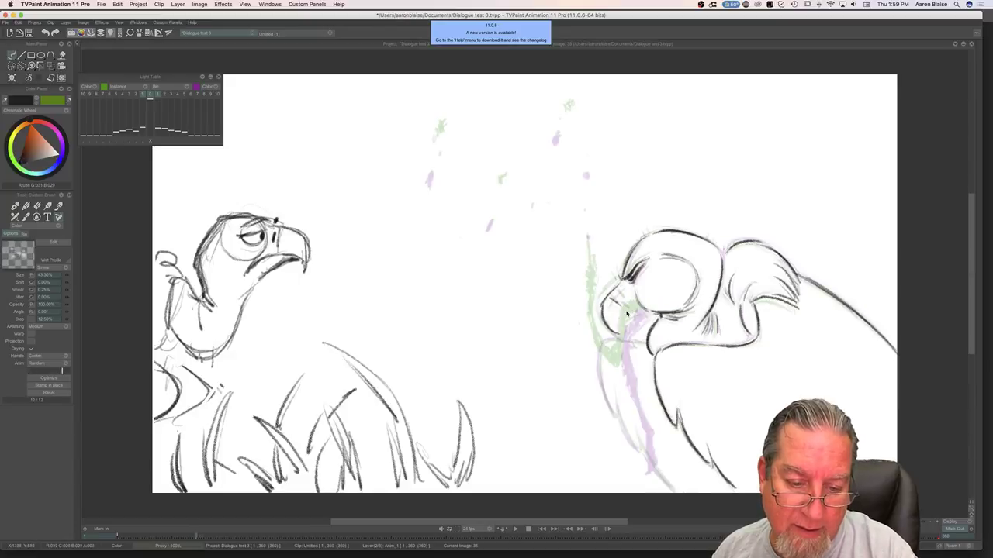
Step: Draw the nostril on the right vulture's beak and darken the corner of its mouth, comparing with the previous drawing
{"action": "left_click_drag", "start_coordinate": [626, 303], "coordinate": [618, 304]}
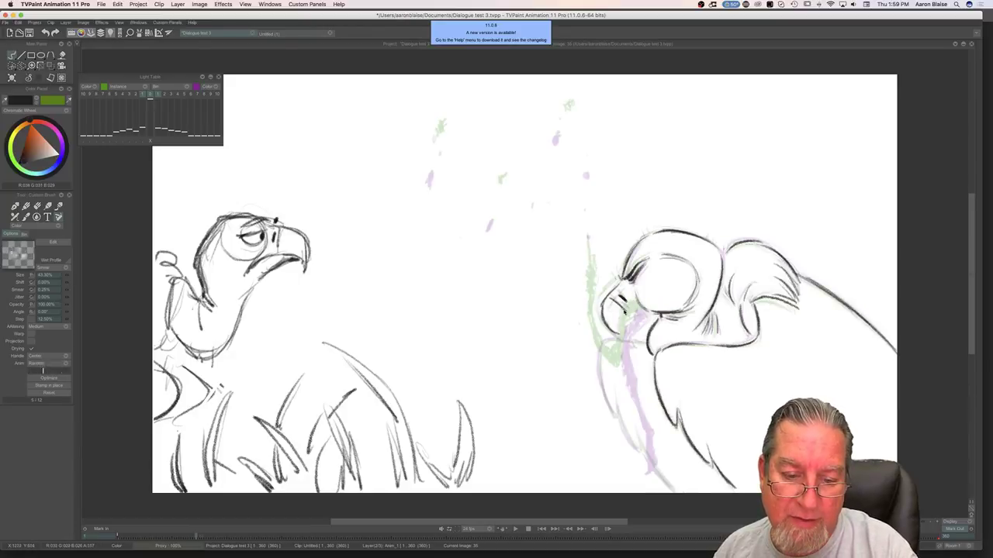
{"action": "key", "text": "Left"}
{"action": "key", "text": "Right"}
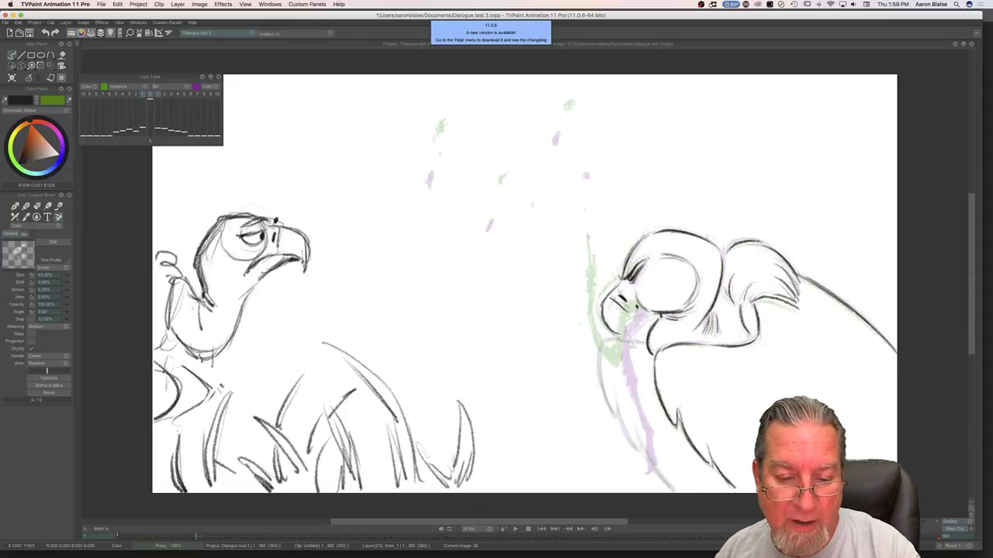
{"action": "left_click_drag", "start_coordinate": [638, 309], "coordinate": [631, 328]}
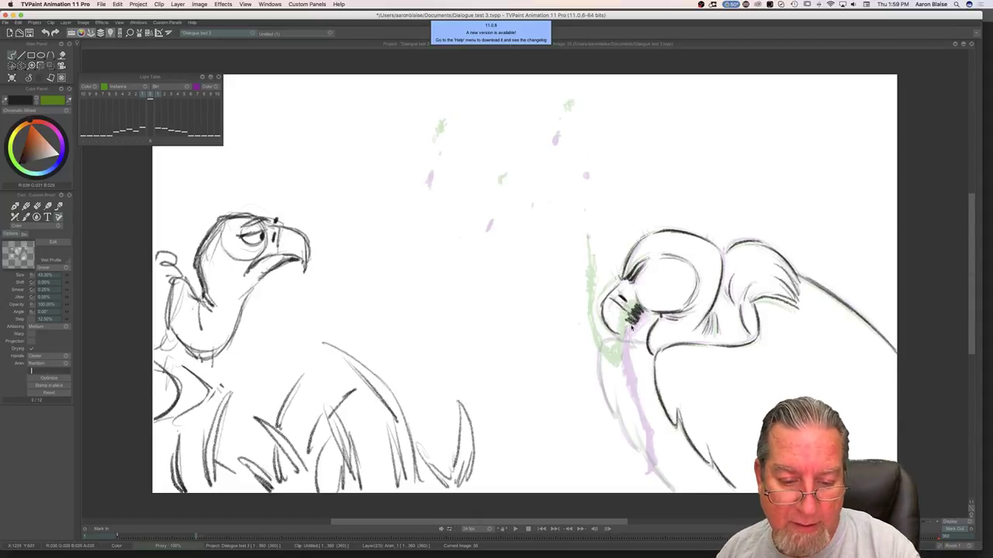
{"action": "key", "text": "Left"}
{"action": "key", "text": "Right"}
Step: Draw the dark liquid hanging from the beak as two thin strands joined by a heavy filled bottom
{"action": "mouse_move", "coordinate": [630, 336]}
{"action": "left_mouse_down"}
{"action": "mouse_move", "coordinate": [634, 395]}
{"action": "mouse_move", "coordinate": [630, 321]}
{"action": "mouse_move", "coordinate": [636, 403]}
{"action": "mouse_move", "coordinate": [614, 415]}
{"action": "mouse_move", "coordinate": [592, 337]}
{"action": "mouse_move", "coordinate": [617, 396]}
{"action": "mouse_move", "coordinate": [630, 375]}
{"action": "mouse_move", "coordinate": [628, 414]}
{"action": "mouse_move", "coordinate": [597, 366]}
{"action": "mouse_move", "coordinate": [634, 385]}
{"action": "mouse_move", "coordinate": [632, 342]}
{"action": "left_mouse_up"}
{"action": "key", "text": "Left"}
{"action": "key", "text": "Right"}
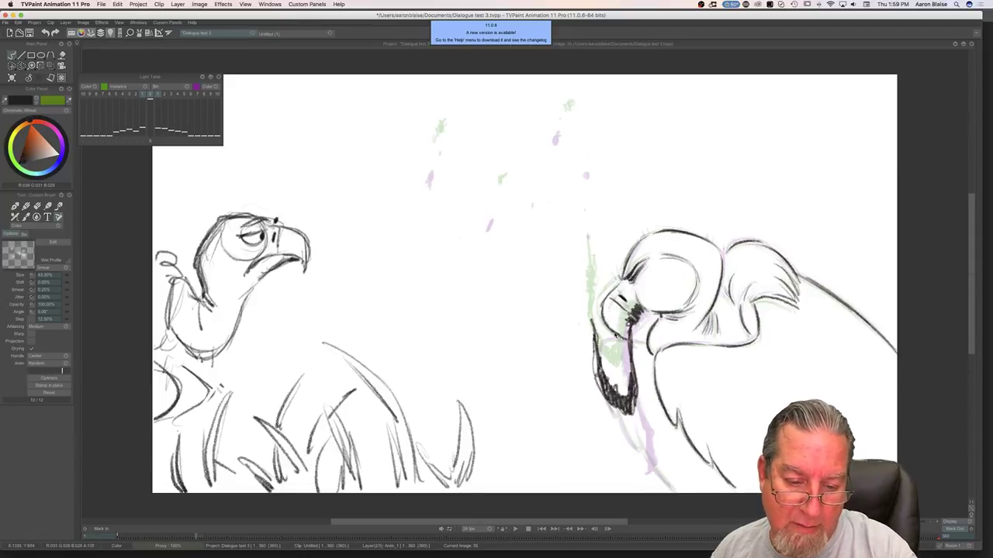
{"action": "key", "text": "Left"}
{"action": "key", "text": "Right"}
{"action": "left_click_drag", "start_coordinate": [638, 321], "coordinate": [647, 325]}
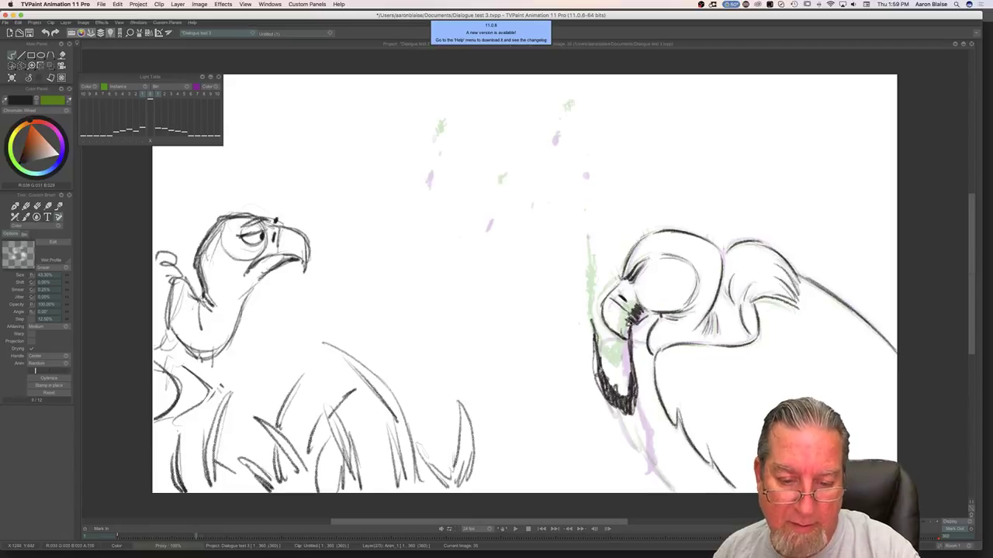
Step: Add short hairs on top of the vulture's head and close the beak's lower line, flipping against the previous drawing
{"action": "key", "text": "Left"}
{"action": "key", "text": "Right"}
{"action": "key", "text": "Left"}
{"action": "key", "text": "Right"}
{"action": "key", "text": "Left"}
{"action": "key", "text": "Right"}
{"action": "key", "text": "Left"}
{"action": "key", "text": "Right"}
{"action": "key", "text": "Left"}
{"action": "key", "text": "Right"}
{"action": "key", "text": "Left"}
{"action": "key", "text": "Right"}
{"action": "key", "text": "Left"}
{"action": "key", "text": "Right"}
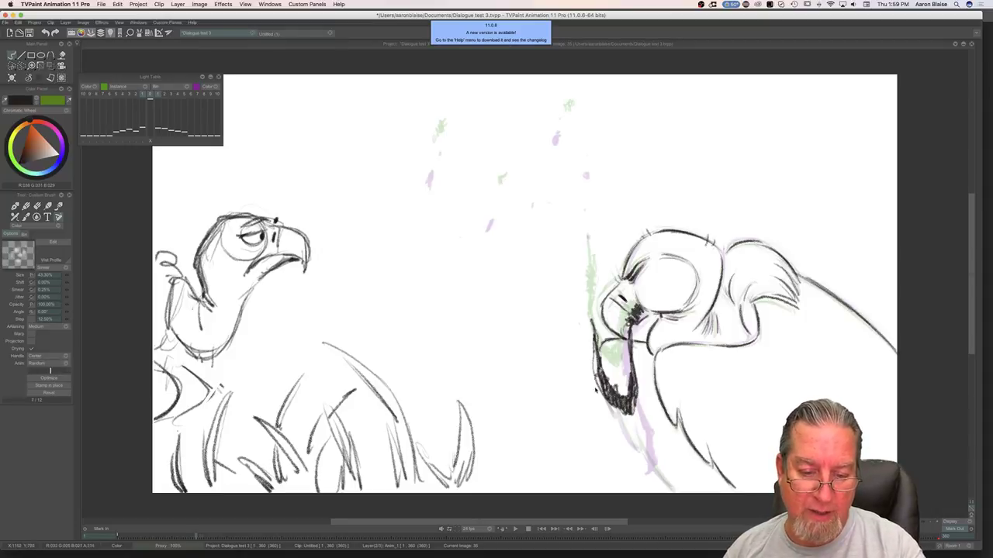
Step: Draw the front body line from below the hanging liquid down to the canvas's lower edge and compare drawings
{"action": "left_click_drag", "start_coordinate": [611, 412], "coordinate": [662, 468]}
{"action": "key", "text": "Left"}
{"action": "key", "text": "Right"}
{"action": "key", "text": "Left"}
{"action": "key", "text": "Right"}
Step: Select frame 37 in the timeline and clear its image for a fresh inbetween drawing
{"action": "key", "text": "Tab"}
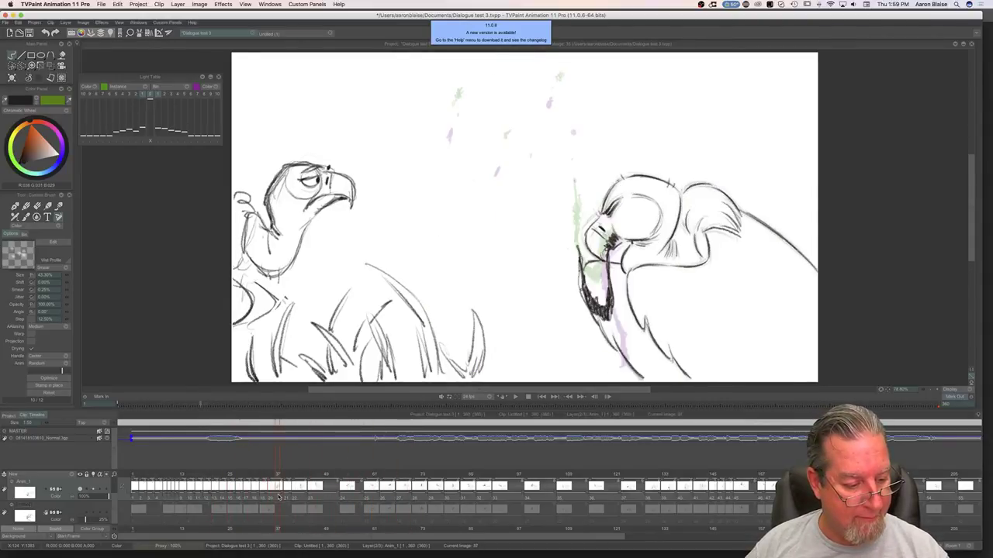
{"action": "left_click", "coordinate": [278, 494]}
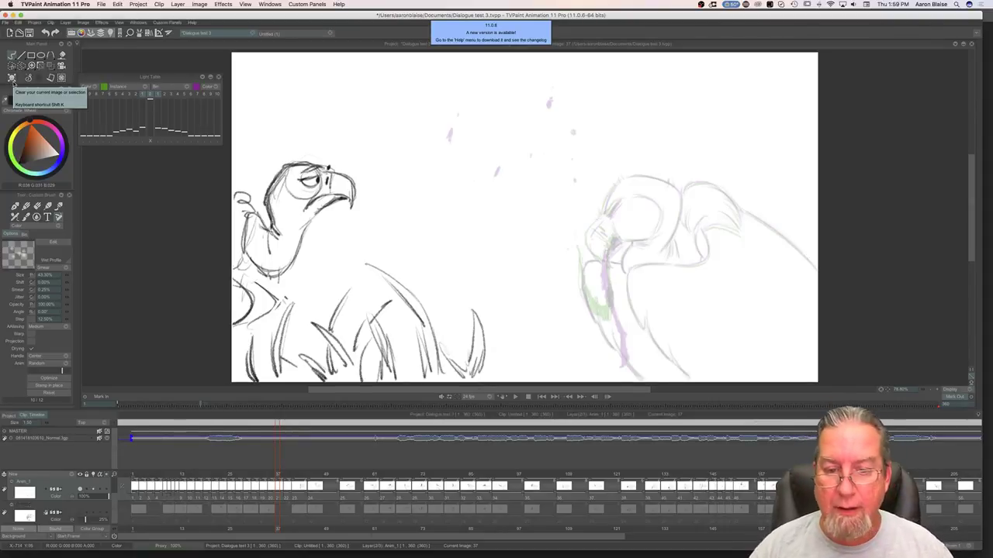
{"action": "key", "text": "Tab"}
{"action": "key", "text": "Left"}
{"action": "key", "text": "Right"}
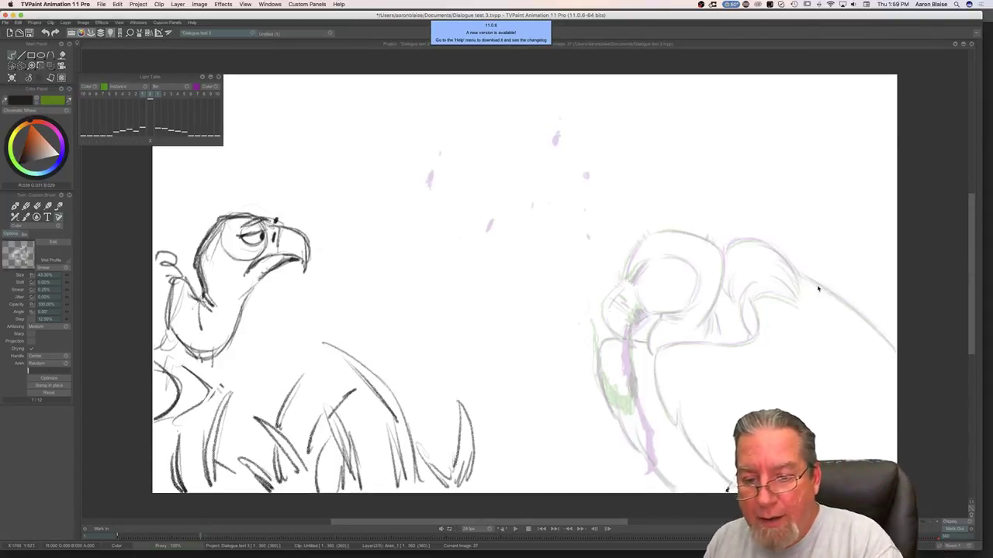
Step: Draw the right vulture's sloping back line and the top curve of its neck ruff on frame 37
{"action": "left_click_drag", "start_coordinate": [807, 279], "coordinate": [894, 348]}
{"action": "left_click_drag", "start_coordinate": [860, 315], "coordinate": [896, 352]}
{"action": "left_click_drag", "start_coordinate": [819, 282], "coordinate": [843, 300]}
{"action": "key", "text": "Left"}
{"action": "key", "text": "Right"}
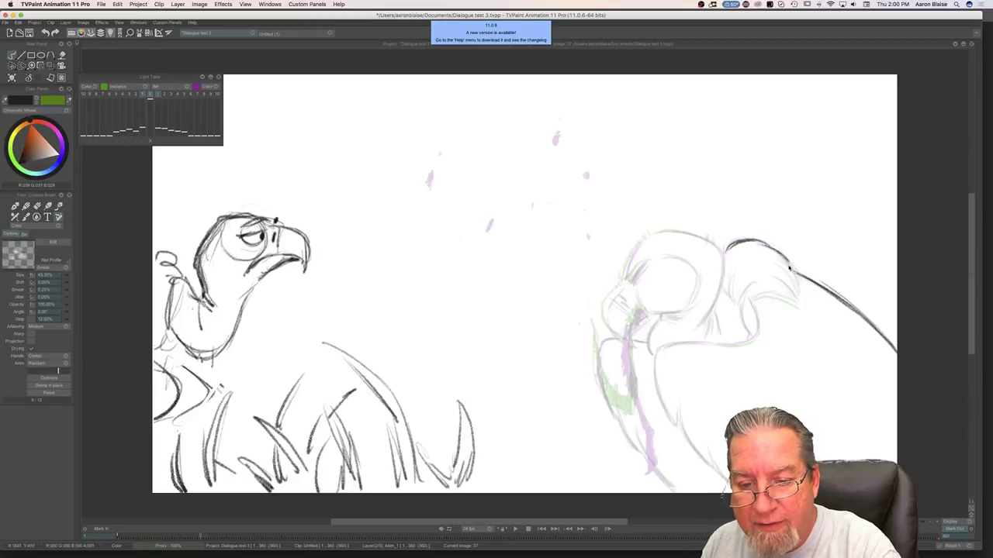
Step: Draw the neck ruff's front edge, lower edge and inner feather strokes, comparing them with the previous drawing
{"action": "key", "text": "Left"}
{"action": "key", "text": "Right"}
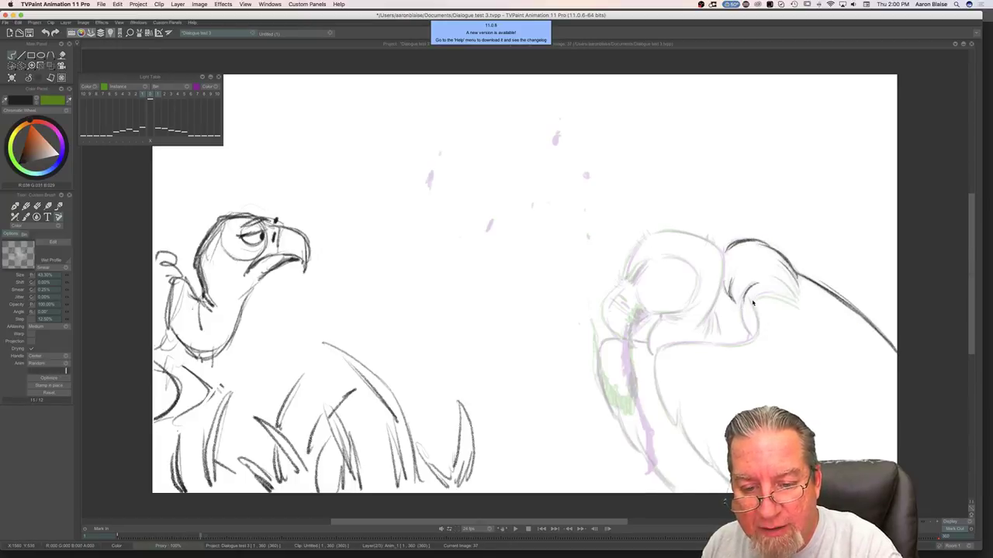
{"action": "left_click_drag", "start_coordinate": [757, 294], "coordinate": [751, 308]}
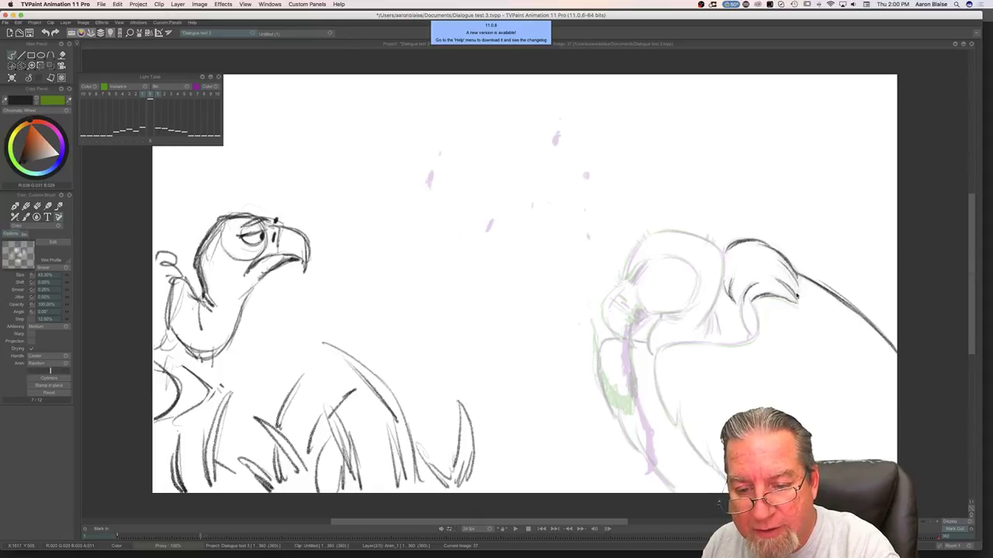
{"action": "key", "text": "Left"}
{"action": "key", "text": "Right"}
{"action": "key", "text": "Left"}
{"action": "key", "text": "Right"}
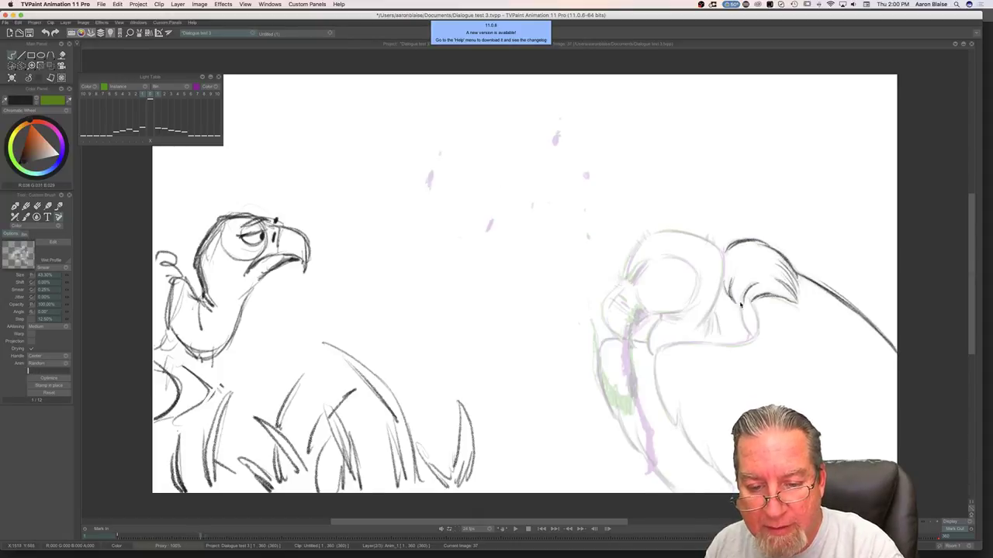
Step: Draw the curved neck fold under the ruff and continue it forward along the underside of the neck
{"action": "key", "text": "Left"}
{"action": "key", "text": "Right"}
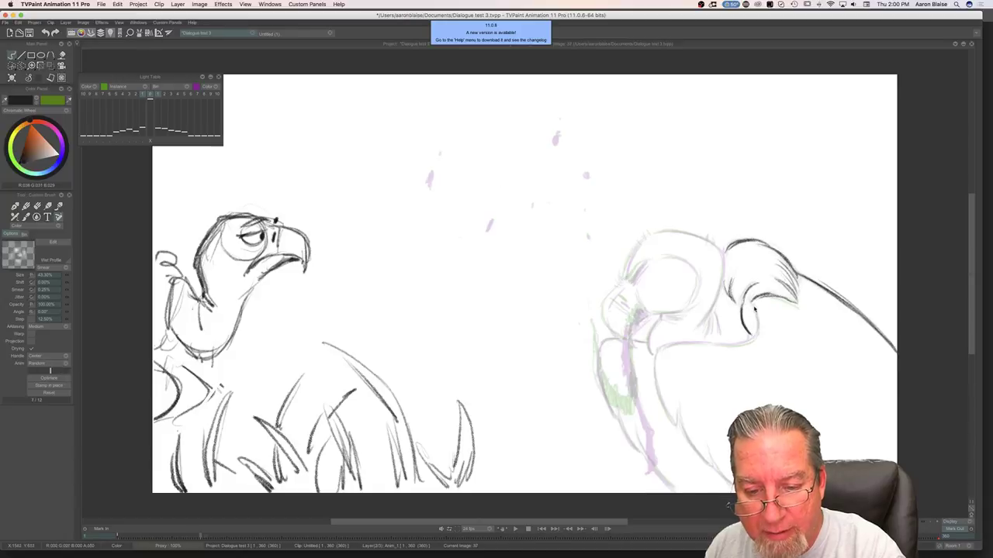
{"action": "key", "text": "Left"}
{"action": "key", "text": "Right"}
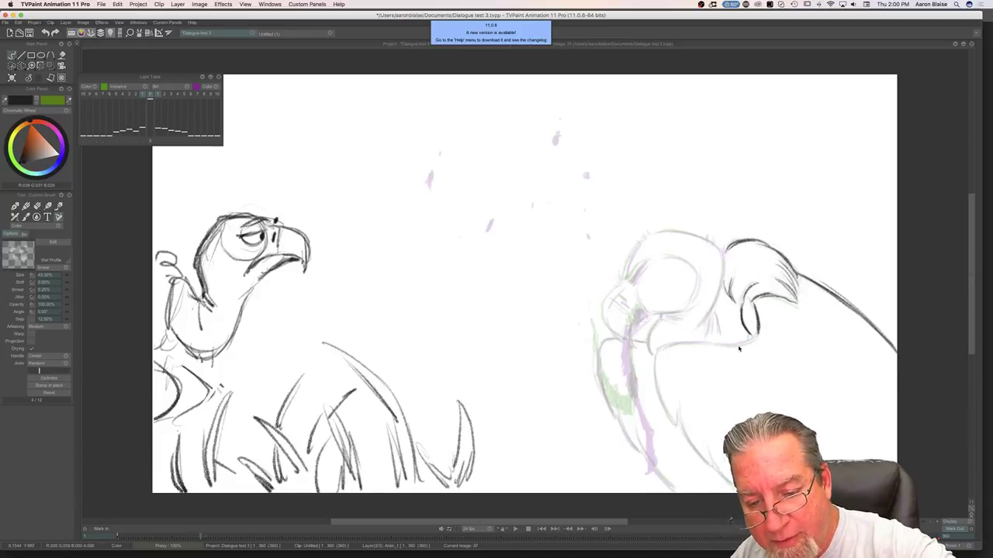
{"action": "left_click_drag", "start_coordinate": [754, 340], "coordinate": [712, 347]}
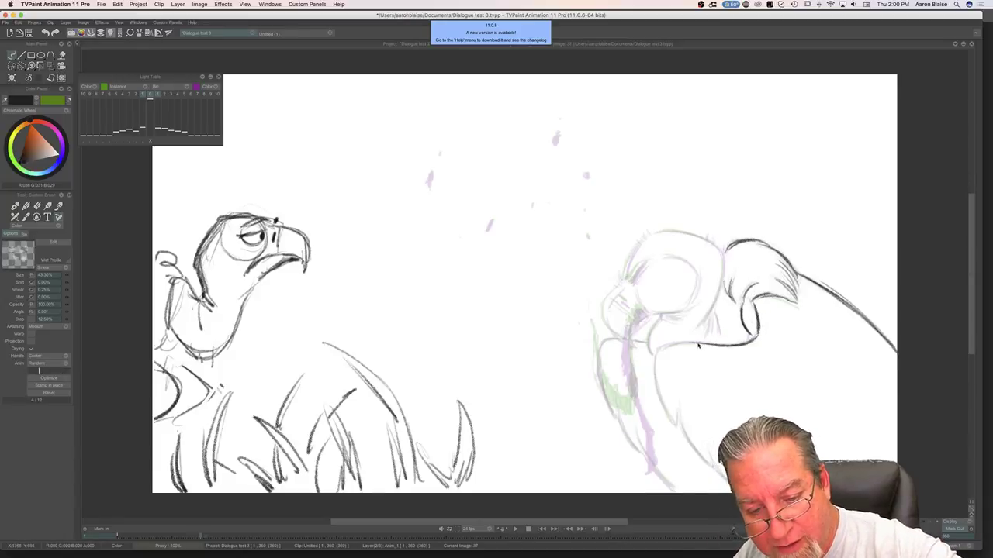
Step: Draw the jagged chest line from below the neck down to the canvas's lower edge, flipping to compare
{"action": "key", "text": "Left"}
{"action": "key", "text": "Right"}
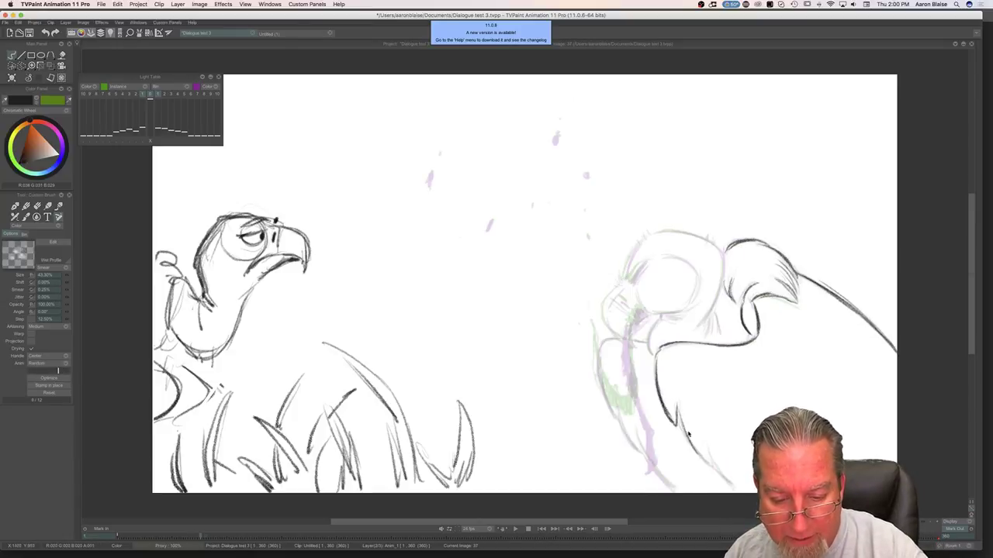
{"action": "key", "text": "Left"}
{"action": "key", "text": "Right"}
Step: Draw the back of the vulture's head with the small cheek feather strokes and begin the crown line
{"action": "left_click_drag", "start_coordinate": [722, 269], "coordinate": [692, 332]}
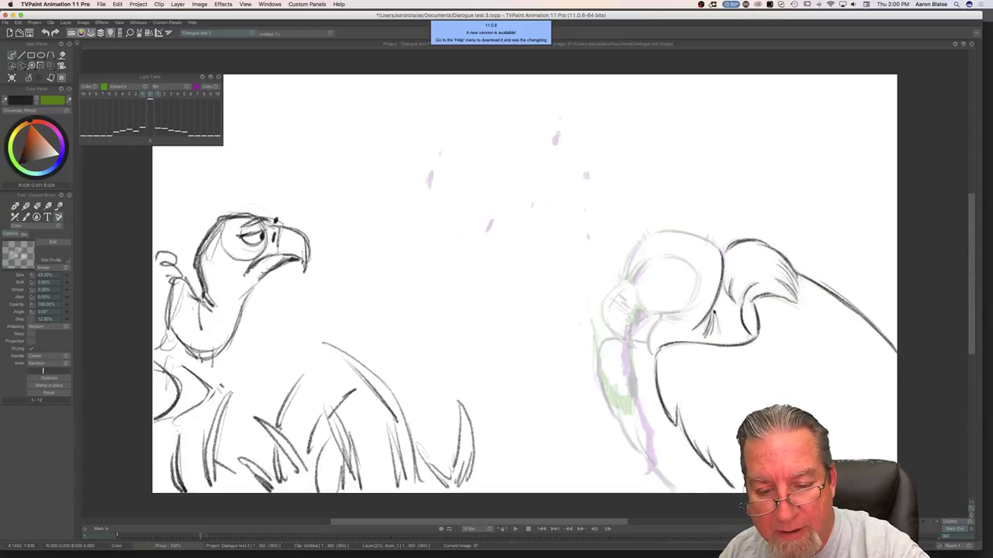
{"action": "key", "text": "Left"}
{"action": "key", "text": "Right"}
{"action": "key", "text": "Left"}
{"action": "key", "text": "Right"}
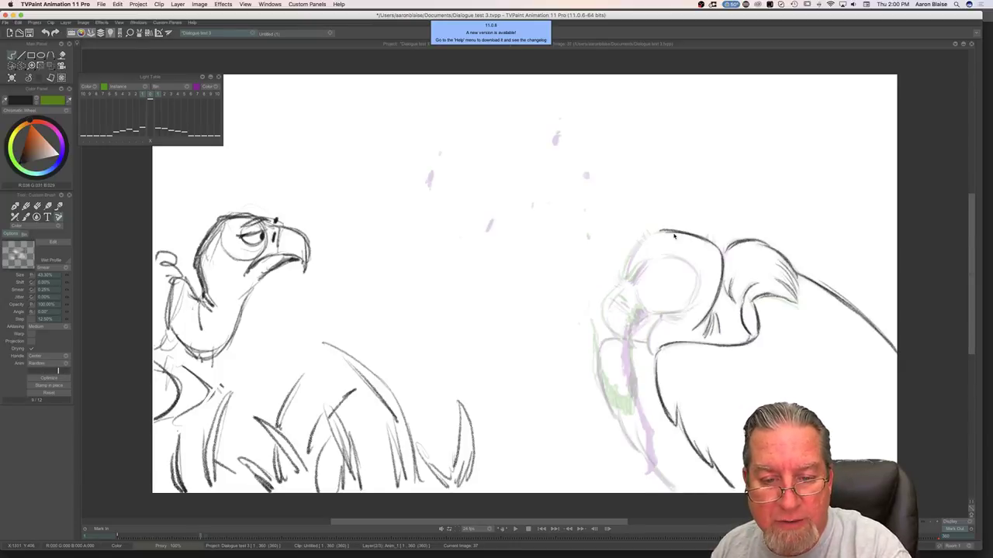
Step: Complete the crown, curve the forehead down to the beak, and add the first dark brow strokes
{"action": "key", "text": "Left"}
{"action": "key", "text": "Right"}
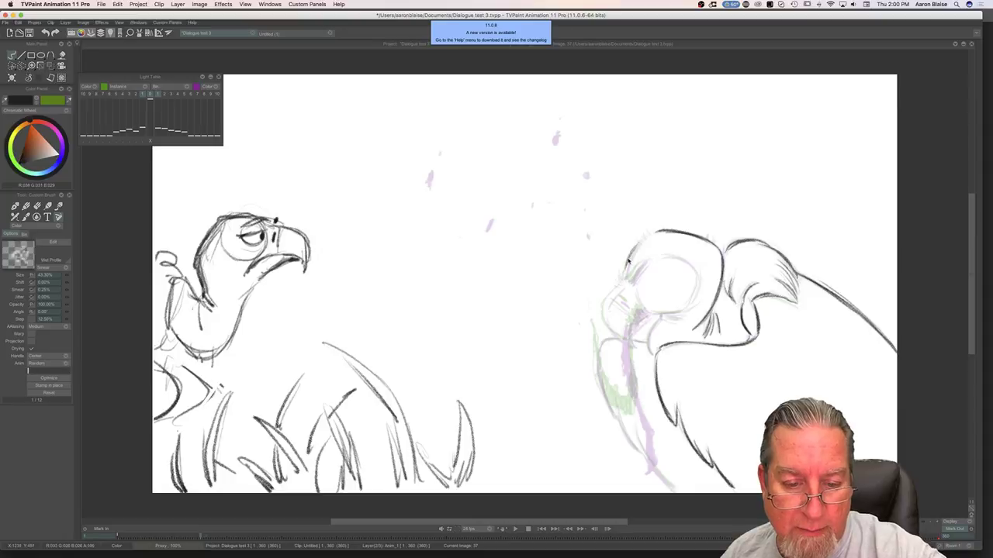
{"action": "key", "text": "Left"}
{"action": "key", "text": "Right"}
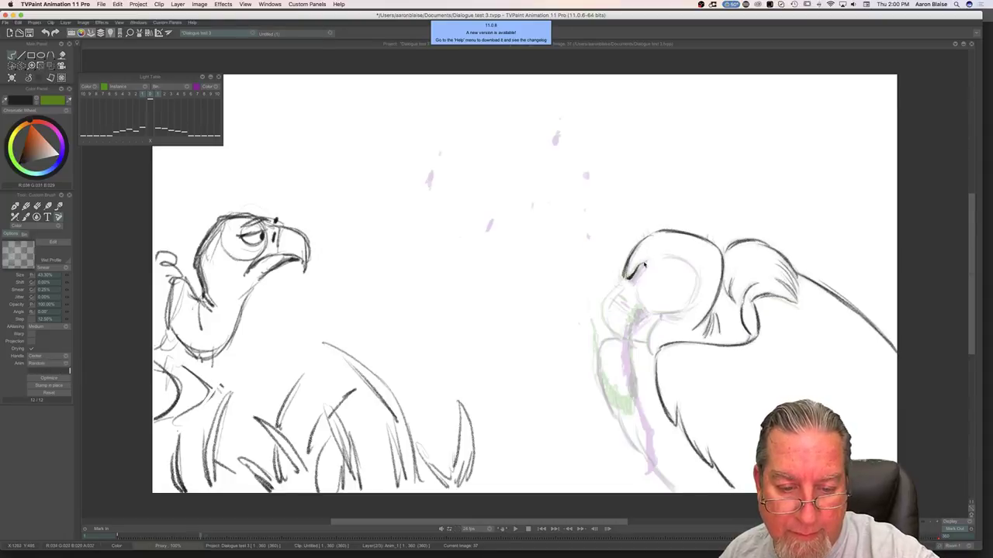
{"action": "left_click_drag", "start_coordinate": [642, 271], "coordinate": [635, 275]}
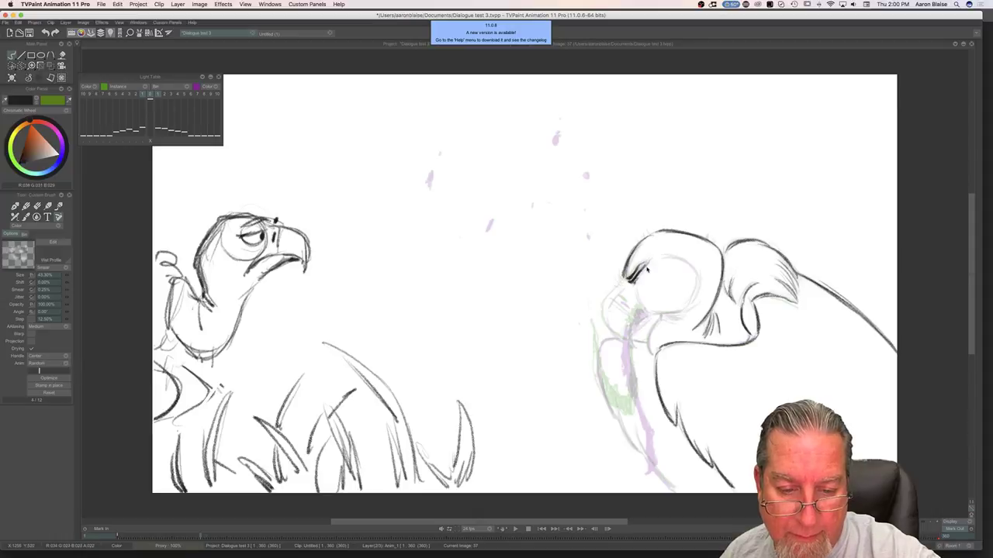
Step: Thicken the brow and draw the large eye circle's upper arc, rear edge and bottom, comparing with the previous drawing
{"action": "key", "text": "Left"}
{"action": "key", "text": "Right"}
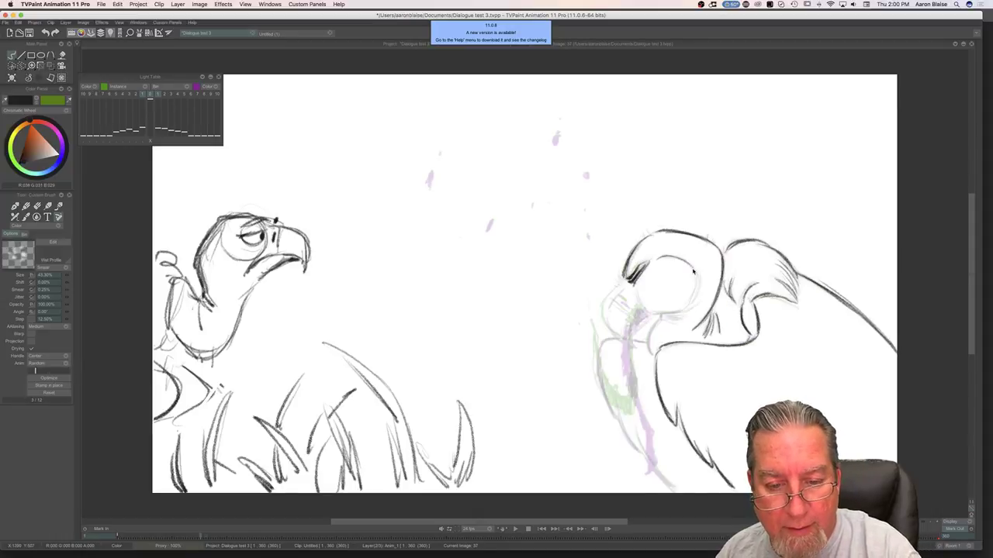
{"action": "key", "text": "Left"}
{"action": "key", "text": "Right"}
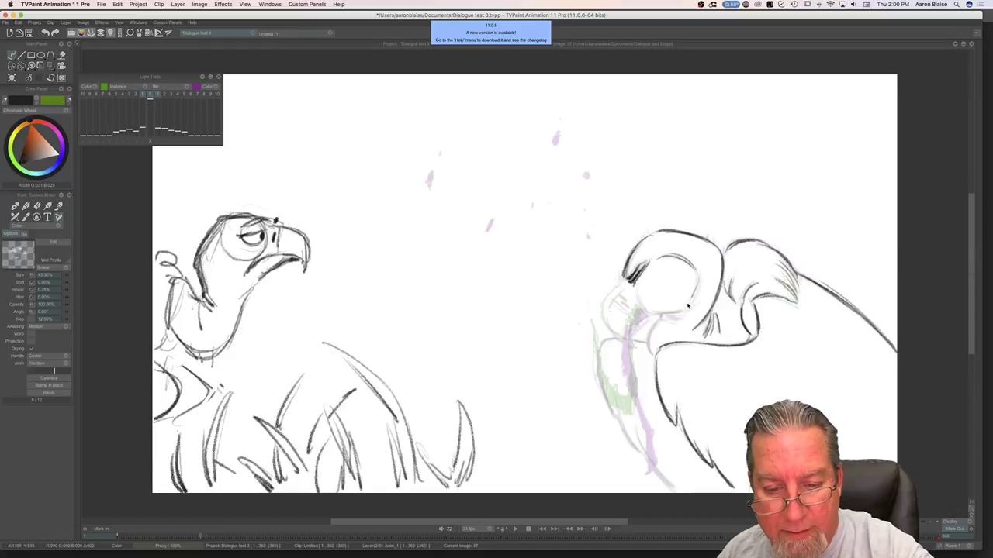
{"action": "key", "text": "Left"}
{"action": "key", "text": "Right"}
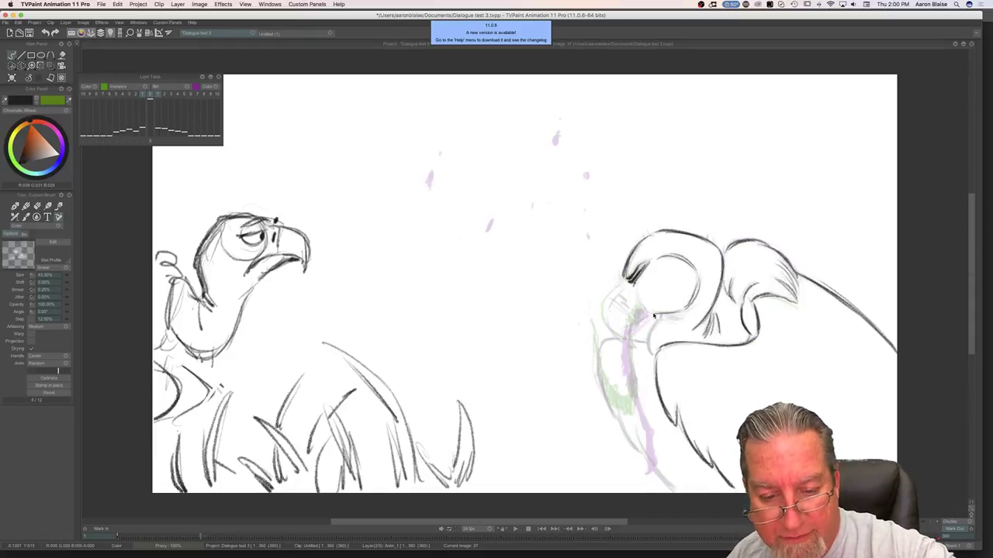
{"action": "key", "text": "Left"}
{"action": "key", "text": "Right"}
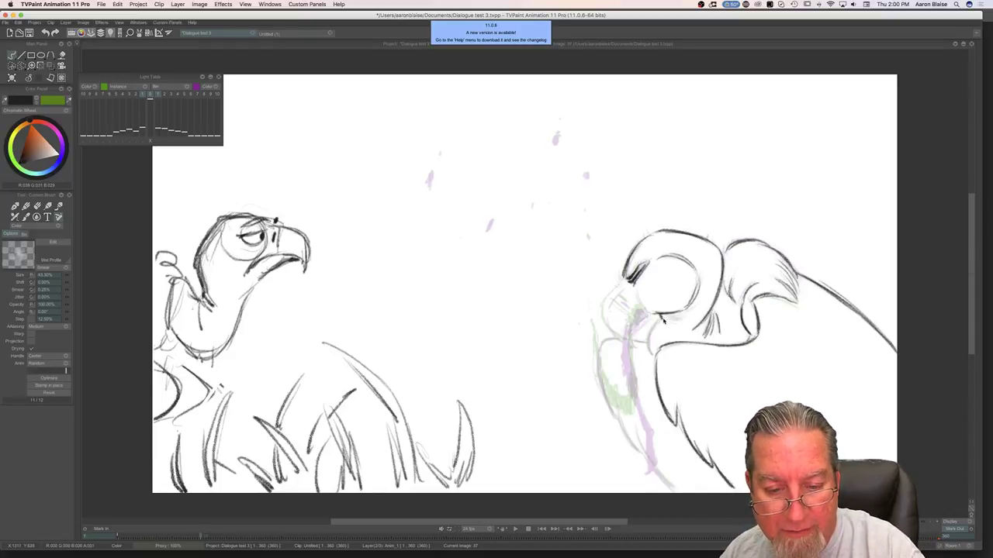
Step: Draw the cheek line below the eye circle, curving down to meet the neck, and check it against the previous drawing
{"action": "key", "text": "Left"}
{"action": "key", "text": "Right"}
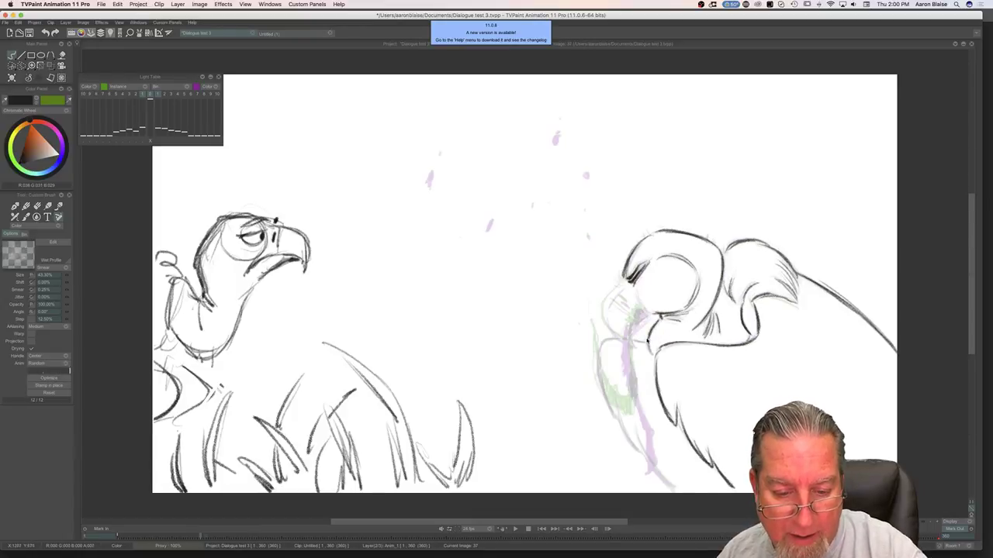
{"action": "key", "text": "Left"}
{"action": "key", "text": "Right"}
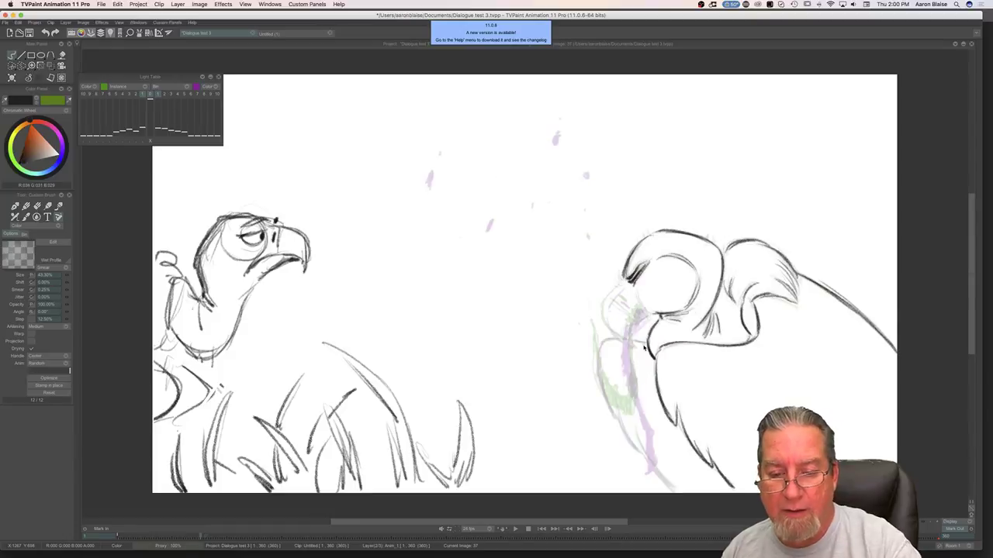
{"action": "key", "text": "Left"}
{"action": "key", "text": "Right"}
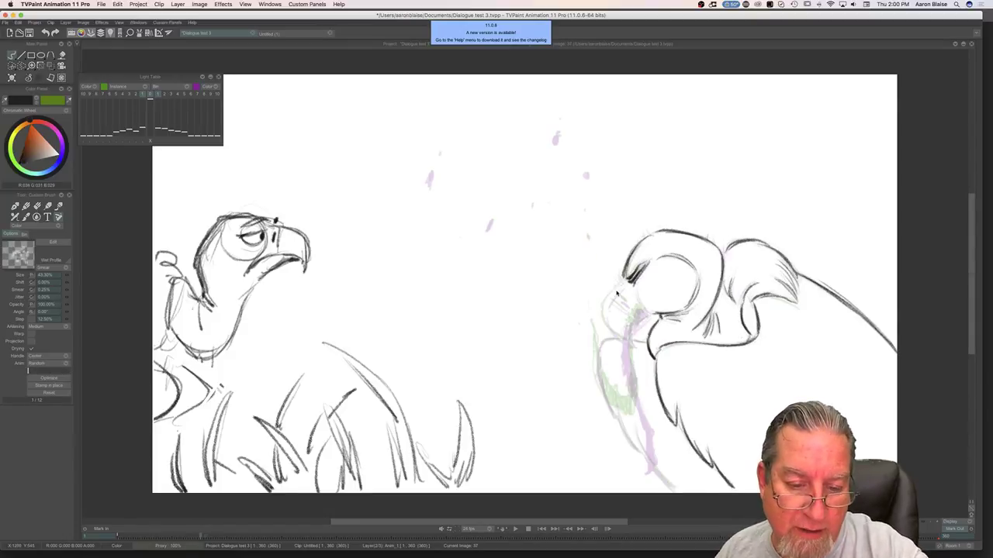
Step: Add short hairs on top of the head and draw the bridge of the beak below the brow
{"action": "key", "text": "Left"}
{"action": "key", "text": "Right"}
{"action": "key", "text": "Left"}
{"action": "key", "text": "Right"}
{"action": "key", "text": "Left"}
{"action": "key", "text": "Right"}
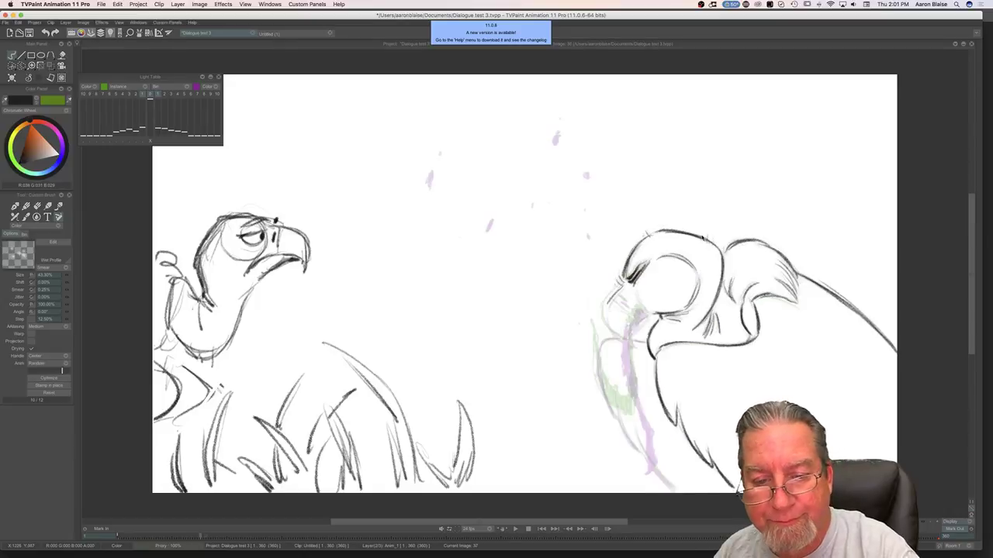
{"action": "key", "text": "Left"}
{"action": "key", "text": "Right"}
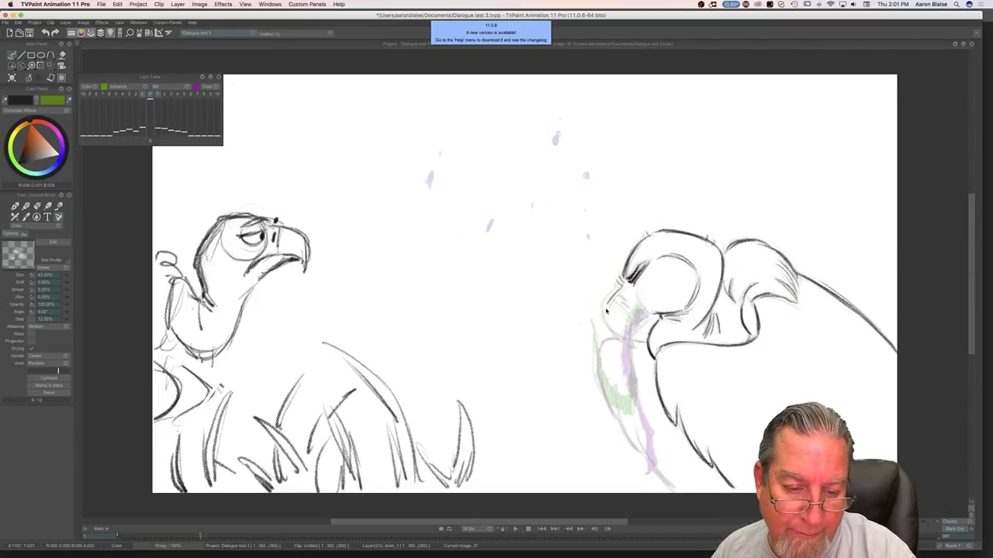
Step: Draw the beak's outer curve and nostril, and darken the corner of the mouth
{"action": "key", "text": "Left"}
{"action": "key", "text": "Right"}
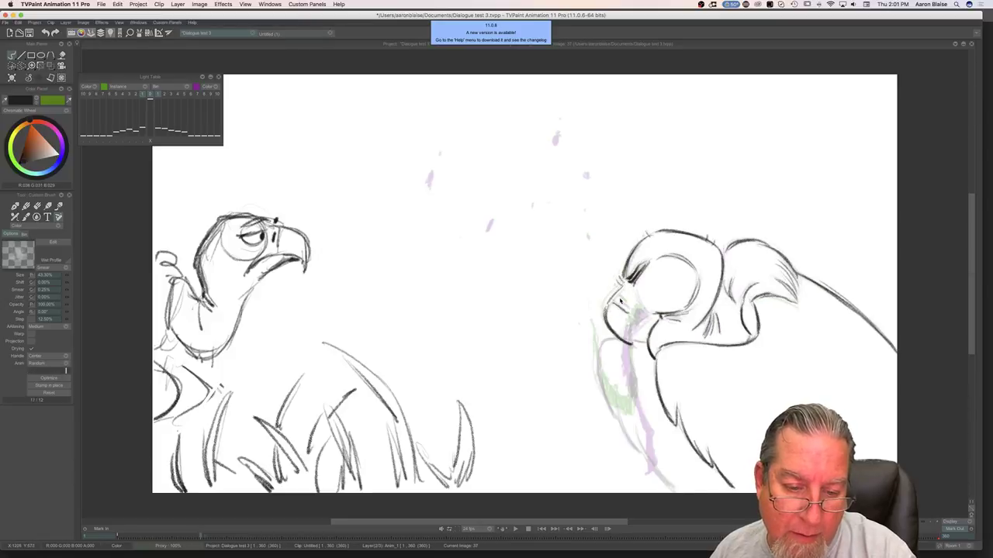
{"action": "key", "text": "Left"}
{"action": "key", "text": "Right"}
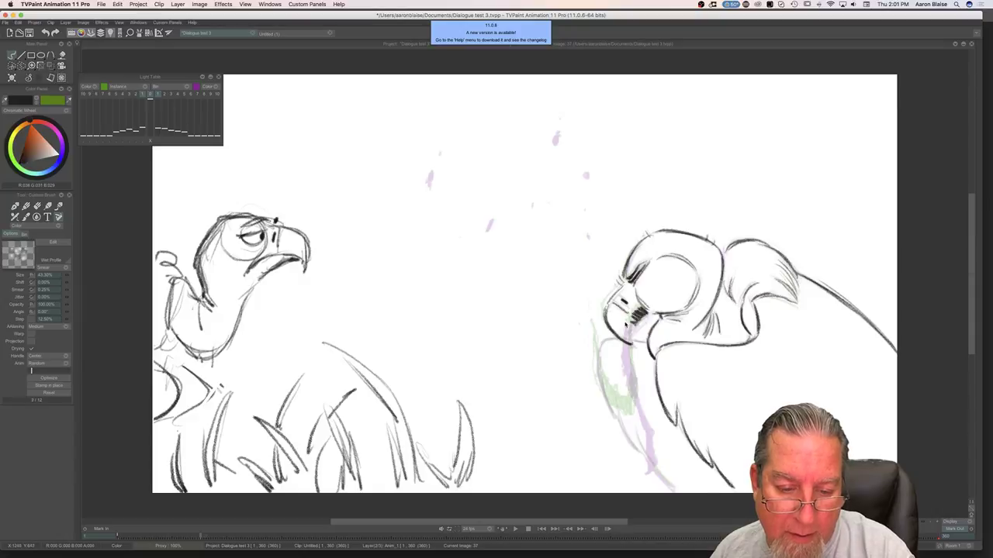
Step: Draw a dark strand of liquid running down from the right vulture's mouth corner, comparing it with the previous drawing
{"action": "key", "text": "Left"}
{"action": "key", "text": "Right"}
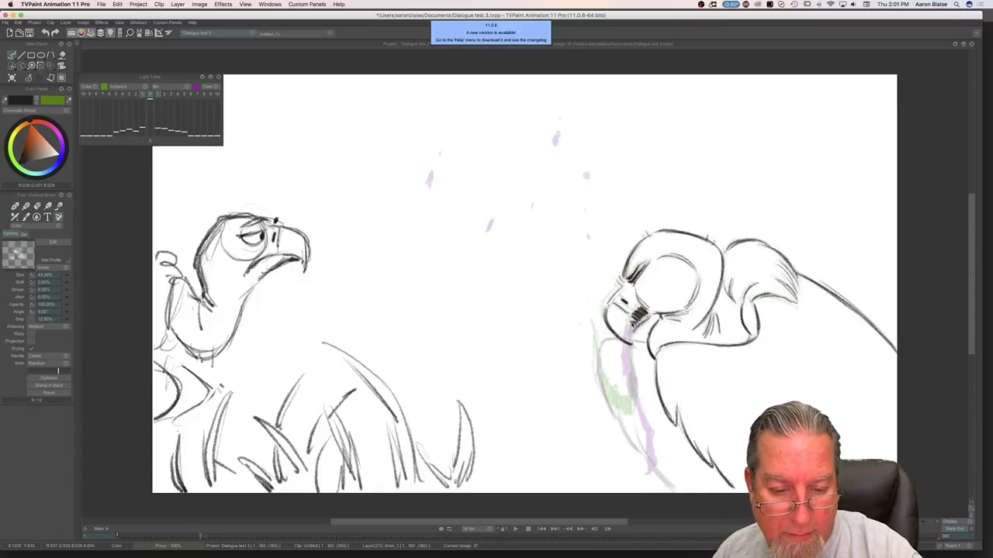
{"action": "key", "text": "Left"}
{"action": "key", "text": "Right"}
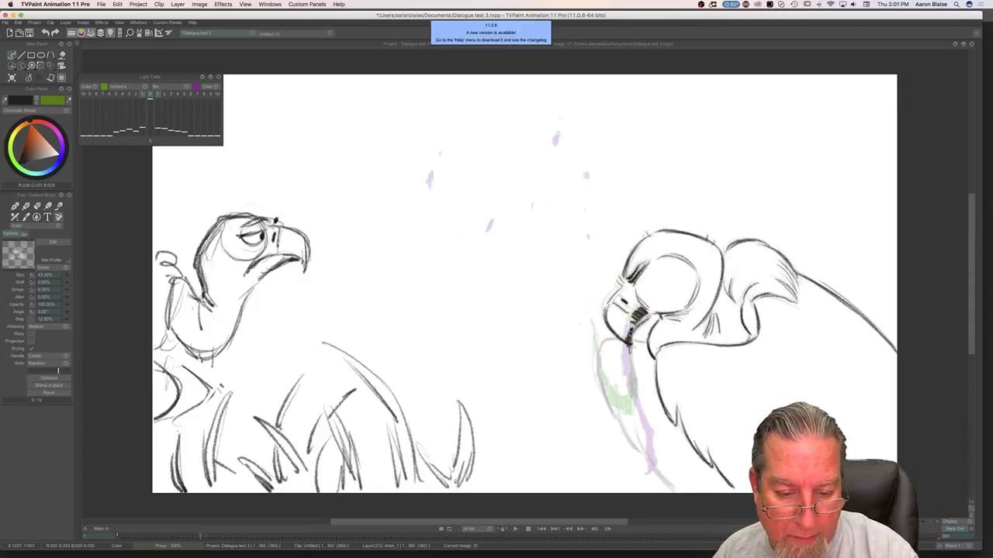
{"action": "left_click_drag", "start_coordinate": [626, 344], "coordinate": [629, 377]}
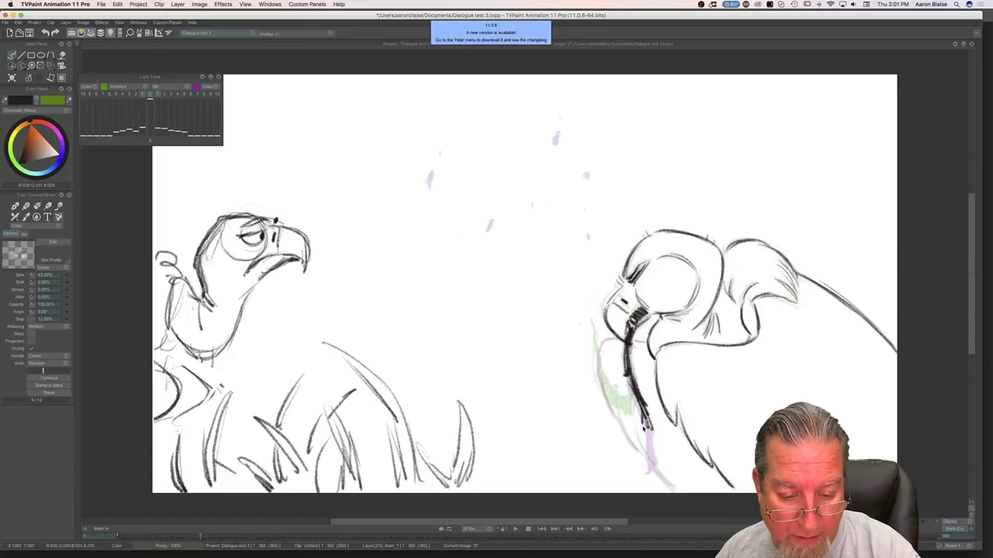
Step: Curve the strand's lower end around and up in front of the beak, and compare its swing with the previous drawing
{"action": "left_click_drag", "start_coordinate": [621, 439], "coordinate": [599, 416]}
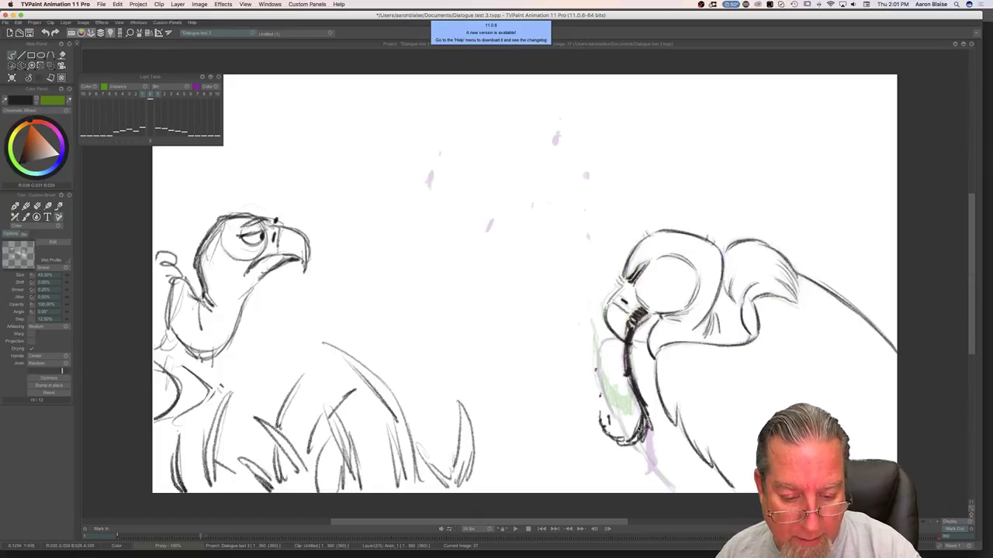
{"action": "key", "text": "Left"}
{"action": "key", "text": "Right"}
{"action": "key", "text": "Left"}
{"action": "key", "text": "Right"}
{"action": "key", "text": "Left"}
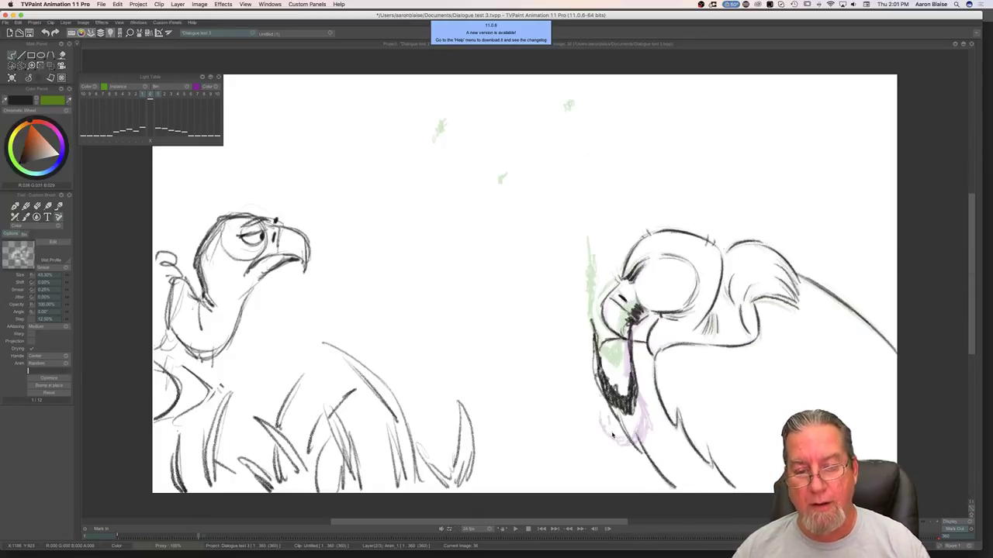
{"action": "key", "text": "Right"}
{"action": "key", "text": "Left"}
{"action": "key", "text": "Right"}
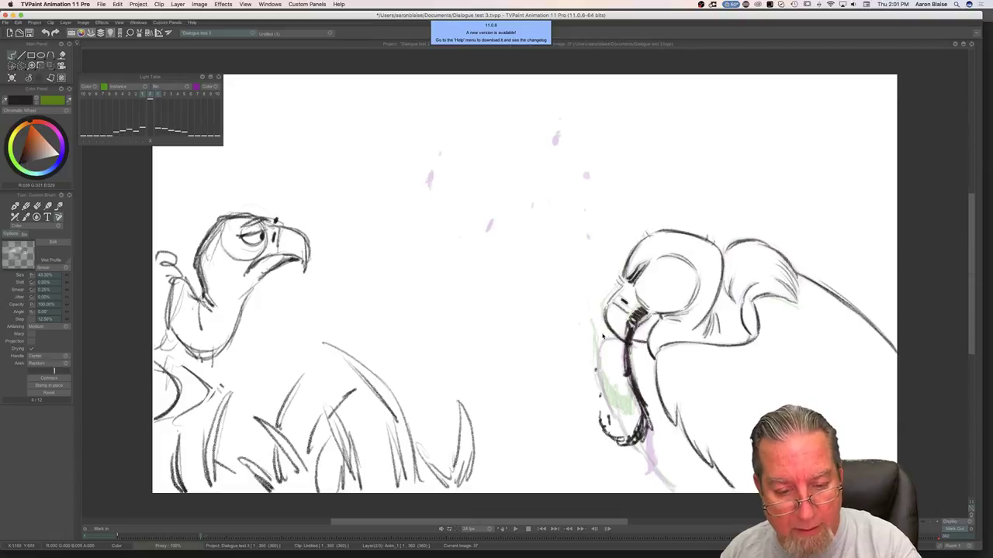
Step: Draw the front wing edge from below the beak down to the bottom of the canvas and check it against the previous drawing
{"action": "mouse_move", "coordinate": [599, 362]}
{"action": "left_mouse_down"}
{"action": "mouse_move", "coordinate": [612, 425]}
{"action": "mouse_move", "coordinate": [675, 491]}
{"action": "left_mouse_up"}
{"action": "left_click_drag", "start_coordinate": [643, 448], "coordinate": [680, 492]}
{"action": "key", "text": "Left"}
{"action": "key", "text": "Right"}
Step: Show the timeline, scrub back through the drawings and play a selected range of frames from the start of the clip
{"action": "key", "text": "Tab"}
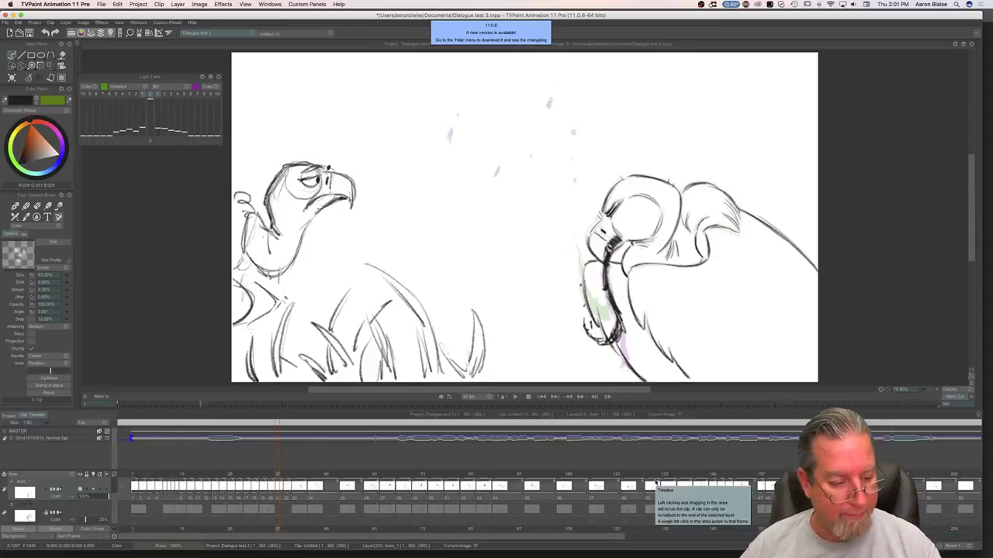
{"action": "left_click_drag", "start_coordinate": [277, 475], "coordinate": [223, 476]}
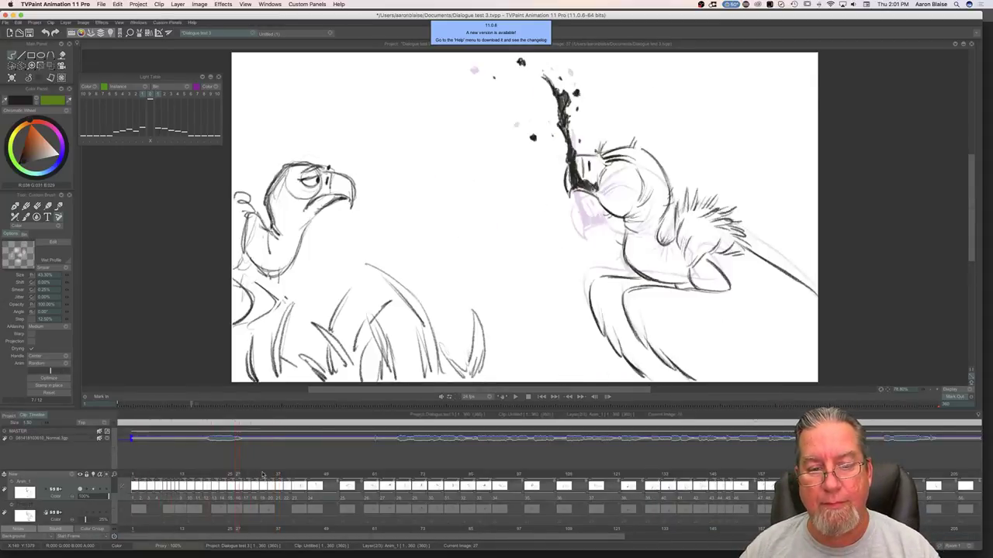
{"action": "left_click", "coordinate": [360, 487]}
{"action": "left_click_drag", "start_coordinate": [136, 500], "coordinate": [379, 501]}
{"action": "left_click", "coordinate": [515, 397]}
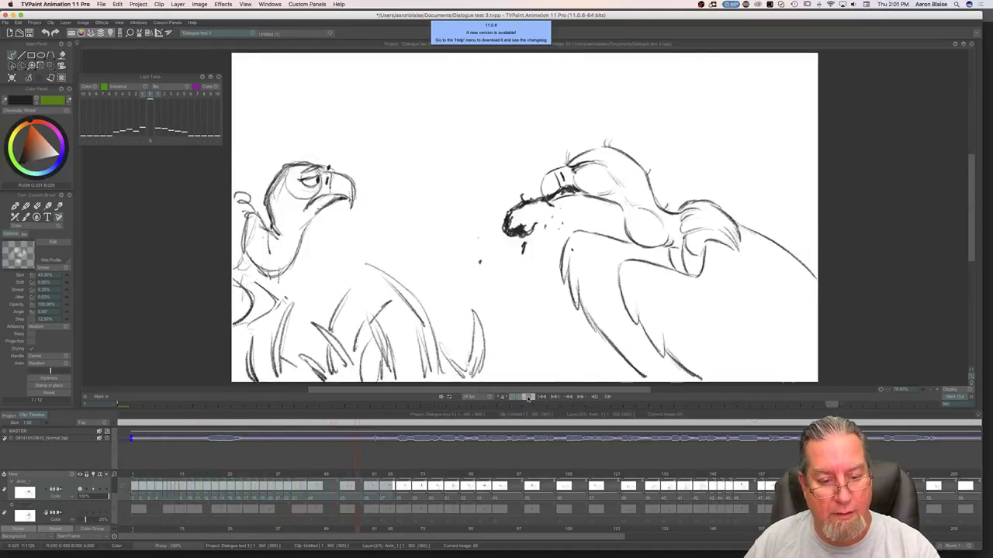
{"action": "left_click", "coordinate": [527, 397]}
Step: Select the longer frame range from 1 to 81 and play it to review the right vulture's motion
{"action": "left_click_drag", "start_coordinate": [357, 476], "coordinate": [295, 503]}
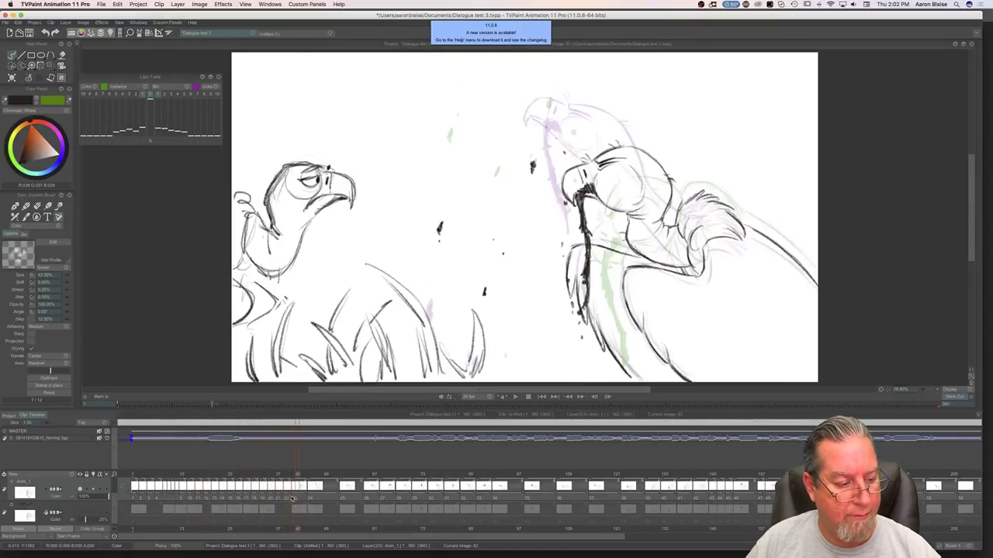
{"action": "left_click_drag", "start_coordinate": [138, 499], "coordinate": [454, 489]}
{"action": "left_click", "coordinate": [515, 397]}
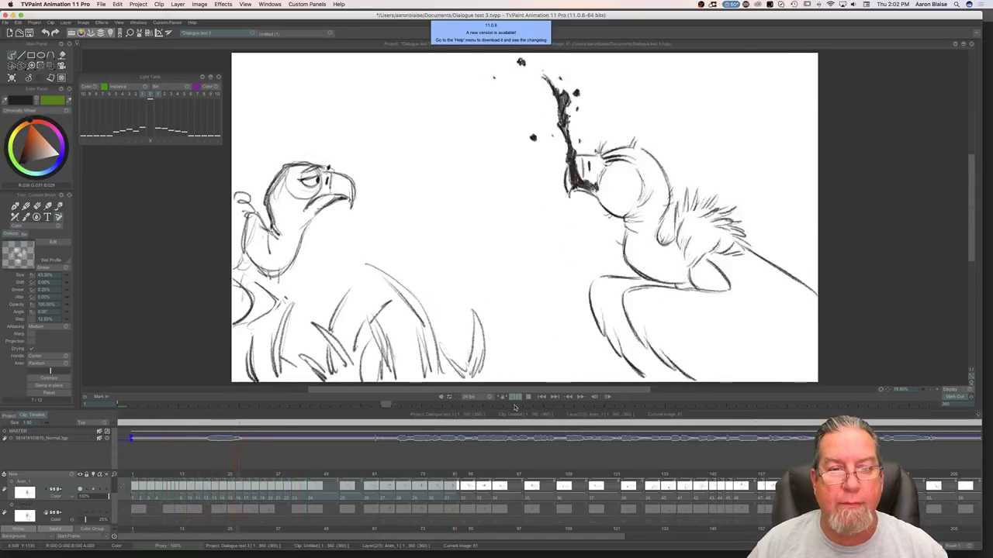
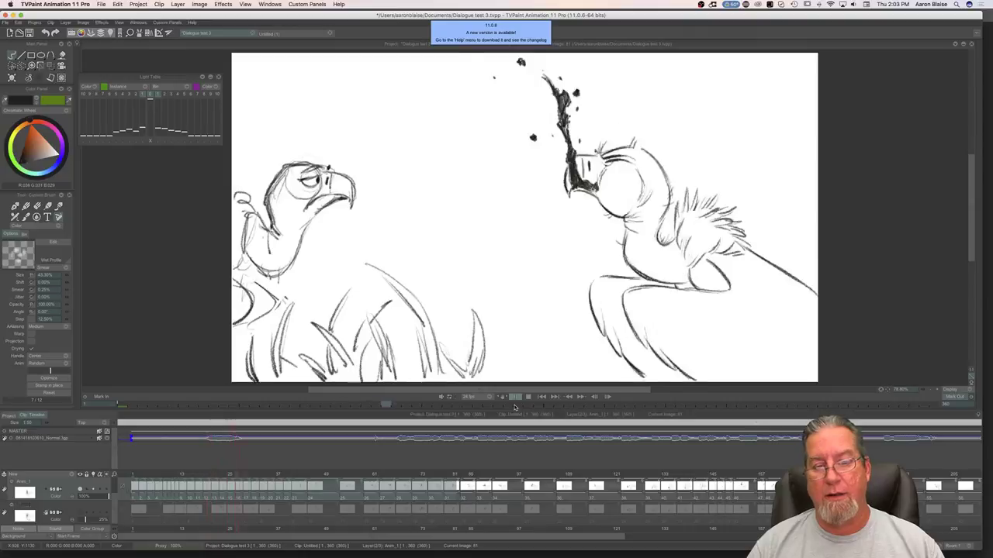
Step: Add a blank drawing at frame 43 and adjust the exposures around it in the timeline
{"action": "left_click", "coordinate": [303, 473]}
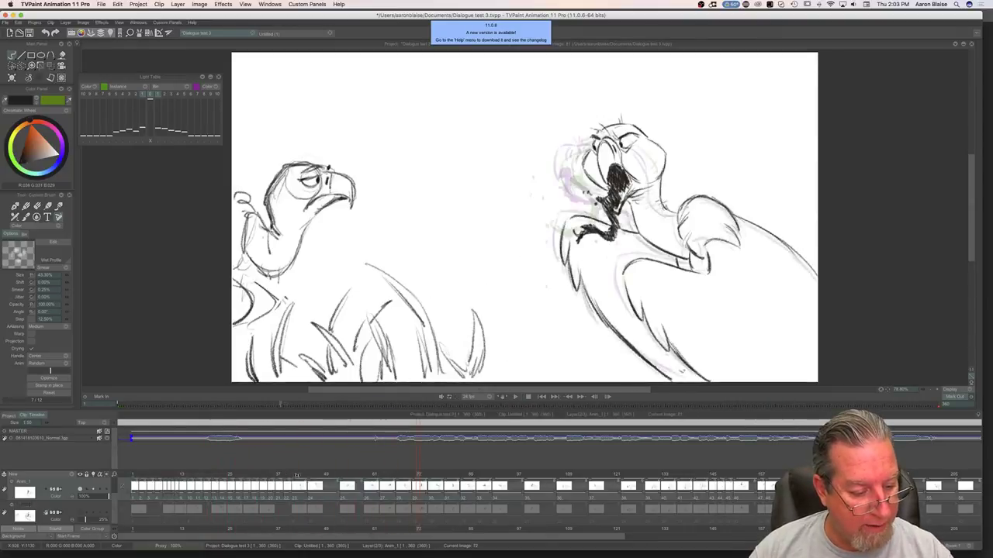
{"action": "left_click", "coordinate": [11, 78]}
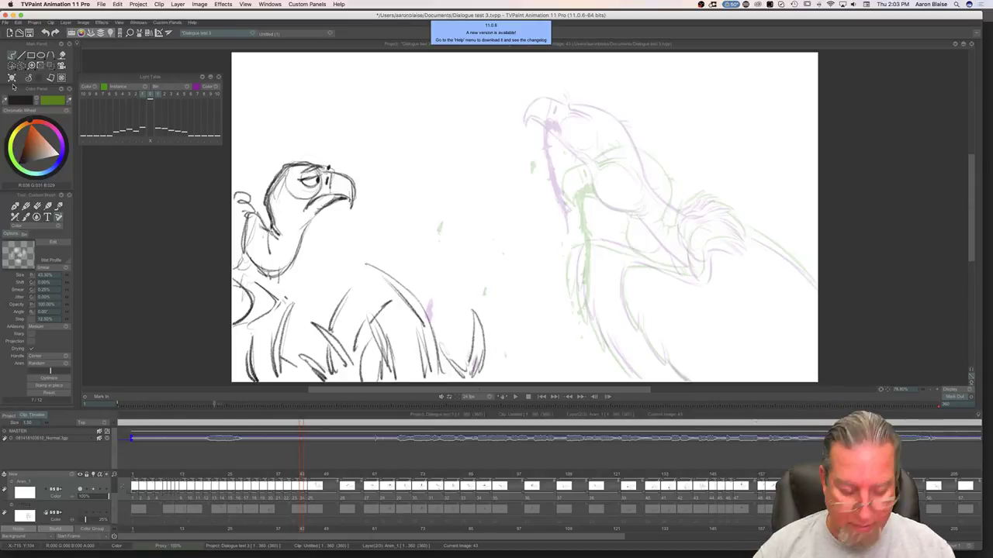
{"action": "key", "text": "Tab"}
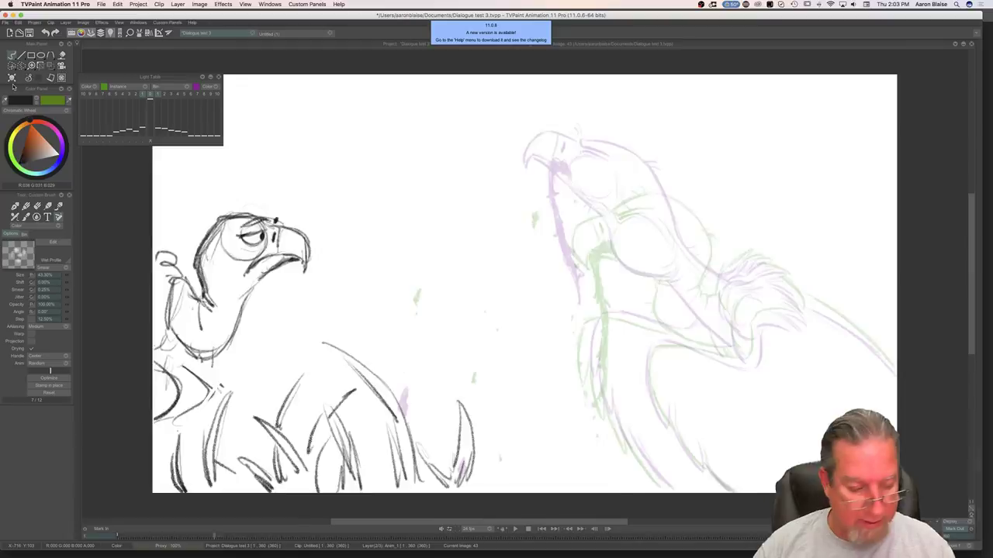
{"action": "key", "text": "Tab"}
{"action": "mouse_move", "coordinate": [304, 481]}
{"action": "left_mouse_down"}
{"action": "mouse_move", "coordinate": [278, 481]}
{"action": "mouse_move", "coordinate": [348, 482]}
{"action": "mouse_move", "coordinate": [311, 485]}
{"action": "left_mouse_up"}
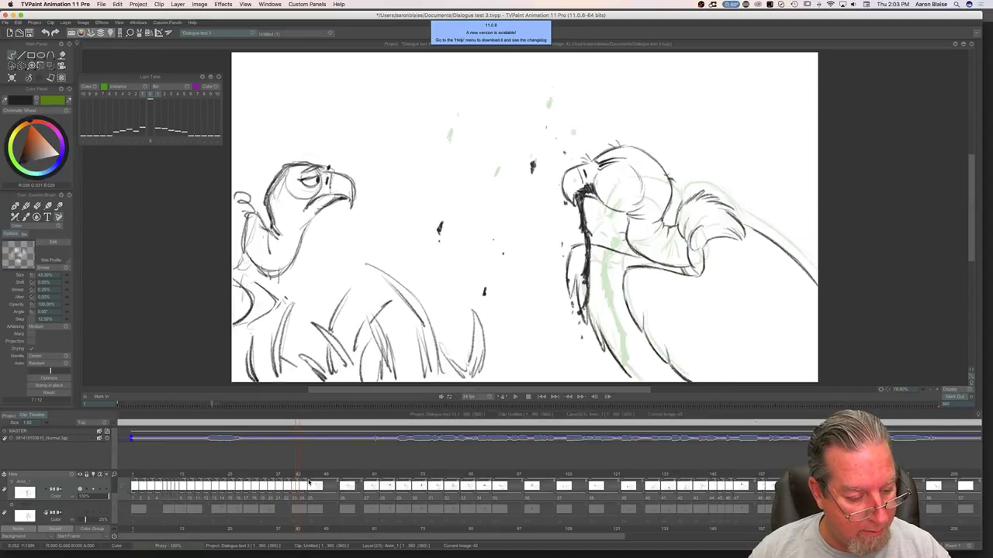
{"action": "left_click_drag", "start_coordinate": [302, 476], "coordinate": [312, 486]}
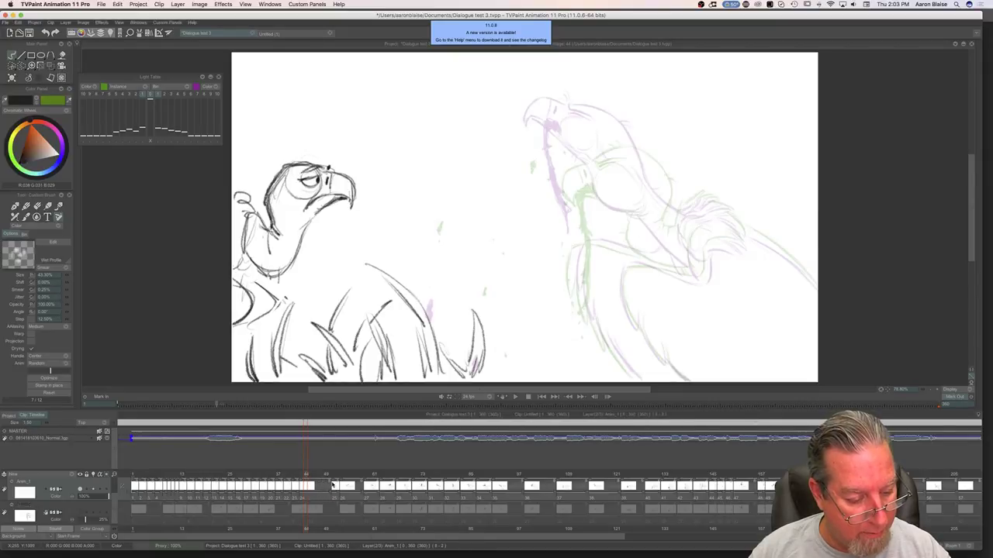
{"action": "mouse_move", "coordinate": [305, 475]}
{"action": "left_mouse_down"}
{"action": "mouse_move", "coordinate": [290, 476]}
{"action": "mouse_move", "coordinate": [301, 476]}
{"action": "left_mouse_up"}
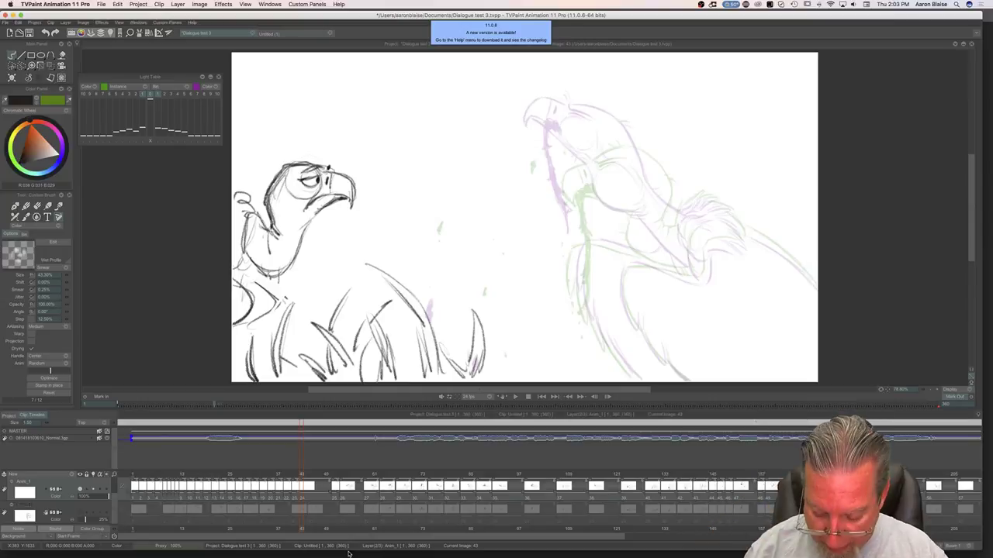
Step: Hide the timeline and draw the vulture's sloping back line and a short stroke at the neck base, comparing with the neighbouring drawings
{"action": "key", "text": "Tab"}
{"action": "key", "text": "Left"}
{"action": "key", "text": "Right"}
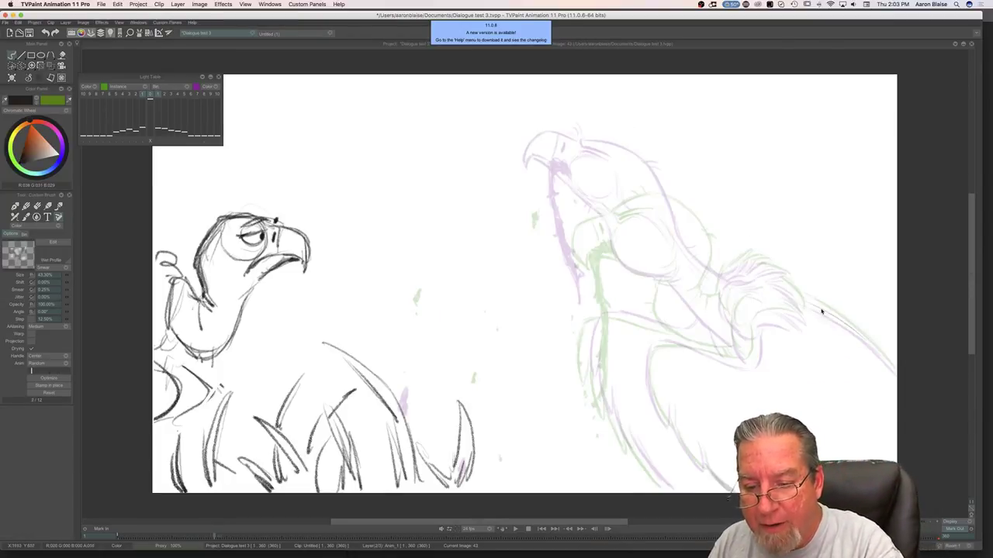
{"action": "left_click_drag", "start_coordinate": [809, 304], "coordinate": [897, 373]}
{"action": "key", "text": "Right"}
{"action": "key", "text": "Left"}
{"action": "key", "text": "Right"}
{"action": "key", "text": "Left"}
{"action": "key", "text": "Right"}
{"action": "key", "text": "Left"}
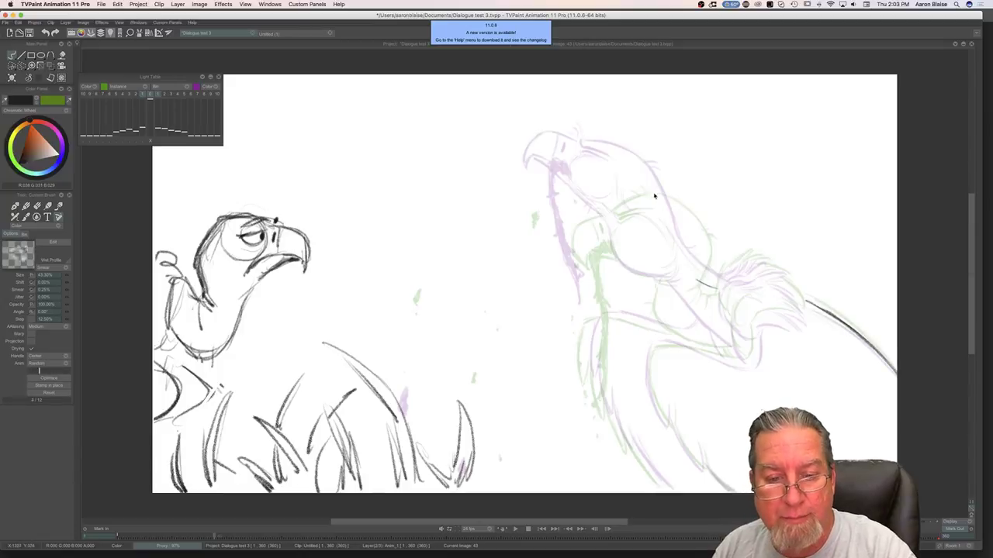
Step: Draw the back of the head curving down into the nape between the two light-table poses, and check it by flipping drawings
{"action": "mouse_move", "coordinate": [691, 206]}
{"action": "left_mouse_down"}
{"action": "mouse_move", "coordinate": [691, 246]}
{"action": "mouse_move", "coordinate": [694, 231]}
{"action": "left_mouse_up"}
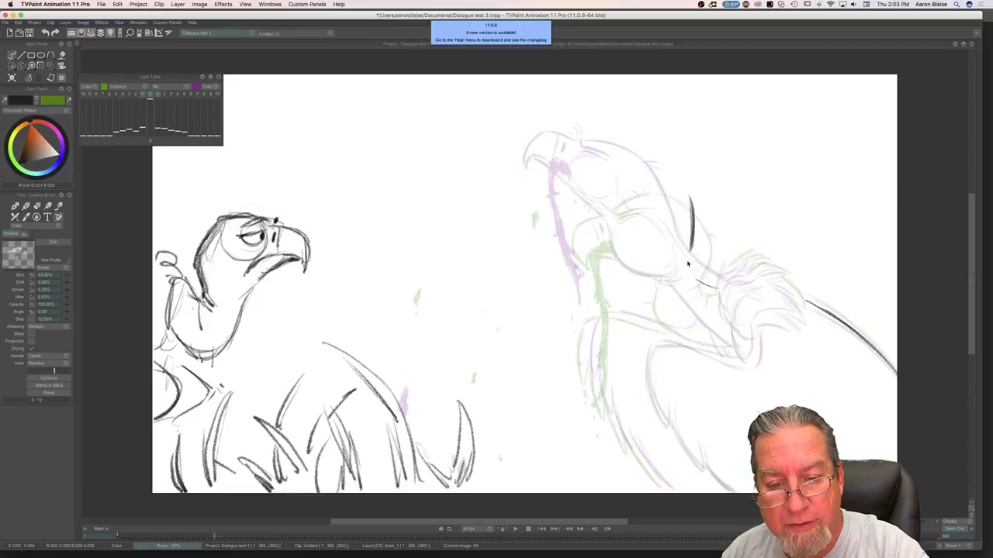
{"action": "left_click_drag", "start_coordinate": [691, 279], "coordinate": [689, 271]}
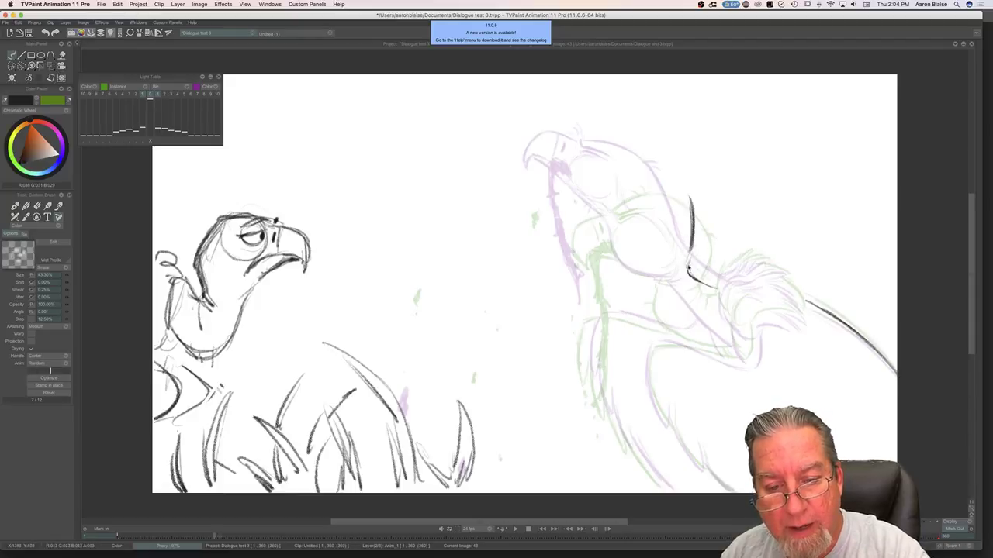
{"action": "mouse_move", "coordinate": [693, 231]}
{"action": "left_mouse_down"}
{"action": "mouse_move", "coordinate": [688, 268]}
{"action": "mouse_move", "coordinate": [700, 280]}
{"action": "left_mouse_up"}
{"action": "key", "text": "Left"}
{"action": "key", "text": "Right"}
{"action": "key", "text": "Right"}
{"action": "key", "text": "Left"}
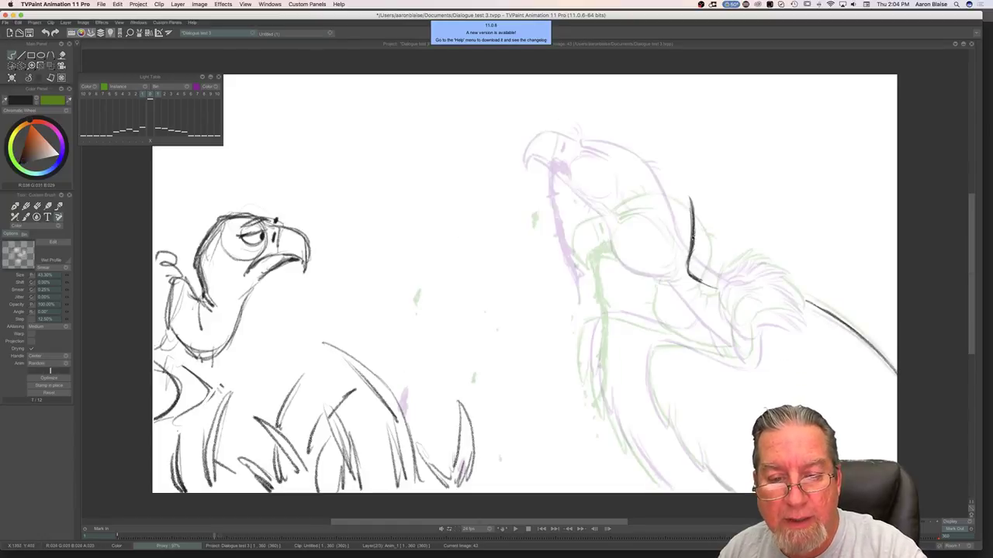
Step: Extend the back-of-head line upward toward the crown and compare its arc with the neighbouring drawings
{"action": "left_click_drag", "start_coordinate": [692, 233], "coordinate": [684, 188]}
{"action": "key", "text": "Right"}
{"action": "key", "text": "Left"}
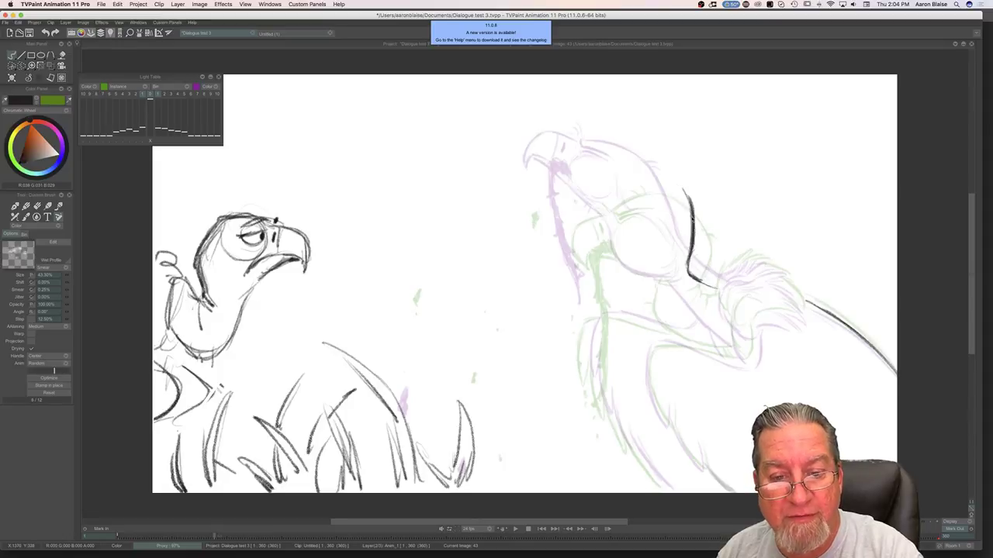
{"action": "mouse_move", "coordinate": [681, 193]}
{"action": "left_mouse_down"}
{"action": "mouse_move", "coordinate": [652, 176]}
{"action": "mouse_move", "coordinate": [621, 177]}
{"action": "mouse_move", "coordinate": [651, 176]}
{"action": "mouse_move", "coordinate": [676, 190]}
{"action": "mouse_move", "coordinate": [693, 217]}
{"action": "mouse_move", "coordinate": [691, 255]}
{"action": "left_mouse_up"}
{"action": "key", "text": "Left"}
{"action": "key", "text": "Right"}
{"action": "key", "text": "Left"}
{"action": "key", "text": "Right"}
Step: Erase the upper part of the back-of-head line and redraw it as a rounder arc from the crown to the nape
{"action": "key", "text": "e"}
{"action": "mouse_move", "coordinate": [684, 185]}
{"action": "left_mouse_down"}
{"action": "mouse_move", "coordinate": [701, 229]}
{"action": "mouse_move", "coordinate": [666, 191]}
{"action": "mouse_move", "coordinate": [689, 244]}
{"action": "mouse_move", "coordinate": [678, 205]}
{"action": "mouse_move", "coordinate": [645, 175]}
{"action": "mouse_move", "coordinate": [601, 188]}
{"action": "mouse_move", "coordinate": [625, 177]}
{"action": "mouse_move", "coordinate": [596, 179]}
{"action": "mouse_move", "coordinate": [656, 188]}
{"action": "left_mouse_up"}
{"action": "key", "text": "Left"}
{"action": "key", "text": "Right"}
{"action": "mouse_move", "coordinate": [686, 223]}
{"action": "left_mouse_down"}
{"action": "mouse_move", "coordinate": [664, 184]}
{"action": "mouse_move", "coordinate": [686, 223]}
{"action": "left_mouse_up"}
{"action": "mouse_move", "coordinate": [661, 182]}
{"action": "left_mouse_down"}
{"action": "mouse_move", "coordinate": [689, 247]}
{"action": "mouse_move", "coordinate": [687, 226]}
{"action": "mouse_move", "coordinate": [691, 283]}
{"action": "left_mouse_up"}
{"action": "left_click_drag", "start_coordinate": [687, 247], "coordinate": [691, 282]}
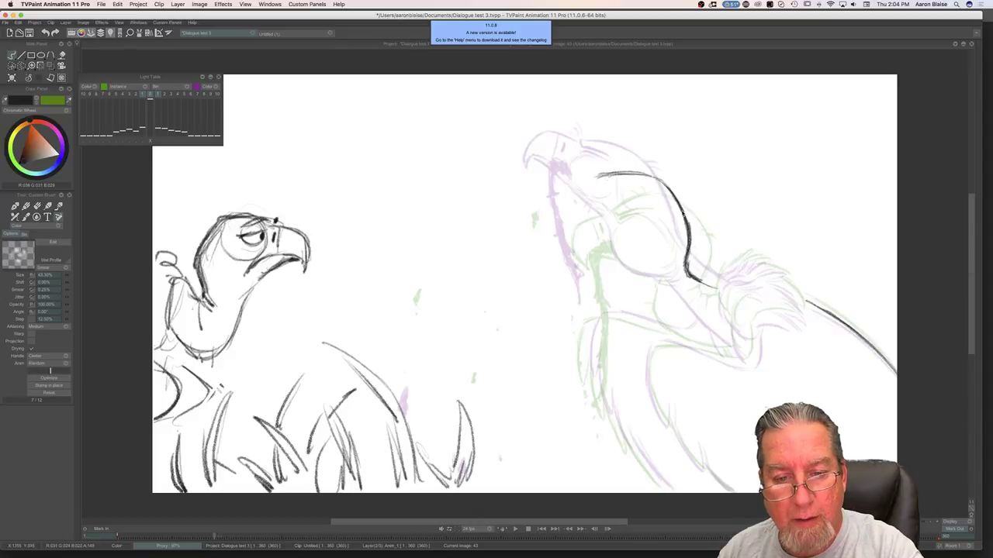
Step: Darken the front part of the crown line above the brow and compare it with the previous drawing
{"action": "left_click_drag", "start_coordinate": [598, 178], "coordinate": [647, 175]}
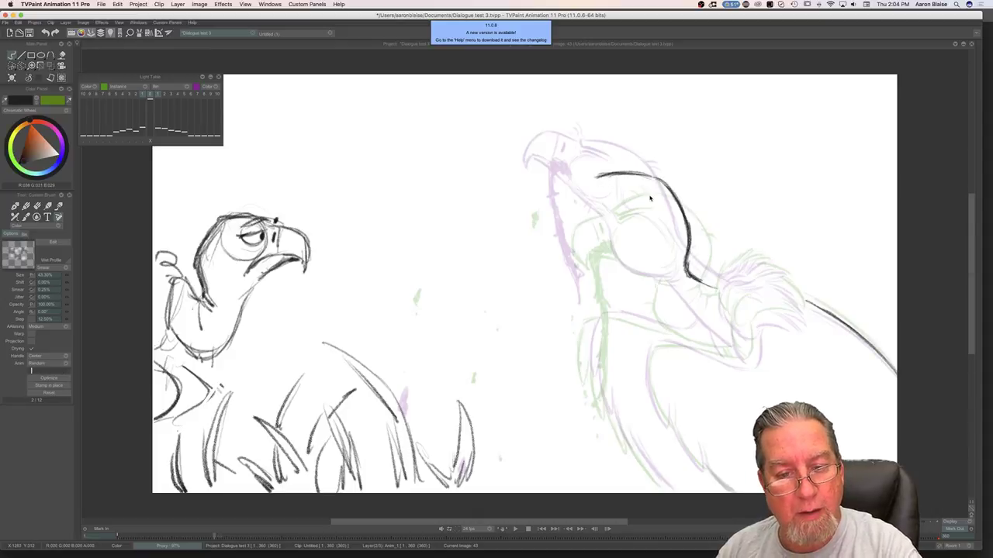
{"action": "key", "text": "Left"}
{"action": "key", "text": "Right"}
{"action": "key", "text": "Left"}
{"action": "key", "text": "Right"}
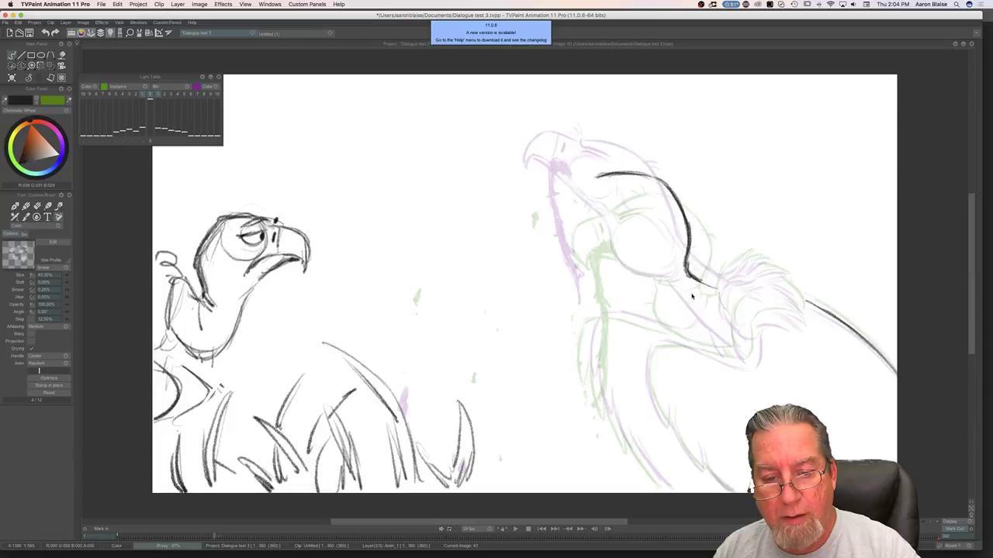
Step: Extend the nape line into the feather ruff and draw the underside of the neck, comparing with the previous drawing
{"action": "key", "text": "e"}
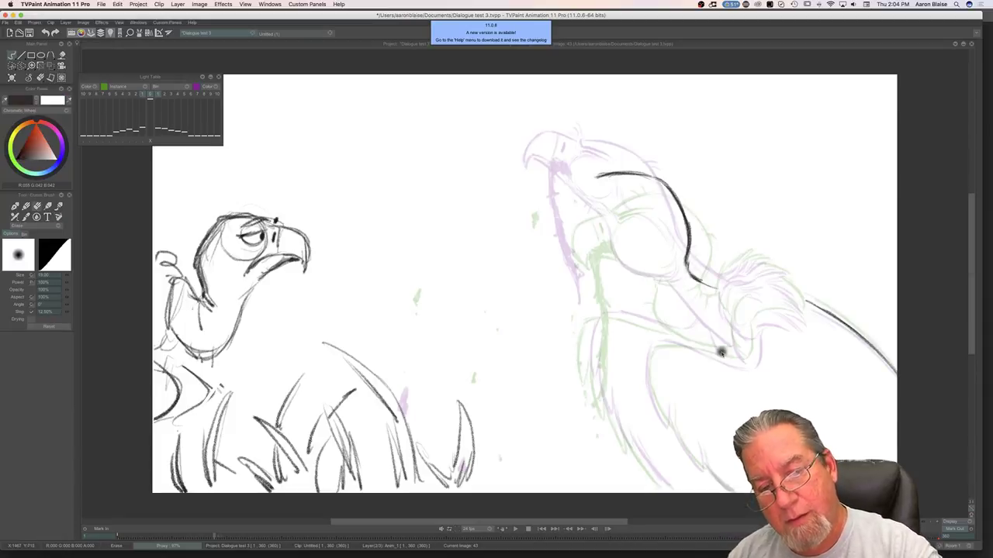
{"action": "key", "text": "b"}
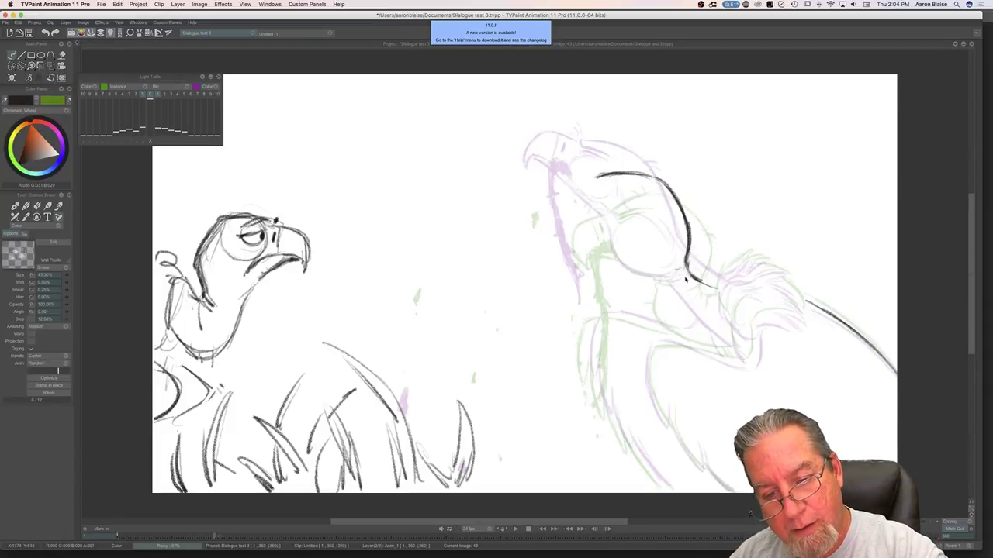
{"action": "key", "text": "Left"}
{"action": "key", "text": "Right"}
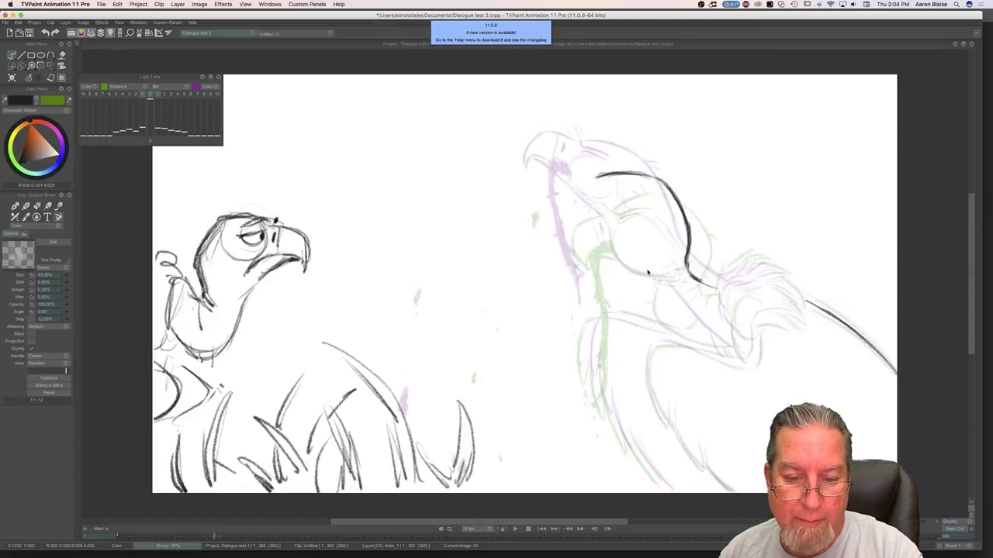
{"action": "key", "text": "Left"}
{"action": "key", "text": "Right"}
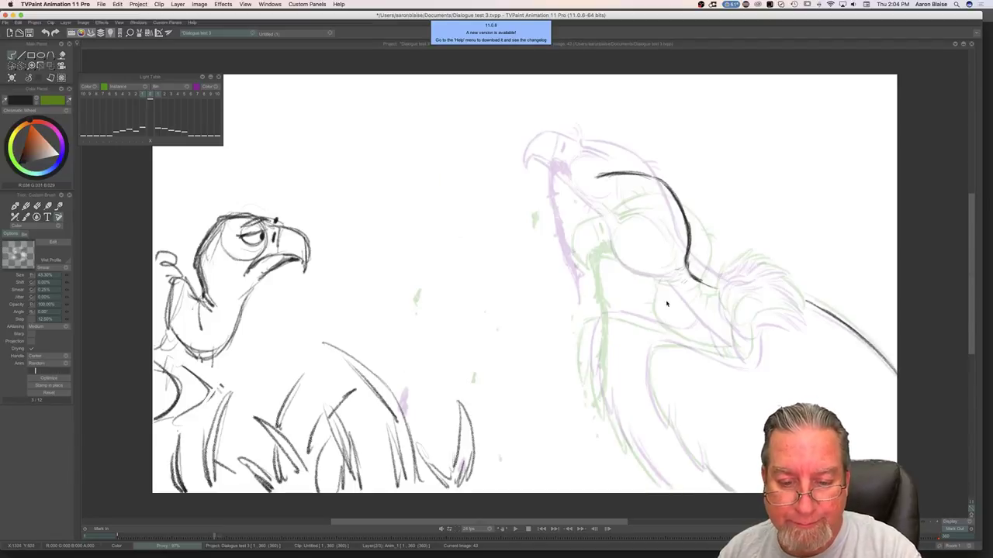
{"action": "left_click_drag", "start_coordinate": [695, 280], "coordinate": [716, 290]}
{"action": "key", "text": "Left"}
{"action": "key", "text": "Right"}
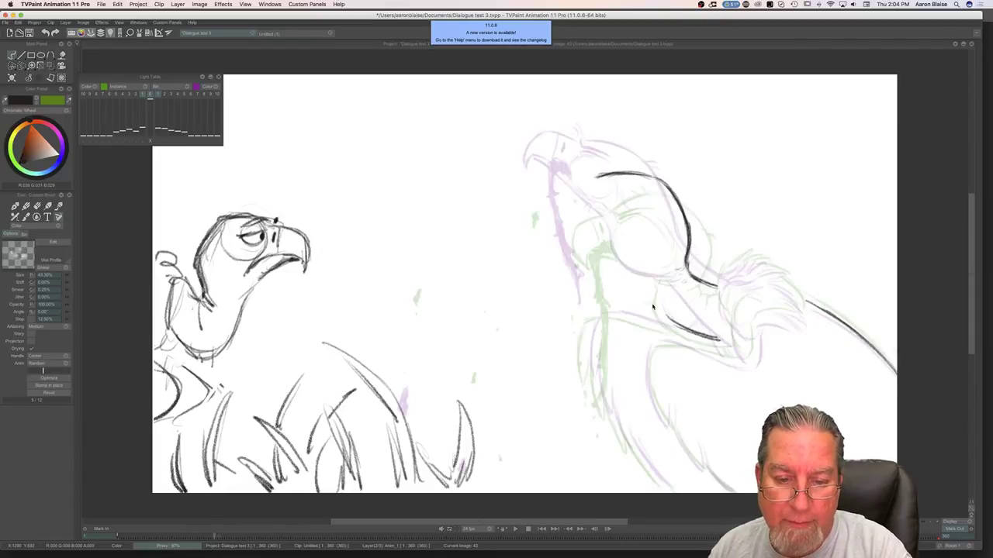
{"action": "key", "text": "Left"}
{"action": "key", "text": "Right"}
{"action": "key", "text": "Left"}
{"action": "key", "text": "Right"}
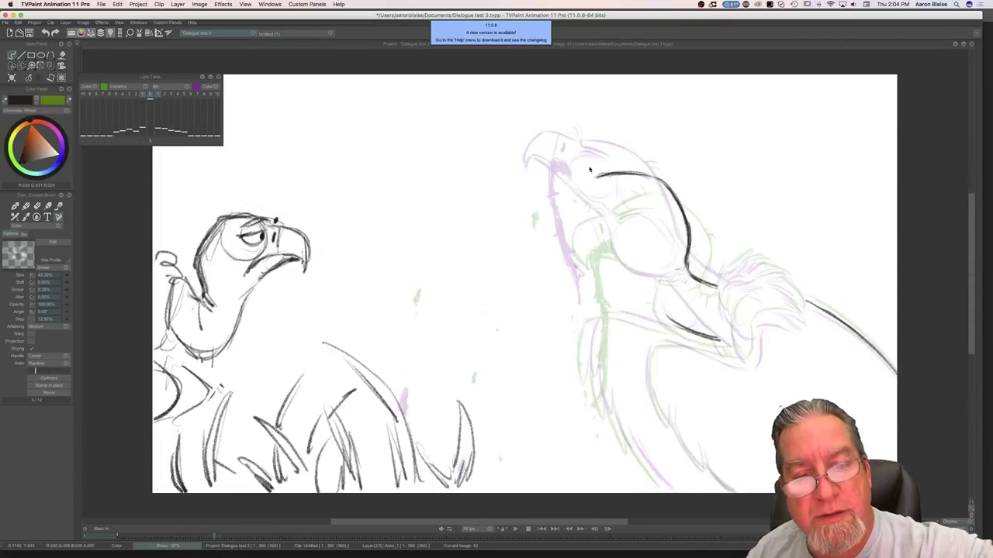
Step: Draw the beak's top line forward from the crown, try its downward front curve, and undo that curve
{"action": "left_click_drag", "start_coordinate": [589, 178], "coordinate": [553, 179]}
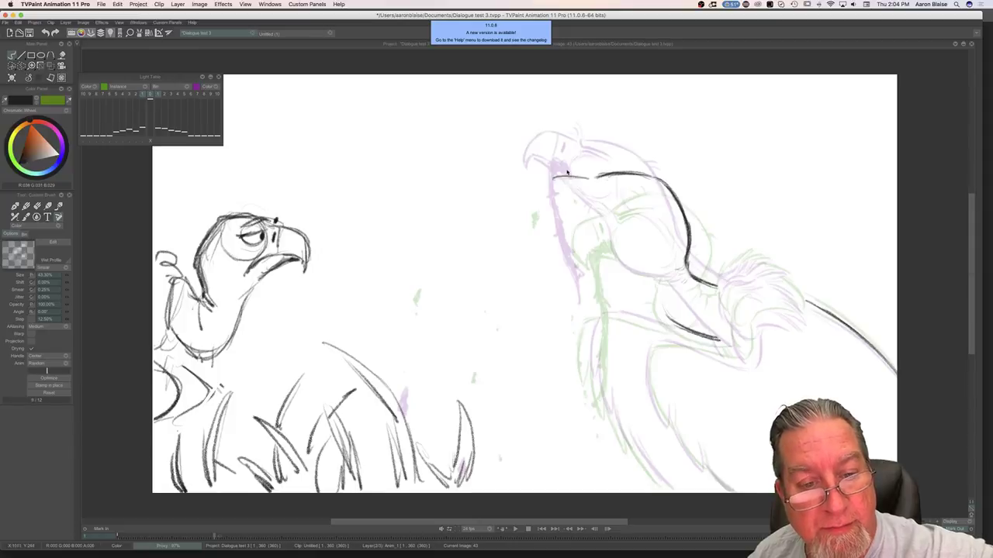
{"action": "left_click_drag", "start_coordinate": [551, 180], "coordinate": [538, 214]}
{"action": "key", "text": "Left"}
{"action": "key", "text": "Right"}
{"action": "key", "text": "super+z"}
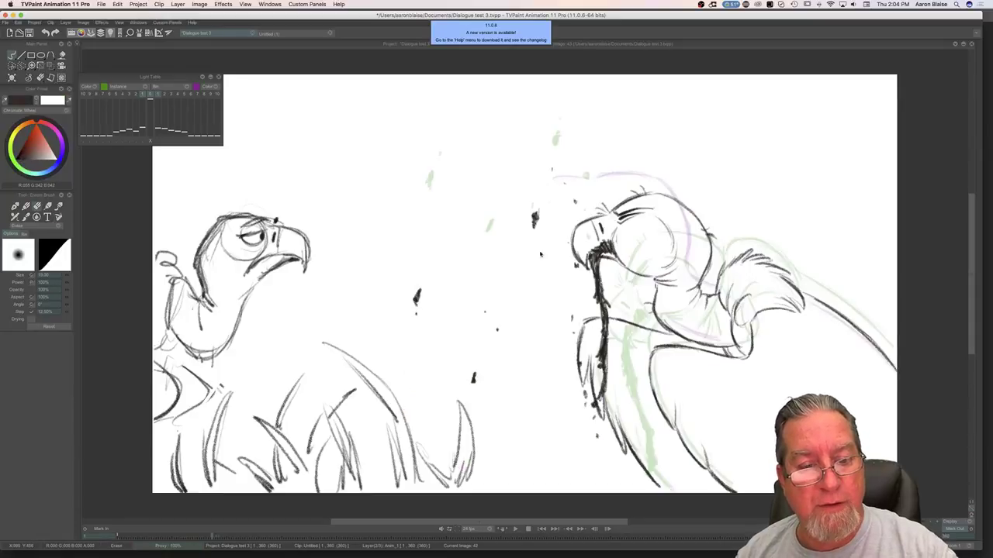
Step: Draw the beak's downward front curve and the dark mouth corner, comparing them with the previous drawing
{"action": "left_click_drag", "start_coordinate": [549, 183], "coordinate": [546, 217]}
{"action": "key", "text": "Left"}
{"action": "key", "text": "Right"}
{"action": "mouse_move", "coordinate": [562, 205]}
{"action": "left_mouse_down"}
{"action": "mouse_move", "coordinate": [588, 211]}
{"action": "mouse_move", "coordinate": [576, 206]}
{"action": "left_mouse_up"}
{"action": "key", "text": "Left"}
{"action": "key", "text": "Right"}
{"action": "key", "text": "Left"}
{"action": "key", "text": "Right"}
{"action": "key", "text": "Left"}
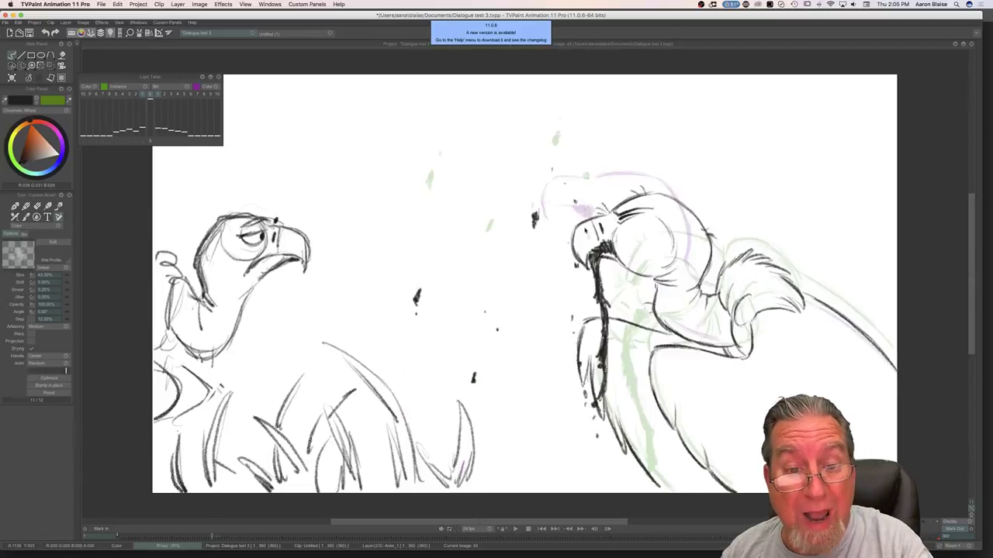
{"action": "key", "text": "Right"}
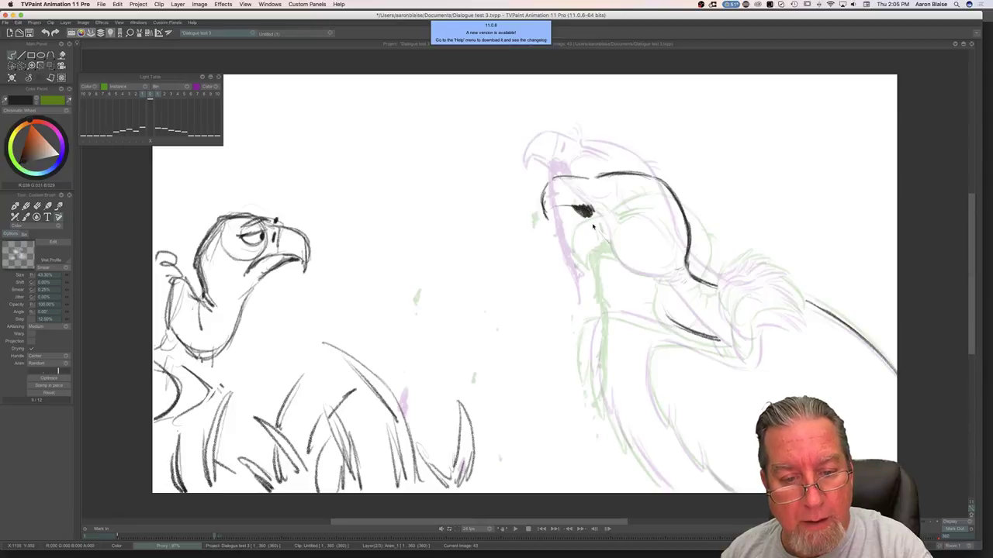
Step: Draw a curved jaw line beneath the eye circle and compare it with the previous drawing
{"action": "mouse_move", "coordinate": [611, 245]}
{"action": "left_mouse_down"}
{"action": "mouse_move", "coordinate": [664, 281]}
{"action": "mouse_move", "coordinate": [628, 246]}
{"action": "mouse_move", "coordinate": [665, 256]}
{"action": "left_mouse_up"}
{"action": "key", "text": "Left"}
{"action": "key", "text": "Right"}
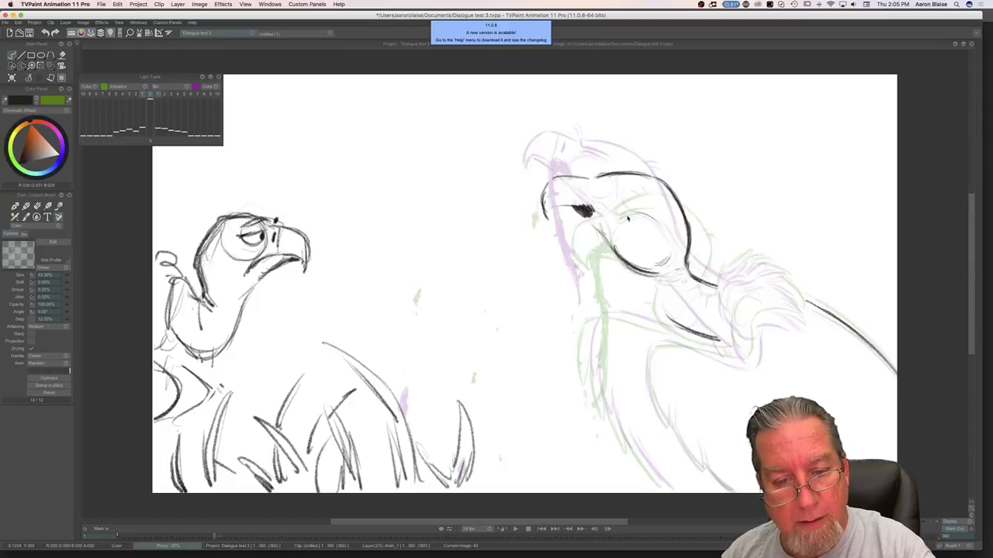
{"action": "key", "text": "Left"}
{"action": "key", "text": "Right"}
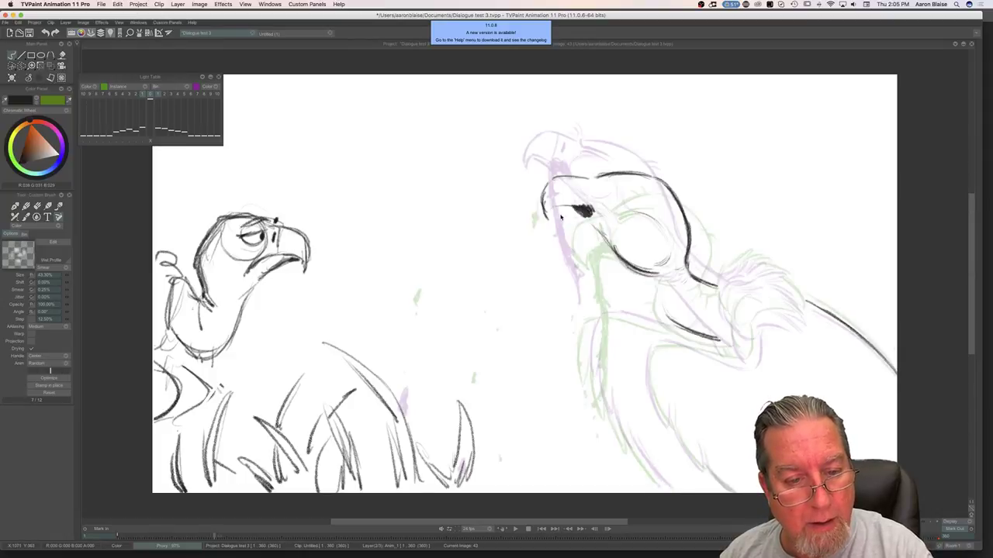
{"action": "key", "text": "Left"}
{"action": "key", "text": "Right"}
{"action": "key", "text": "Left"}
{"action": "key", "text": "Right"}
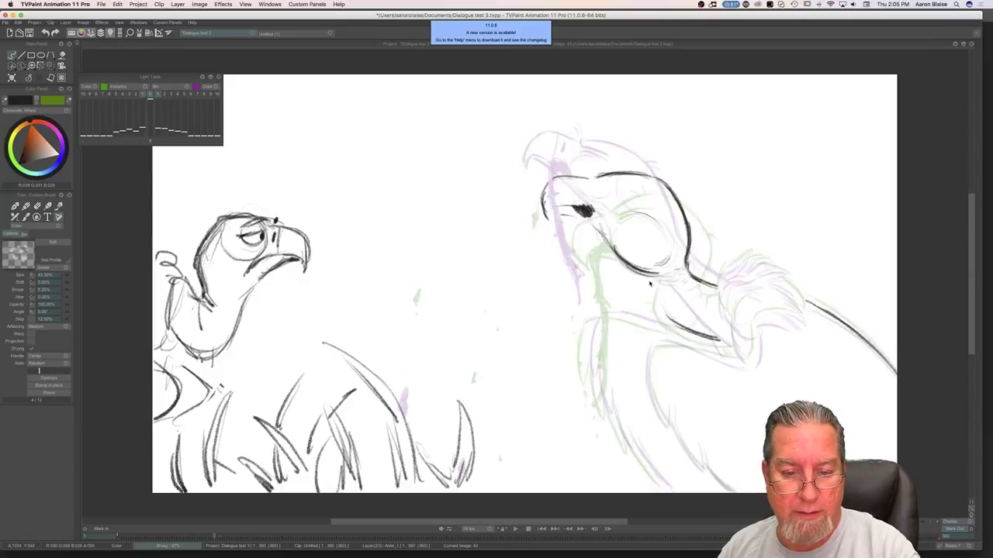
Step: Draw the front line of the neck down toward the chest and erase the low jaw line
{"action": "left_click_drag", "start_coordinate": [655, 291], "coordinate": [675, 324]}
{"action": "key", "text": "e"}
{"action": "left_click_drag", "start_coordinate": [667, 254], "coordinate": [641, 272]}
{"action": "key", "text": "Left"}
{"action": "key", "text": "Right"}
Step: Redraw the jaw line higher from the mouth corner to the cheek and extend the neck's front line up toward it
{"action": "key", "text": "b"}
{"action": "left_click_drag", "start_coordinate": [595, 229], "coordinate": [638, 257]}
{"action": "mouse_move", "coordinate": [596, 227]}
{"action": "left_mouse_down"}
{"action": "mouse_move", "coordinate": [635, 258]}
{"action": "mouse_move", "coordinate": [601, 243]}
{"action": "mouse_move", "coordinate": [622, 256]}
{"action": "mouse_move", "coordinate": [664, 256]}
{"action": "left_mouse_up"}
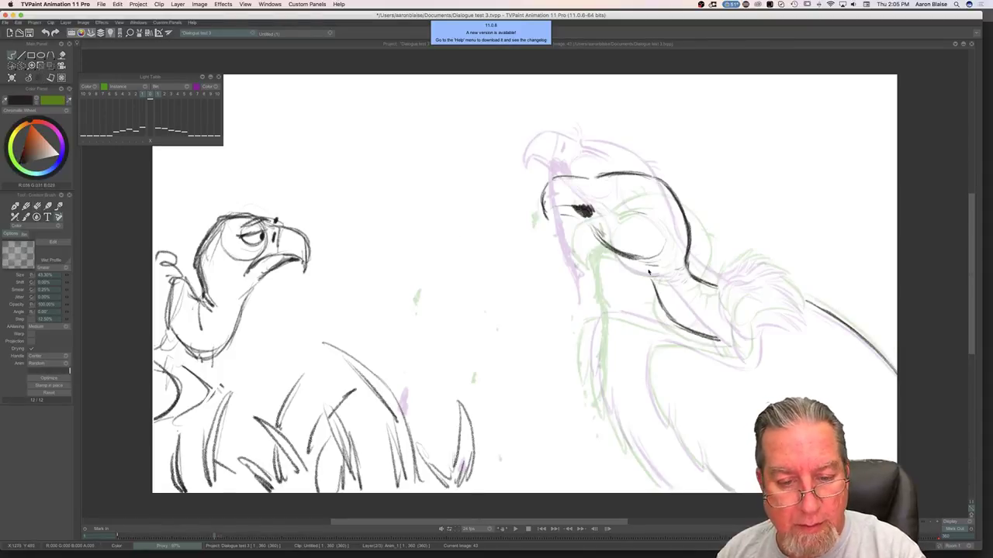
{"action": "left_click_drag", "start_coordinate": [658, 297], "coordinate": [667, 315]}
{"action": "key", "text": "Left"}
{"action": "key", "text": "Right"}
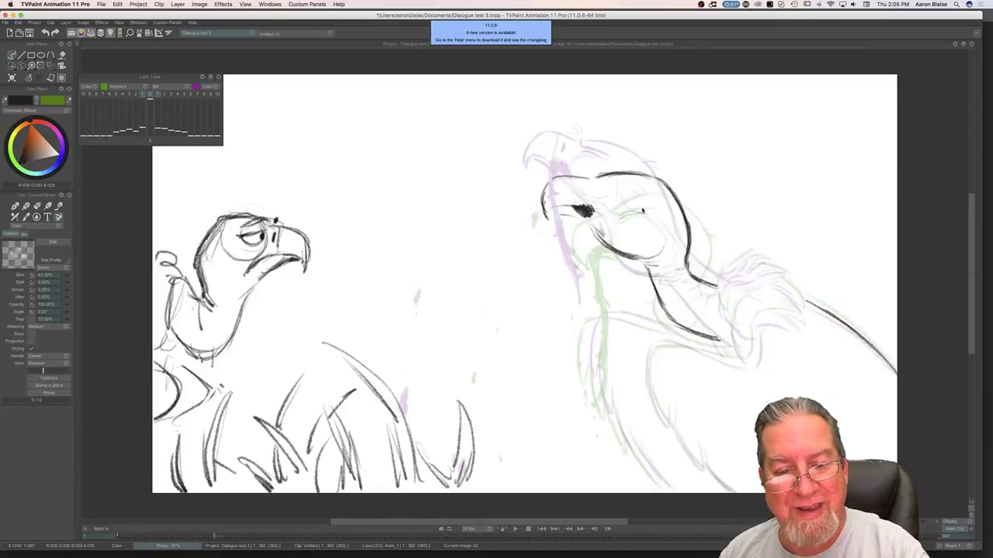
Step: Draw the rear arc of the eye circle and heavy brow strokes just below the crown line
{"action": "key", "text": "Right"}
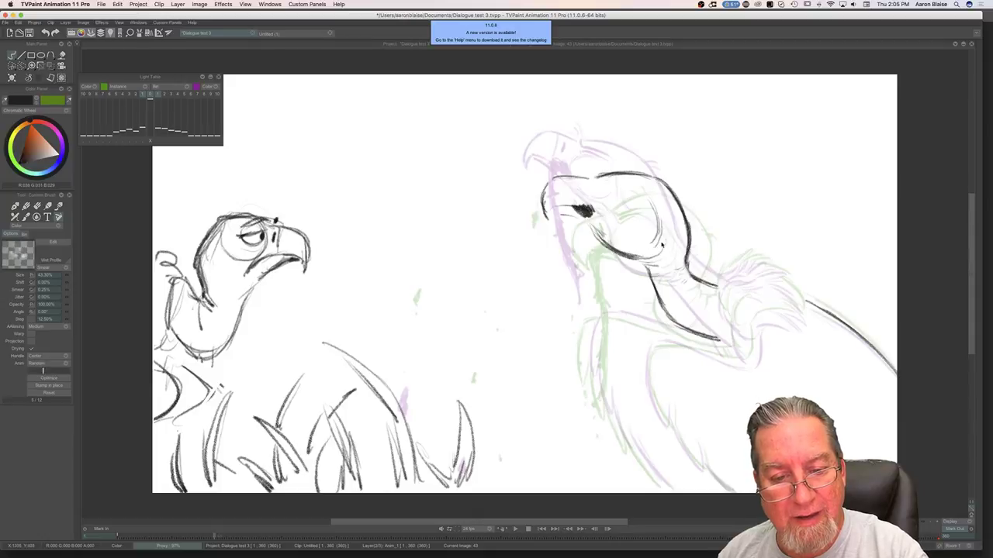
{"action": "key", "text": "Left"}
{"action": "key", "text": "Right"}
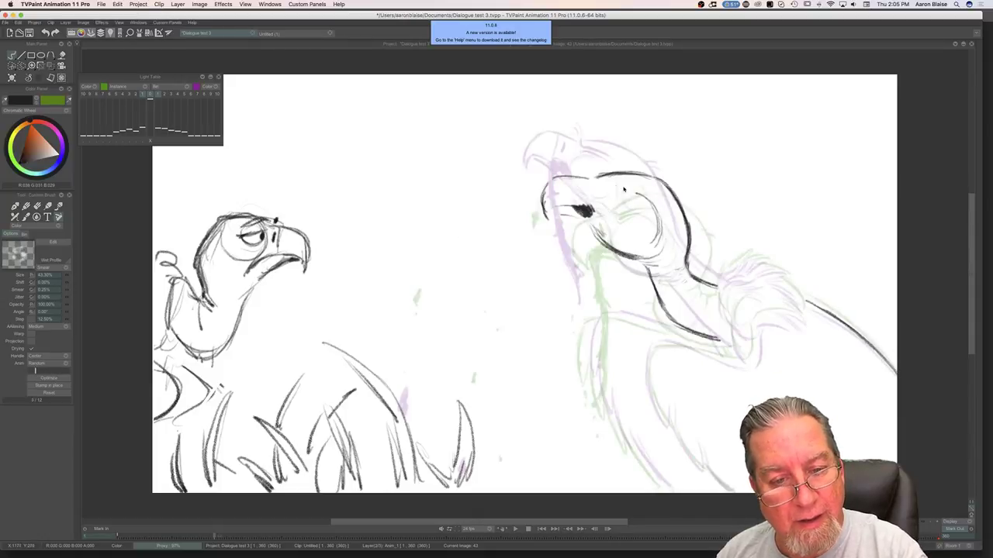
{"action": "left_click_drag", "start_coordinate": [598, 182], "coordinate": [626, 188]}
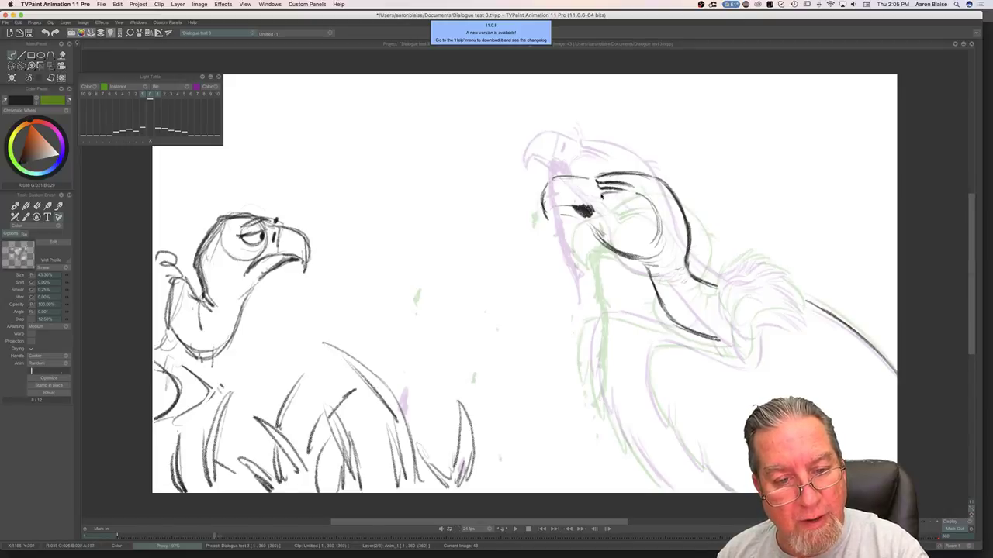
Step: Draw the front edge of the eye circle from the brow into the jaw line and check it against the previous drawing
{"action": "mouse_move", "coordinate": [596, 203]}
{"action": "left_mouse_down"}
{"action": "mouse_move", "coordinate": [603, 245]}
{"action": "mouse_move", "coordinate": [642, 258]}
{"action": "left_mouse_up"}
{"action": "key", "text": "e"}
{"action": "key", "text": "Left"}
{"action": "key", "text": "Right"}
{"action": "key", "text": "n"}
{"action": "key", "text": "Left"}
{"action": "key", "text": "Right"}
Step: Draw the short line across the base of the beak above the mouth, comparing it with the previous drawing
{"action": "mouse_move", "coordinate": [587, 225]}
{"action": "left_mouse_down"}
{"action": "mouse_move", "coordinate": [566, 218]}
{"action": "mouse_move", "coordinate": [574, 194]}
{"action": "left_mouse_up"}
{"action": "key", "text": "Left"}
{"action": "key", "text": "Right"}
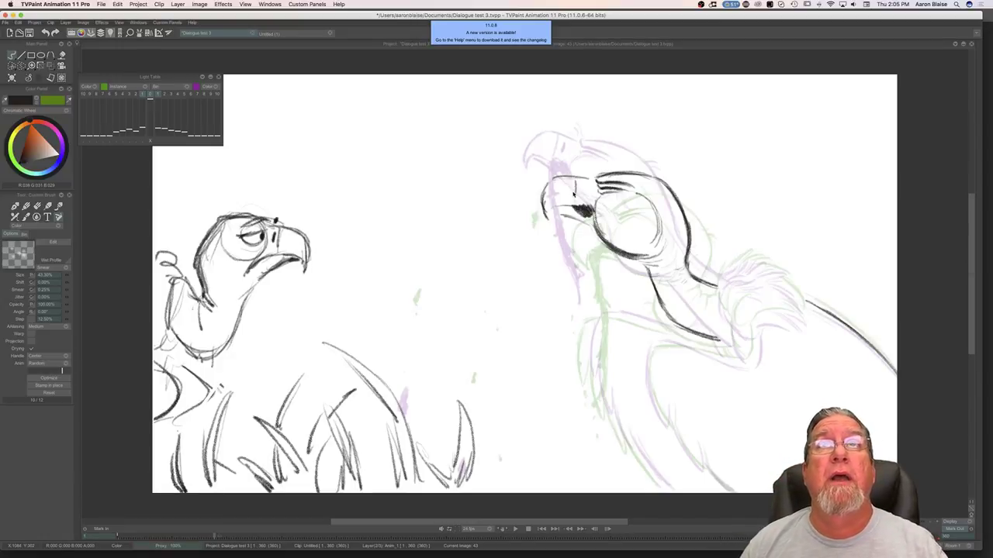
Step: Save the project and return to frame 43
{"action": "key", "text": "super+s"}
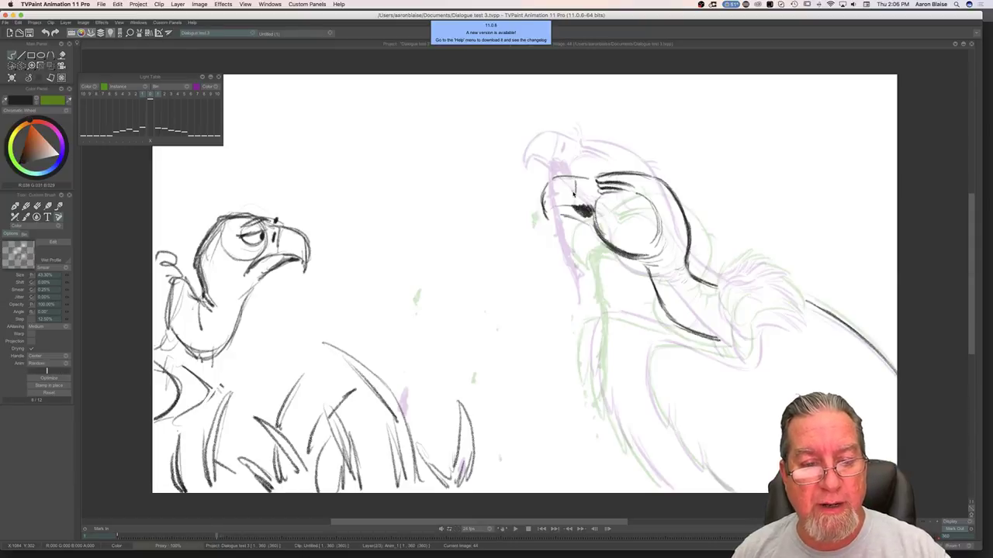
{"action": "key", "text": "Tab"}
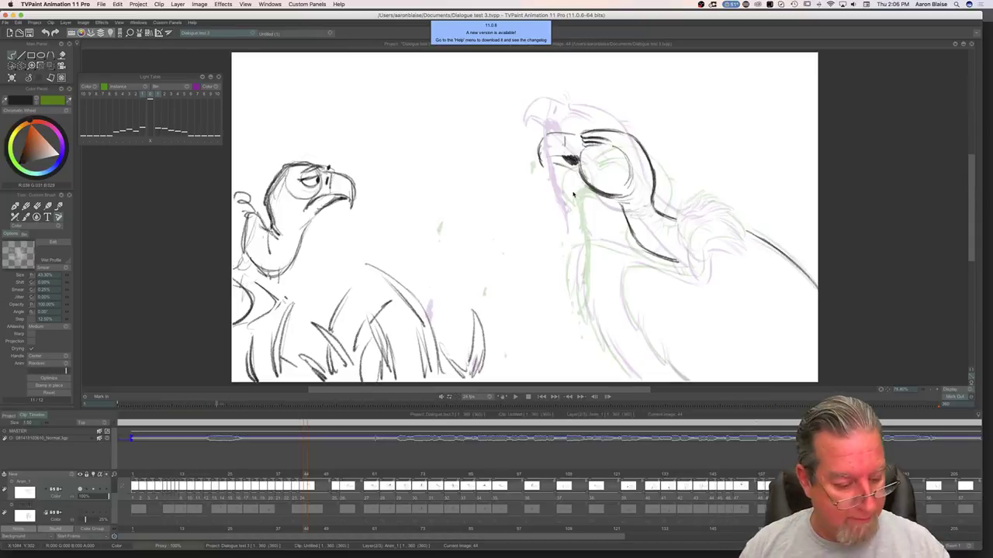
{"action": "mouse_move", "coordinate": [305, 476]}
{"action": "left_mouse_down"}
{"action": "mouse_move", "coordinate": [264, 478]}
{"action": "mouse_move", "coordinate": [303, 487]}
{"action": "left_mouse_up"}
{"action": "key", "text": "0"}
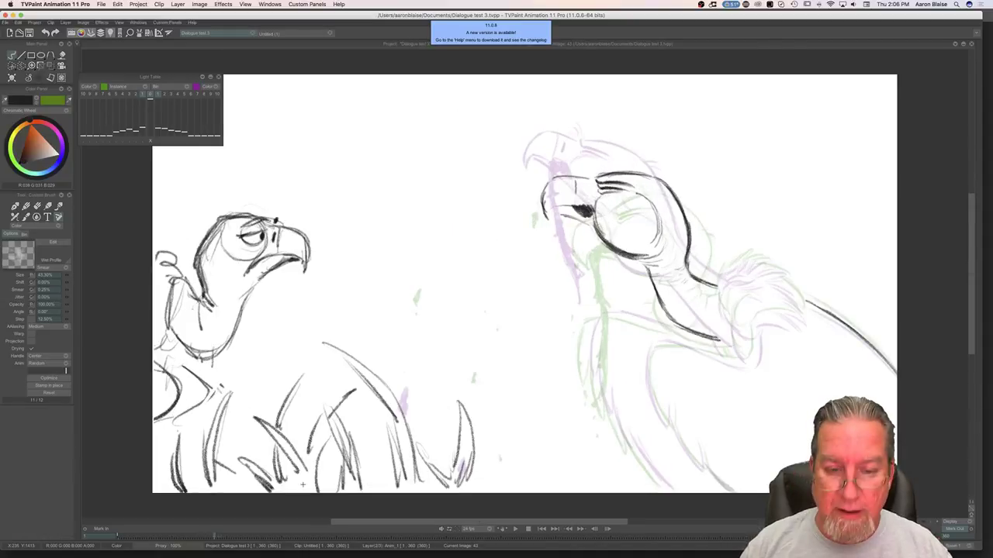
Step: Darken the beak's outline and hooked tip and add the nostril mark, comparing with the previous drawings
{"action": "left_click_drag", "start_coordinate": [582, 184], "coordinate": [549, 243]}
{"action": "key", "text": "Left"}
{"action": "key", "text": "Left"}
{"action": "key", "text": "Right"}
{"action": "mouse_move", "coordinate": [558, 179]}
{"action": "left_mouse_down"}
{"action": "mouse_move", "coordinate": [543, 206]}
{"action": "mouse_move", "coordinate": [548, 191]}
{"action": "mouse_move", "coordinate": [548, 225]}
{"action": "mouse_move", "coordinate": [550, 214]}
{"action": "mouse_move", "coordinate": [571, 225]}
{"action": "mouse_move", "coordinate": [567, 216]}
{"action": "mouse_move", "coordinate": [572, 237]}
{"action": "left_mouse_up"}
{"action": "key", "text": "Left"}
{"action": "key", "text": "Right"}
{"action": "key", "text": "Left"}
{"action": "key", "text": "Right"}
Step: Draw the dark liquid as a thick, nearly vertical stream hanging from the mouth in front of the neck
{"action": "mouse_move", "coordinate": [580, 222]}
{"action": "left_mouse_down"}
{"action": "mouse_move", "coordinate": [575, 263]}
{"action": "mouse_move", "coordinate": [592, 334]}
{"action": "left_mouse_up"}
{"action": "left_click_drag", "start_coordinate": [577, 256], "coordinate": [594, 347]}
{"action": "mouse_move", "coordinate": [587, 313]}
{"action": "left_mouse_down"}
{"action": "mouse_move", "coordinate": [589, 346]}
{"action": "mouse_move", "coordinate": [591, 320]}
{"action": "left_mouse_up"}
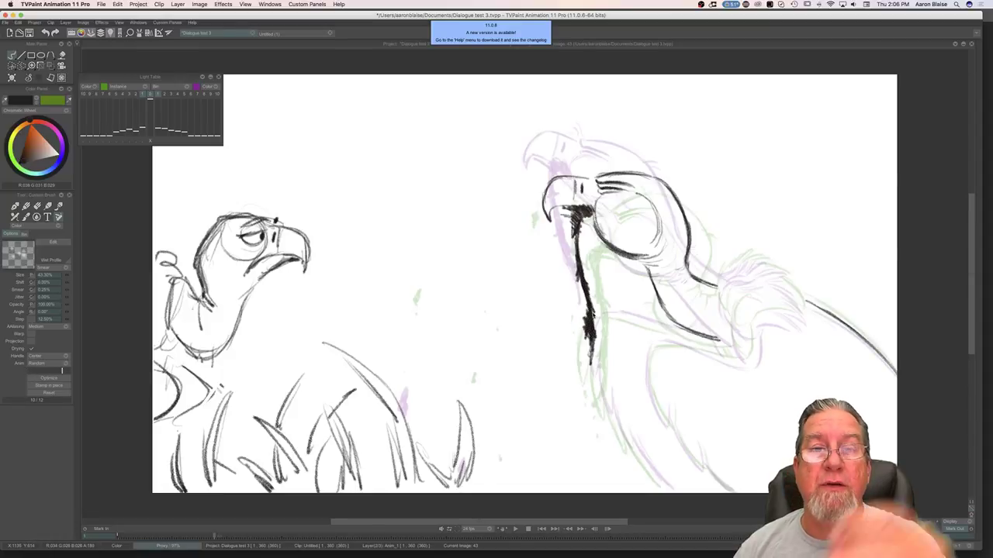
{"action": "key", "text": "Left"}
{"action": "key", "text": "Right"}
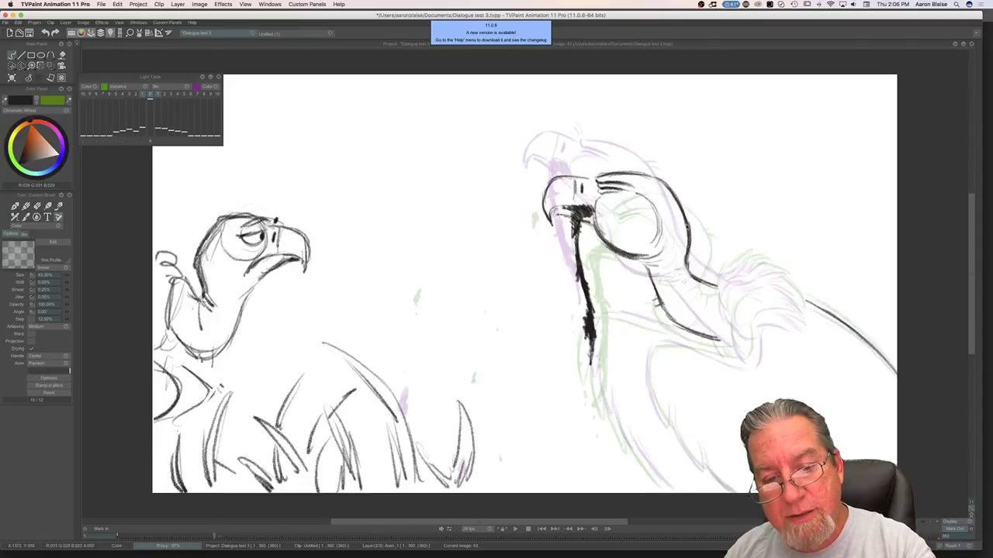
Step: Add small hair and skin marks on the crown and neck, and strengthen the line across the beak
{"action": "key", "text": "Left"}
{"action": "key", "text": "Right"}
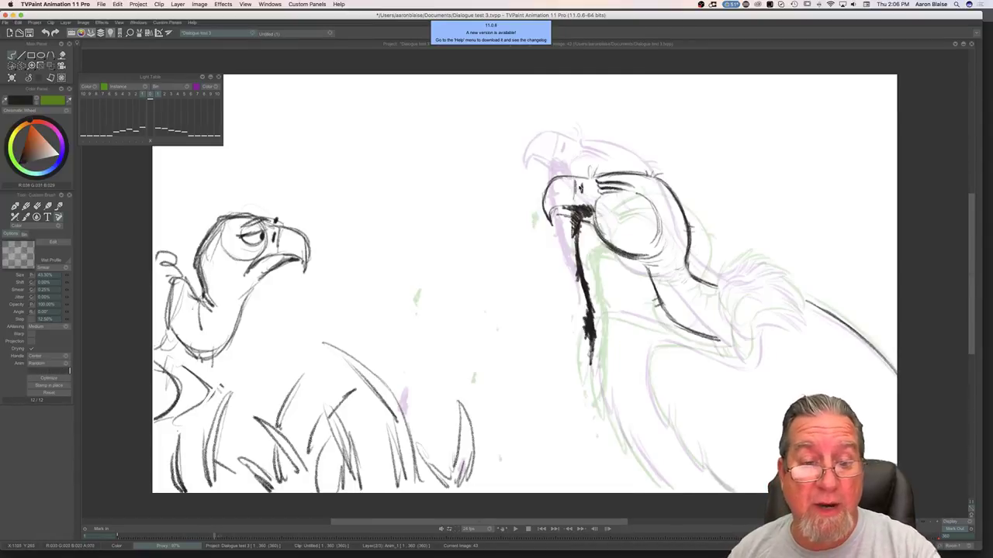
{"action": "left_click_drag", "start_coordinate": [575, 182], "coordinate": [575, 199]}
{"action": "key", "text": "Left"}
{"action": "key", "text": "Right"}
{"action": "key", "text": "Left"}
{"action": "key", "text": "Right"}
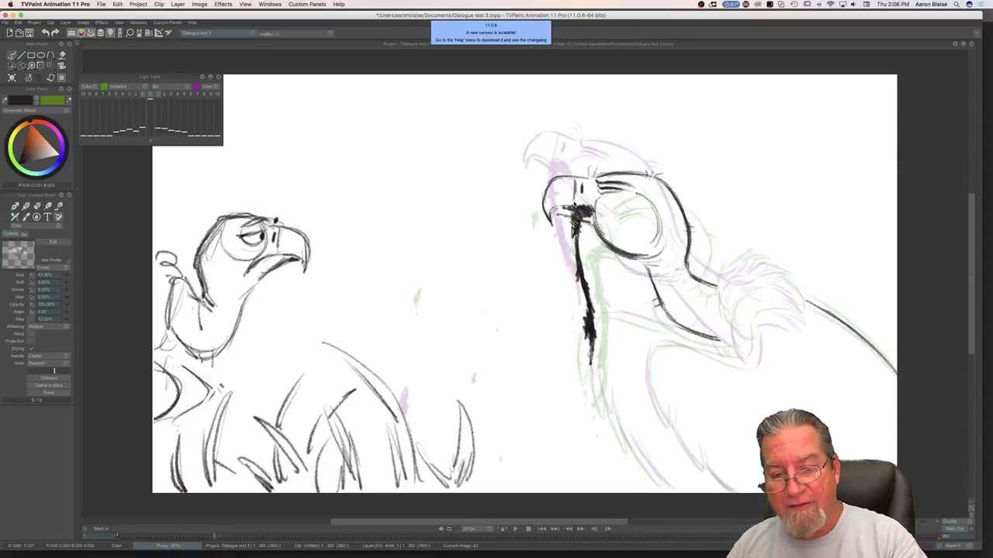
Step: Draw the spiky upper feathers of the neck ruff and join the nape line to them
{"action": "mouse_move", "coordinate": [733, 268]}
{"action": "left_mouse_down"}
{"action": "mouse_move", "coordinate": [753, 255]}
{"action": "mouse_move", "coordinate": [788, 276]}
{"action": "mouse_move", "coordinate": [802, 301]}
{"action": "mouse_move", "coordinate": [780, 287]}
{"action": "left_mouse_up"}
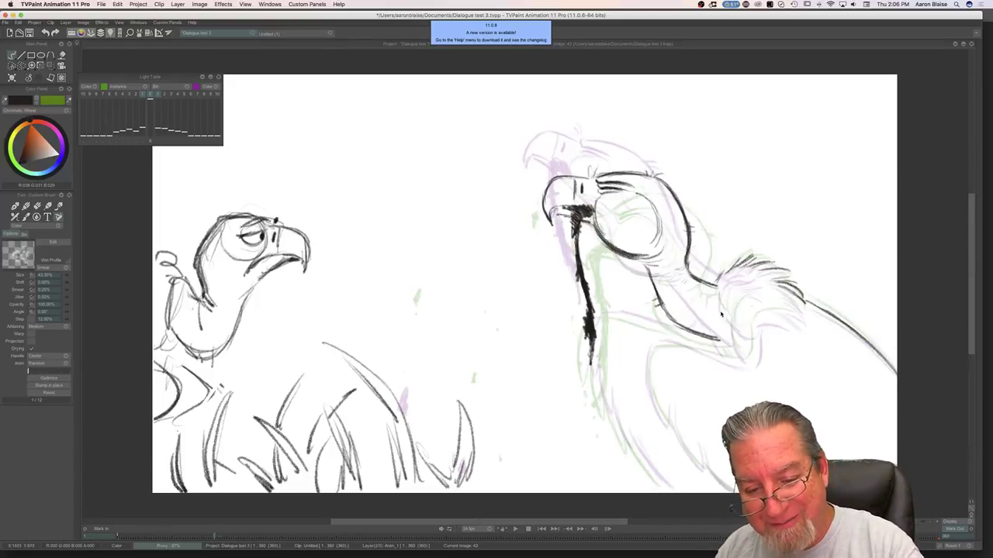
{"action": "key", "text": "Left"}
{"action": "key", "text": "Right"}
{"action": "left_click_drag", "start_coordinate": [708, 286], "coordinate": [720, 290]}
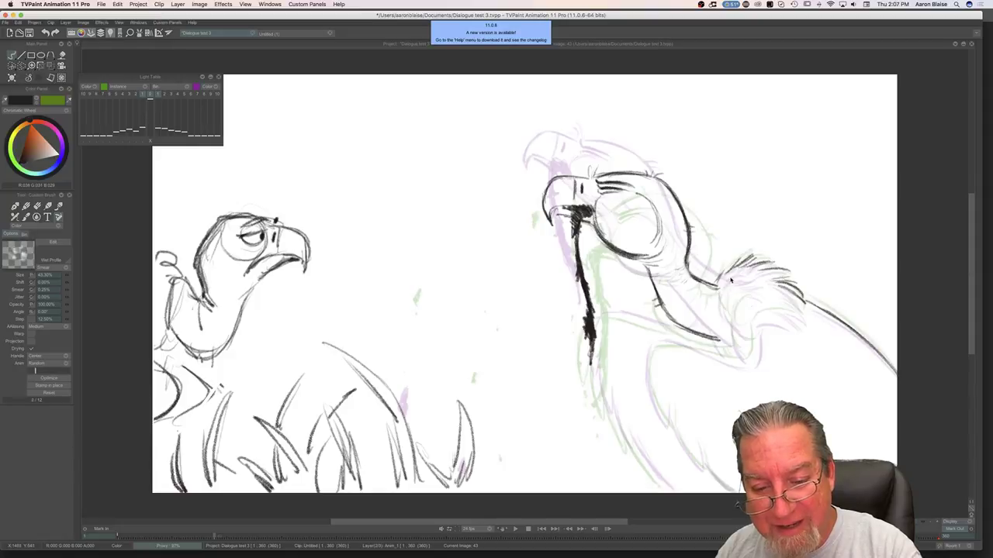
{"action": "key", "text": "Left"}
{"action": "key", "text": "Right"}
Step: Draw the front and lower edges of the feather ruff and compare them with the previous drawing
{"action": "mouse_move", "coordinate": [756, 327]}
{"action": "left_mouse_down"}
{"action": "mouse_move", "coordinate": [794, 321]}
{"action": "mouse_move", "coordinate": [772, 298]}
{"action": "mouse_move", "coordinate": [794, 310]}
{"action": "mouse_move", "coordinate": [742, 277]}
{"action": "left_mouse_up"}
{"action": "key", "text": "Left"}
{"action": "key", "text": "Right"}
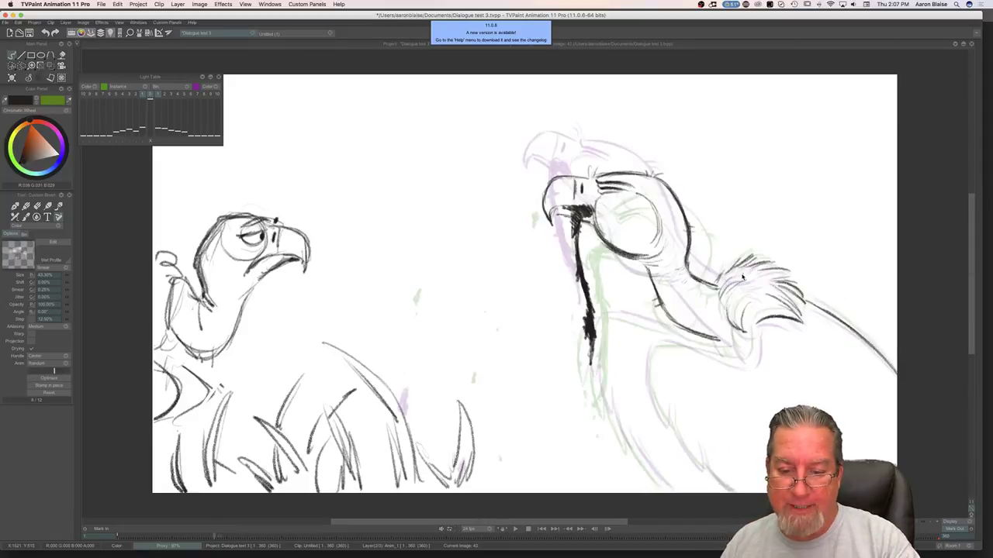
{"action": "key", "text": "Left"}
{"action": "key", "text": "Right"}
Step: Draw the chest line down from the ruff and the near wing's top and feathered front edge
{"action": "mouse_move", "coordinate": [755, 332]}
{"action": "left_mouse_down"}
{"action": "mouse_move", "coordinate": [752, 361]}
{"action": "mouse_move", "coordinate": [746, 353]}
{"action": "left_mouse_up"}
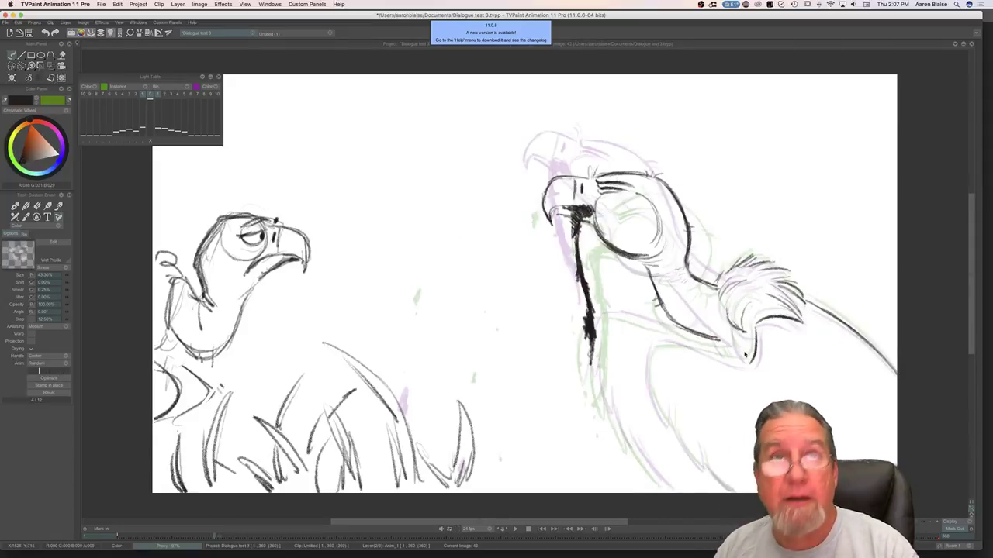
{"action": "key", "text": "Left"}
{"action": "key", "text": "Left"}
{"action": "key", "text": "Right"}
{"action": "key", "text": "Right"}
{"action": "left_click_drag", "start_coordinate": [744, 365], "coordinate": [661, 343]}
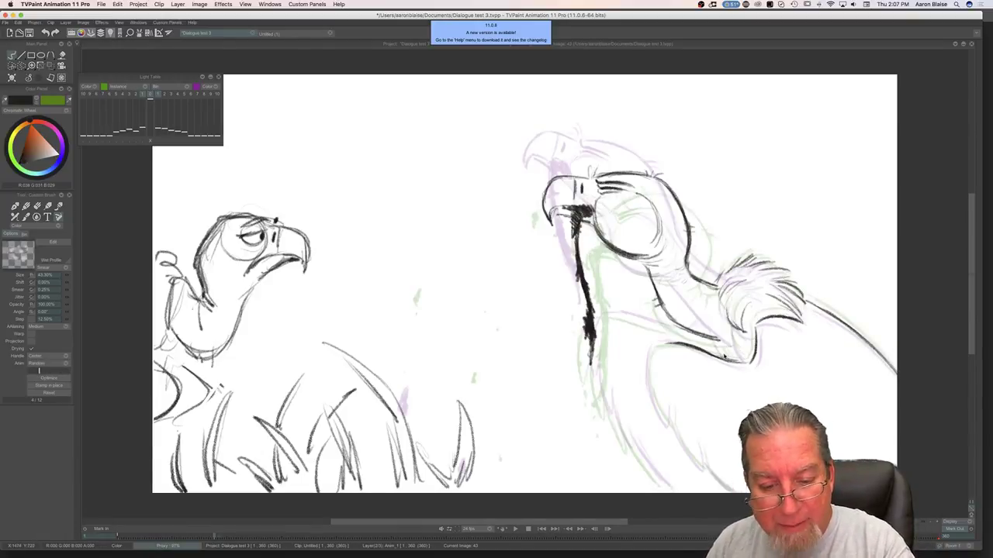
{"action": "mouse_move", "coordinate": [675, 346]}
{"action": "left_mouse_down"}
{"action": "mouse_move", "coordinate": [663, 418]}
{"action": "mouse_move", "coordinate": [668, 400]}
{"action": "mouse_move", "coordinate": [695, 463]}
{"action": "left_mouse_up"}
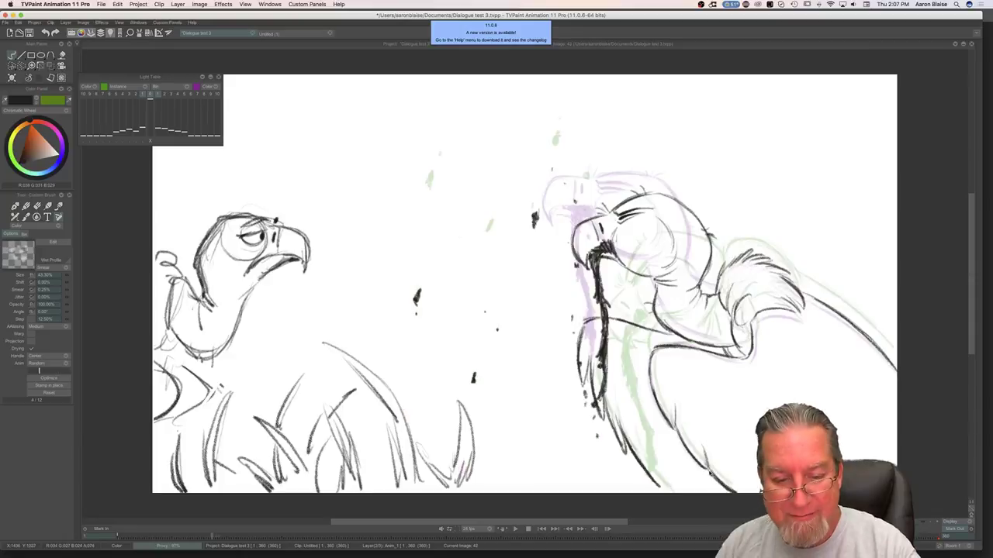
Step: Draw the far wing's top line and its feathered edge down to the frame's bottom, comparing with the previous drawing
{"action": "mouse_move", "coordinate": [682, 331]}
{"action": "left_mouse_down"}
{"action": "mouse_move", "coordinate": [620, 316]}
{"action": "mouse_move", "coordinate": [580, 326]}
{"action": "mouse_move", "coordinate": [588, 380]}
{"action": "left_mouse_up"}
{"action": "left_click_drag", "start_coordinate": [585, 338], "coordinate": [604, 413]}
{"action": "mouse_move", "coordinate": [596, 376]}
{"action": "left_mouse_down"}
{"action": "mouse_move", "coordinate": [621, 439]}
{"action": "mouse_move", "coordinate": [653, 479]}
{"action": "left_mouse_up"}
{"action": "left_click_drag", "start_coordinate": [634, 444], "coordinate": [659, 485]}
{"action": "mouse_move", "coordinate": [634, 441]}
{"action": "left_mouse_down"}
{"action": "mouse_move", "coordinate": [667, 490]}
{"action": "mouse_move", "coordinate": [662, 482]}
{"action": "left_mouse_up"}
{"action": "key", "text": "Left"}
{"action": "key", "text": "Right"}
{"action": "key", "text": "Left"}
{"action": "key", "text": "Right"}
{"action": "key", "text": "Left"}
{"action": "key", "text": "Right"}
Step: Scrub through the neighbouring frames in the timeline and play back the animation to check the head's motion
{"action": "key", "text": "Tab"}
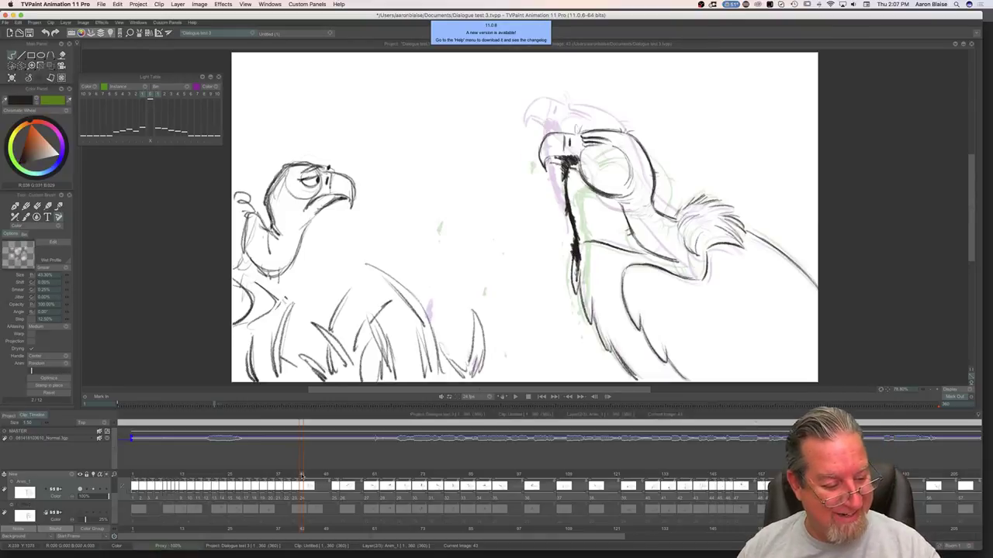
{"action": "left_click_drag", "start_coordinate": [277, 476], "coordinate": [328, 487]}
{"action": "key", "text": "space"}
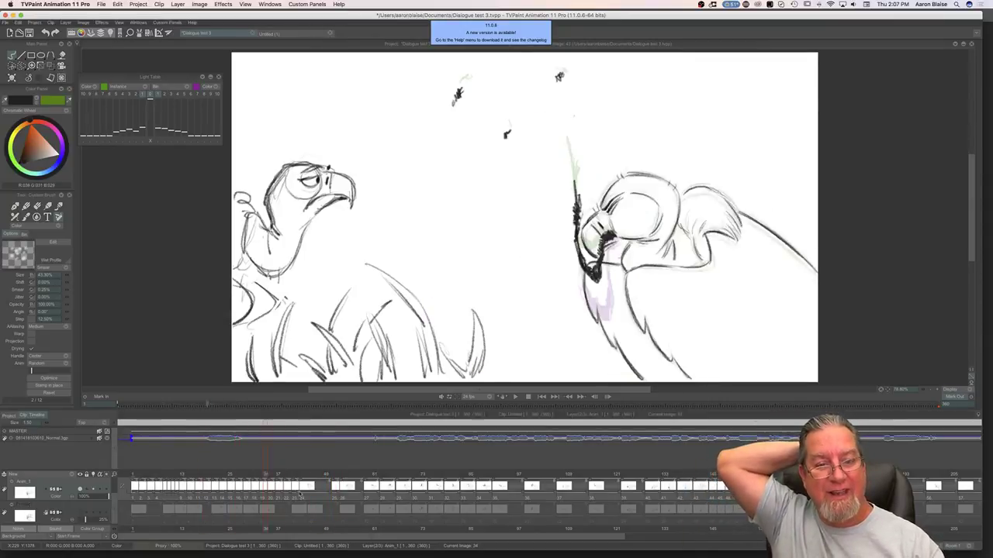
{"action": "key", "text": "space"}
Step: On frame 41, erase the vertical liquid stream and redraw it slanting from the beak back across the wing
{"action": "mouse_move", "coordinate": [332, 498]}
{"action": "left_mouse_down"}
{"action": "mouse_move", "coordinate": [259, 499]}
{"action": "mouse_move", "coordinate": [336, 504]}
{"action": "mouse_move", "coordinate": [279, 503]}
{"action": "mouse_move", "coordinate": [299, 504]}
{"action": "mouse_move", "coordinate": [293, 475]}
{"action": "left_mouse_up"}
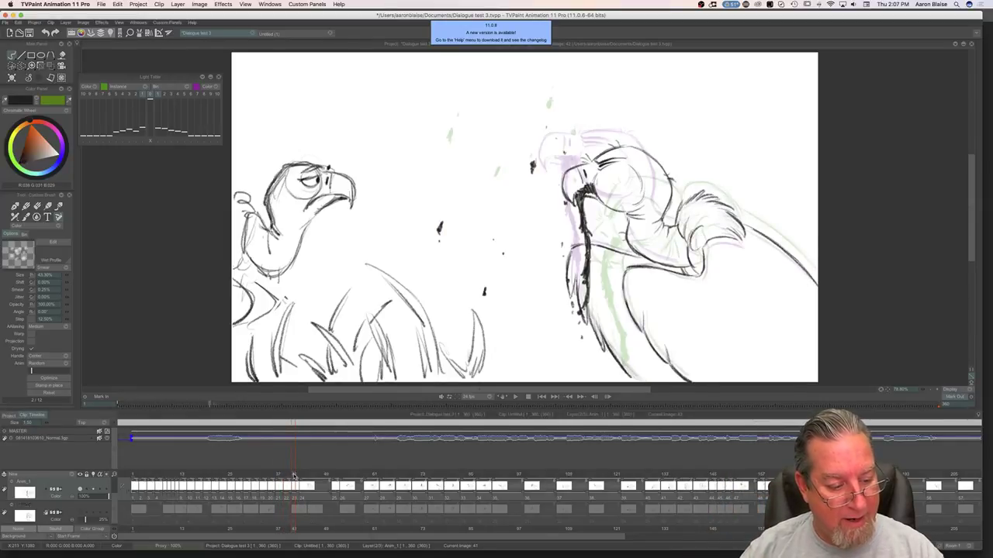
{"action": "key", "text": "e"}
{"action": "left_click_drag", "start_coordinate": [584, 253], "coordinate": [583, 314]}
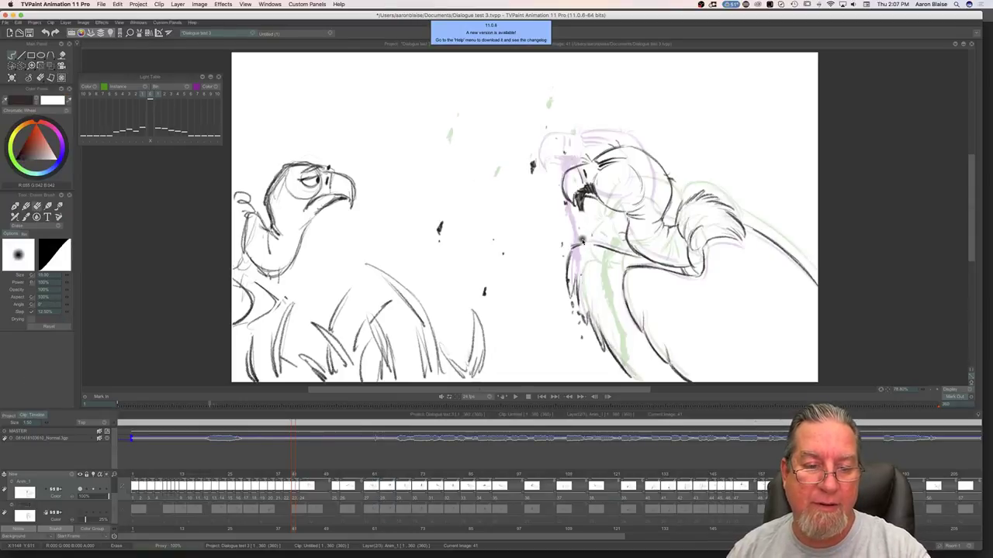
{"action": "key", "text": "b"}
{"action": "left_click_drag", "start_coordinate": [584, 205], "coordinate": [624, 310]}
{"action": "left_click_drag", "start_coordinate": [598, 235], "coordinate": [612, 271]}
{"action": "mouse_move", "coordinate": [581, 203]}
{"action": "left_mouse_down"}
{"action": "mouse_move", "coordinate": [622, 290]}
{"action": "mouse_move", "coordinate": [600, 252]}
{"action": "left_mouse_up"}
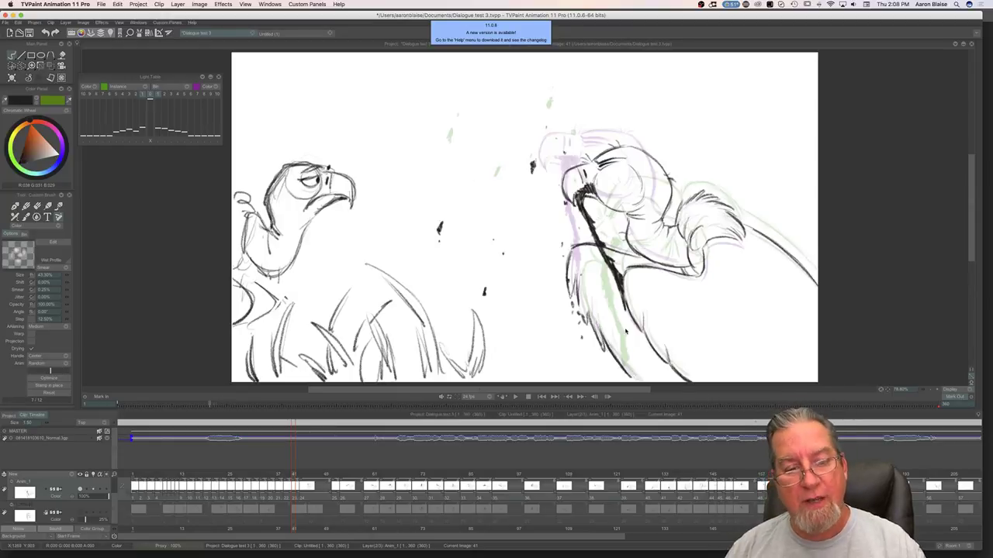
Step: On frame 43, erase the vertical liquid stream and redraw it slanting from the beak down to the wing top
{"action": "mouse_move", "coordinate": [293, 477]}
{"action": "left_mouse_down"}
{"action": "mouse_move", "coordinate": [239, 482]}
{"action": "mouse_move", "coordinate": [326, 491]}
{"action": "mouse_move", "coordinate": [245, 494]}
{"action": "mouse_move", "coordinate": [348, 500]}
{"action": "mouse_move", "coordinate": [221, 493]}
{"action": "mouse_move", "coordinate": [361, 503]}
{"action": "mouse_move", "coordinate": [360, 481]}
{"action": "mouse_move", "coordinate": [300, 498]}
{"action": "mouse_move", "coordinate": [321, 499]}
{"action": "mouse_move", "coordinate": [286, 497]}
{"action": "mouse_move", "coordinate": [340, 505]}
{"action": "mouse_move", "coordinate": [288, 501]}
{"action": "mouse_move", "coordinate": [304, 500]}
{"action": "left_mouse_up"}
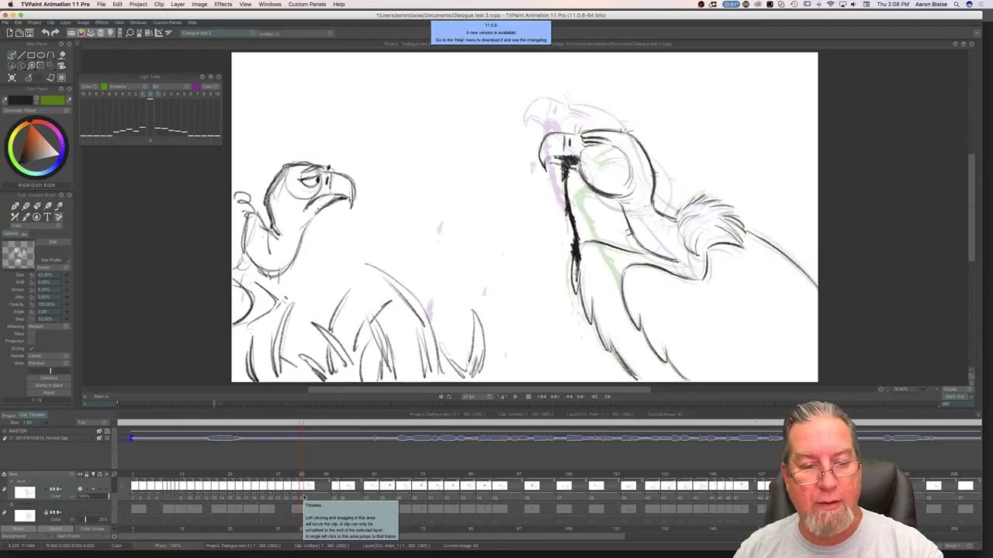
{"action": "key", "text": "e"}
{"action": "mouse_move", "coordinate": [576, 268]}
{"action": "left_mouse_down"}
{"action": "mouse_move", "coordinate": [575, 203]}
{"action": "mouse_move", "coordinate": [594, 239]}
{"action": "left_mouse_up"}
{"action": "key", "text": "e"}
{"action": "mouse_move", "coordinate": [571, 197]}
{"action": "left_mouse_down"}
{"action": "mouse_move", "coordinate": [611, 273]}
{"action": "mouse_move", "coordinate": [613, 260]}
{"action": "left_mouse_up"}
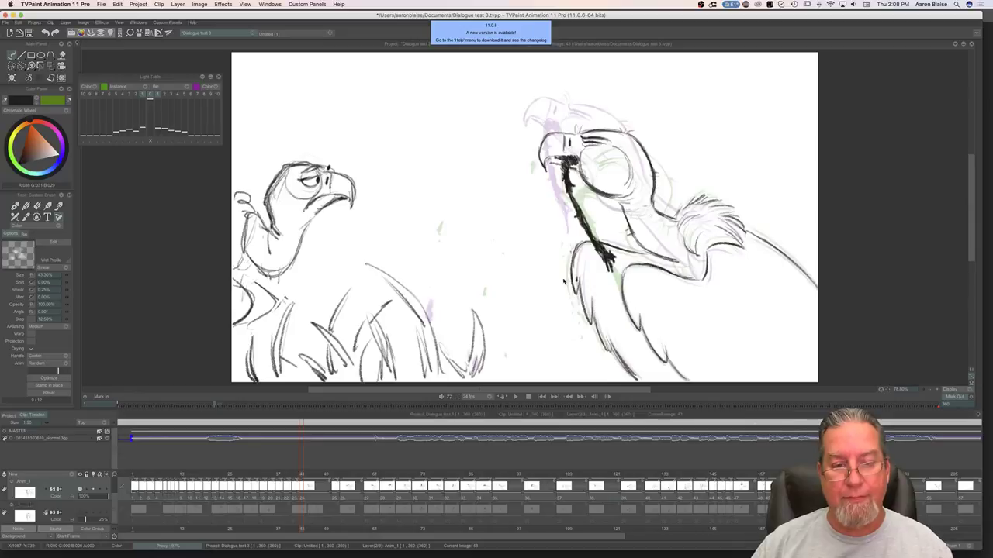
Step: Extend the slanted stream's lower tip over the wing, compare it with the previous drawing, and move to frame 45
{"action": "key", "text": "Left"}
{"action": "key", "text": "Right"}
{"action": "key", "text": "Left"}
{"action": "key", "text": "Right"}
{"action": "left_click_drag", "start_coordinate": [607, 257], "coordinate": [618, 285]}
{"action": "key", "text": "Left"}
{"action": "key", "text": "Right"}
{"action": "key", "text": "Left"}
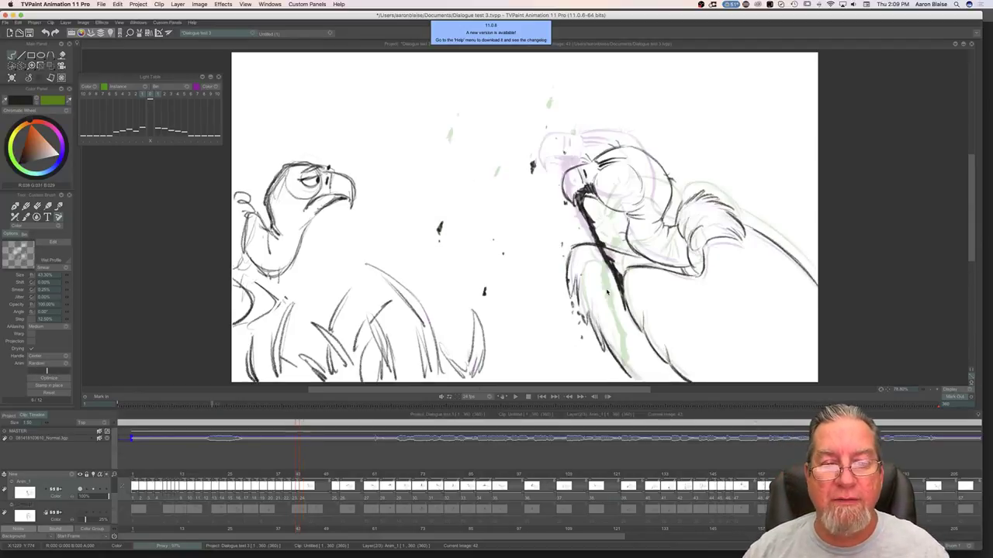
{"action": "key", "text": "Right"}
{"action": "key", "text": "Left"}
{"action": "key", "text": "Right"}
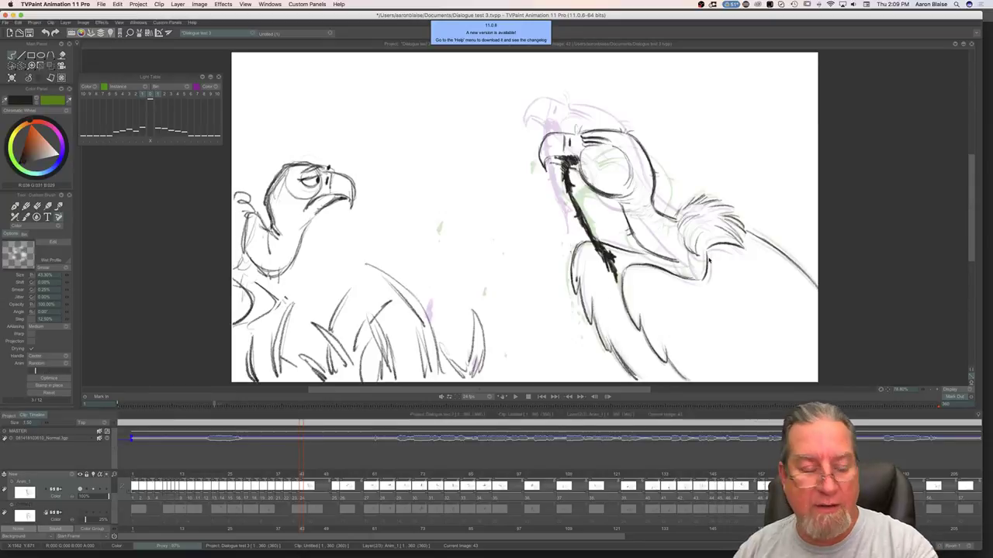
{"action": "key", "text": "Left"}
{"action": "key", "text": "Right"}
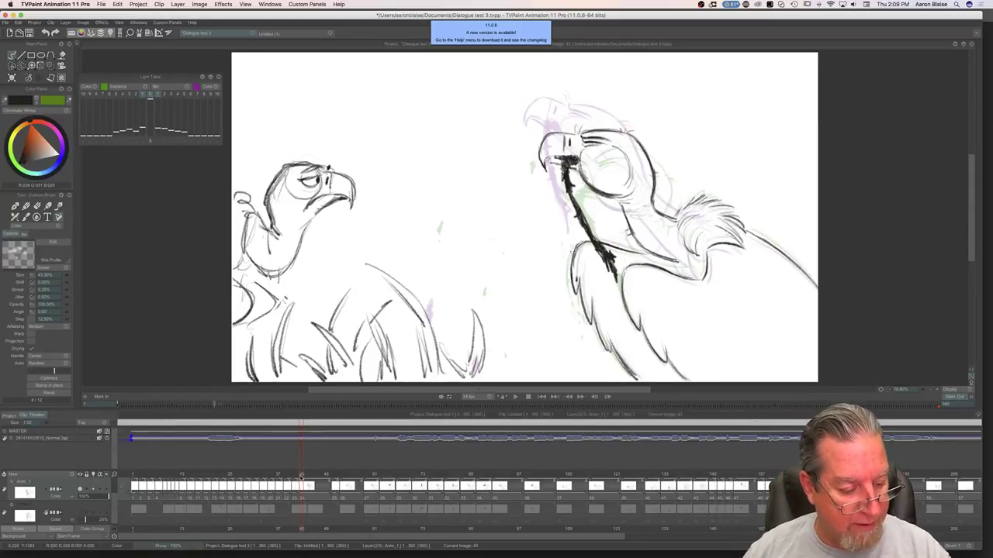
{"action": "left_click_drag", "start_coordinate": [302, 475], "coordinate": [310, 476]}
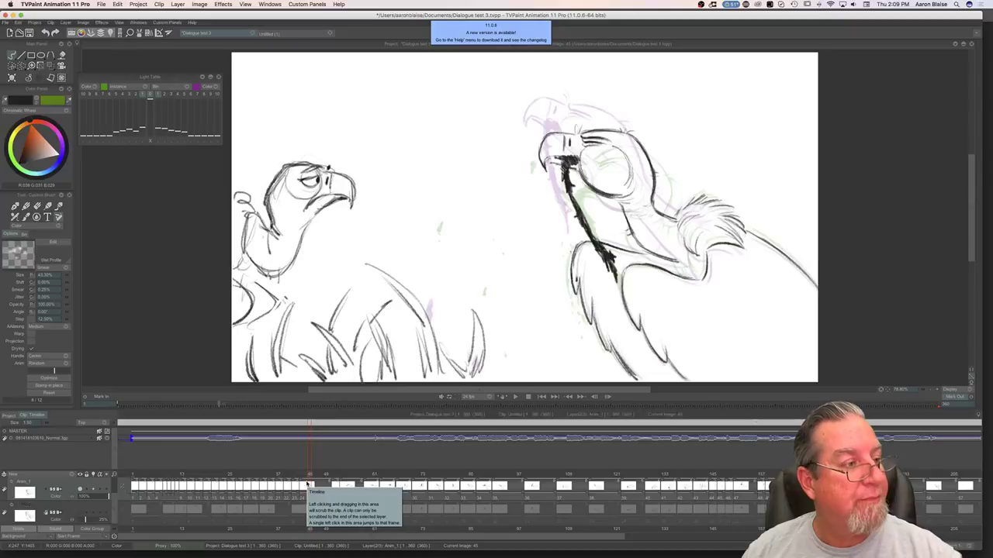
Step: Clear the drawing on frame 45 and draw the right vulture's back line from the ruff out to the canvas edge
{"action": "key", "text": "BackSpace"}
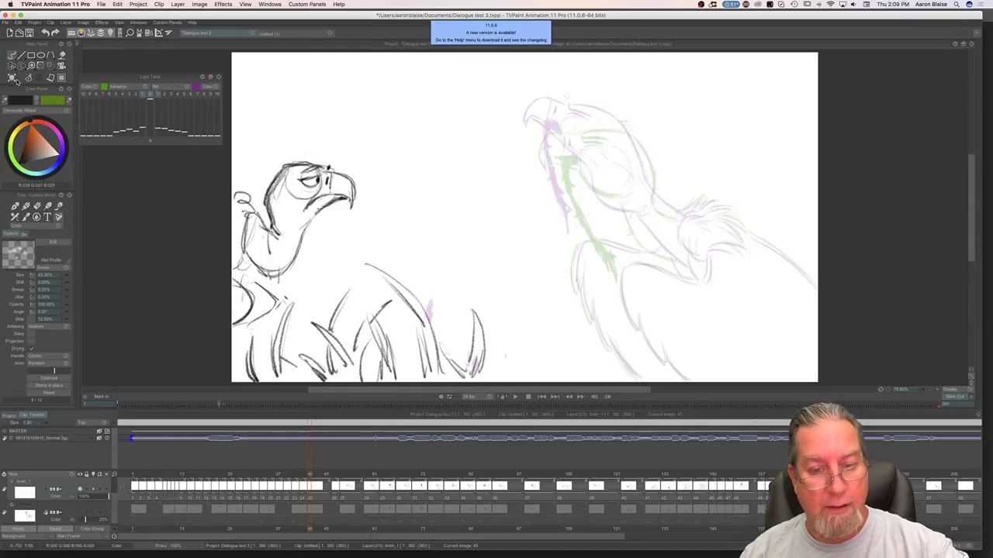
{"action": "key", "text": "Tab"}
{"action": "key", "text": "Left"}
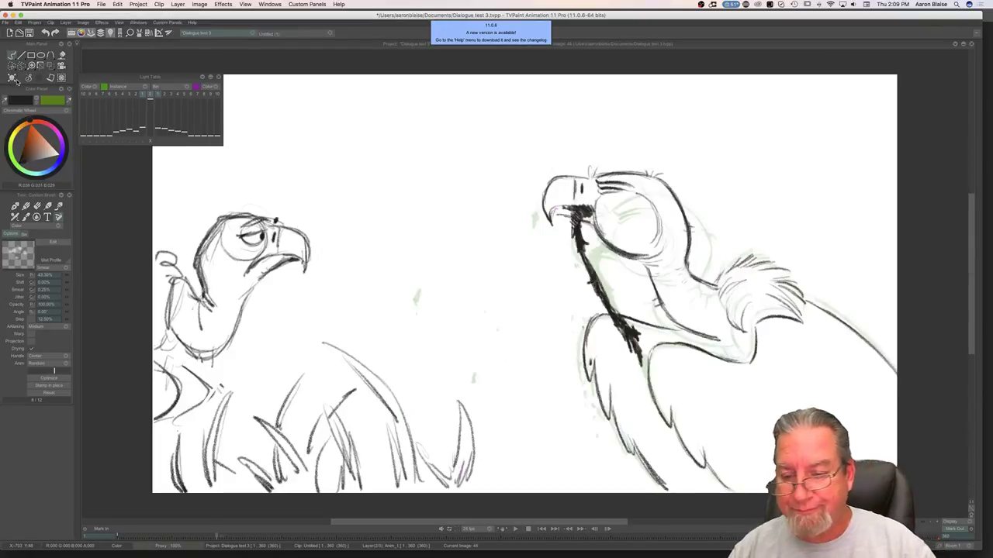
{"action": "key", "text": "Right"}
{"action": "left_click_drag", "start_coordinate": [806, 304], "coordinate": [896, 376]}
{"action": "key", "text": "Left"}
{"action": "key", "text": "Right"}
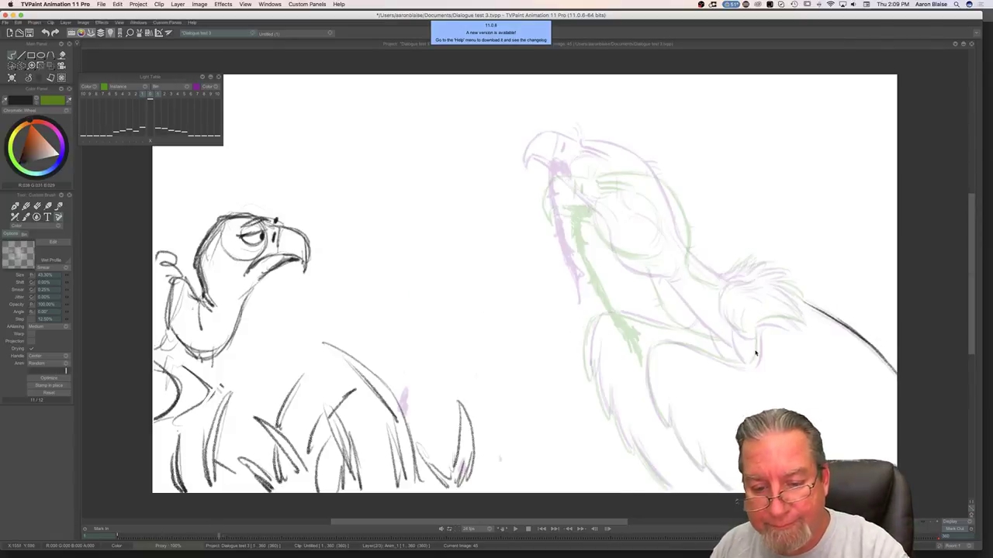
Step: Draw the near wing's upper edge and jagged feather outline from below the ruff down to the canvas bottom, comparing with the previous drawing
{"action": "mouse_move", "coordinate": [757, 336]}
{"action": "left_mouse_down"}
{"action": "mouse_move", "coordinate": [741, 369]}
{"action": "mouse_move", "coordinate": [655, 347]}
{"action": "mouse_move", "coordinate": [650, 386]}
{"action": "mouse_move", "coordinate": [647, 376]}
{"action": "mouse_move", "coordinate": [668, 402]}
{"action": "left_mouse_up"}
{"action": "key", "text": "Left"}
{"action": "key", "text": "Right"}
{"action": "left_click_drag", "start_coordinate": [678, 440], "coordinate": [704, 468]}
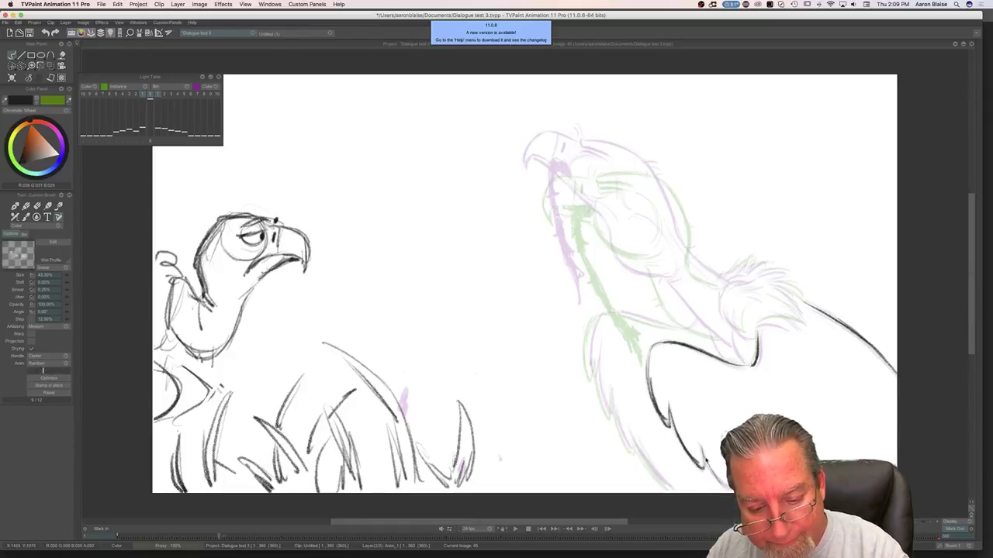
{"action": "key", "text": "Left"}
{"action": "key", "text": "Right"}
{"action": "key", "text": "Left"}
{"action": "key", "text": "Right"}
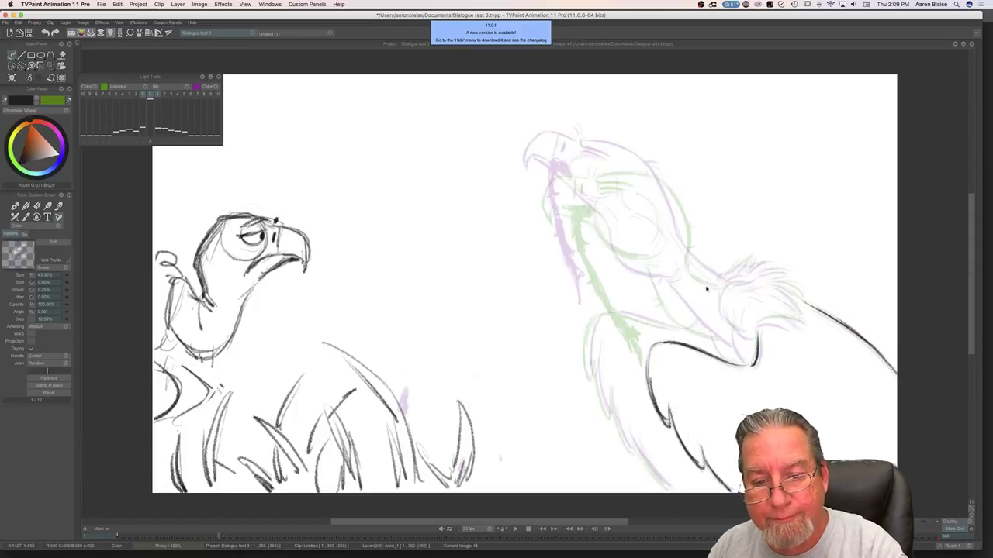
Step: Draw the crown of the head and the back of the neck down to the ruff, checking the contour against the neighbouring drawings
{"action": "left_click_drag", "start_coordinate": [688, 259], "coordinate": [717, 284]}
{"action": "key", "text": "Right"}
{"action": "key", "text": "Left"}
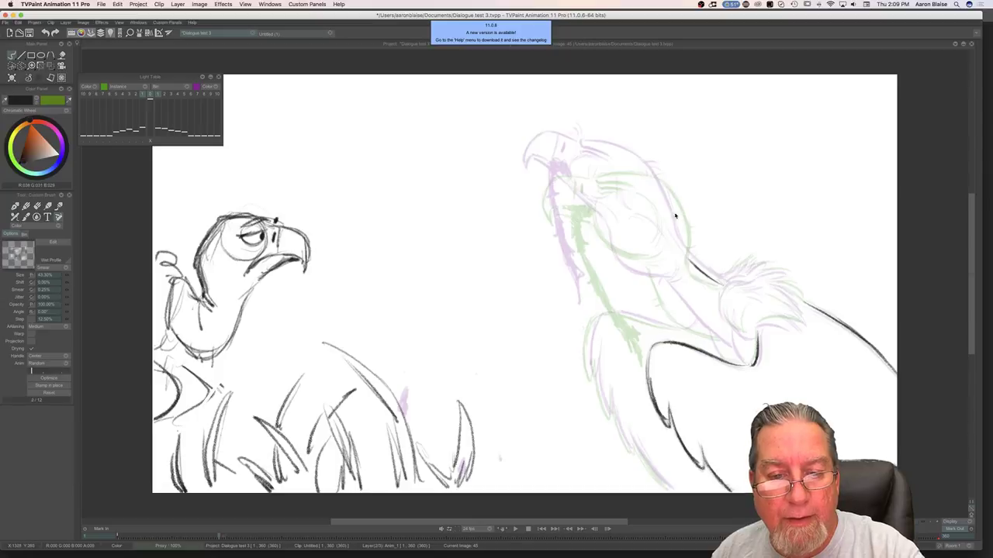
{"action": "mouse_move", "coordinate": [597, 158]}
{"action": "left_mouse_down"}
{"action": "mouse_move", "coordinate": [654, 174]}
{"action": "mouse_move", "coordinate": [678, 222]}
{"action": "left_mouse_up"}
{"action": "left_click_drag", "start_coordinate": [654, 172], "coordinate": [691, 266]}
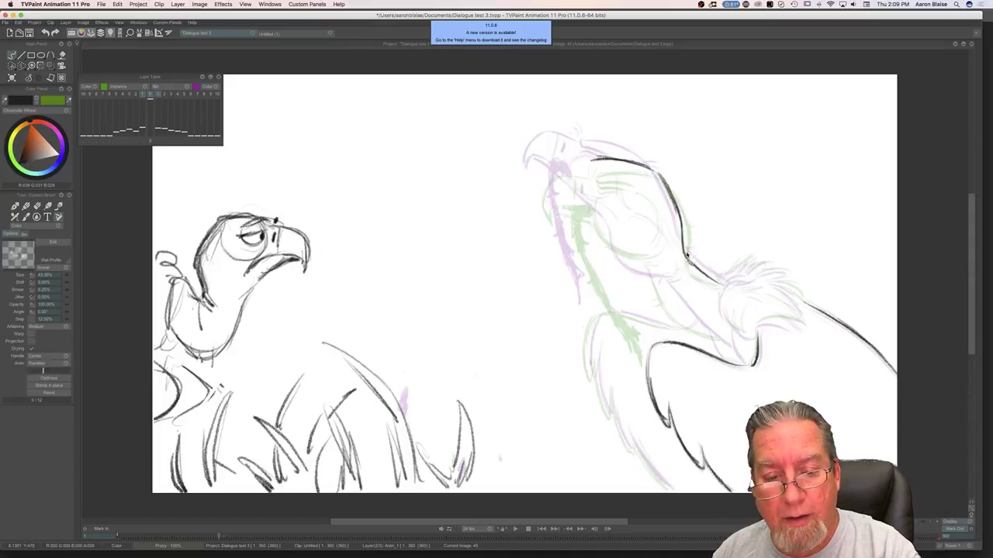
{"action": "left_click_drag", "start_coordinate": [686, 249], "coordinate": [705, 273]}
{"action": "left_click_drag", "start_coordinate": [711, 280], "coordinate": [648, 168]}
{"action": "left_click_drag", "start_coordinate": [683, 249], "coordinate": [676, 199]}
{"action": "key", "text": "Left"}
{"action": "key", "text": "Right"}
{"action": "key", "text": "Left"}
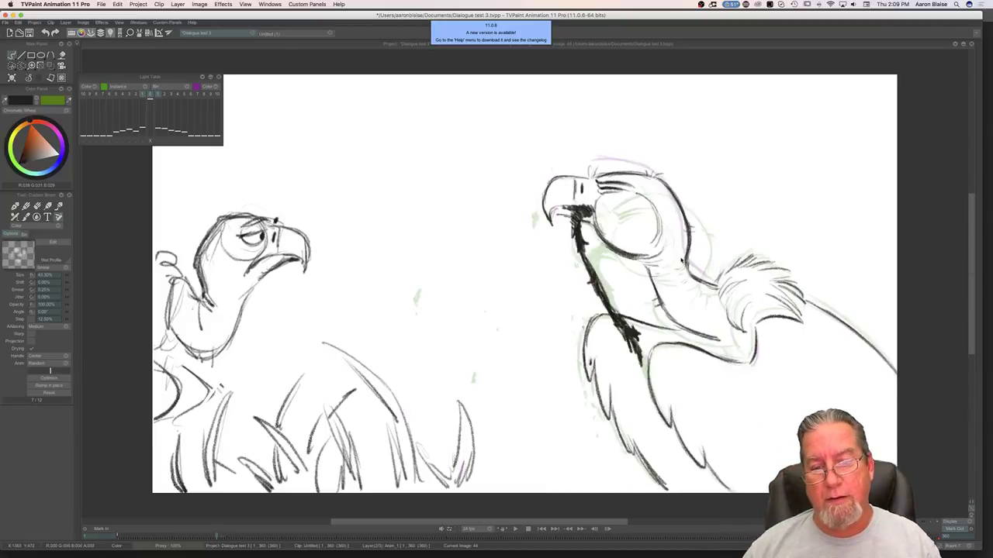
{"action": "key", "text": "Right"}
{"action": "key", "text": "Left"}
{"action": "key", "text": "Right"}
{"action": "key", "text": "Right"}
{"action": "key", "text": "Left"}
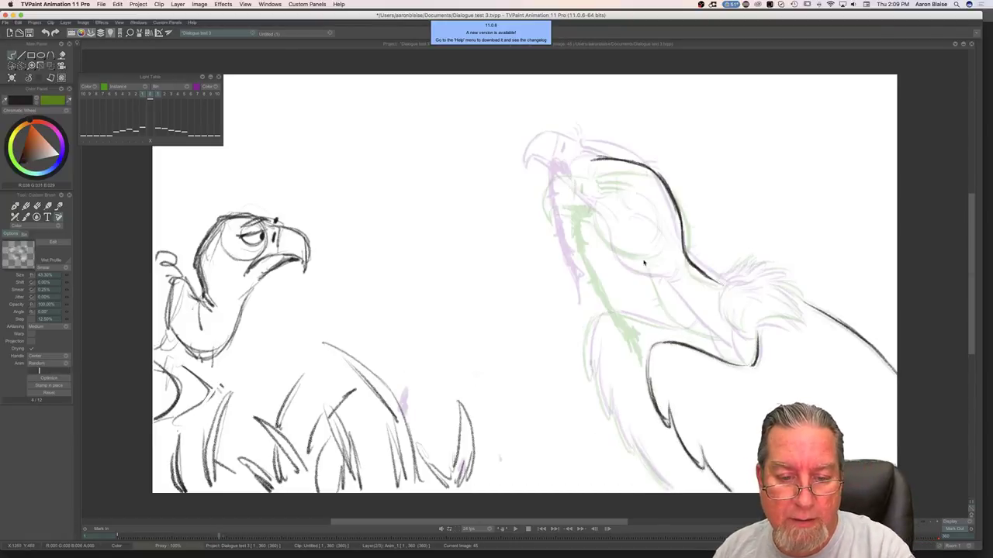
Step: Draw the curved throat line from below the cheek toward the base of the neck, comparing it with the previous drawing
{"action": "left_click_drag", "start_coordinate": [646, 256], "coordinate": [669, 302]}
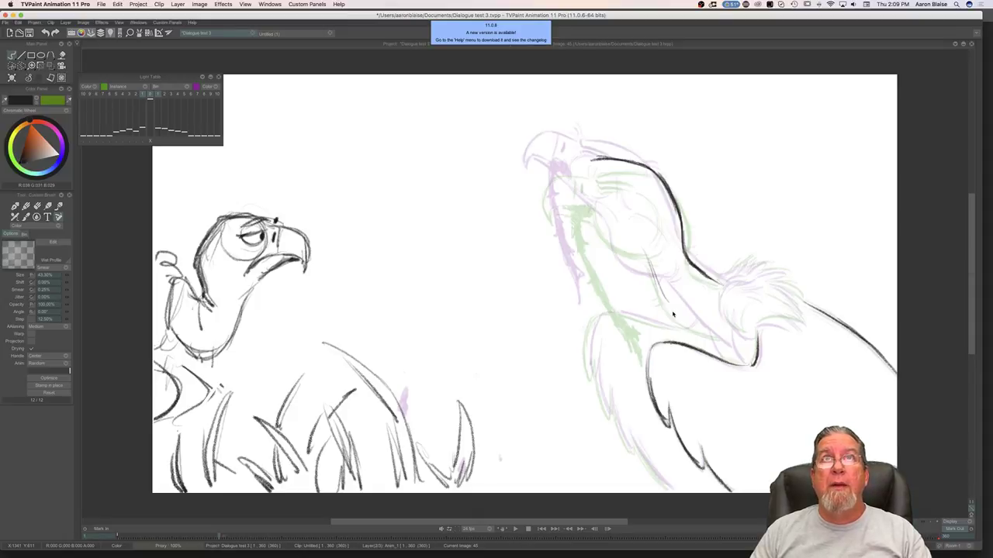
{"action": "key", "text": "Left"}
{"action": "key", "text": "Right"}
{"action": "mouse_move", "coordinate": [646, 249]}
{"action": "left_mouse_down"}
{"action": "mouse_move", "coordinate": [664, 304]}
{"action": "mouse_move", "coordinate": [654, 284]}
{"action": "mouse_move", "coordinate": [689, 319]}
{"action": "mouse_move", "coordinate": [662, 302]}
{"action": "mouse_move", "coordinate": [698, 323]}
{"action": "left_mouse_up"}
{"action": "key", "text": "Tab"}
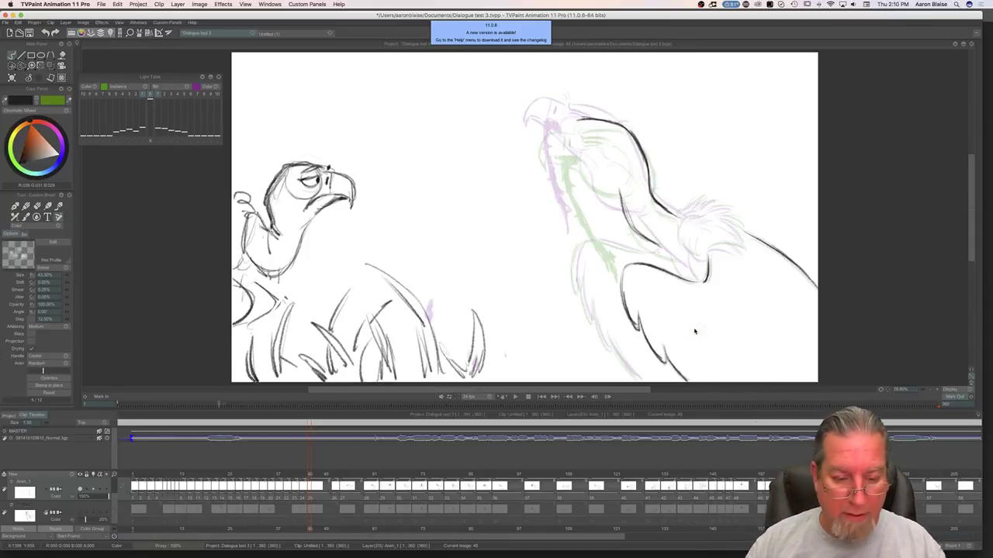
{"action": "mouse_move", "coordinate": [310, 475]}
{"action": "left_mouse_down"}
{"action": "mouse_move", "coordinate": [448, 476]}
{"action": "mouse_move", "coordinate": [518, 492]}
{"action": "mouse_move", "coordinate": [342, 496]}
{"action": "mouse_move", "coordinate": [618, 489]}
{"action": "mouse_move", "coordinate": [355, 486]}
{"action": "mouse_move", "coordinate": [309, 497]}
{"action": "left_mouse_up"}
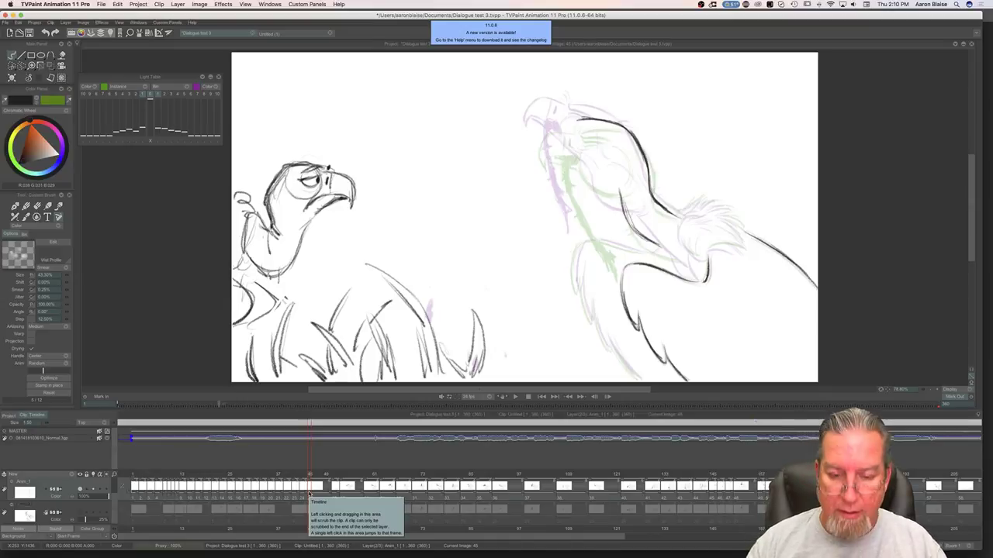
{"action": "key", "text": "Tab"}
{"action": "key", "text": "Left"}
{"action": "key", "text": "Right"}
{"action": "key", "text": "Left"}
{"action": "key", "text": "Right"}
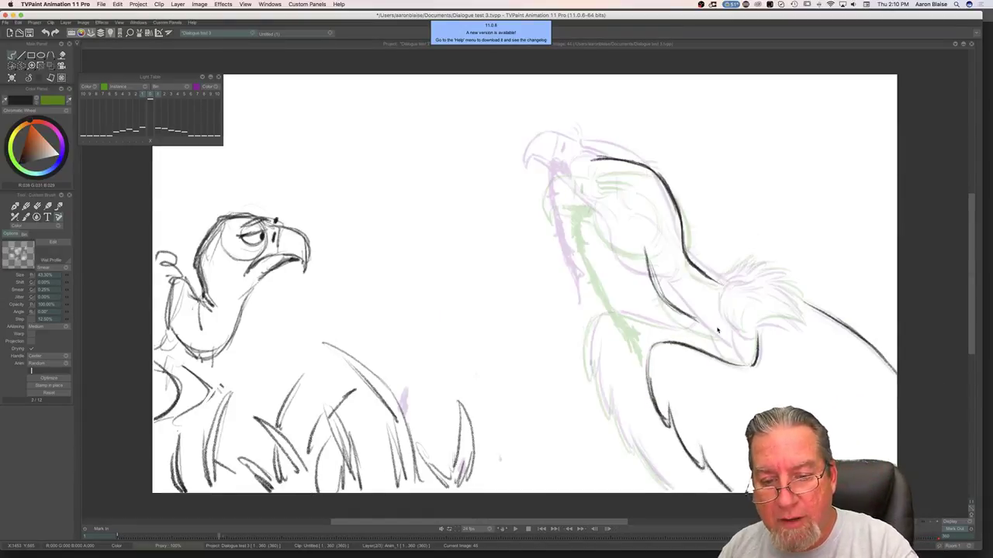
Step: Draw the ruff's upper feather tufts, lower edge and rear feathers where it meets the back
{"action": "mouse_move", "coordinate": [728, 277]}
{"action": "left_mouse_down"}
{"action": "mouse_move", "coordinate": [770, 288]}
{"action": "mouse_move", "coordinate": [803, 305]}
{"action": "left_mouse_up"}
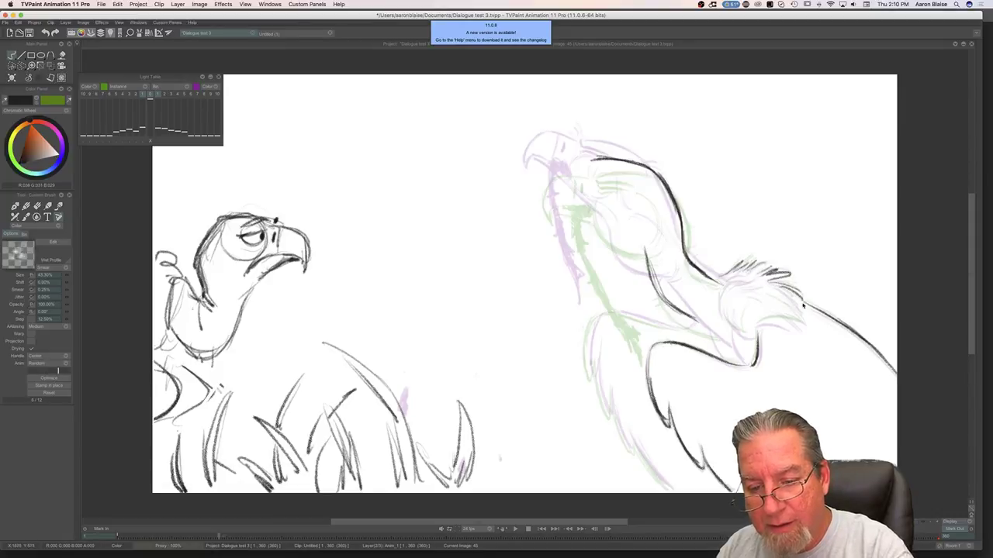
{"action": "mouse_move", "coordinate": [756, 335]}
{"action": "left_mouse_down"}
{"action": "mouse_move", "coordinate": [797, 321]}
{"action": "mouse_move", "coordinate": [776, 325]}
{"action": "left_mouse_up"}
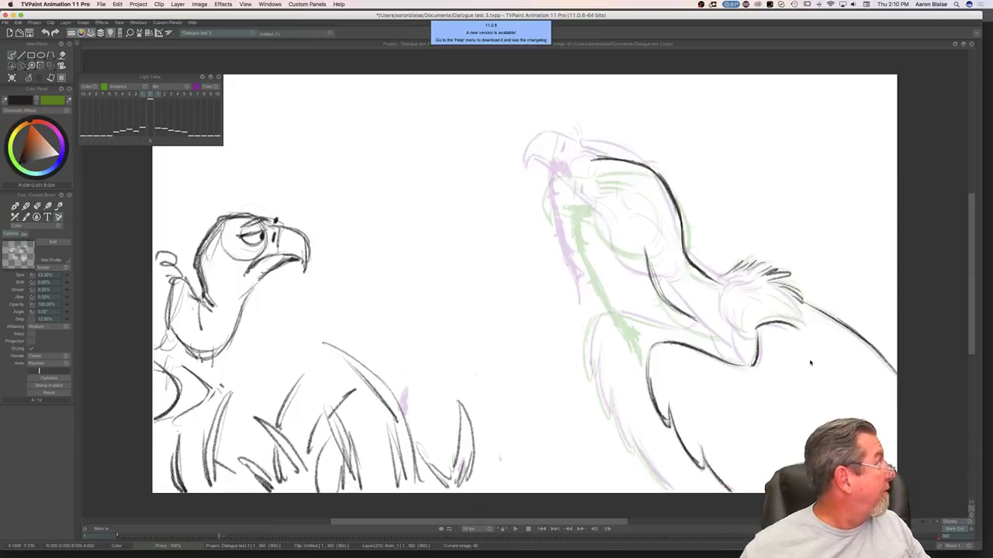
{"action": "key", "text": "Left"}
{"action": "key", "text": "Right"}
{"action": "key", "text": "Left"}
{"action": "key", "text": "Right"}
{"action": "mouse_move", "coordinate": [802, 328]}
{"action": "left_mouse_down"}
{"action": "mouse_move", "coordinate": [773, 300]}
{"action": "mouse_move", "coordinate": [803, 329]}
{"action": "left_mouse_up"}
{"action": "left_click_drag", "start_coordinate": [769, 297], "coordinate": [804, 327]}
{"action": "left_click_drag", "start_coordinate": [786, 296], "coordinate": [803, 316]}
{"action": "key", "text": "Left"}
{"action": "key", "text": "Right"}
Step: Draw the ruff's front curve and inner feather strokes, flipping to the previous drawing to check them
{"action": "mouse_move", "coordinate": [724, 300]}
{"action": "left_mouse_down"}
{"action": "mouse_move", "coordinate": [748, 336]}
{"action": "mouse_move", "coordinate": [747, 310]}
{"action": "mouse_move", "coordinate": [747, 335]}
{"action": "left_mouse_up"}
{"action": "left_click_drag", "start_coordinate": [743, 315], "coordinate": [749, 336]}
{"action": "key", "text": "Left"}
{"action": "key", "text": "Right"}
{"action": "mouse_move", "coordinate": [723, 301]}
{"action": "left_mouse_down"}
{"action": "mouse_move", "coordinate": [742, 278]}
{"action": "mouse_move", "coordinate": [760, 279]}
{"action": "left_mouse_up"}
{"action": "key", "text": "Left"}
{"action": "key", "text": "Right"}
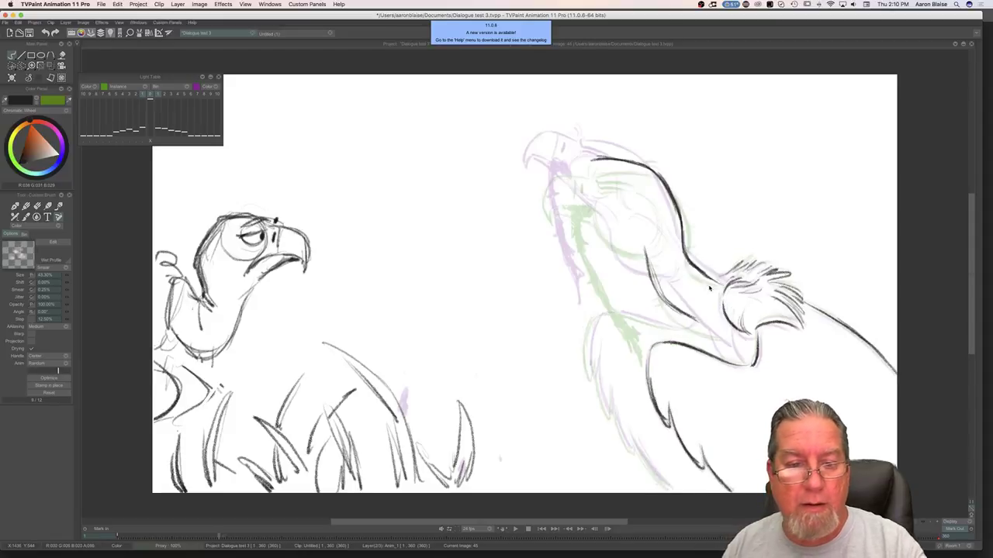
{"action": "key", "text": "Left"}
{"action": "key", "text": "Right"}
Step: Draw the top curve of the beak between the neighbouring drawings' beaks and flip frames to check its position
{"action": "mouse_move", "coordinate": [553, 158]}
{"action": "left_mouse_down"}
{"action": "mouse_move", "coordinate": [587, 164]}
{"action": "mouse_move", "coordinate": [544, 155]}
{"action": "mouse_move", "coordinate": [534, 195]}
{"action": "left_mouse_up"}
{"action": "key", "text": "Left"}
{"action": "key", "text": "Right"}
{"action": "key", "text": "Left"}
{"action": "key", "text": "Right"}
{"action": "key", "text": "Left"}
{"action": "key", "text": "Right"}
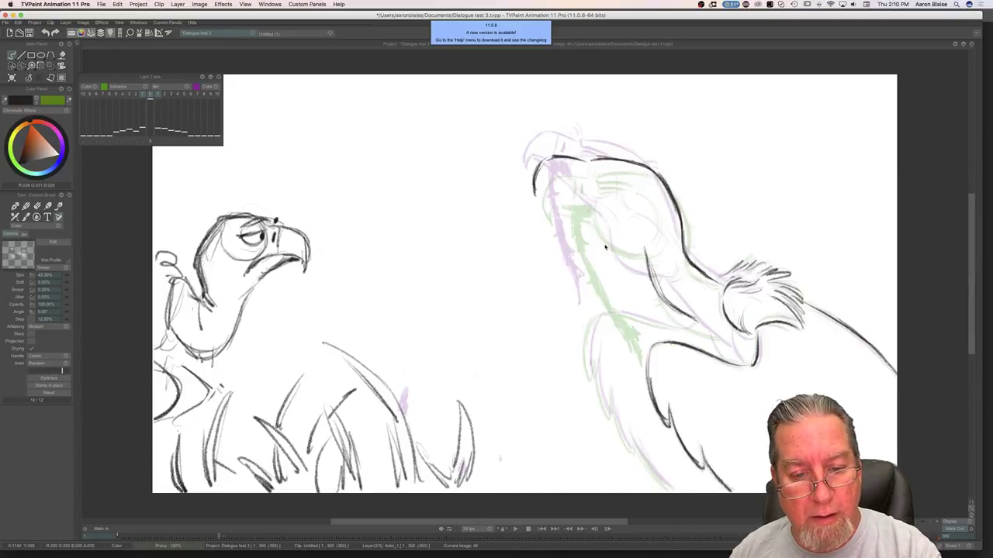
Step: Draw the rounded cheek outline and erase the throat line where it overlaps the cheek
{"action": "mouse_move", "coordinate": [598, 225]}
{"action": "left_mouse_down"}
{"action": "mouse_move", "coordinate": [617, 258]}
{"action": "mouse_move", "coordinate": [657, 265]}
{"action": "left_mouse_up"}
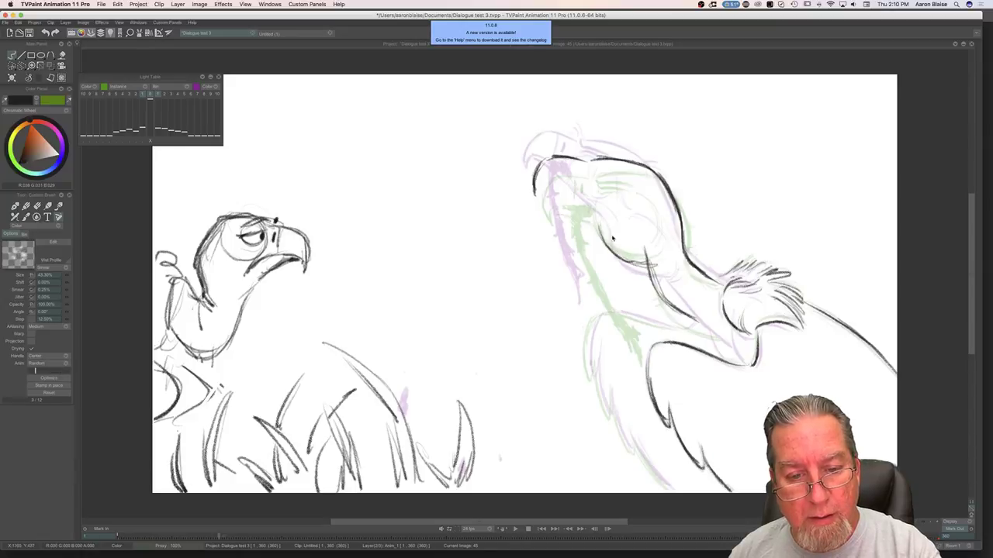
{"action": "mouse_move", "coordinate": [602, 220]}
{"action": "left_mouse_down"}
{"action": "mouse_move", "coordinate": [661, 231]}
{"action": "mouse_move", "coordinate": [641, 265]}
{"action": "mouse_move", "coordinate": [664, 262]}
{"action": "left_mouse_up"}
{"action": "key", "text": "e"}
{"action": "key", "text": "Left"}
{"action": "key", "text": "Right"}
{"action": "key", "text": "e"}
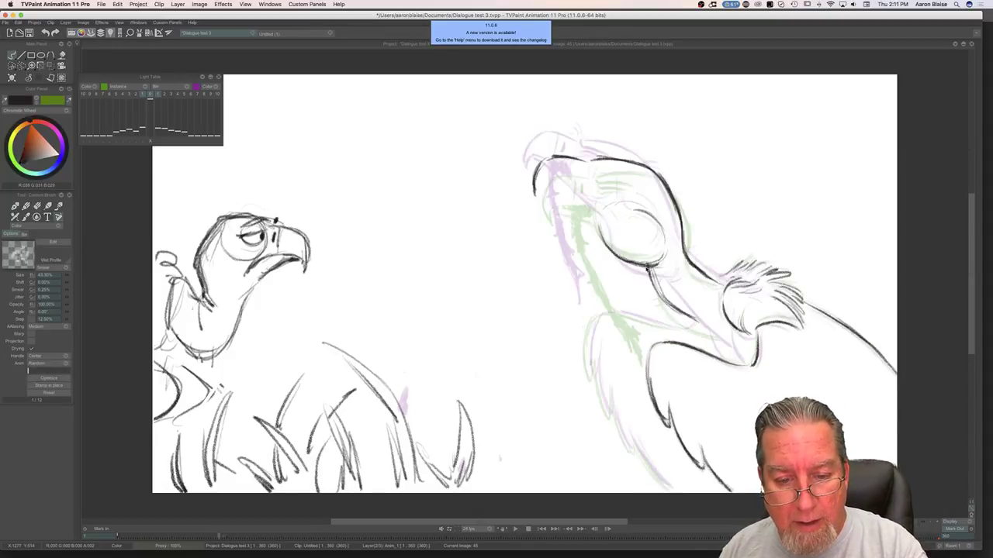
Step: Thicken the throat line from the cheek down the neck while comparing it with the neighbouring drawings
{"action": "key", "text": "Right"}
{"action": "key", "text": "Left"}
{"action": "key", "text": "Right"}
{"action": "key", "text": "Left"}
{"action": "key", "text": "Right"}
{"action": "key", "text": "Left"}
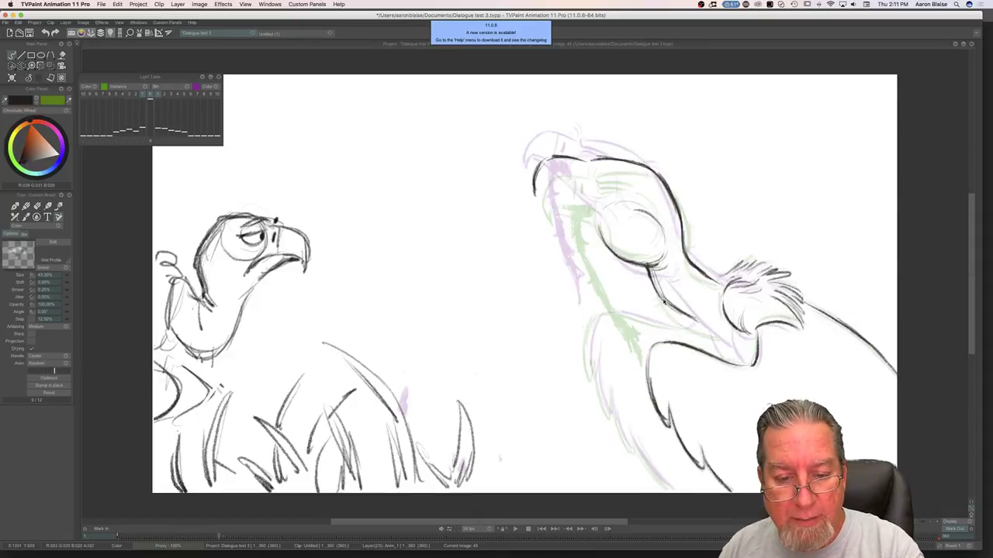
{"action": "key", "text": "Right"}
{"action": "key", "text": "Left"}
{"action": "key", "text": "Right"}
{"action": "key", "text": "Left"}
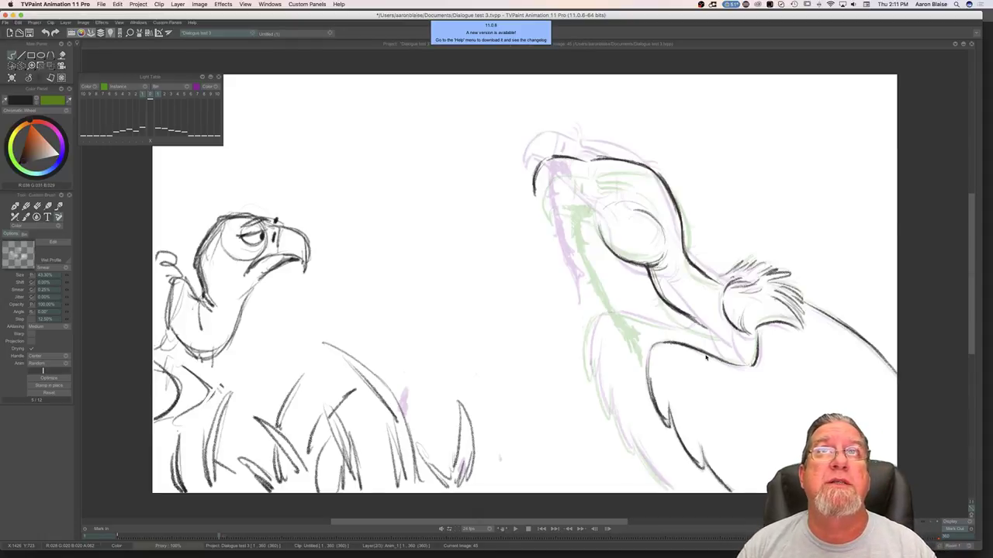
Step: Draw the dark brow strokes behind the beak, comparing them with the previous drawing
{"action": "key", "text": "Left"}
{"action": "key", "text": "Right"}
{"action": "key", "text": "Left"}
{"action": "key", "text": "Right"}
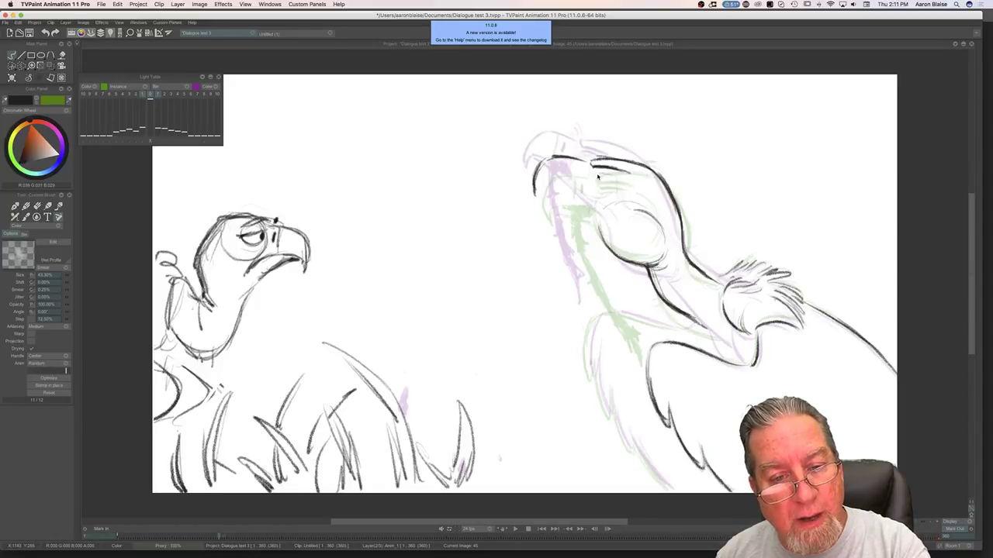
{"action": "left_click_drag", "start_coordinate": [597, 175], "coordinate": [615, 176]}
{"action": "key", "text": "Left"}
{"action": "key", "text": "Right"}
{"action": "key", "text": "Left"}
{"action": "key", "text": "Right"}
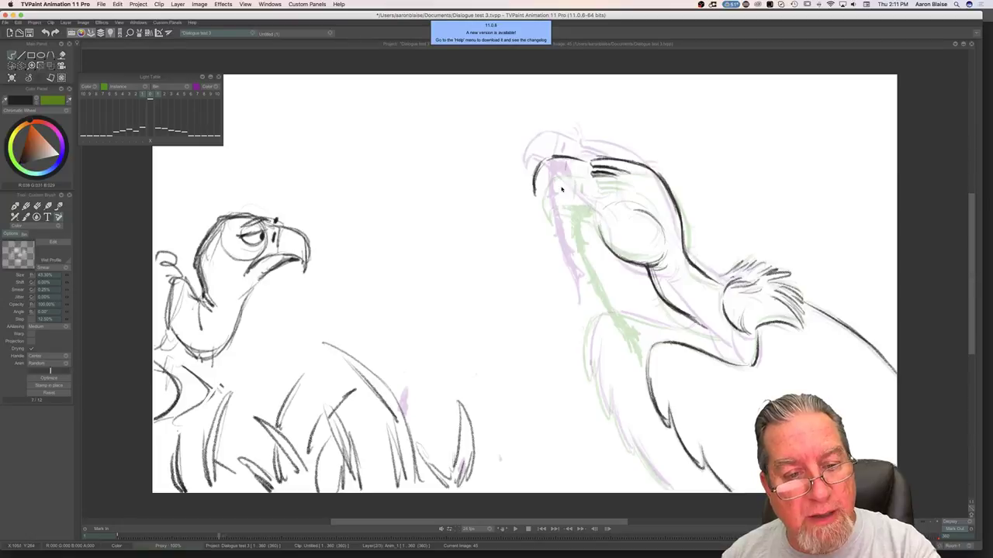
Step: Add the dividing line and dark nostril mark at the base of the beak, matching the previous drawing
{"action": "left_click_drag", "start_coordinate": [566, 171], "coordinate": [566, 190]}
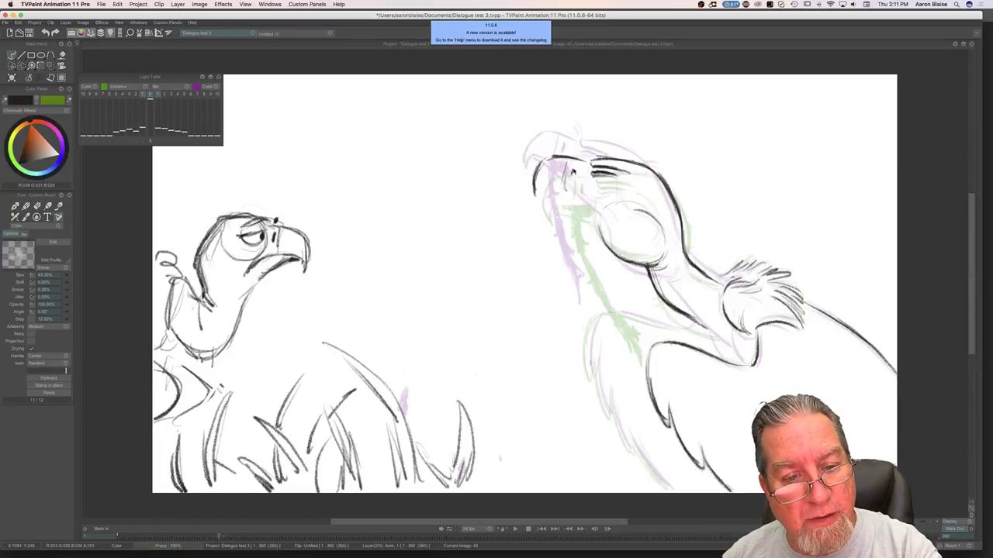
{"action": "key", "text": "Left"}
{"action": "key", "text": "Right"}
{"action": "key", "text": "Left"}
{"action": "key", "text": "Right"}
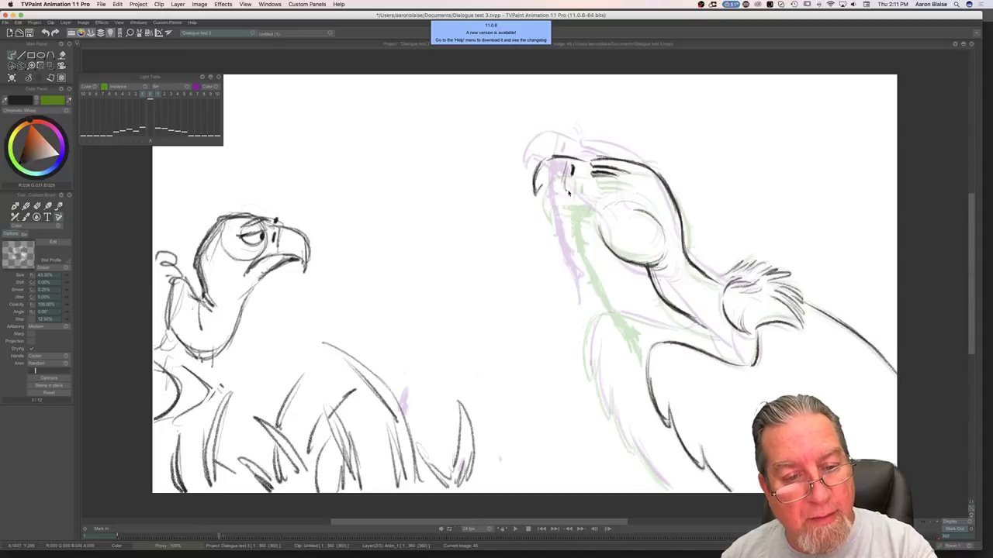
{"action": "key", "text": "Left"}
{"action": "key", "text": "Right"}
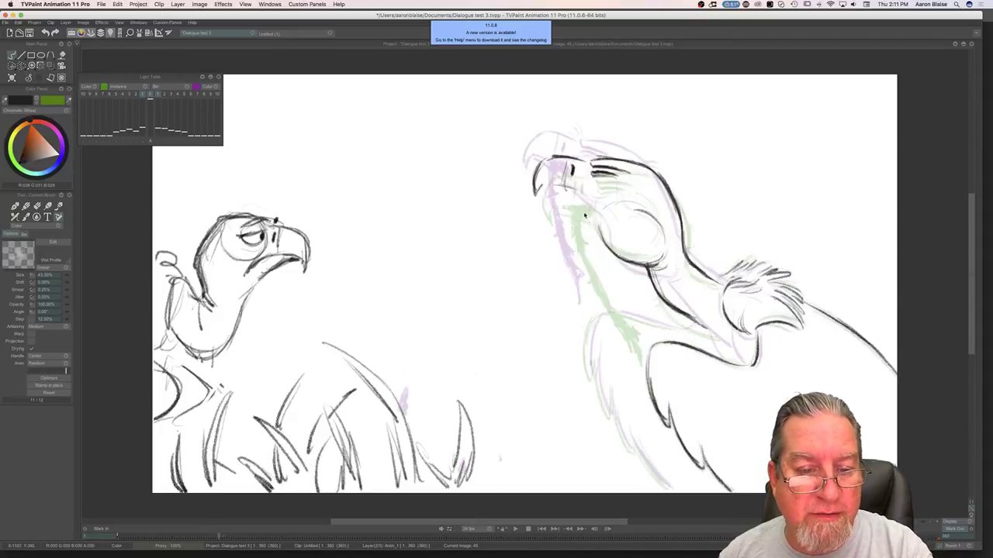
Step: Draw the lower jaw line from the beak to the cheek and mark the corner of the mouth
{"action": "left_click_drag", "start_coordinate": [552, 197], "coordinate": [598, 222]}
{"action": "key", "text": "Left"}
{"action": "key", "text": "Right"}
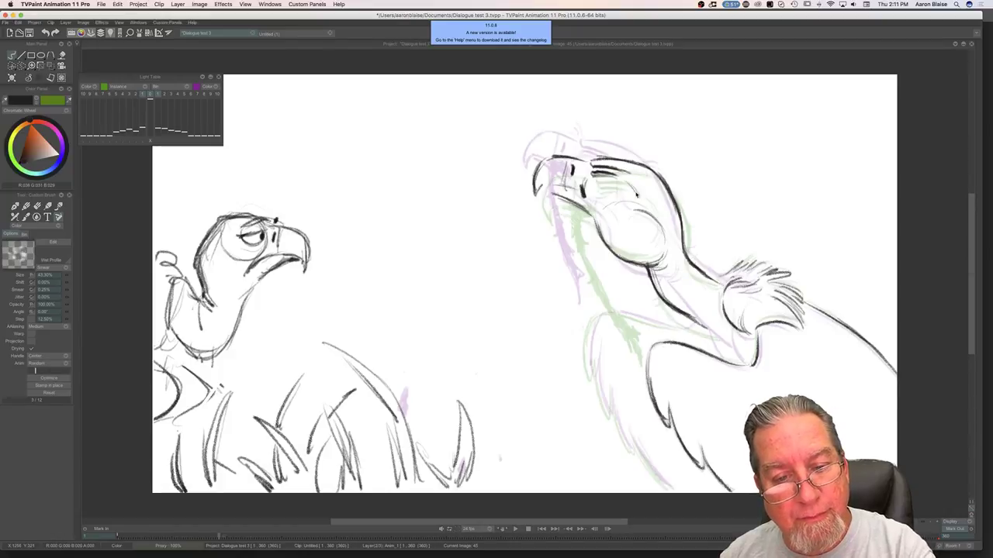
{"action": "key", "text": "Left"}
{"action": "key", "text": "Right"}
{"action": "key", "text": "Left"}
{"action": "key", "text": "Right"}
Step: Fill the mouth with dark liquid and draw its stream slanting from the beak down to the far wing
{"action": "mouse_move", "coordinate": [583, 186]}
{"action": "left_mouse_down"}
{"action": "mouse_move", "coordinate": [566, 203]}
{"action": "mouse_move", "coordinate": [569, 242]}
{"action": "mouse_move", "coordinate": [624, 338]}
{"action": "mouse_move", "coordinate": [568, 219]}
{"action": "mouse_move", "coordinate": [597, 300]}
{"action": "left_mouse_up"}
{"action": "key", "text": "Left"}
{"action": "key", "text": "Right"}
{"action": "key", "text": "Left"}
{"action": "key", "text": "Right"}
{"action": "key", "text": "Left"}
{"action": "key", "text": "Right"}
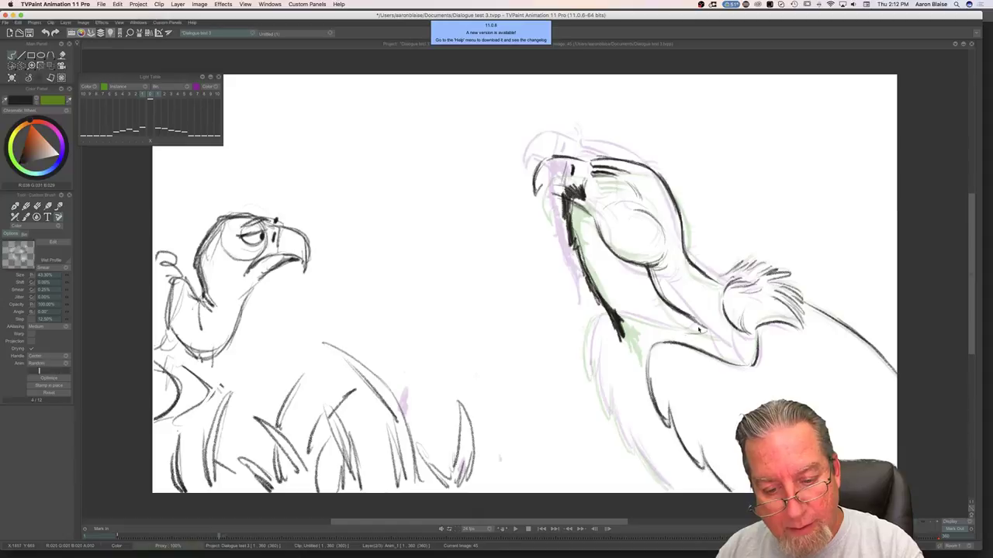
{"action": "key", "text": "Left"}
{"action": "key", "text": "Right"}
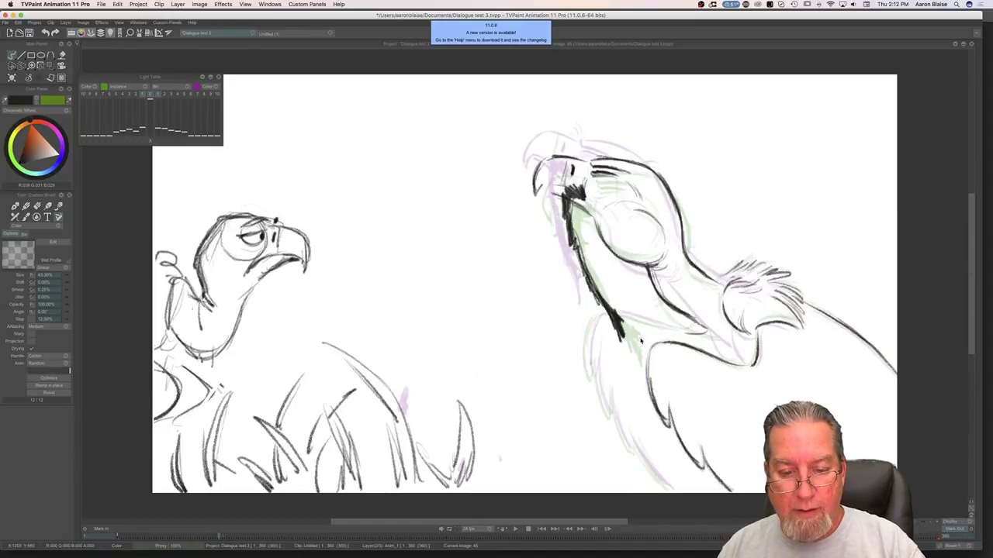
Step: Draw the far wing's top edge and feathered outline down to the canvas bottom, comparing it with the previous drawing
{"action": "key", "text": "e"}
{"action": "key", "text": "Left"}
{"action": "key", "text": "Right"}
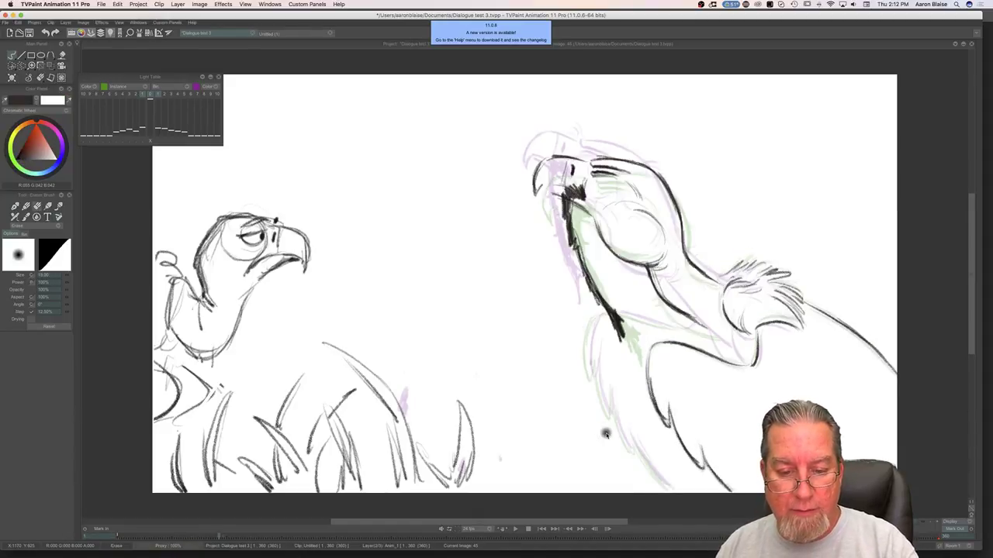
{"action": "key", "text": "b"}
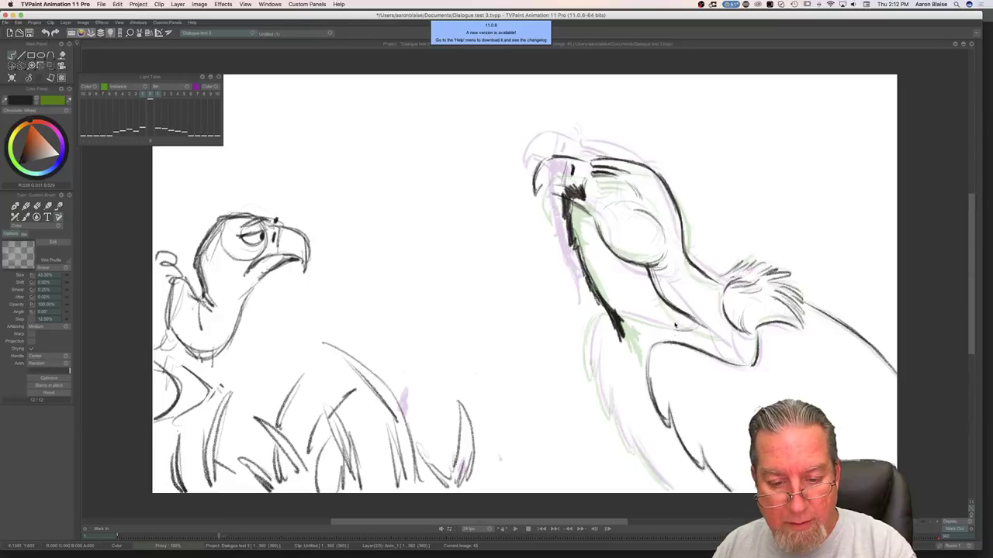
{"action": "key", "text": "Right"}
{"action": "key", "text": "Right"}
{"action": "mouse_move", "coordinate": [588, 341]}
{"action": "left_mouse_down"}
{"action": "mouse_move", "coordinate": [593, 378]}
{"action": "mouse_move", "coordinate": [628, 450]}
{"action": "mouse_move", "coordinate": [632, 440]}
{"action": "mouse_move", "coordinate": [673, 490]}
{"action": "left_mouse_up"}
{"action": "key", "text": "Left"}
{"action": "key", "text": "Right"}
{"action": "key", "text": "Left"}
{"action": "key", "text": "Right"}
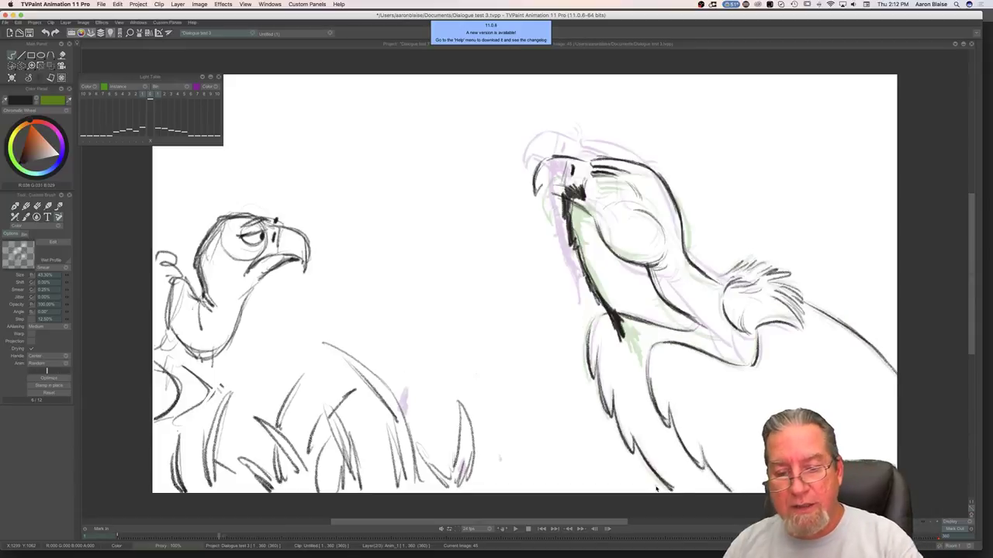
Step: On frame 43, draw the ruff's lower front curve down to the near wing and extend the chest line to meet it
{"action": "key", "text": "Left"}
{"action": "key", "text": "Tab"}
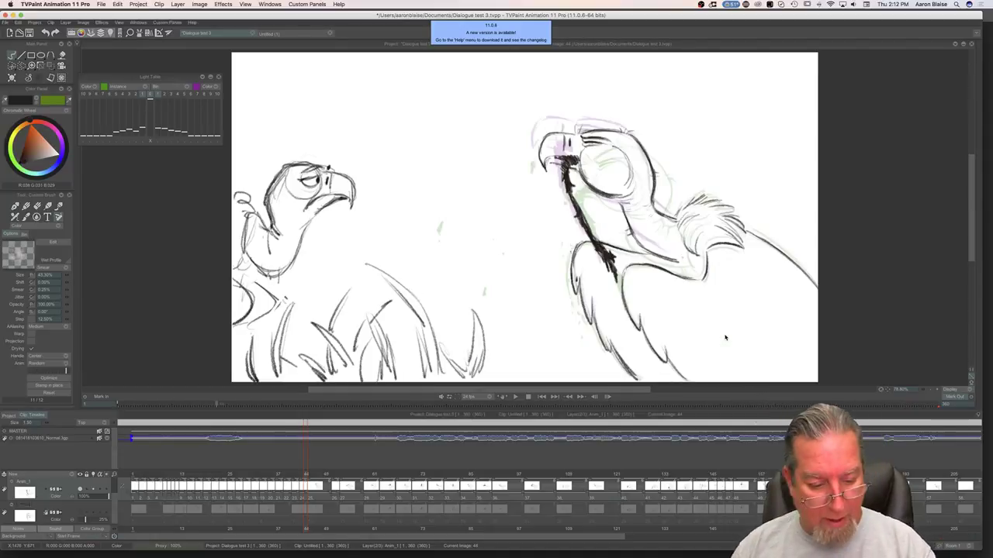
{"action": "left_click_drag", "start_coordinate": [305, 476], "coordinate": [302, 477]}
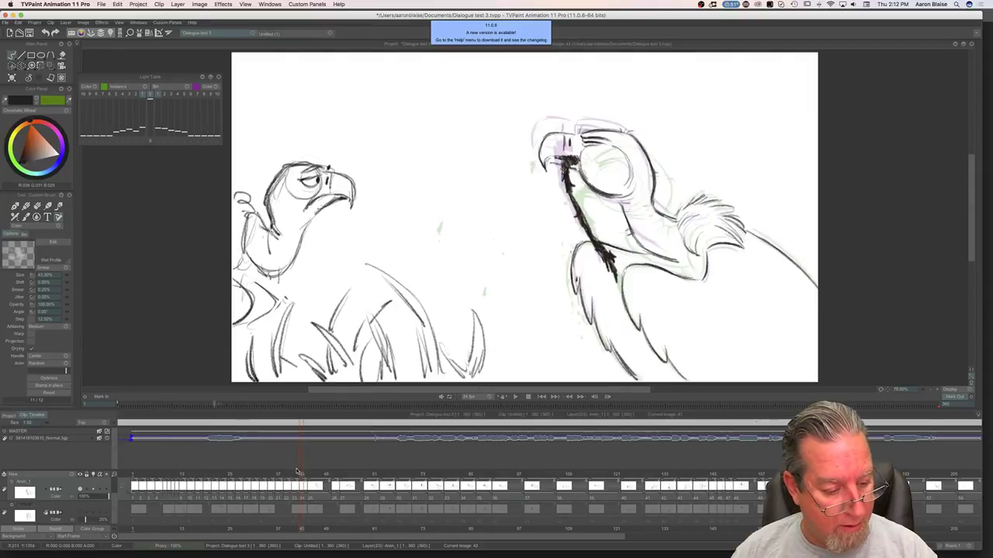
{"action": "key", "text": "Tab"}
{"action": "key", "text": "Left"}
{"action": "key", "text": "Right"}
{"action": "left_click_drag", "start_coordinate": [734, 331], "coordinate": [748, 362]}
{"action": "mouse_move", "coordinate": [734, 333]}
{"action": "left_mouse_down"}
{"action": "mouse_move", "coordinate": [749, 362]}
{"action": "mouse_move", "coordinate": [722, 342]}
{"action": "left_mouse_up"}
{"action": "left_click_drag", "start_coordinate": [721, 341], "coordinate": [728, 358]}
{"action": "left_click_drag", "start_coordinate": [674, 329], "coordinate": [685, 333]}
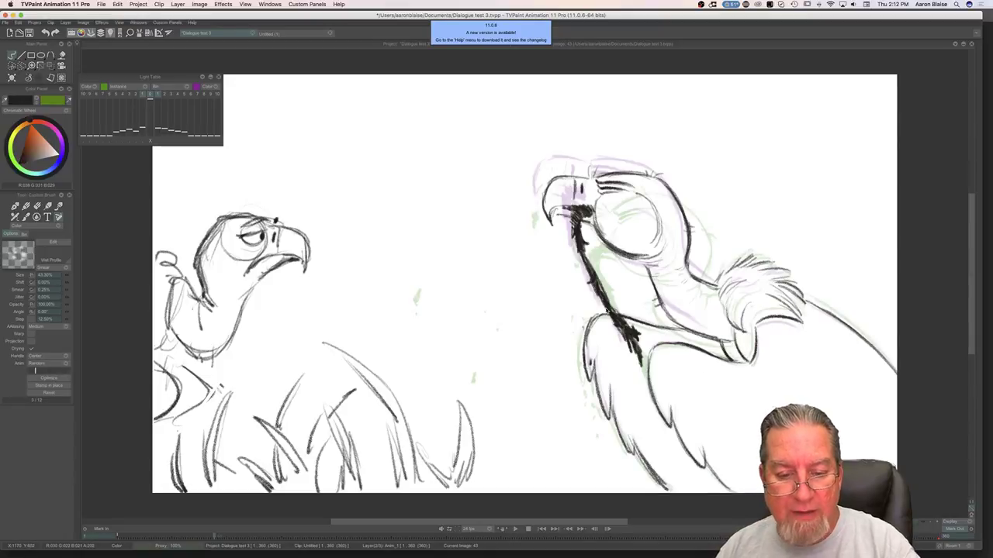
Step: On frame 45, extend the throat line down to the chest in front of the ruff and compare it with the previous drawing
{"action": "key", "text": "Tab"}
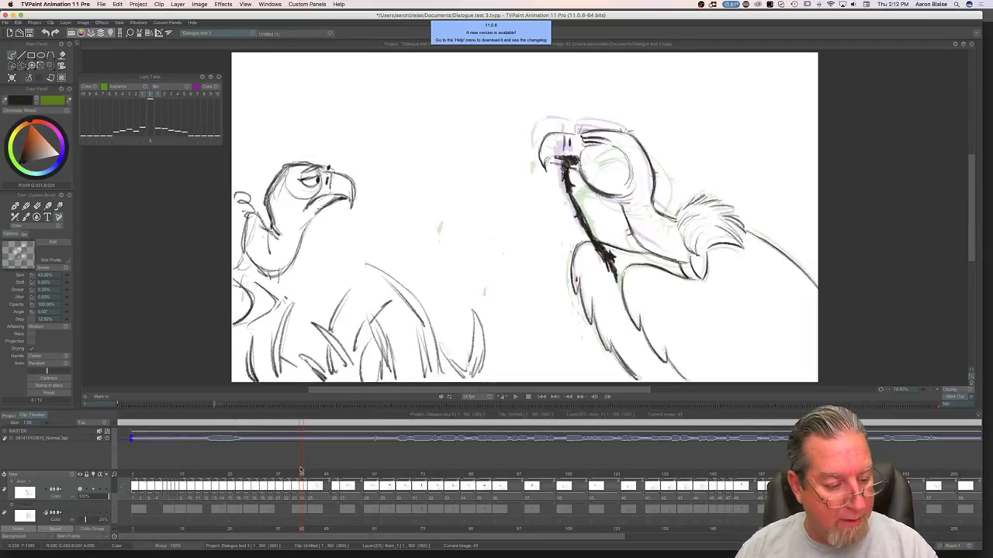
{"action": "mouse_move", "coordinate": [302, 475]}
{"action": "left_mouse_down"}
{"action": "mouse_move", "coordinate": [313, 475]}
{"action": "mouse_move", "coordinate": [235, 477]}
{"action": "mouse_move", "coordinate": [322, 483]}
{"action": "mouse_move", "coordinate": [331, 474]}
{"action": "mouse_move", "coordinate": [310, 487]}
{"action": "left_mouse_up"}
{"action": "key", "text": "Tab"}
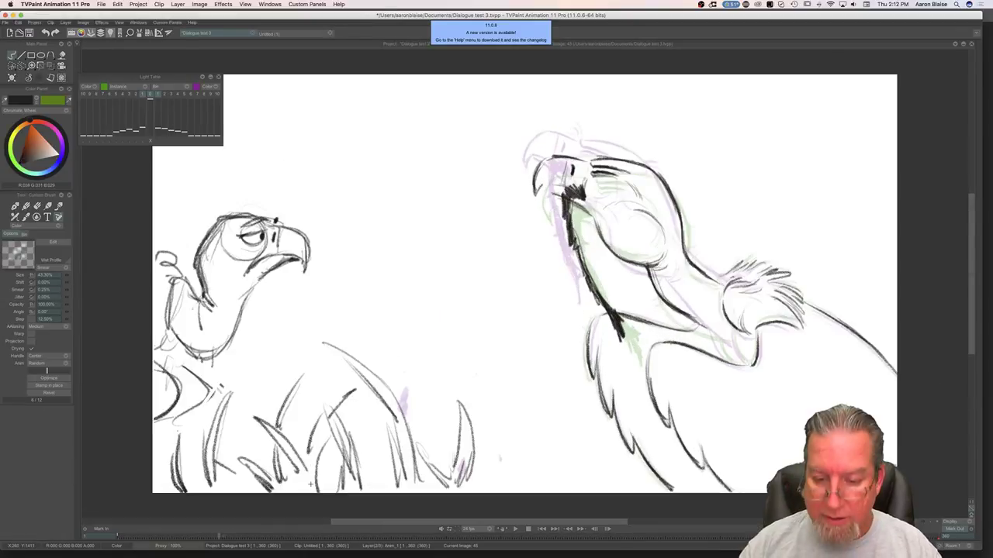
{"action": "key", "text": "Left"}
{"action": "key", "text": "Right"}
{"action": "left_click_drag", "start_coordinate": [684, 315], "coordinate": [727, 335]}
{"action": "key", "text": "Left"}
{"action": "key", "text": "Right"}
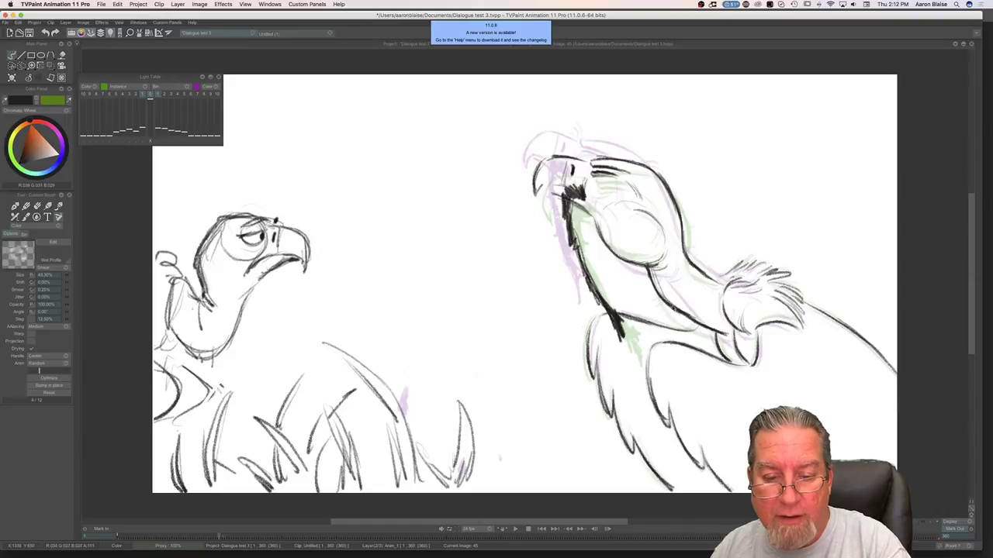
Step: Add small crease marks to the back of the neck and the throat, comparing them with the previous drawing
{"action": "key", "text": "Left"}
{"action": "key", "text": "Right"}
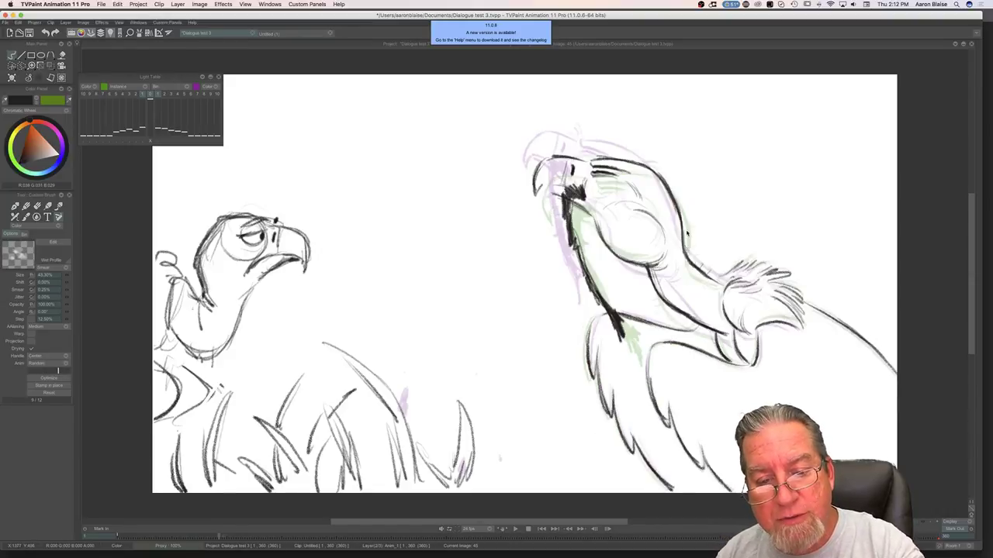
{"action": "key", "text": "Left"}
{"action": "key", "text": "Right"}
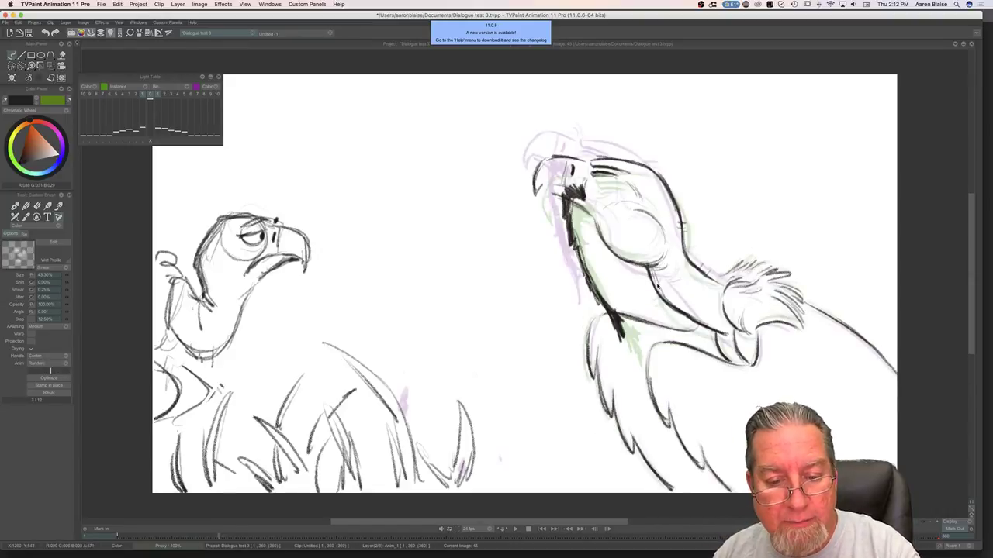
{"action": "key", "text": "Left"}
{"action": "key", "text": "Right"}
{"action": "key", "text": "Left"}
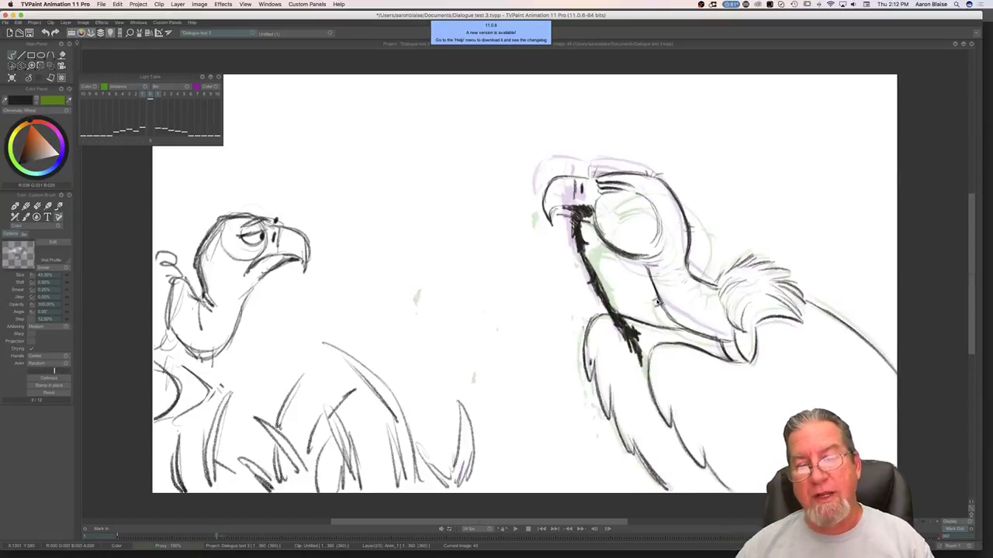
{"action": "key", "text": "Right"}
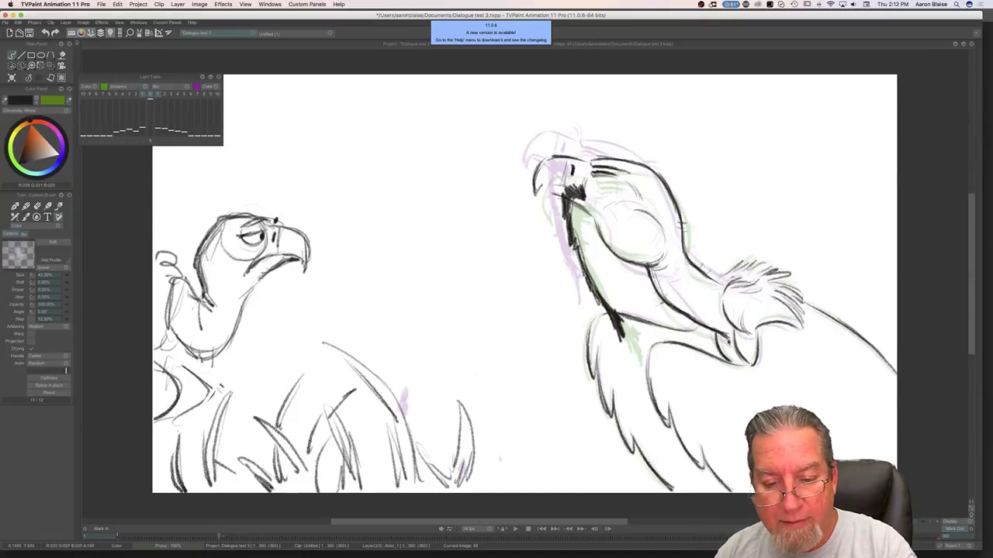
{"action": "key", "text": "Left"}
{"action": "key", "text": "Right"}
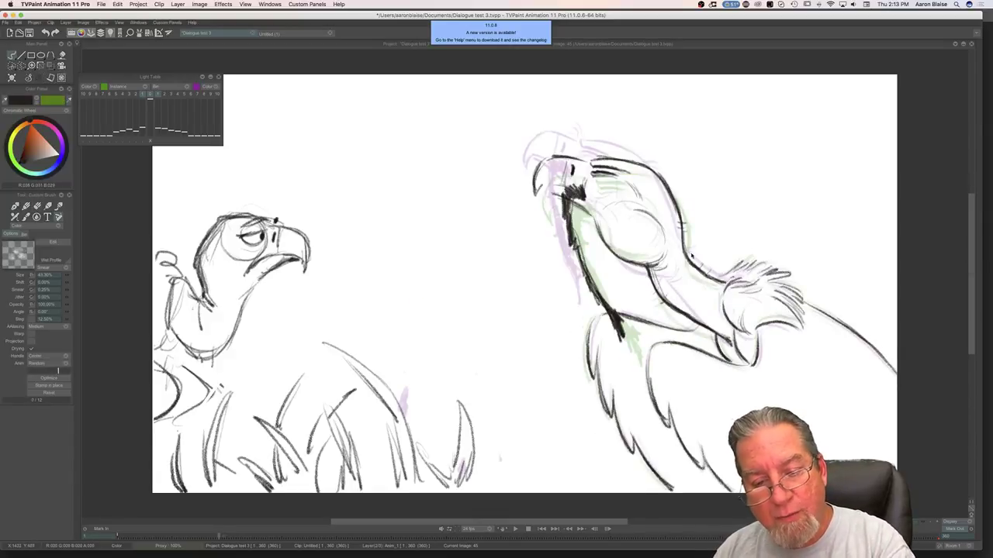
{"action": "key", "text": "Left"}
{"action": "key", "text": "Right"}
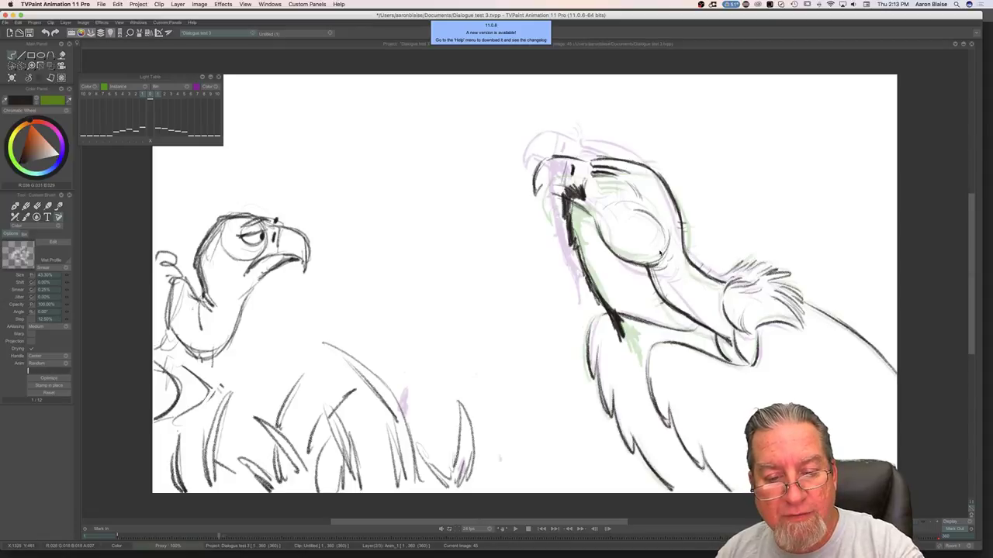
{"action": "key", "text": "Left"}
{"action": "key", "text": "Right"}
{"action": "key", "text": "Left"}
{"action": "key", "text": "Right"}
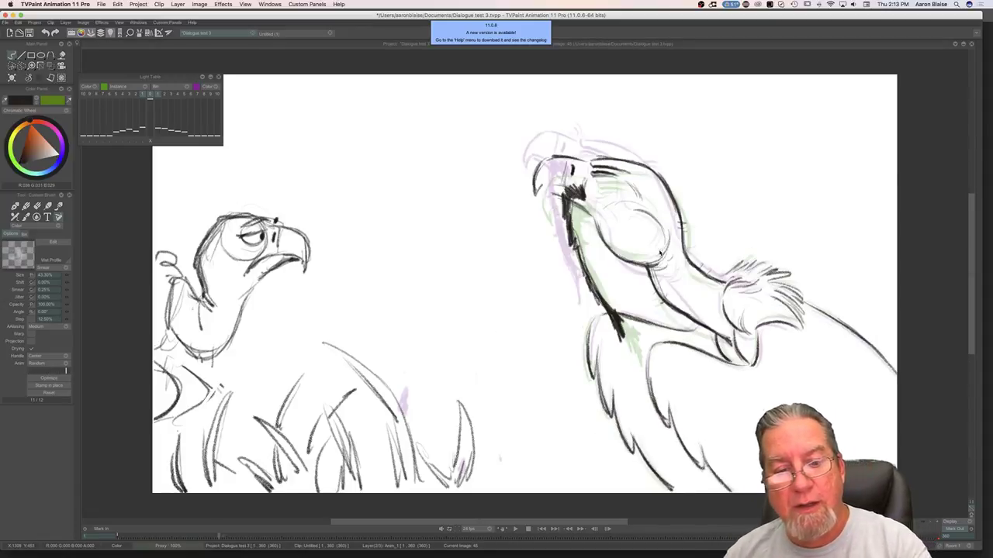
Step: Erase the top of the cheek circle and redraw it with a light curve below the eye, checking against the previous drawing
{"action": "key", "text": "e"}
{"action": "mouse_move", "coordinate": [642, 214]}
{"action": "left_mouse_down"}
{"action": "mouse_move", "coordinate": [605, 199]}
{"action": "mouse_move", "coordinate": [601, 207]}
{"action": "left_mouse_up"}
{"action": "key", "text": "Left"}
{"action": "key", "text": "Right"}
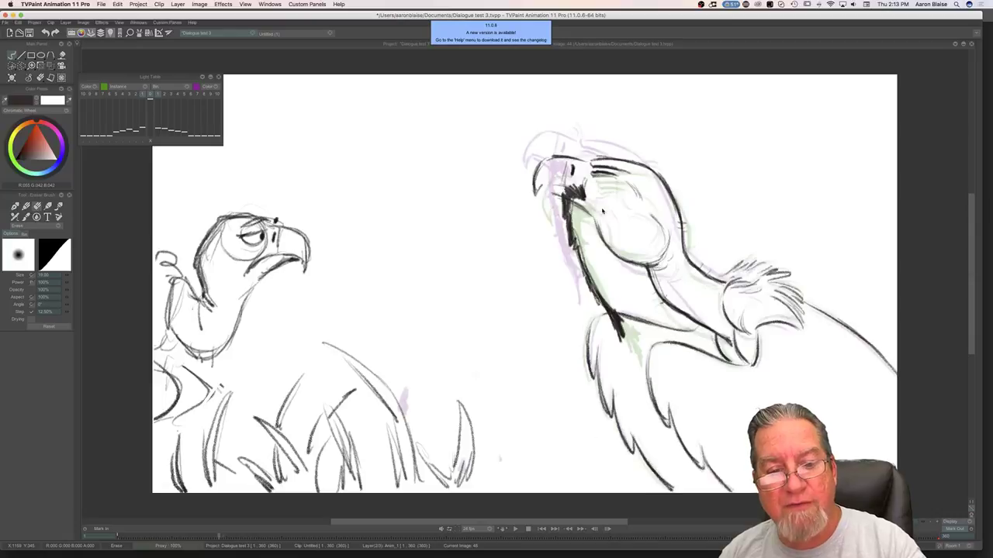
{"action": "key", "text": "b"}
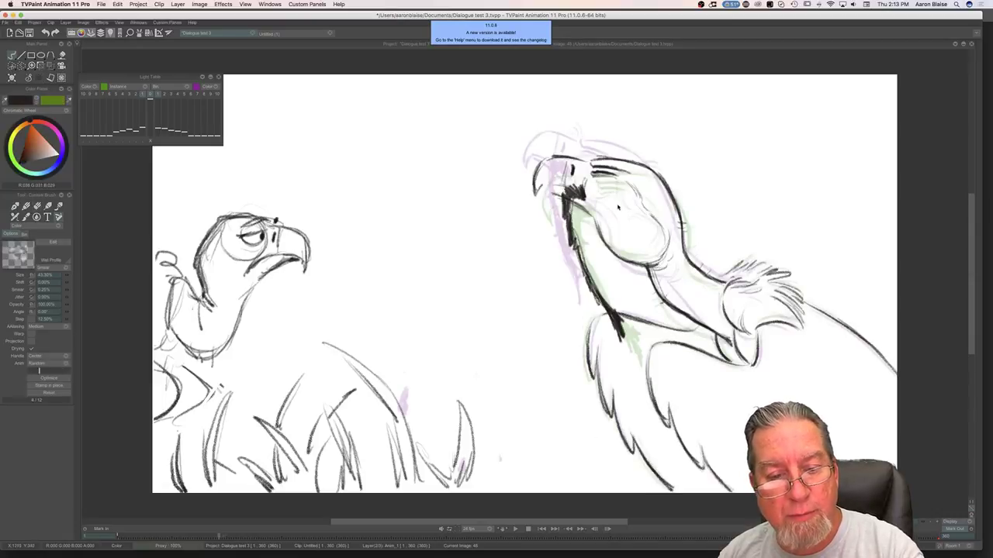
{"action": "key", "text": "Left"}
{"action": "key", "text": "Left"}
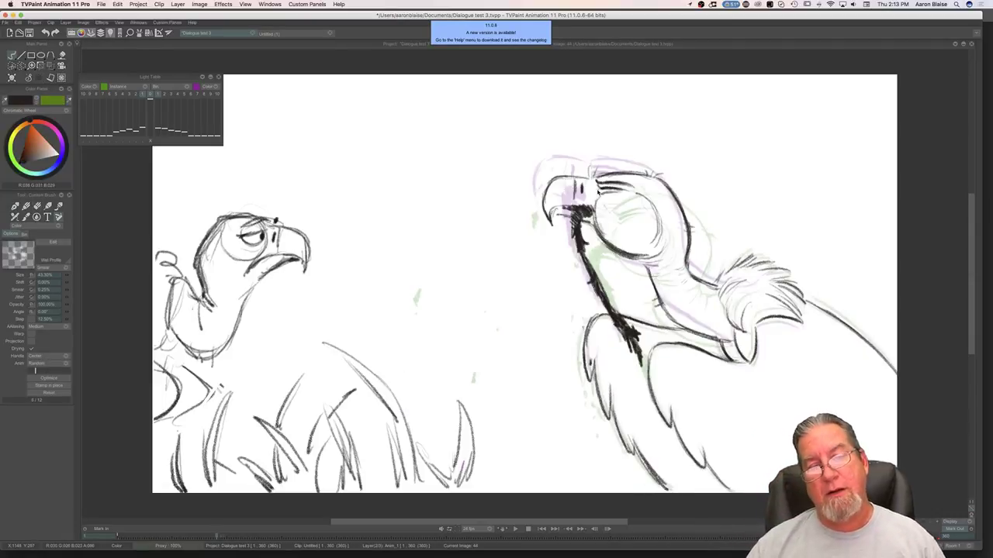
{"action": "key", "text": "Right"}
{"action": "key", "text": "Left"}
{"action": "key", "text": "Right"}
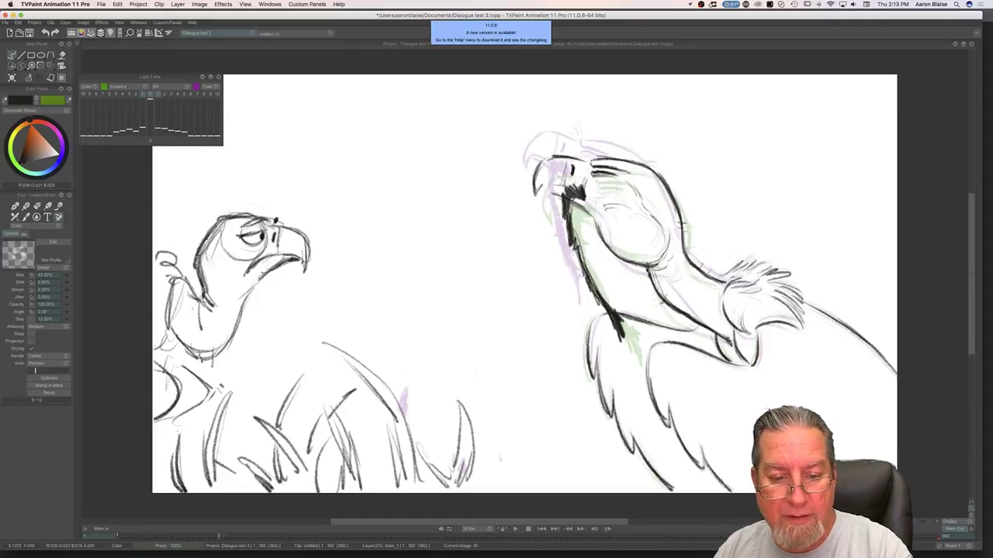
Step: Scrub through the frames and play back the clip to check the right vulture's motion
{"action": "key", "text": "Tab"}
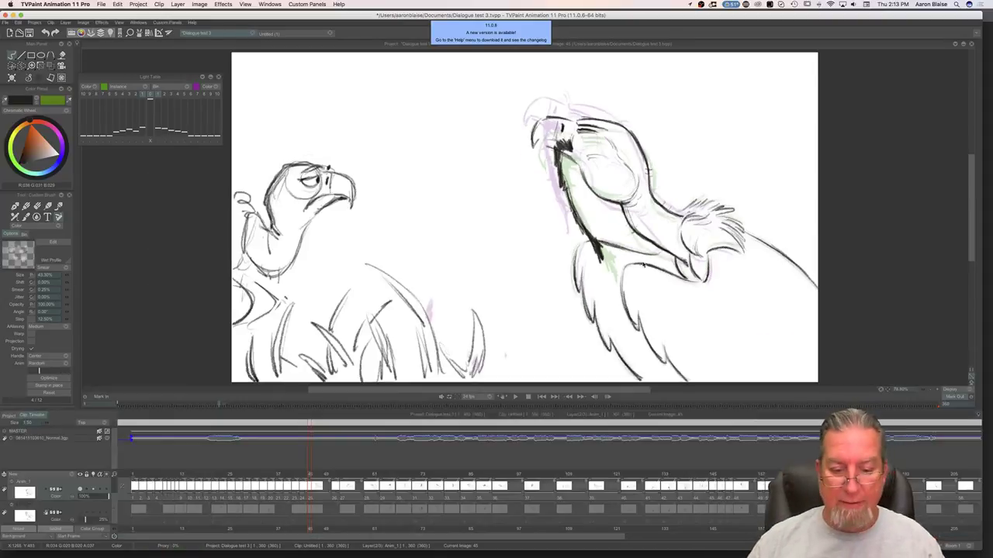
{"action": "mouse_move", "coordinate": [309, 474]}
{"action": "left_mouse_down"}
{"action": "mouse_move", "coordinate": [243, 480]}
{"action": "mouse_move", "coordinate": [396, 482]}
{"action": "mouse_move", "coordinate": [280, 484]}
{"action": "left_mouse_up"}
{"action": "left_click", "coordinate": [258, 476]}
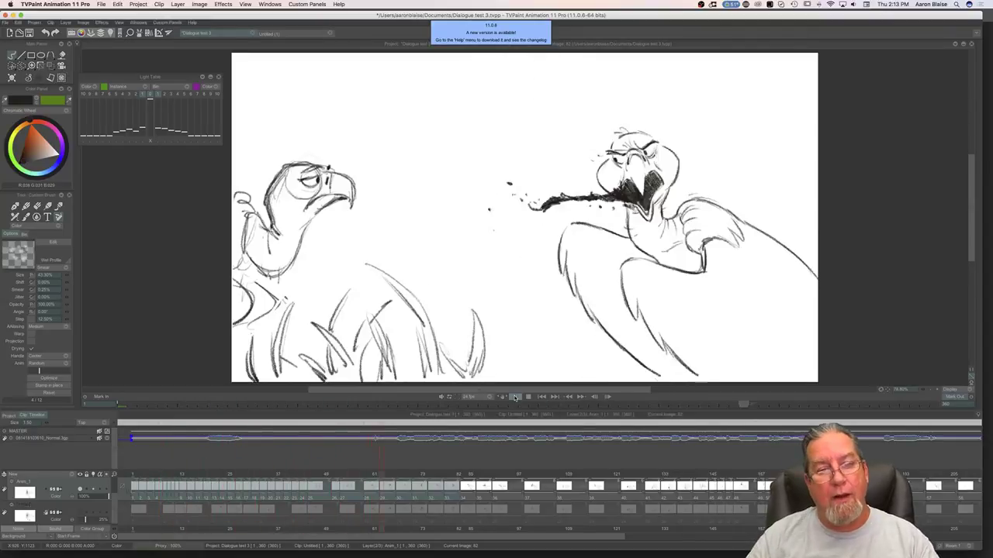
{"action": "left_click", "coordinate": [515, 397]}
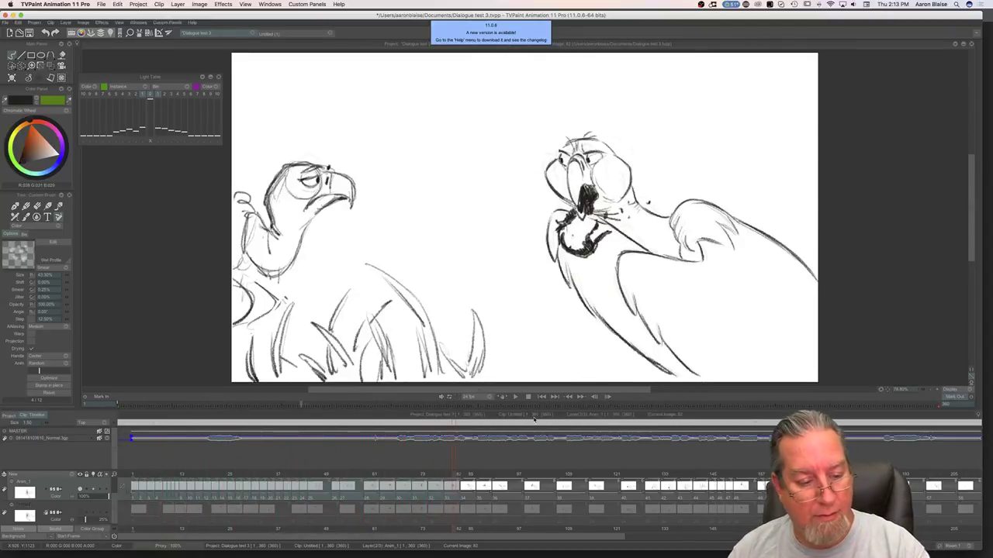
Step: Go to frame 47 and clear its drawing for a new inbetween of the right vulture
{"action": "left_click", "coordinate": [314, 476]}
{"action": "left_click_drag", "start_coordinate": [314, 475], "coordinate": [317, 476]}
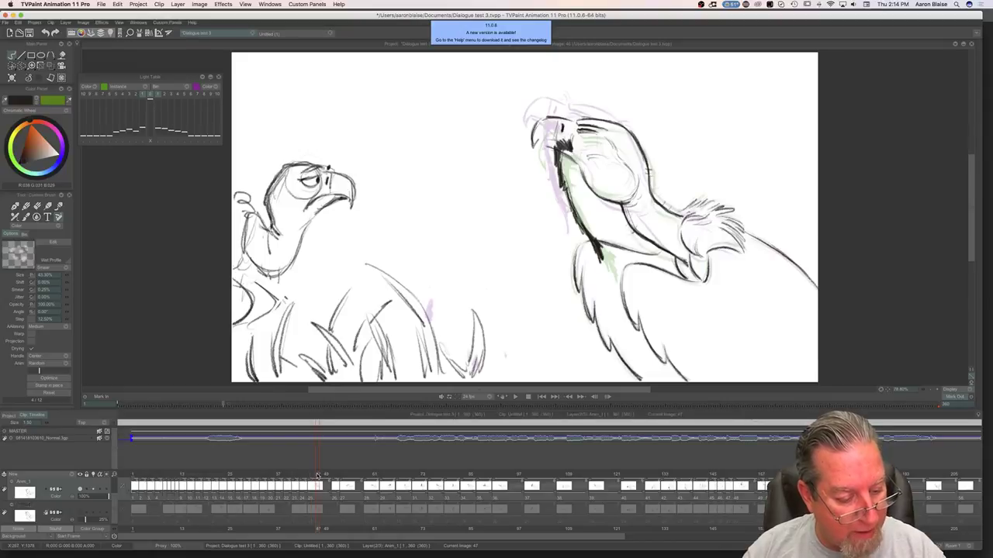
{"action": "left_click", "coordinate": [12, 78]}
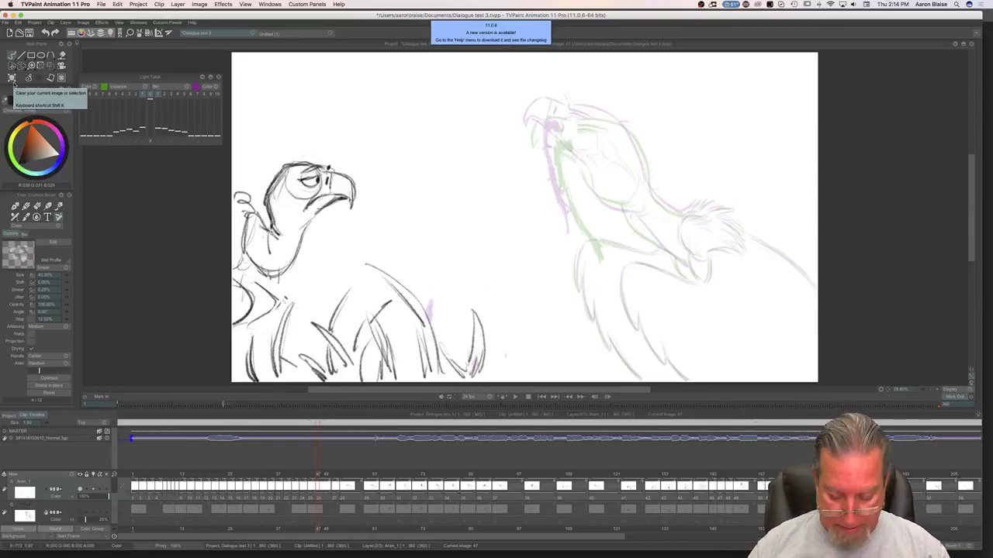
{"action": "key", "text": "Tab"}
{"action": "key", "text": "Left"}
{"action": "key", "text": "Right"}
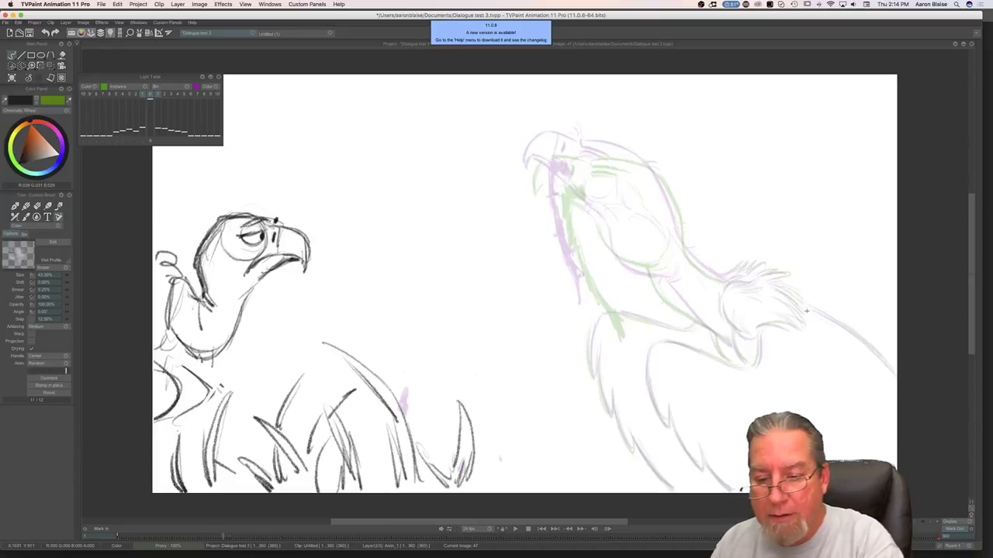
Step: Draw the back line from the ruff to the canvas edge and the ruff's upper feathers
{"action": "left_click_drag", "start_coordinate": [803, 304], "coordinate": [877, 357]}
{"action": "left_click_drag", "start_coordinate": [839, 321], "coordinate": [897, 374]}
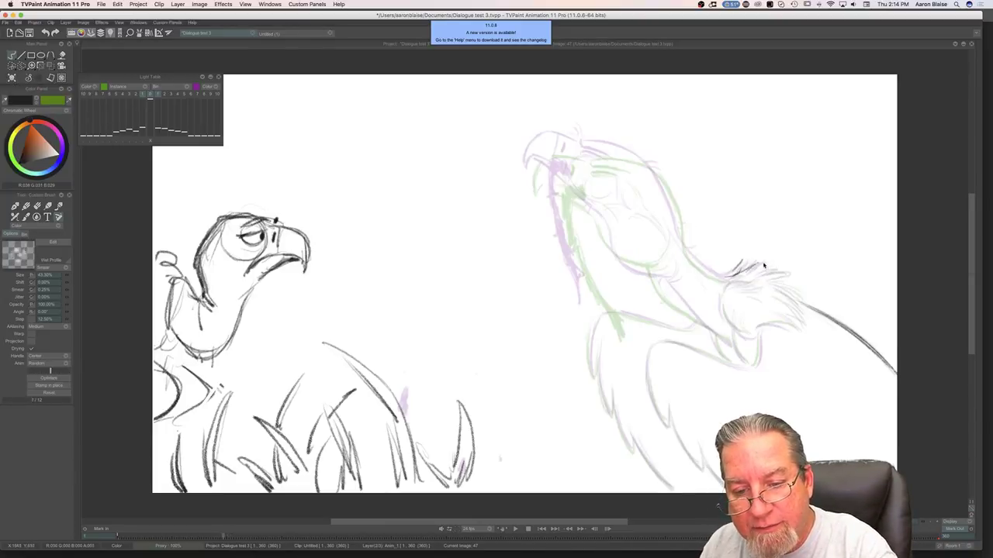
{"action": "mouse_move", "coordinate": [760, 272]}
{"action": "left_mouse_down"}
{"action": "mouse_move", "coordinate": [793, 279]}
{"action": "mouse_move", "coordinate": [804, 310]}
{"action": "left_mouse_up"}
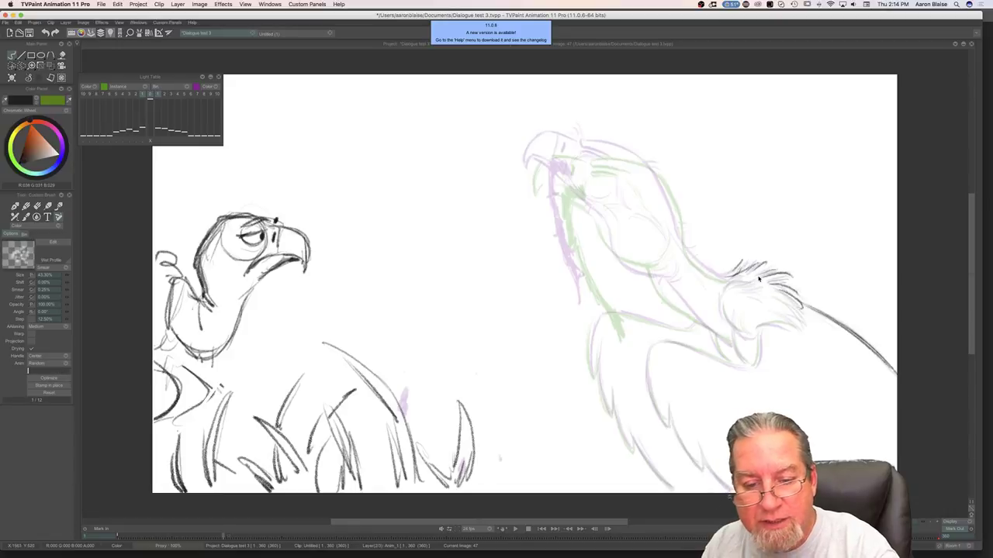
Step: Draw the curve below the ruff and the near wing's feathered outline down to the canvas bottom
{"action": "mouse_move", "coordinate": [760, 336]}
{"action": "left_mouse_down"}
{"action": "mouse_move", "coordinate": [753, 370]}
{"action": "mouse_move", "coordinate": [718, 373]}
{"action": "mouse_move", "coordinate": [732, 364]}
{"action": "mouse_move", "coordinate": [656, 346]}
{"action": "mouse_move", "coordinate": [648, 374]}
{"action": "mouse_move", "coordinate": [701, 467]}
{"action": "left_mouse_up"}
{"action": "key", "text": "Left"}
{"action": "key", "text": "Right"}
{"action": "key", "text": "Left"}
{"action": "key", "text": "Right"}
Step: Draw the short chest line in front of the ruff, comparing it with the previous drawing
{"action": "left_click_drag", "start_coordinate": [733, 335], "coordinate": [733, 365]}
{"action": "key", "text": "Left"}
{"action": "key", "text": "Right"}
{"action": "left_click_drag", "start_coordinate": [726, 277], "coordinate": [742, 263]}
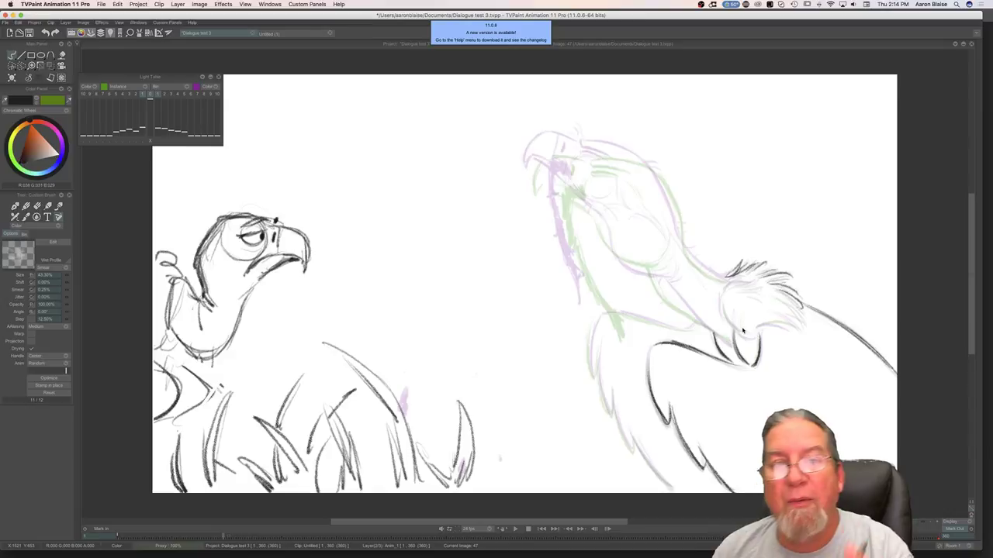
{"action": "key", "text": "Left"}
{"action": "key", "text": "Right"}
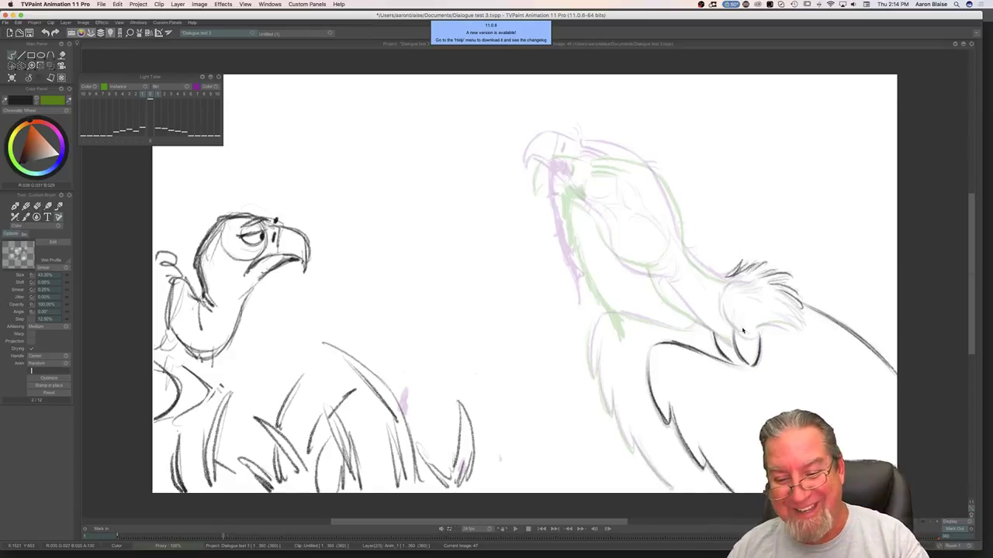
{"action": "key", "text": "Left"}
{"action": "key", "text": "Right"}
Step: Draw the ruff's lower feathers, rounded front edge and inner feather strokes, comparing them with the previous drawing
{"action": "left_click_drag", "start_coordinate": [772, 326], "coordinate": [804, 327]}
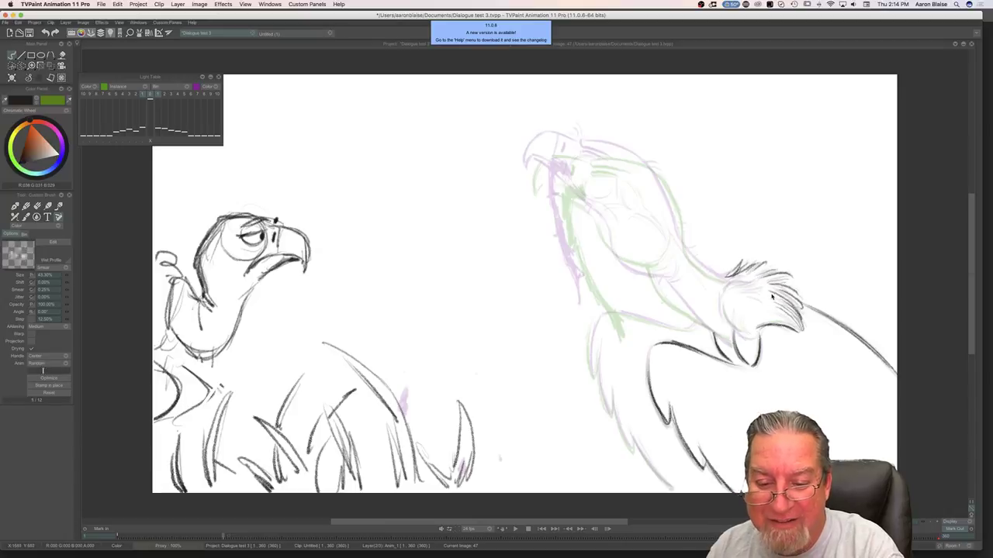
{"action": "left_click_drag", "start_coordinate": [722, 303], "coordinate": [752, 338]}
{"action": "key", "text": "Left"}
{"action": "key", "text": "Right"}
{"action": "left_click_drag", "start_coordinate": [729, 294], "coordinate": [759, 286]}
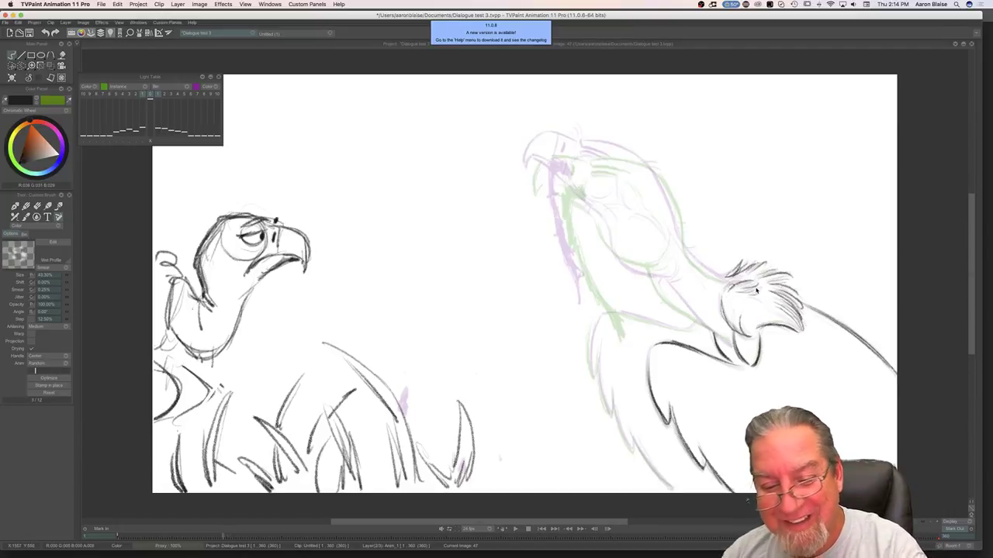
{"action": "key", "text": "Left"}
{"action": "key", "text": "Right"}
{"action": "key", "text": "Left"}
{"action": "key", "text": "Right"}
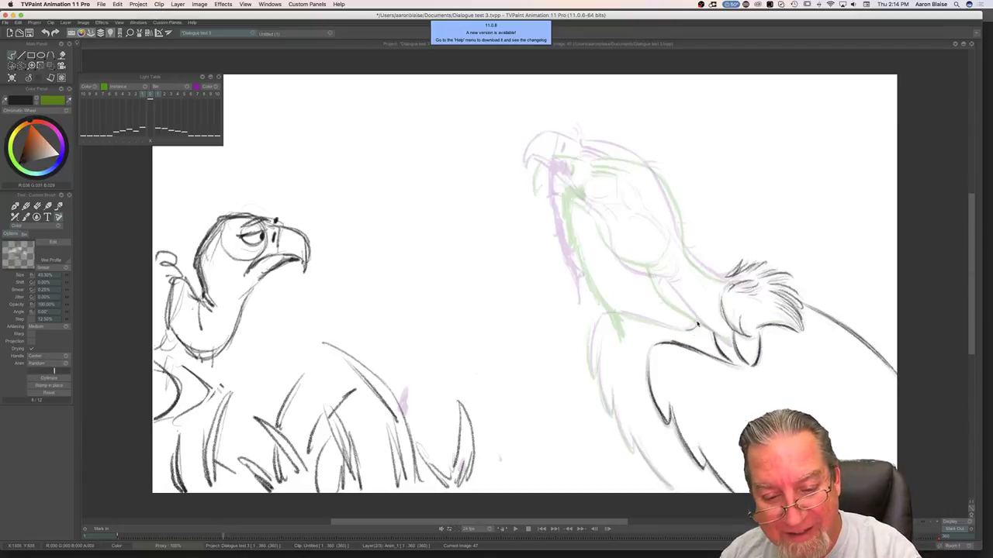
Step: Draw the far wing's top edge and feathered outline down to the canvas bottom, checking against the previous drawing
{"action": "mouse_move", "coordinate": [680, 334]}
{"action": "left_mouse_down"}
{"action": "mouse_move", "coordinate": [601, 314]}
{"action": "mouse_move", "coordinate": [612, 315]}
{"action": "mouse_move", "coordinate": [598, 315]}
{"action": "mouse_move", "coordinate": [593, 377]}
{"action": "mouse_move", "coordinate": [598, 348]}
{"action": "mouse_move", "coordinate": [612, 419]}
{"action": "mouse_move", "coordinate": [671, 490]}
{"action": "left_mouse_up"}
{"action": "key", "text": "Left"}
{"action": "key", "text": "Right"}
{"action": "key", "text": "Left"}
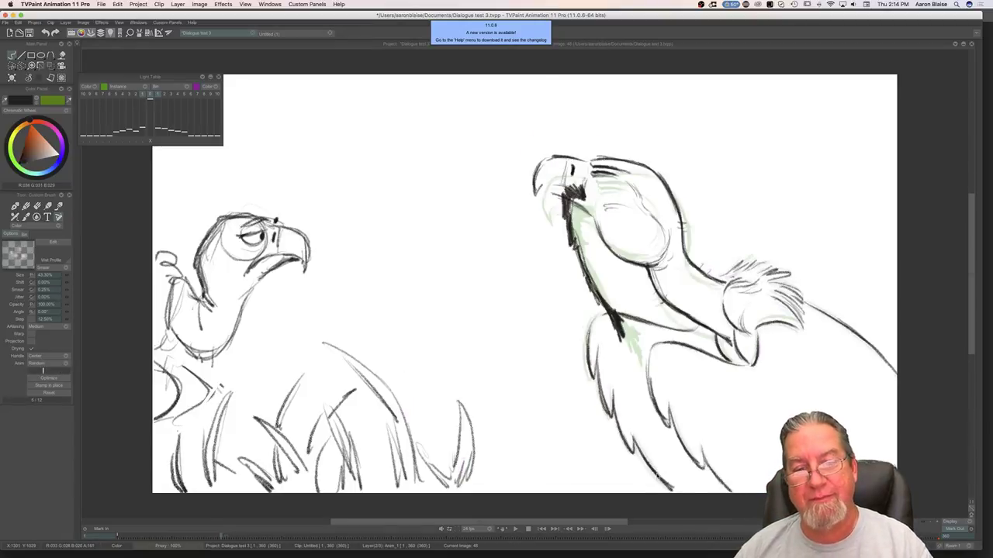
{"action": "key", "text": "Right"}
Step: Draw the top of the head and continue the line down the back of the neck to the ruff
{"action": "left_click_drag", "start_coordinate": [593, 148], "coordinate": [653, 172]}
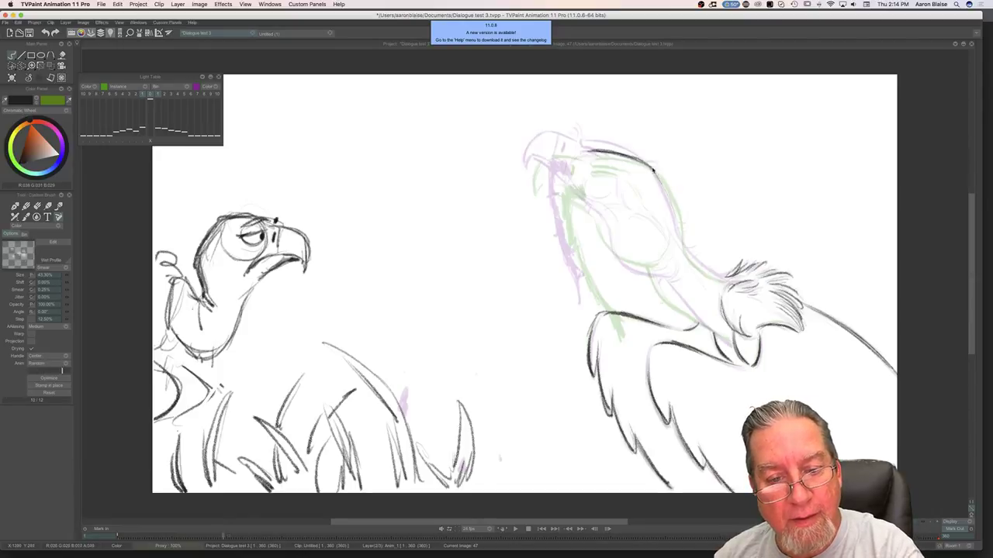
{"action": "mouse_move", "coordinate": [678, 225]}
{"action": "left_mouse_down"}
{"action": "mouse_move", "coordinate": [685, 254]}
{"action": "mouse_move", "coordinate": [684, 236]}
{"action": "mouse_move", "coordinate": [695, 268]}
{"action": "mouse_move", "coordinate": [706, 275]}
{"action": "mouse_move", "coordinate": [686, 252]}
{"action": "mouse_move", "coordinate": [716, 276]}
{"action": "left_mouse_up"}
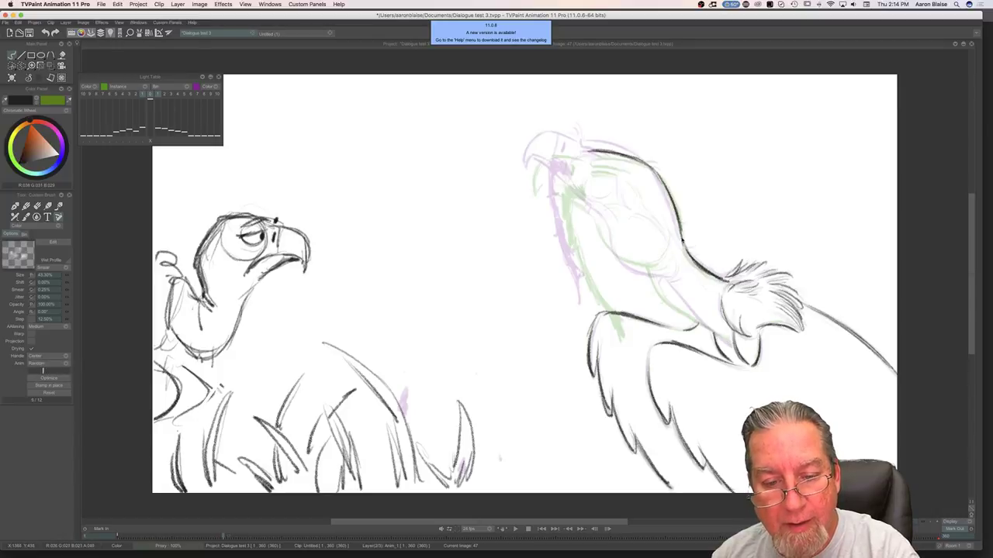
{"action": "left_click_drag", "start_coordinate": [683, 247], "coordinate": [696, 262]}
{"action": "key", "text": "Left"}
{"action": "key", "text": "Right"}
{"action": "key", "text": "Left"}
{"action": "key", "text": "Right"}
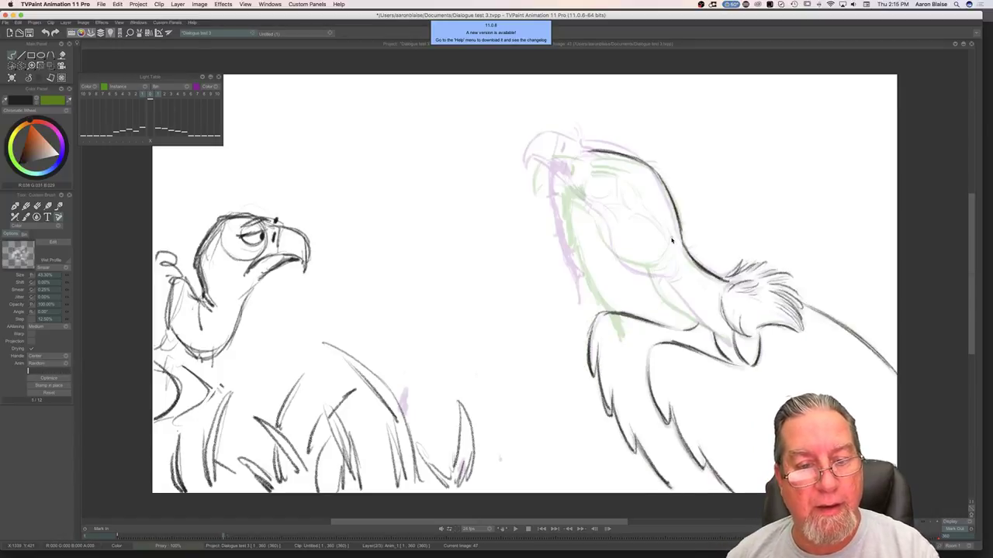
Step: Draw the upper beak's curve from the forehead to the hooked tip, comparing it with the neighbouring drawings
{"action": "mouse_move", "coordinate": [584, 155]}
{"action": "left_mouse_down"}
{"action": "mouse_move", "coordinate": [543, 146]}
{"action": "mouse_move", "coordinate": [530, 170]}
{"action": "left_mouse_up"}
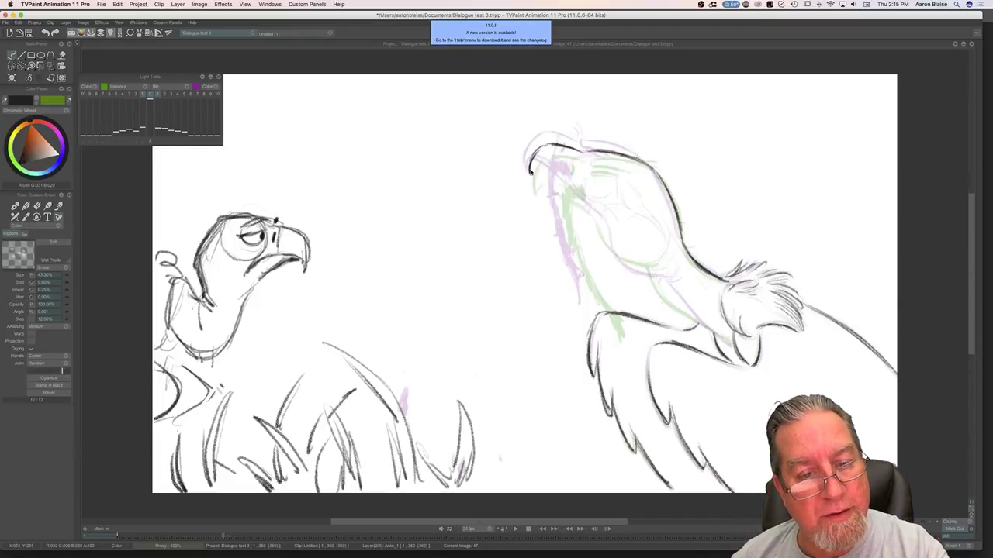
{"action": "key", "text": "Left"}
{"action": "key", "text": "Right"}
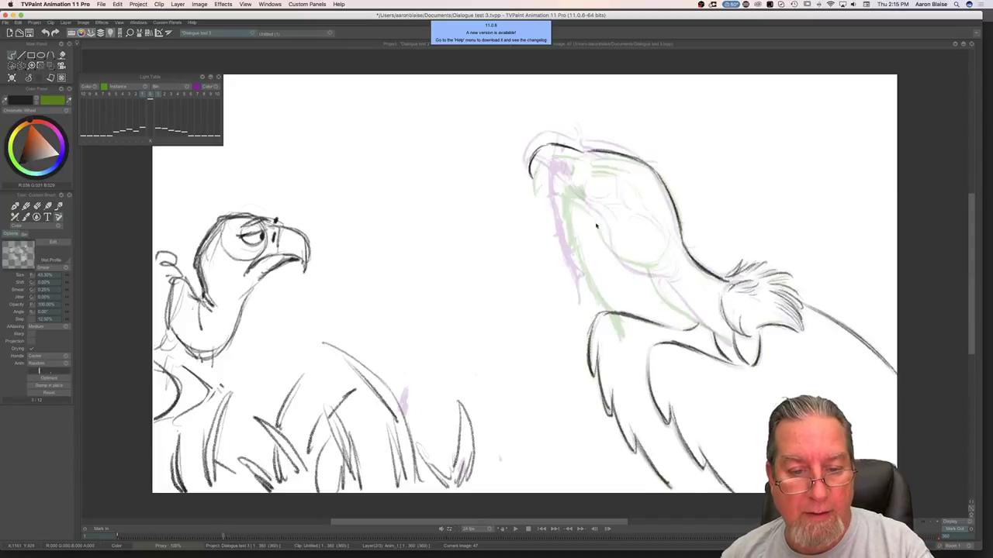
{"action": "key", "text": "Right"}
{"action": "key", "text": "Left"}
{"action": "key", "text": "Right"}
{"action": "key", "text": "Left"}
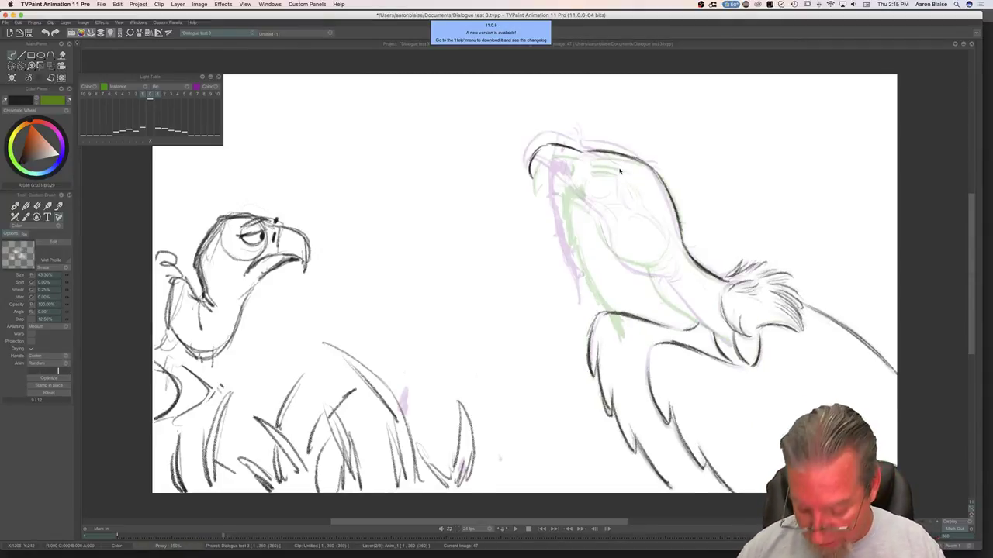
Step: Draw the brow strokes below the forehead and the short edge where the beak meets the face, checking against the previous drawing
{"action": "key", "text": "Right"}
{"action": "key", "text": "Left"}
{"action": "key", "text": "Right"}
{"action": "key", "text": "Left"}
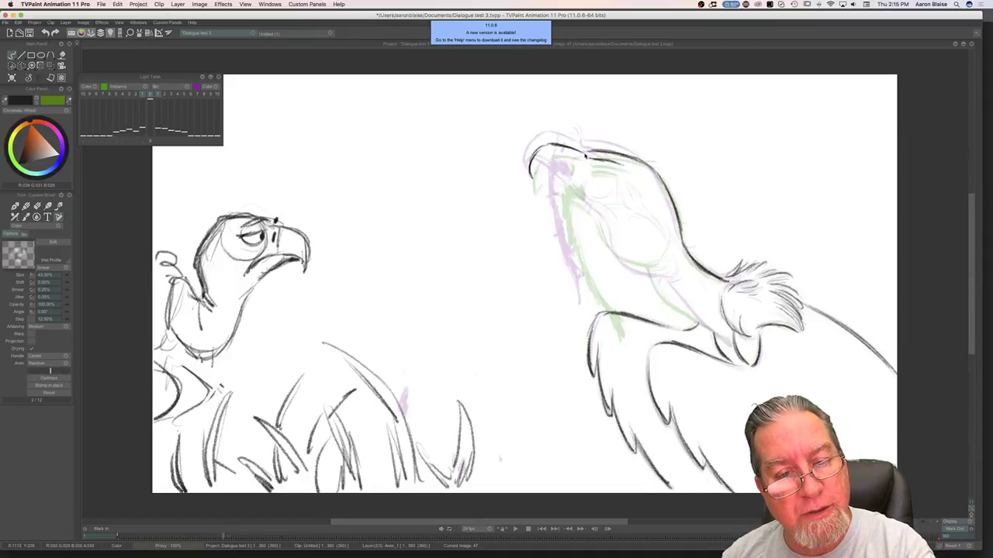
{"action": "mouse_move", "coordinate": [592, 161]}
{"action": "left_mouse_down"}
{"action": "mouse_move", "coordinate": [622, 172]}
{"action": "mouse_move", "coordinate": [597, 169]}
{"action": "left_mouse_up"}
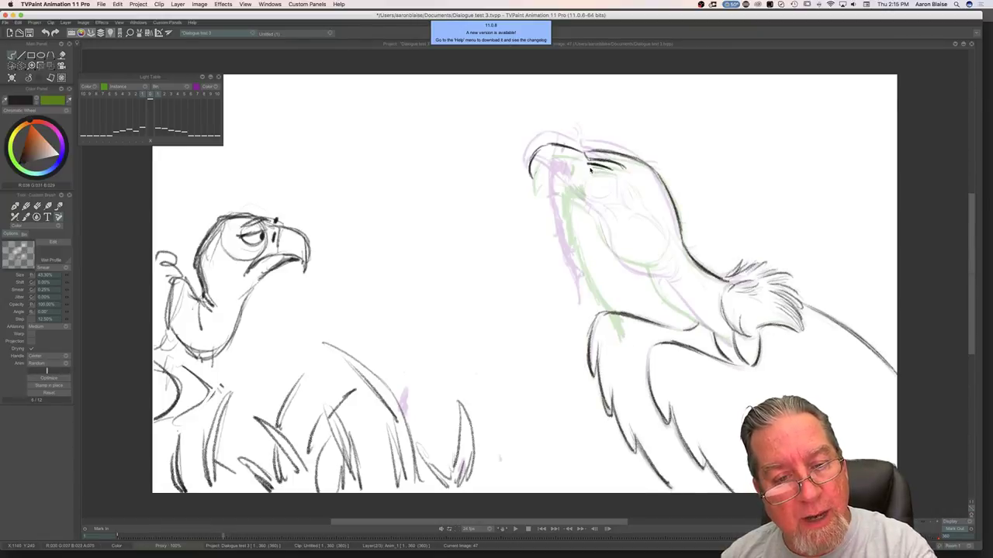
{"action": "mouse_move", "coordinate": [586, 166]}
{"action": "left_mouse_down"}
{"action": "mouse_move", "coordinate": [596, 169]}
{"action": "mouse_move", "coordinate": [585, 165]}
{"action": "left_mouse_up"}
{"action": "key", "text": "Left"}
{"action": "key", "text": "Right"}
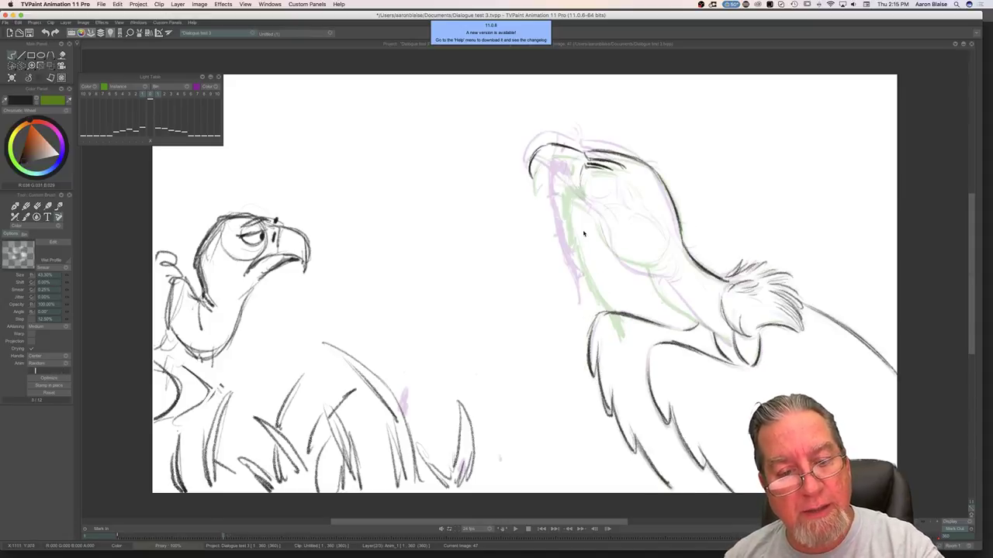
Step: Draw the jaw line running back from the lower beak to the cheek, comparing it with the previous drawing
{"action": "key", "text": "Left"}
{"action": "key", "text": "Right"}
{"action": "left_click_drag", "start_coordinate": [580, 197], "coordinate": [547, 179]}
{"action": "key", "text": "Left"}
{"action": "key", "text": "Right"}
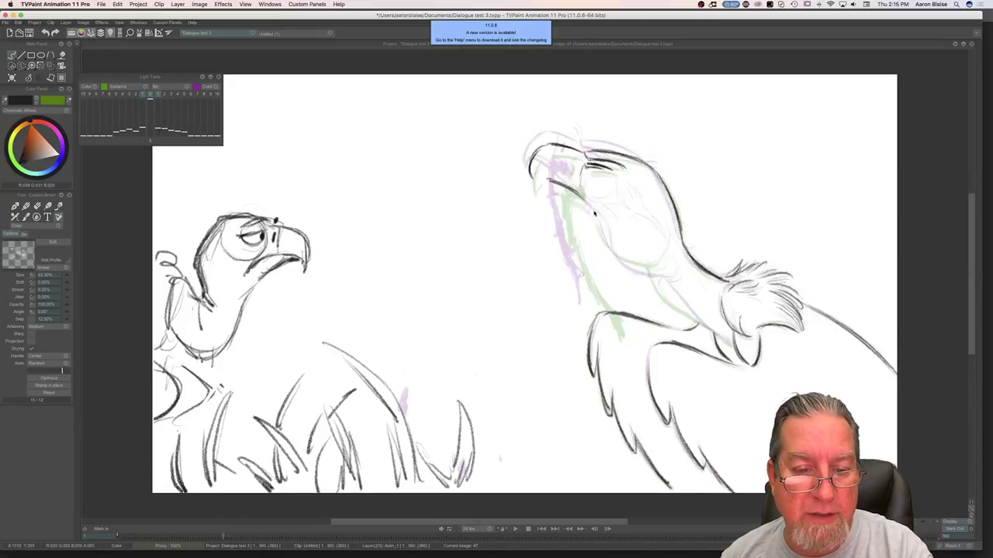
{"action": "key", "text": "Left"}
{"action": "key", "text": "Right"}
{"action": "key", "text": "Left"}
{"action": "key", "text": "Right"}
Step: Draw the lower front line of the neck down to the ruff, flipping to the previous drawing to check it
{"action": "left_click_drag", "start_coordinate": [661, 281], "coordinate": [712, 331]}
{"action": "mouse_move", "coordinate": [674, 298]}
{"action": "left_mouse_down"}
{"action": "mouse_move", "coordinate": [731, 342]}
{"action": "mouse_move", "coordinate": [675, 302]}
{"action": "mouse_move", "coordinate": [695, 315]}
{"action": "left_mouse_up"}
{"action": "key", "text": "Left"}
{"action": "key", "text": "Right"}
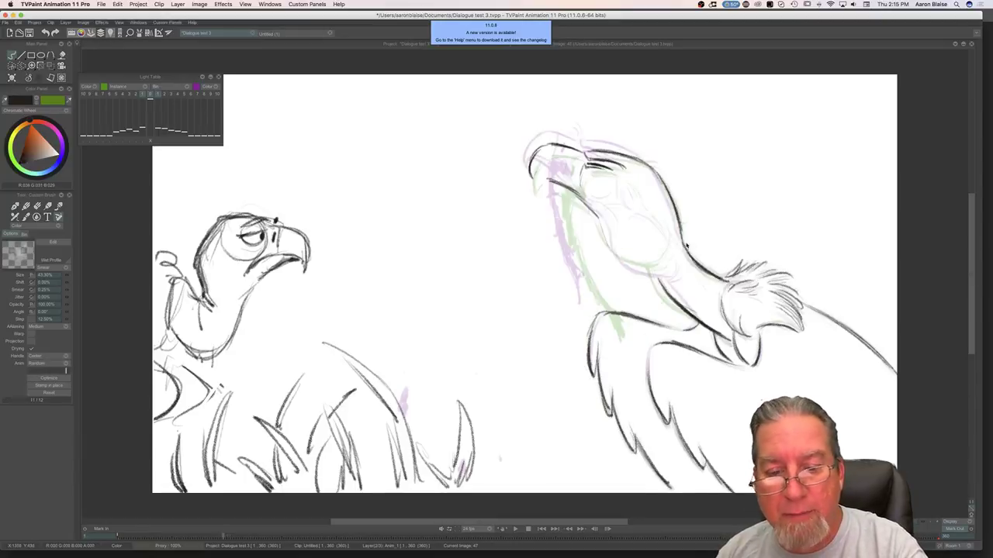
{"action": "key", "text": "Left"}
{"action": "key", "text": "Right"}
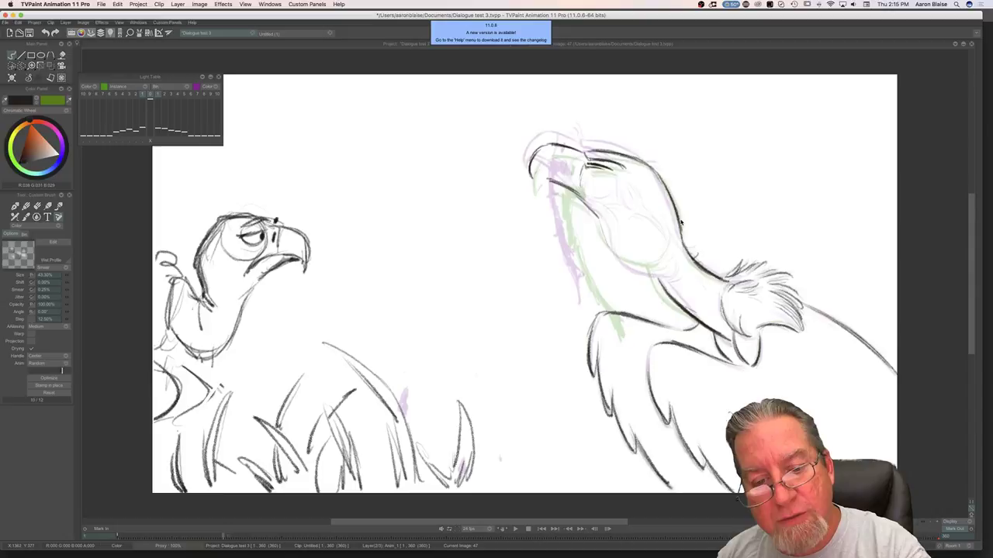
{"action": "key", "text": "Left"}
{"action": "key", "text": "Right"}
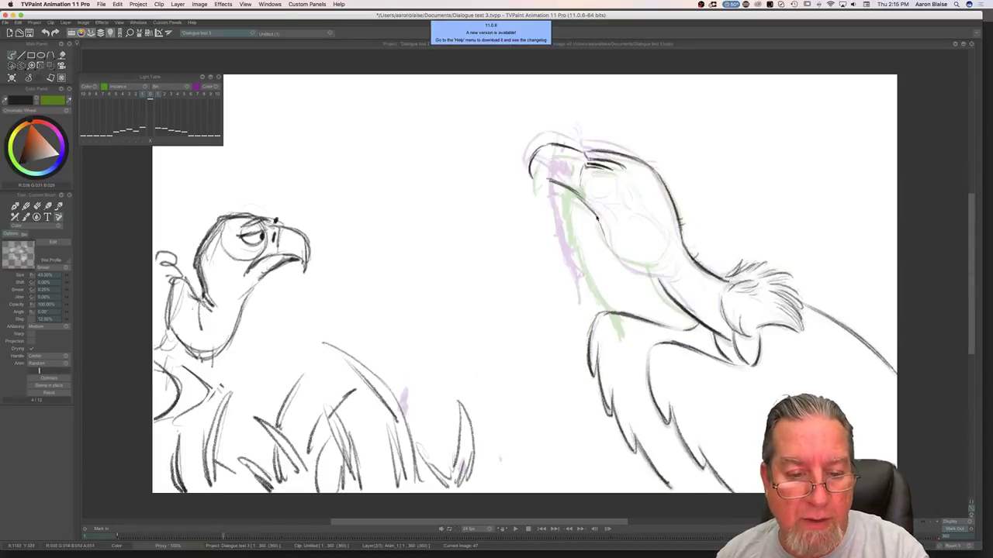
Step: Draw the rounded throat curve from the jaw to the front of the neck and compare it with the neighbouring drawings
{"action": "mouse_move", "coordinate": [605, 231]}
{"action": "left_mouse_down"}
{"action": "mouse_move", "coordinate": [630, 267]}
{"action": "mouse_move", "coordinate": [653, 273]}
{"action": "left_mouse_up"}
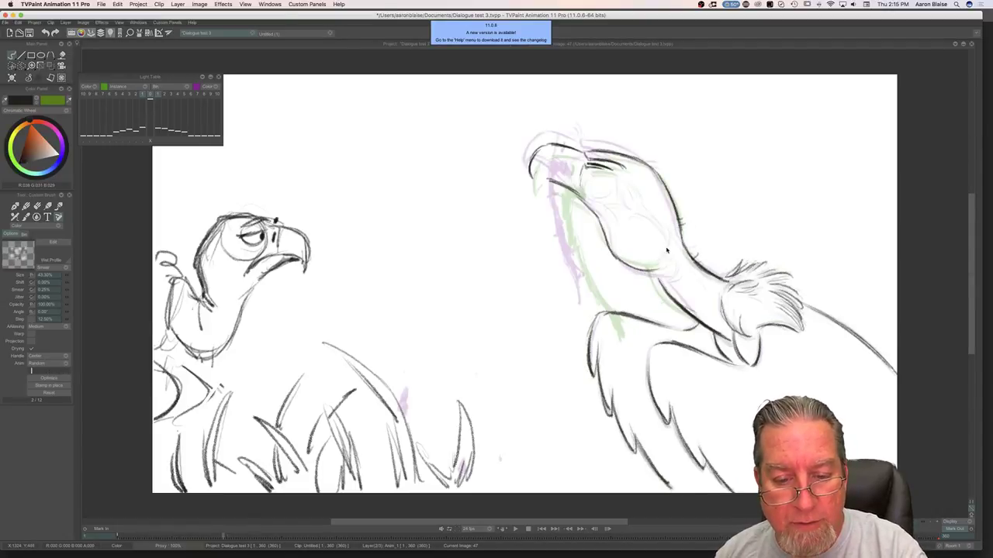
{"action": "key", "text": "Left"}
{"action": "key", "text": "Right"}
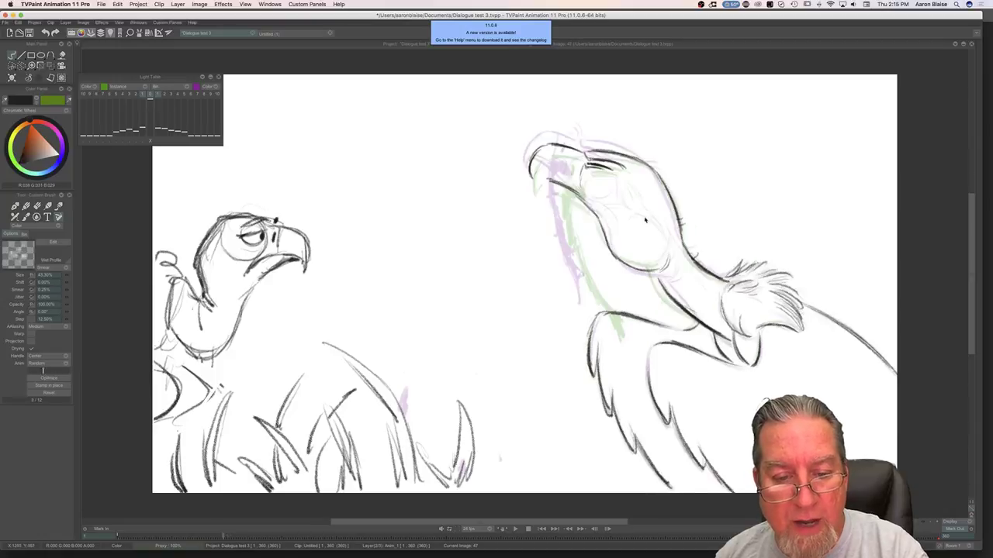
{"action": "key", "text": "Left"}
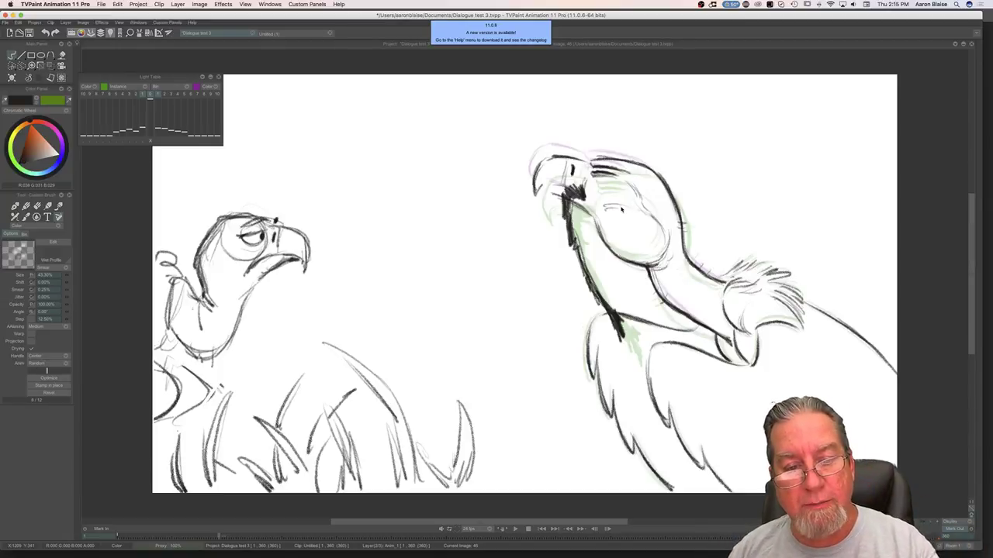
{"action": "key", "text": "Right"}
{"action": "key", "text": "Left"}
{"action": "key", "text": "Left"}
{"action": "key", "text": "Right"}
{"action": "key", "text": "Left"}
{"action": "key", "text": "Right"}
{"action": "key", "text": "Left"}
{"action": "key", "text": "Right"}
Step: Shade the dark liquid at the mouth corner and add the nostril and beak detail above it, checking the previous drawing
{"action": "left_click_drag", "start_coordinate": [574, 179], "coordinate": [566, 184]}
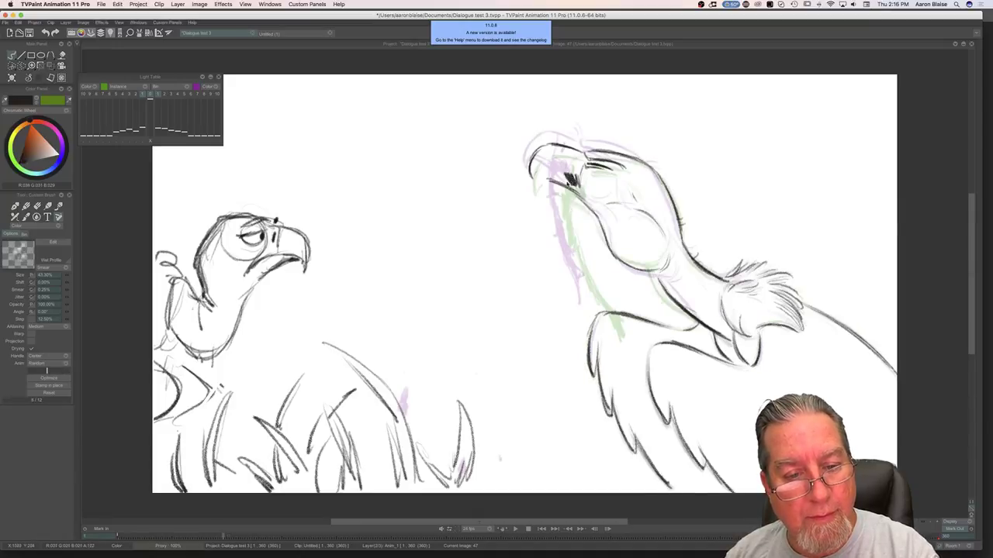
{"action": "key", "text": "Left"}
{"action": "key", "text": "Right"}
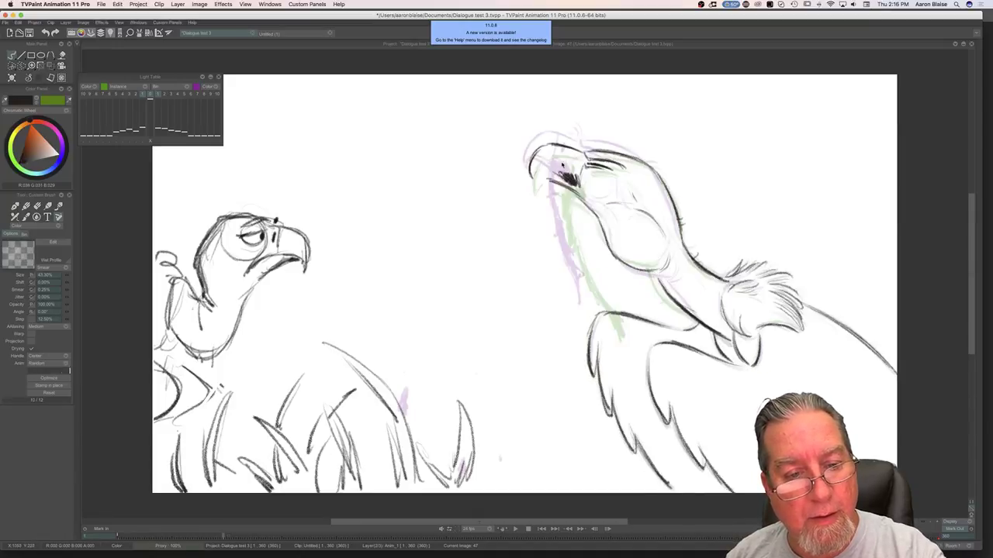
{"action": "left_click_drag", "start_coordinate": [563, 179], "coordinate": [558, 155]}
{"action": "key", "text": "Left"}
{"action": "key", "text": "Right"}
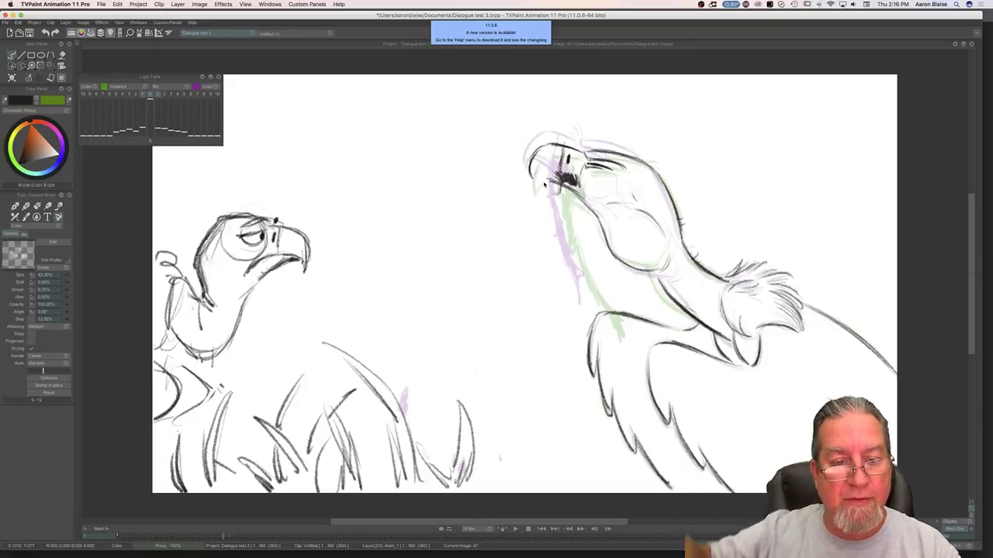
Step: Draw the thick dark stream of liquid from the beak down to the wing's leading edge, and save the project
{"action": "mouse_move", "coordinate": [566, 181]}
{"action": "left_mouse_down"}
{"action": "mouse_move", "coordinate": [561, 230]}
{"action": "mouse_move", "coordinate": [595, 304]}
{"action": "left_mouse_up"}
{"action": "key", "text": "super+s"}
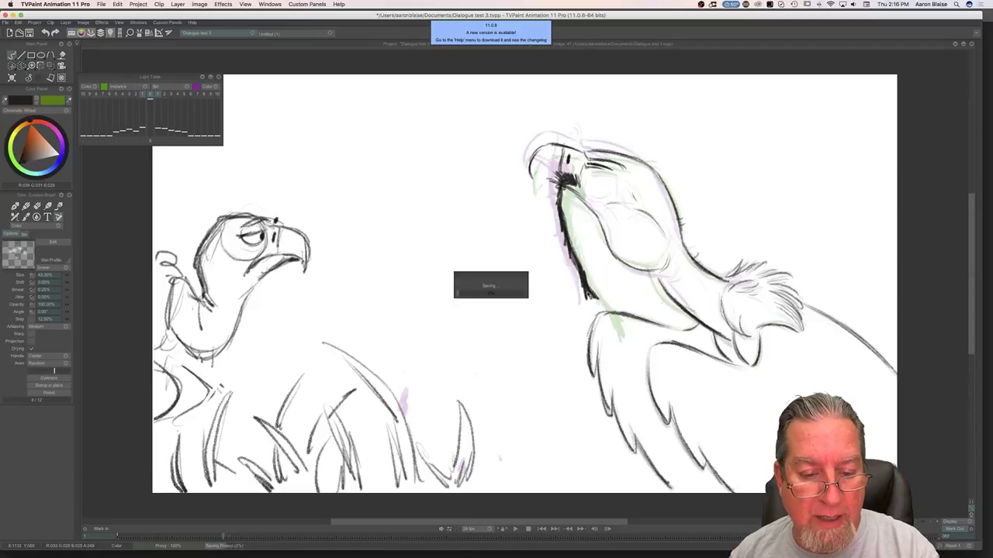
{"action": "mouse_move", "coordinate": [598, 300]}
{"action": "left_mouse_down"}
{"action": "mouse_move", "coordinate": [605, 327]}
{"action": "mouse_move", "coordinate": [598, 316]}
{"action": "left_mouse_up"}
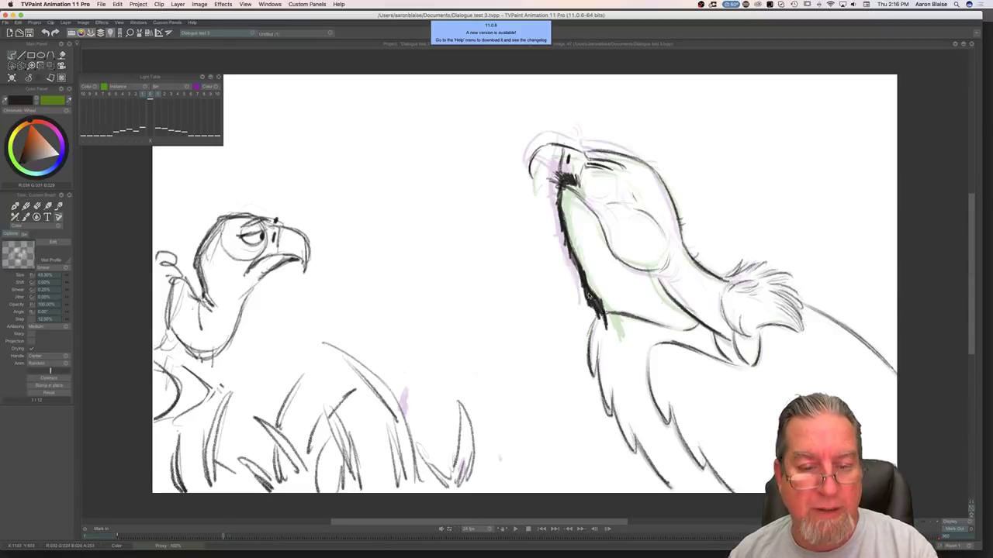
{"action": "left_click_drag", "start_coordinate": [584, 282], "coordinate": [592, 302]}
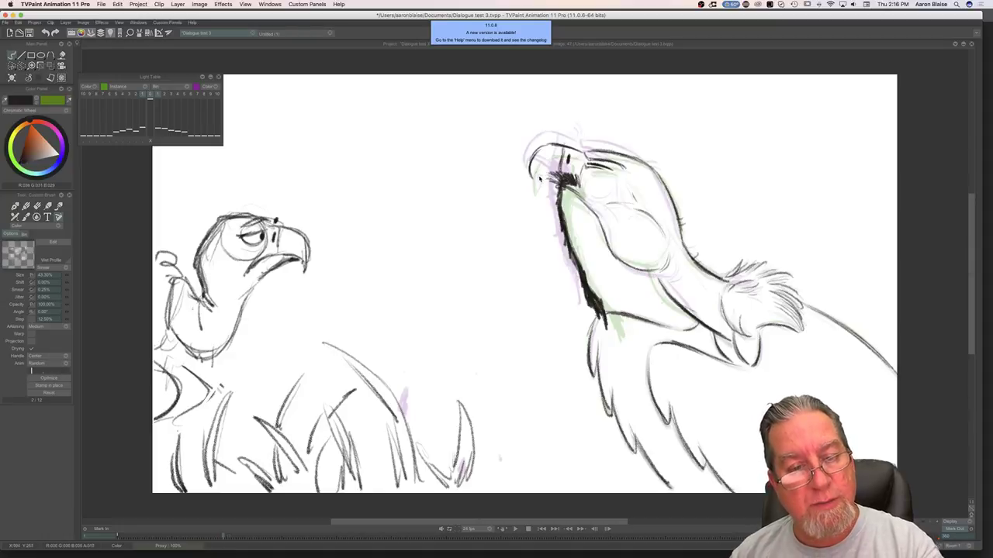
Step: Compare the beak with the previous drawing and add the lower edge between its hooked tip and the dark liquid
{"action": "key", "text": "Left"}
{"action": "key", "text": "Right"}
{"action": "key", "text": "Left"}
{"action": "key", "text": "Right"}
{"action": "mouse_move", "coordinate": [542, 180]}
{"action": "left_mouse_down"}
{"action": "mouse_move", "coordinate": [535, 188]}
{"action": "mouse_move", "coordinate": [554, 182]}
{"action": "left_mouse_up"}
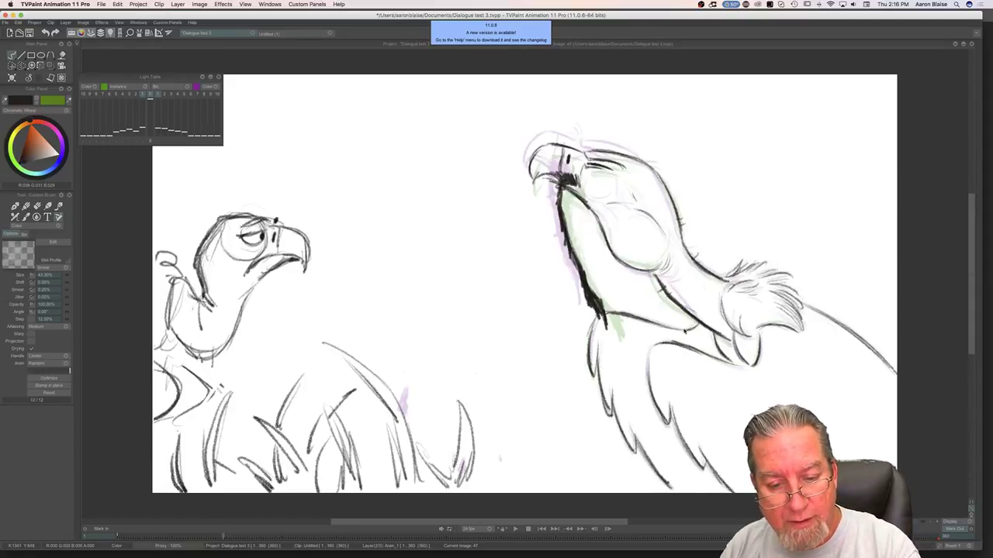
Step: Go to the next empty drawing in the timeline and draw the back line from the ruff to the canvas edge
{"action": "key", "text": "Tab"}
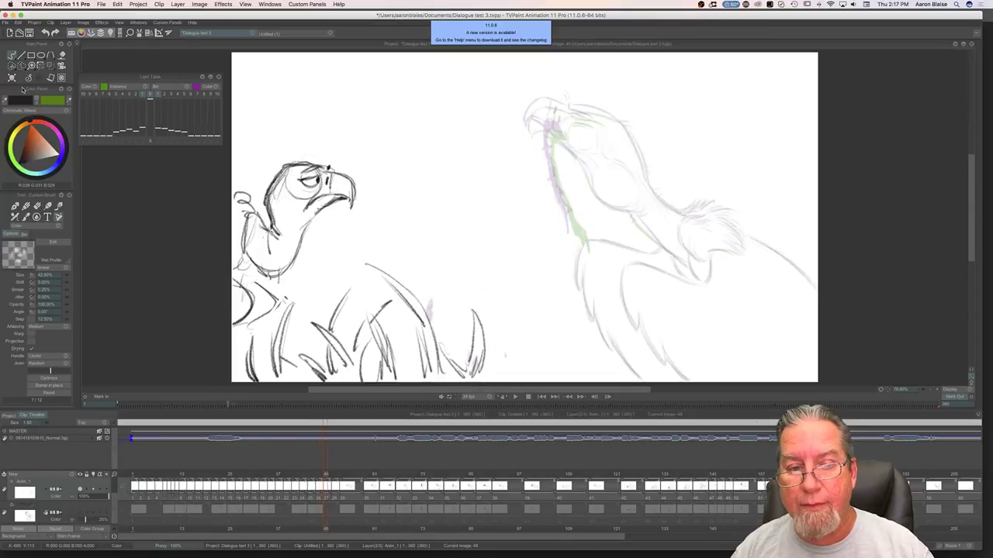
{"action": "key", "text": "Left"}
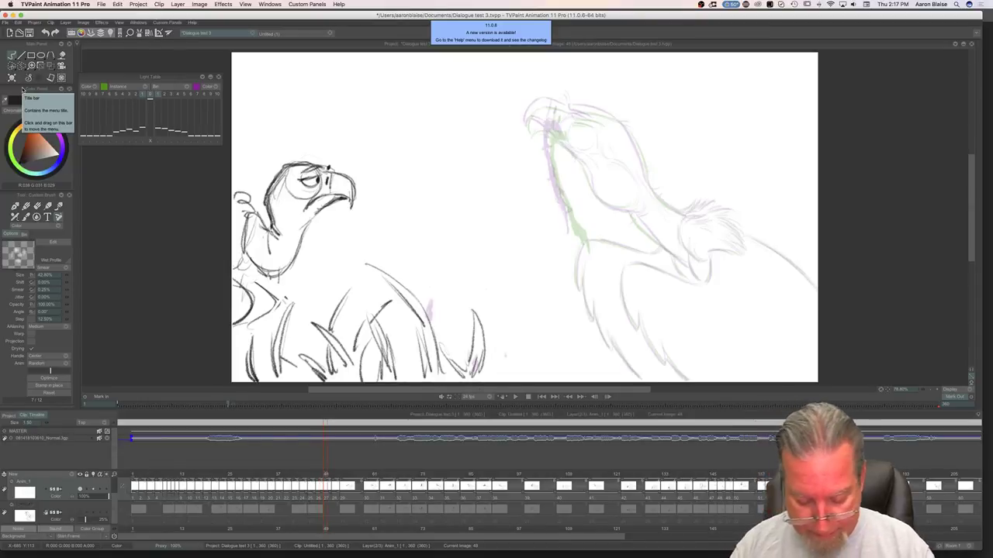
{"action": "key", "text": "Tab"}
{"action": "key", "text": "Right"}
{"action": "key", "text": "Right"}
{"action": "left_click_drag", "start_coordinate": [800, 304], "coordinate": [895, 375]}
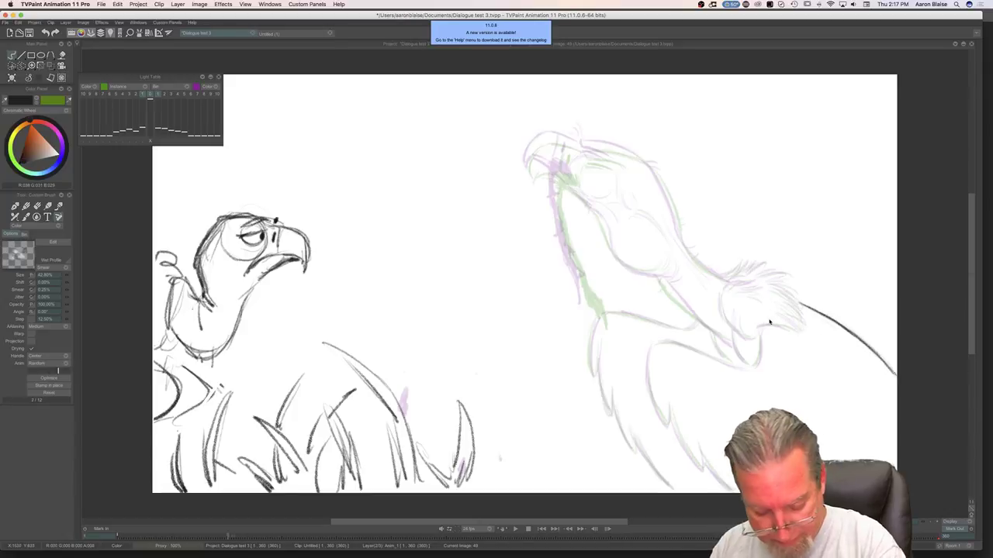
{"action": "key", "text": "Tab"}
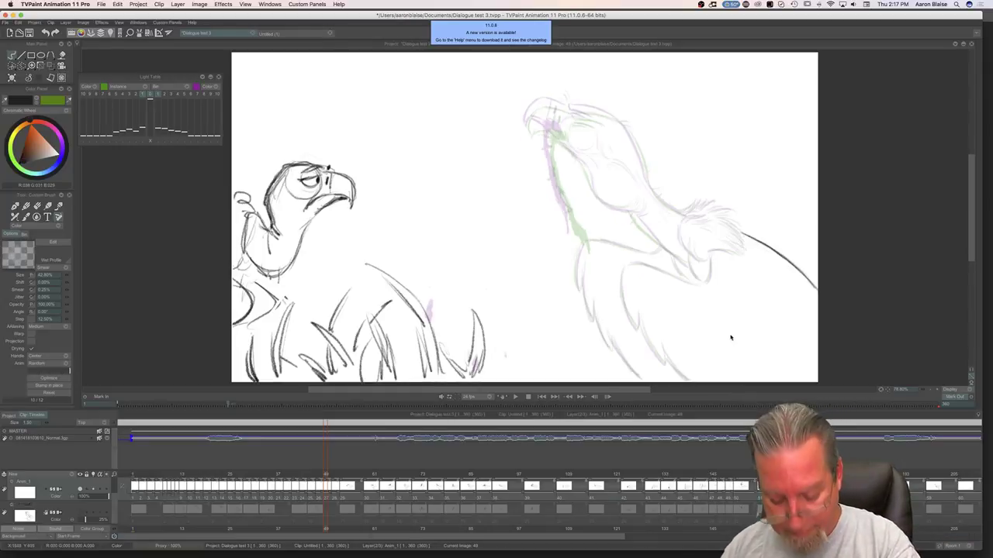
{"action": "key", "text": "Tab"}
{"action": "key", "text": "Left"}
{"action": "key", "text": "Right"}
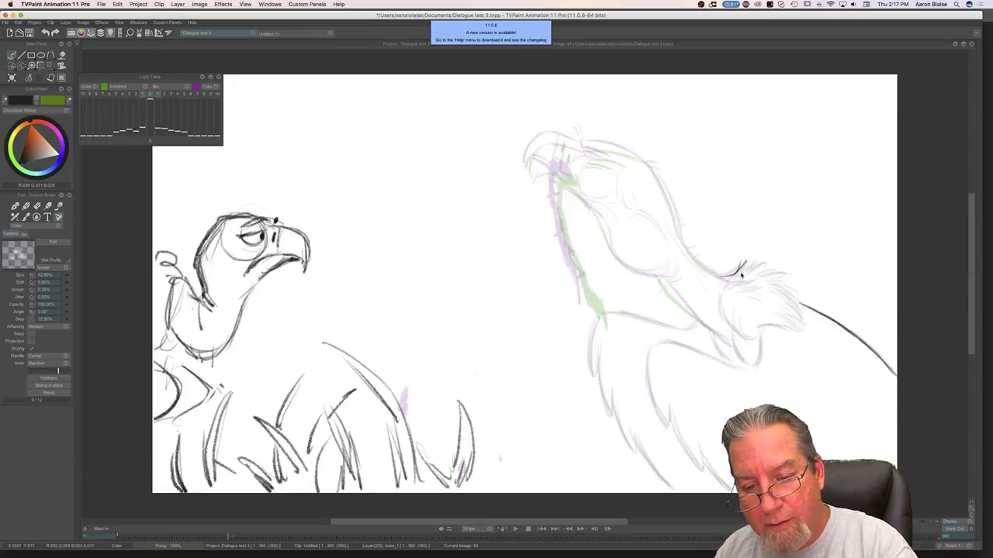
Step: Draw the ruff's upper feather strokes and erase the heavy strokes at its rear end
{"action": "mouse_move", "coordinate": [750, 277]}
{"action": "left_mouse_down"}
{"action": "mouse_move", "coordinate": [783, 281]}
{"action": "mouse_move", "coordinate": [796, 295]}
{"action": "left_mouse_up"}
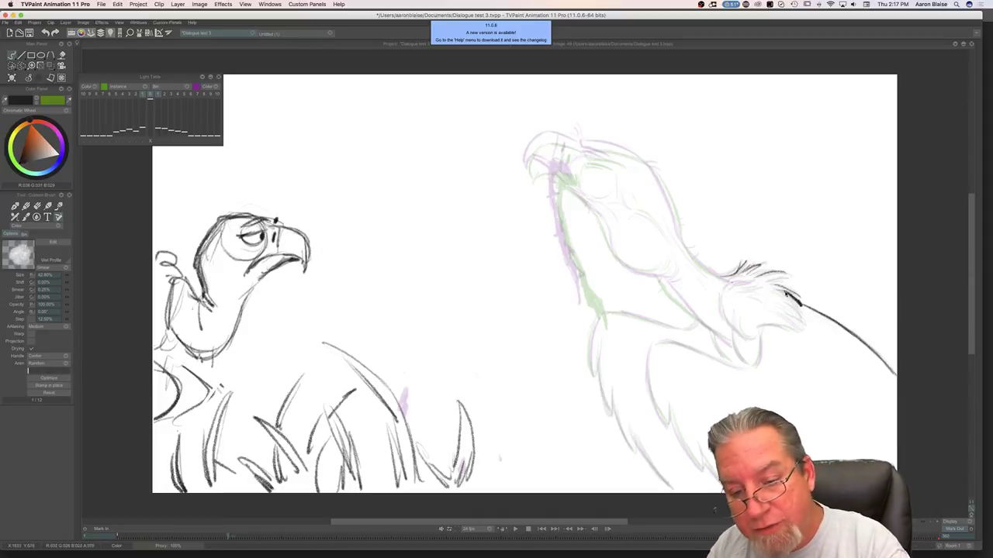
{"action": "left_click_drag", "start_coordinate": [781, 291], "coordinate": [801, 304]}
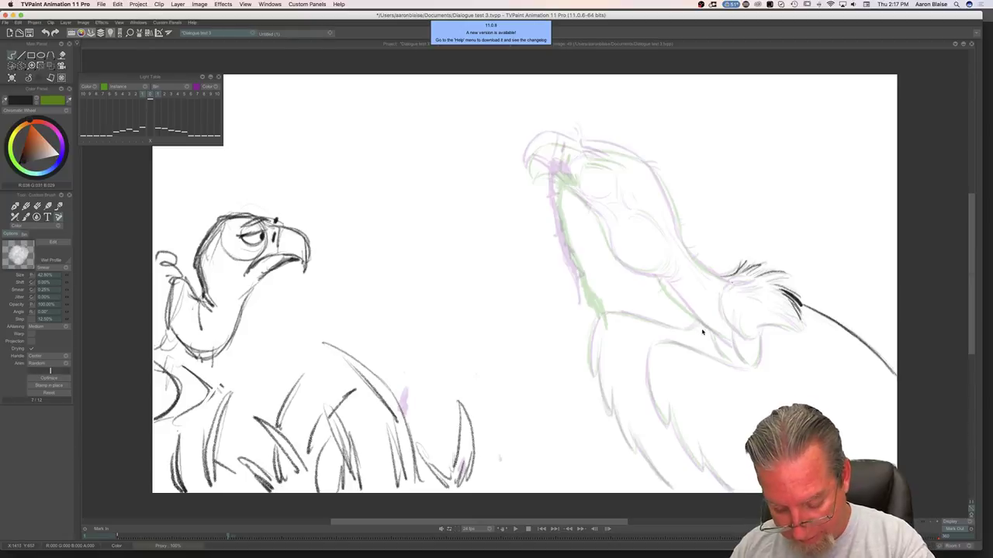
{"action": "left_click_drag", "start_coordinate": [772, 194], "coordinate": [725, 195]}
{"action": "key", "text": "e"}
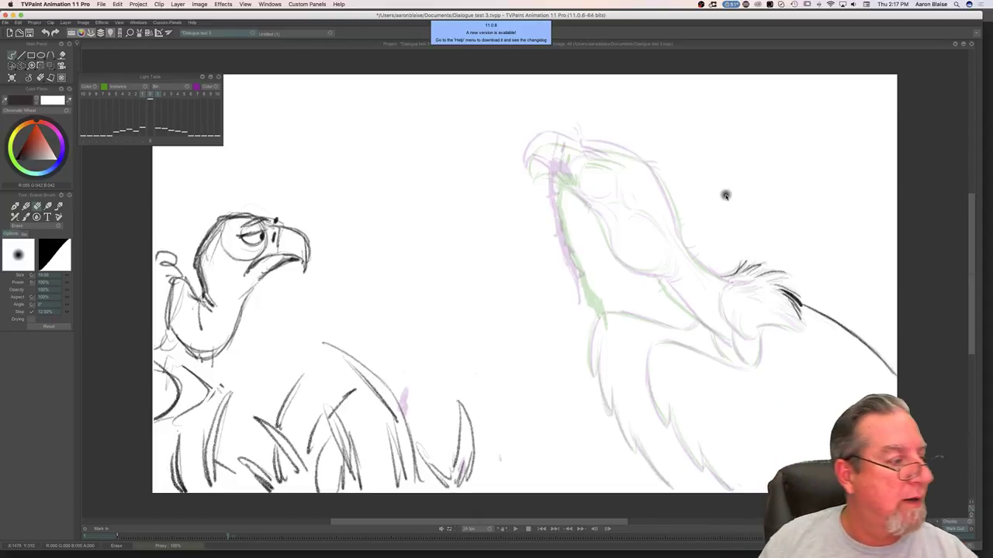
{"action": "left_click", "coordinate": [39, 79]}
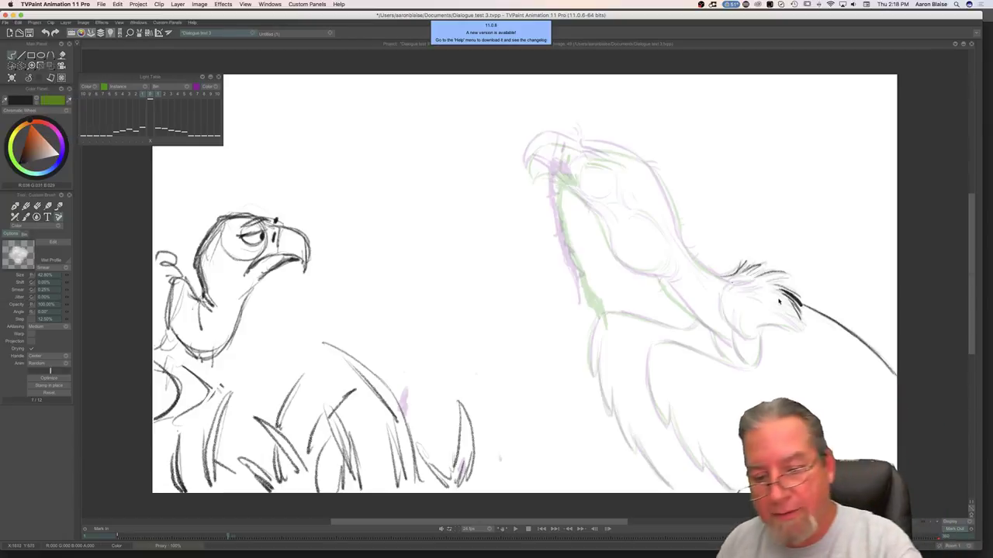
{"action": "key", "text": "e"}
{"action": "left_click_drag", "start_coordinate": [787, 293], "coordinate": [801, 313]}
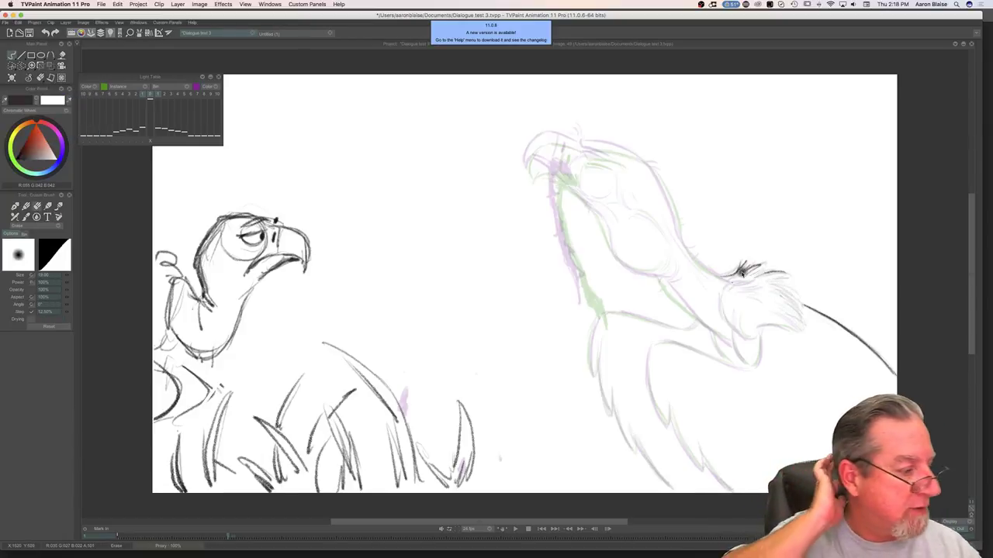
Step: Lower the drawing brush's opacity to 67.50%, try it on the empty canvas area and save the project
{"action": "key", "text": "e"}
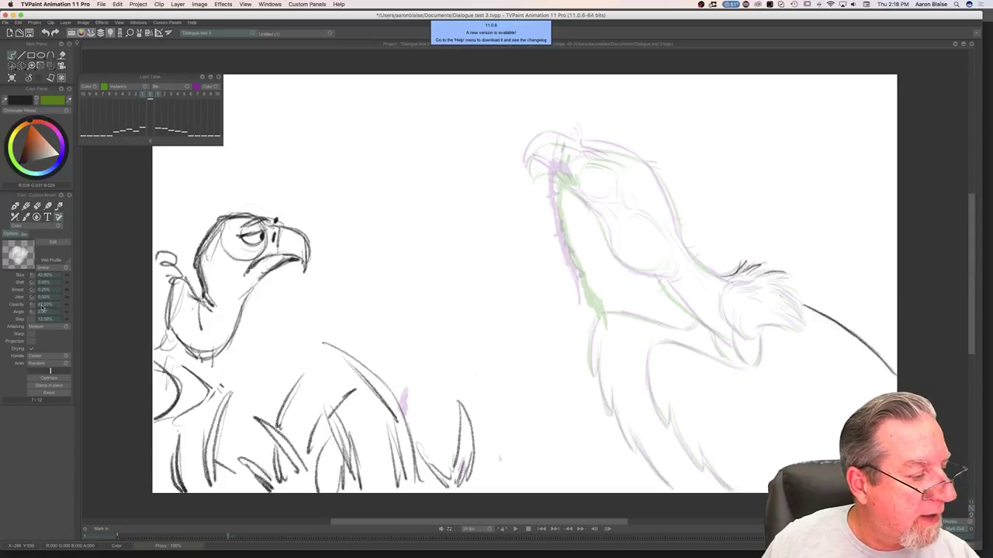
{"action": "mouse_move", "coordinate": [480, 295]}
{"action": "left_mouse_down"}
{"action": "mouse_move", "coordinate": [466, 326]}
{"action": "mouse_move", "coordinate": [481, 313]}
{"action": "mouse_move", "coordinate": [489, 328]}
{"action": "mouse_move", "coordinate": [458, 312]}
{"action": "left_mouse_up"}
{"action": "key", "text": "e"}
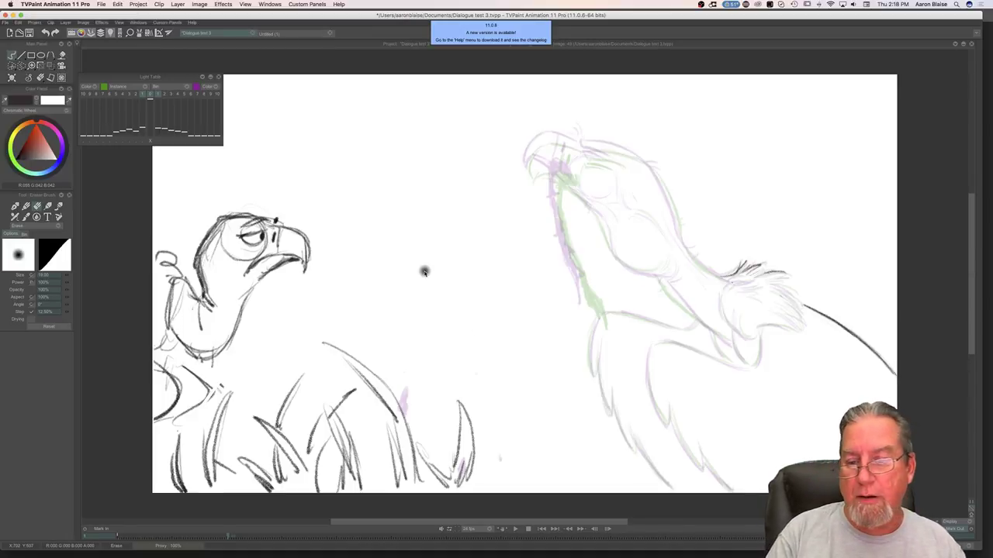
{"action": "key", "text": "super+s"}
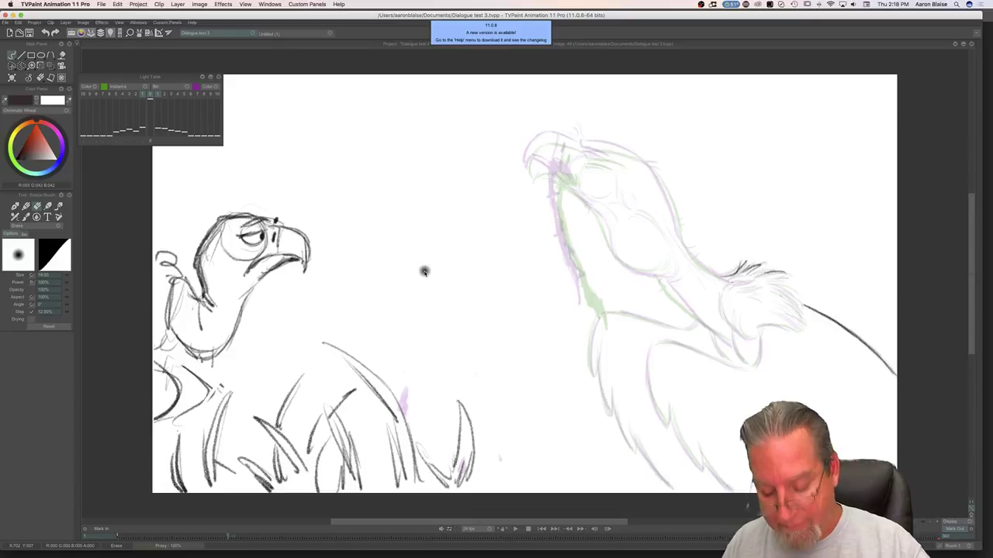
Step: Reload the pencil brush from the brush presets, test it above the ruff and clear the test stroke
{"action": "key", "text": "b"}
{"action": "mouse_move", "coordinate": [955, 101]}
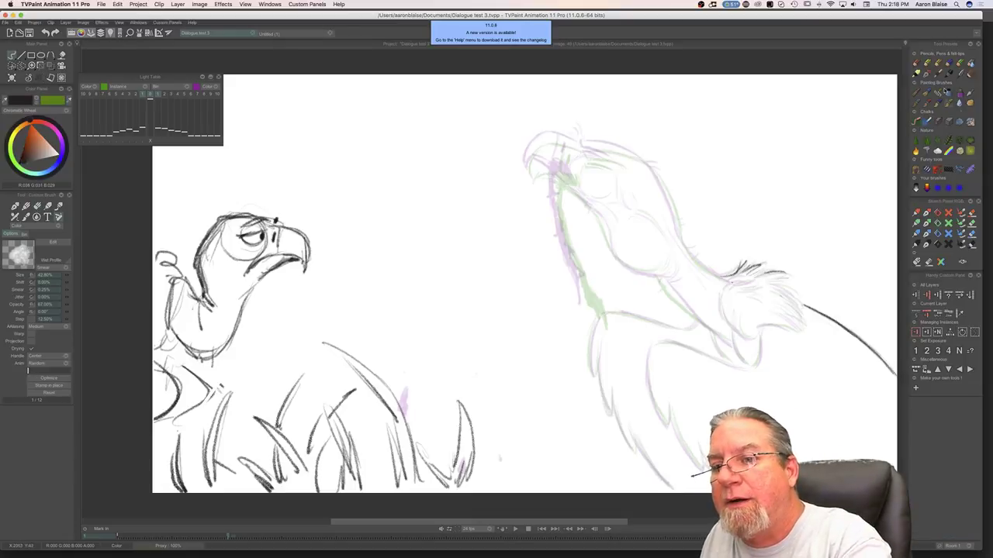
{"action": "left_click", "coordinate": [937, 71]}
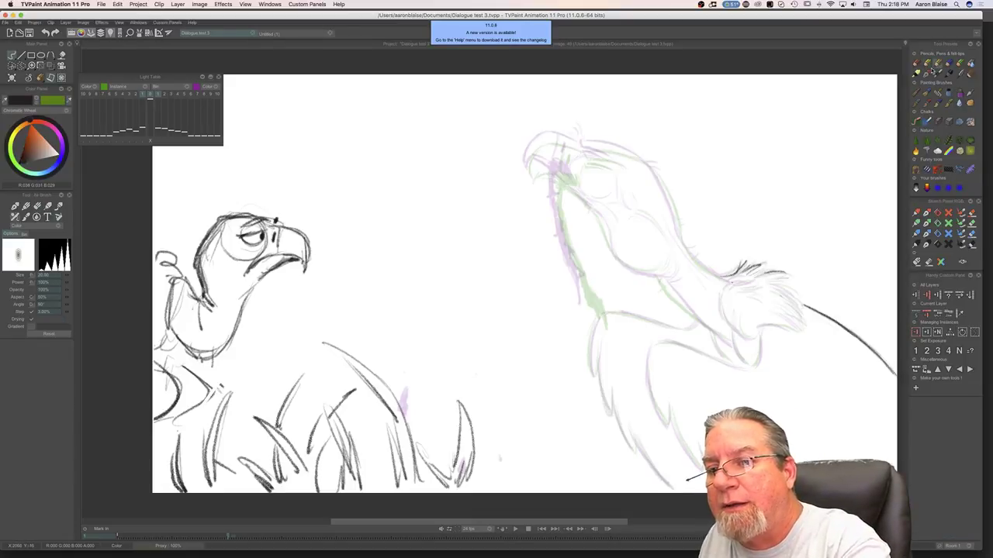
{"action": "left_click", "coordinate": [923, 73]}
{"action": "mouse_move", "coordinate": [783, 232]}
{"action": "left_mouse_down"}
{"action": "mouse_move", "coordinate": [797, 265]}
{"action": "mouse_move", "coordinate": [742, 213]}
{"action": "left_mouse_up"}
{"action": "key", "text": "e"}
{"action": "left_click_drag", "start_coordinate": [783, 247], "coordinate": [746, 212]}
{"action": "key", "text": "super+z"}
Step: Draw the feather strokes along the ruff's rear edge, flipping to the neighbouring drawing to check them
{"action": "key", "text": "Left"}
{"action": "key", "text": "Right"}
{"action": "key", "text": "b"}
{"action": "mouse_move", "coordinate": [773, 280]}
{"action": "left_mouse_down"}
{"action": "mouse_move", "coordinate": [795, 290]}
{"action": "mouse_move", "coordinate": [769, 286]}
{"action": "mouse_move", "coordinate": [802, 309]}
{"action": "mouse_move", "coordinate": [776, 298]}
{"action": "mouse_move", "coordinate": [803, 330]}
{"action": "left_mouse_up"}
{"action": "left_click_drag", "start_coordinate": [784, 306], "coordinate": [803, 331]}
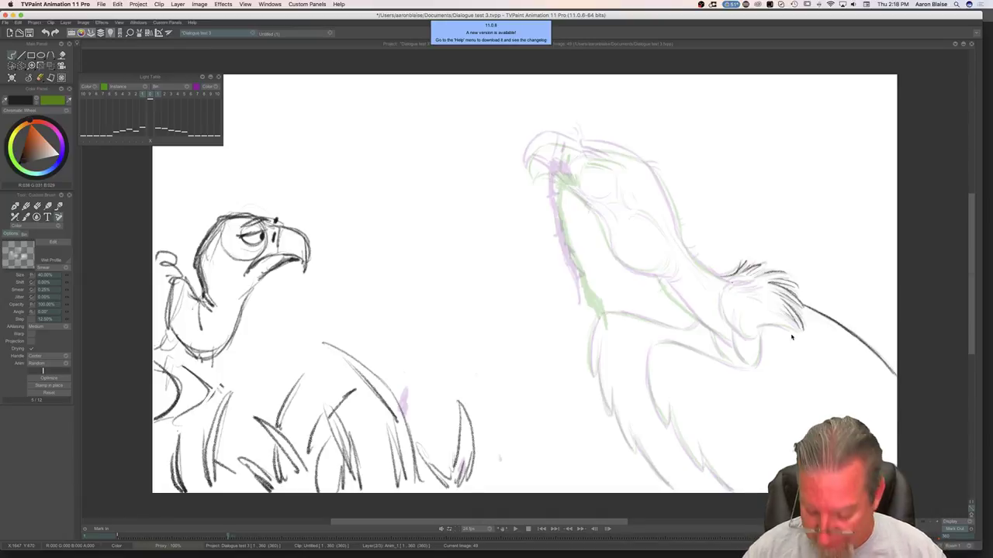
{"action": "key", "text": "Left"}
{"action": "key", "text": "Right"}
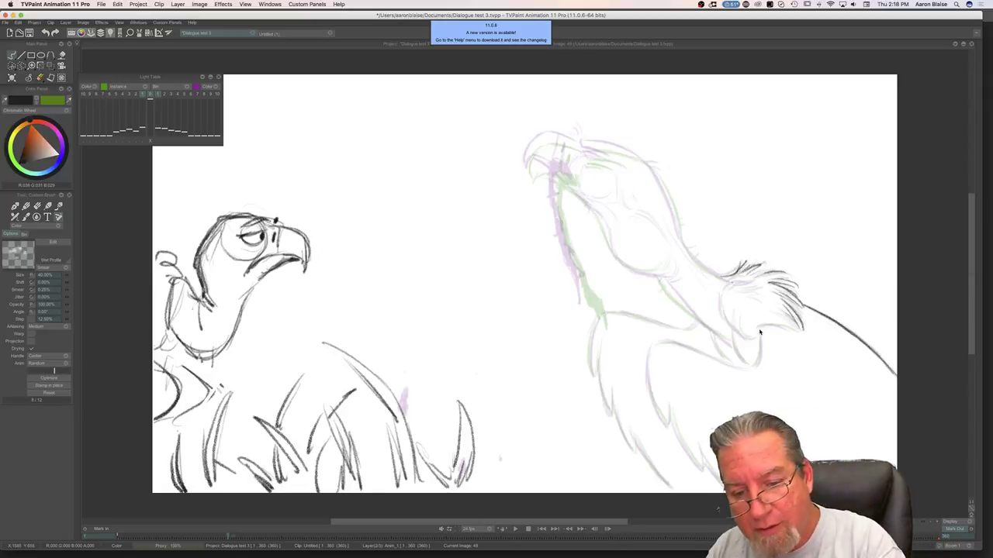
Step: Draw the ruff's lower edge and its curved front contour, comparing them with the neighbouring drawing
{"action": "left_click_drag", "start_coordinate": [763, 328], "coordinate": [785, 326]}
{"action": "key", "text": "Right"}
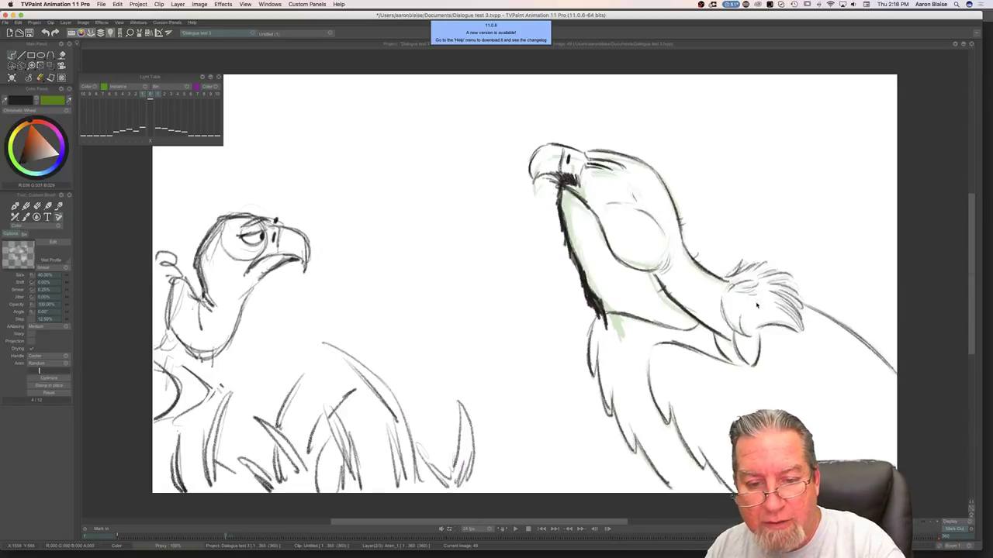
{"action": "key", "text": "Left"}
{"action": "left_click_drag", "start_coordinate": [727, 288], "coordinate": [744, 337]}
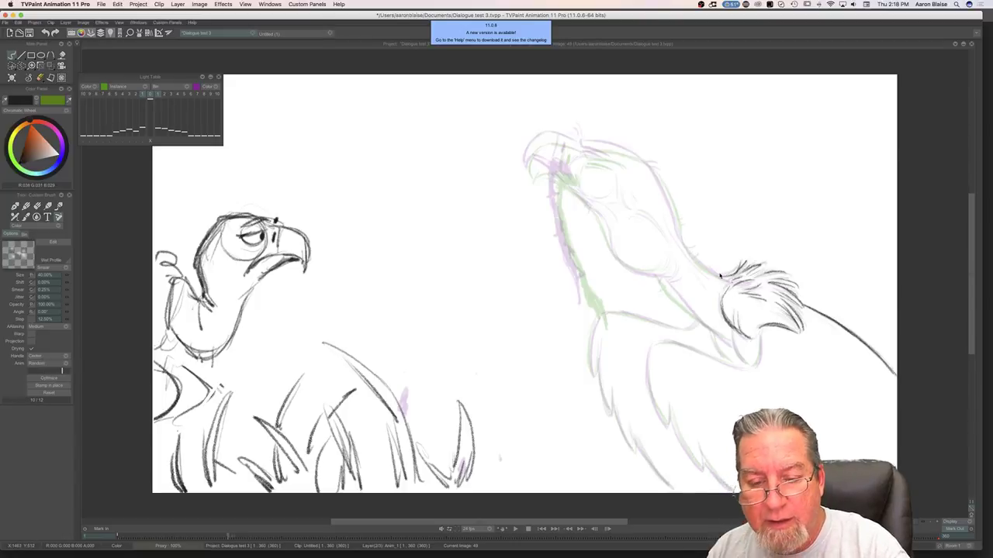
{"action": "key", "text": "Right"}
{"action": "key", "text": "Left"}
{"action": "key", "text": "Right"}
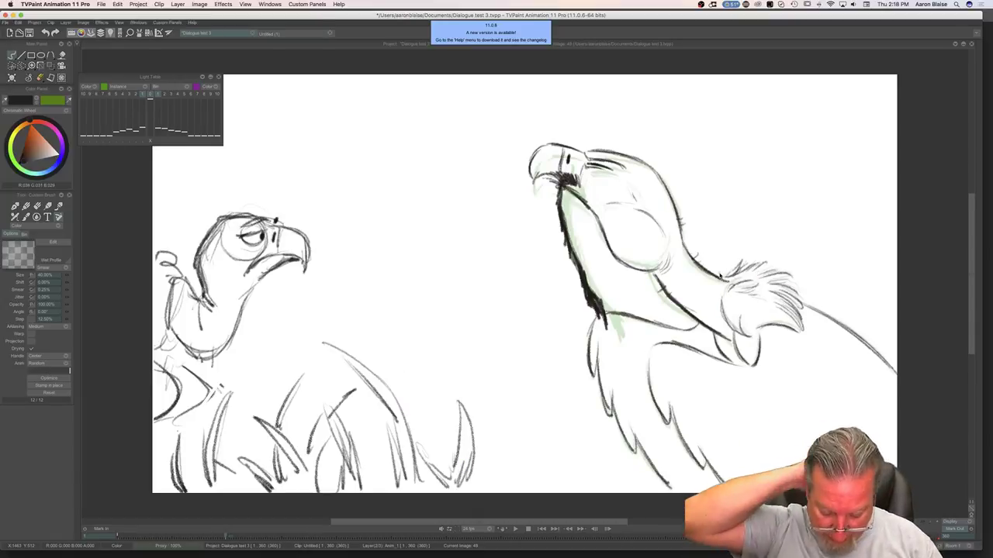
Step: Scrub the timeline between the previous drawing and the one in progress to compare them
{"action": "key", "text": "Left"}
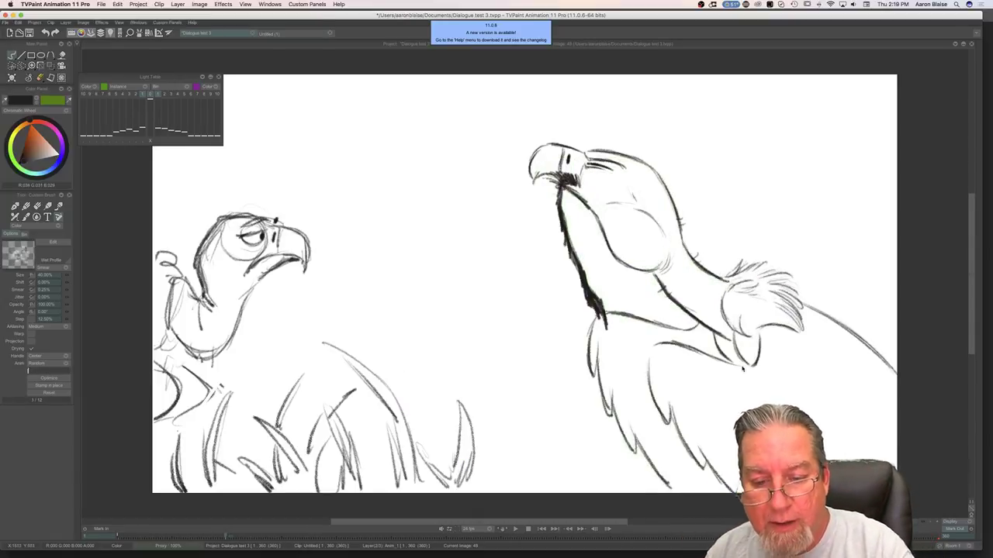
{"action": "key", "text": "Tab"}
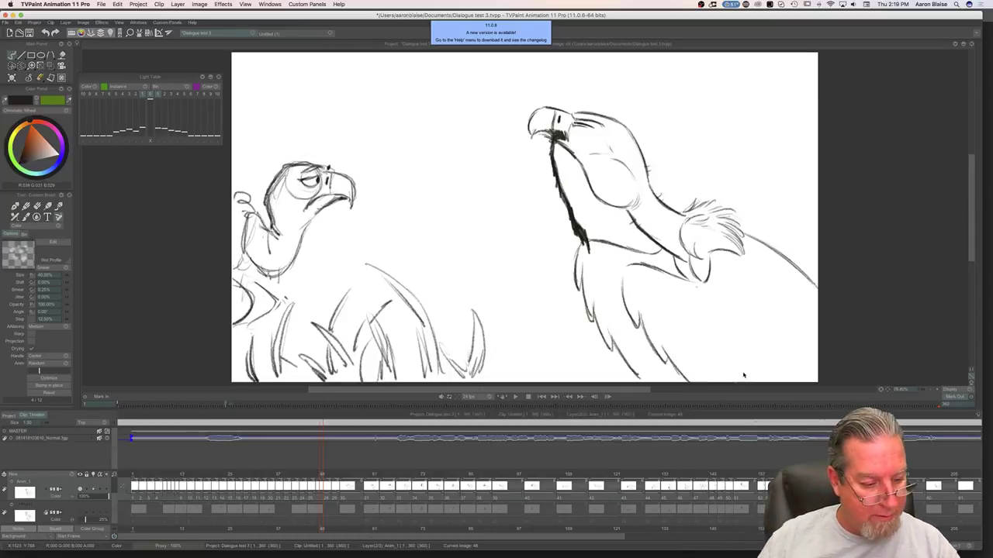
{"action": "left_click", "coordinate": [320, 481]}
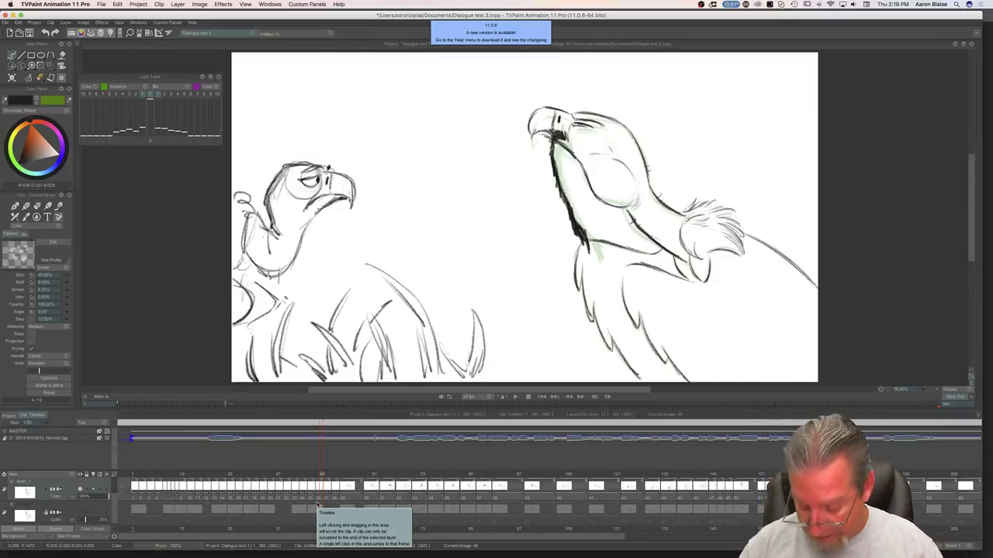
{"action": "left_click_drag", "start_coordinate": [318, 478], "coordinate": [327, 481]}
{"action": "key", "text": "Tab"}
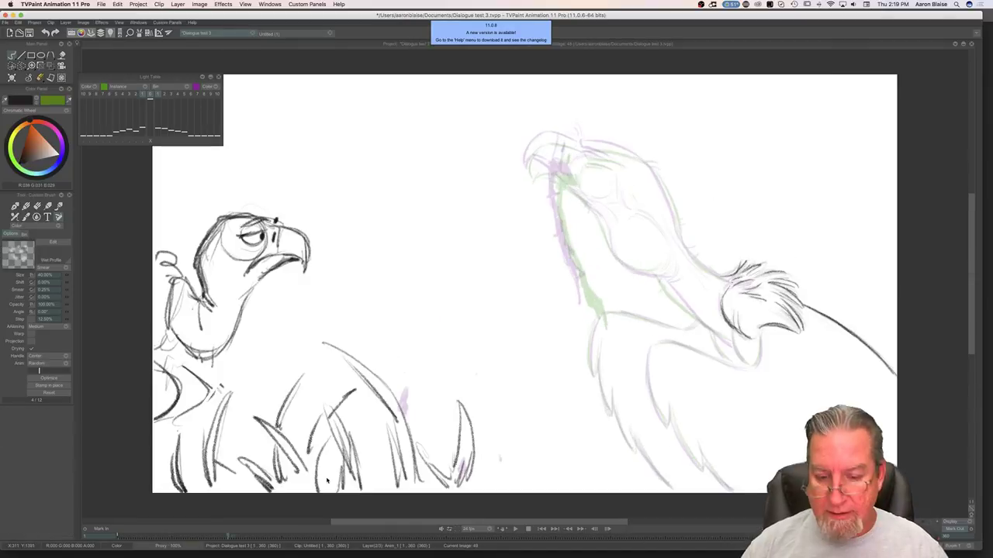
{"action": "key", "text": "Right"}
{"action": "key", "text": "Left"}
Step: Draw the curve below the ruff and continue it into the near wing's upper and feathered front edges
{"action": "left_click_drag", "start_coordinate": [760, 335], "coordinate": [757, 362]}
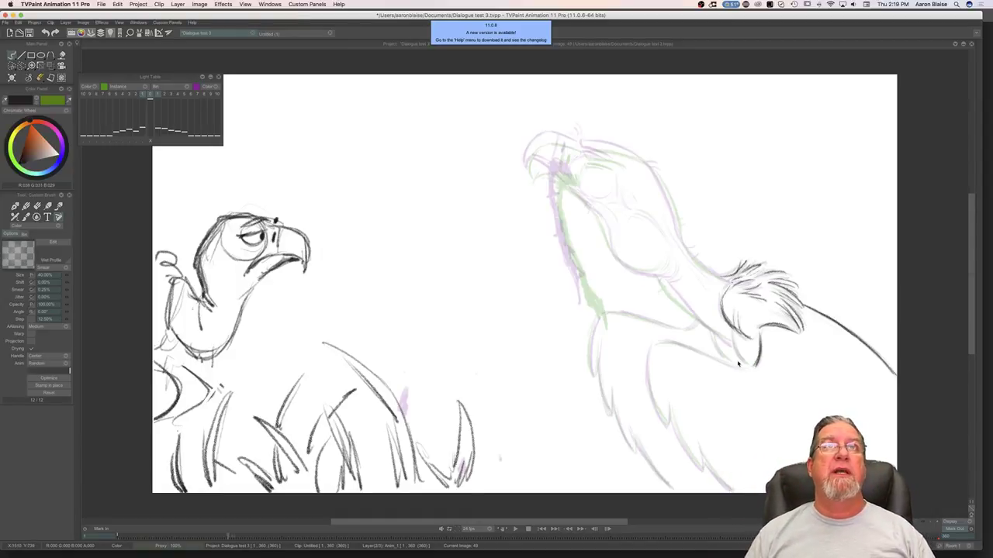
{"action": "key", "text": "Left"}
{"action": "key", "text": "Right"}
{"action": "left_click_drag", "start_coordinate": [727, 367], "coordinate": [676, 348]}
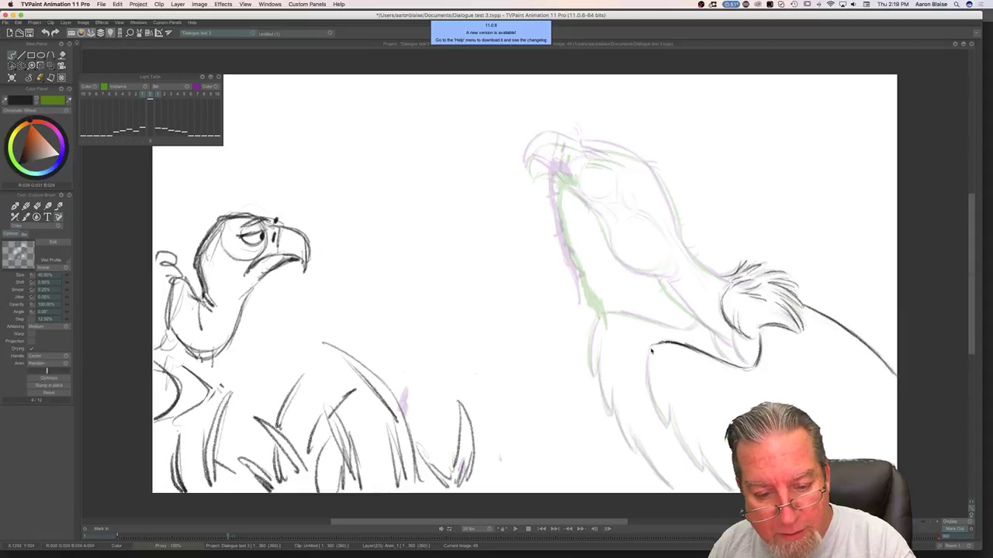
{"action": "left_click_drag", "start_coordinate": [648, 375], "coordinate": [692, 463]}
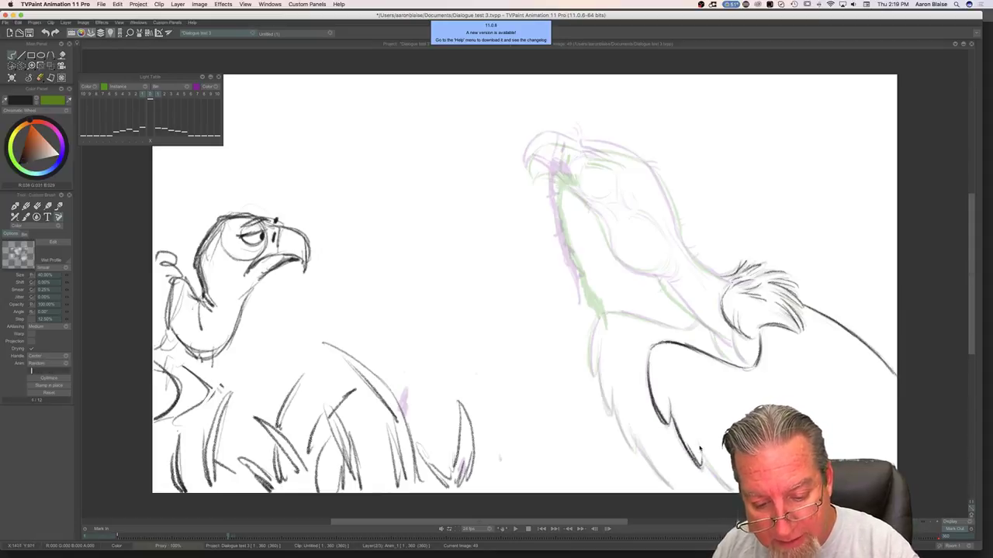
{"action": "key", "text": "Left"}
{"action": "key", "text": "Right"}
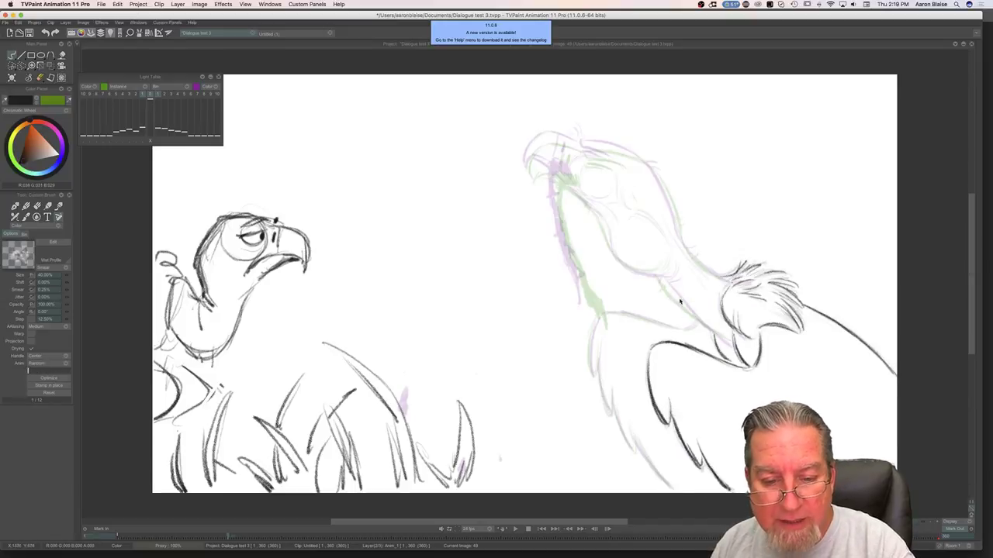
Step: Draw the throat line into the ruff and the back of the neck up to the rear of the head
{"action": "left_click_drag", "start_coordinate": [697, 319], "coordinate": [708, 332]}
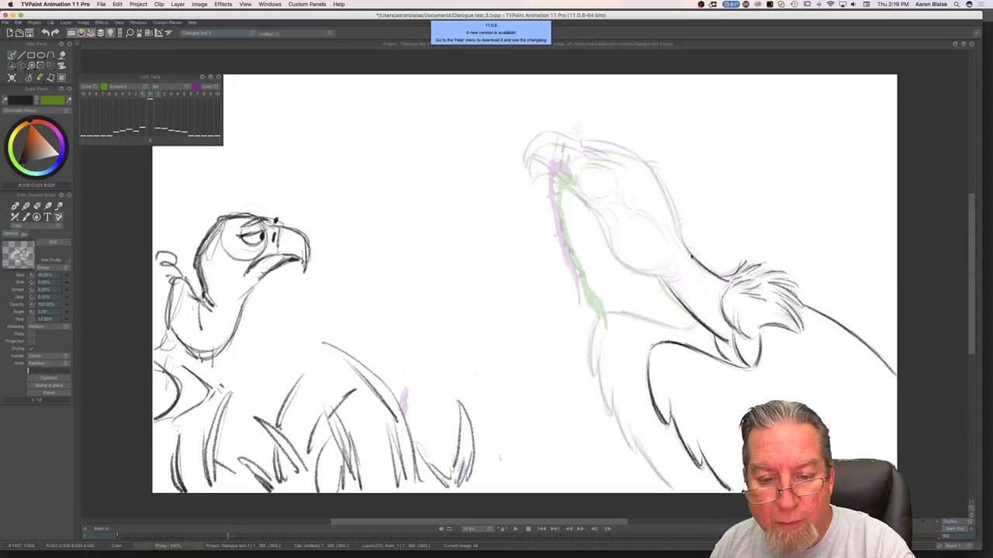
{"action": "key", "text": "Left"}
{"action": "key", "text": "Right"}
{"action": "left_click_drag", "start_coordinate": [674, 221], "coordinate": [655, 173]}
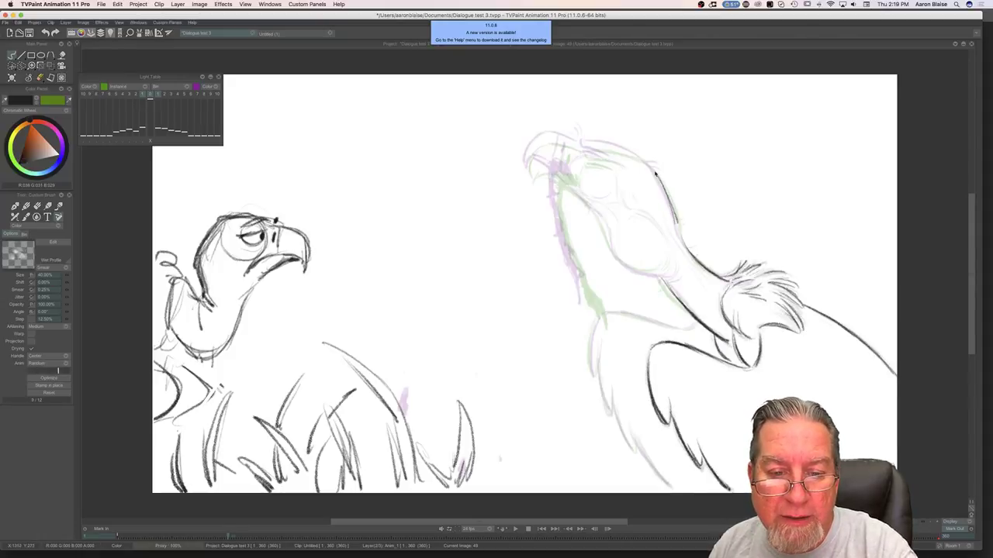
{"action": "left_click_drag", "start_coordinate": [682, 237], "coordinate": [655, 178]}
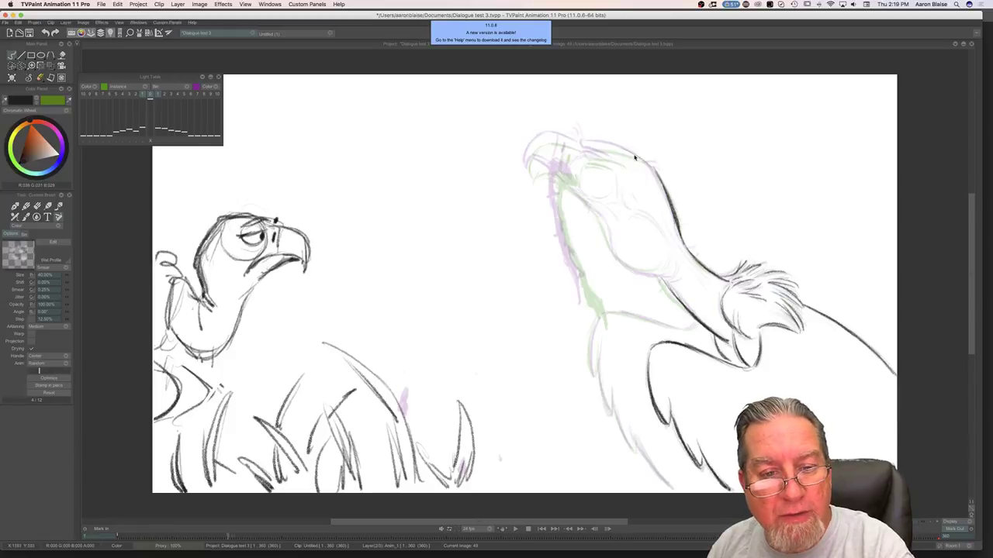
Step: Draw the top of the right vulture's head and the upper curve of its beak
{"action": "key", "text": "Left"}
{"action": "key", "text": "Right"}
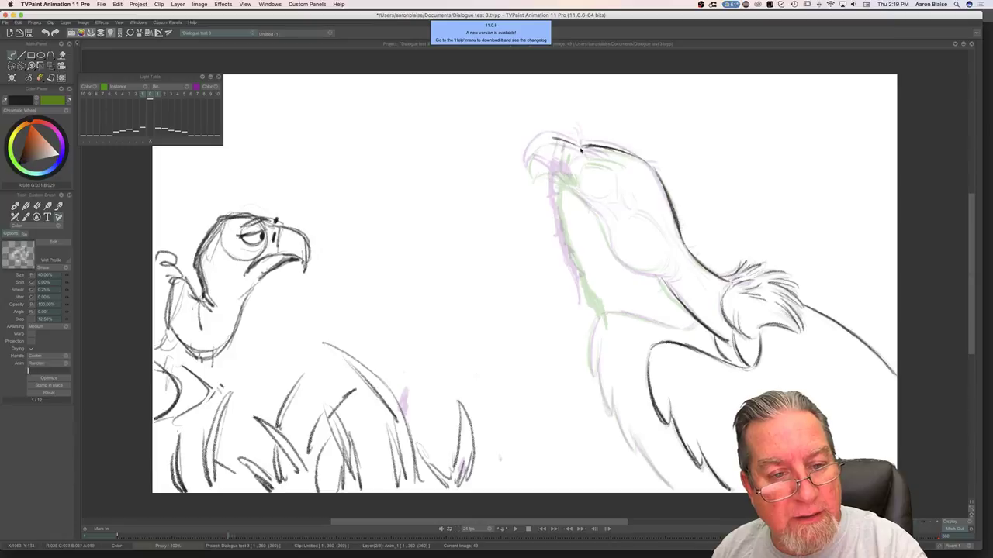
{"action": "key", "text": "Left"}
{"action": "key", "text": "Right"}
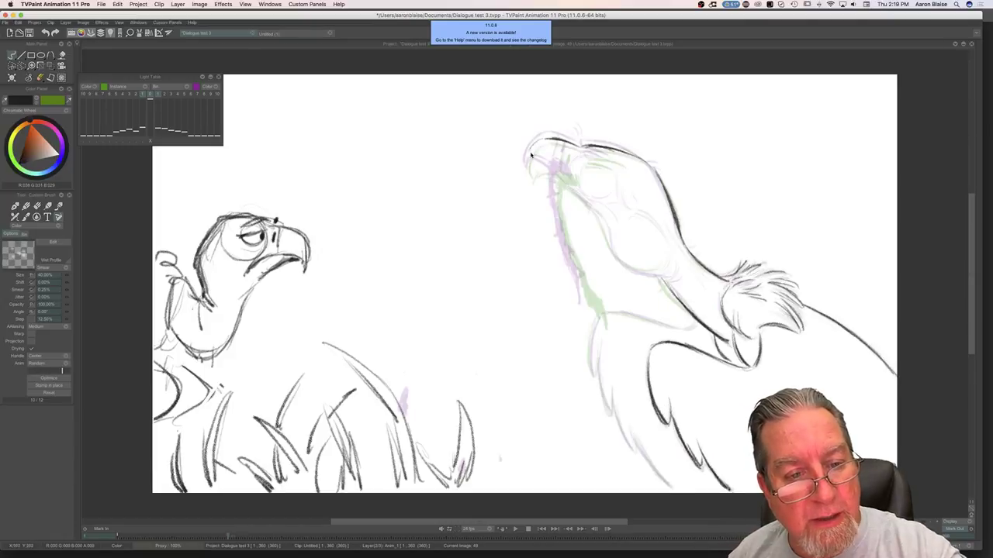
Step: Isolate the rough layer on the coughing pose, turn off the clean layer's light table and lower the rough layer's density to 24%
{"action": "key", "text": "Left"}
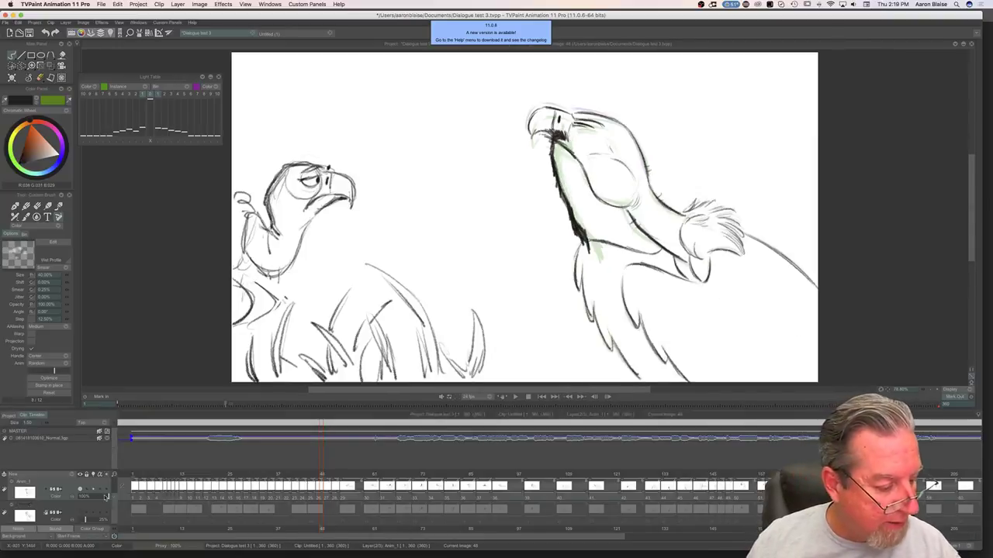
{"action": "left_click", "coordinate": [82, 515]}
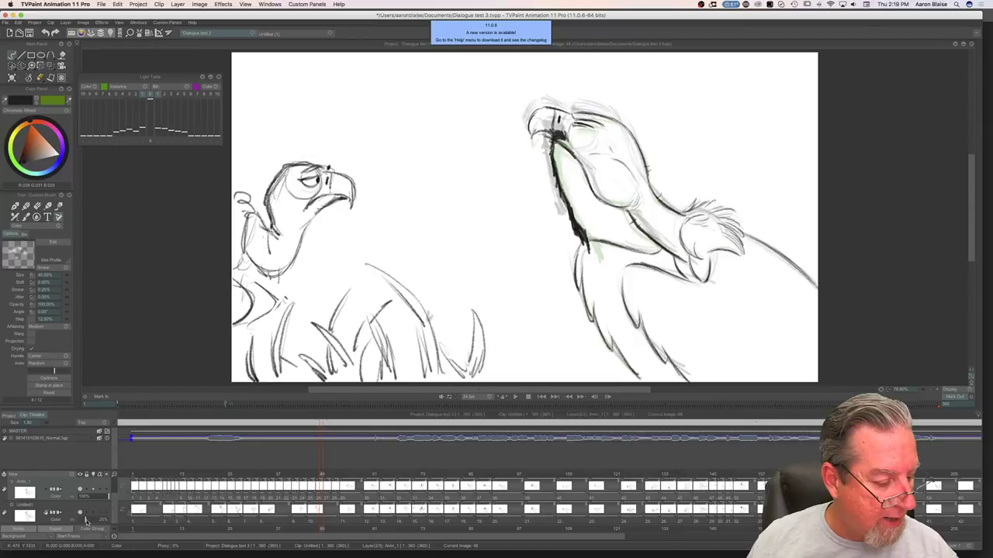
{"action": "left_click_drag", "start_coordinate": [321, 475], "coordinate": [366, 478]}
{"action": "left_click", "coordinate": [81, 490]}
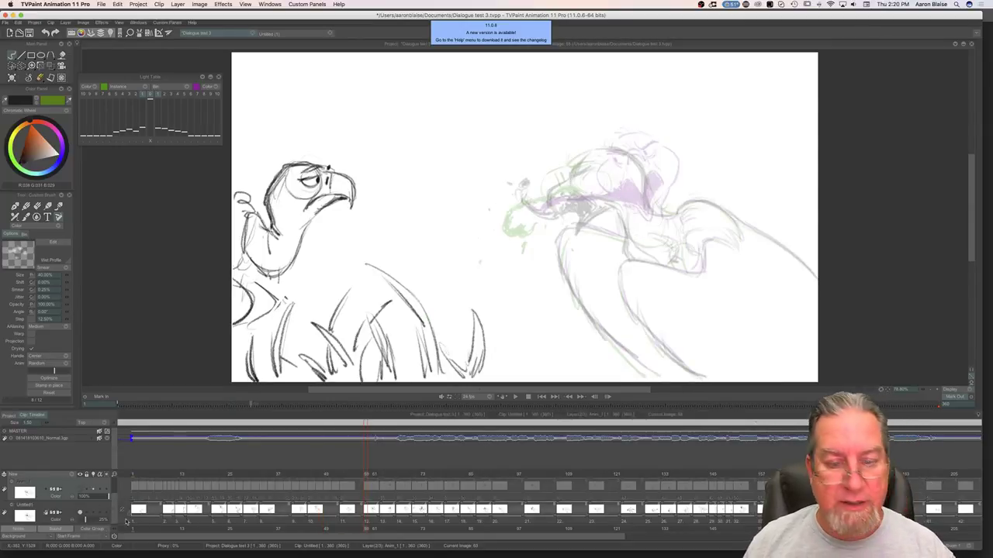
{"action": "left_click", "coordinate": [93, 490]}
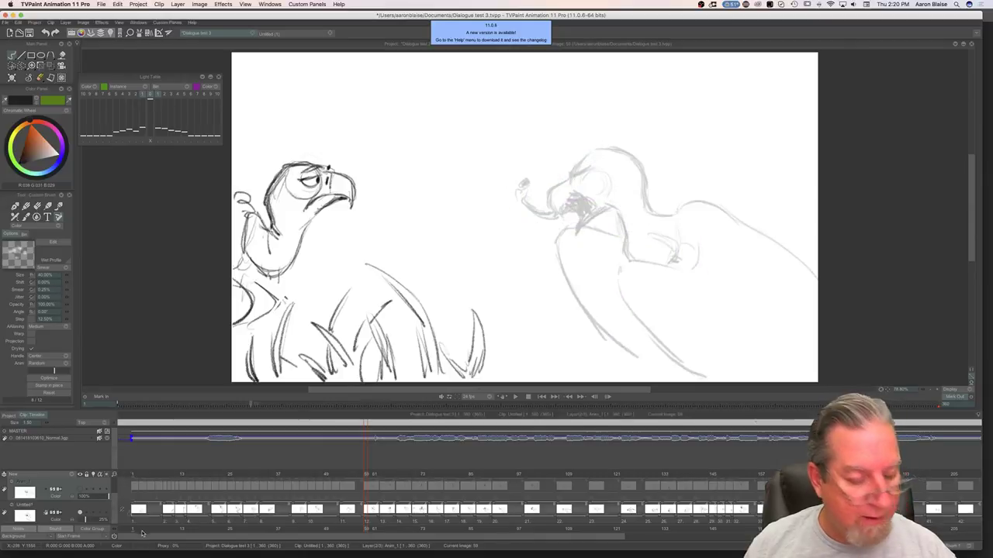
{"action": "mouse_move", "coordinate": [86, 520]}
{"action": "left_mouse_down"}
{"action": "mouse_move", "coordinate": [111, 525]}
{"action": "mouse_move", "coordinate": [83, 520]}
{"action": "left_mouse_up"}
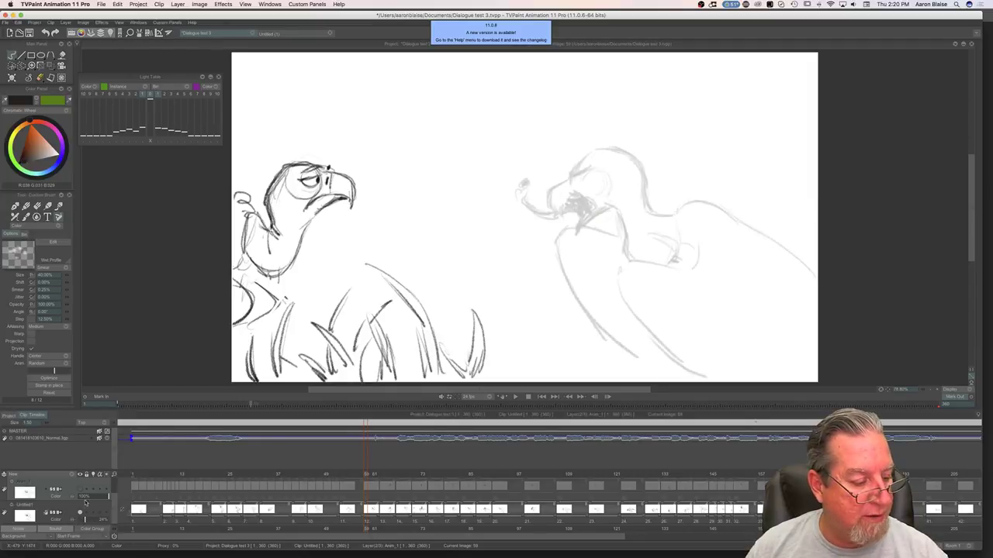
Step: Toggle the clean layer's visibility on the coughing pose to compare the clean drawing with the rough underneath
{"action": "left_click", "coordinate": [81, 491]}
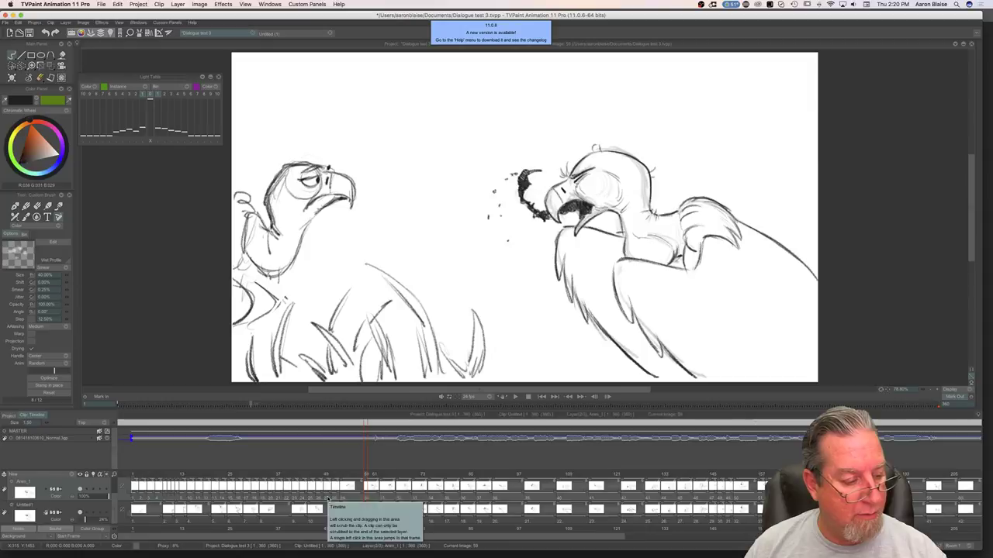
{"action": "left_click", "coordinate": [81, 491]}
{"action": "left_click", "coordinate": [81, 491]}
{"action": "left_click", "coordinate": [81, 491]}
{"action": "left_click", "coordinate": [80, 491]}
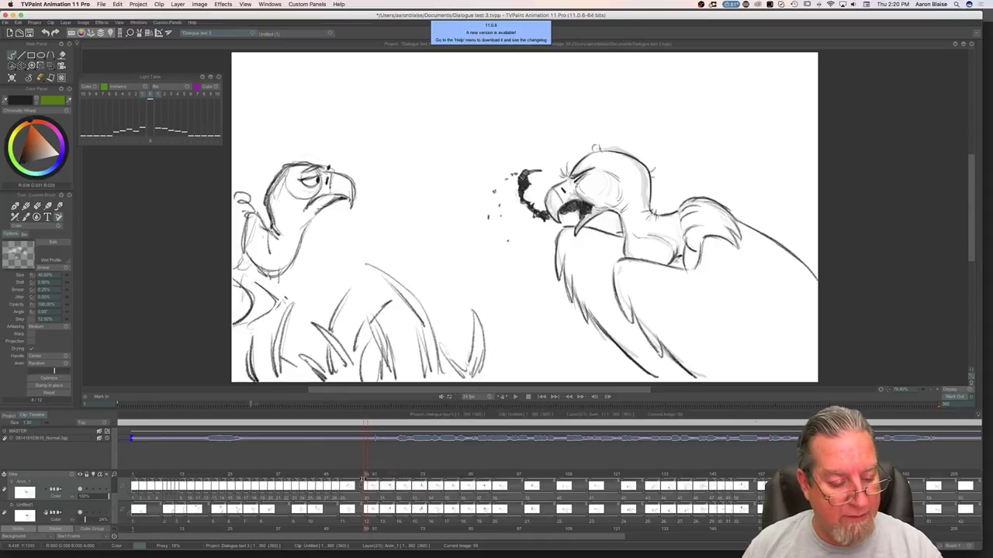
Step: Return to the unfinished vulture drawing, hide the rough layer and turn the clean layer's light table back on
{"action": "mouse_move", "coordinate": [366, 474]}
{"action": "left_mouse_down"}
{"action": "mouse_move", "coordinate": [329, 485]}
{"action": "mouse_move", "coordinate": [361, 487]}
{"action": "mouse_move", "coordinate": [290, 495]}
{"action": "mouse_move", "coordinate": [330, 496]}
{"action": "left_mouse_up"}
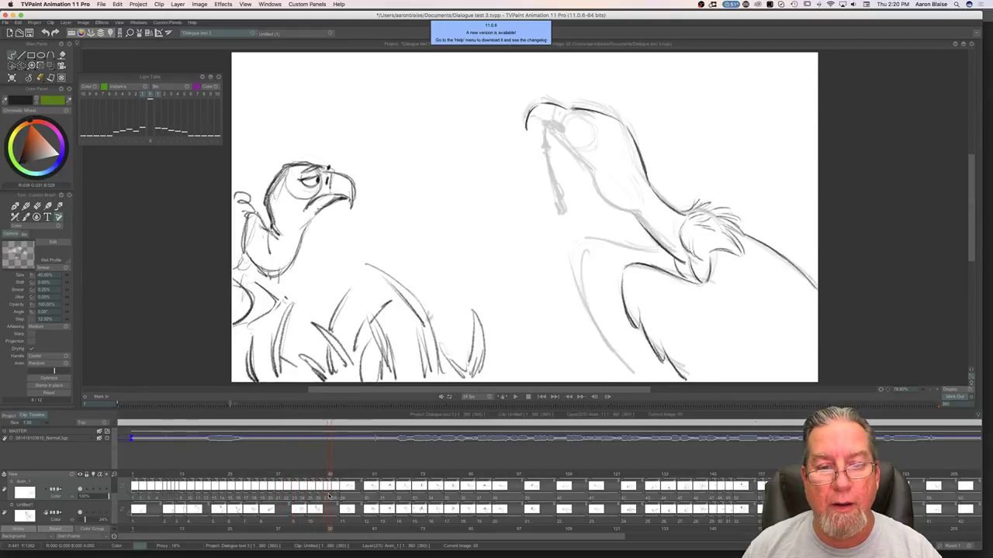
{"action": "left_click", "coordinate": [80, 513]}
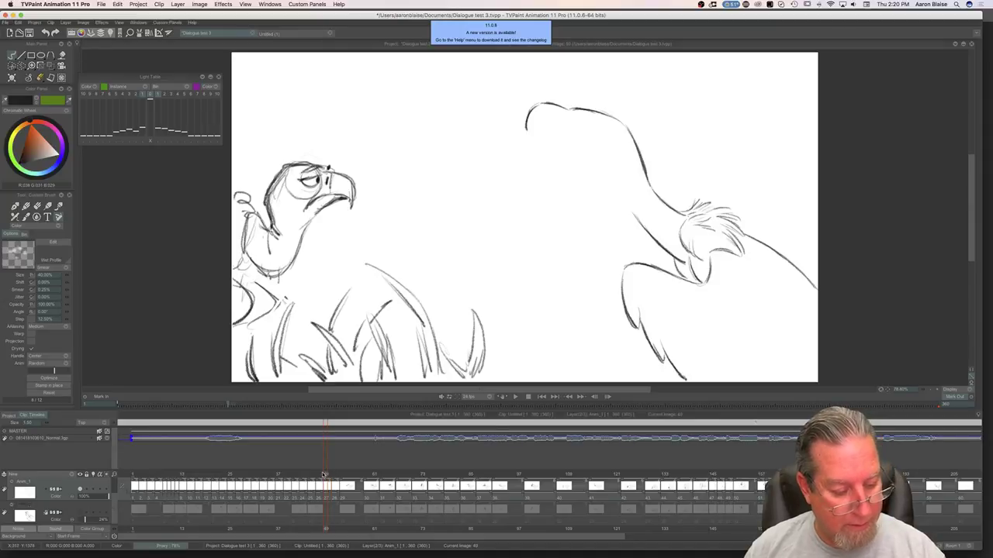
{"action": "key", "text": "Down"}
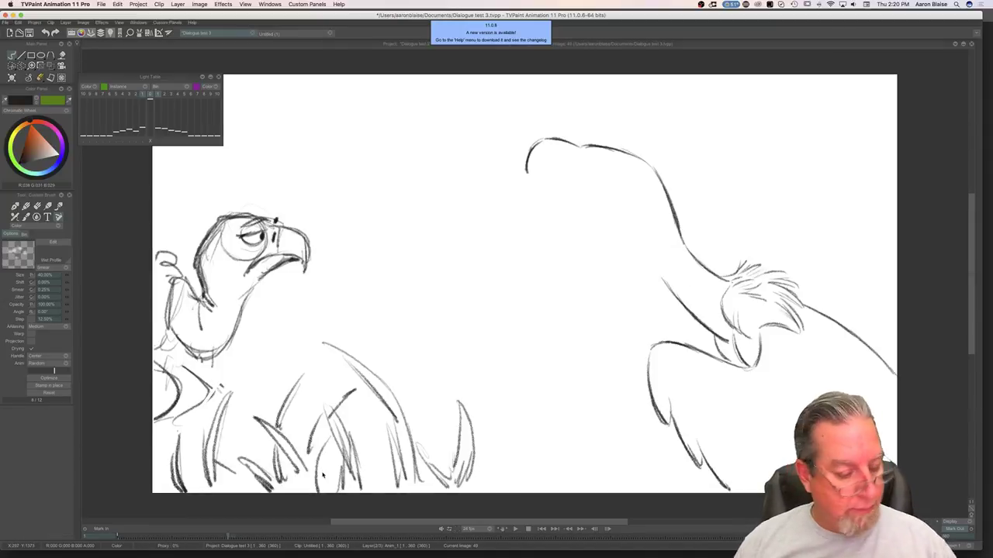
{"action": "key", "text": "shift+Tab"}
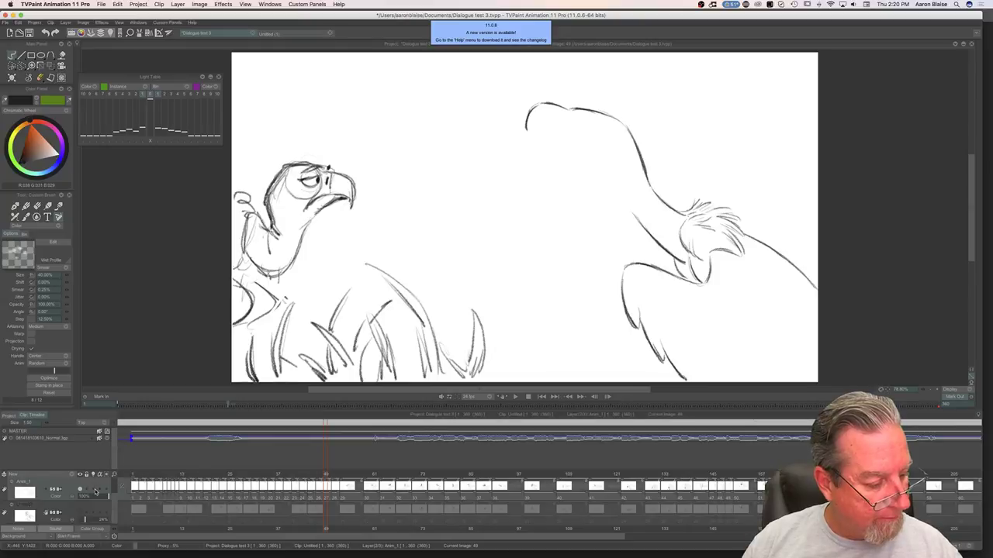
{"action": "left_click", "coordinate": [95, 491]}
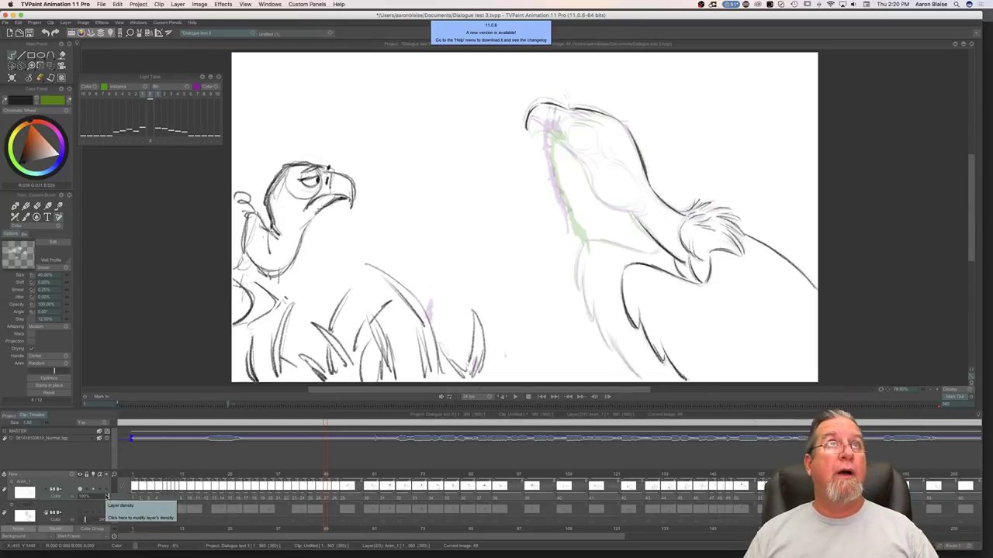
{"action": "key", "text": "shift+Tab"}
Step: Finish the beak's lower contour and draw the dark liquid from the mouth down to the chest
{"action": "key", "text": "Left"}
{"action": "key", "text": "Right"}
{"action": "key", "text": "Left"}
{"action": "key", "text": "Right"}
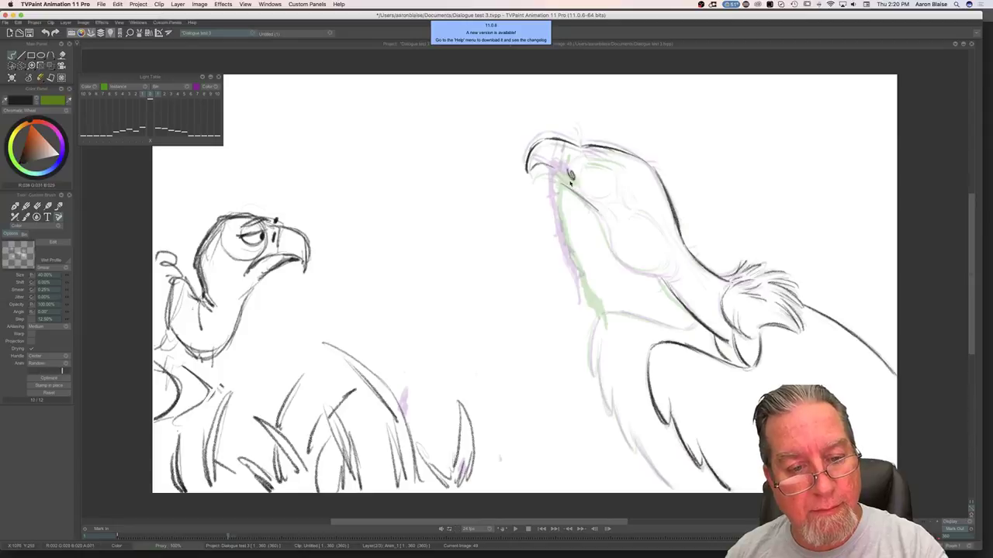
{"action": "mouse_move", "coordinate": [556, 186]}
{"action": "left_mouse_down"}
{"action": "mouse_move", "coordinate": [568, 253]}
{"action": "mouse_move", "coordinate": [560, 232]}
{"action": "left_mouse_up"}
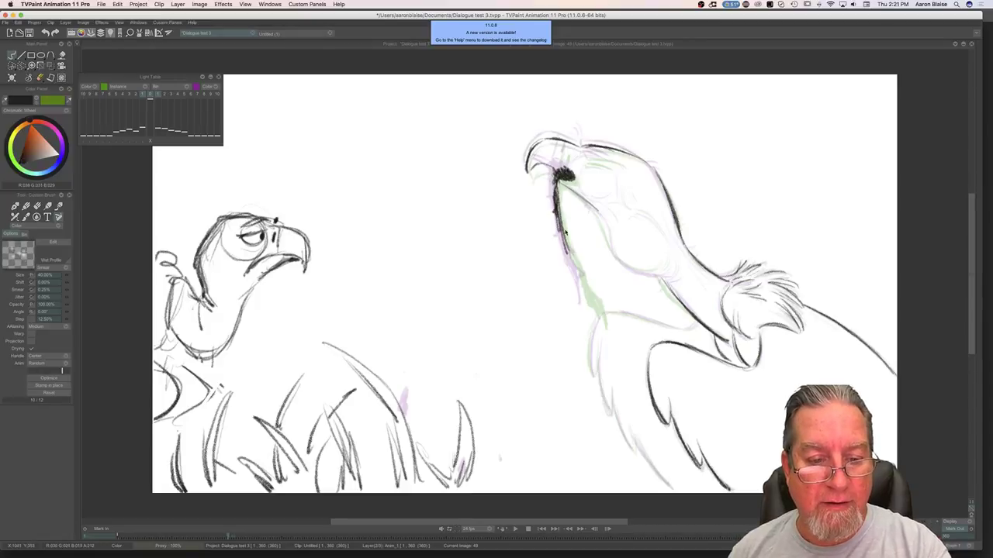
{"action": "left_click_drag", "start_coordinate": [570, 262], "coordinate": [588, 286]}
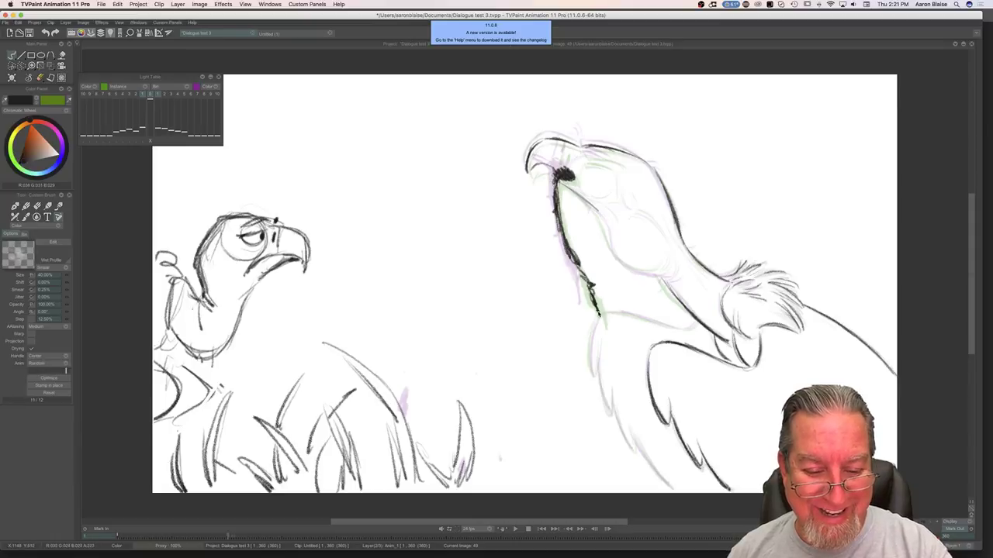
Step: Thicken the black strand hanging from the raised vulture's beak, comparing it with the neighbouring drawings
{"action": "mouse_move", "coordinate": [570, 257]}
{"action": "left_mouse_down"}
{"action": "mouse_move", "coordinate": [591, 302]}
{"action": "mouse_move", "coordinate": [567, 245]}
{"action": "left_mouse_up"}
{"action": "key", "text": "Left"}
{"action": "key", "text": "Right"}
{"action": "key", "text": "Left"}
{"action": "key", "text": "Right"}
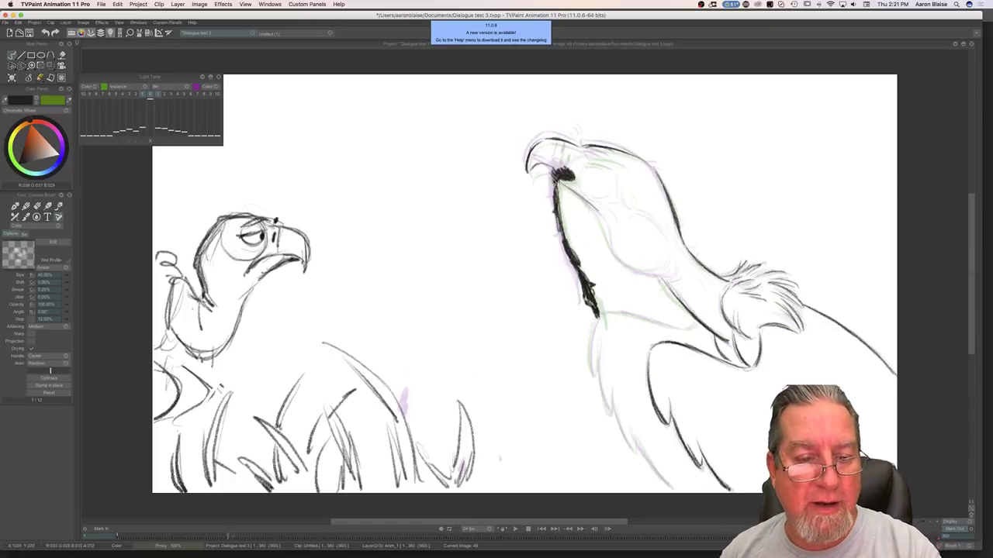
{"action": "key", "text": "Left"}
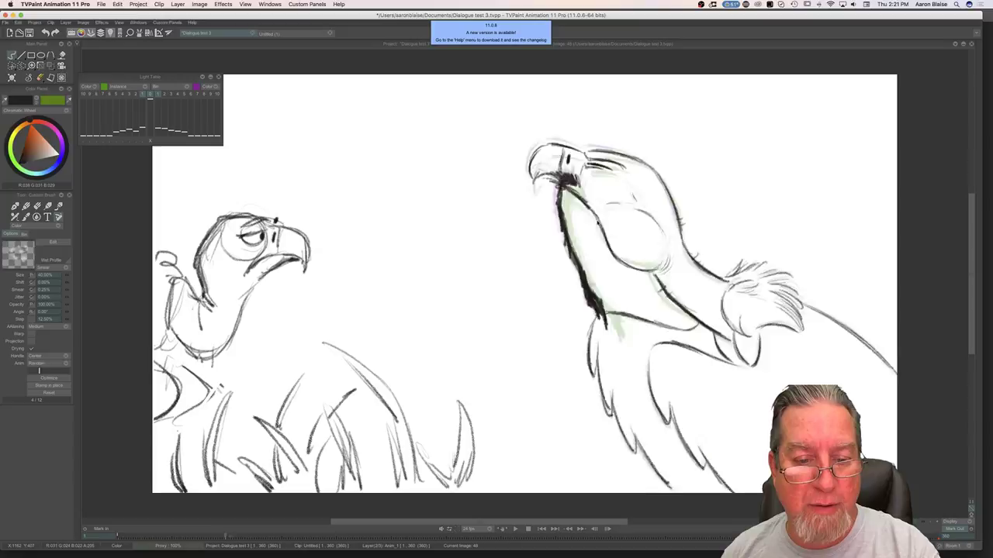
{"action": "key", "text": "Right"}
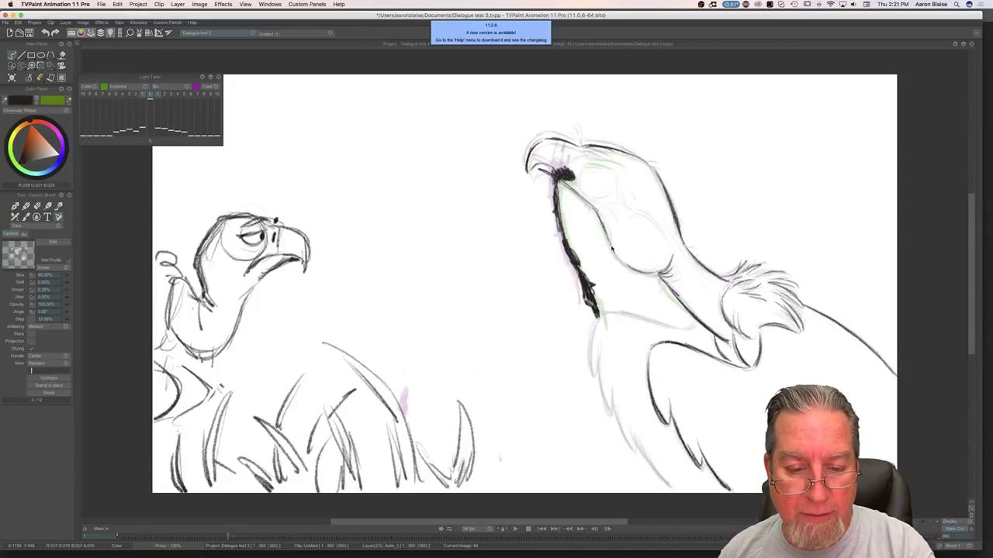
Step: Darken the raised vulture's jaw and throat pouch contour and add the curved cheek line above it
{"action": "left_click_drag", "start_coordinate": [626, 267], "coordinate": [645, 272]}
{"action": "key", "text": "Right"}
{"action": "key", "text": "Left"}
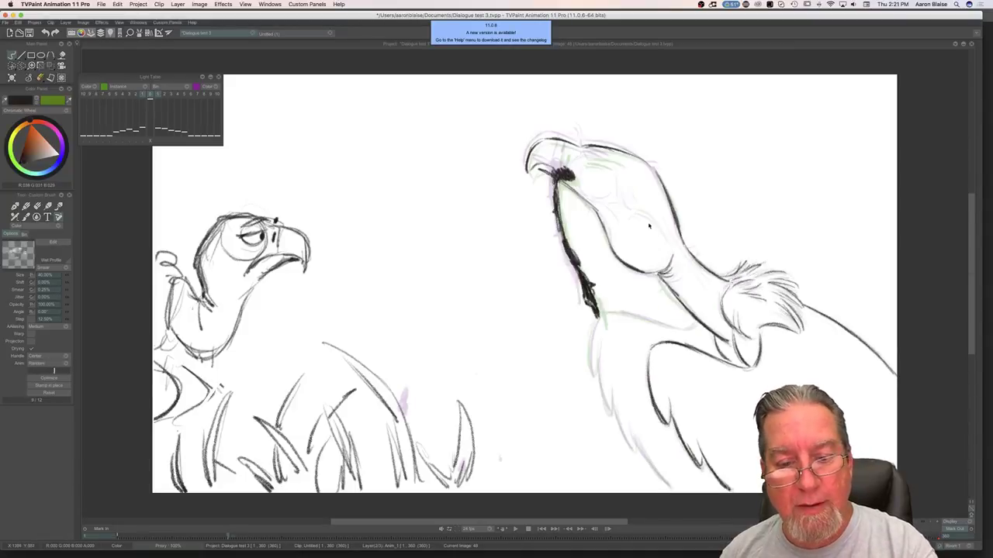
{"action": "key", "text": "Left"}
{"action": "key", "text": "Right"}
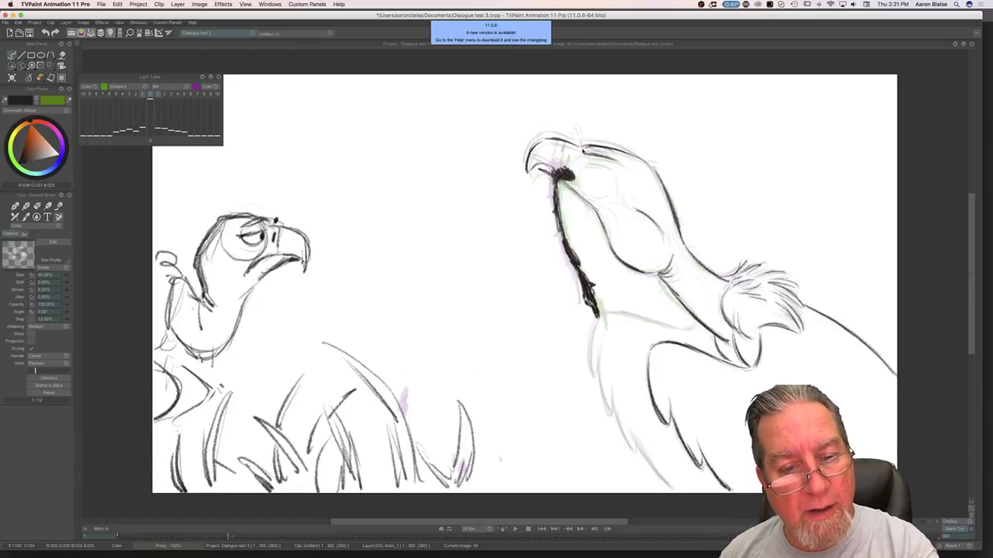
Step: Draw the brow wrinkles and the nostril on the raised vulture's head
{"action": "left_click_drag", "start_coordinate": [587, 153], "coordinate": [620, 162]}
{"action": "key", "text": "Left"}
{"action": "key", "text": "Right"}
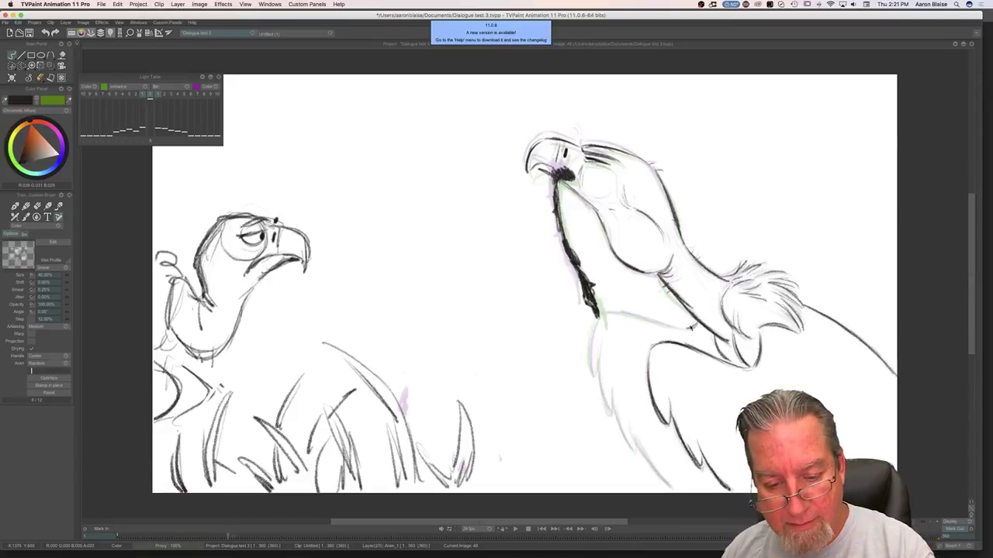
Step: Draw the raised vulture's chest contour and its jagged feather edge down to the bottom of the picture
{"action": "mouse_move", "coordinate": [605, 313]}
{"action": "left_mouse_down"}
{"action": "mouse_move", "coordinate": [594, 379]}
{"action": "mouse_move", "coordinate": [599, 349]}
{"action": "mouse_move", "coordinate": [609, 411]}
{"action": "mouse_move", "coordinate": [610, 385]}
{"action": "mouse_move", "coordinate": [671, 489]}
{"action": "left_mouse_up"}
{"action": "left_click_drag", "start_coordinate": [639, 439], "coordinate": [651, 460]}
{"action": "key", "text": "Left"}
{"action": "key", "text": "Right"}
{"action": "key", "text": "Left"}
{"action": "key", "text": "Right"}
{"action": "key", "text": "Left"}
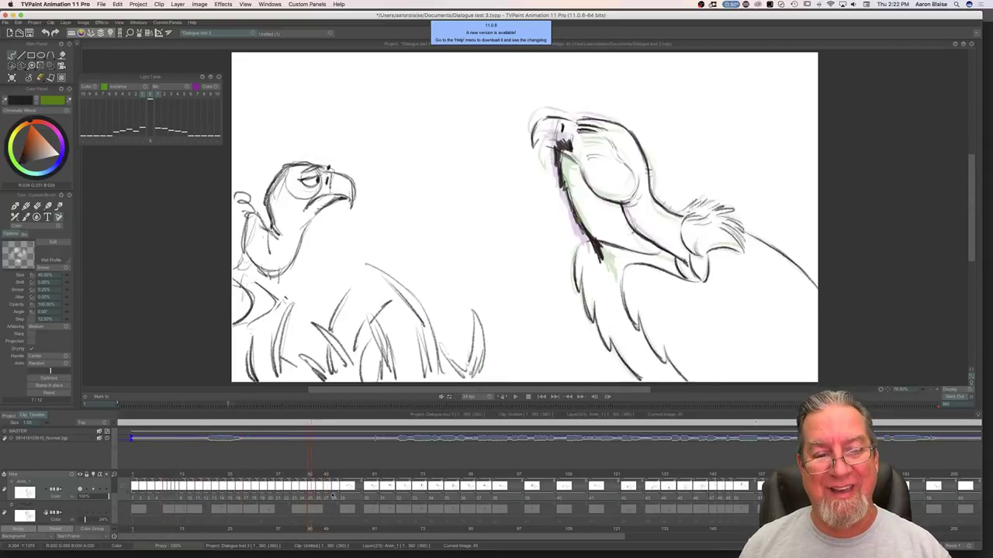
Step: Play back the opening drawings of the animation layer and examine the vulture's head movement around image 63
{"action": "left_click", "coordinate": [369, 500]}
{"action": "left_click_drag", "start_coordinate": [135, 500], "coordinate": [447, 501]}
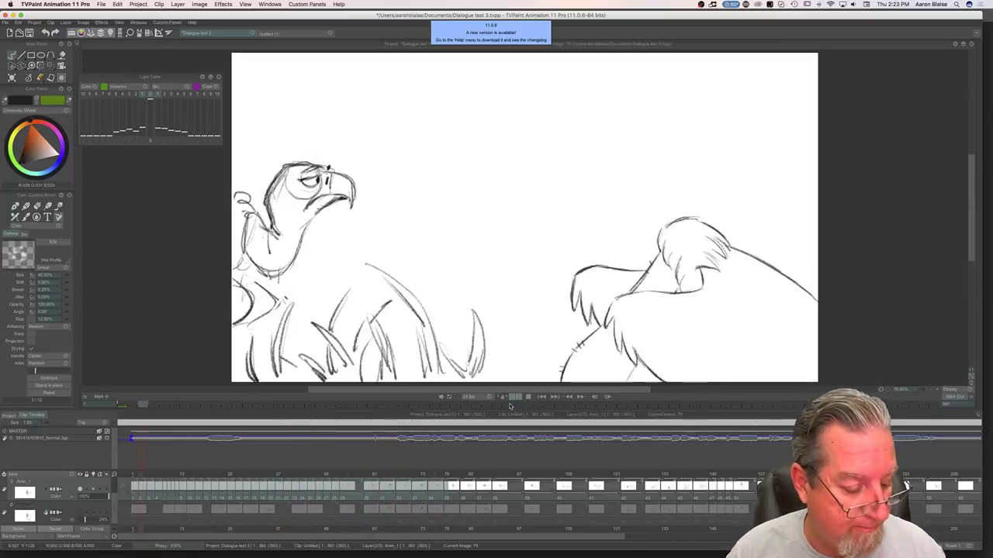
{"action": "left_click", "coordinate": [341, 475]}
{"action": "mouse_move", "coordinate": [329, 476]}
{"action": "left_mouse_down"}
{"action": "mouse_move", "coordinate": [391, 483]}
{"action": "mouse_move", "coordinate": [355, 484]}
{"action": "mouse_move", "coordinate": [383, 486]}
{"action": "left_mouse_up"}
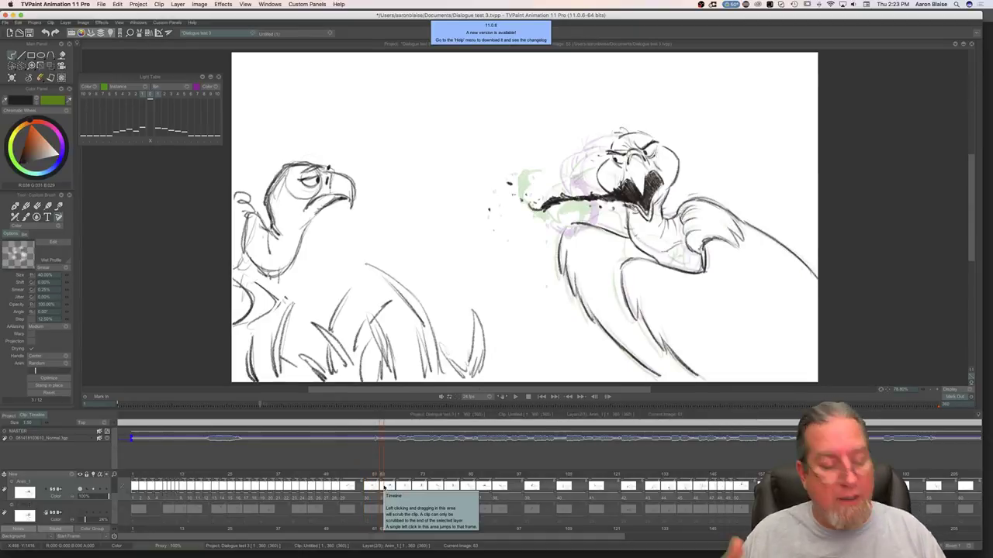
{"action": "key", "text": "Left"}
{"action": "key", "text": "Left"}
{"action": "key", "text": "Left"}
{"action": "key", "text": "Right"}
{"action": "key", "text": "Right"}
Step: Replace the held drawing at image 53 with a blank one and hide the timeline for a larger canvas
{"action": "mouse_move", "coordinate": [369, 474]}
{"action": "left_mouse_down"}
{"action": "mouse_move", "coordinate": [388, 474]}
{"action": "mouse_move", "coordinate": [336, 483]}
{"action": "mouse_move", "coordinate": [370, 484]}
{"action": "mouse_move", "coordinate": [345, 487]}
{"action": "mouse_move", "coordinate": [322, 475]}
{"action": "mouse_move", "coordinate": [358, 491]}
{"action": "mouse_move", "coordinate": [350, 484]}
{"action": "left_mouse_up"}
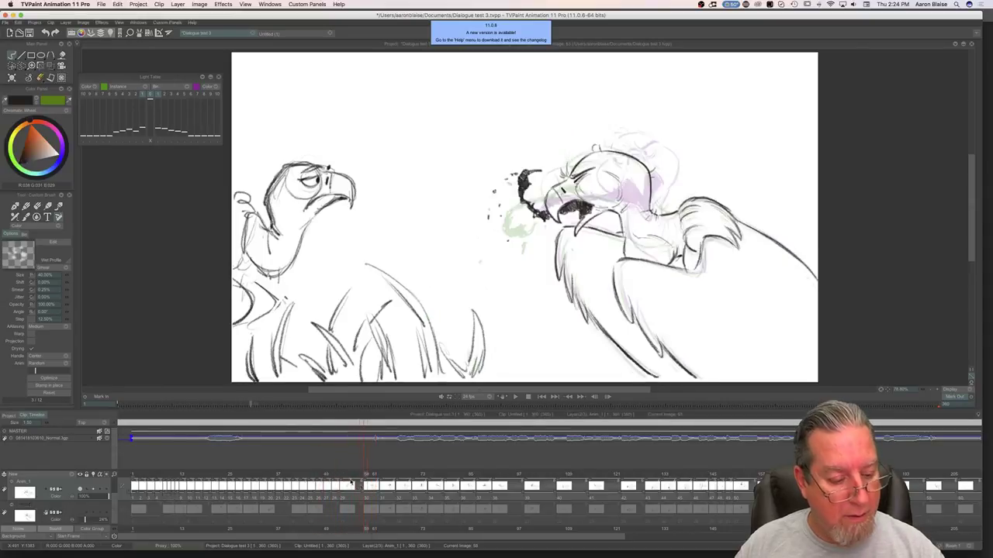
{"action": "left_click_drag", "start_coordinate": [350, 484], "coordinate": [342, 483]}
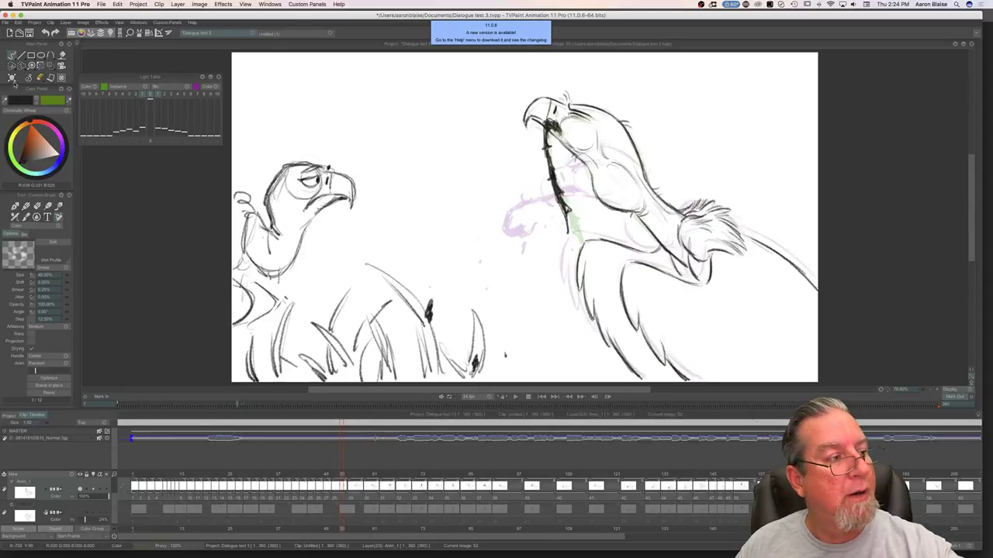
{"action": "key", "text": "shift+0"}
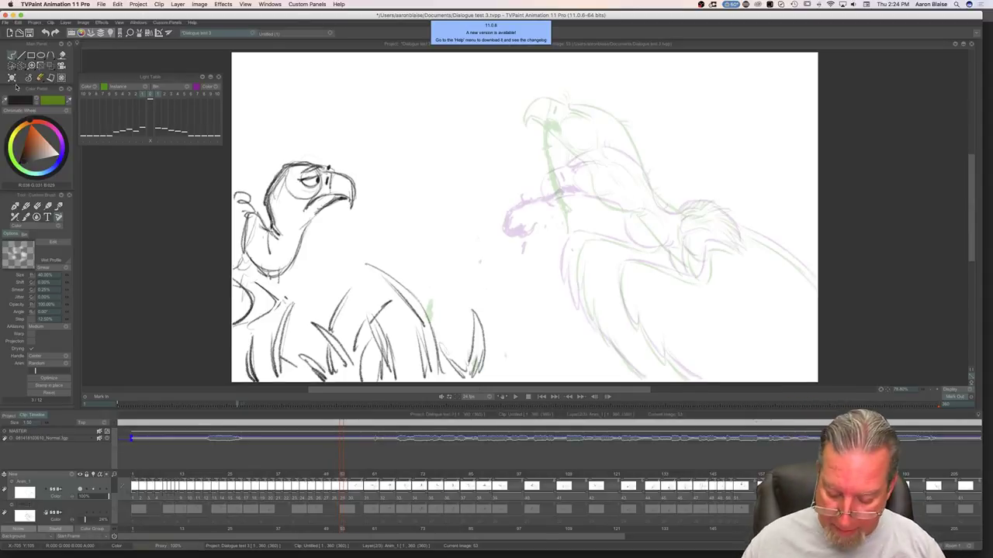
{"action": "key", "text": "Tab"}
Step: Draw the vulture's back line and the upper outline of its neck ruff on the blank drawing
{"action": "key", "text": "Left"}
{"action": "key", "text": "Right"}
{"action": "key", "text": "Left"}
{"action": "key", "text": "Right"}
{"action": "mouse_move", "coordinate": [723, 272]}
{"action": "left_mouse_down"}
{"action": "mouse_move", "coordinate": [756, 270]}
{"action": "mouse_move", "coordinate": [785, 285]}
{"action": "mouse_move", "coordinate": [801, 306]}
{"action": "mouse_move", "coordinate": [887, 354]}
{"action": "mouse_move", "coordinate": [897, 377]}
{"action": "mouse_move", "coordinate": [783, 290]}
{"action": "mouse_move", "coordinate": [796, 306]}
{"action": "mouse_move", "coordinate": [774, 324]}
{"action": "left_mouse_up"}
{"action": "key", "text": "Left"}
{"action": "key", "text": "Right"}
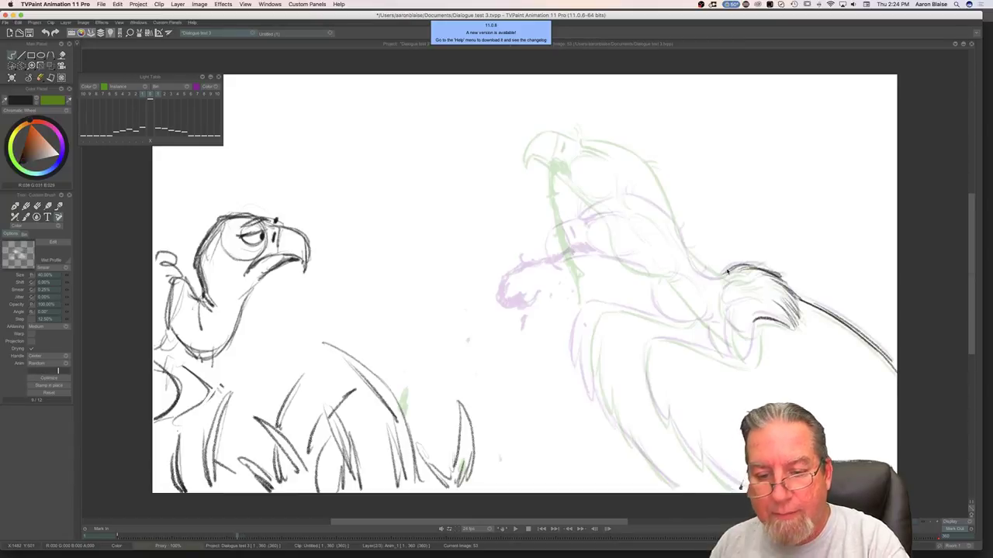
Step: Draw the rounded front edge and inner feathers of the neck ruff, comparing with the previous drawing
{"action": "key", "text": "Left"}
{"action": "key", "text": "Right"}
{"action": "key", "text": "Left"}
{"action": "key", "text": "Right"}
{"action": "mouse_move", "coordinate": [728, 271]}
{"action": "left_mouse_down"}
{"action": "mouse_move", "coordinate": [721, 277]}
{"action": "mouse_move", "coordinate": [745, 272]}
{"action": "left_mouse_up"}
{"action": "key", "text": "Left"}
{"action": "key", "text": "Right"}
{"action": "key", "text": "Left"}
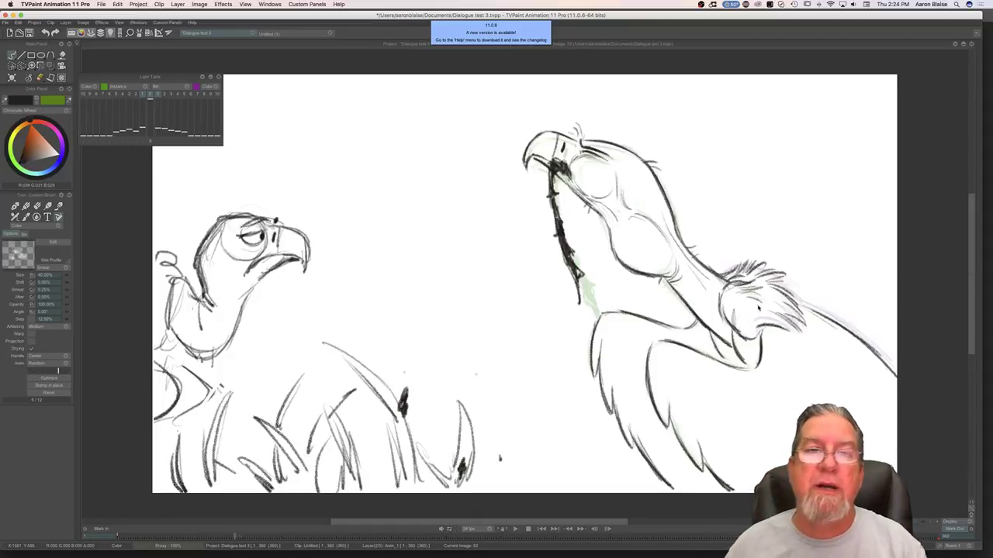
{"action": "key", "text": "Right"}
{"action": "key", "text": "Left"}
{"action": "key", "text": "Right"}
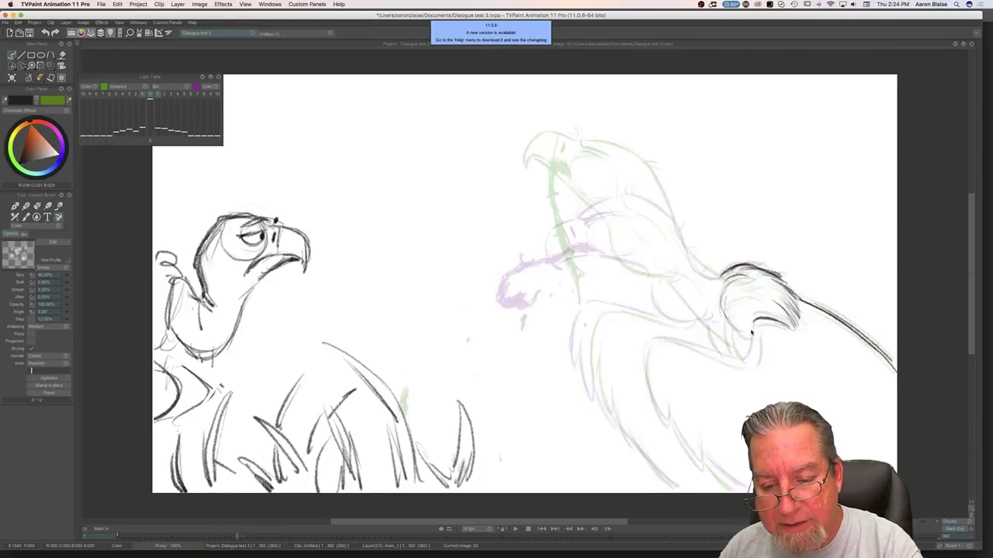
Step: Draw the neck-base fold below the ruff and the wing's front contour with its jagged feather edge
{"action": "mouse_move", "coordinate": [735, 332]}
{"action": "left_mouse_down"}
{"action": "mouse_move", "coordinate": [736, 302]}
{"action": "mouse_move", "coordinate": [744, 337]}
{"action": "mouse_move", "coordinate": [735, 307]}
{"action": "mouse_move", "coordinate": [753, 303]}
{"action": "mouse_move", "coordinate": [737, 300]}
{"action": "mouse_move", "coordinate": [756, 326]}
{"action": "left_mouse_up"}
{"action": "mouse_move", "coordinate": [725, 287]}
{"action": "left_mouse_down"}
{"action": "mouse_move", "coordinate": [722, 313]}
{"action": "mouse_move", "coordinate": [750, 367]}
{"action": "left_mouse_up"}
{"action": "mouse_move", "coordinate": [756, 328]}
{"action": "left_mouse_down"}
{"action": "mouse_move", "coordinate": [746, 367]}
{"action": "mouse_move", "coordinate": [660, 340]}
{"action": "mouse_move", "coordinate": [752, 360]}
{"action": "left_mouse_up"}
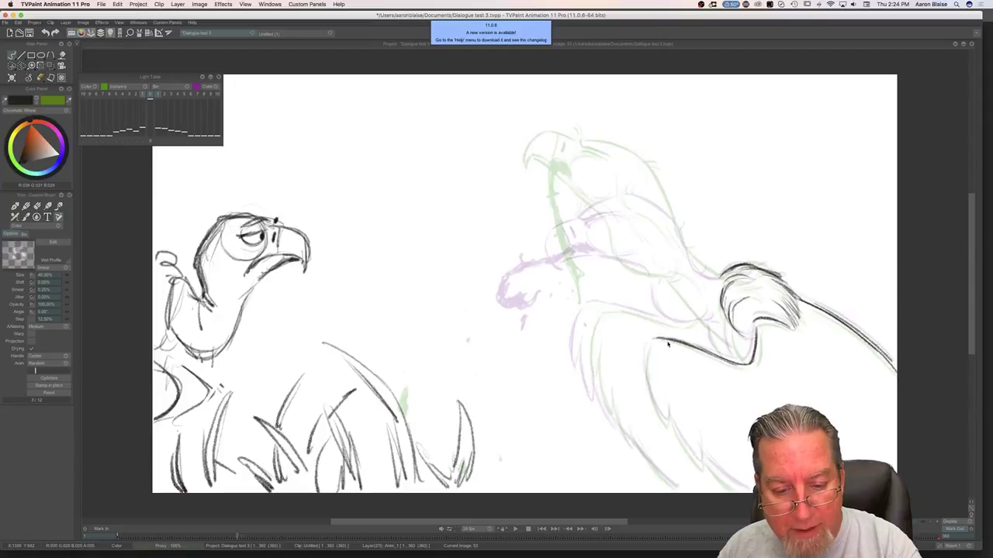
{"action": "mouse_move", "coordinate": [647, 354]}
{"action": "left_mouse_down"}
{"action": "mouse_move", "coordinate": [661, 421]}
{"action": "mouse_move", "coordinate": [663, 397]}
{"action": "mouse_move", "coordinate": [693, 456]}
{"action": "mouse_move", "coordinate": [684, 446]}
{"action": "mouse_move", "coordinate": [701, 466]}
{"action": "mouse_move", "coordinate": [693, 440]}
{"action": "mouse_move", "coordinate": [718, 476]}
{"action": "left_mouse_up"}
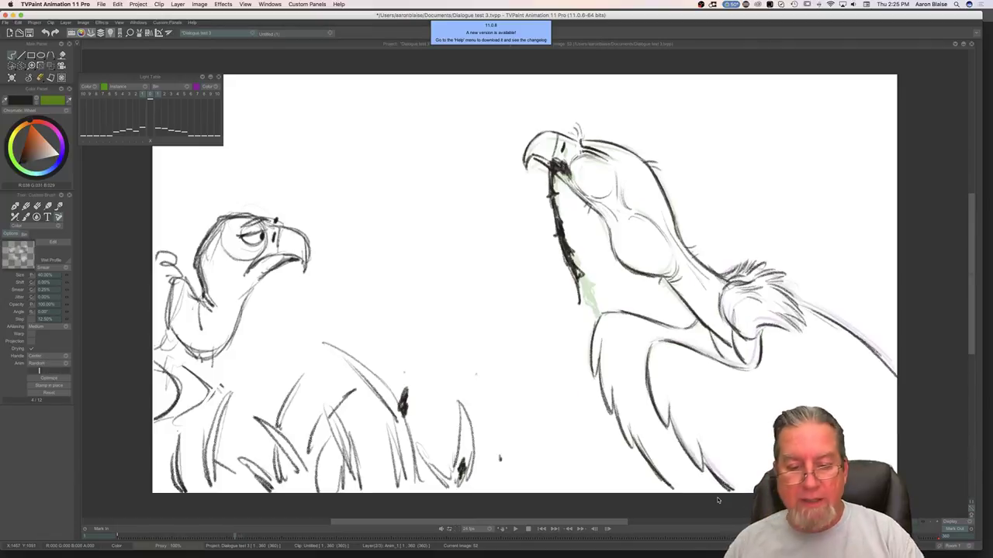
Step: Add the inner fold lines at the base of the neck, between the ruff and the wing contour
{"action": "left_click_drag", "start_coordinate": [726, 330], "coordinate": [739, 362]}
{"action": "key", "text": "Left"}
{"action": "key", "text": "Left"}
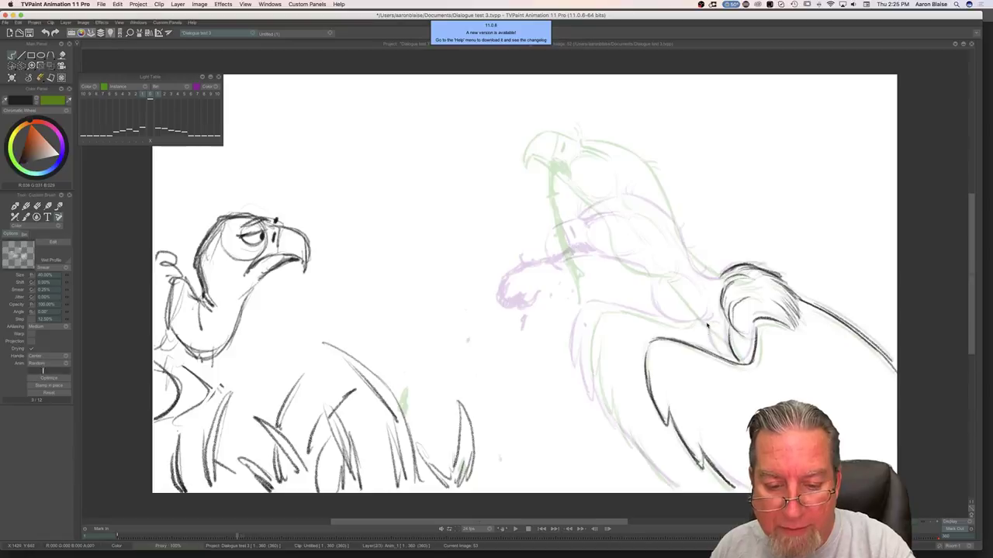
{"action": "left_click_drag", "start_coordinate": [708, 326], "coordinate": [715, 355]}
{"action": "key", "text": "Left"}
{"action": "key", "text": "Right"}
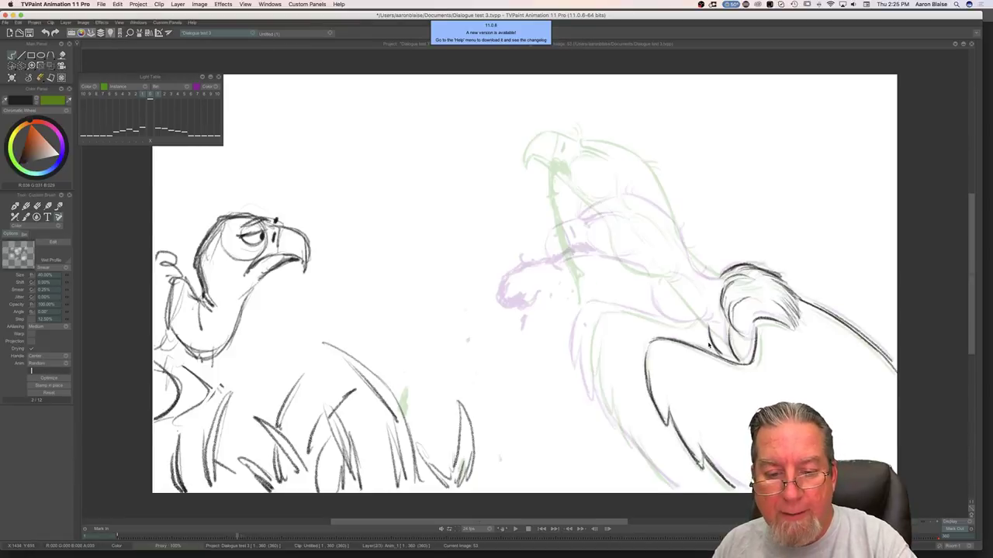
Step: Draw the back of the neck rising from the ruff, checking it against the adjacent drawings
{"action": "left_click_drag", "start_coordinate": [700, 271], "coordinate": [722, 280]}
{"action": "left_click_drag", "start_coordinate": [688, 250], "coordinate": [695, 266]}
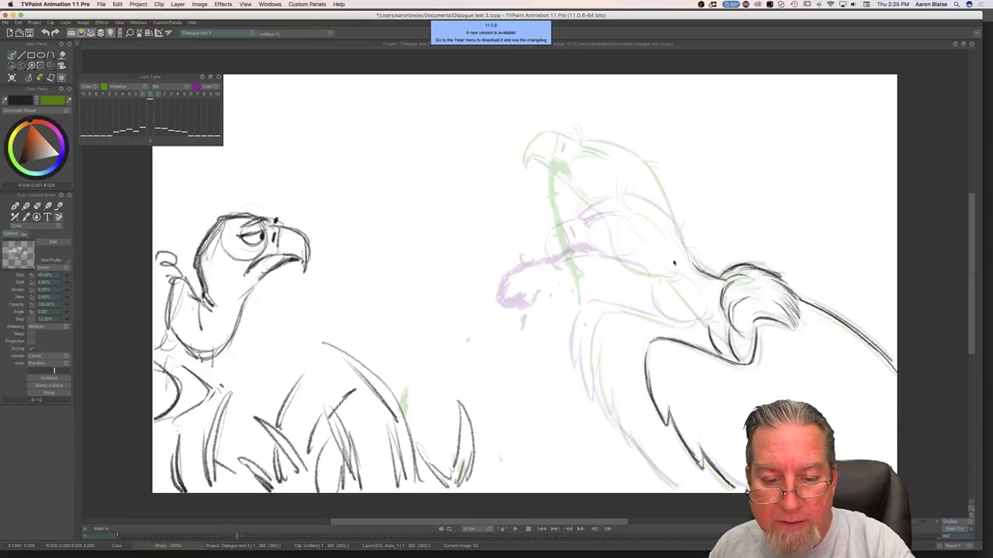
{"action": "key", "text": "Left"}
{"action": "key", "text": "Right"}
{"action": "key", "text": "Right"}
{"action": "key", "text": "Left"}
{"action": "key", "text": "Right"}
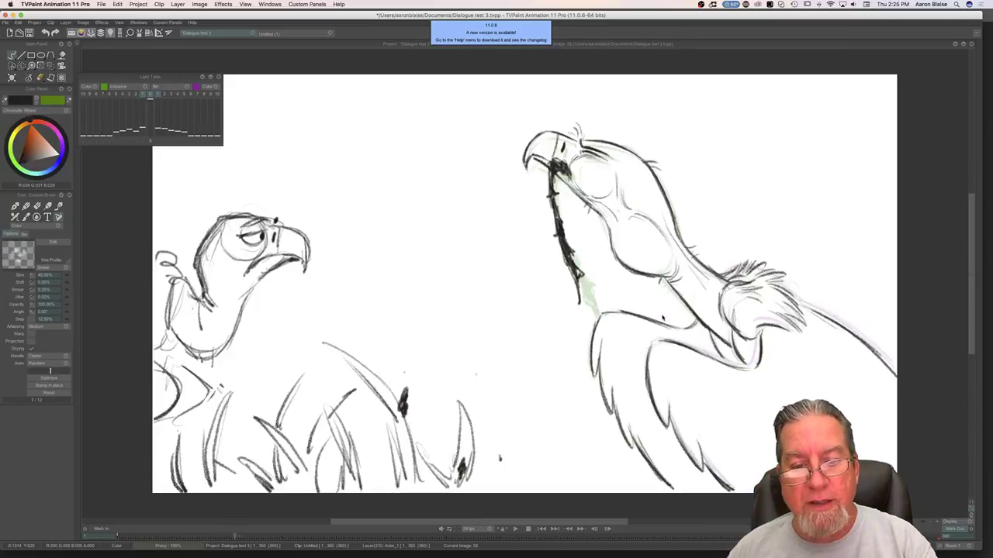
{"action": "key", "text": "Left"}
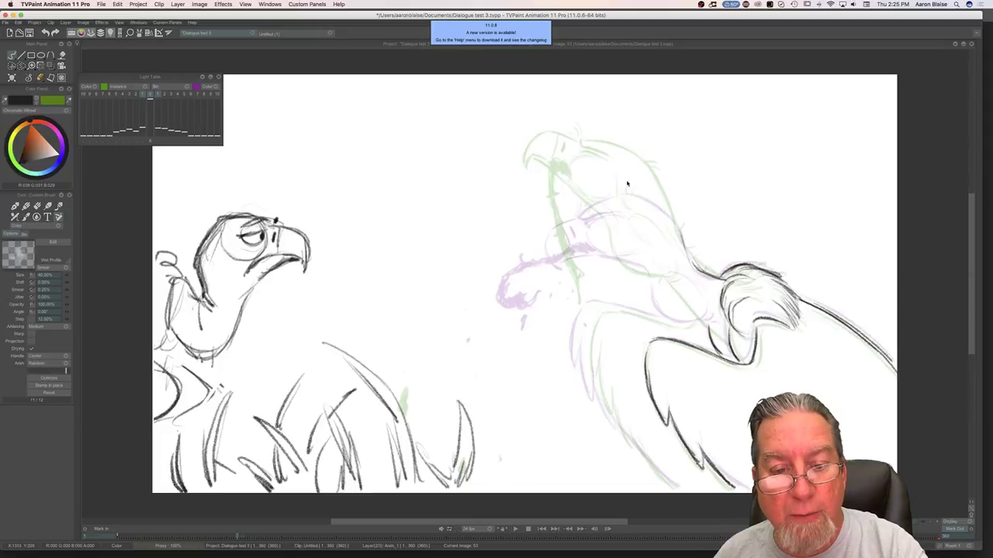
Step: Draw the top of the head between the two onion-skin poses and extend it into the hooked upper beak
{"action": "mouse_move", "coordinate": [590, 174]}
{"action": "left_mouse_down"}
{"action": "mouse_move", "coordinate": [615, 174]}
{"action": "mouse_move", "coordinate": [669, 208]}
{"action": "mouse_move", "coordinate": [686, 250]}
{"action": "left_mouse_up"}
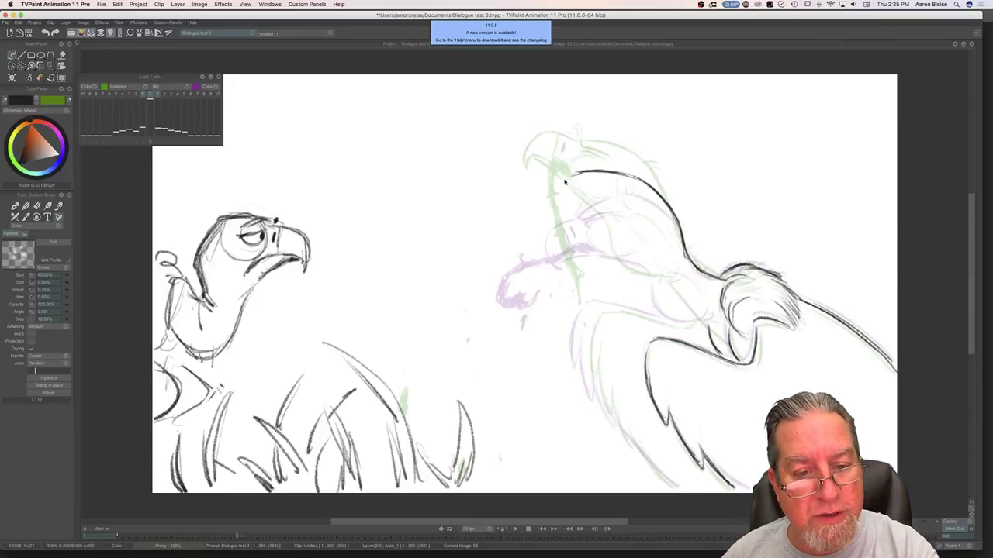
{"action": "mouse_move", "coordinate": [550, 180]}
{"action": "left_mouse_down"}
{"action": "mouse_move", "coordinate": [532, 196]}
{"action": "mouse_move", "coordinate": [529, 218]}
{"action": "mouse_move", "coordinate": [531, 199]}
{"action": "mouse_move", "coordinate": [572, 178]}
{"action": "left_mouse_up"}
{"action": "key", "text": "Left"}
{"action": "key", "text": "Right"}
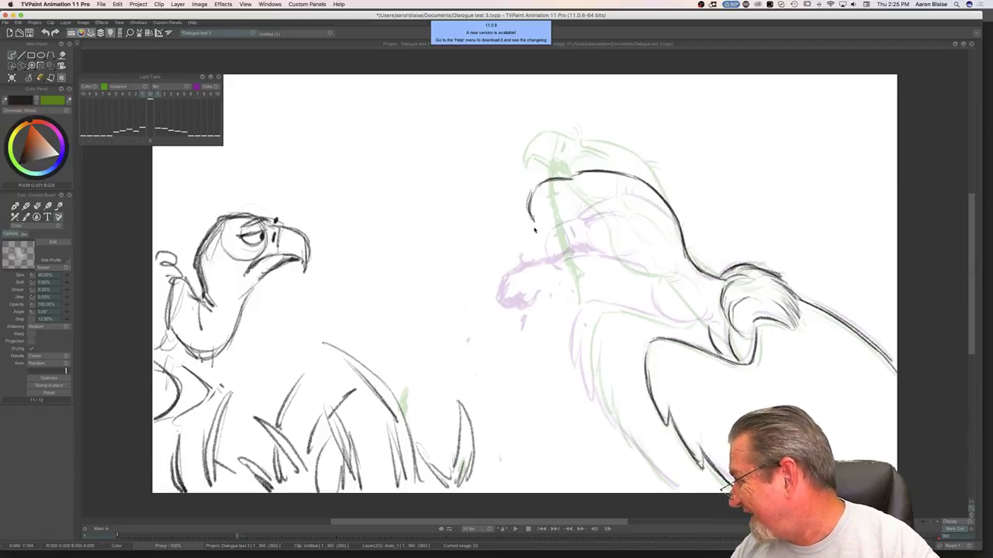
{"action": "key", "text": "Left"}
{"action": "key", "text": "Right"}
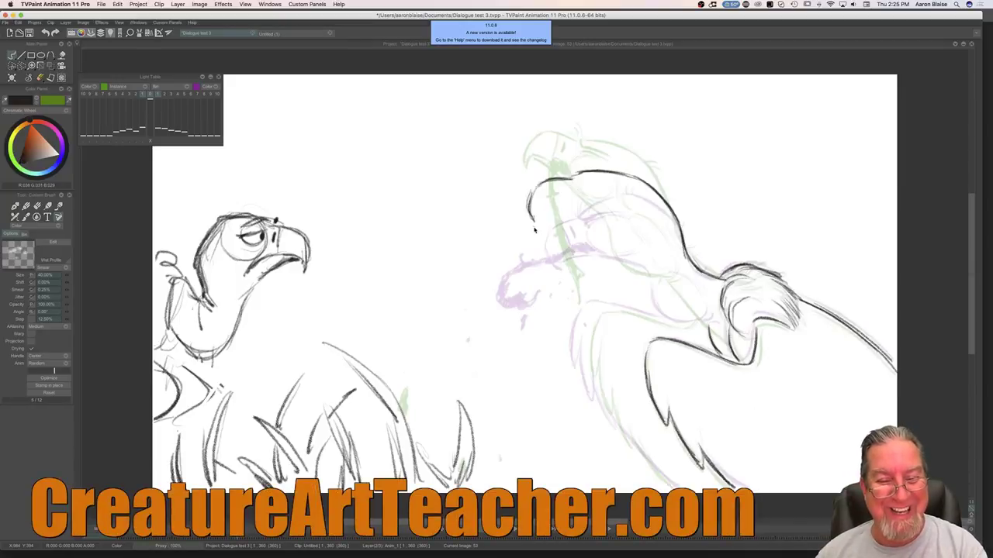
Step: Add the brow wrinkles, the small tufts on the crown and the light mouth line under the upper beak
{"action": "key", "text": "Left"}
{"action": "key", "text": "Right"}
{"action": "key", "text": "Left"}
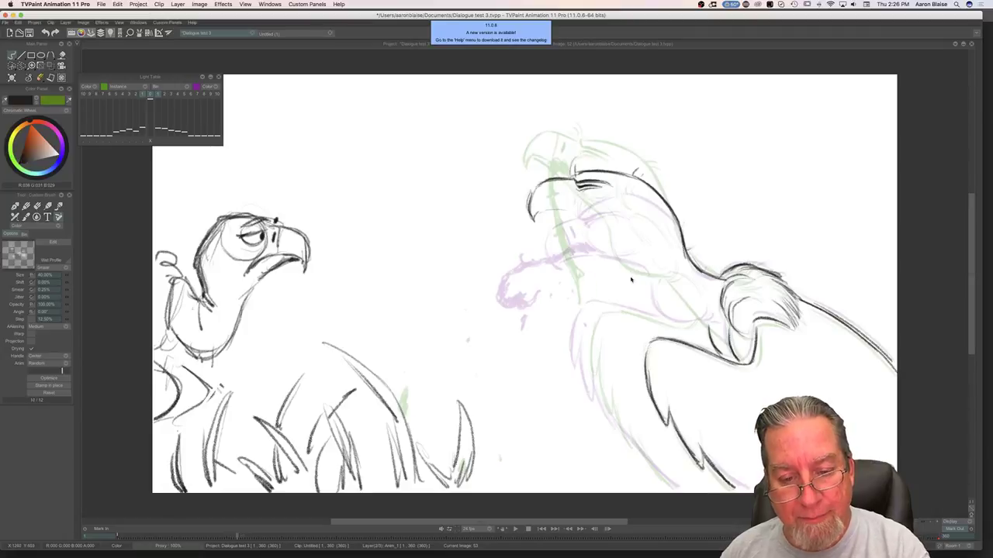
Step: Rough in the throat pouch curve and draw the beak details: black mouth corner, nostril and lower beak
{"action": "left_click_drag", "start_coordinate": [637, 283], "coordinate": [667, 304]}
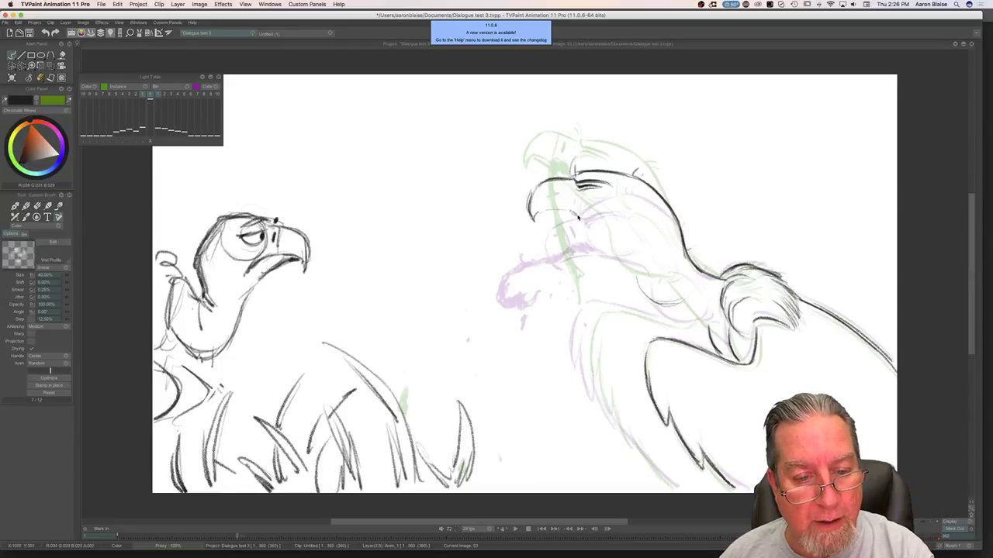
{"action": "left_click_drag", "start_coordinate": [570, 211], "coordinate": [560, 211]}
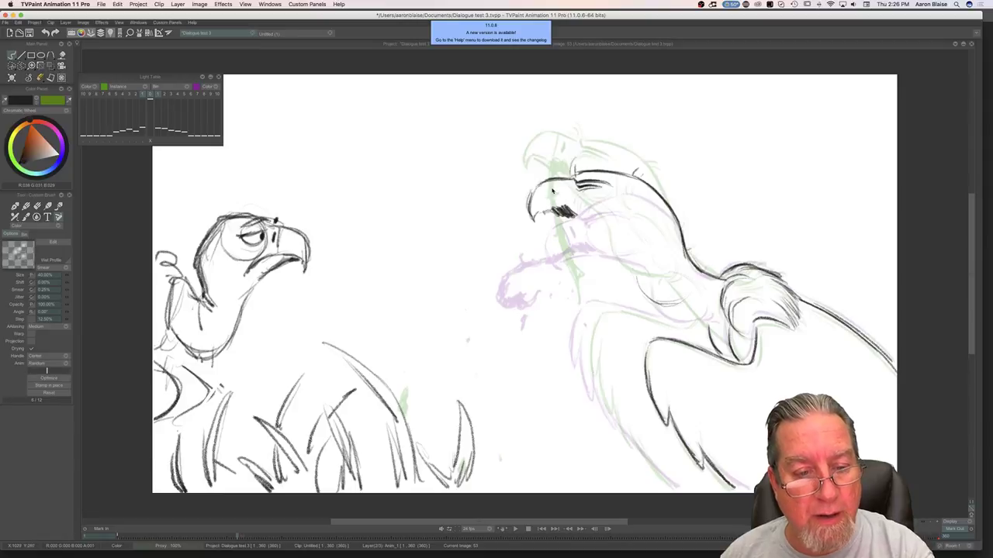
{"action": "key", "text": "Left"}
{"action": "key", "text": "Left"}
{"action": "key", "text": "Right"}
{"action": "key", "text": "Left"}
{"action": "key", "text": "Right"}
{"action": "key", "text": "Right"}
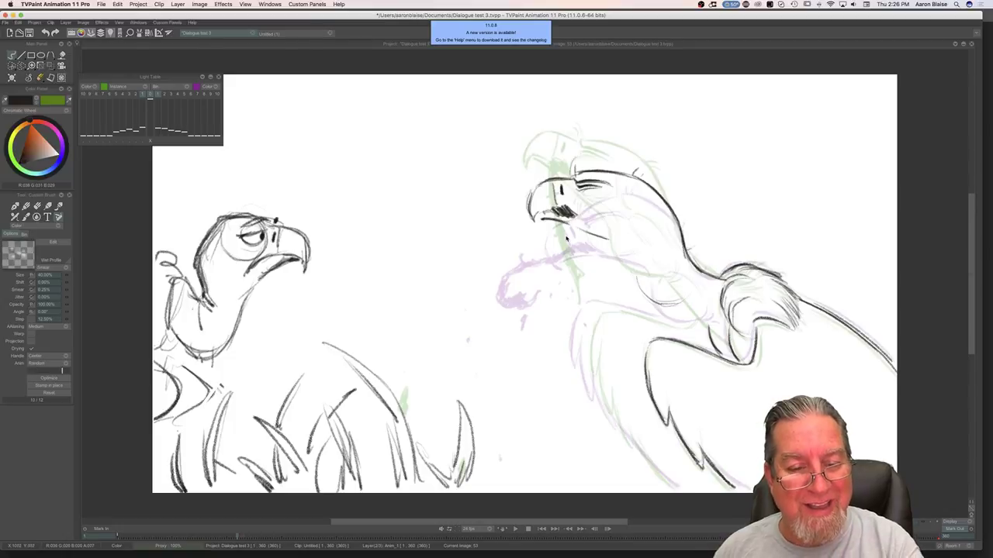
Step: Refine the hooked tip of the upper beak, comparing it repeatedly with the neighbouring drawings
{"action": "key", "text": "Left"}
{"action": "key", "text": "Right"}
{"action": "key", "text": "Left"}
{"action": "key", "text": "Right"}
{"action": "key", "text": "Left"}
{"action": "key", "text": "Right"}
{"action": "key", "text": "Left"}
{"action": "key", "text": "Right"}
{"action": "key", "text": "Left"}
{"action": "key", "text": "Right"}
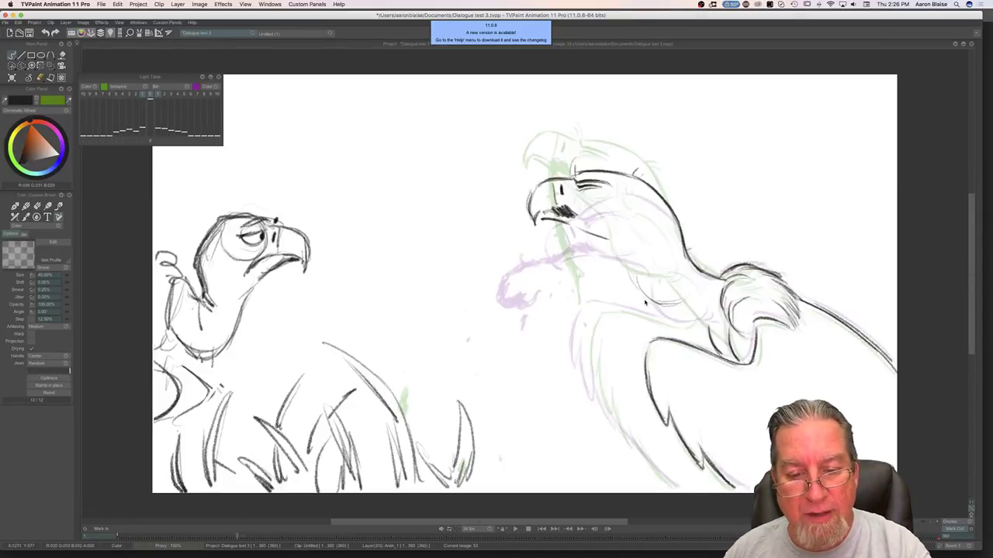
Step: Draw the jaw line from the beak down into the rounded throat pouch, with the cheek lines above it
{"action": "key", "text": "Left"}
{"action": "key", "text": "Right"}
{"action": "key", "text": "Left"}
{"action": "key", "text": "Right"}
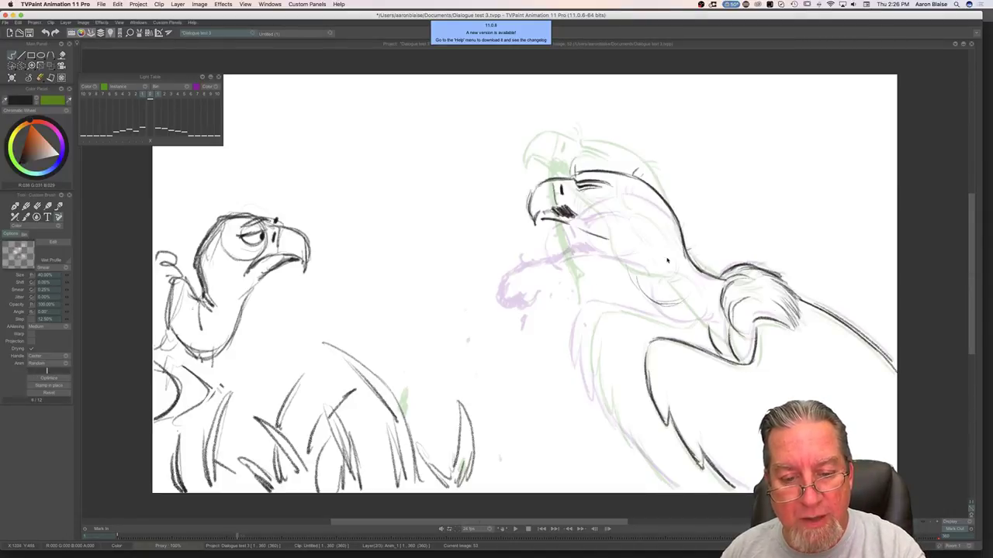
{"action": "key", "text": "Left"}
{"action": "key", "text": "Right"}
{"action": "key", "text": "Left"}
{"action": "key", "text": "Right"}
{"action": "key", "text": "Left"}
{"action": "key", "text": "Right"}
{"action": "mouse_move", "coordinate": [586, 234]}
{"action": "left_mouse_down"}
{"action": "mouse_move", "coordinate": [616, 249]}
{"action": "mouse_move", "coordinate": [637, 290]}
{"action": "mouse_move", "coordinate": [672, 309]}
{"action": "mouse_move", "coordinate": [612, 273]}
{"action": "mouse_move", "coordinate": [682, 307]}
{"action": "left_mouse_up"}
{"action": "key", "text": "Left"}
{"action": "key", "text": "Right"}
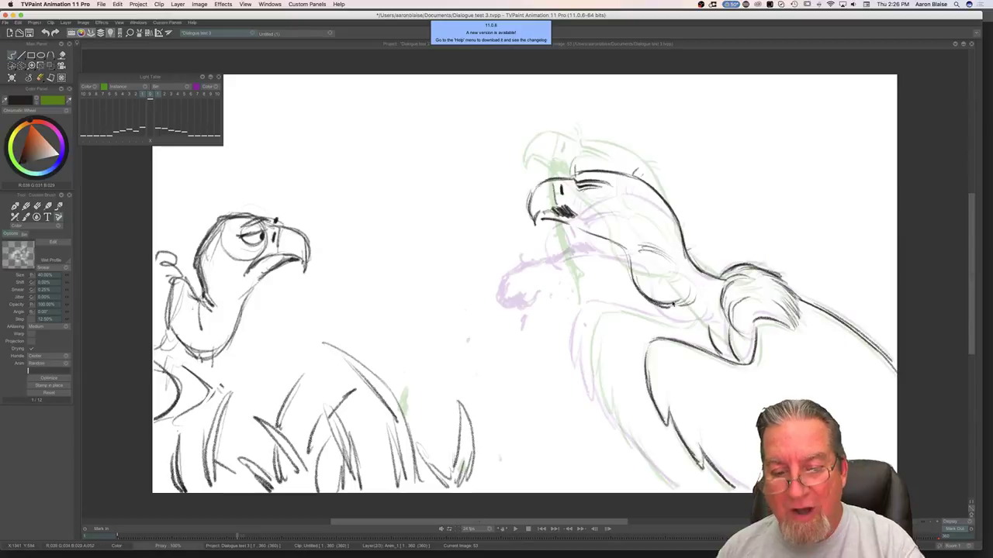
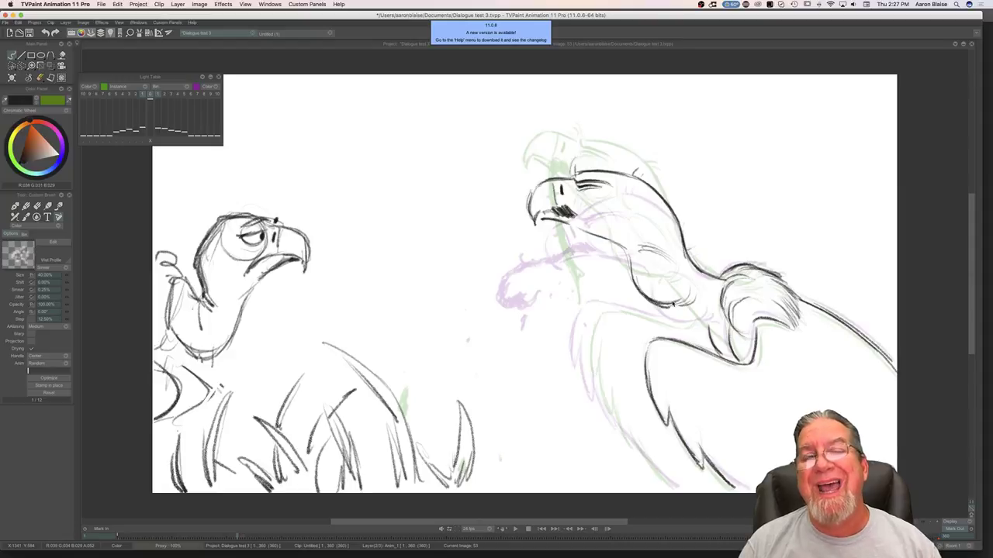
Step: Draw the underside of the neck from the throat pouch to the ruff, comparing it with the adjacent drawings
{"action": "key", "text": "Left"}
{"action": "key", "text": "Right"}
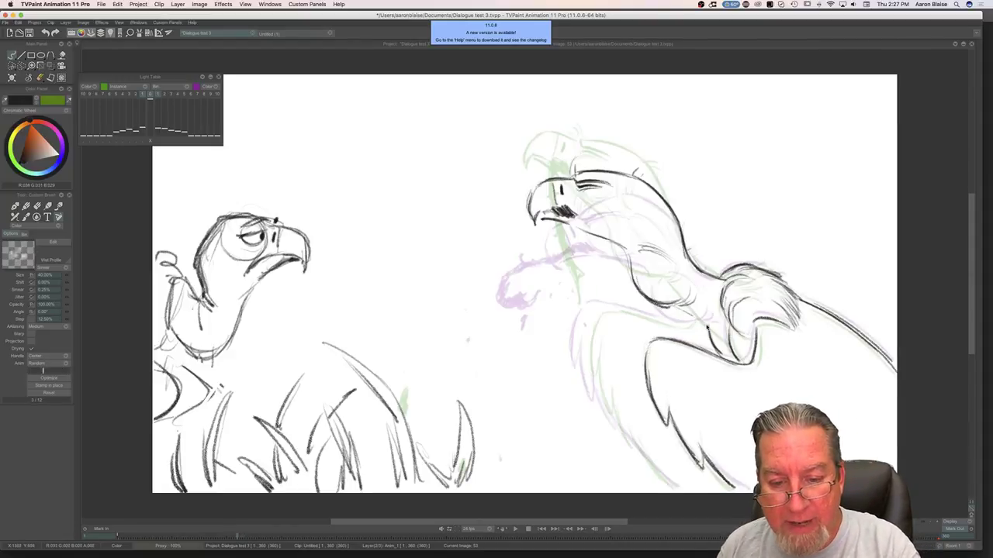
{"action": "key", "text": "Left"}
{"action": "key", "text": "Right"}
{"action": "key", "text": "Right"}
{"action": "key", "text": "Left"}
{"action": "key", "text": "Right"}
{"action": "key", "text": "Left"}
{"action": "key", "text": "Right"}
{"action": "key", "text": "Left"}
{"action": "key", "text": "Right"}
{"action": "key", "text": "Left"}
{"action": "key", "text": "Right"}
{"action": "key", "text": "Left"}
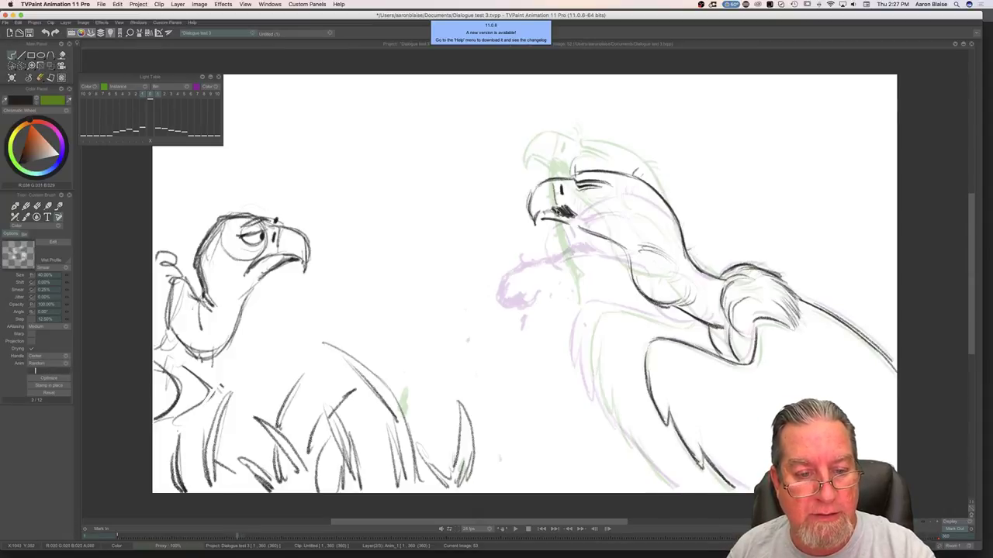
Step: Extend the black mouth corner downward behind the beak, comparing it with the neighbouring drawings
{"action": "left_click_drag", "start_coordinate": [575, 228], "coordinate": [569, 220]}
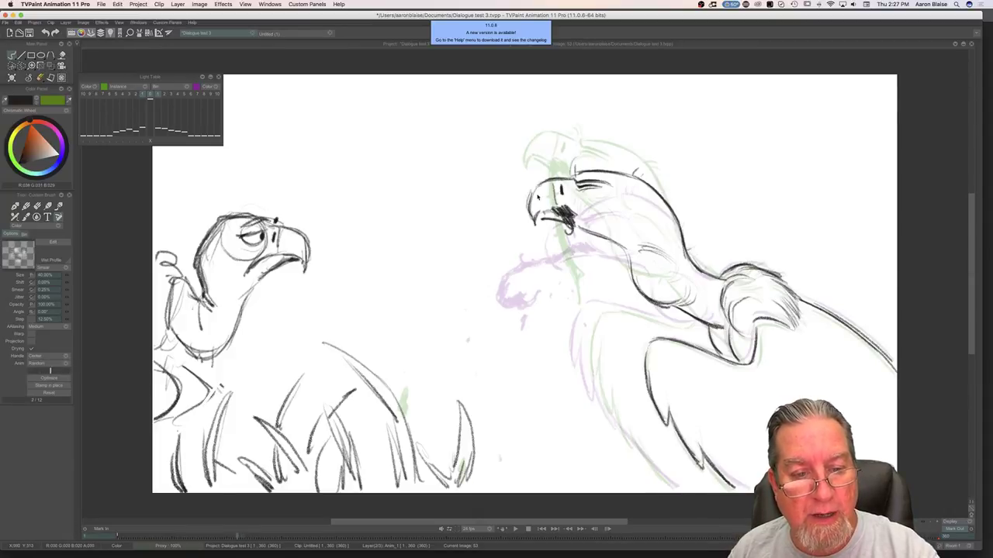
{"action": "key", "text": "Right"}
{"action": "key", "text": "Left"}
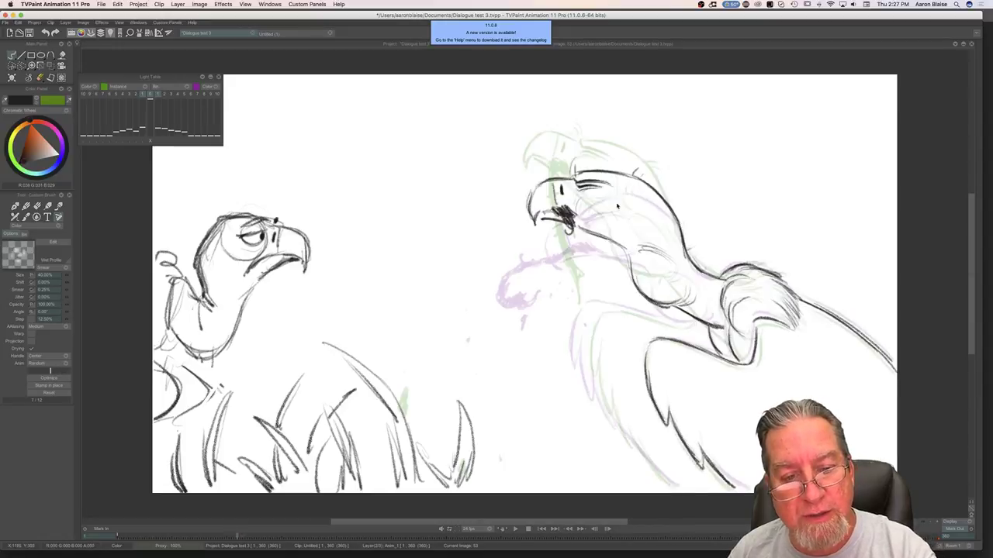
{"action": "key", "text": "Left"}
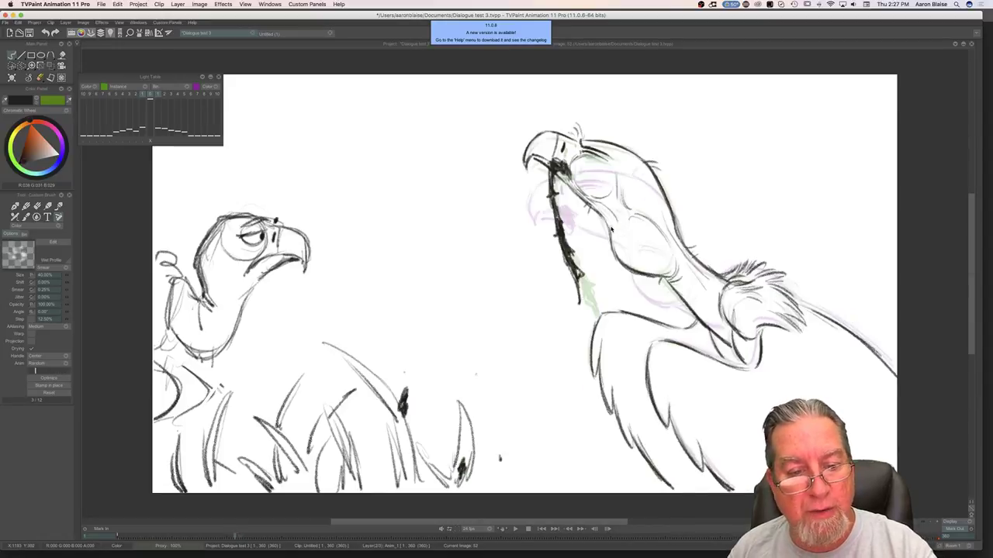
{"action": "key", "text": "Right"}
{"action": "key", "text": "Left"}
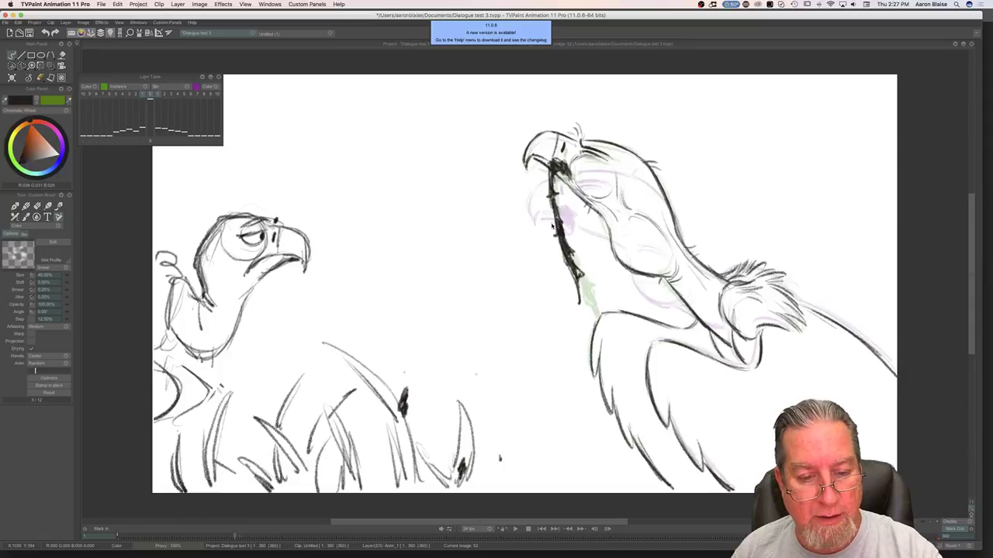
Step: Draw the thick black strand arcing forward from the mouth and hooking down below the beak, comparing it with the previous drawing
{"action": "key", "text": "Right"}
{"action": "left_click_drag", "start_coordinate": [553, 290], "coordinate": [521, 264]}
{"action": "mouse_move", "coordinate": [549, 232]}
{"action": "left_mouse_down"}
{"action": "mouse_move", "coordinate": [522, 253]}
{"action": "mouse_move", "coordinate": [559, 234]}
{"action": "mouse_move", "coordinate": [526, 231]}
{"action": "mouse_move", "coordinate": [558, 232]}
{"action": "mouse_move", "coordinate": [532, 236]}
{"action": "mouse_move", "coordinate": [538, 243]}
{"action": "mouse_move", "coordinate": [519, 228]}
{"action": "mouse_move", "coordinate": [515, 265]}
{"action": "mouse_move", "coordinate": [522, 250]}
{"action": "mouse_move", "coordinate": [545, 276]}
{"action": "left_mouse_up"}
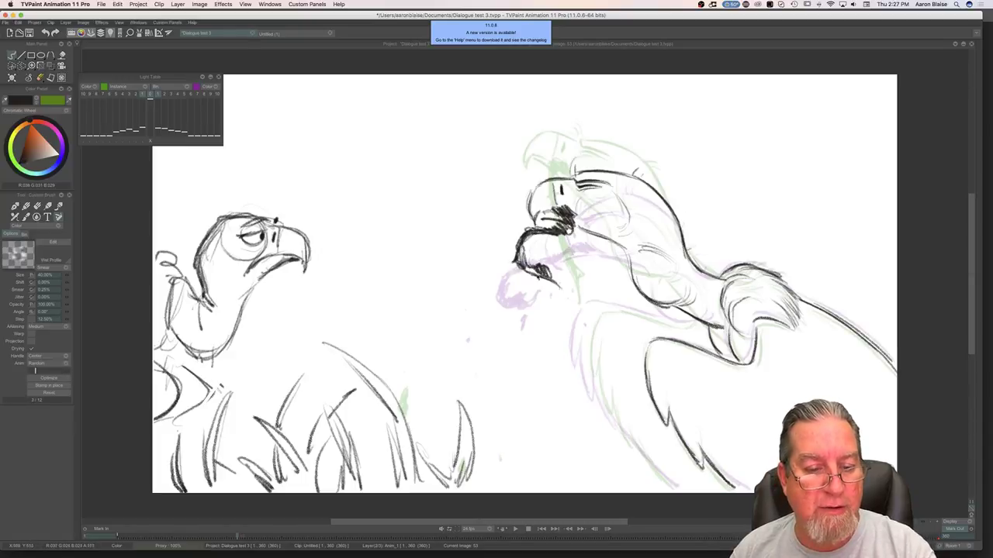
{"action": "key", "text": "Left"}
{"action": "key", "text": "Right"}
{"action": "key", "text": "Left"}
{"action": "key", "text": "Right"}
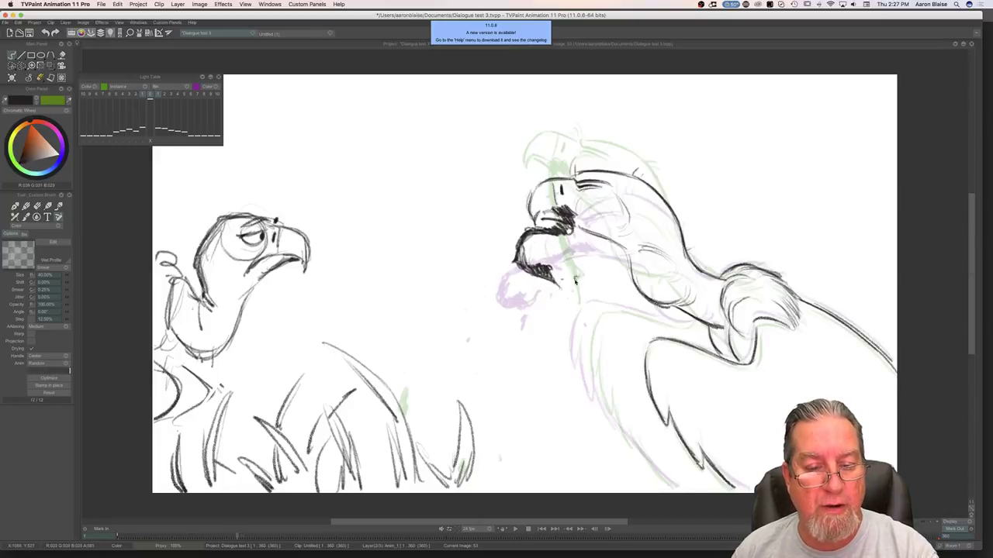
{"action": "key", "text": "Left"}
{"action": "key", "text": "Right"}
{"action": "key", "text": "Left"}
{"action": "key", "text": "Right"}
{"action": "key", "text": "Left"}
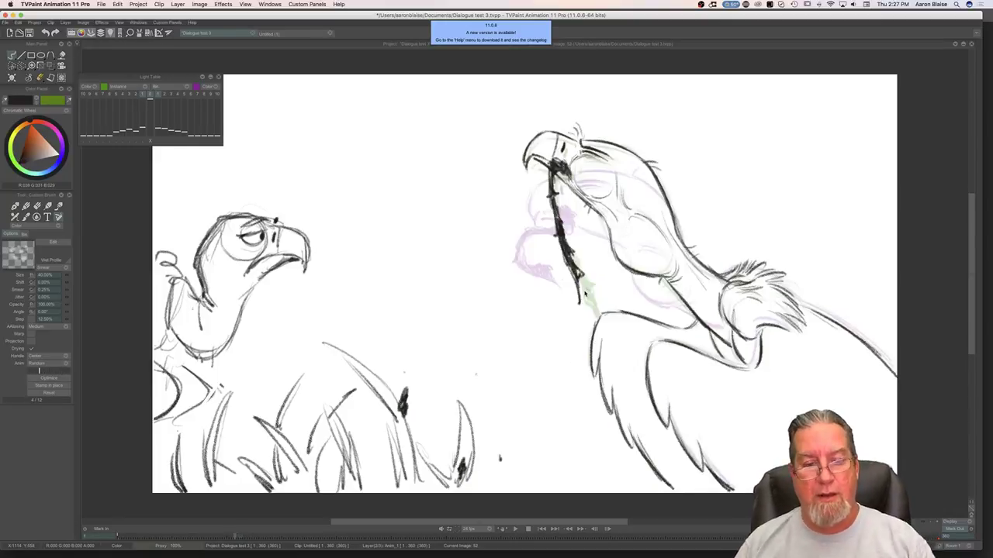
{"action": "key", "text": "Right"}
Step: Strengthen the jaw line behind the mouth and add small droplets beside the strand, comparing them with the previous drawing
{"action": "left_click_drag", "start_coordinate": [630, 271], "coordinate": [628, 255]}
{"action": "left_click_drag", "start_coordinate": [575, 225], "coordinate": [621, 248]}
{"action": "key", "text": "Left"}
{"action": "key", "text": "Right"}
{"action": "key", "text": "Left"}
{"action": "key", "text": "Right"}
{"action": "key", "text": "Left"}
{"action": "key", "text": "Right"}
{"action": "key", "text": "Left"}
{"action": "key", "text": "Right"}
{"action": "key", "text": "Left"}
{"action": "key", "text": "Right"}
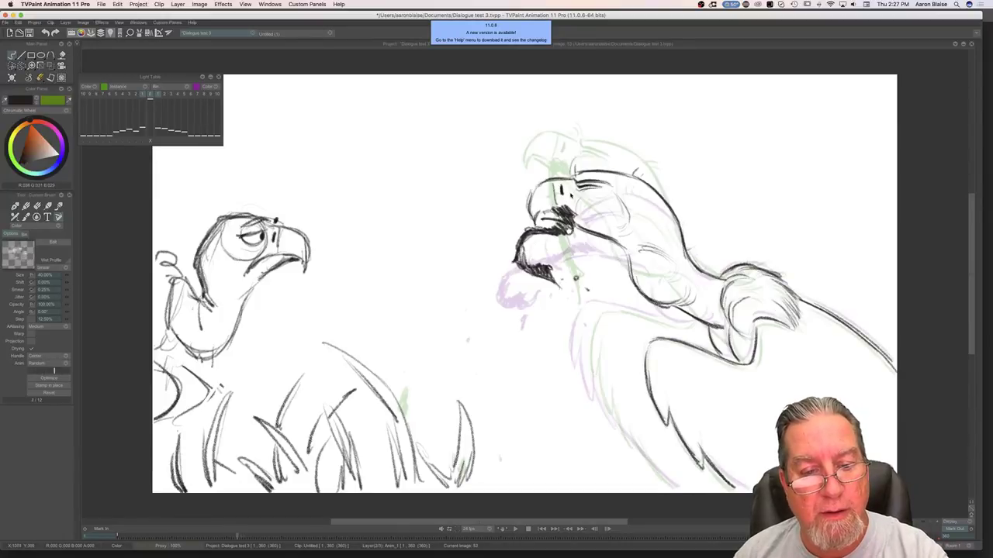
Step: Add the cheek curve behind the face and draw the upper edge of the far wing
{"action": "key", "text": "Left"}
{"action": "key", "text": "Right"}
{"action": "key", "text": "Left"}
{"action": "key", "text": "Right"}
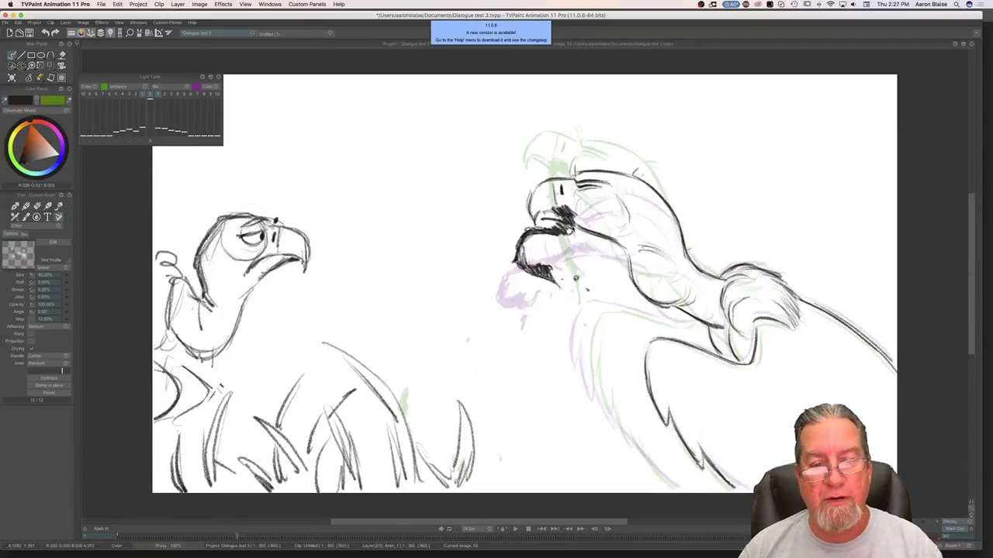
{"action": "key", "text": "Left"}
{"action": "key", "text": "Right"}
{"action": "key", "text": "Left"}
{"action": "key", "text": "Right"}
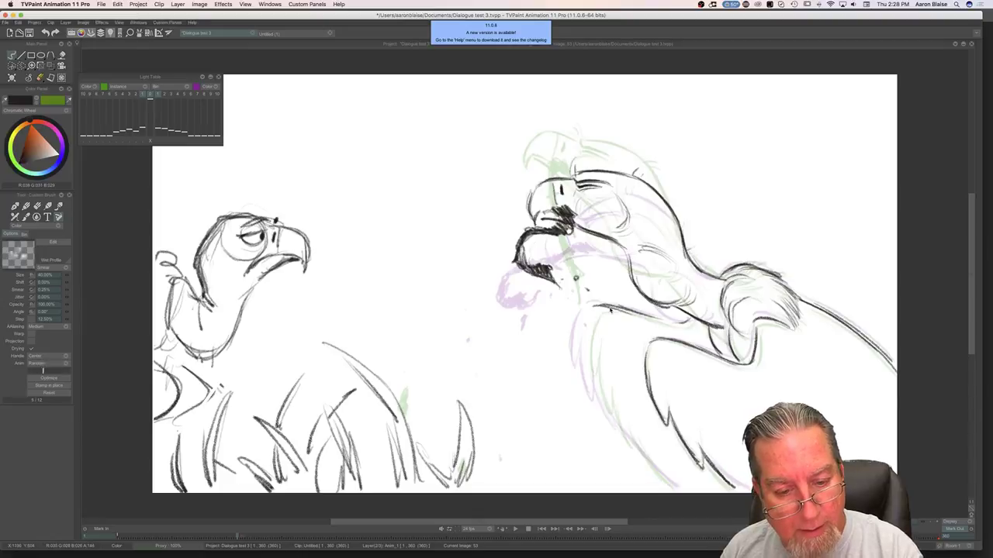
Step: Draw the jagged feathered front edge of the far wing down to the bottom of the frame
{"action": "mouse_move", "coordinate": [589, 320]}
{"action": "left_mouse_down"}
{"action": "mouse_move", "coordinate": [582, 354]}
{"action": "mouse_move", "coordinate": [596, 397]}
{"action": "left_mouse_up"}
{"action": "left_click_drag", "start_coordinate": [591, 357], "coordinate": [606, 415]}
{"action": "left_click_drag", "start_coordinate": [600, 378], "coordinate": [624, 439]}
{"action": "left_click_drag", "start_coordinate": [609, 402], "coordinate": [644, 454]}
{"action": "left_click_drag", "start_coordinate": [625, 426], "coordinate": [668, 482]}
{"action": "left_click_drag", "start_coordinate": [647, 459], "coordinate": [676, 489]}
{"action": "left_click_drag", "start_coordinate": [628, 429], "coordinate": [677, 488]}
Step: Round off the far wing's shoulder and extend its upper edge toward the neck, comparing it with the previous drawing
{"action": "key", "text": "Left"}
{"action": "key", "text": "Left"}
{"action": "key", "text": "Right"}
{"action": "key", "text": "Left"}
{"action": "key", "text": "Right"}
{"action": "left_click_drag", "start_coordinate": [594, 309], "coordinate": [583, 339]}
{"action": "key", "text": "Left"}
{"action": "key", "text": "Right"}
{"action": "left_click_drag", "start_coordinate": [632, 313], "coordinate": [666, 323]}
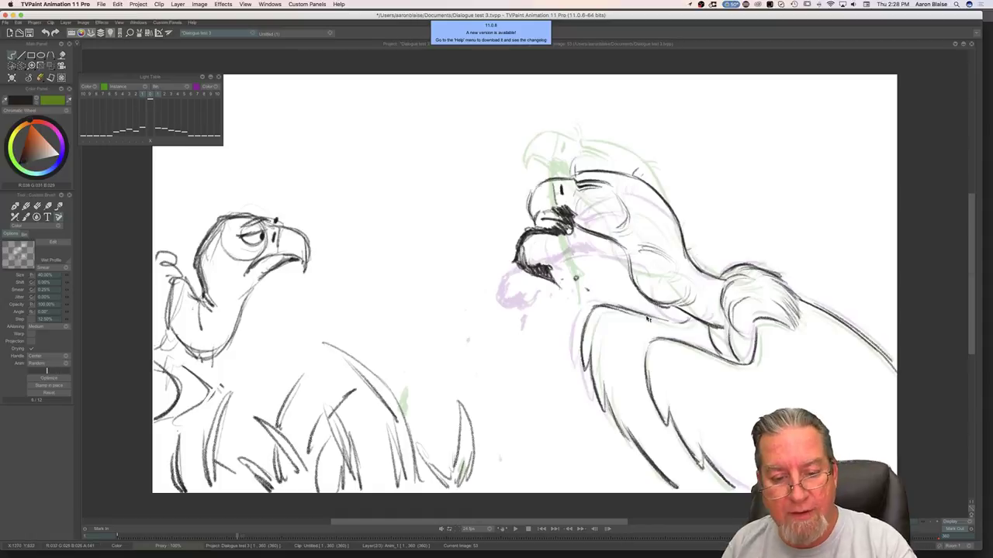
{"action": "key", "text": "Left"}
{"action": "key", "text": "Right"}
{"action": "key", "text": "Left"}
{"action": "key", "text": "Right"}
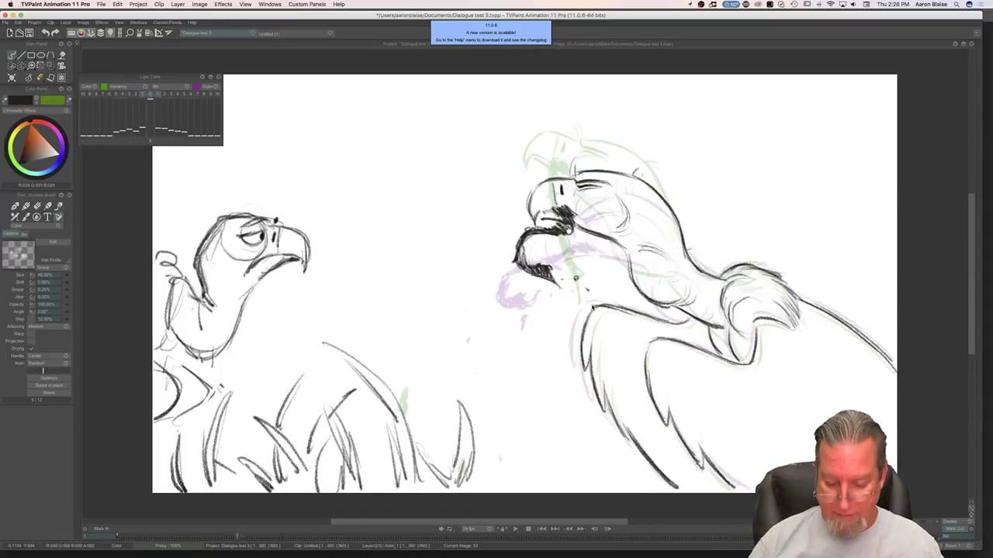
Step: Save the project and play back the drawings of about the first 90 frames
{"action": "key", "text": "Down"}
{"action": "left_click_drag", "start_coordinate": [342, 476], "coordinate": [302, 487]}
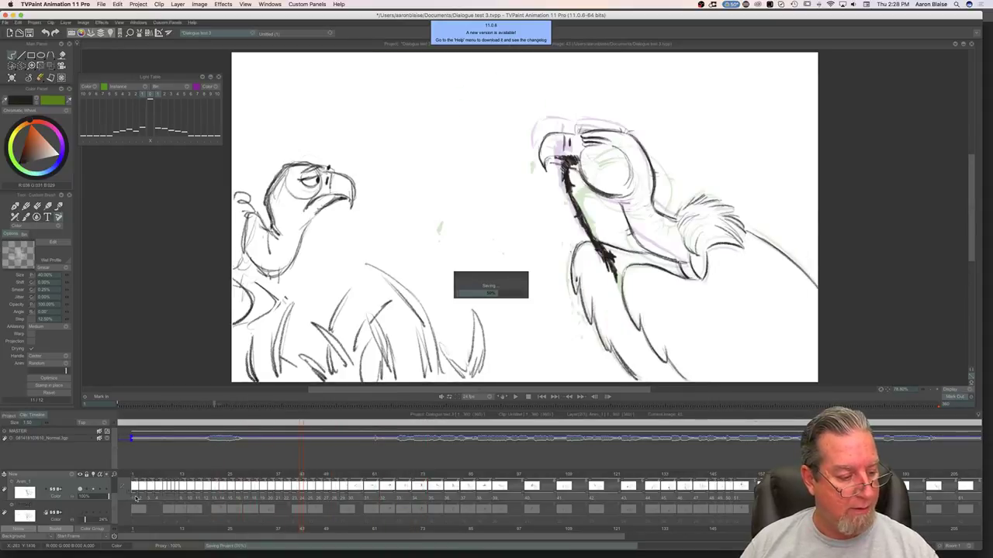
{"action": "left_click_drag", "start_coordinate": [138, 499], "coordinate": [493, 498]}
{"action": "left_click", "coordinate": [513, 398]}
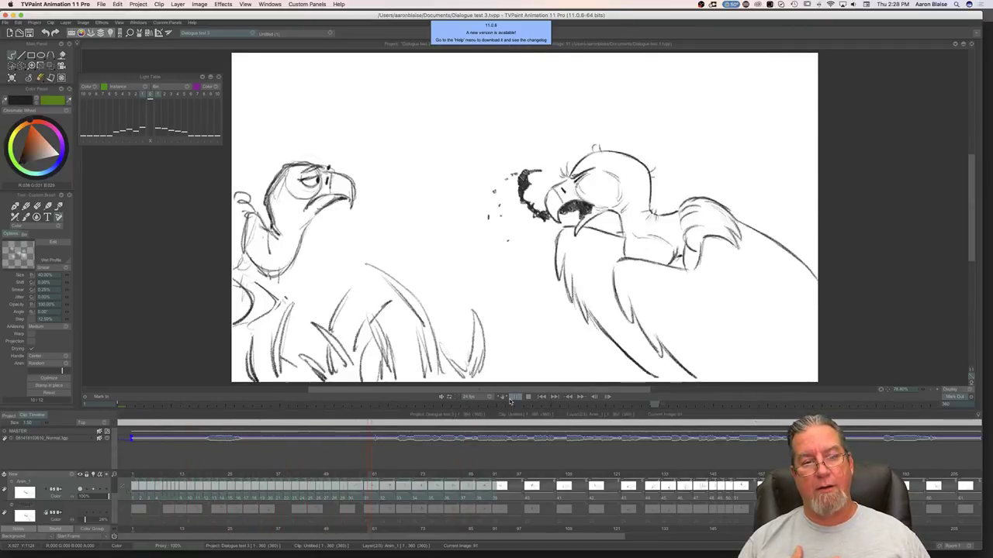
{"action": "left_click", "coordinate": [511, 401]}
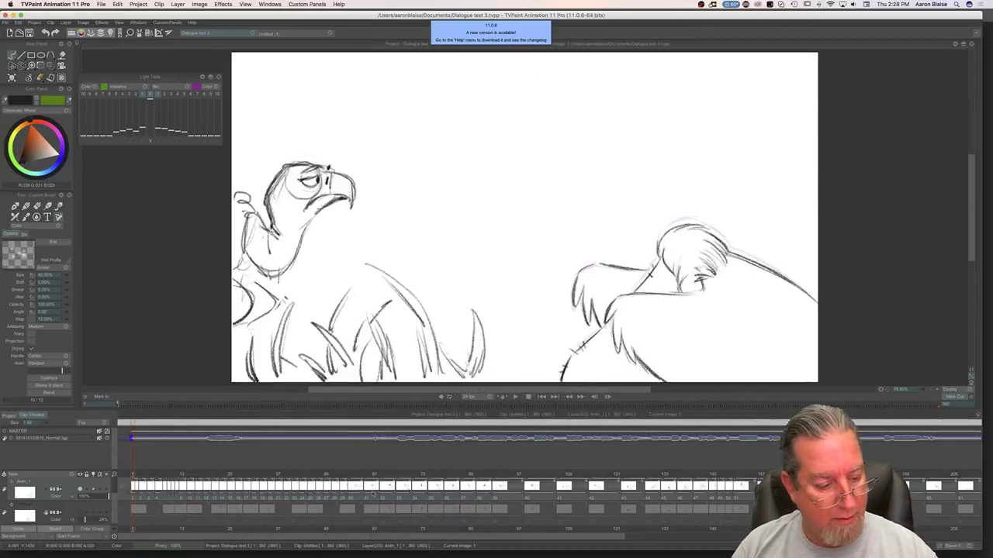
Step: On frame 51, erase the straight strand hanging from the beak and redraw it with a forward-bulging curve
{"action": "left_click", "coordinate": [296, 481]}
{"action": "mouse_move", "coordinate": [298, 476]}
{"action": "left_mouse_down"}
{"action": "mouse_move", "coordinate": [266, 481]}
{"action": "mouse_move", "coordinate": [335, 489]}
{"action": "left_mouse_up"}
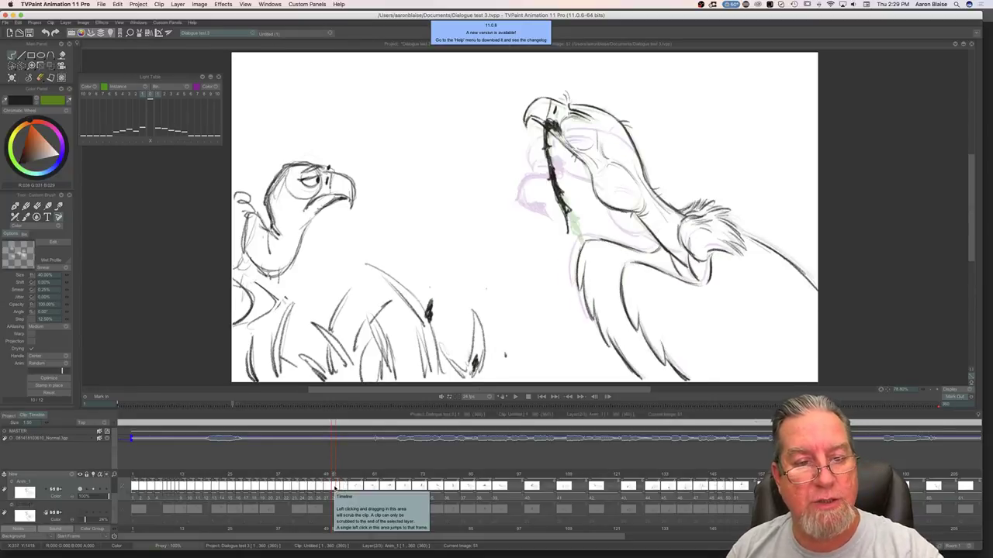
{"action": "left_click_drag", "start_coordinate": [546, 134], "coordinate": [571, 234]}
{"action": "key", "text": "b"}
{"action": "mouse_move", "coordinate": [547, 133]}
{"action": "left_mouse_down"}
{"action": "mouse_move", "coordinate": [540, 186]}
{"action": "mouse_move", "coordinate": [567, 226]}
{"action": "mouse_move", "coordinate": [538, 180]}
{"action": "mouse_move", "coordinate": [543, 137]}
{"action": "mouse_move", "coordinate": [536, 179]}
{"action": "mouse_move", "coordinate": [565, 219]}
{"action": "mouse_move", "coordinate": [556, 214]}
{"action": "left_mouse_up"}
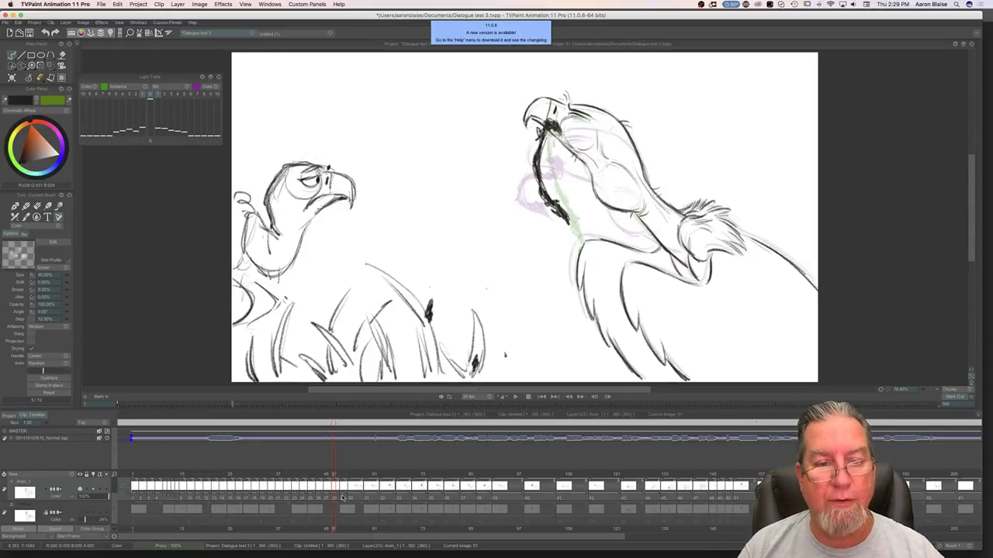
Step: On frame 49, erase the hanging strand and redraw it between the onion-skinned strands of the neighbouring drawings
{"action": "mouse_move", "coordinate": [333, 475]}
{"action": "left_mouse_down"}
{"action": "mouse_move", "coordinate": [342, 477]}
{"action": "mouse_move", "coordinate": [326, 476]}
{"action": "left_mouse_up"}
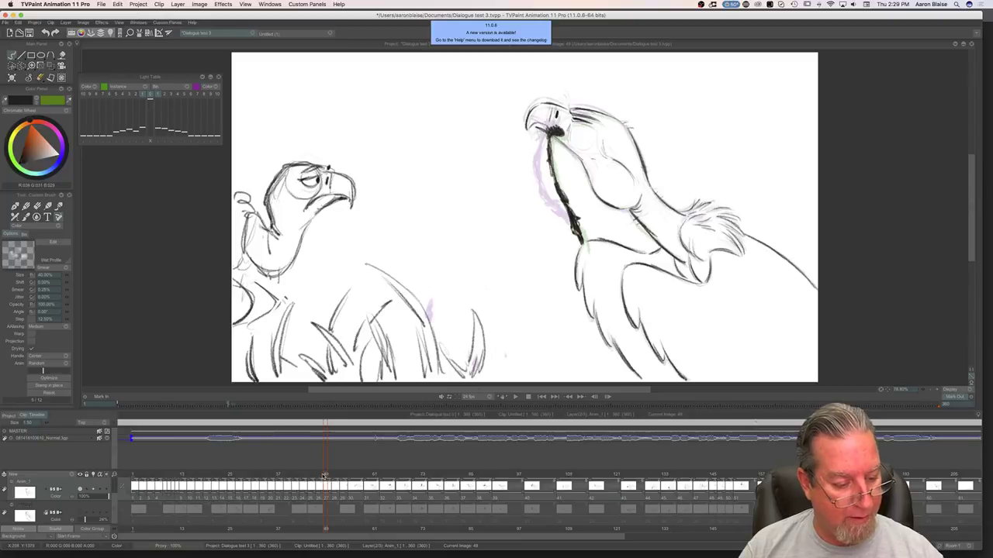
{"action": "key", "text": "e"}
{"action": "mouse_move", "coordinate": [548, 142]}
{"action": "left_mouse_down"}
{"action": "mouse_move", "coordinate": [562, 209]}
{"action": "mouse_move", "coordinate": [563, 198]}
{"action": "mouse_move", "coordinate": [575, 231]}
{"action": "left_mouse_up"}
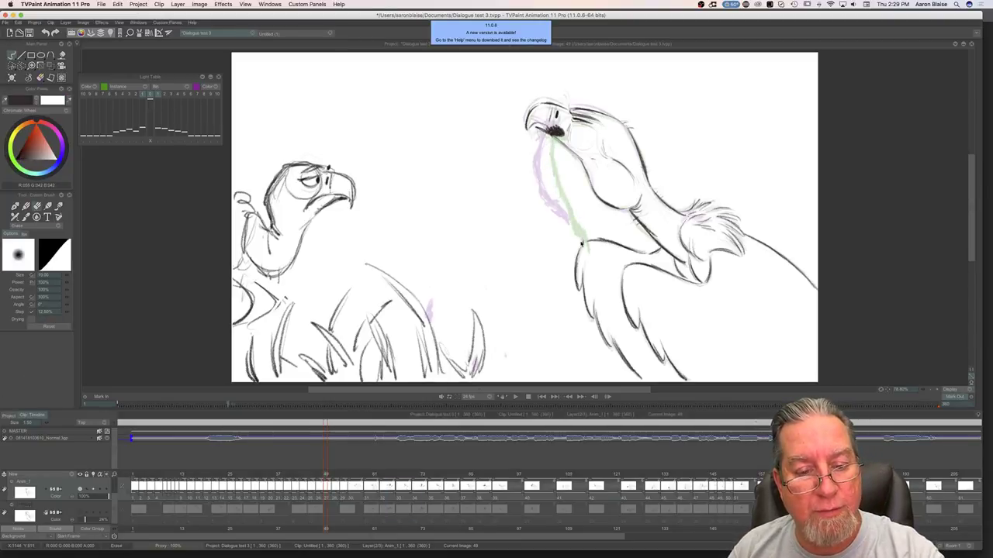
{"action": "key", "text": "b"}
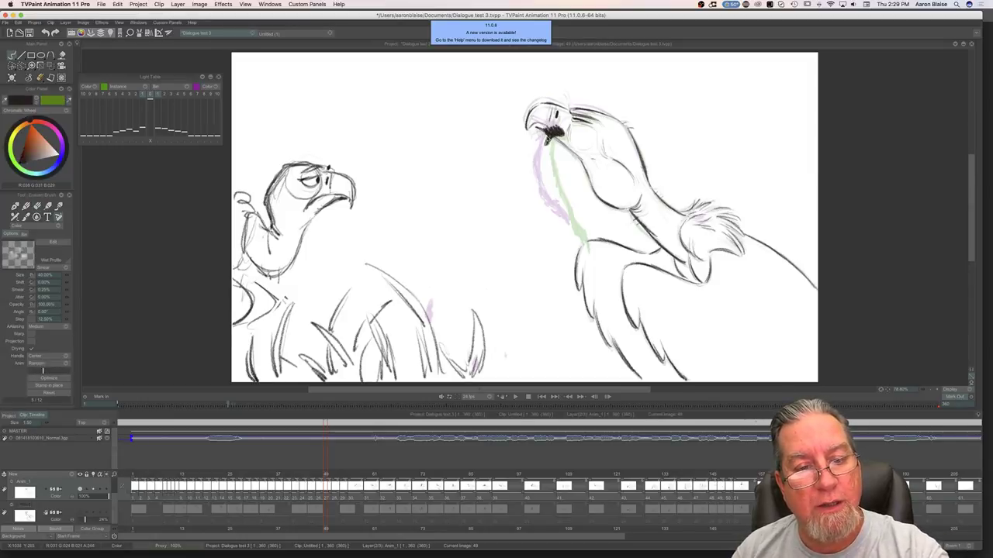
{"action": "mouse_move", "coordinate": [544, 147]}
{"action": "left_mouse_down"}
{"action": "mouse_move", "coordinate": [549, 190]}
{"action": "mouse_move", "coordinate": [574, 235]}
{"action": "left_mouse_up"}
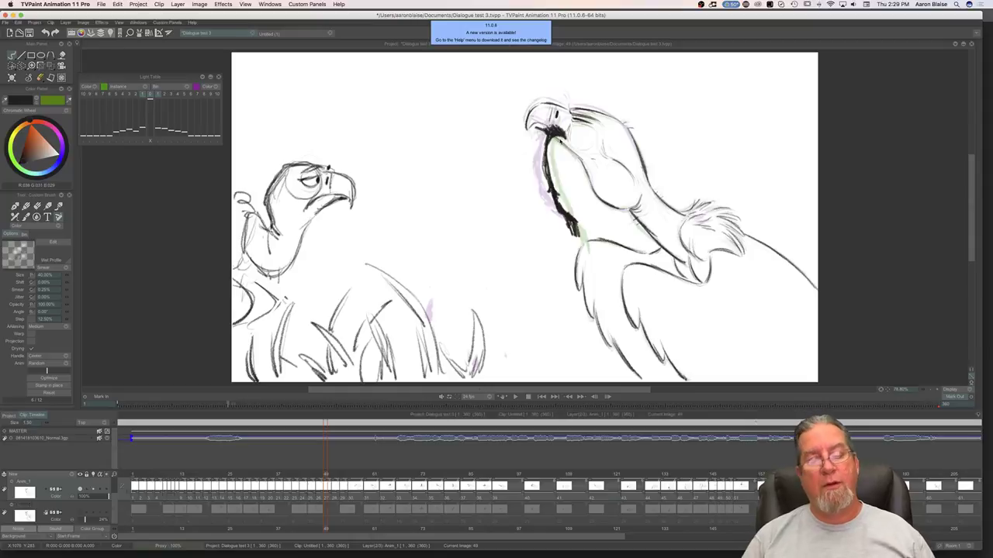
{"action": "left_click_drag", "start_coordinate": [541, 130], "coordinate": [547, 133]}
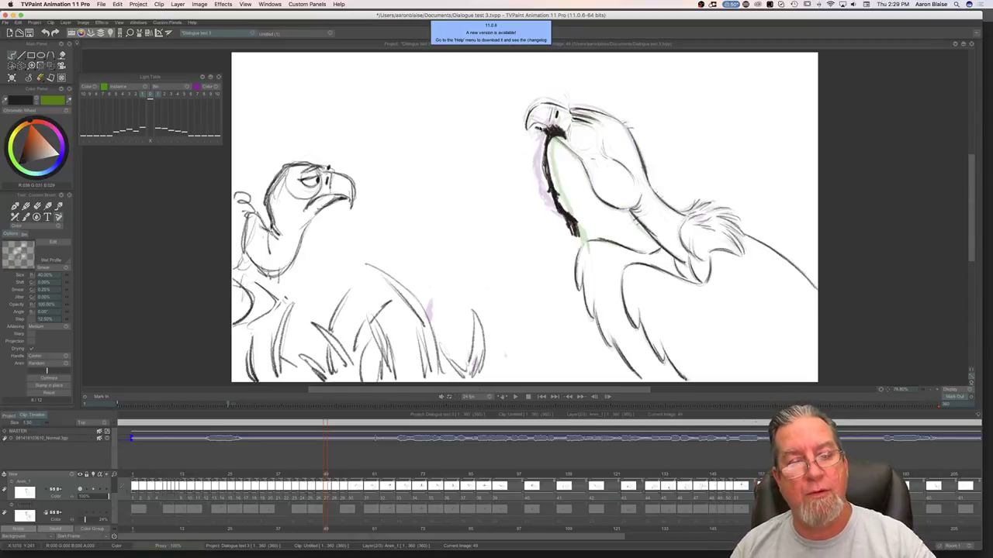
Step: Play back the drawings from frame 1 to about frame 79 to check the strand's motion
{"action": "mouse_move", "coordinate": [327, 476]}
{"action": "left_mouse_down"}
{"action": "mouse_move", "coordinate": [248, 482]}
{"action": "mouse_move", "coordinate": [352, 487]}
{"action": "mouse_move", "coordinate": [360, 478]}
{"action": "mouse_move", "coordinate": [380, 487]}
{"action": "left_mouse_up"}
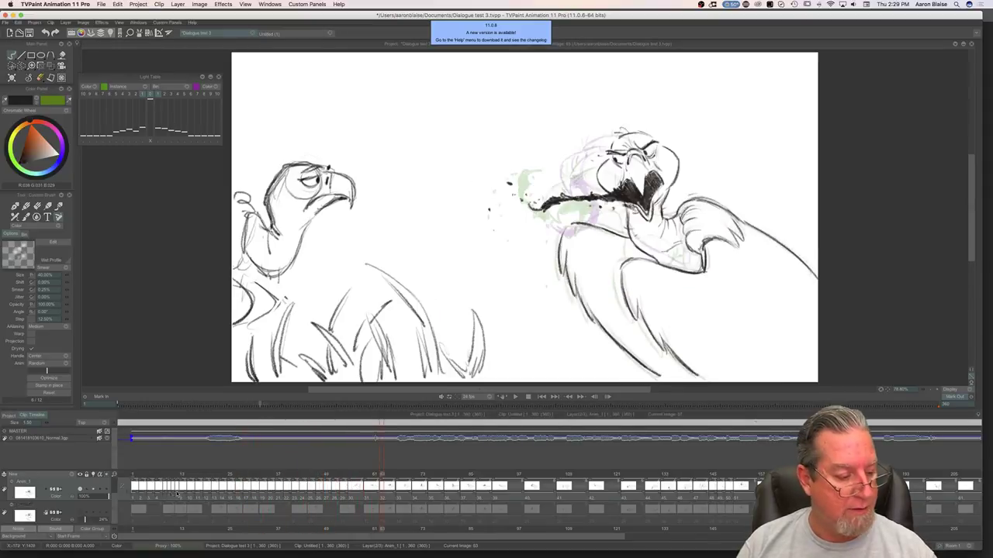
{"action": "left_click_drag", "start_coordinate": [134, 498], "coordinate": [447, 495]}
{"action": "left_click", "coordinate": [515, 396]}
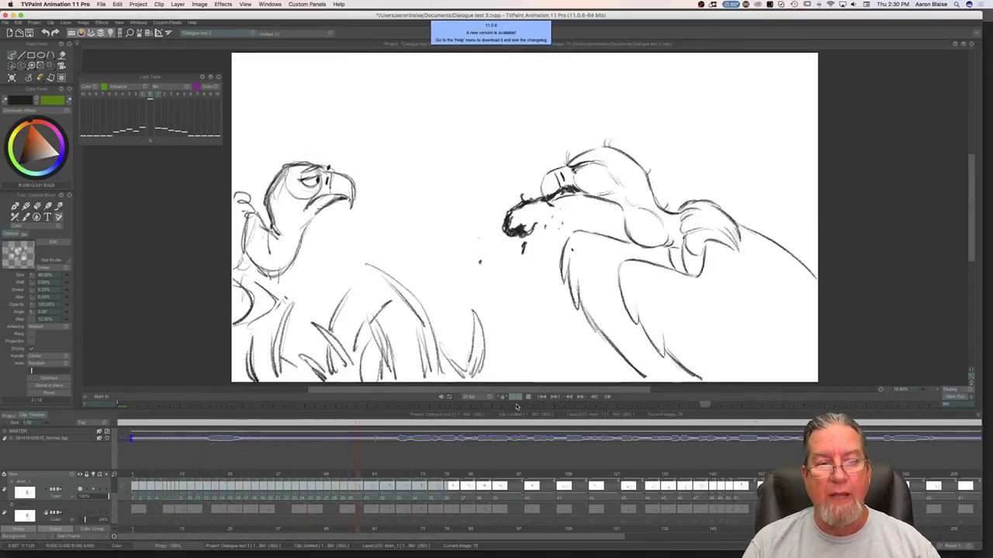
{"action": "left_click", "coordinate": [528, 397]}
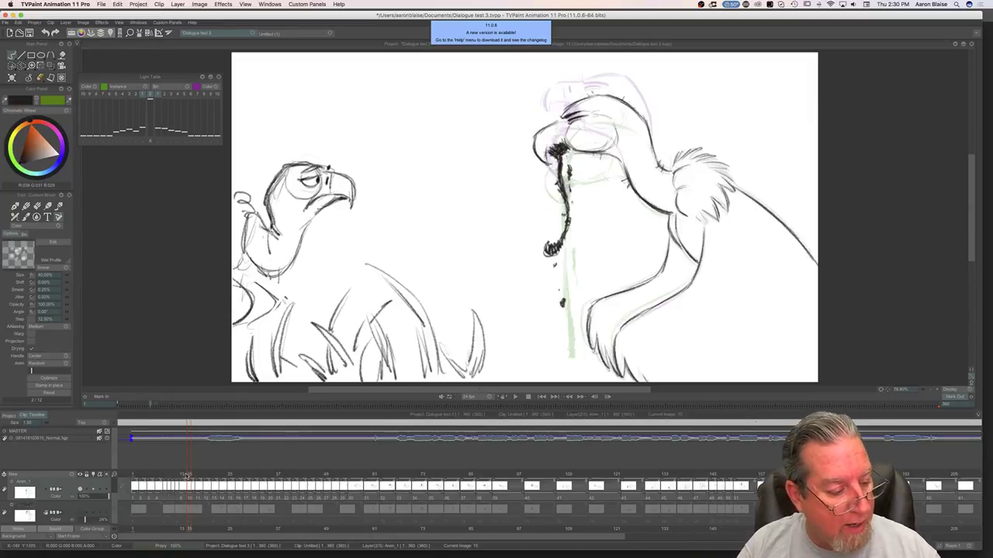
Step: Create a blank inbetween drawing at frame 57 and enlarge the canvas view for drawing
{"action": "left_click_drag", "start_coordinate": [188, 475], "coordinate": [357, 486]}
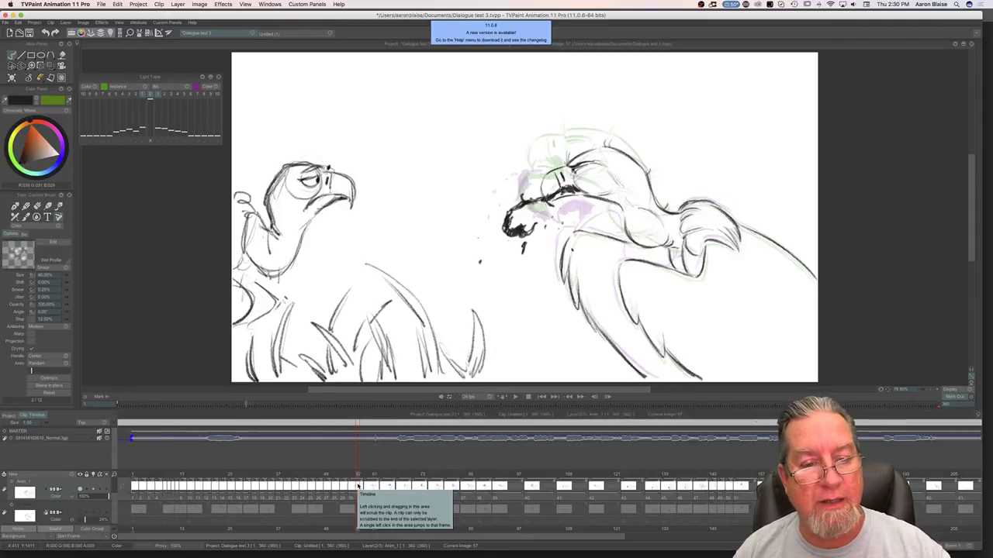
{"action": "left_click", "coordinate": [13, 78]}
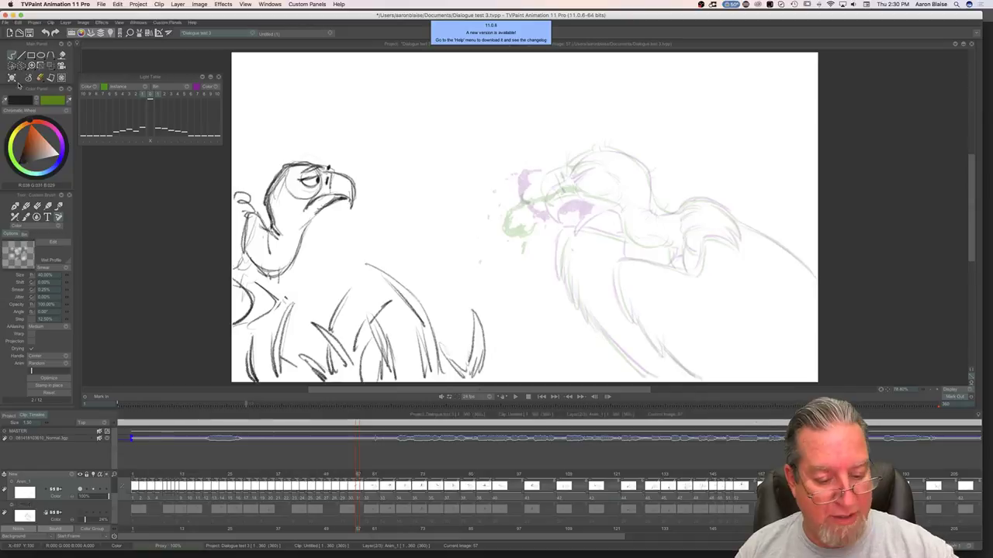
{"action": "key", "text": "Tab"}
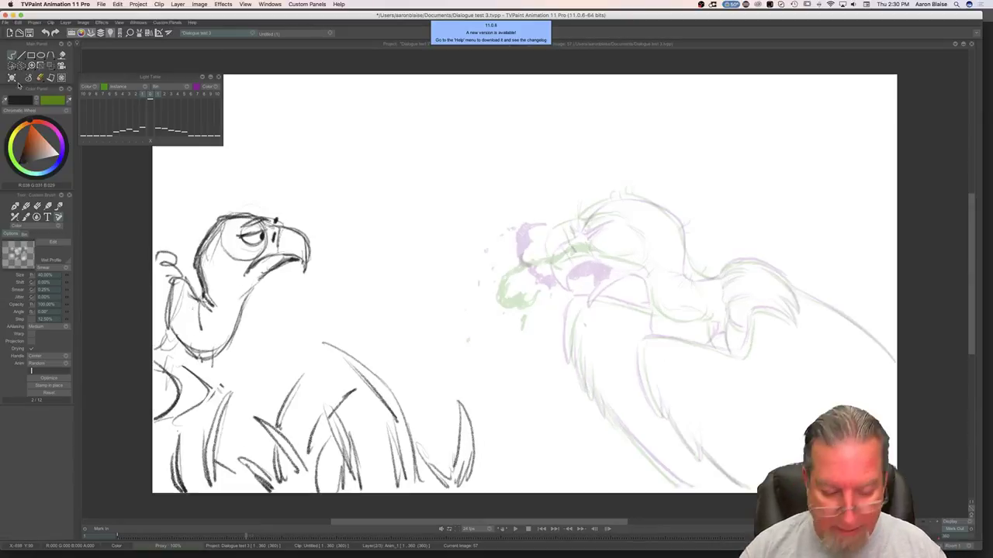
{"action": "key", "text": "Tab"}
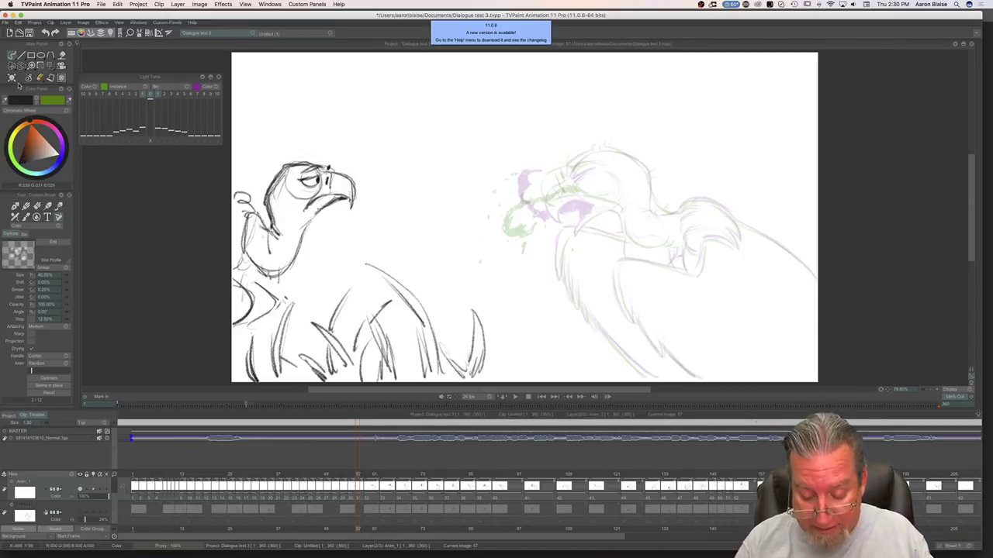
{"action": "key", "text": "Tab"}
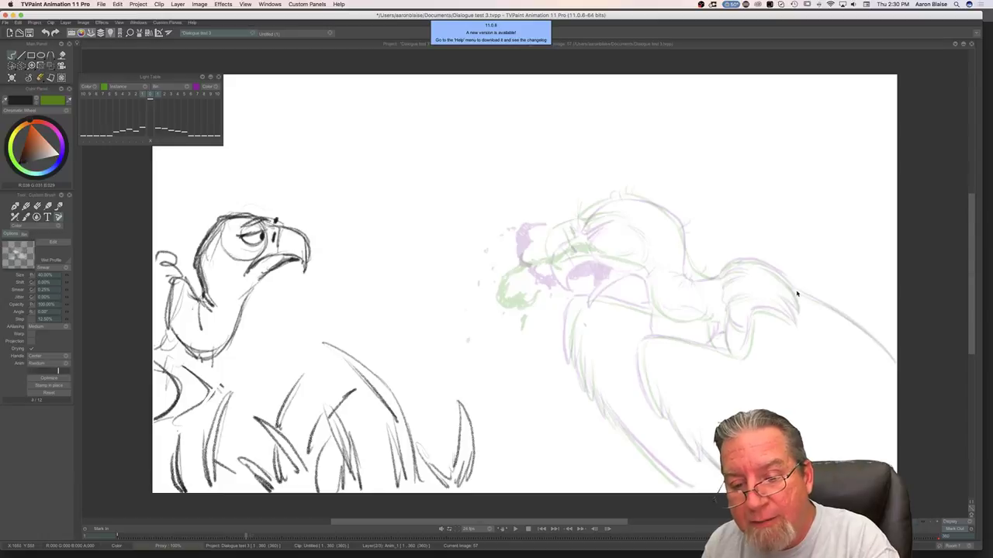
Step: Draw the right-hand vulture's back line and the upper contour of its neck ruff
{"action": "left_click_drag", "start_coordinate": [799, 292], "coordinate": [887, 352]}
{"action": "mouse_move", "coordinate": [850, 321]}
{"action": "left_mouse_down"}
{"action": "mouse_move", "coordinate": [885, 353]}
{"action": "mouse_move", "coordinate": [809, 296]}
{"action": "left_mouse_up"}
{"action": "key", "text": "Left"}
{"action": "key", "text": "Left"}
{"action": "mouse_move", "coordinate": [720, 281]}
{"action": "left_mouse_down"}
{"action": "mouse_move", "coordinate": [745, 261]}
{"action": "mouse_move", "coordinate": [739, 268]}
{"action": "mouse_move", "coordinate": [781, 277]}
{"action": "mouse_move", "coordinate": [763, 270]}
{"action": "mouse_move", "coordinate": [796, 311]}
{"action": "left_mouse_up"}
{"action": "key", "text": "Left"}
{"action": "key", "text": "Right"}
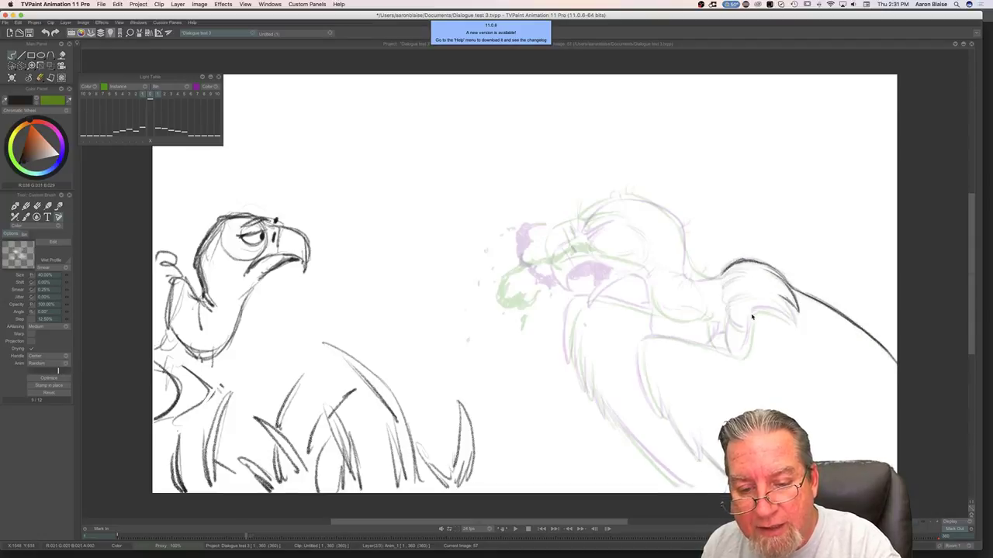
Step: Draw the ruff's inner feather lines and jagged lower edge, comparing them with the adjacent drawings
{"action": "key", "text": "Right"}
{"action": "key", "text": "Left"}
{"action": "key", "text": "Right"}
{"action": "key", "text": "Left"}
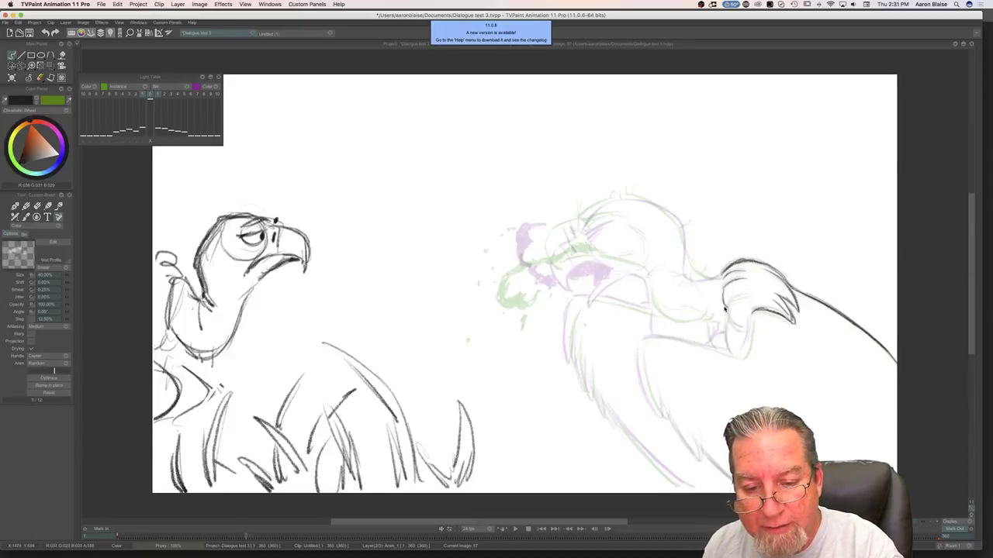
{"action": "key", "text": "Right"}
{"action": "key", "text": "Left"}
{"action": "key", "text": "Right"}
{"action": "key", "text": "Left"}
Step: Draw the near wing's upper edge from the ruff and its feathered front edge, comparing them with the next drawing
{"action": "left_click_drag", "start_coordinate": [728, 357], "coordinate": [644, 340]}
{"action": "key", "text": "Right"}
{"action": "key", "text": "Left"}
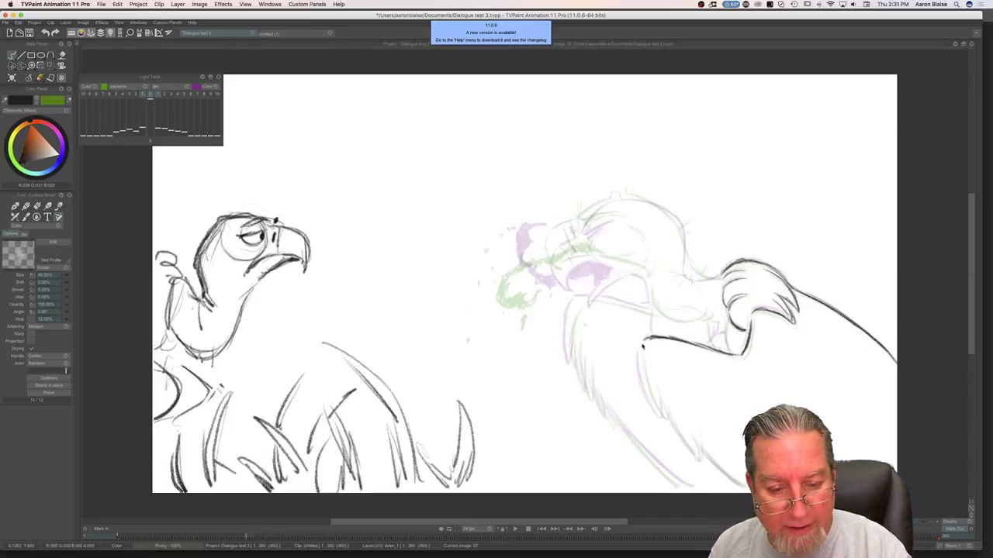
{"action": "left_click_drag", "start_coordinate": [644, 381], "coordinate": [700, 461]}
{"action": "key", "text": "Right"}
{"action": "key", "text": "Left"}
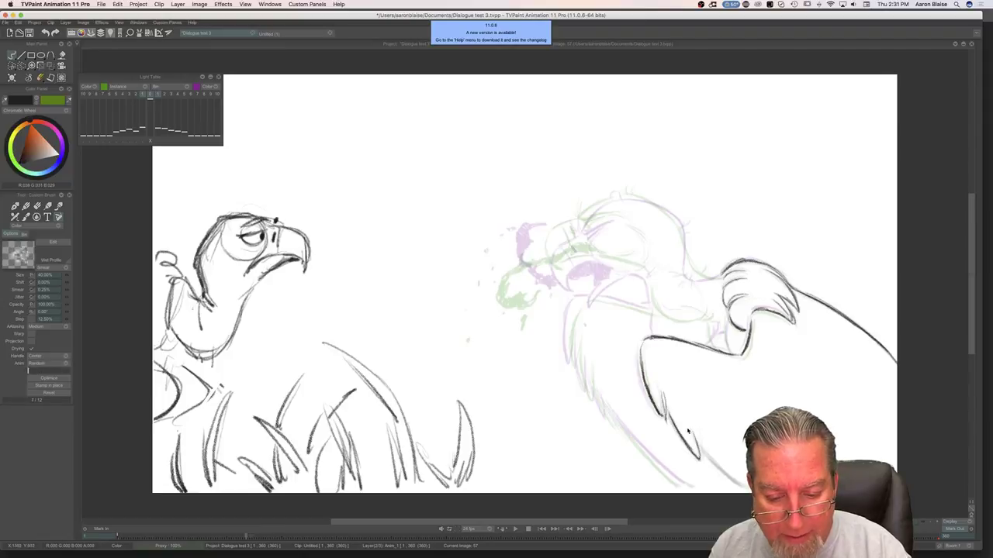
Step: Extend the near wing's feathered edge downward and draw the base of the neck beside the ruff, comparing with the adjacent drawings
{"action": "key", "text": "Right"}
{"action": "key", "text": "Left"}
{"action": "key", "text": "Right"}
{"action": "key", "text": "Left"}
{"action": "key", "text": "Right"}
{"action": "key", "text": "Right"}
{"action": "key", "text": "Left"}
{"action": "key", "text": "Right"}
{"action": "key", "text": "Left"}
{"action": "key", "text": "Right"}
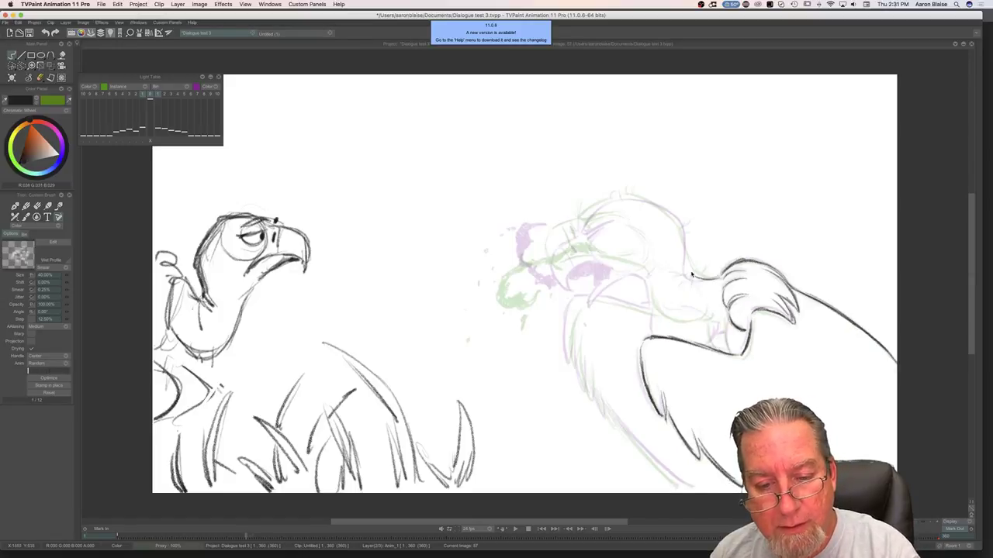
Step: Draw the right-hand vulture's crown and the back of its head down to the ruff, erasing and redrawing the crown
{"action": "mouse_move", "coordinate": [627, 196]}
{"action": "left_mouse_down"}
{"action": "mouse_move", "coordinate": [675, 217]}
{"action": "mouse_move", "coordinate": [681, 225]}
{"action": "left_mouse_up"}
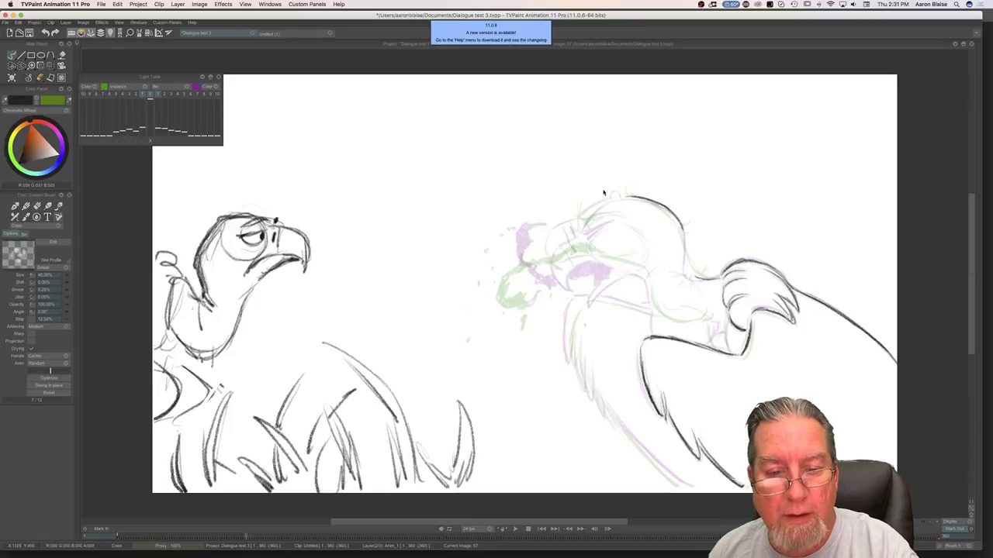
{"action": "key", "text": "e"}
{"action": "left_click_drag", "start_coordinate": [633, 197], "coordinate": [671, 211]}
{"action": "key", "text": "Left"}
{"action": "key", "text": "Right"}
{"action": "key", "text": "Left"}
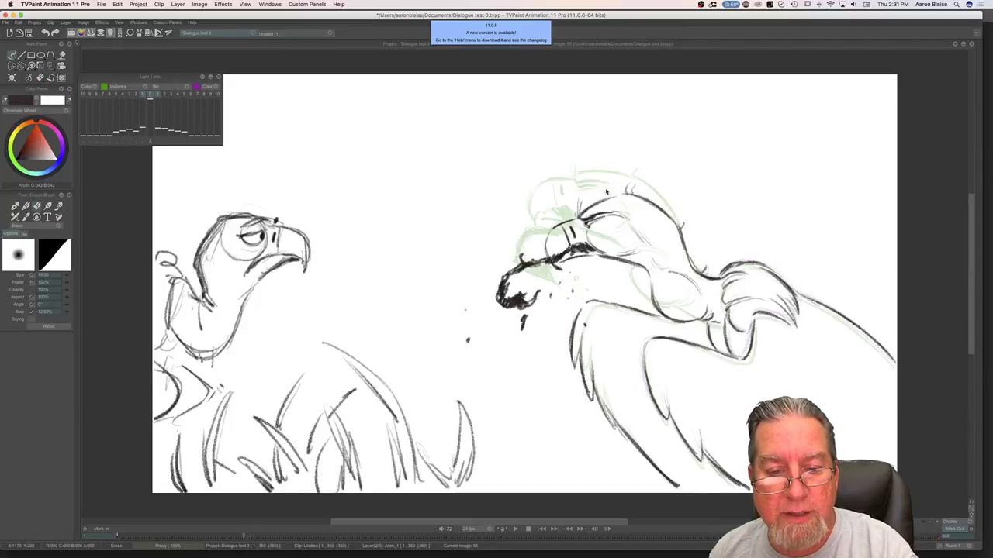
{"action": "key", "text": "b"}
{"action": "key", "text": "Right"}
{"action": "left_click_drag", "start_coordinate": [662, 208], "coordinate": [680, 225]}
{"action": "mouse_move", "coordinate": [633, 198]}
{"action": "left_mouse_down"}
{"action": "mouse_move", "coordinate": [678, 228]}
{"action": "mouse_move", "coordinate": [673, 217]}
{"action": "mouse_move", "coordinate": [689, 273]}
{"action": "left_mouse_up"}
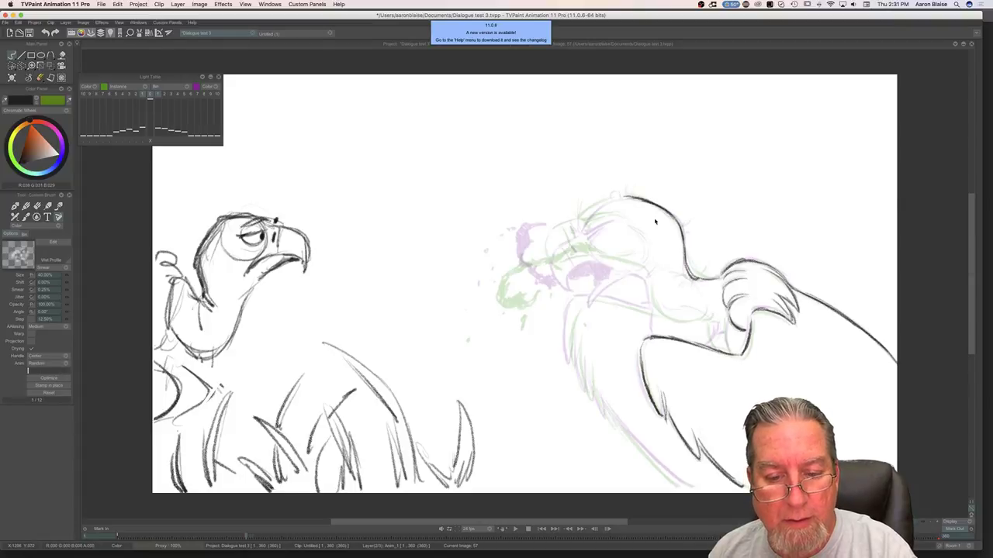
Step: Draw the forehead and the curved upper edge of the vulture's beak, comparing them with the adjacent drawings
{"action": "key", "text": "Right"}
{"action": "key", "text": "Left"}
{"action": "key", "text": "Right"}
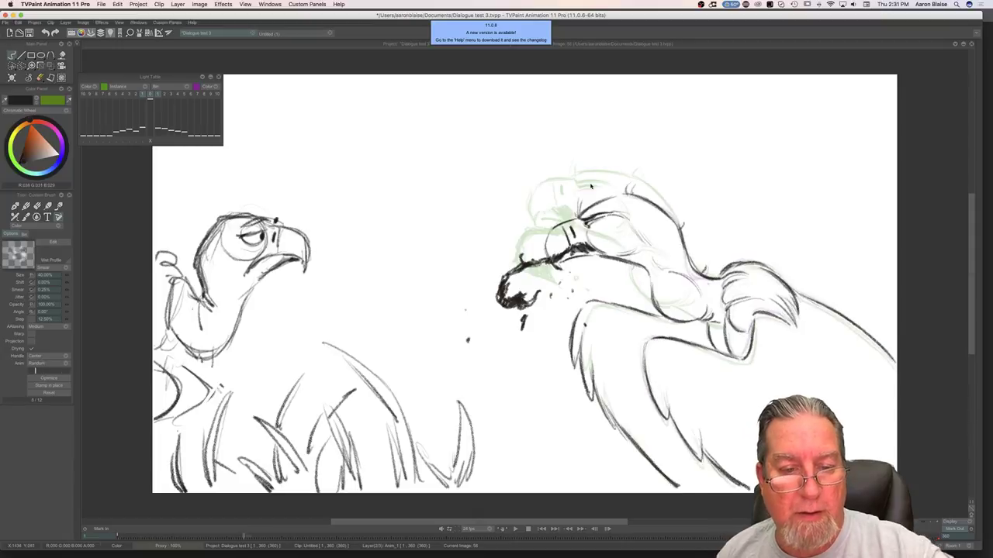
{"action": "key", "text": "Left"}
{"action": "mouse_move", "coordinate": [617, 199]}
{"action": "left_mouse_down"}
{"action": "mouse_move", "coordinate": [553, 251]}
{"action": "mouse_move", "coordinate": [560, 278]}
{"action": "left_mouse_up"}
{"action": "key", "text": "Right"}
{"action": "key", "text": "Left"}
{"action": "key", "text": "Right"}
{"action": "key", "text": "Left"}
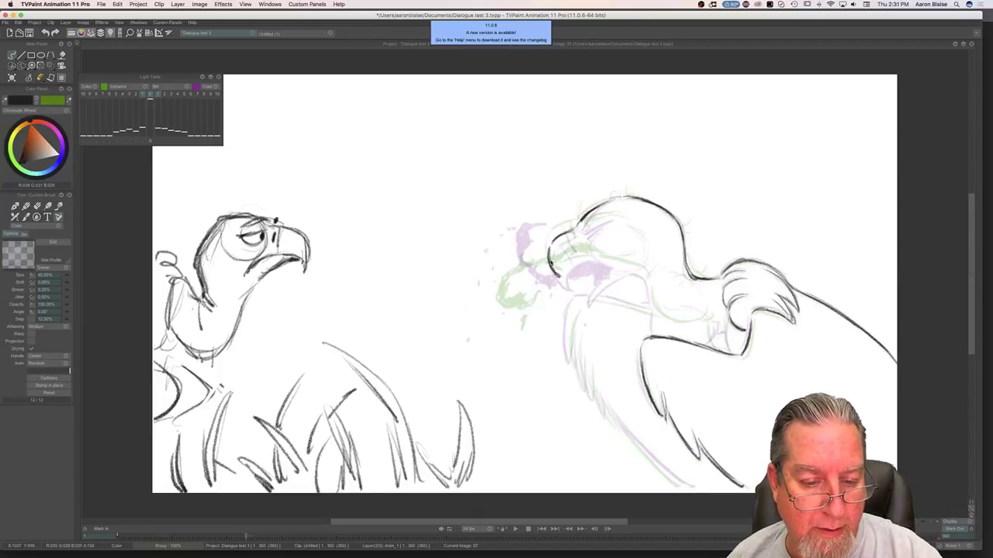
{"action": "key", "text": "Right"}
{"action": "key", "text": "Left"}
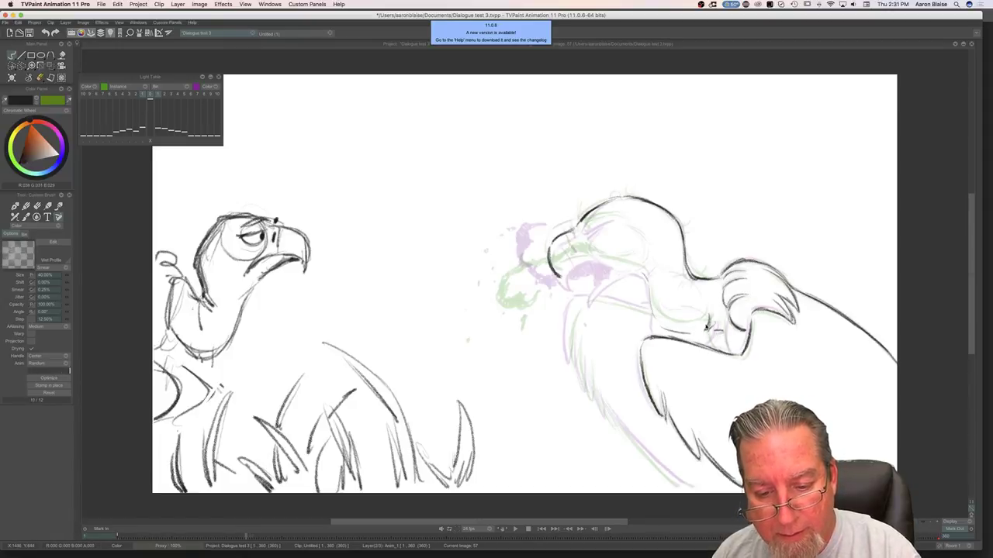
Step: Draw the short lines at the base of the neck between the ruff and the near wing
{"action": "left_click_drag", "start_coordinate": [725, 321], "coordinate": [732, 357]}
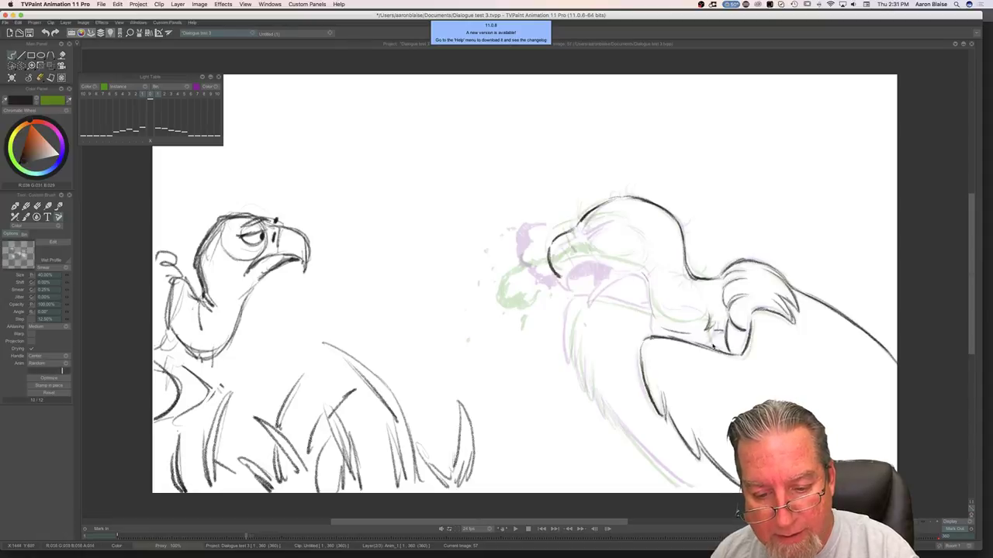
{"action": "mouse_move", "coordinate": [708, 338]}
{"action": "left_mouse_down"}
{"action": "mouse_move", "coordinate": [673, 334]}
{"action": "mouse_move", "coordinate": [707, 330]}
{"action": "mouse_move", "coordinate": [714, 316]}
{"action": "mouse_move", "coordinate": [704, 331]}
{"action": "left_mouse_up"}
{"action": "key", "text": "Left"}
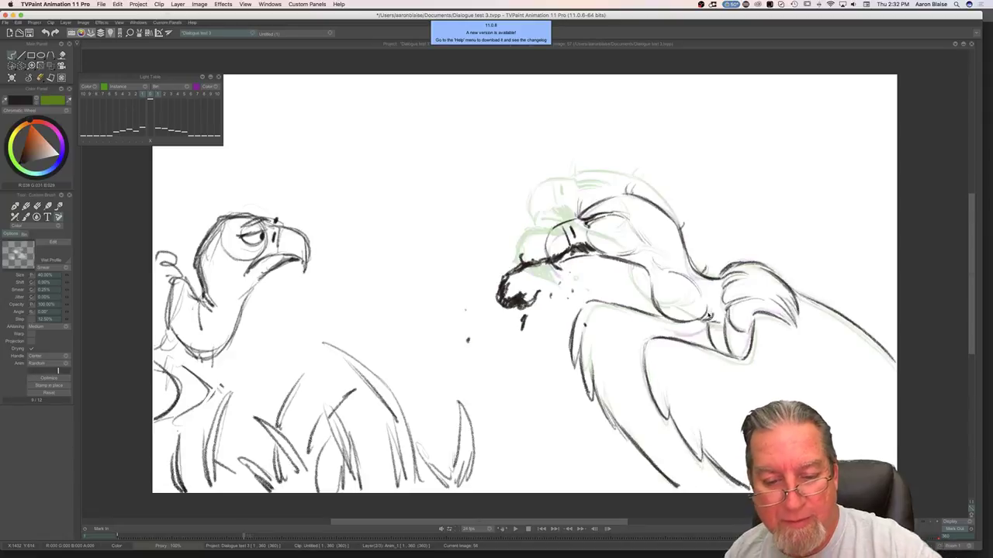
{"action": "key", "text": "Right"}
Step: Draw the bulging throat contour and the underside of the jaw, comparing them with the adjacent drawings
{"action": "left_click_drag", "start_coordinate": [653, 309], "coordinate": [684, 335]}
{"action": "mouse_move", "coordinate": [654, 312]}
{"action": "left_mouse_down"}
{"action": "mouse_move", "coordinate": [662, 327]}
{"action": "mouse_move", "coordinate": [675, 285]}
{"action": "mouse_move", "coordinate": [665, 298]}
{"action": "mouse_move", "coordinate": [602, 266]}
{"action": "mouse_move", "coordinate": [652, 293]}
{"action": "left_mouse_up"}
{"action": "key", "text": "Left"}
{"action": "key", "text": "Right"}
{"action": "key", "text": "Right"}
{"action": "key", "text": "Left"}
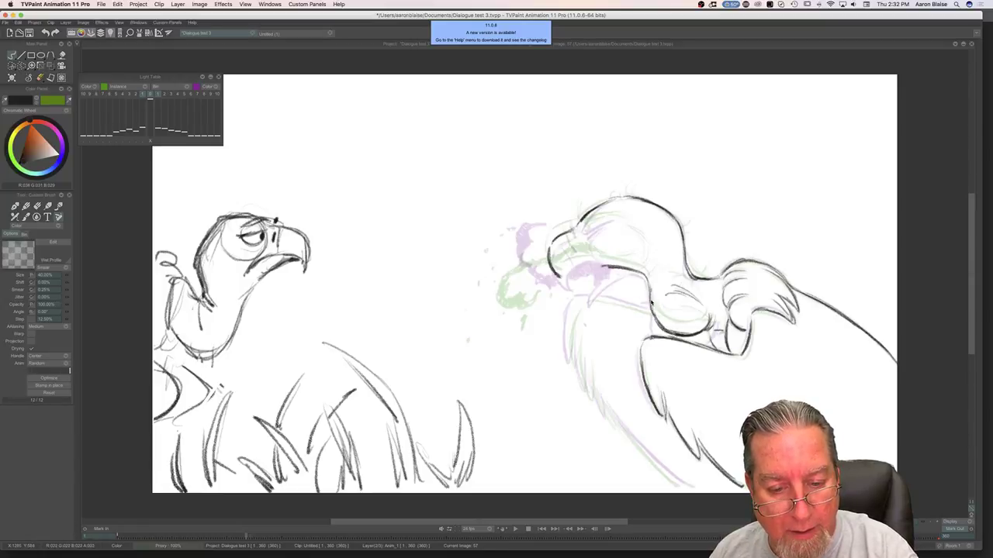
{"action": "key", "text": "Right"}
{"action": "key", "text": "Left"}
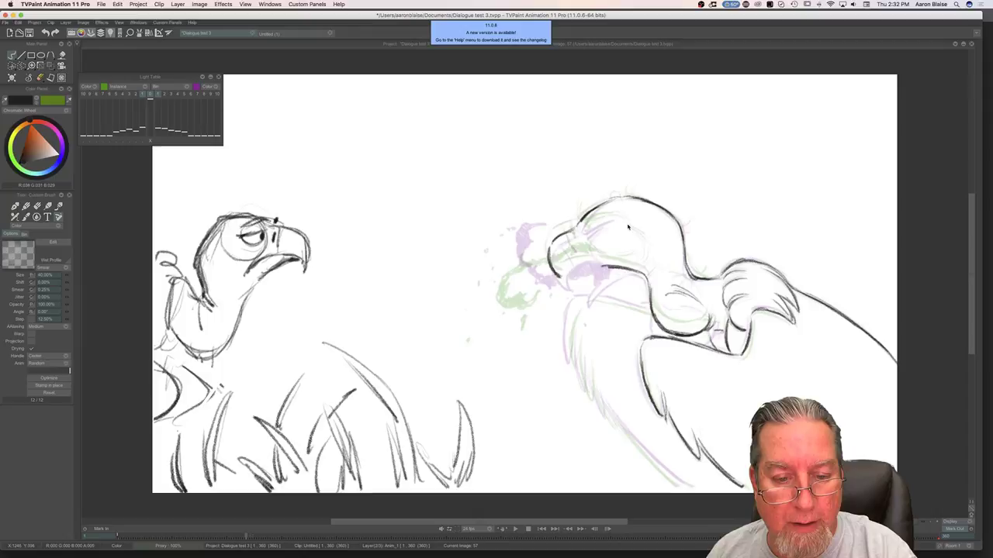
Step: Draw the vulture's heavy brow and rounded eye outline, flipping to the next drawing to check them
{"action": "key", "text": "Right"}
{"action": "key", "text": "Left"}
{"action": "mouse_move", "coordinate": [583, 227]}
{"action": "left_mouse_down"}
{"action": "mouse_move", "coordinate": [600, 220]}
{"action": "mouse_move", "coordinate": [586, 237]}
{"action": "left_mouse_up"}
{"action": "key", "text": "Right"}
{"action": "key", "text": "Left"}
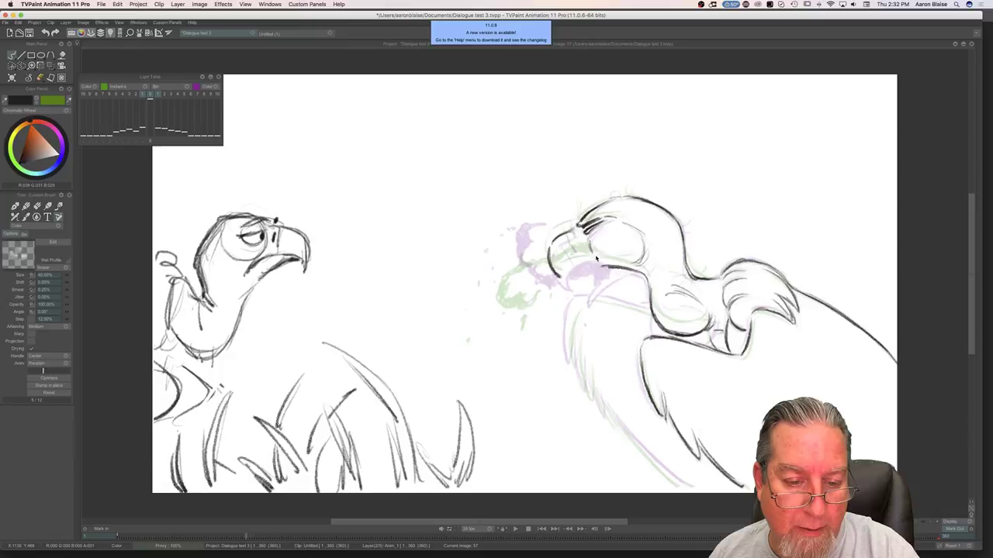
{"action": "key", "text": "Right"}
{"action": "key", "text": "Left"}
{"action": "key", "text": "Right"}
{"action": "key", "text": "Left"}
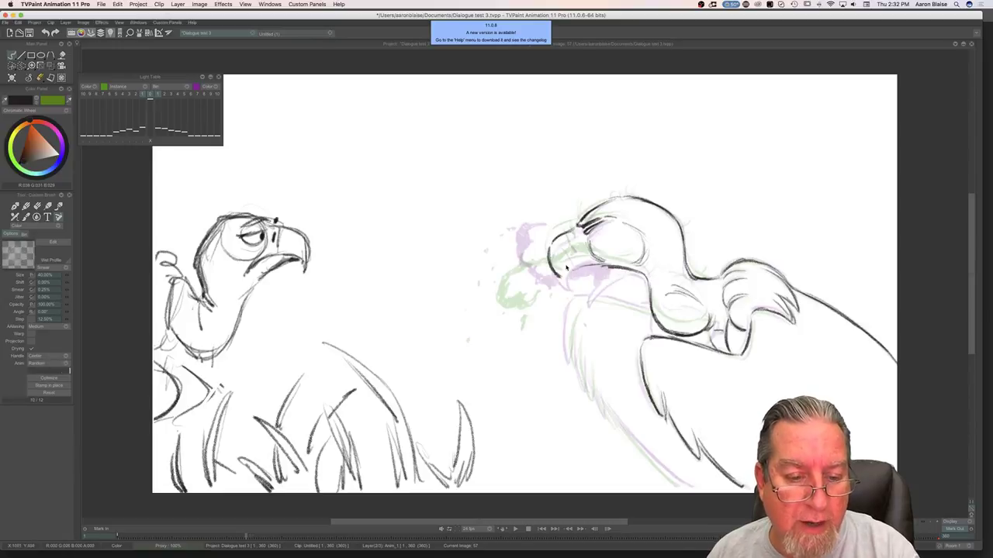
Step: Fill in the dark mouth area behind the vulture's beak and compare it with the previous drawing
{"action": "left_click_drag", "start_coordinate": [589, 255], "coordinate": [575, 260]}
{"action": "key", "text": "Left"}
{"action": "key", "text": "Right"}
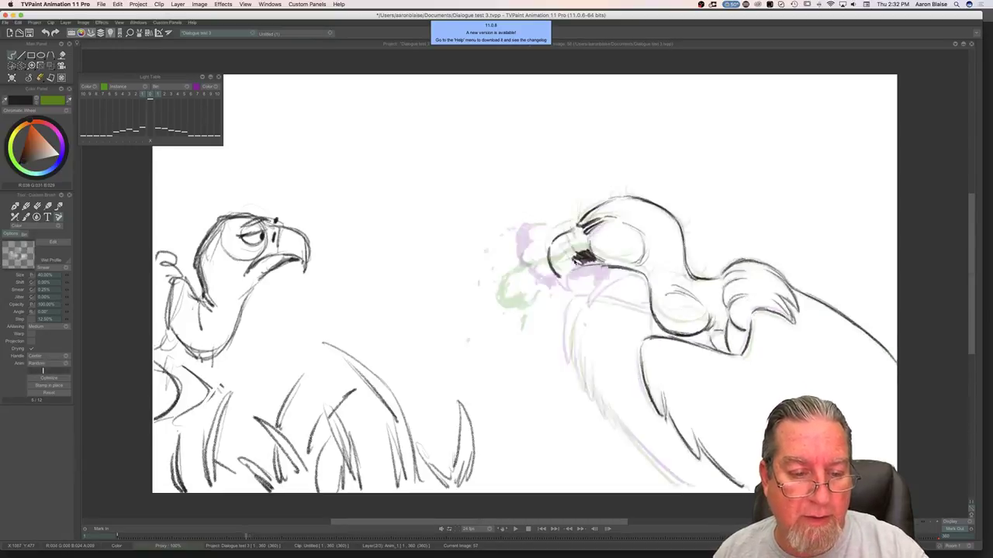
Step: Draw the strand stretching forward from the beak with a frayed tip, comparing it with the previous drawing
{"action": "mouse_move", "coordinate": [575, 270]}
{"action": "left_mouse_down"}
{"action": "mouse_move", "coordinate": [510, 271]}
{"action": "mouse_move", "coordinate": [494, 249]}
{"action": "mouse_move", "coordinate": [508, 274]}
{"action": "mouse_move", "coordinate": [550, 275]}
{"action": "mouse_move", "coordinate": [513, 271]}
{"action": "mouse_move", "coordinate": [487, 251]}
{"action": "mouse_move", "coordinate": [482, 272]}
{"action": "mouse_move", "coordinate": [499, 240]}
{"action": "mouse_move", "coordinate": [483, 247]}
{"action": "mouse_move", "coordinate": [473, 270]}
{"action": "left_mouse_up"}
{"action": "key", "text": "Left"}
{"action": "key", "text": "Right"}
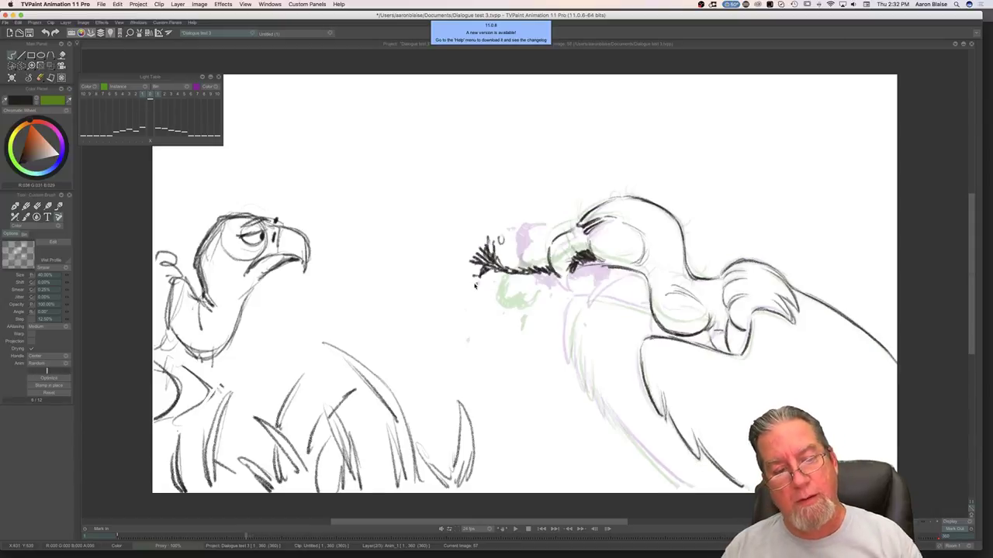
{"action": "key", "text": "Left"}
{"action": "key", "text": "Right"}
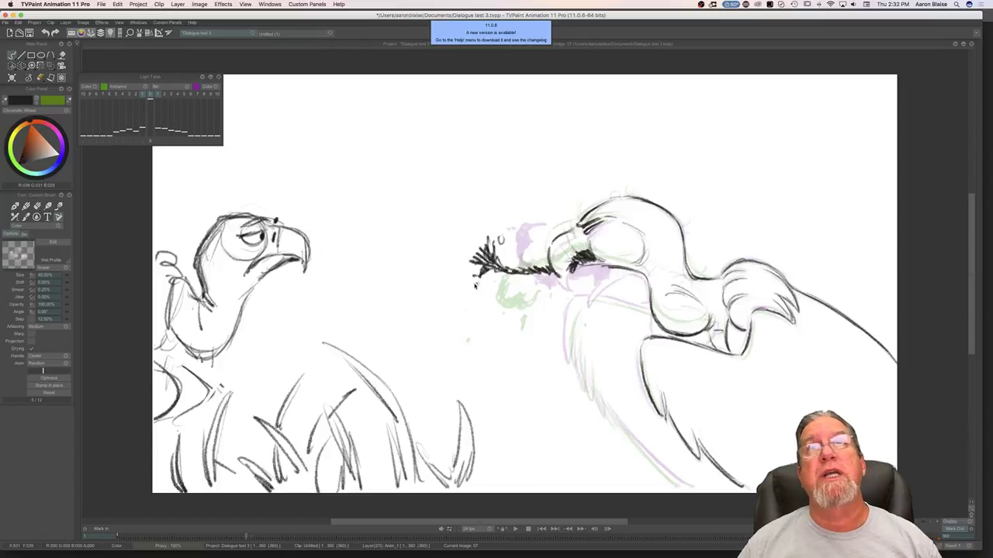
Step: Mark the nostril and complete the beak's hooked tip, flipping between adjacent drawings to check the head's movement
{"action": "key", "text": "Left"}
{"action": "key", "text": "Right"}
{"action": "key", "text": "Left"}
{"action": "key", "text": "Right"}
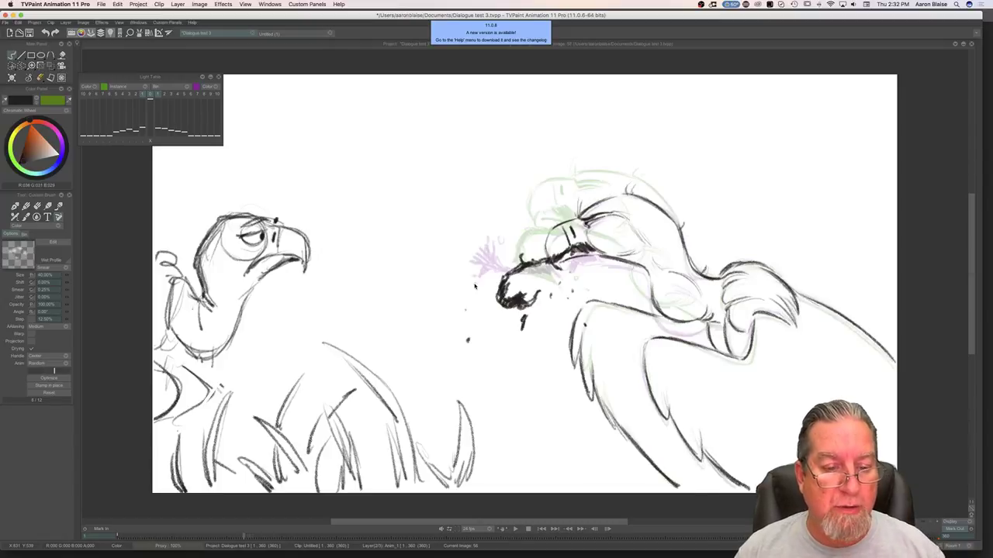
{"action": "key", "text": "Left"}
{"action": "key", "text": "Right"}
{"action": "key", "text": "Left"}
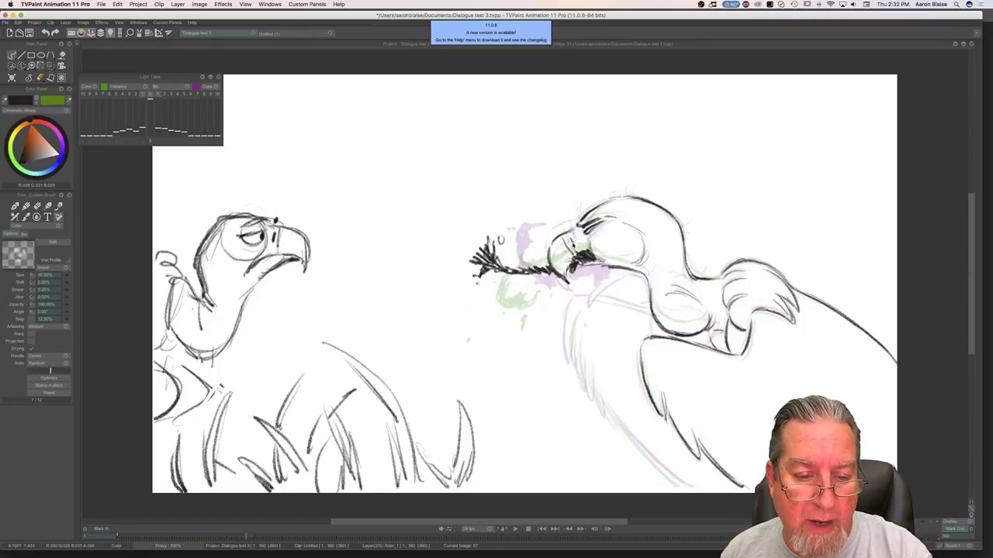
{"action": "key", "text": "Right"}
{"action": "key", "text": "Left"}
{"action": "key", "text": "Right"}
{"action": "key", "text": "Left"}
{"action": "key", "text": "Right"}
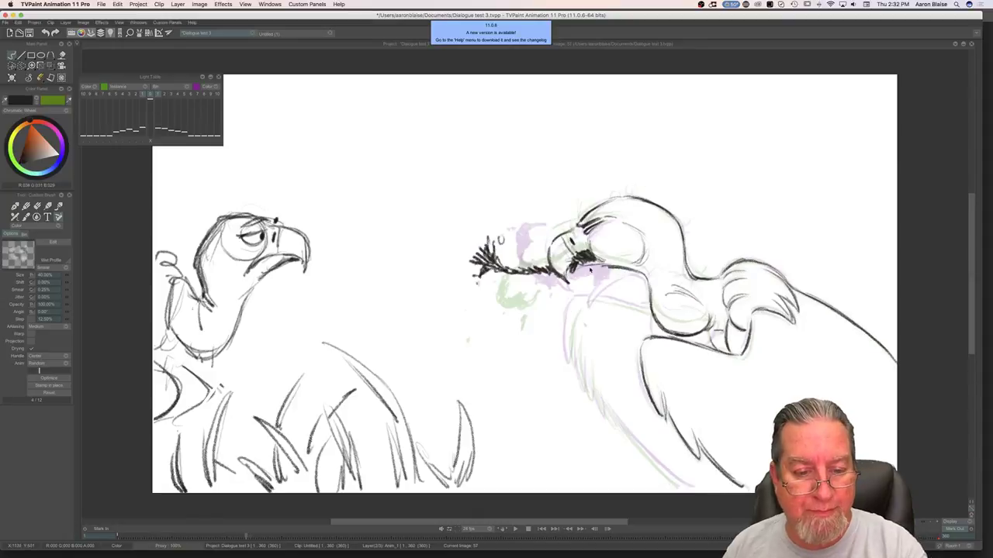
Step: Draw the lower jaw's edge under the dark mouth and compare it with the adjacent drawings
{"action": "mouse_move", "coordinate": [600, 269]}
{"action": "left_mouse_down"}
{"action": "mouse_move", "coordinate": [577, 281]}
{"action": "mouse_move", "coordinate": [575, 270]}
{"action": "left_mouse_up"}
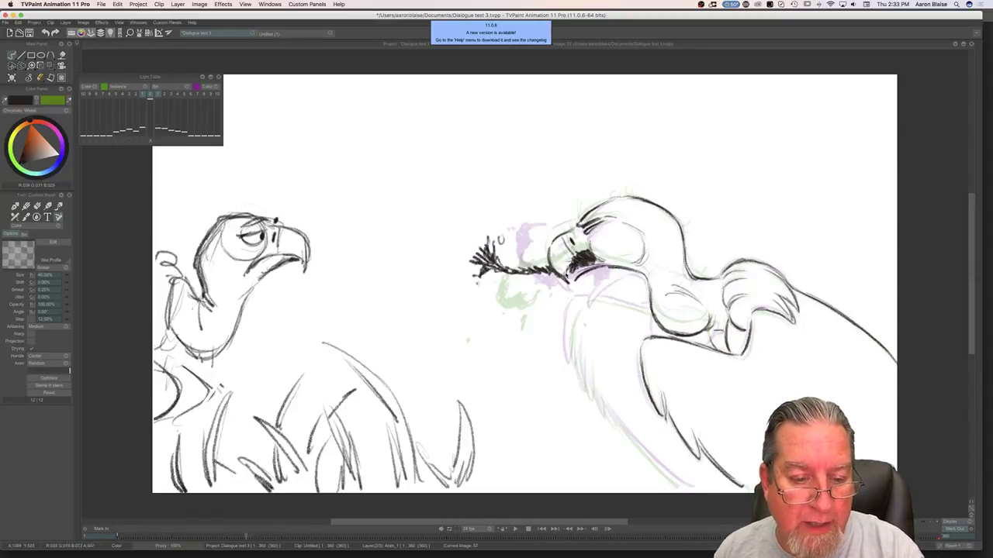
{"action": "key", "text": "Right"}
{"action": "key", "text": "Left"}
{"action": "key", "text": "Right"}
{"action": "key", "text": "Left"}
{"action": "key", "text": "Right"}
{"action": "key", "text": "Left"}
Step: Add small flying specks below the strand's frayed tip and compare them with the previous drawing
{"action": "left_click_drag", "start_coordinate": [489, 255], "coordinate": [473, 295]}
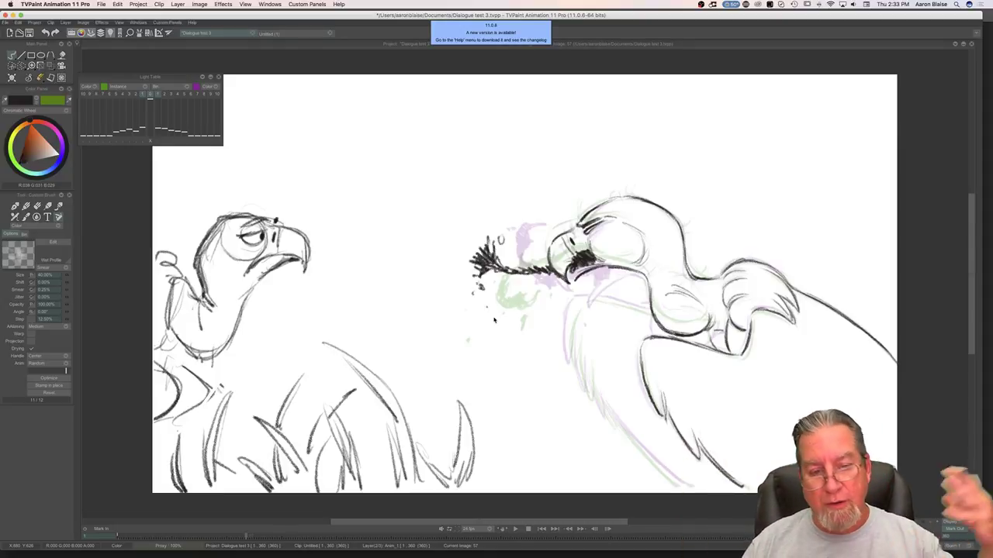
{"action": "key", "text": "Left"}
{"action": "key", "text": "Right"}
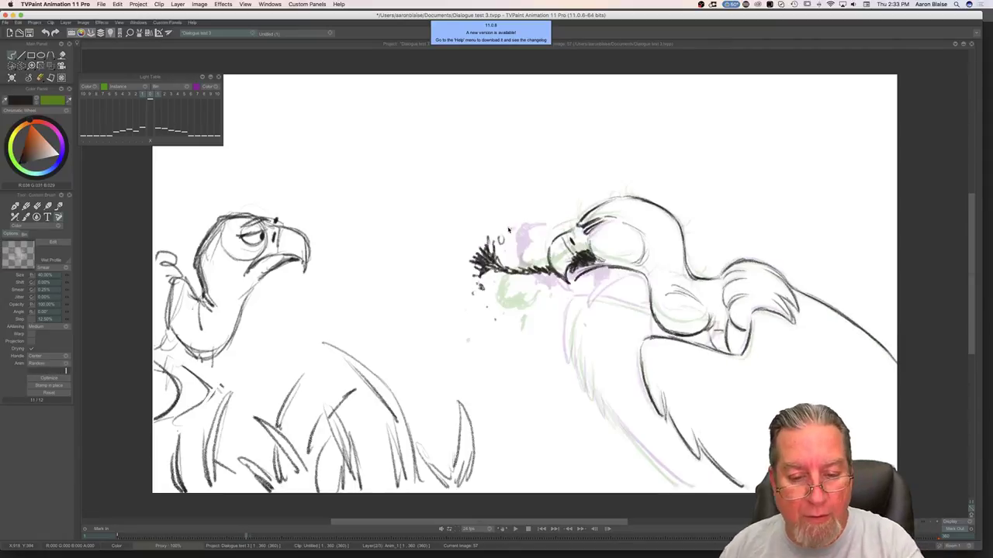
Step: Draw the far wing's upper edge and feathered front edge, comparing them with the previous drawing
{"action": "mouse_move", "coordinate": [649, 312]}
{"action": "left_mouse_down"}
{"action": "mouse_move", "coordinate": [603, 300]}
{"action": "mouse_move", "coordinate": [575, 307]}
{"action": "mouse_move", "coordinate": [574, 368]}
{"action": "mouse_move", "coordinate": [624, 438]}
{"action": "mouse_move", "coordinate": [614, 410]}
{"action": "mouse_move", "coordinate": [680, 487]}
{"action": "left_mouse_up"}
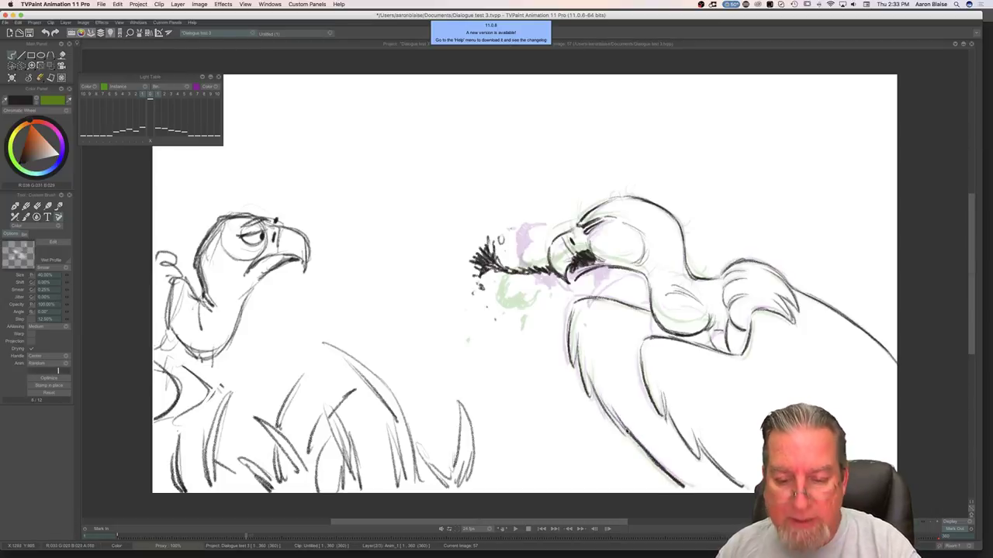
{"action": "key", "text": "Left"}
{"action": "key", "text": "Right"}
{"action": "key", "text": "Left"}
{"action": "key", "text": "Right"}
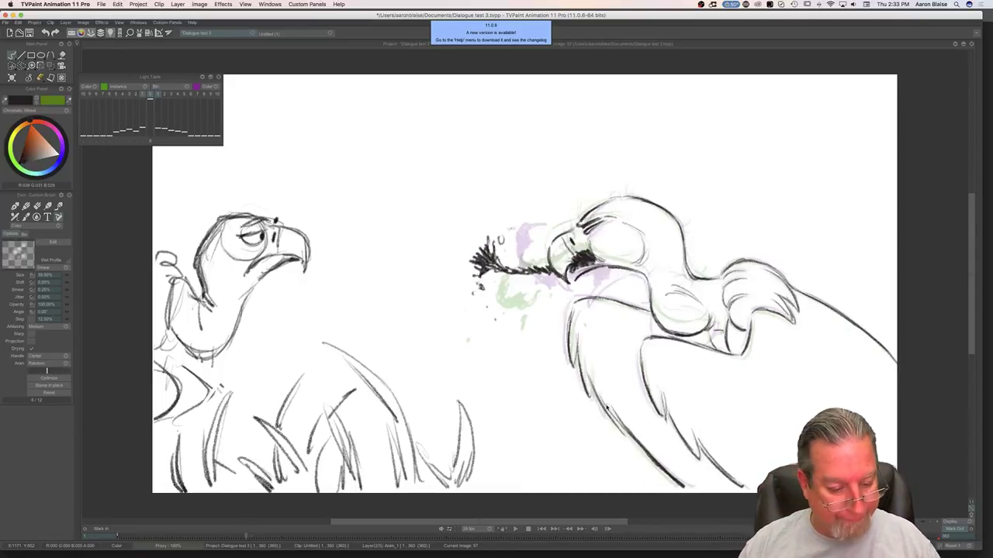
Step: Show the timeline, select the vulture layer's frames from the start through frame 91, and play back the animation
{"action": "key", "text": "Tab"}
{"action": "key", "text": "i"}
{"action": "key", "text": "i"}
{"action": "key", "text": "i"}
{"action": "key", "text": "i"}
{"action": "mouse_move", "coordinate": [356, 476]}
{"action": "left_mouse_down"}
{"action": "mouse_move", "coordinate": [146, 482]}
{"action": "mouse_move", "coordinate": [419, 486]}
{"action": "mouse_move", "coordinate": [179, 483]}
{"action": "left_mouse_up"}
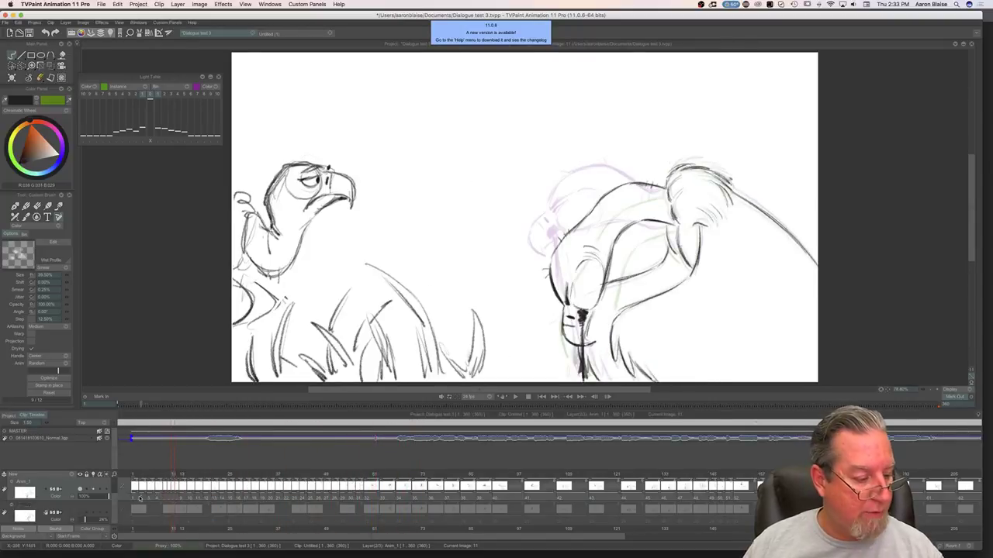
{"action": "left_click_drag", "start_coordinate": [139, 498], "coordinate": [495, 497]}
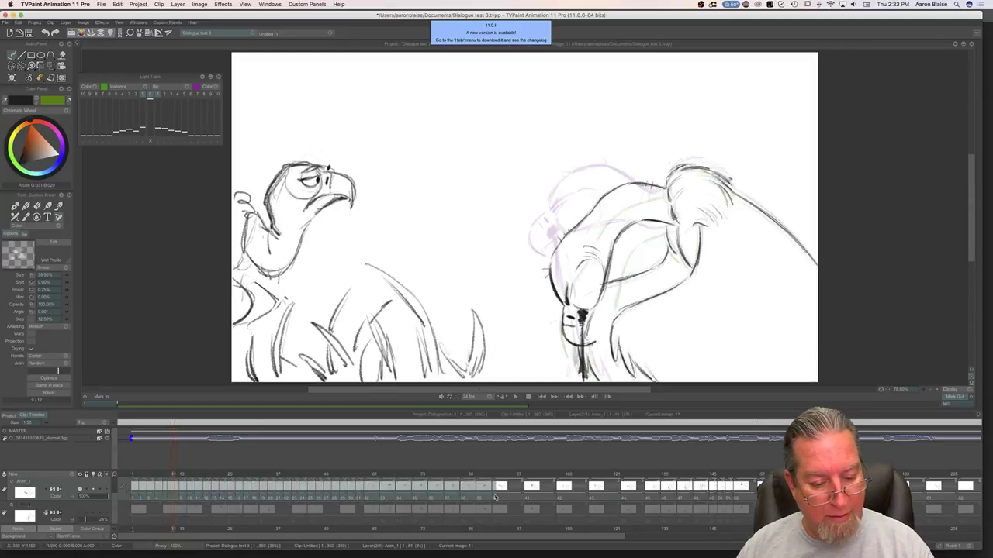
{"action": "left_click", "coordinate": [515, 397]}
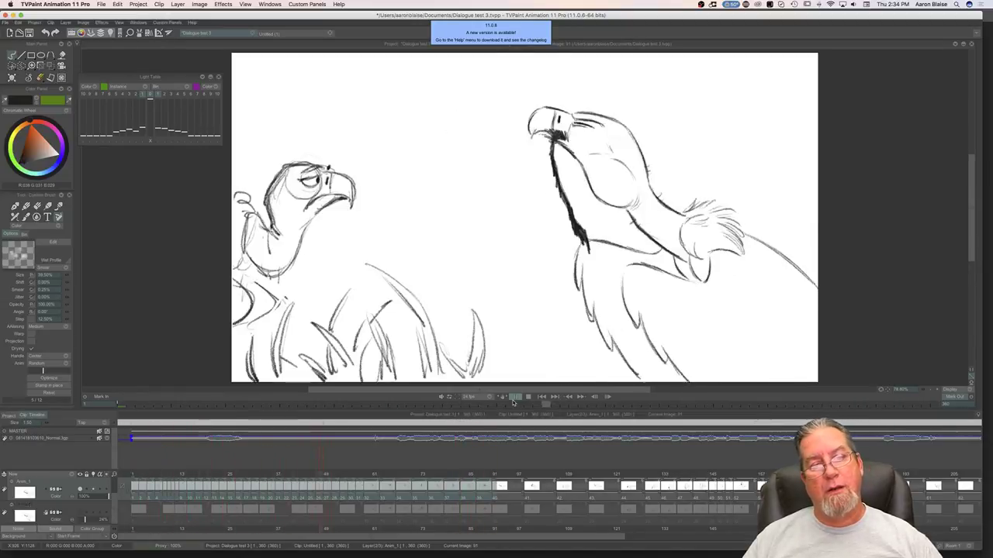
{"action": "left_click", "coordinate": [528, 398]}
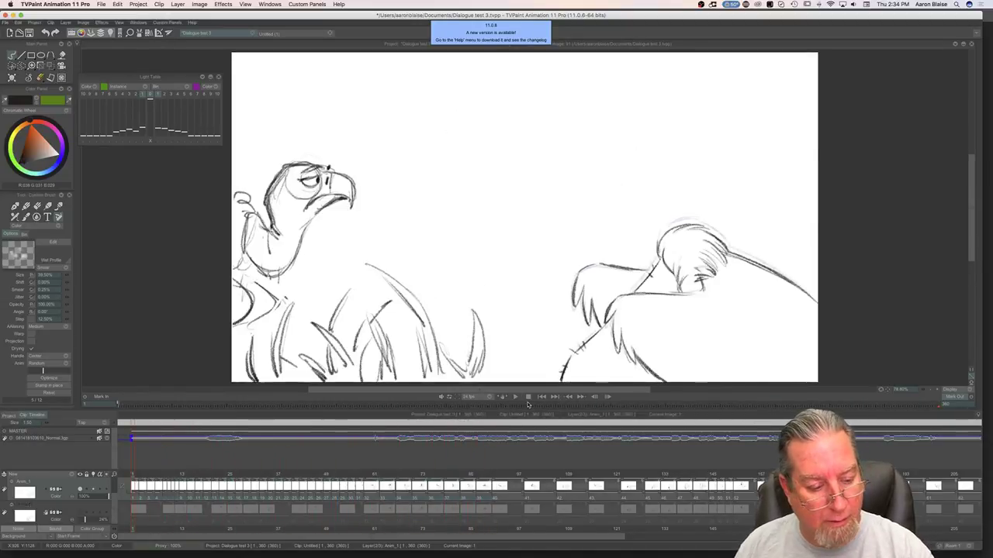
Step: Prepare a blank drawing at frame 61 for the next inbetween and hide the timeline
{"action": "left_click", "coordinate": [358, 477]}
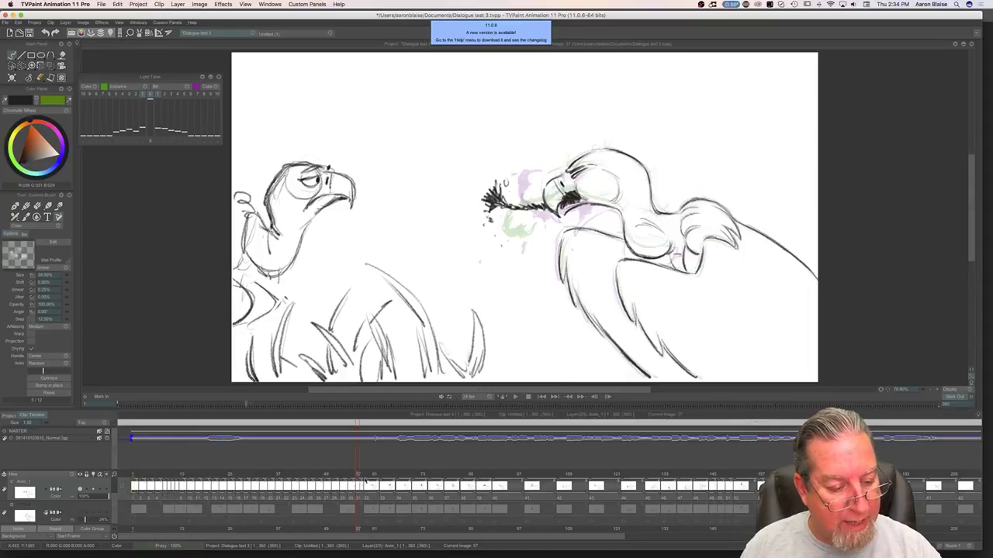
{"action": "mouse_move", "coordinate": [358, 476]}
{"action": "left_mouse_down"}
{"action": "mouse_move", "coordinate": [282, 484]}
{"action": "mouse_move", "coordinate": [364, 488]}
{"action": "left_mouse_up"}
{"action": "left_click", "coordinate": [368, 487]}
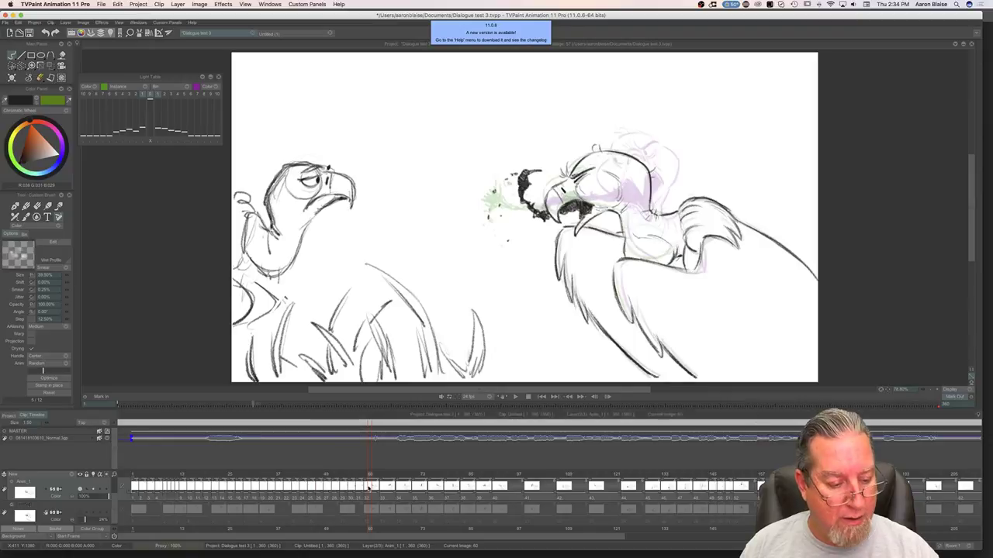
{"action": "left_click", "coordinate": [373, 476]}
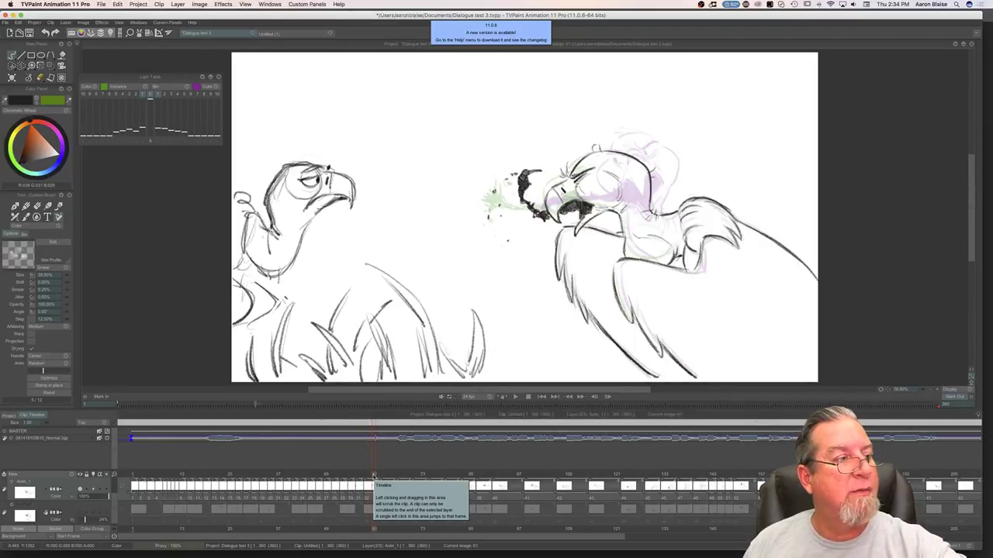
{"action": "left_click", "coordinate": [12, 78]}
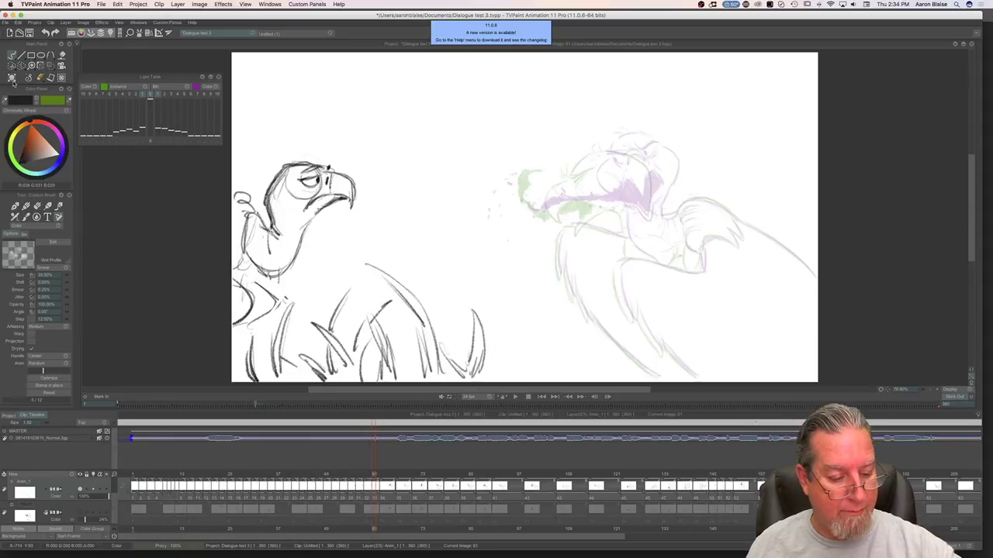
{"action": "key", "text": "Tab"}
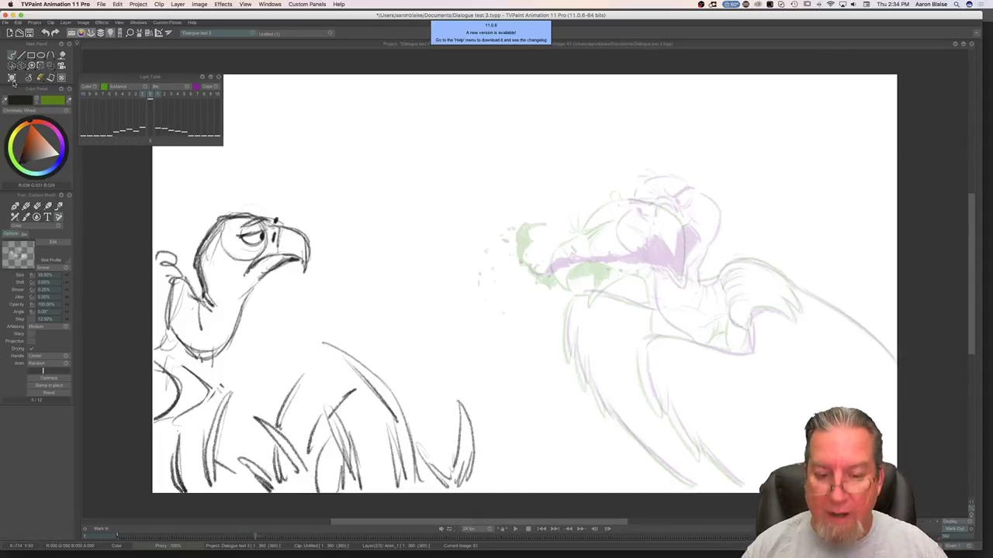
Step: Draw the vulture's ruff top and back line on frame 61, comparing them with the previous drawing
{"action": "key", "text": "Left"}
{"action": "key", "text": "Right"}
{"action": "mouse_move", "coordinate": [724, 271]}
{"action": "left_mouse_down"}
{"action": "mouse_move", "coordinate": [784, 274]}
{"action": "mouse_move", "coordinate": [791, 283]}
{"action": "mouse_move", "coordinate": [771, 274]}
{"action": "mouse_move", "coordinate": [874, 338]}
{"action": "left_mouse_up"}
{"action": "left_click_drag", "start_coordinate": [818, 299], "coordinate": [892, 360]}
{"action": "key", "text": "Left"}
{"action": "key", "text": "Right"}
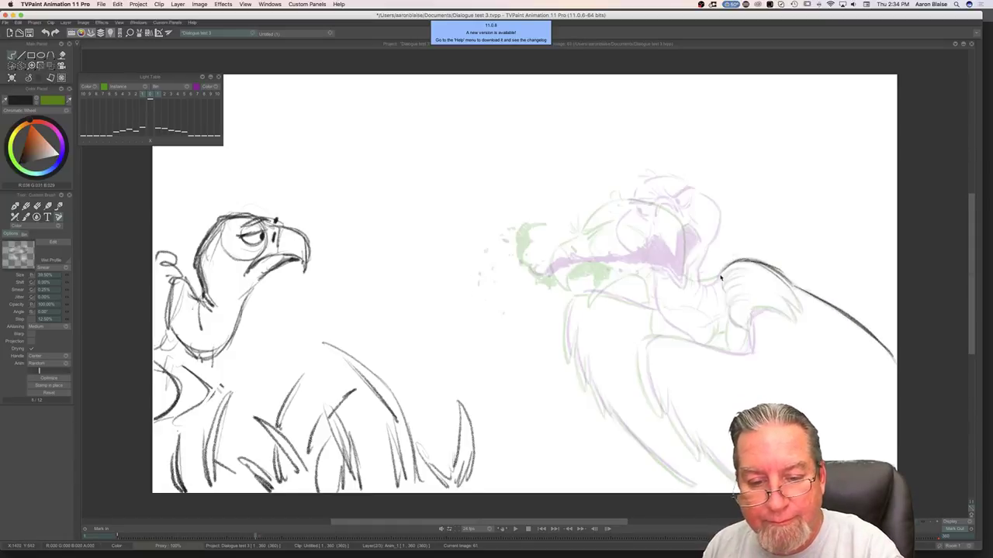
Step: Draw the ruff's front edge, inner feather lines and jagged lower edge on frame 61
{"action": "left_click_drag", "start_coordinate": [719, 273], "coordinate": [727, 297]}
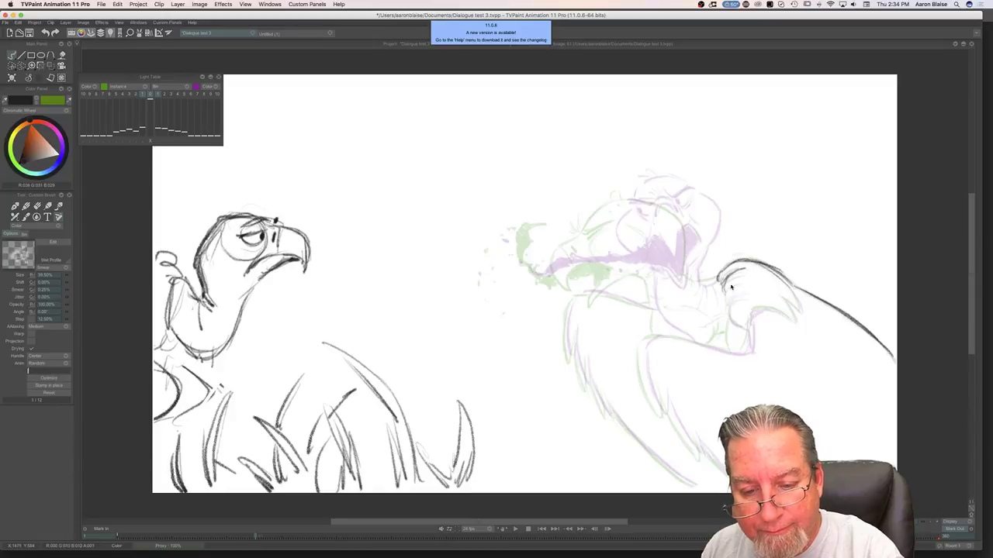
{"action": "mouse_move", "coordinate": [728, 300]}
{"action": "left_mouse_down"}
{"action": "mouse_move", "coordinate": [744, 330]}
{"action": "mouse_move", "coordinate": [753, 317]}
{"action": "mouse_move", "coordinate": [790, 322]}
{"action": "mouse_move", "coordinate": [786, 304]}
{"action": "mouse_move", "coordinate": [795, 321]}
{"action": "mouse_move", "coordinate": [780, 296]}
{"action": "mouse_move", "coordinate": [801, 317]}
{"action": "mouse_move", "coordinate": [776, 274]}
{"action": "left_mouse_up"}
{"action": "left_click_drag", "start_coordinate": [799, 306], "coordinate": [777, 270]}
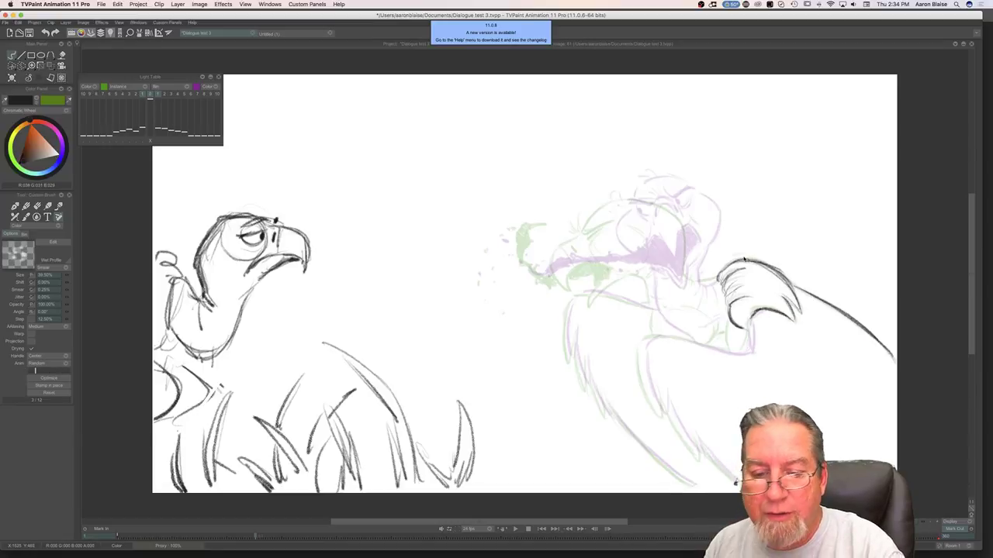
Step: Draw the near wing's upper edge and jagged feathered front edge below the ruff on frame 61, comparing with the neighbouring drawings
{"action": "mouse_move", "coordinate": [750, 326]}
{"action": "left_mouse_down"}
{"action": "mouse_move", "coordinate": [739, 356]}
{"action": "mouse_move", "coordinate": [660, 338]}
{"action": "mouse_move", "coordinate": [678, 342]}
{"action": "mouse_move", "coordinate": [647, 343]}
{"action": "mouse_move", "coordinate": [640, 359]}
{"action": "mouse_move", "coordinate": [656, 411]}
{"action": "mouse_move", "coordinate": [665, 397]}
{"action": "mouse_move", "coordinate": [700, 456]}
{"action": "left_mouse_up"}
{"action": "key", "text": "Left"}
{"action": "key", "text": "Left"}
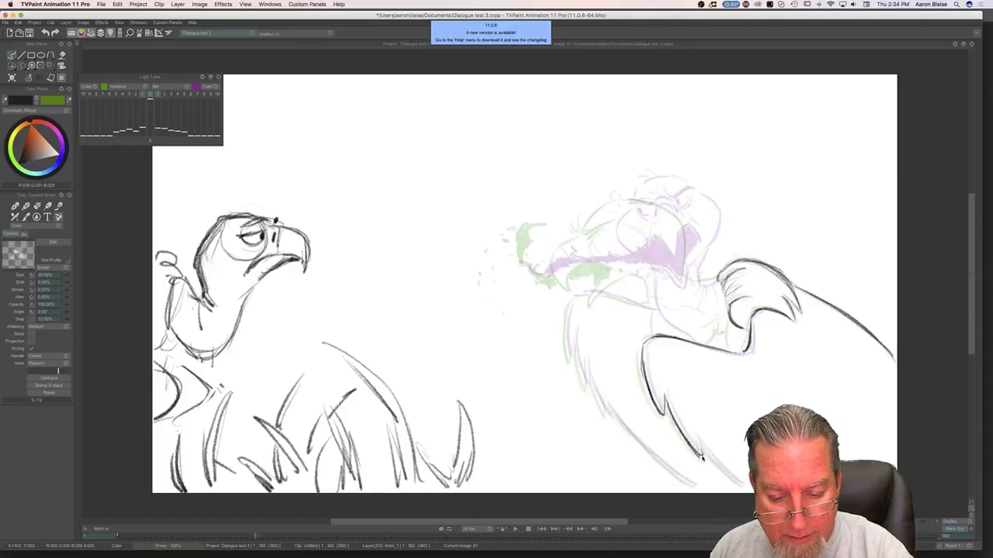
{"action": "key", "text": "Right"}
{"action": "key", "text": "Left"}
{"action": "key", "text": "Right"}
{"action": "key", "text": "Left"}
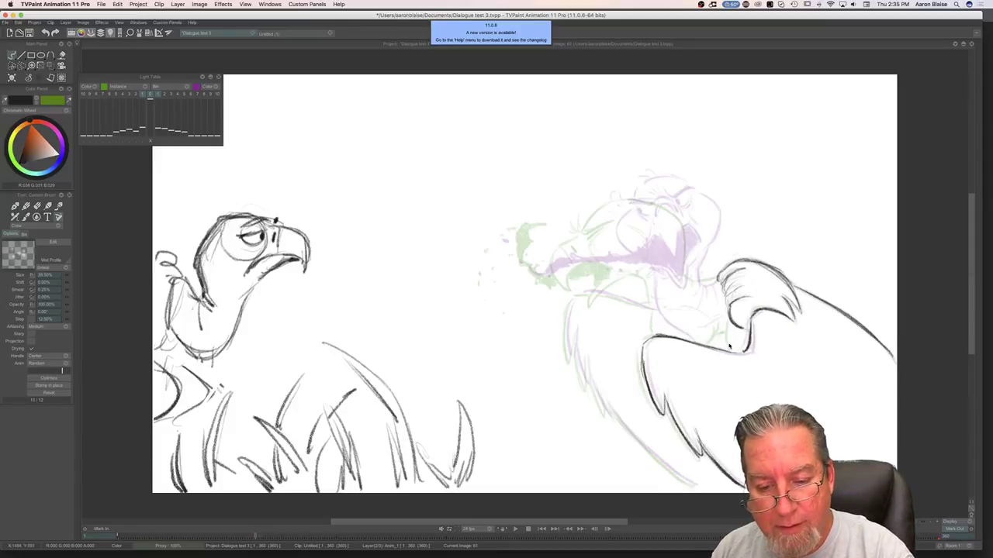
{"action": "left_click_drag", "start_coordinate": [729, 327], "coordinate": [728, 349]}
{"action": "key", "text": "Tab"}
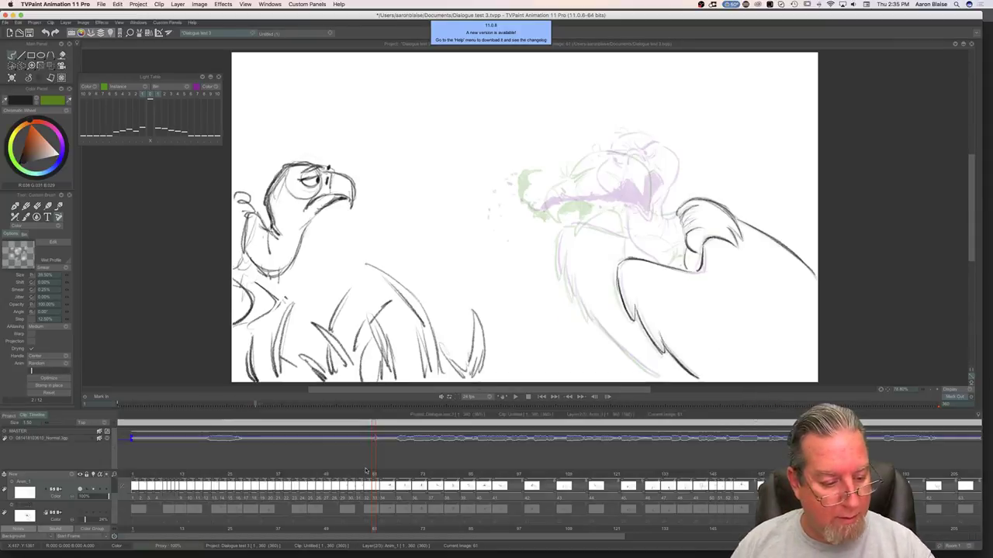
{"action": "mouse_move", "coordinate": [374, 477]}
{"action": "left_mouse_down"}
{"action": "mouse_move", "coordinate": [322, 477]}
{"action": "mouse_move", "coordinate": [386, 479]}
{"action": "mouse_move", "coordinate": [392, 487]}
{"action": "mouse_move", "coordinate": [381, 492]}
{"action": "left_mouse_up"}
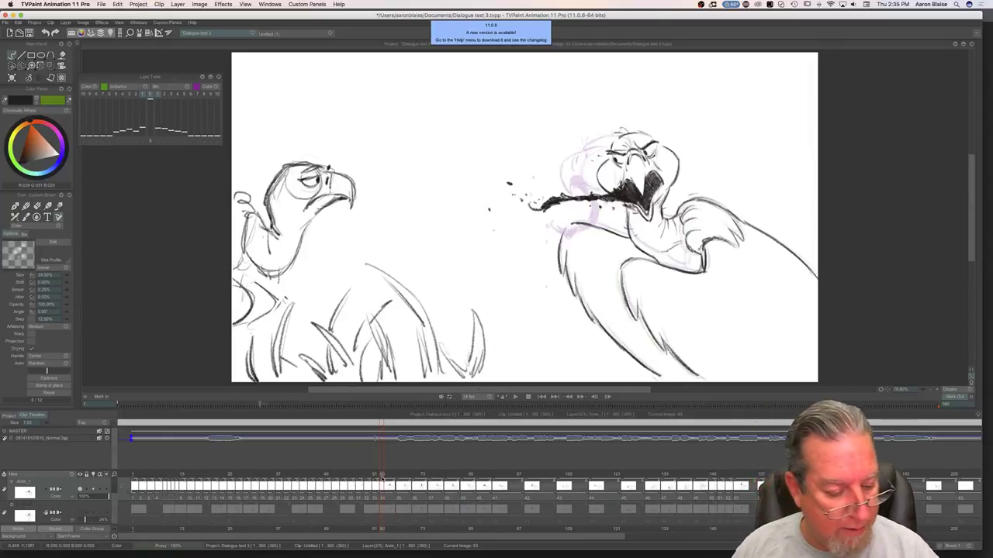
{"action": "mouse_move", "coordinate": [377, 480]}
{"action": "left_mouse_down"}
{"action": "mouse_move", "coordinate": [391, 487]}
{"action": "mouse_move", "coordinate": [373, 486]}
{"action": "left_mouse_up"}
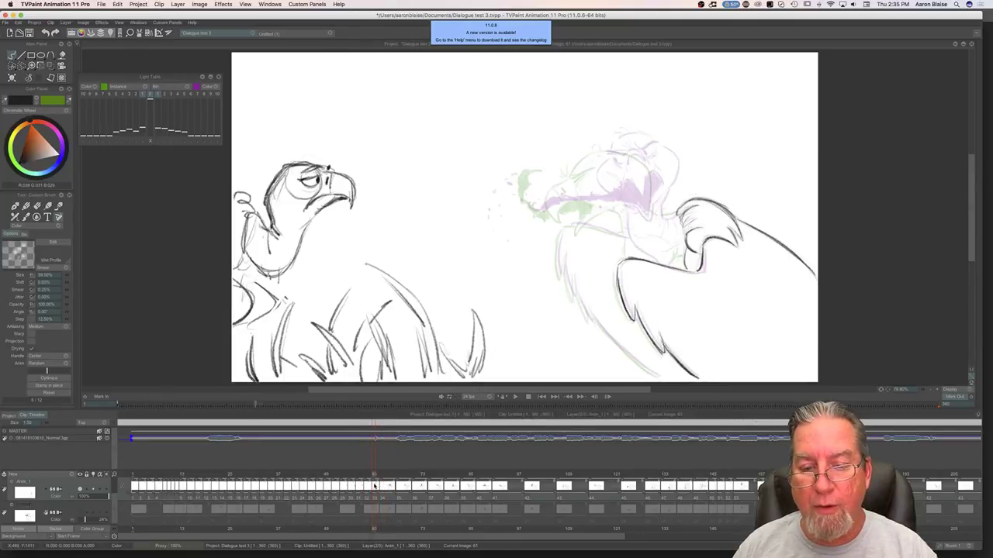
{"action": "key", "text": "Tab"}
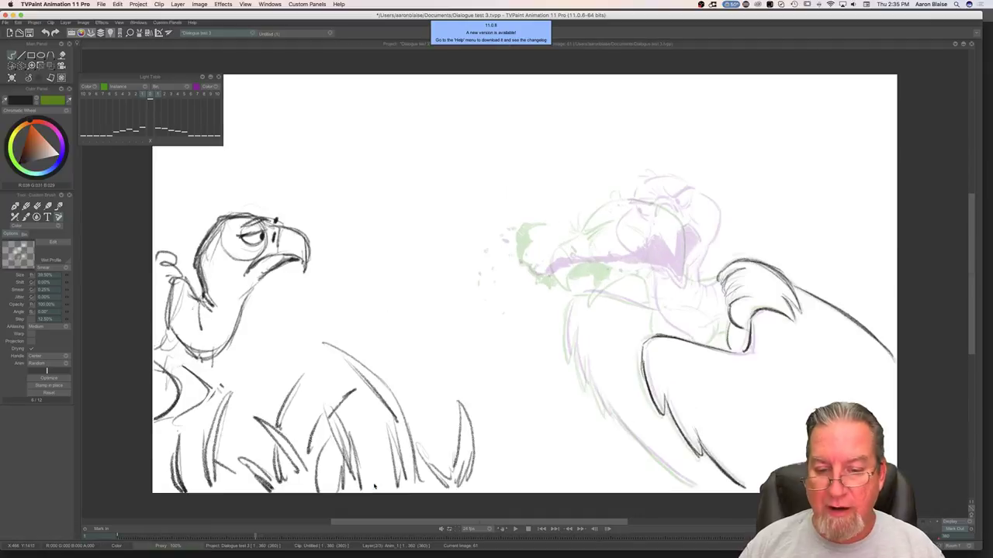
{"action": "key", "text": "e"}
{"action": "left_click_drag", "start_coordinate": [729, 320], "coordinate": [730, 349]}
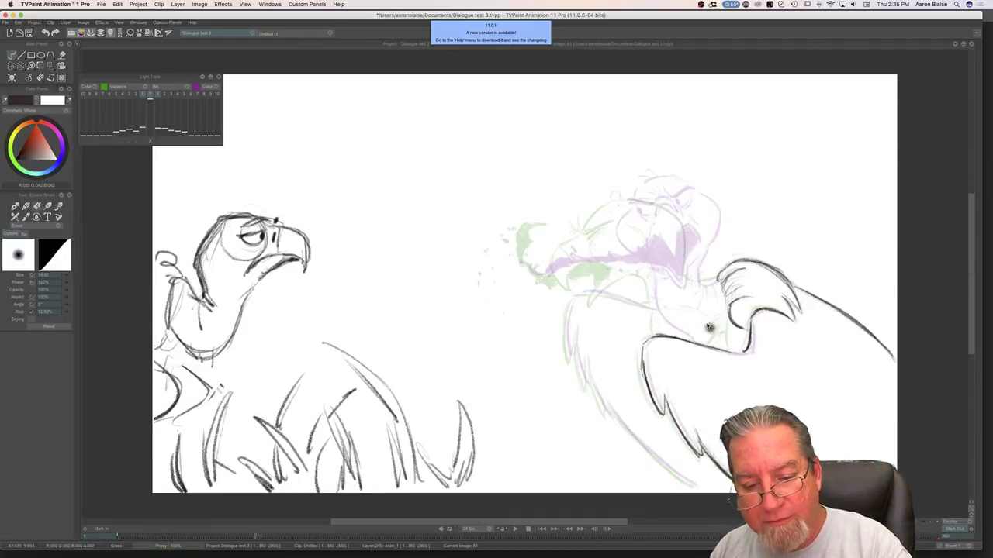
Step: Draw the short curved line joining the underside of the ruff to the wing on frame 61, comparing it with the previous drawing
{"action": "key", "text": "Left"}
{"action": "key", "text": "Right"}
{"action": "key", "text": "Left"}
{"action": "key", "text": "Right"}
{"action": "key", "text": "b"}
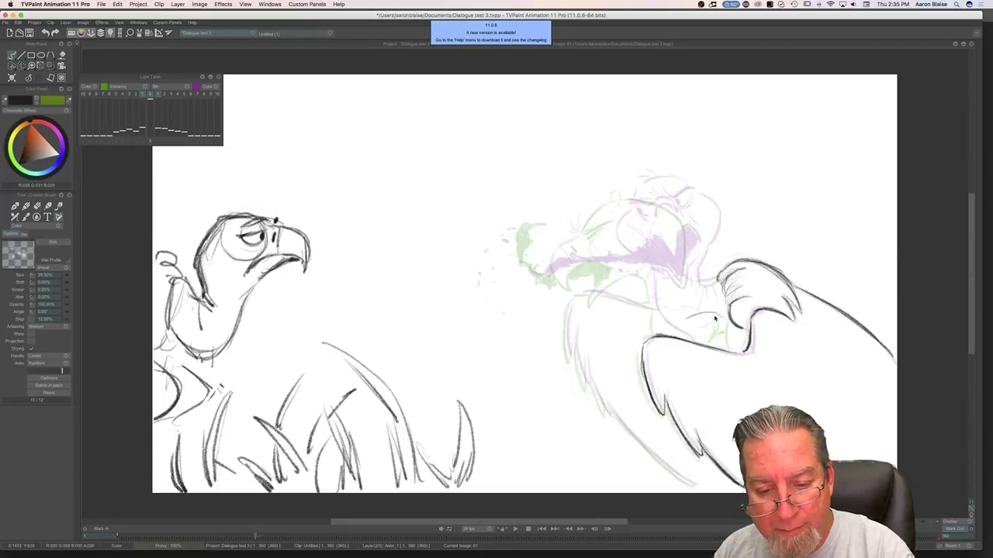
{"action": "left_click_drag", "start_coordinate": [741, 334], "coordinate": [731, 352]}
{"action": "key", "text": "Left"}
{"action": "key", "text": "Right"}
{"action": "key", "text": "Left"}
{"action": "key", "text": "Right"}
Step: Draw the front line of the neck down to the wing and the nape line into the ruff on frame 61
{"action": "left_click_drag", "start_coordinate": [656, 313], "coordinate": [665, 326]}
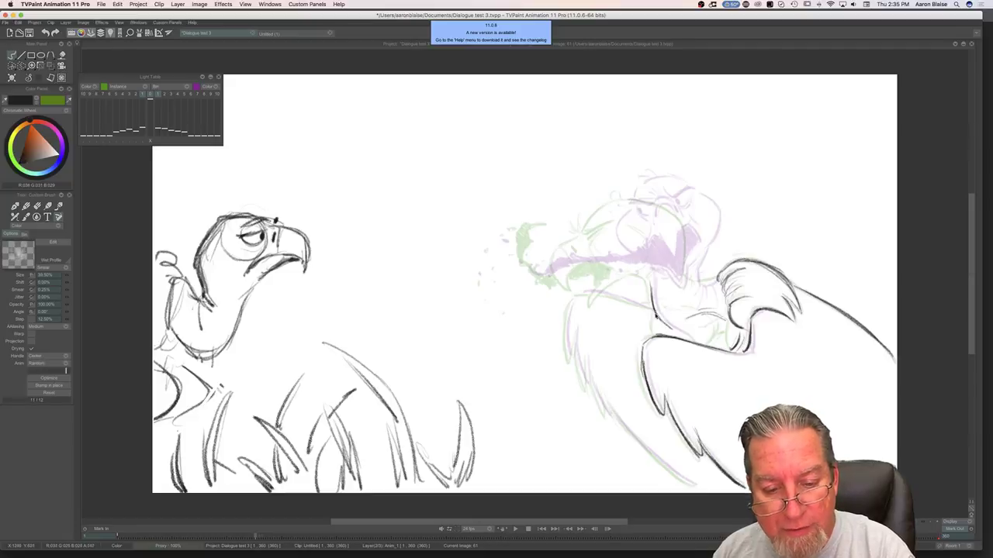
{"action": "key", "text": "Left"}
{"action": "key", "text": "Right"}
{"action": "left_click_drag", "start_coordinate": [717, 284], "coordinate": [702, 285]}
{"action": "key", "text": "Left"}
{"action": "key", "text": "Right"}
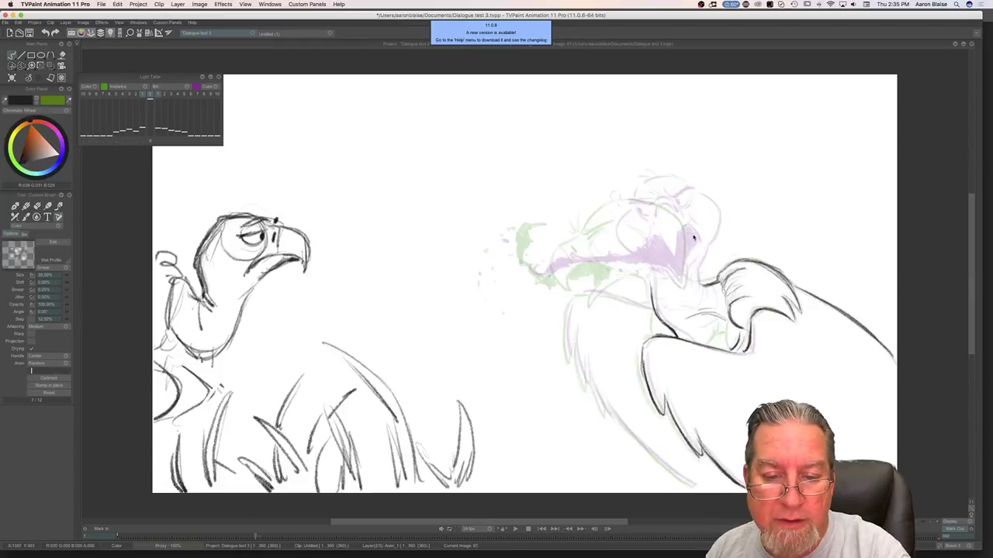
Step: Draw the back of the vulture's head and the curve of its crown on frame 61
{"action": "left_click_drag", "start_coordinate": [695, 227], "coordinate": [696, 280]}
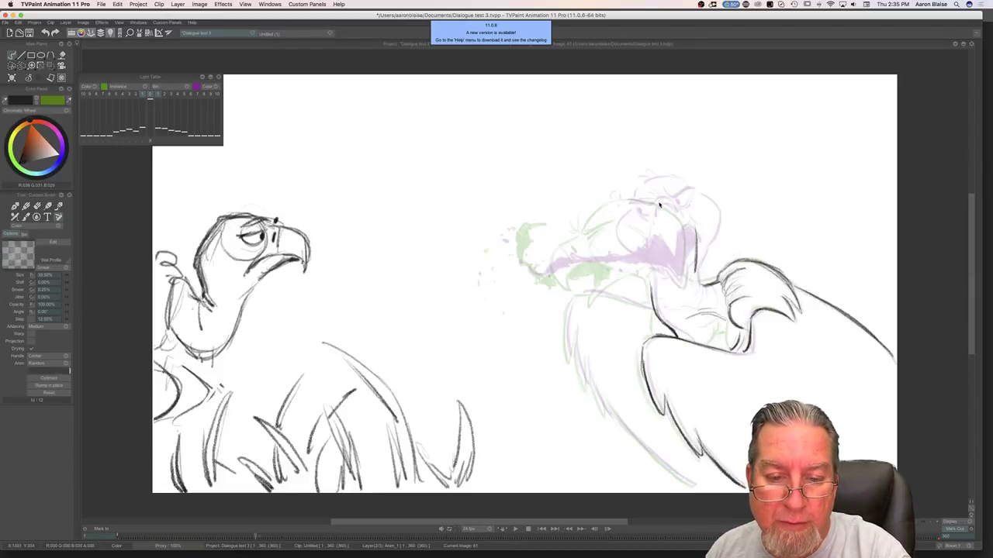
{"action": "left_click_drag", "start_coordinate": [658, 202], "coordinate": [693, 223]}
{"action": "mouse_move", "coordinate": [639, 195]}
{"action": "left_mouse_down"}
{"action": "mouse_move", "coordinate": [664, 206]}
{"action": "mouse_move", "coordinate": [652, 197]}
{"action": "left_mouse_up"}
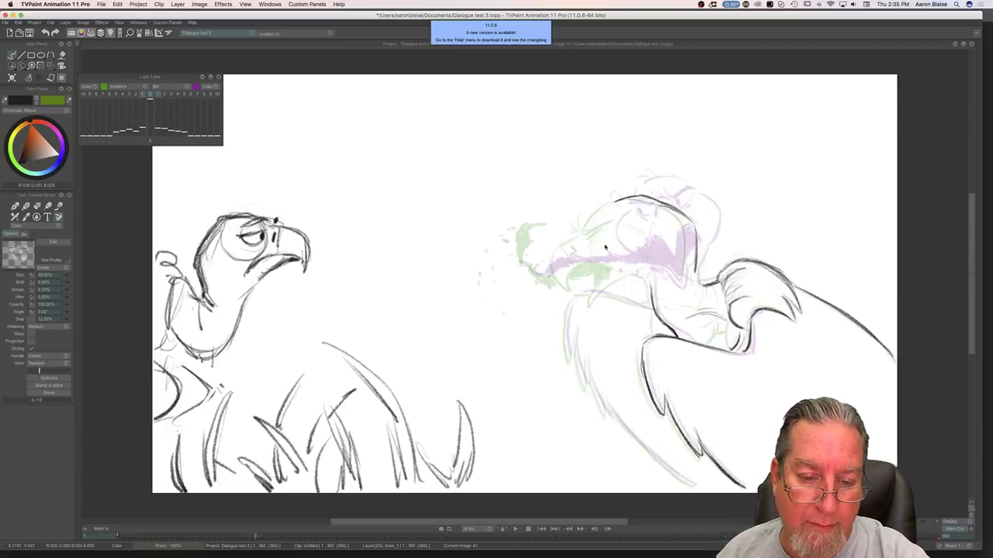
Step: Draw the upper beak's curved front edge and the crease lines at its base, comparing them with the previous drawing
{"action": "left_click_drag", "start_coordinate": [607, 259], "coordinate": [625, 301]}
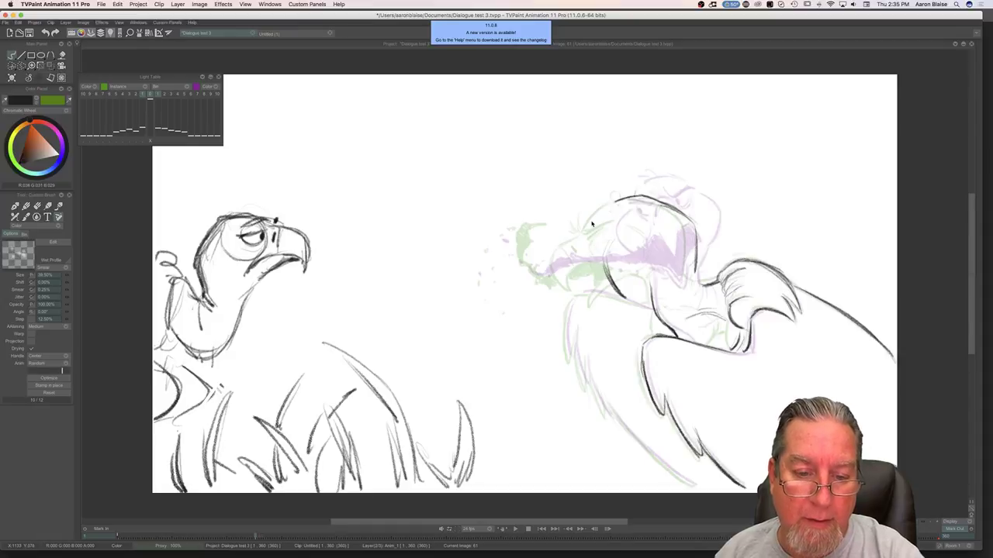
{"action": "left_click_drag", "start_coordinate": [624, 231], "coordinate": [615, 237]}
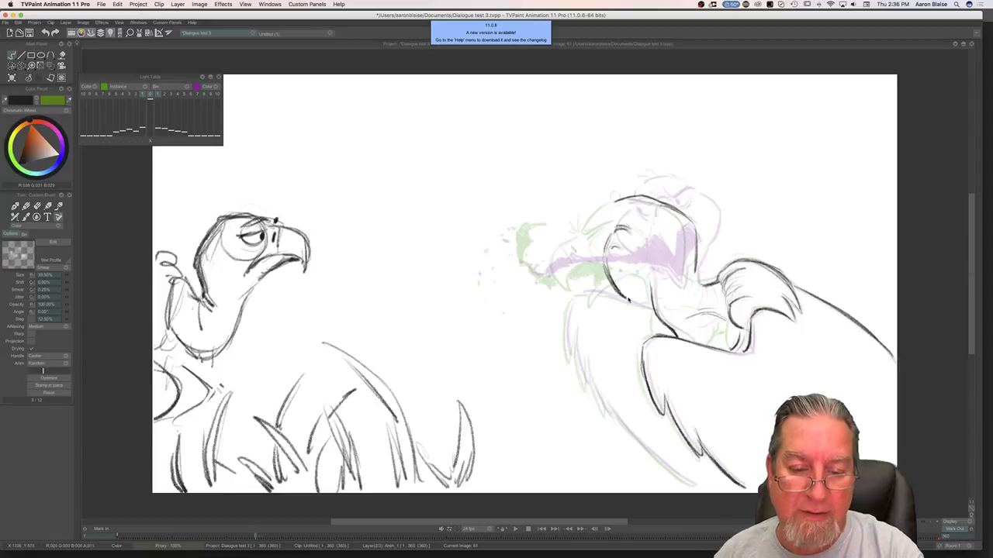
{"action": "key", "text": "Left"}
{"action": "key", "text": "Right"}
{"action": "key", "text": "Left"}
{"action": "key", "text": "Right"}
{"action": "key", "text": "Left"}
{"action": "key", "text": "Right"}
Step: Draw the cheek curve, the slanted angry brow and the near eye on frame 61, checking them against the previous drawing
{"action": "left_click_drag", "start_coordinate": [686, 232], "coordinate": [674, 261]}
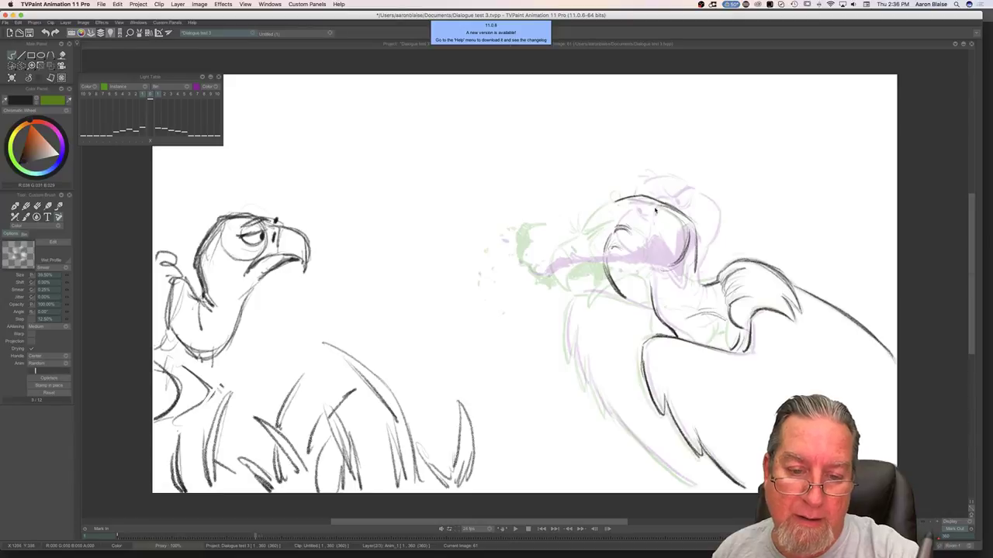
{"action": "left_click_drag", "start_coordinate": [648, 214], "coordinate": [636, 221]}
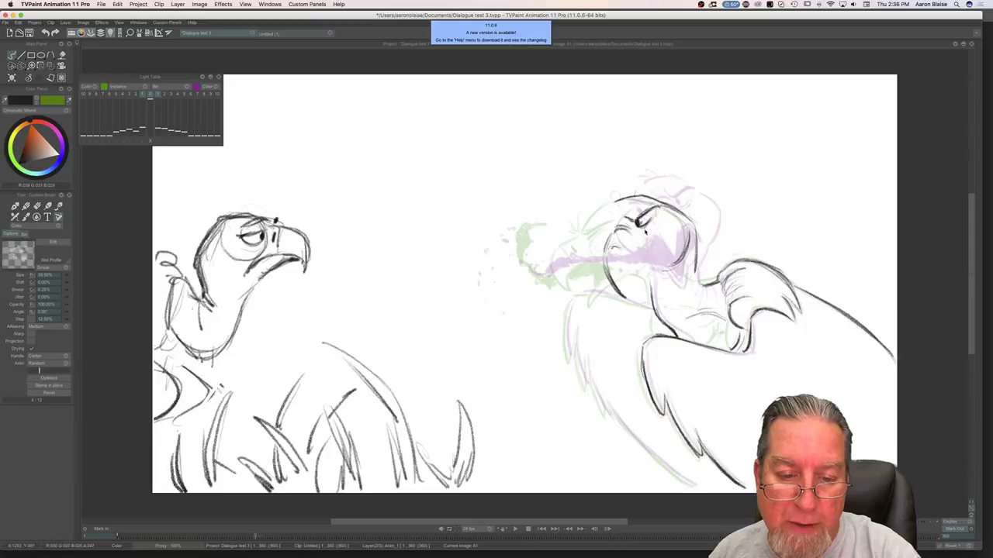
{"action": "key", "text": "Left"}
{"action": "key", "text": "Right"}
{"action": "key", "text": "Left"}
{"action": "key", "text": "Right"}
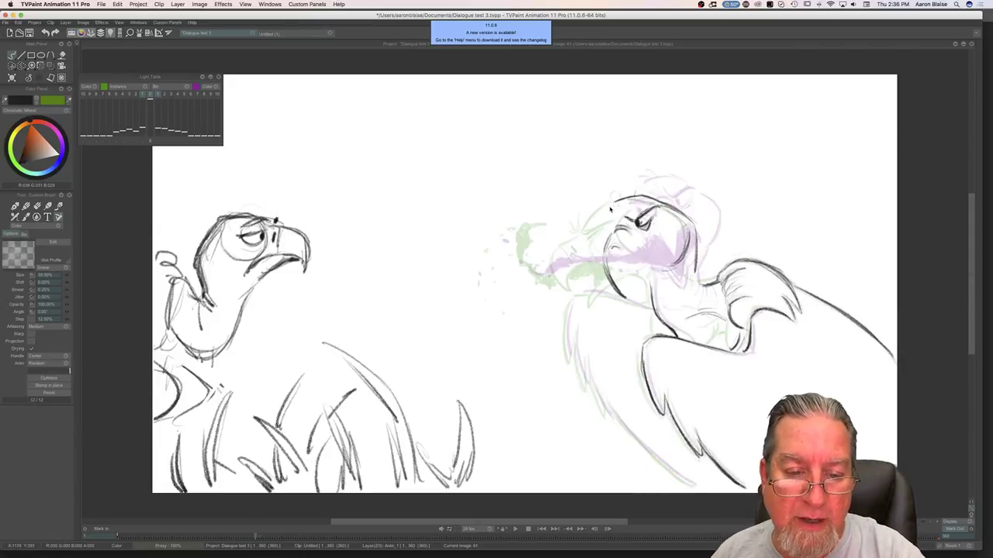
Step: Erase the crown line above the brow and redraw it, comparing the new curve with the previous drawing
{"action": "key", "text": "e"}
{"action": "left_click_drag", "start_coordinate": [613, 202], "coordinate": [658, 201]}
{"action": "key", "text": "Left"}
{"action": "key", "text": "Right"}
{"action": "key", "text": "e"}
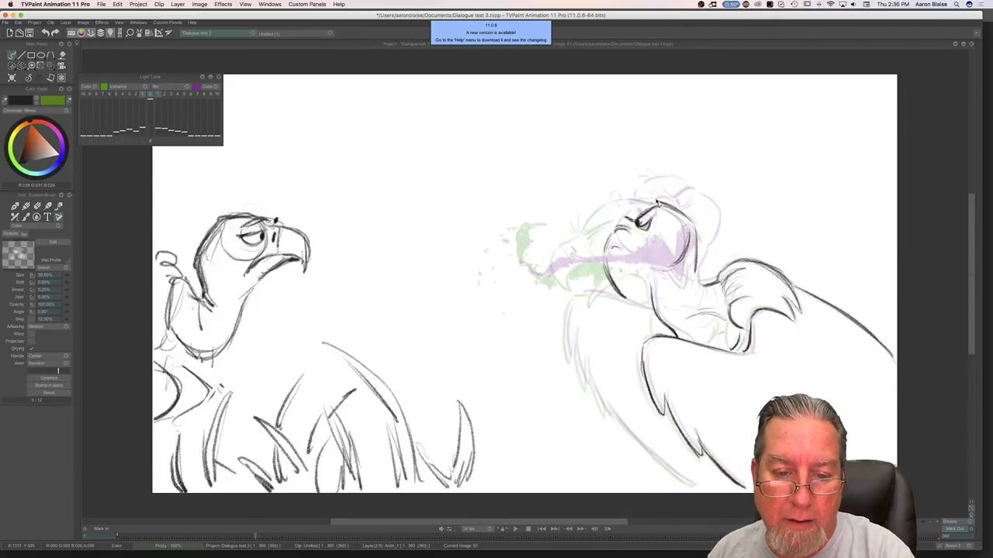
{"action": "key", "text": "Left"}
{"action": "key", "text": "Right"}
{"action": "left_click_drag", "start_coordinate": [648, 196], "coordinate": [618, 205]}
{"action": "key", "text": "Left"}
{"action": "key", "text": "Right"}
{"action": "key", "text": "Left"}
{"action": "key", "text": "Right"}
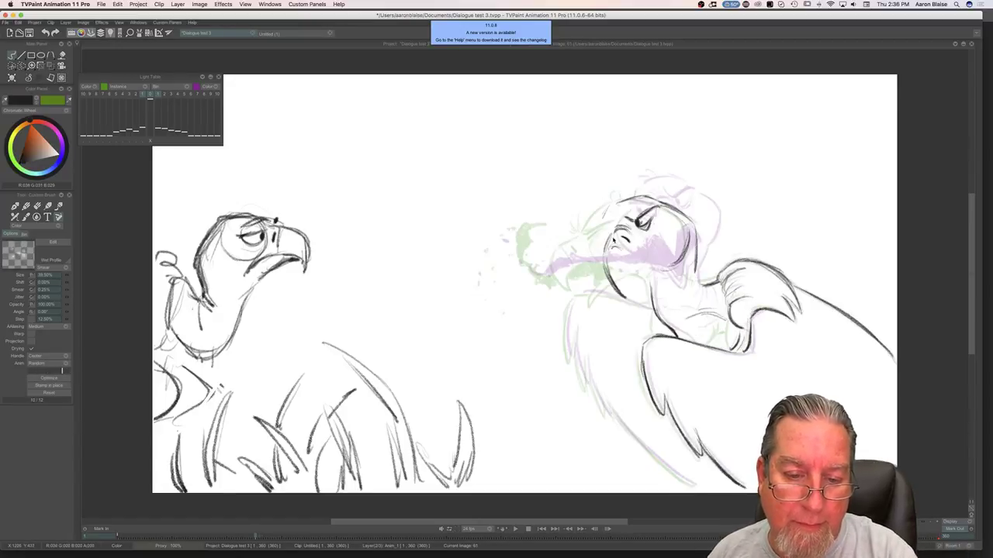
Step: Strengthen the crease lines at the base of the beak on frame 61 and compare the face with the previous drawing
{"action": "left_click_drag", "start_coordinate": [610, 248], "coordinate": [625, 252]}
{"action": "key", "text": "Left"}
{"action": "key", "text": "Right"}
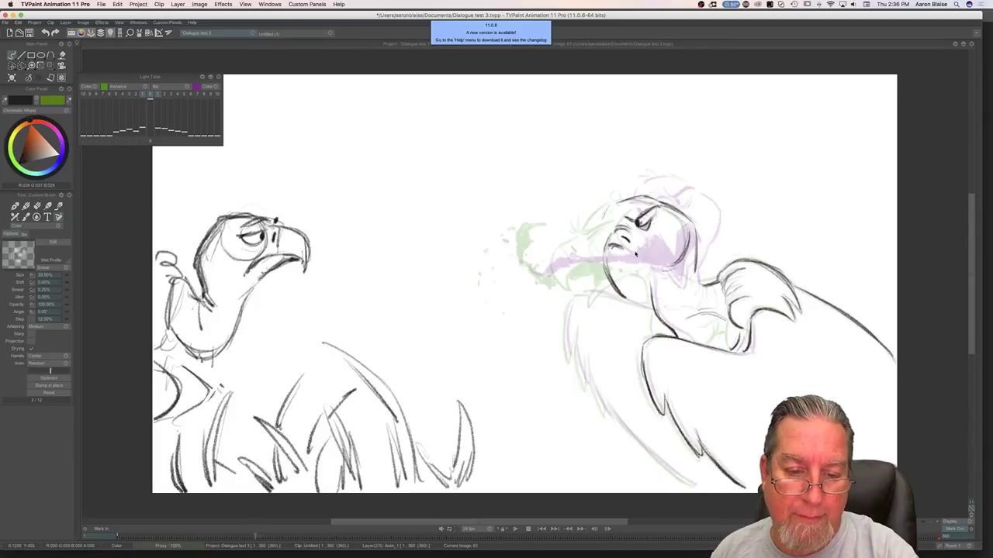
{"action": "key", "text": "Left"}
{"action": "key", "text": "Right"}
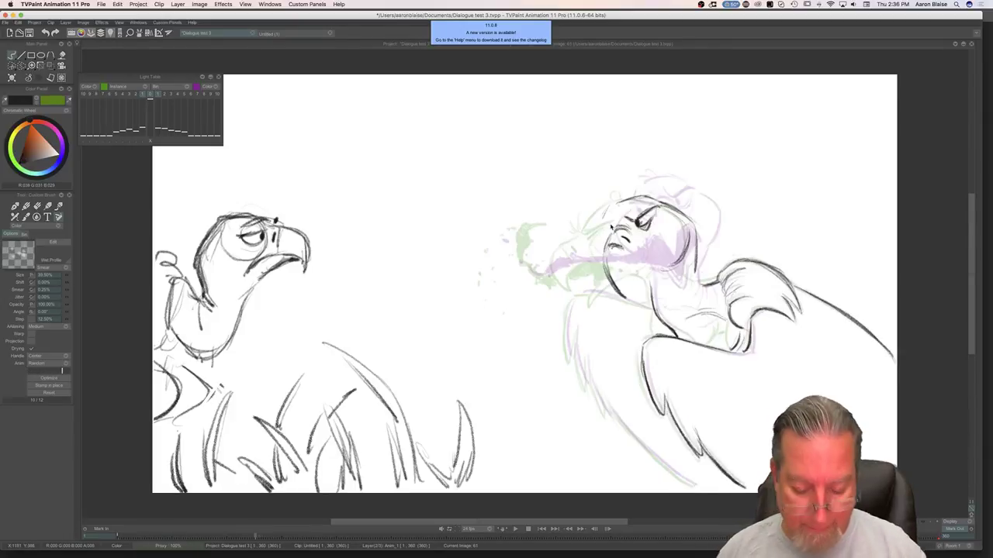
{"action": "key", "text": "Left"}
{"action": "key", "text": "Right"}
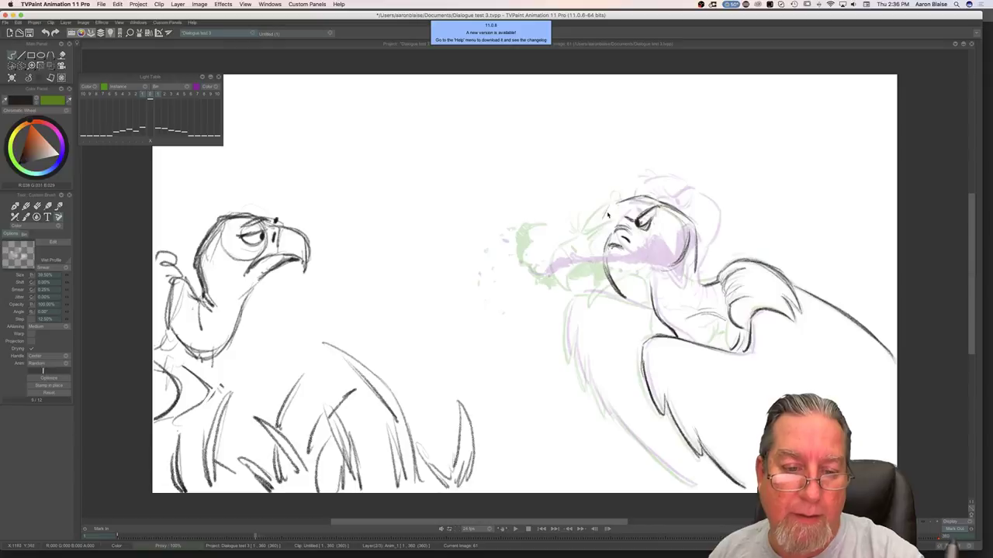
{"action": "key", "text": "Left"}
{"action": "key", "text": "Right"}
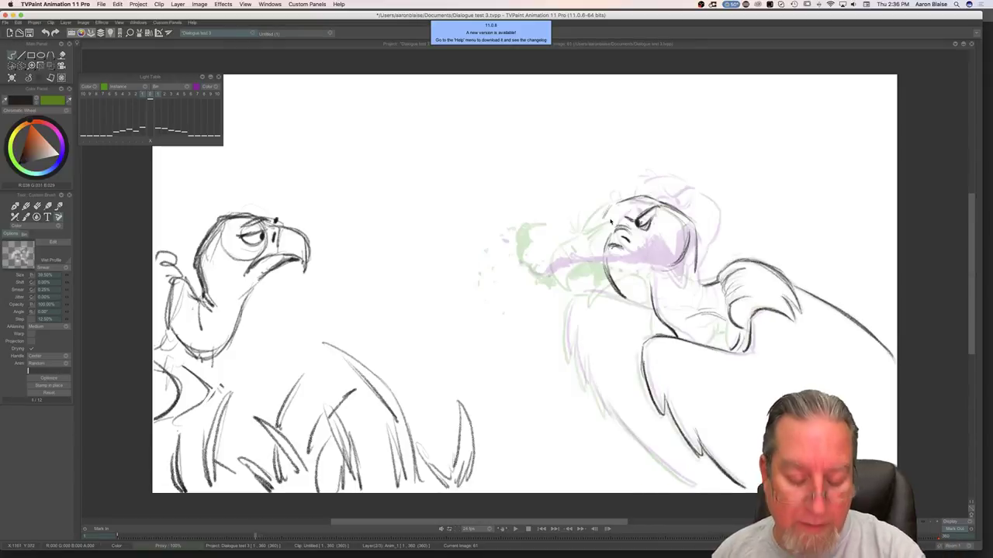
Step: Turn on the sound for the audio track and the master, and scrub the soundtrack at frame 61
{"action": "key", "text": "Tab"}
{"action": "left_click", "coordinate": [100, 439]}
{"action": "left_click", "coordinate": [100, 432]}
{"action": "mouse_move", "coordinate": [373, 475]}
{"action": "left_mouse_down"}
{"action": "mouse_move", "coordinate": [393, 481]}
{"action": "mouse_move", "coordinate": [374, 482]}
{"action": "left_mouse_up"}
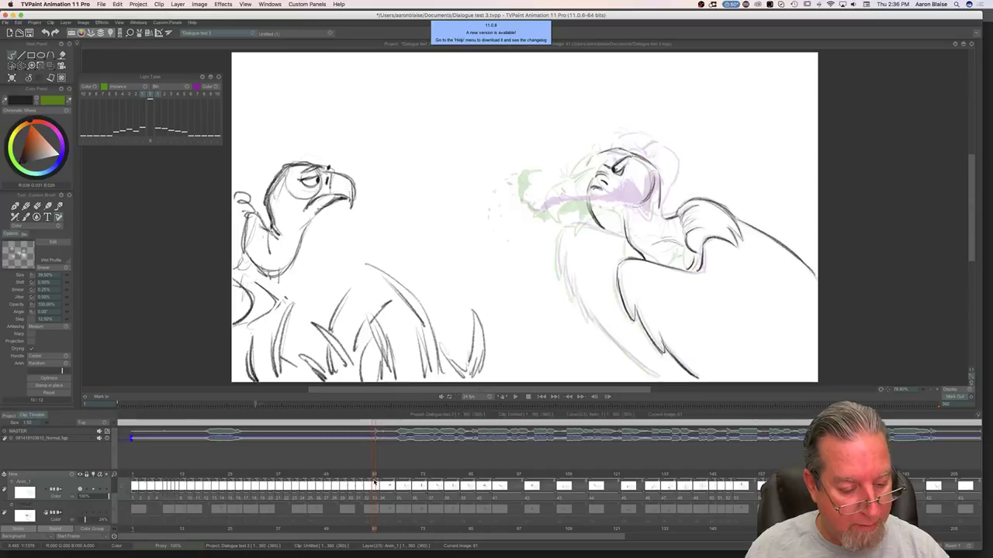
{"action": "key", "text": "Tab"}
Step: Draw the pointed lower beak and fill the open mouth solid black on frame 61, comparing it with the previous drawing
{"action": "key", "text": "Left"}
{"action": "key", "text": "Right"}
{"action": "key", "text": "Left"}
{"action": "key", "text": "Right"}
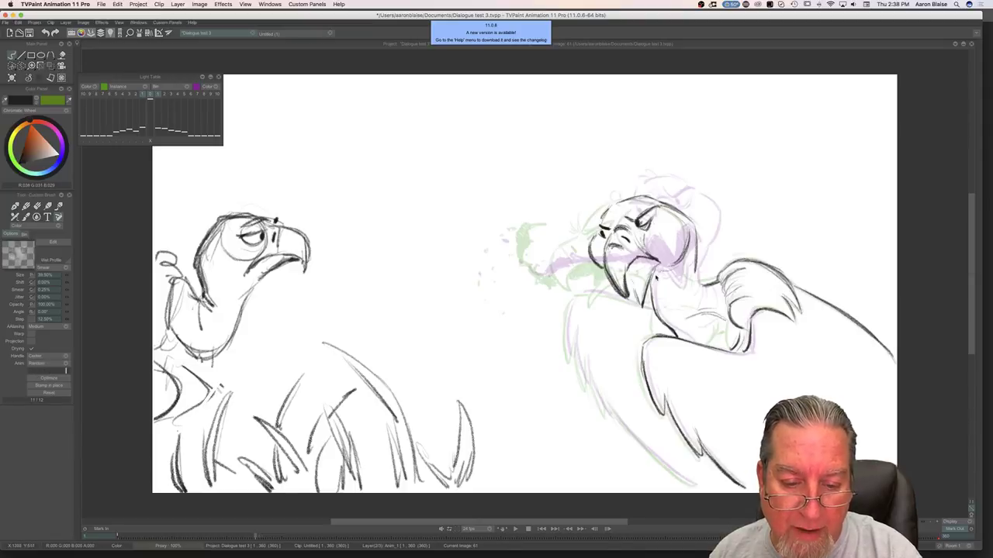
{"action": "left_click_drag", "start_coordinate": [652, 276], "coordinate": [648, 312]}
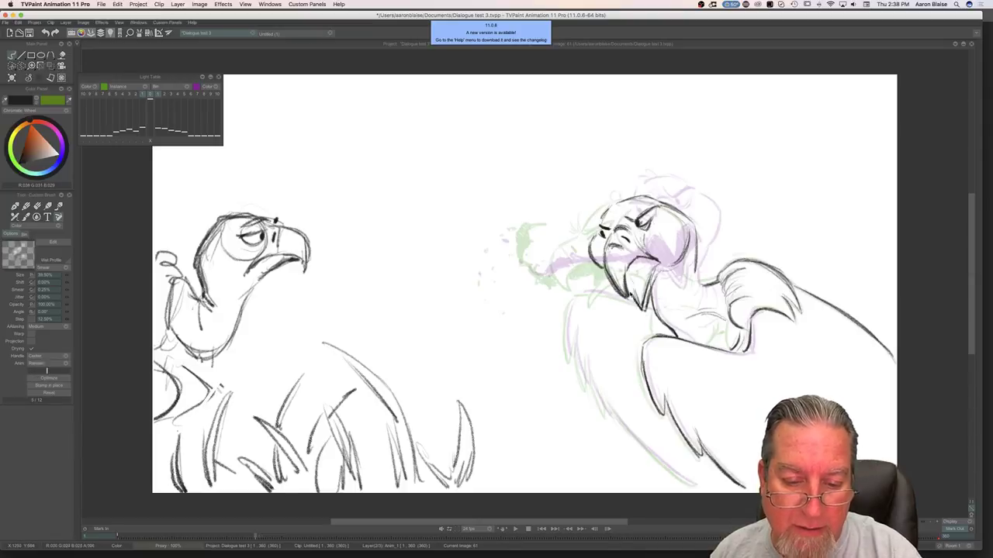
{"action": "mouse_move", "coordinate": [656, 259]}
{"action": "left_mouse_down"}
{"action": "mouse_move", "coordinate": [632, 278]}
{"action": "mouse_move", "coordinate": [646, 273]}
{"action": "mouse_move", "coordinate": [634, 290]}
{"action": "left_mouse_up"}
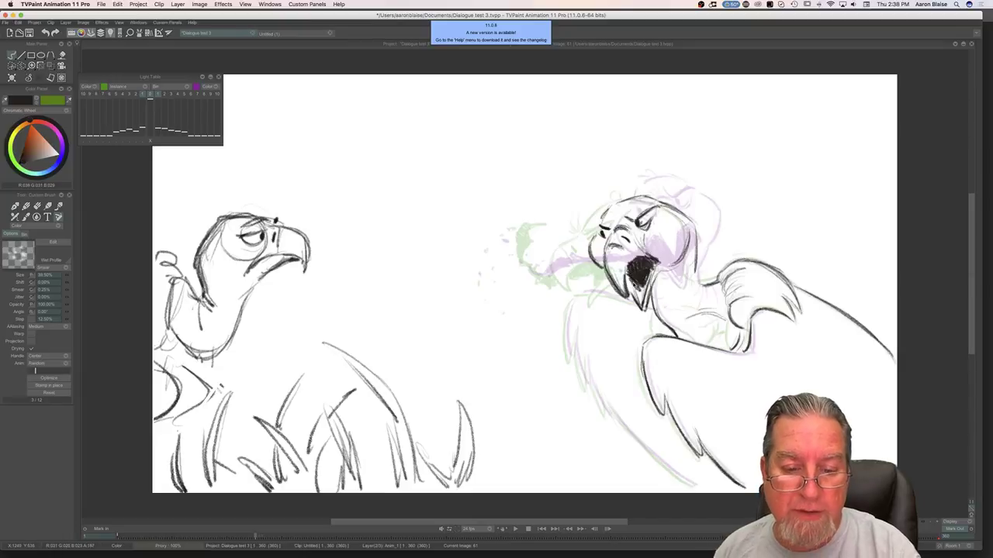
{"action": "key", "text": "Left"}
{"action": "key", "text": "Right"}
{"action": "key", "text": "Left"}
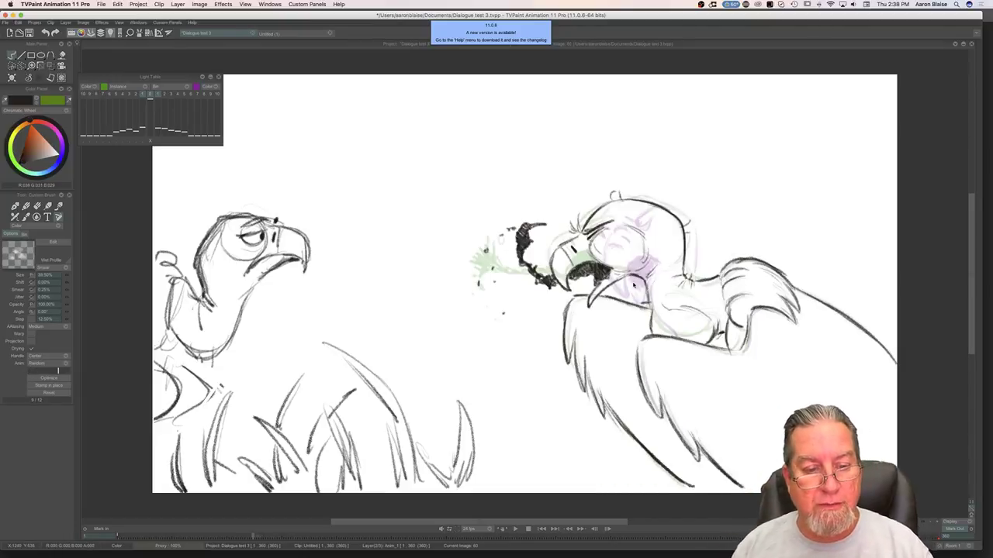
{"action": "key", "text": "Right"}
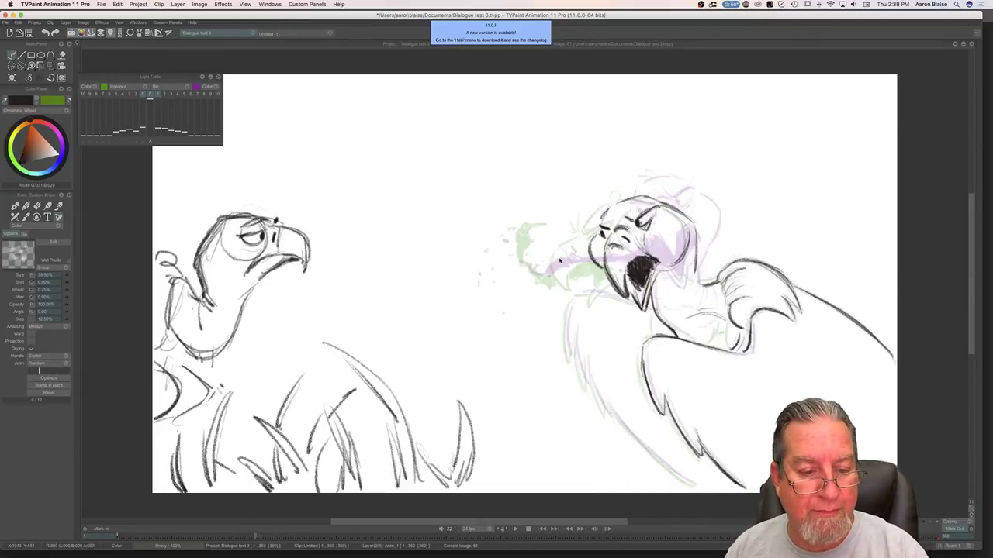
Step: Draw the thick black strand swinging out from the beak with an upturned tip on frame 61
{"action": "mouse_move", "coordinate": [539, 249]}
{"action": "left_mouse_down"}
{"action": "mouse_move", "coordinate": [542, 264]}
{"action": "mouse_move", "coordinate": [530, 257]}
{"action": "mouse_move", "coordinate": [545, 269]}
{"action": "left_mouse_up"}
{"action": "key", "text": "Left"}
{"action": "key", "text": "Right"}
{"action": "mouse_move", "coordinate": [566, 284]}
{"action": "left_mouse_down"}
{"action": "mouse_move", "coordinate": [609, 273]}
{"action": "mouse_move", "coordinate": [585, 267]}
{"action": "mouse_move", "coordinate": [590, 279]}
{"action": "mouse_move", "coordinate": [545, 267]}
{"action": "mouse_move", "coordinate": [603, 273]}
{"action": "left_mouse_up"}
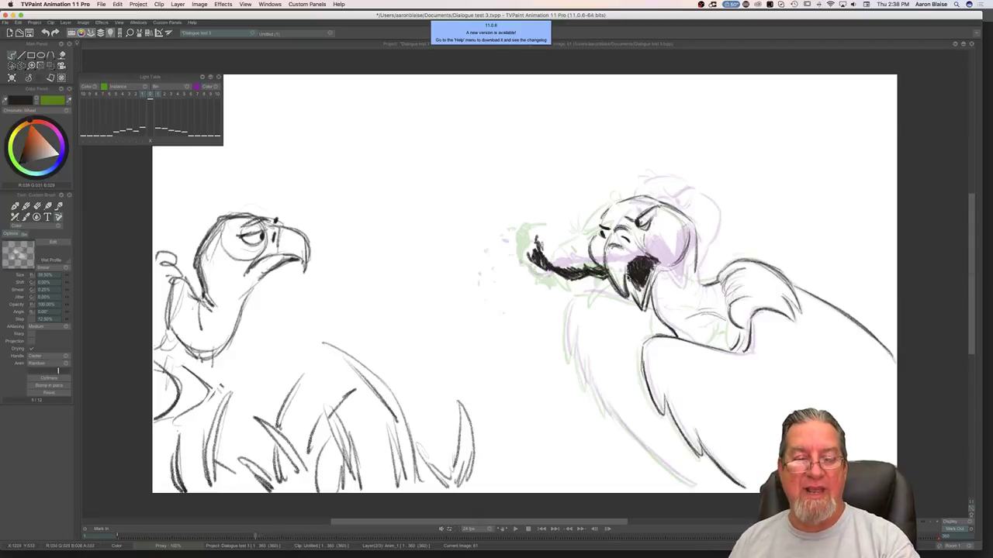
Step: Compare frame 61 with the previous drawing and draw the far wing's outer edge with its jagged feathers
{"action": "key", "text": "Left"}
{"action": "key", "text": "Right"}
{"action": "key", "text": "Left"}
{"action": "key", "text": "Right"}
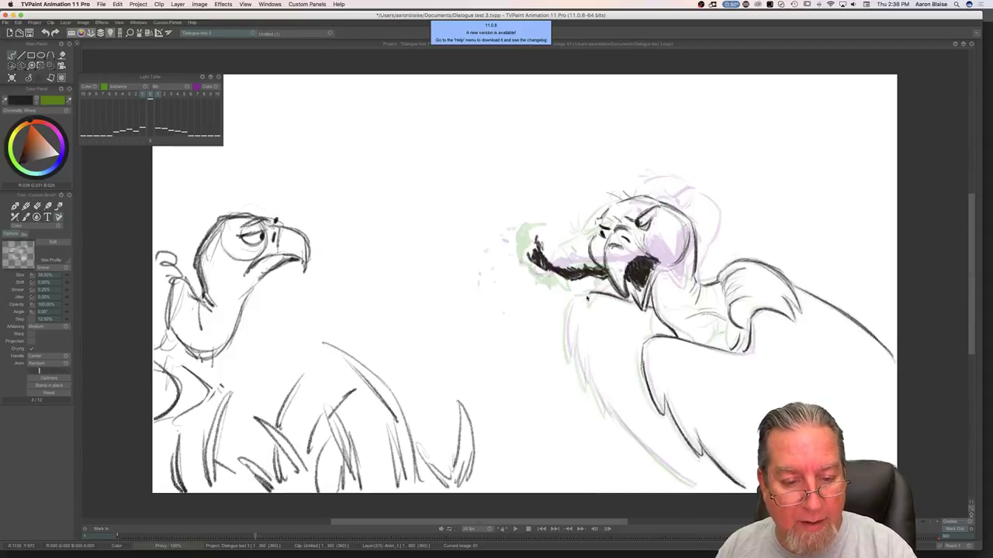
{"action": "mouse_move", "coordinate": [567, 300]}
{"action": "left_mouse_down"}
{"action": "mouse_move", "coordinate": [570, 361]}
{"action": "mouse_move", "coordinate": [576, 333]}
{"action": "mouse_move", "coordinate": [587, 388]}
{"action": "mouse_move", "coordinate": [585, 352]}
{"action": "mouse_move", "coordinate": [594, 391]}
{"action": "mouse_move", "coordinate": [695, 484]}
{"action": "left_mouse_up"}
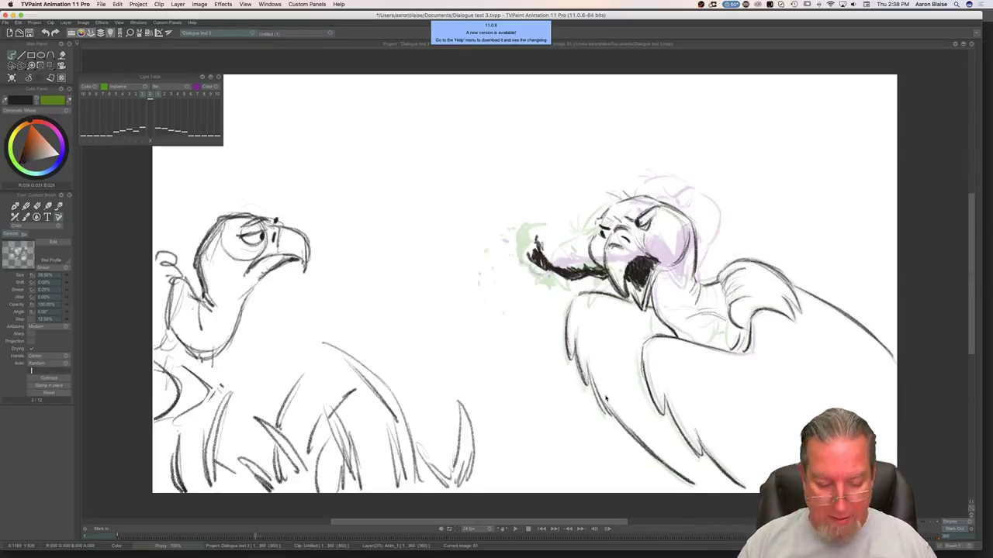
Step: Show the timeline and play back the vulture layer's frames from the start through frame 70, and again through frame 75
{"action": "key", "text": "Tab"}
{"action": "left_click_drag", "start_coordinate": [136, 497], "coordinate": [410, 497]}
{"action": "left_click", "coordinate": [512, 397]}
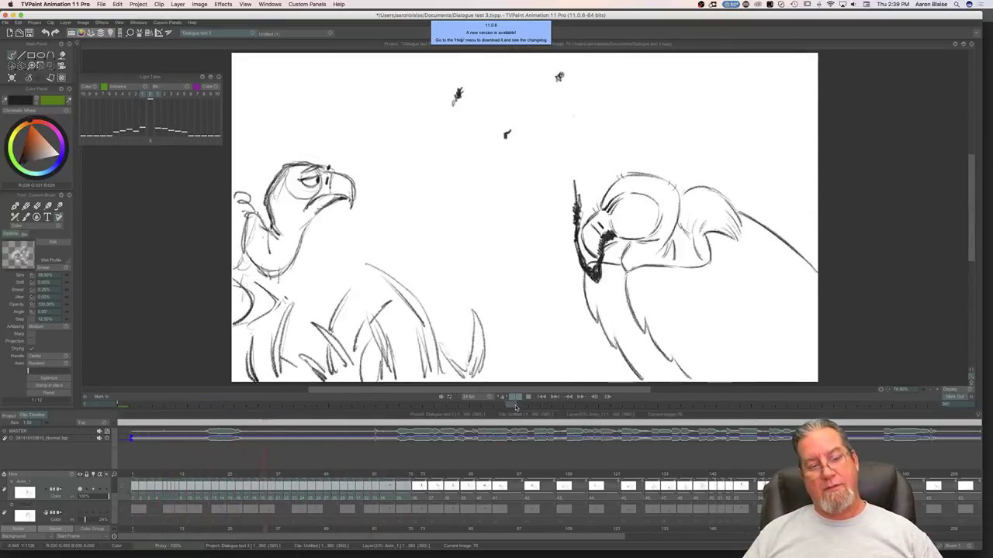
{"action": "left_click", "coordinate": [530, 397]}
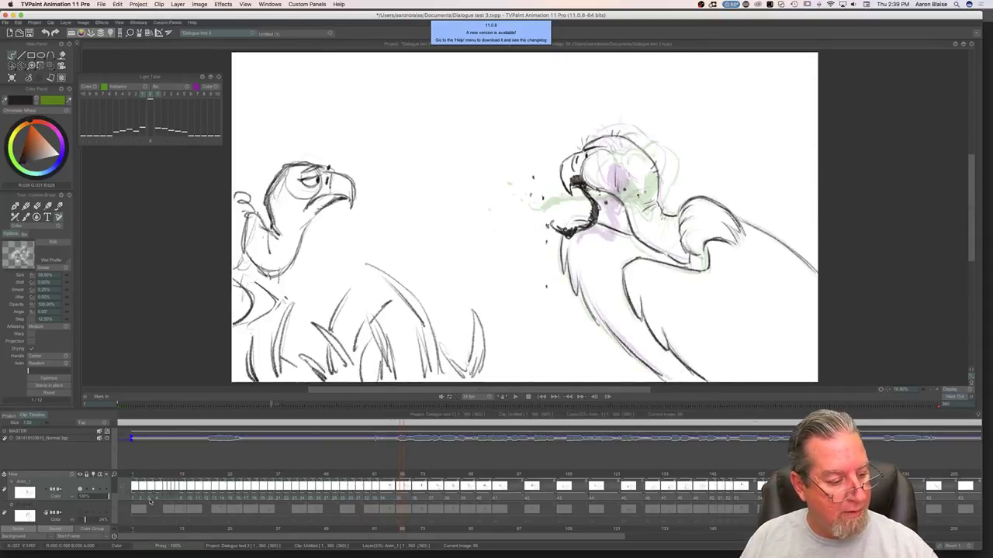
{"action": "left_click_drag", "start_coordinate": [133, 497], "coordinate": [428, 498]}
{"action": "left_click", "coordinate": [515, 397]}
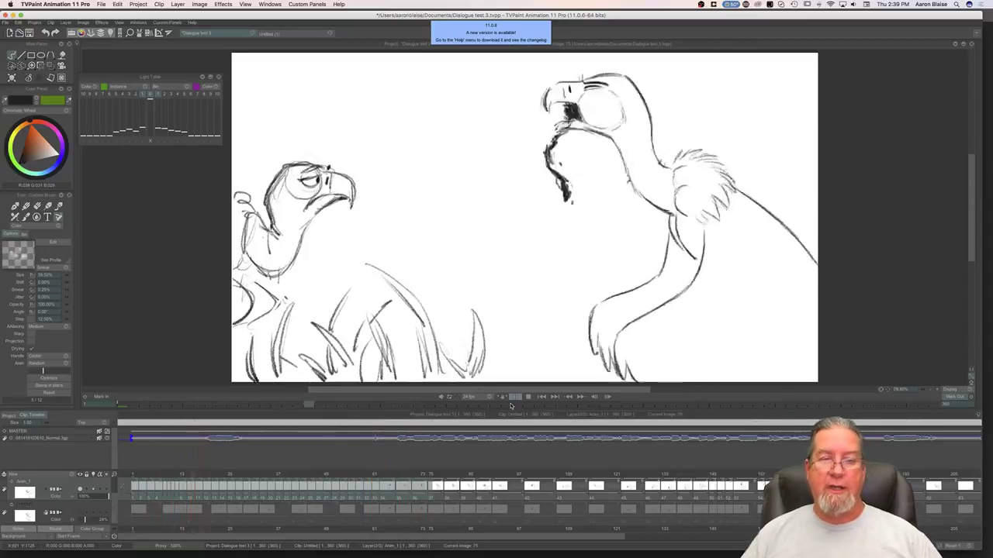
Step: Stop the playback, save the project and create a blank drawing on the vulture layer at frame 65
{"action": "left_click", "coordinate": [528, 398]}
{"action": "key", "text": "super+s"}
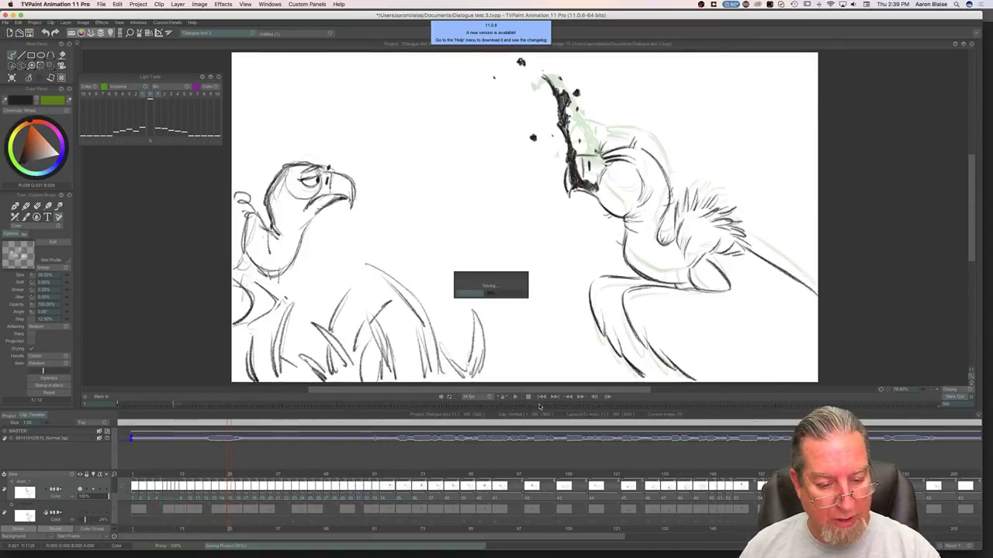
{"action": "left_click", "coordinate": [388, 476]}
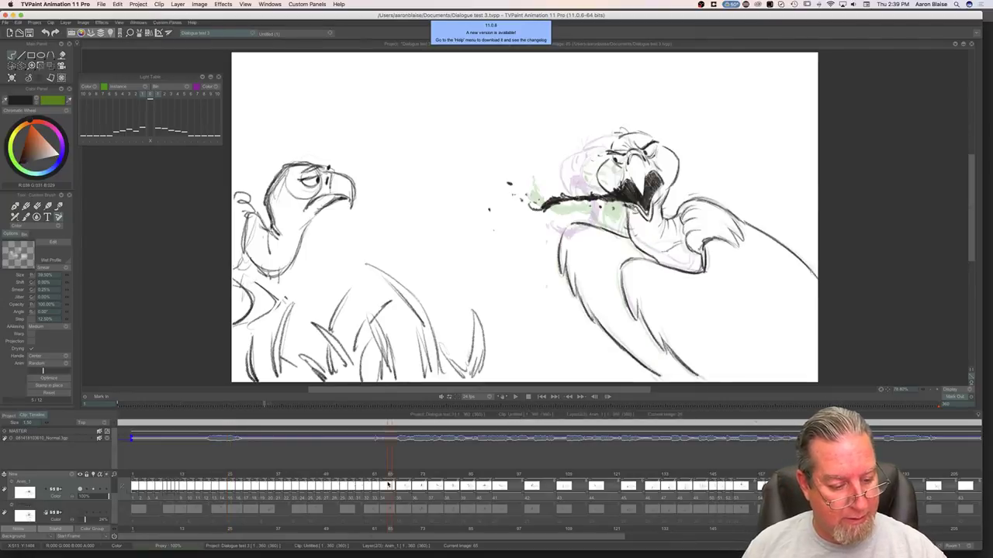
{"action": "key", "text": "BackSpace"}
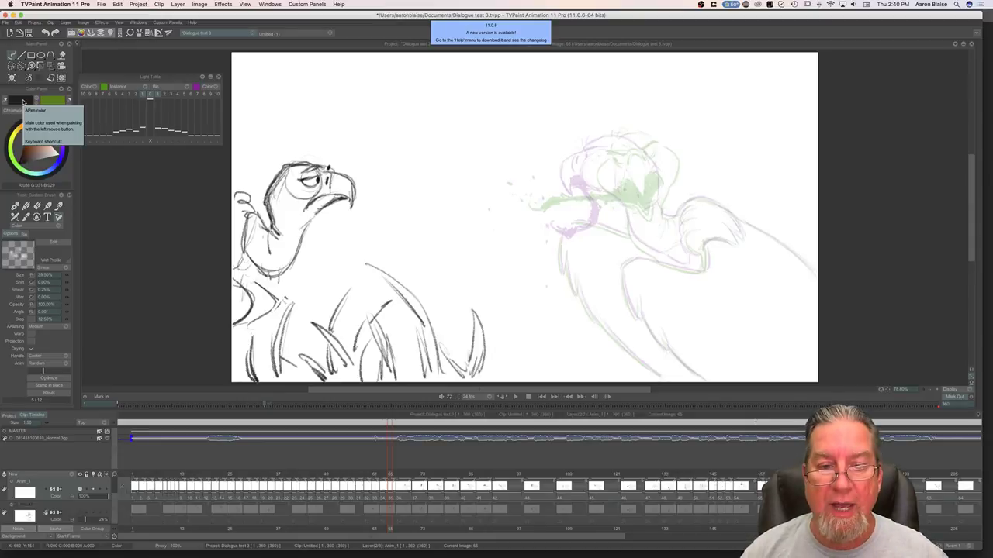
Step: Draw the right-hand vulture's shoulder curve and long back line on frame 65, comparing with the neighbouring drawings
{"action": "key", "text": "Tab"}
{"action": "key", "text": "Left"}
{"action": "key", "text": "Right"}
{"action": "left_click_drag", "start_coordinate": [722, 273], "coordinate": [749, 261]}
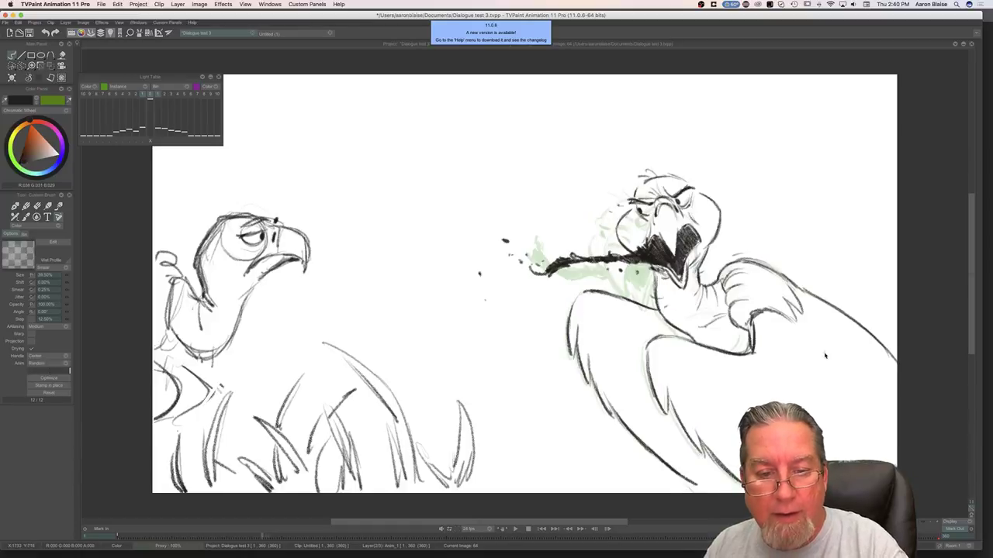
{"action": "key", "text": "Right"}
{"action": "key", "text": "Left"}
{"action": "key", "text": "Right"}
{"action": "left_click_drag", "start_coordinate": [771, 270], "coordinate": [899, 363]}
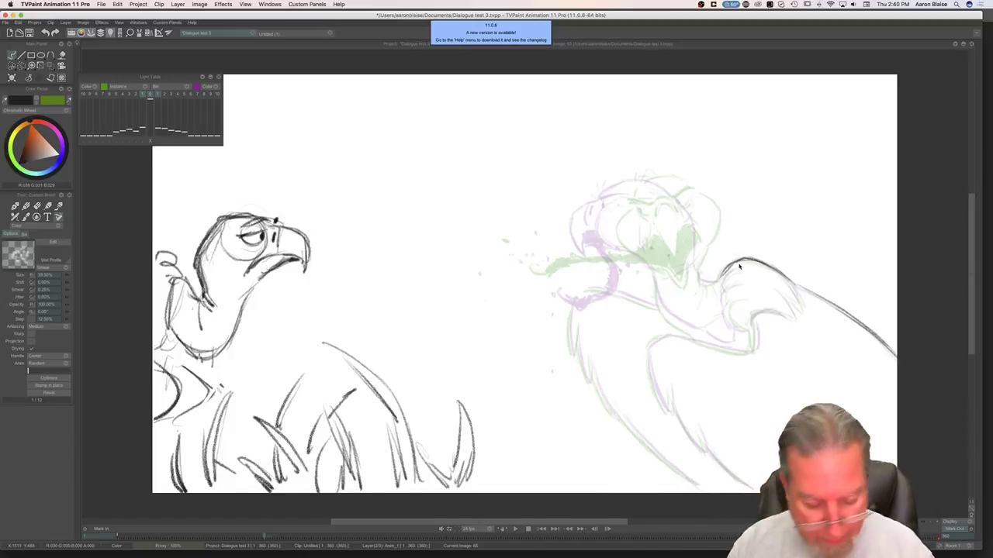
Step: Unmute the dialogue audio track and check the sound around frame 65
{"action": "key", "text": "Tab"}
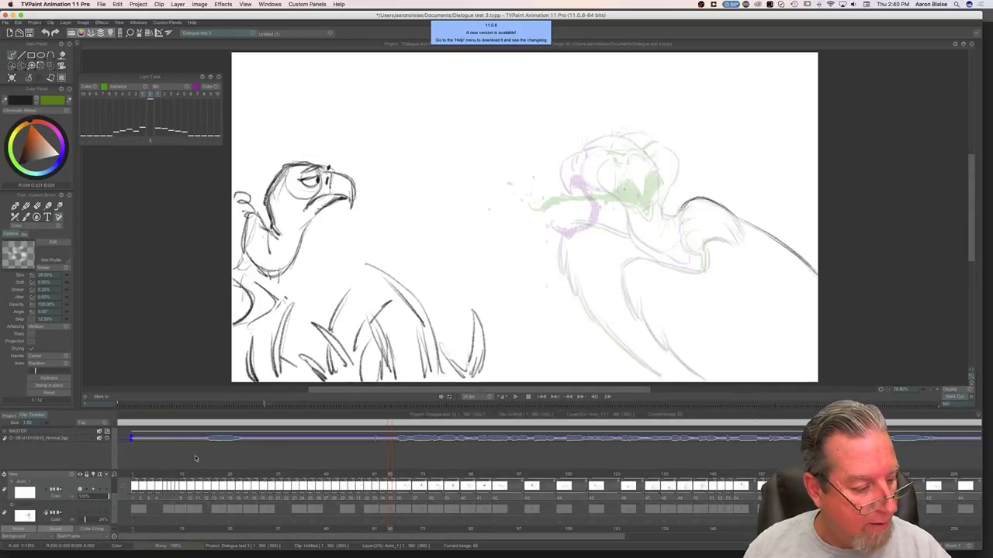
{"action": "left_click", "coordinate": [99, 438]}
{"action": "mouse_move", "coordinate": [389, 474]}
{"action": "left_mouse_down"}
{"action": "mouse_move", "coordinate": [374, 475]}
{"action": "mouse_move", "coordinate": [402, 475]}
{"action": "mouse_move", "coordinate": [390, 476]}
{"action": "left_mouse_up"}
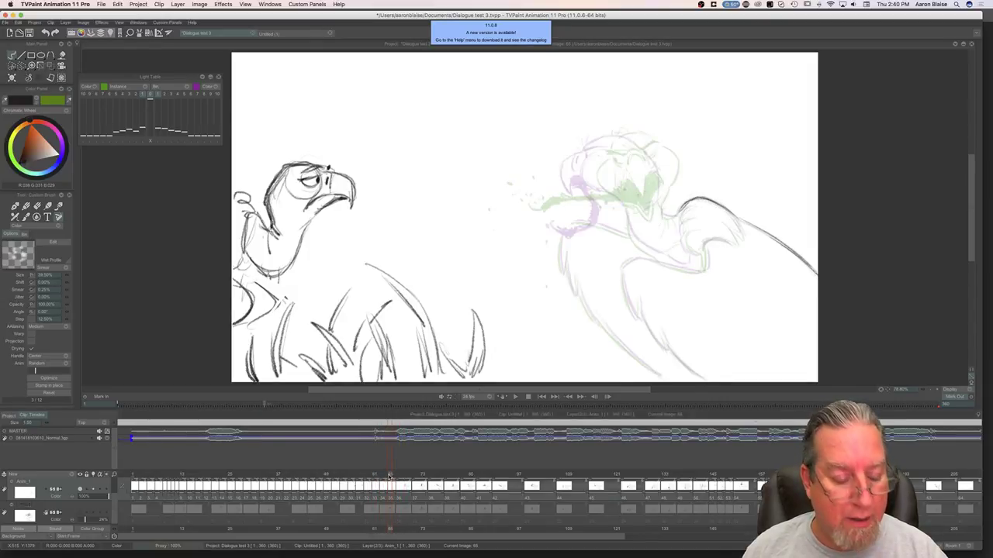
{"action": "key", "text": "Tab"}
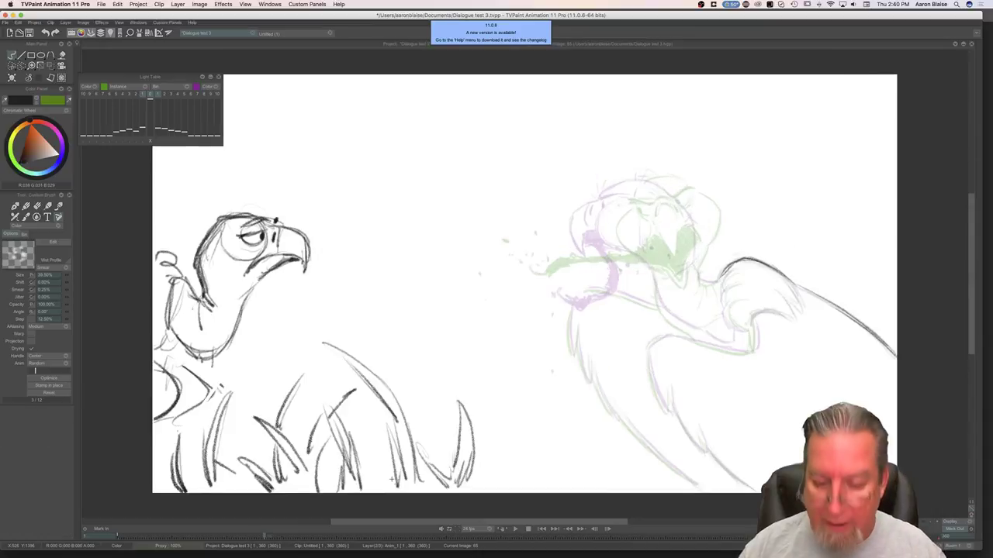
Step: Draw the top and back of the vulture's head and the nape running down into the shoulder on frame 65
{"action": "key", "text": "Left"}
{"action": "key", "text": "Right"}
{"action": "key", "text": "Left"}
{"action": "key", "text": "Right"}
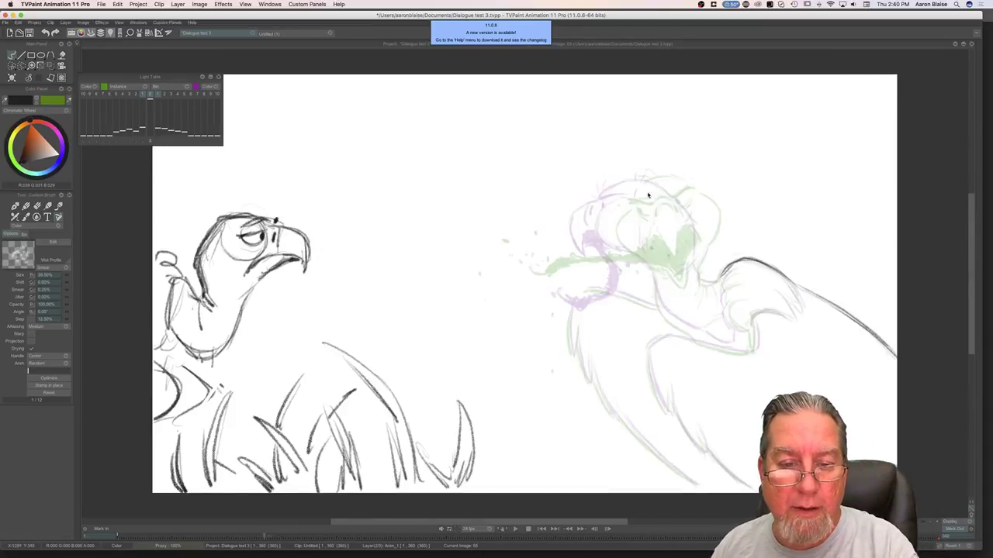
{"action": "mouse_move", "coordinate": [628, 183]}
{"action": "left_mouse_down"}
{"action": "mouse_move", "coordinate": [703, 218]}
{"action": "mouse_move", "coordinate": [669, 184]}
{"action": "mouse_move", "coordinate": [701, 239]}
{"action": "mouse_move", "coordinate": [688, 212]}
{"action": "mouse_move", "coordinate": [699, 217]}
{"action": "mouse_move", "coordinate": [697, 277]}
{"action": "mouse_move", "coordinate": [712, 313]}
{"action": "mouse_move", "coordinate": [707, 285]}
{"action": "left_mouse_up"}
{"action": "key", "text": "Left"}
{"action": "key", "text": "Right"}
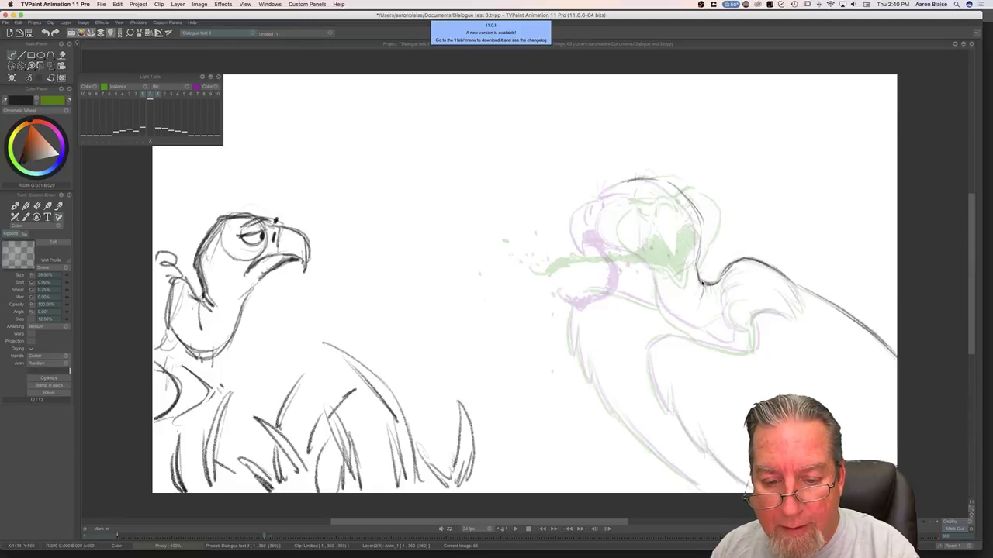
{"action": "key", "text": "Left"}
{"action": "key", "text": "Right"}
{"action": "key", "text": "Left"}
{"action": "key", "text": "Right"}
{"action": "key", "text": "Left"}
{"action": "key", "text": "Right"}
Step: Draw and darken the front of the neck down to the chest on frame 65, flipping against the previous drawing
{"action": "mouse_move", "coordinate": [652, 277]}
{"action": "left_mouse_down"}
{"action": "mouse_move", "coordinate": [659, 310]}
{"action": "mouse_move", "coordinate": [698, 334]}
{"action": "left_mouse_up"}
{"action": "key", "text": "Left"}
{"action": "key", "text": "Right"}
{"action": "key", "text": "Left"}
{"action": "key", "text": "Right"}
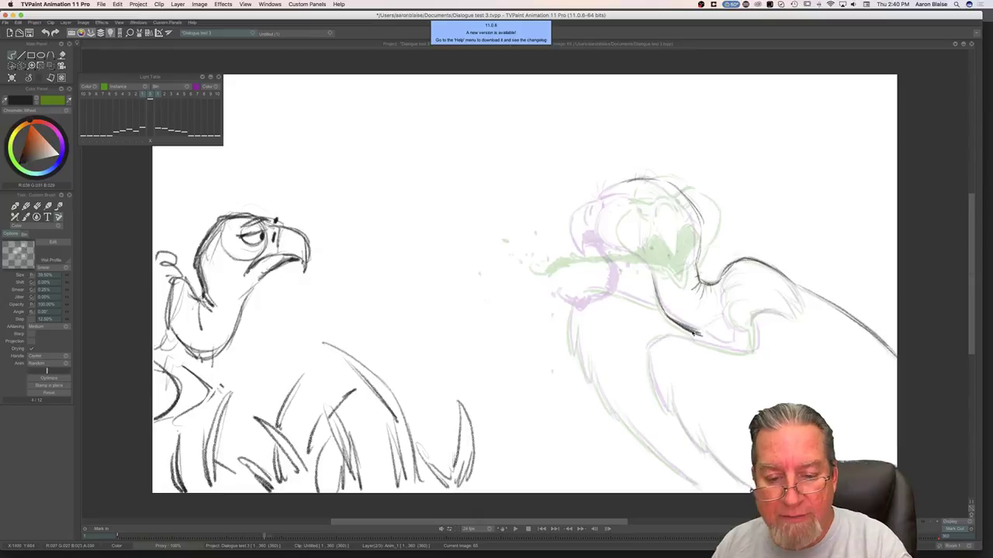
{"action": "key", "text": "Left"}
{"action": "key", "text": "Right"}
{"action": "key", "text": "Left"}
{"action": "key", "text": "Right"}
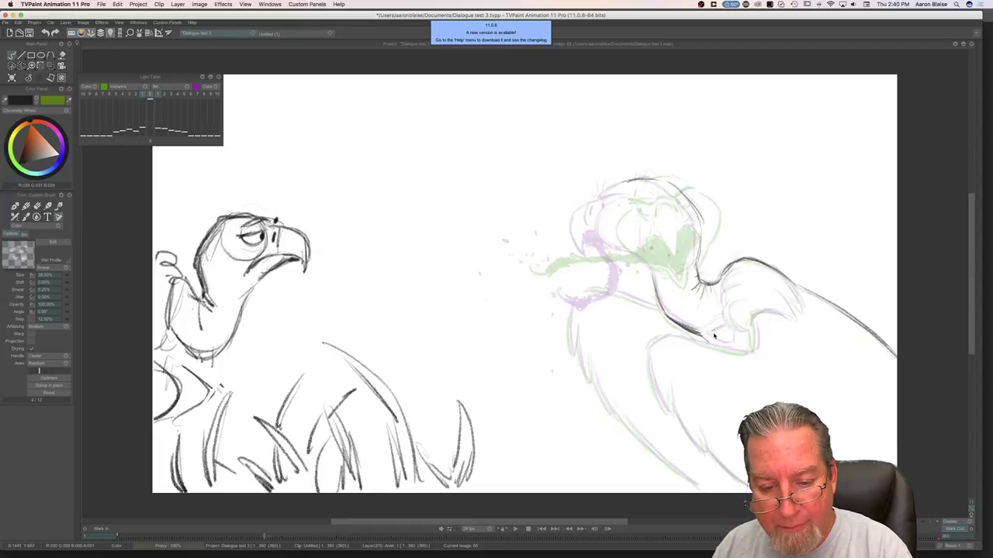
{"action": "left_click_drag", "start_coordinate": [695, 335], "coordinate": [660, 312]}
{"action": "key", "text": "Left"}
{"action": "key", "text": "Right"}
{"action": "key", "text": "Left"}
{"action": "key", "text": "Right"}
{"action": "key", "text": "Left"}
{"action": "key", "text": "Right"}
Step: Draw the near wing's upper edge and jagged outer feathers on frame 65, comparing with the previous drawing
{"action": "mouse_move", "coordinate": [756, 325]}
{"action": "left_mouse_down"}
{"action": "mouse_move", "coordinate": [752, 359]}
{"action": "mouse_move", "coordinate": [740, 347]}
{"action": "mouse_move", "coordinate": [752, 354]}
{"action": "mouse_move", "coordinate": [678, 338]}
{"action": "mouse_move", "coordinate": [650, 348]}
{"action": "mouse_move", "coordinate": [656, 329]}
{"action": "mouse_move", "coordinate": [649, 353]}
{"action": "mouse_move", "coordinate": [662, 407]}
{"action": "mouse_move", "coordinate": [669, 415]}
{"action": "mouse_move", "coordinate": [671, 389]}
{"action": "mouse_move", "coordinate": [736, 513]}
{"action": "mouse_move", "coordinate": [749, 486]}
{"action": "left_mouse_up"}
{"action": "key", "text": "Left"}
{"action": "key", "text": "Right"}
{"action": "key", "text": "Left"}
{"action": "key", "text": "Right"}
{"action": "key", "text": "Left"}
{"action": "key", "text": "Right"}
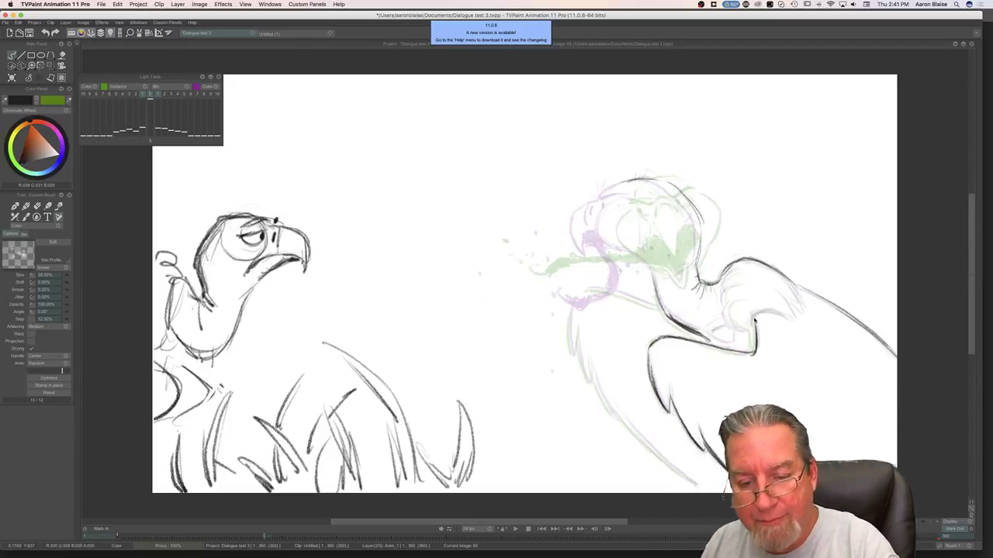
Step: Draw the shoulder's feather tuft with its pointed tips and curved inner lines on frame 65
{"action": "mouse_move", "coordinate": [776, 313]}
{"action": "left_mouse_down"}
{"action": "mouse_move", "coordinate": [794, 320]}
{"action": "mouse_move", "coordinate": [785, 299]}
{"action": "mouse_move", "coordinate": [798, 306]}
{"action": "mouse_move", "coordinate": [777, 272]}
{"action": "left_mouse_up"}
{"action": "key", "text": "Left"}
{"action": "key", "text": "Right"}
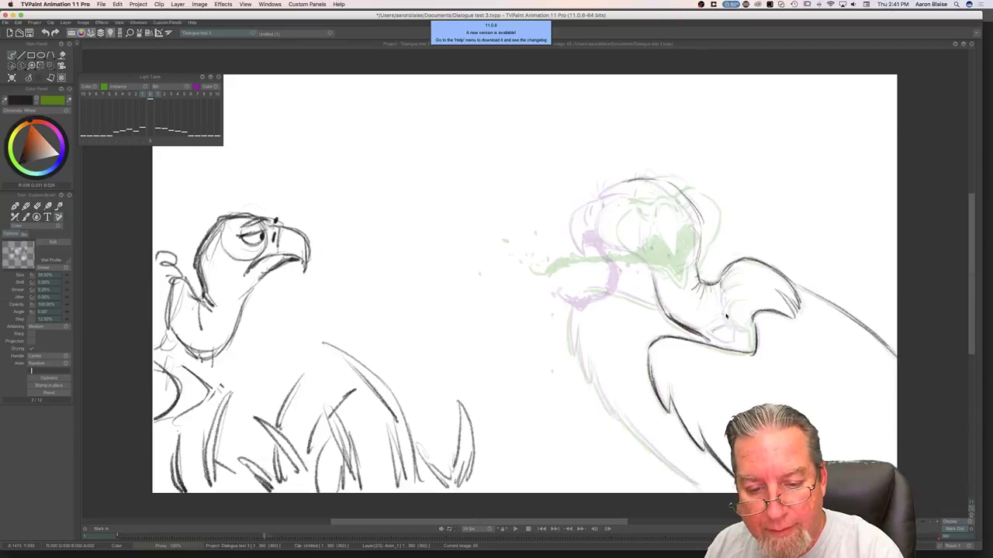
{"action": "mouse_move", "coordinate": [726, 315]}
{"action": "left_mouse_down"}
{"action": "mouse_move", "coordinate": [737, 332]}
{"action": "mouse_move", "coordinate": [729, 307]}
{"action": "mouse_move", "coordinate": [741, 287]}
{"action": "mouse_move", "coordinate": [725, 282]}
{"action": "left_mouse_up"}
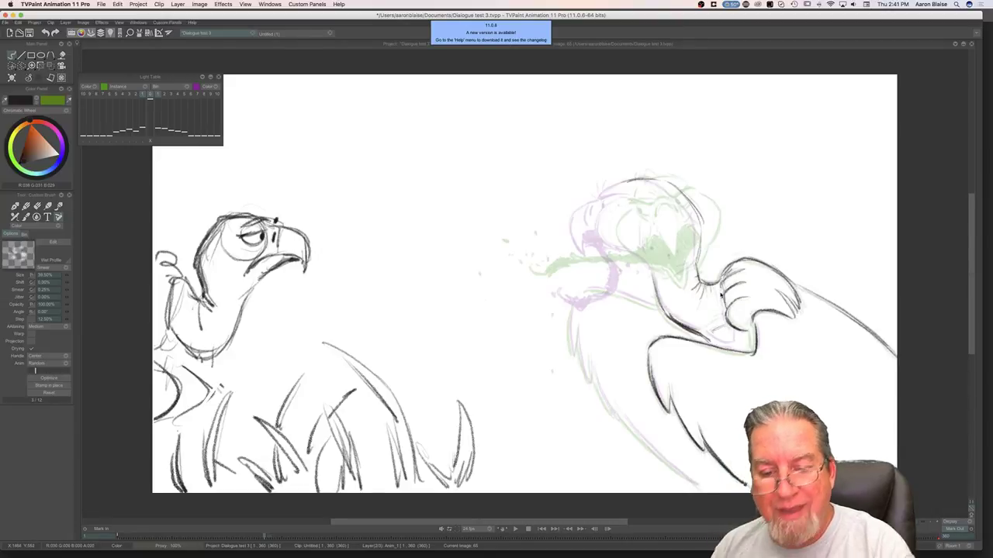
{"action": "key", "text": "Left"}
{"action": "key", "text": "Right"}
{"action": "key", "text": "Left"}
{"action": "key", "text": "Right"}
{"action": "key", "text": "Left"}
{"action": "key", "text": "Right"}
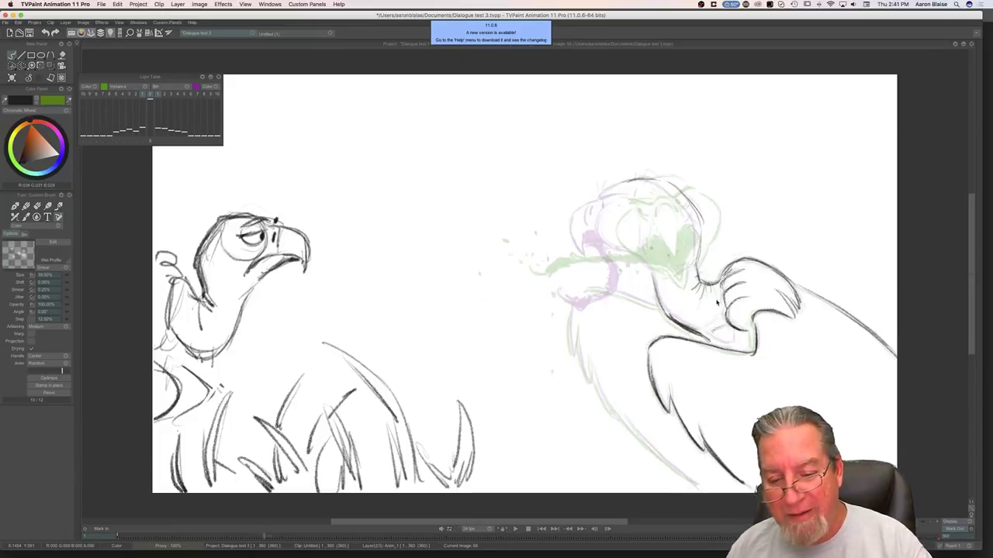
Step: Compare frame 65 with the previous drawing and sketch short creases at the base of the neck
{"action": "key", "text": "Left"}
{"action": "key", "text": "Right"}
{"action": "key", "text": "Left"}
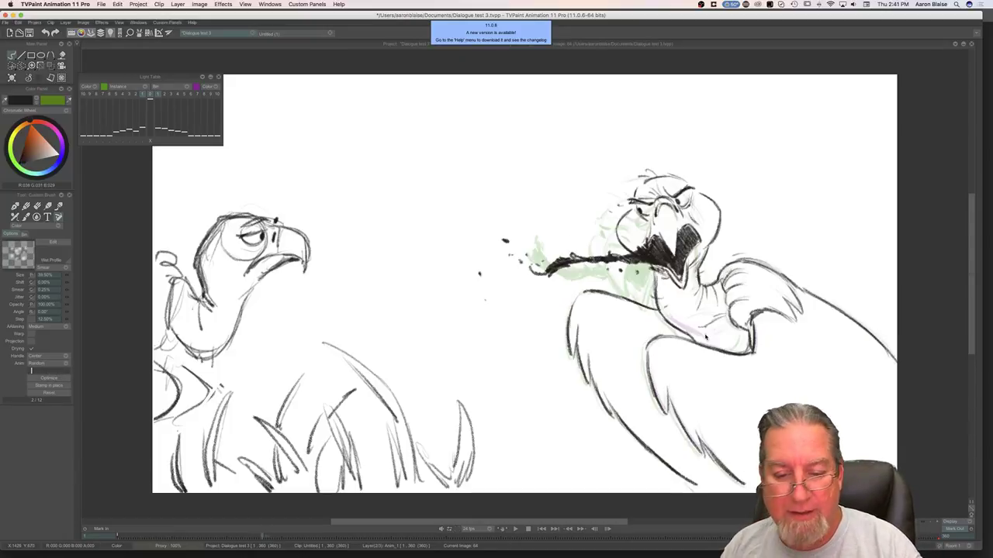
{"action": "key", "text": "Right"}
{"action": "key", "text": "Left"}
{"action": "key", "text": "Right"}
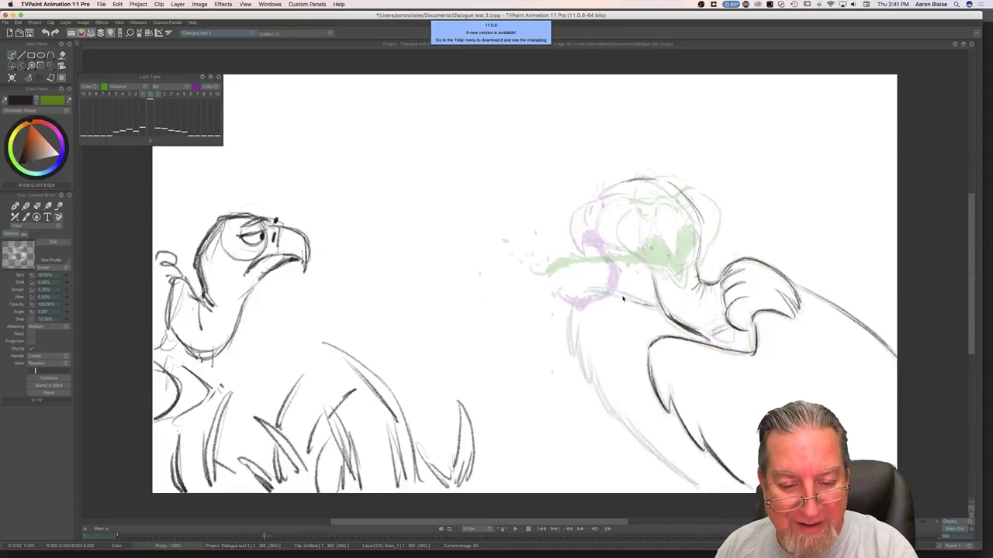
Step: Draw the far wing's upper edge and its jagged outer feathers down to the tip on frame 65
{"action": "key", "text": "Left"}
{"action": "key", "text": "Right"}
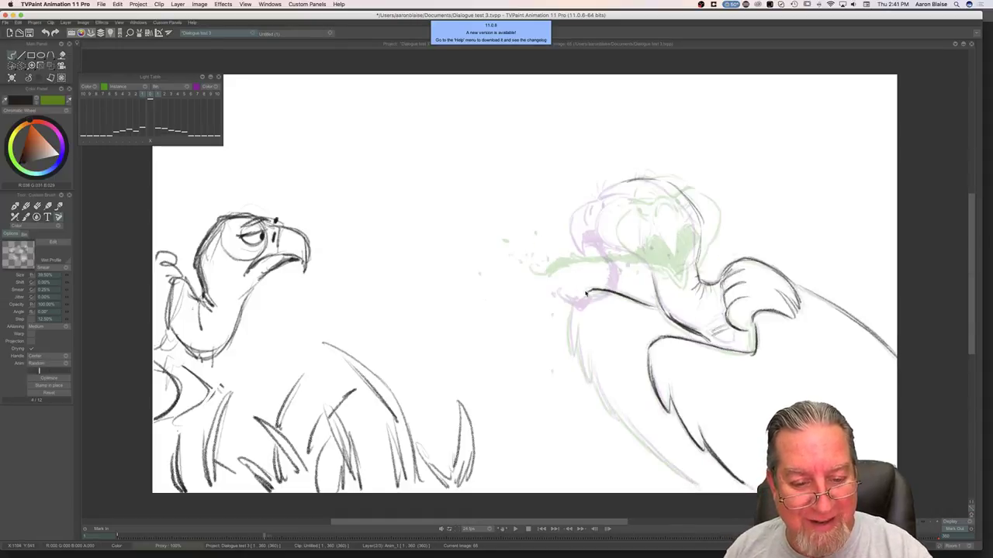
{"action": "left_click_drag", "start_coordinate": [576, 301], "coordinate": [574, 360]}
{"action": "mouse_move", "coordinate": [578, 321]}
{"action": "left_mouse_down"}
{"action": "mouse_move", "coordinate": [581, 366]}
{"action": "mouse_move", "coordinate": [604, 405]}
{"action": "left_mouse_up"}
{"action": "left_click_drag", "start_coordinate": [593, 366], "coordinate": [614, 415]}
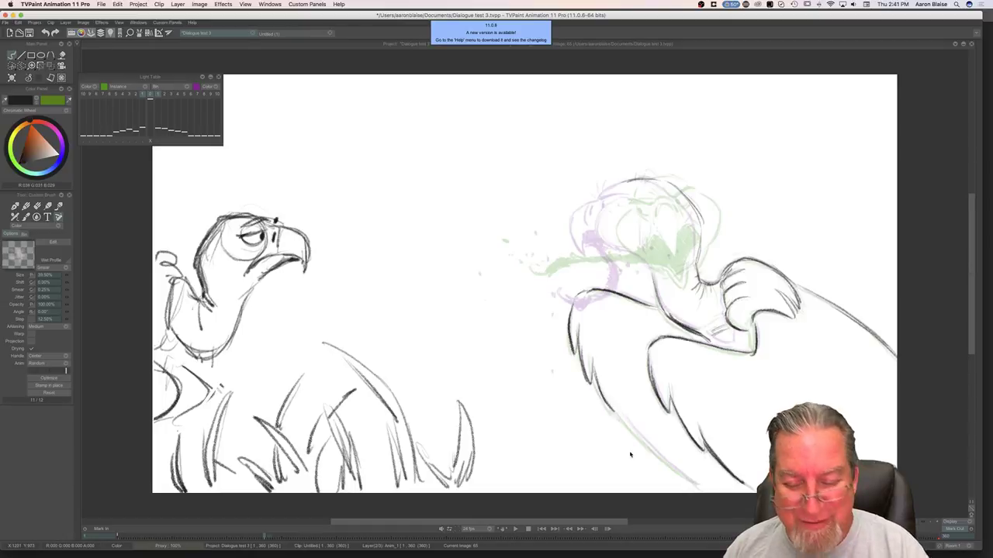
{"action": "key", "text": "Left"}
{"action": "key", "text": "Right"}
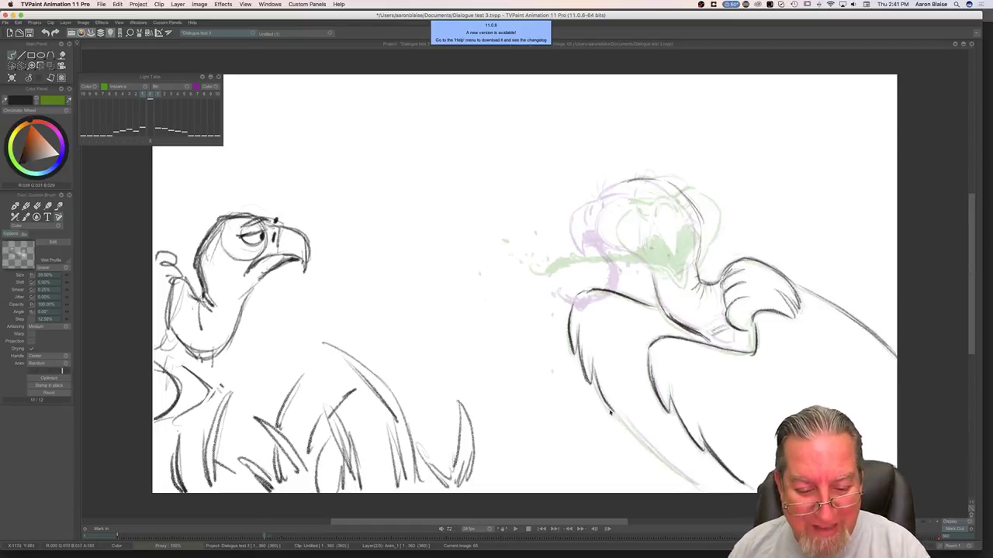
{"action": "left_click_drag", "start_coordinate": [628, 426], "coordinate": [695, 487]}
{"action": "key", "text": "Left"}
{"action": "key", "text": "Right"}
{"action": "key", "text": "Left"}
{"action": "key", "text": "Right"}
{"action": "key", "text": "Left"}
{"action": "key", "text": "Right"}
{"action": "key", "text": "Left"}
{"action": "key", "text": "Right"}
{"action": "mouse_move", "coordinate": [620, 210]}
{"action": "left_mouse_down"}
{"action": "mouse_move", "coordinate": [609, 229]}
{"action": "mouse_move", "coordinate": [614, 257]}
{"action": "mouse_move", "coordinate": [611, 237]}
{"action": "left_mouse_up"}
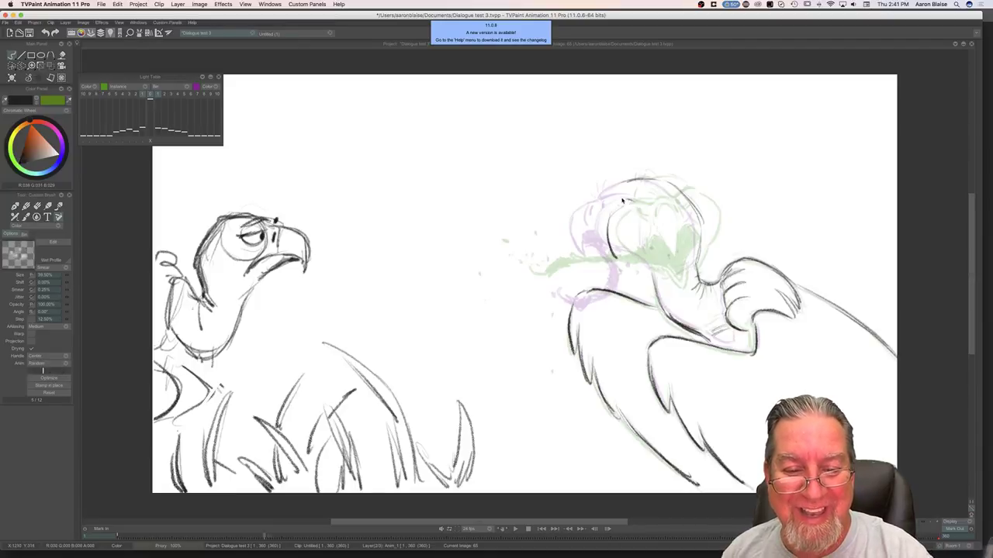
{"action": "key", "text": "e"}
{"action": "mouse_move", "coordinate": [609, 214]}
{"action": "left_mouse_down"}
{"action": "mouse_move", "coordinate": [614, 248]}
{"action": "mouse_move", "coordinate": [606, 207]}
{"action": "left_mouse_up"}
{"action": "key", "text": "Left"}
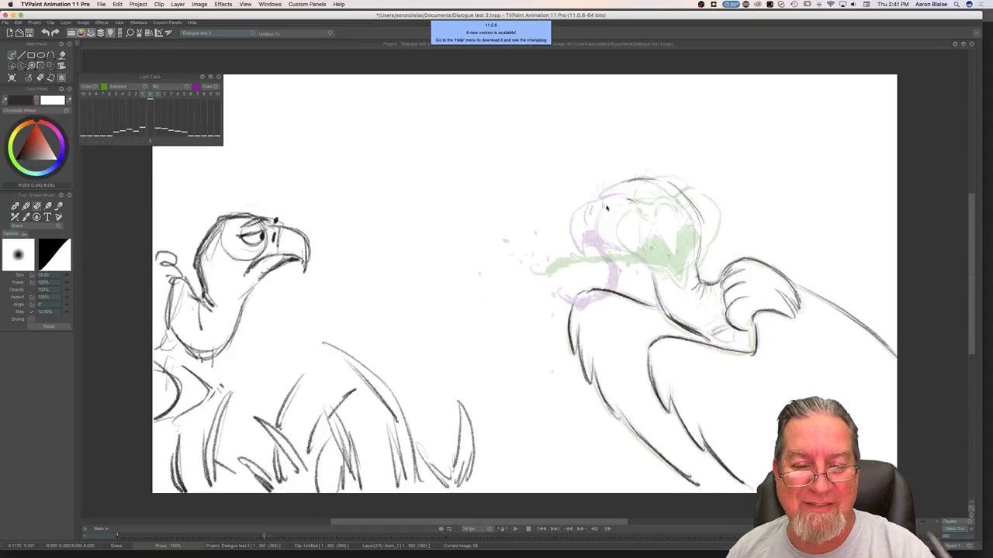
{"action": "key", "text": "Right"}
Step: Draw the upper beak's curved outline with its ridge and nostril marks on frame 65
{"action": "key", "text": "b"}
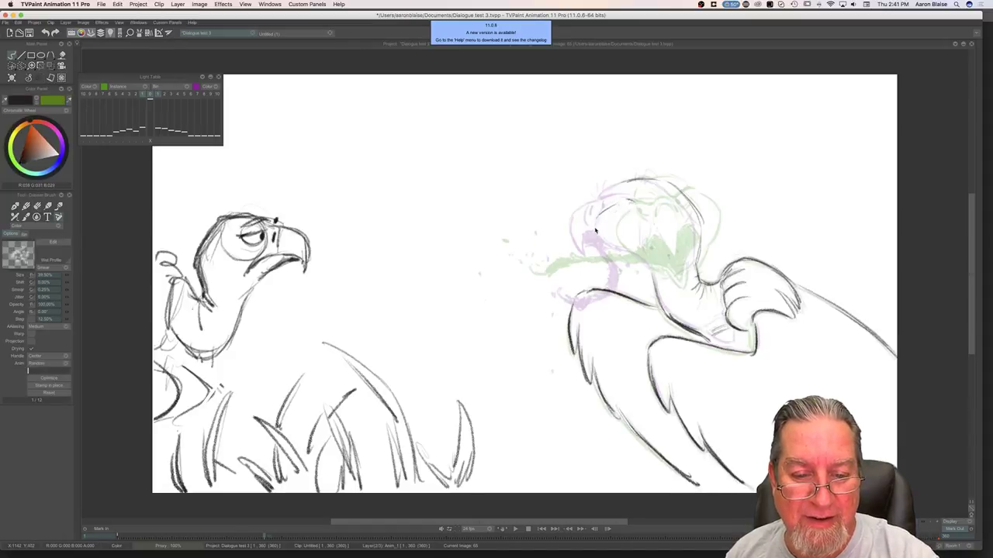
{"action": "left_click_drag", "start_coordinate": [594, 239], "coordinate": [607, 268]}
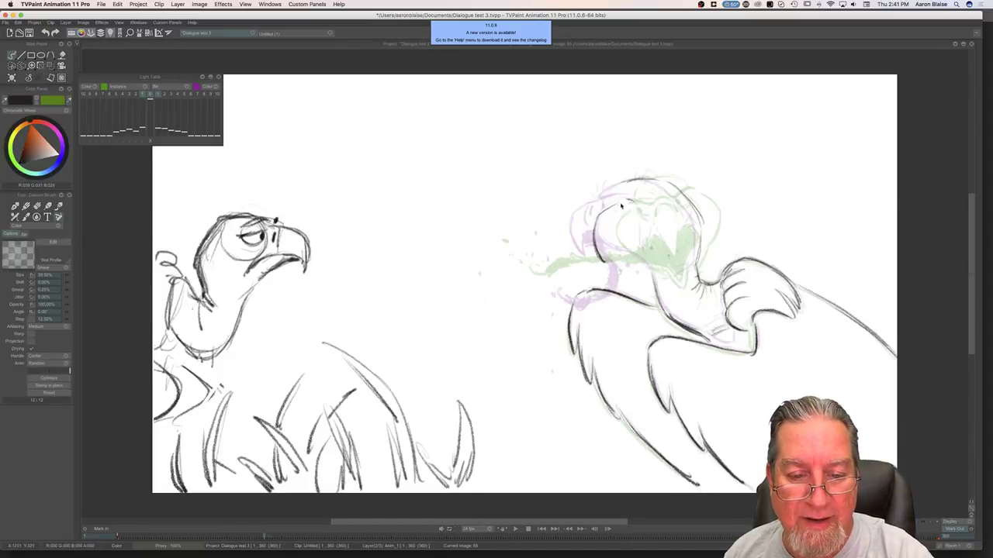
{"action": "key", "text": "Left"}
{"action": "key", "text": "Right"}
{"action": "mouse_move", "coordinate": [635, 210]}
{"action": "left_mouse_down"}
{"action": "mouse_move", "coordinate": [644, 237]}
{"action": "mouse_move", "coordinate": [631, 243]}
{"action": "mouse_move", "coordinate": [614, 219]}
{"action": "left_mouse_up"}
{"action": "key", "text": "Right"}
{"action": "key", "text": "Left"}
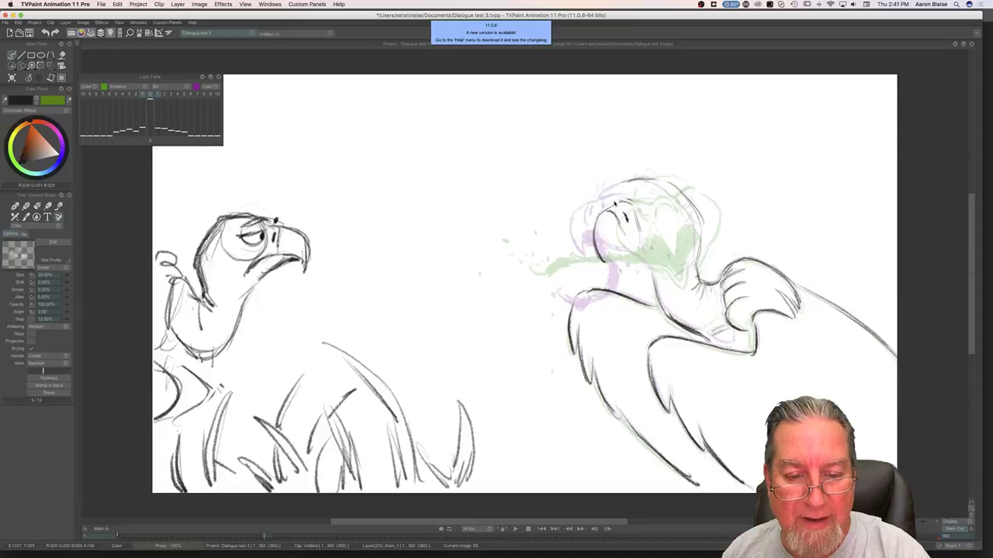
Step: Flip through the neighbouring drawings and strengthen the outline at the back of the head on frame 65
{"action": "key", "text": "Right"}
{"action": "key", "text": "Left"}
{"action": "key", "text": "Right"}
{"action": "key", "text": "Left"}
{"action": "key", "text": "Right"}
{"action": "key", "text": "Left"}
{"action": "mouse_move", "coordinate": [676, 205]}
{"action": "left_mouse_down"}
{"action": "mouse_move", "coordinate": [691, 226]}
{"action": "mouse_move", "coordinate": [685, 256]}
{"action": "left_mouse_up"}
{"action": "mouse_move", "coordinate": [682, 206]}
{"action": "left_mouse_down"}
{"action": "mouse_move", "coordinate": [704, 225]}
{"action": "mouse_move", "coordinate": [698, 263]}
{"action": "left_mouse_up"}
{"action": "key", "text": "Right"}
{"action": "key", "text": "Left"}
{"action": "key", "text": "Right"}
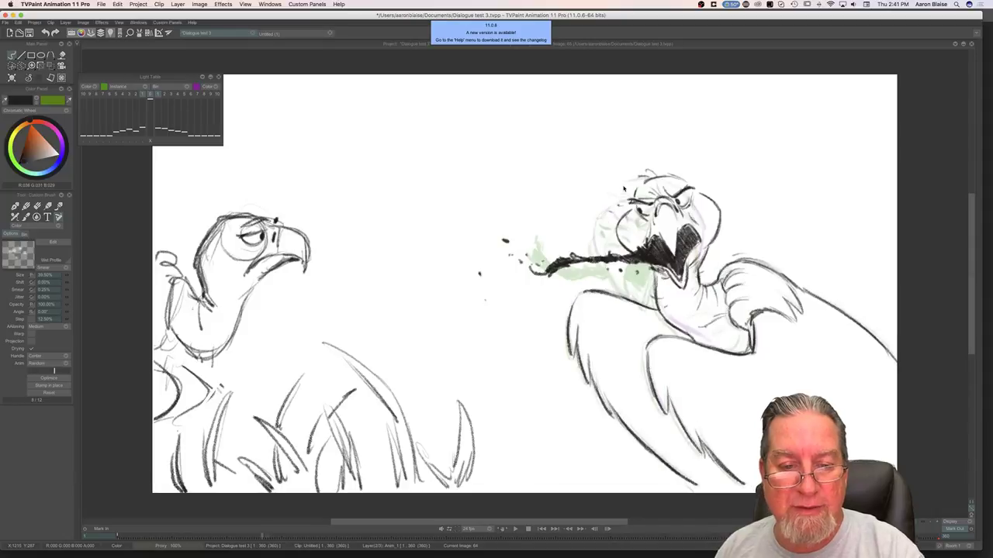
{"action": "key", "text": "Left"}
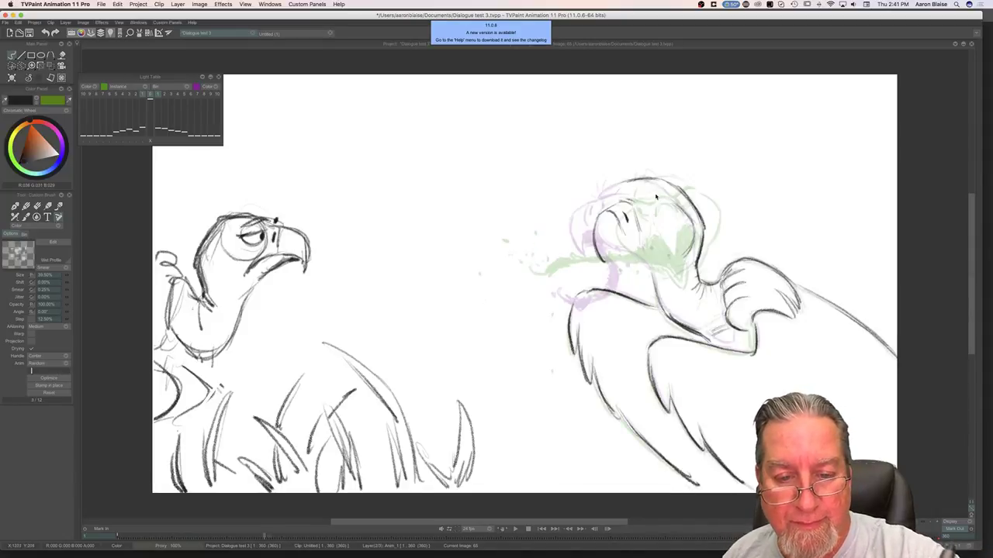
Step: Draw the angry slanted brows and the near eye with its pupil on frame 65
{"action": "left_click_drag", "start_coordinate": [660, 195], "coordinate": [643, 203]}
{"action": "key", "text": "Left"}
{"action": "key", "text": "Right"}
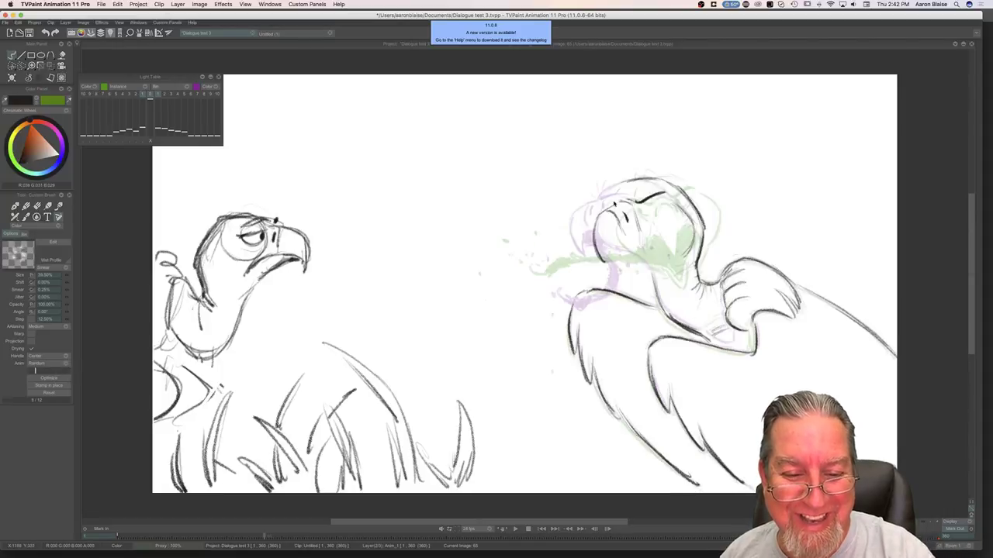
{"action": "key", "text": "Right"}
{"action": "key", "text": "Left"}
{"action": "left_click_drag", "start_coordinate": [657, 203], "coordinate": [640, 210]}
{"action": "key", "text": "Left"}
{"action": "key", "text": "Right"}
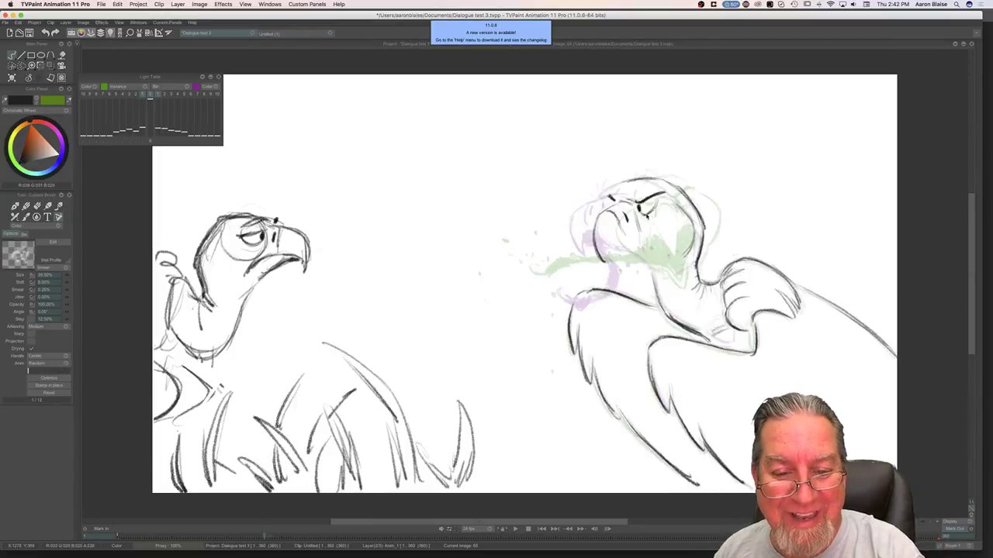
Step: Draw the hooked beak tip, the mouth line and the lower beak on frame 65, comparing with the adjacent drawing
{"action": "key", "text": "Right"}
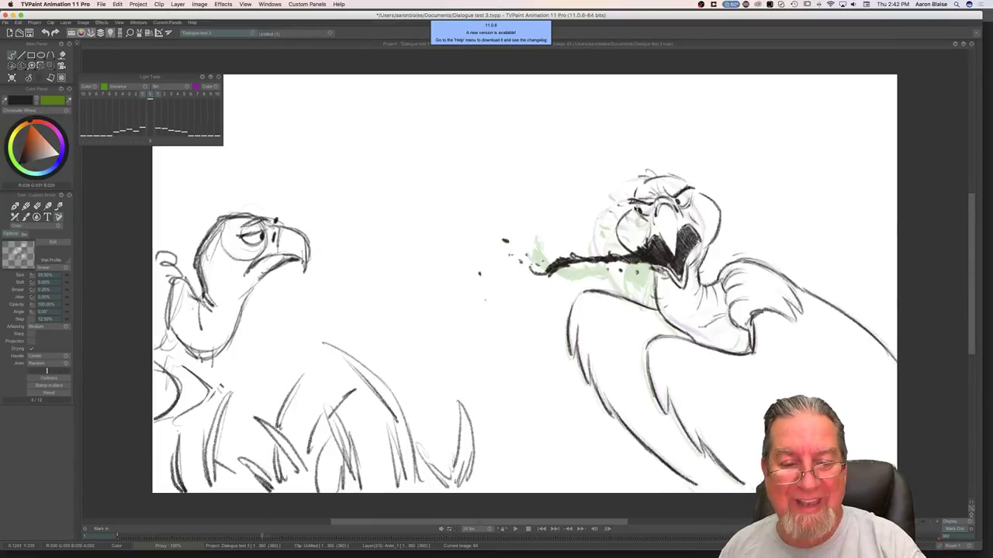
{"action": "key", "text": "Left"}
{"action": "key", "text": "Right"}
{"action": "key", "text": "Left"}
{"action": "mouse_move", "coordinate": [597, 245]}
{"action": "left_mouse_down"}
{"action": "mouse_move", "coordinate": [608, 266]}
{"action": "mouse_move", "coordinate": [616, 246]}
{"action": "mouse_move", "coordinate": [603, 244]}
{"action": "mouse_move", "coordinate": [619, 238]}
{"action": "mouse_move", "coordinate": [662, 256]}
{"action": "mouse_move", "coordinate": [617, 266]}
{"action": "left_mouse_up"}
{"action": "key", "text": "Right"}
{"action": "key", "text": "Left"}
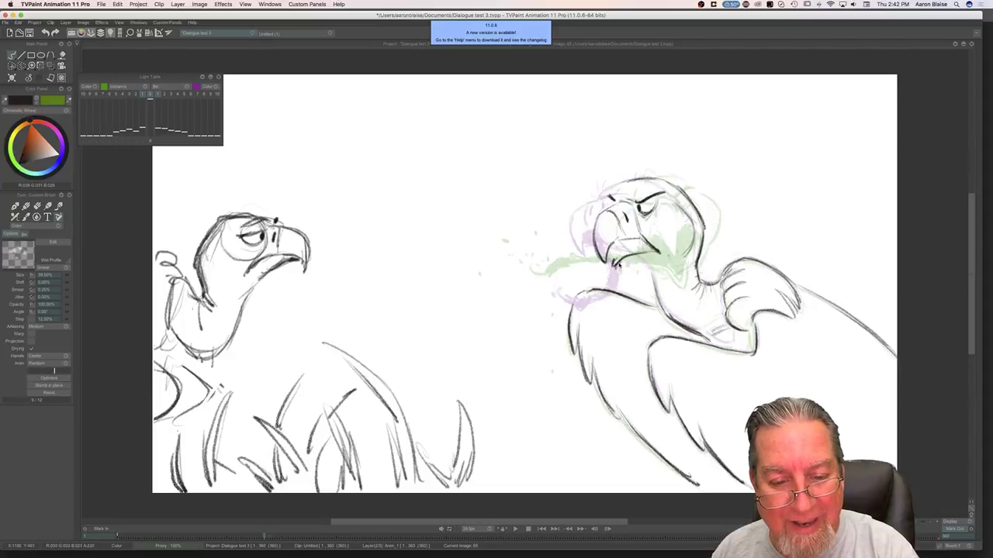
Step: Fill the vulture's open mouth solid black on frame 65 and check it against the adjacent drawing
{"action": "left_click_drag", "start_coordinate": [653, 249], "coordinate": [615, 255]}
{"action": "key", "text": "Left"}
{"action": "key", "text": "Right"}
{"action": "key", "text": "Left"}
{"action": "key", "text": "Right"}
{"action": "key", "text": "Left"}
{"action": "key", "text": "Right"}
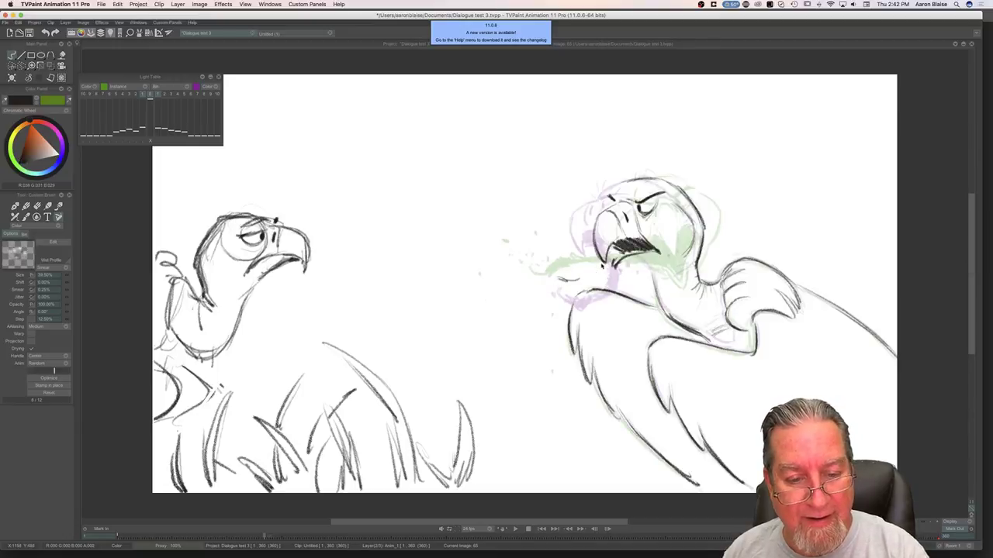
Step: Draw the thick black strand curling down and outward from the beak, with scattered droplets beyond its tip, on frame 65
{"action": "key", "text": "Right"}
{"action": "key", "text": "Left"}
{"action": "mouse_move", "coordinate": [614, 255]}
{"action": "left_mouse_down"}
{"action": "mouse_move", "coordinate": [592, 246]}
{"action": "mouse_move", "coordinate": [575, 280]}
{"action": "mouse_move", "coordinate": [593, 265]}
{"action": "mouse_move", "coordinate": [587, 287]}
{"action": "mouse_move", "coordinate": [587, 246]}
{"action": "mouse_move", "coordinate": [587, 280]}
{"action": "mouse_move", "coordinate": [543, 292]}
{"action": "mouse_move", "coordinate": [574, 282]}
{"action": "mouse_move", "coordinate": [549, 283]}
{"action": "left_mouse_up"}
{"action": "key", "text": "Left"}
{"action": "key", "text": "Right"}
{"action": "key", "text": "Left"}
{"action": "key", "text": "Right"}
{"action": "key", "text": "Left"}
{"action": "key", "text": "Right"}
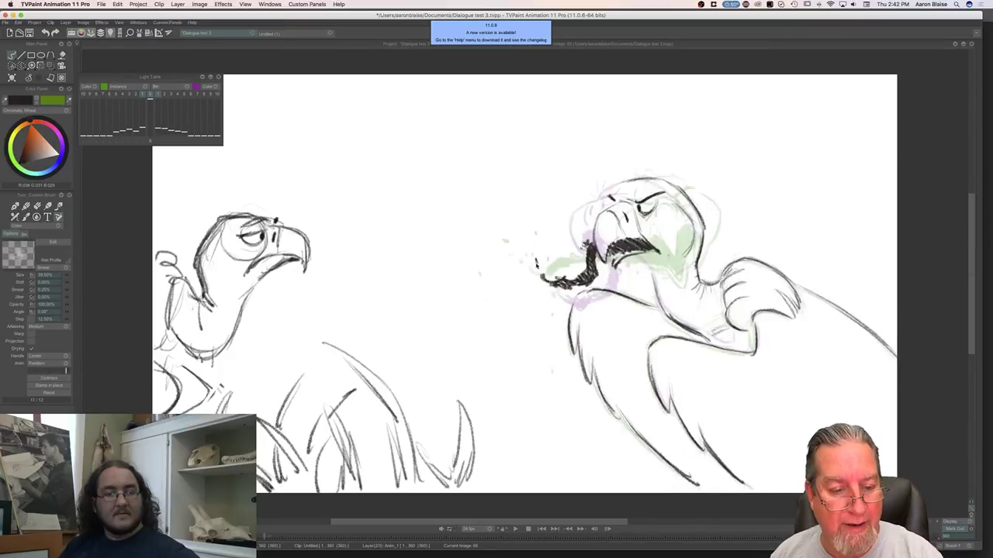
{"action": "key", "text": "Left"}
{"action": "key", "text": "Right"}
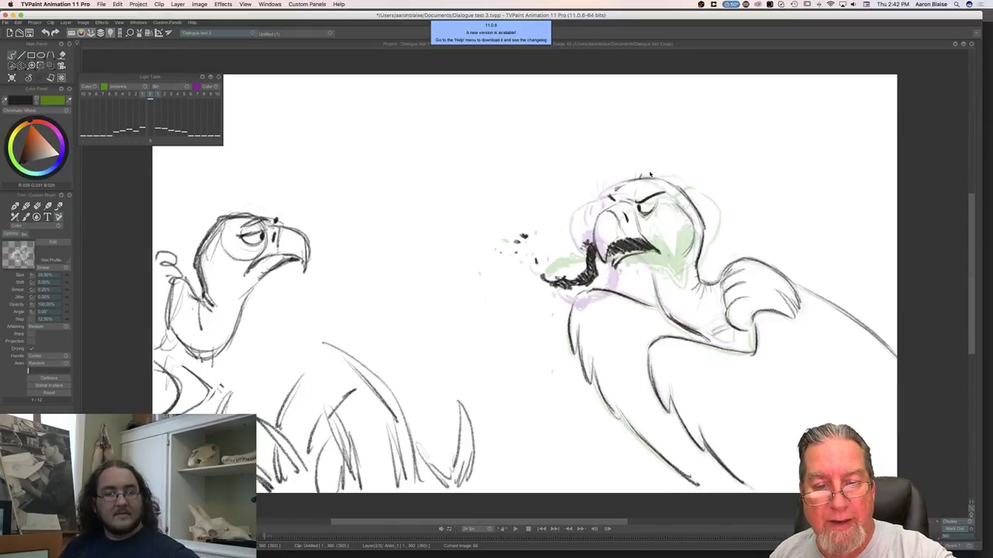
Step: Add the short tufts on the crown and the chin line under the vulture's lower beak on frame 65
{"action": "key", "text": "Left"}
{"action": "key", "text": "Right"}
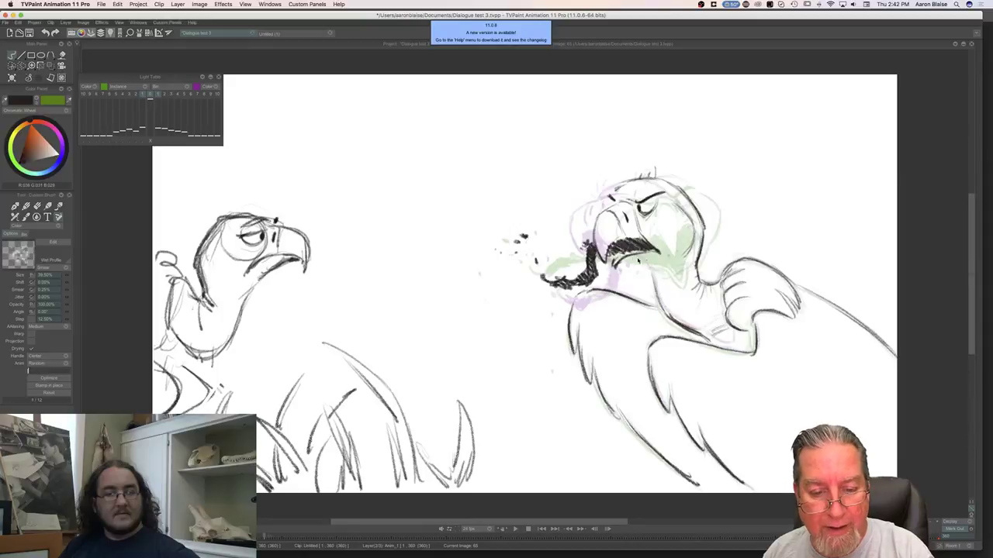
{"action": "left_click_drag", "start_coordinate": [660, 262], "coordinate": [634, 261]}
{"action": "key", "text": "Left"}
{"action": "key", "text": "Right"}
{"action": "key", "text": "Left"}
{"action": "key", "text": "Right"}
Step: Refine the brow side of the beak's base and draw the curved cheek contour behind the near eye on frame 65
{"action": "left_click_drag", "start_coordinate": [612, 213], "coordinate": [611, 207]}
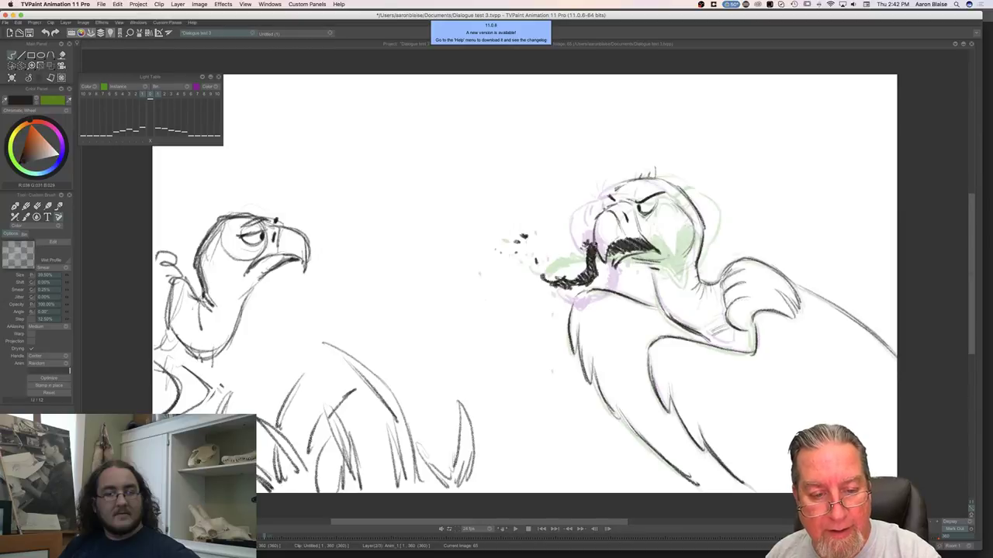
{"action": "key", "text": "Left"}
{"action": "key", "text": "Right"}
{"action": "left_click_drag", "start_coordinate": [663, 201], "coordinate": [680, 204]}
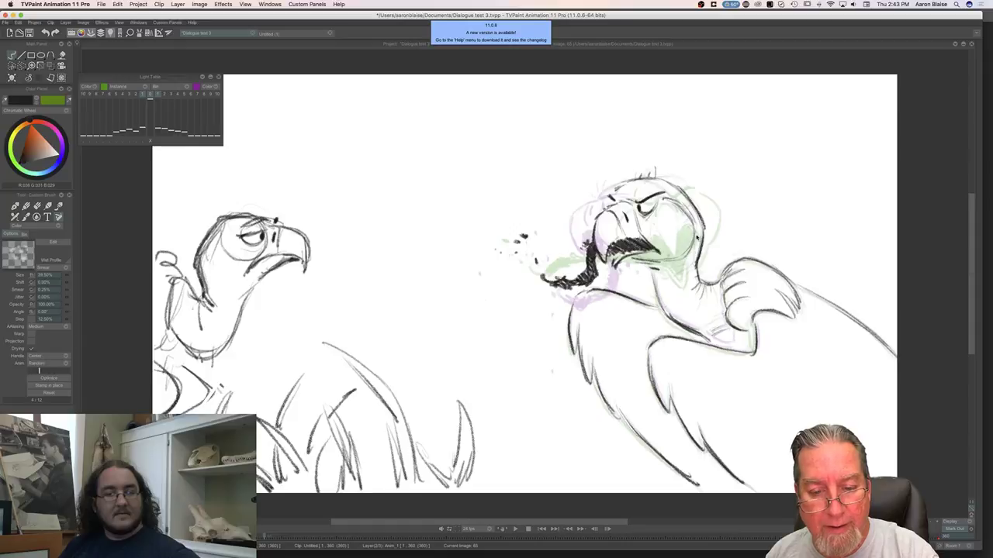
{"action": "key", "text": "Left"}
{"action": "key", "text": "Right"}
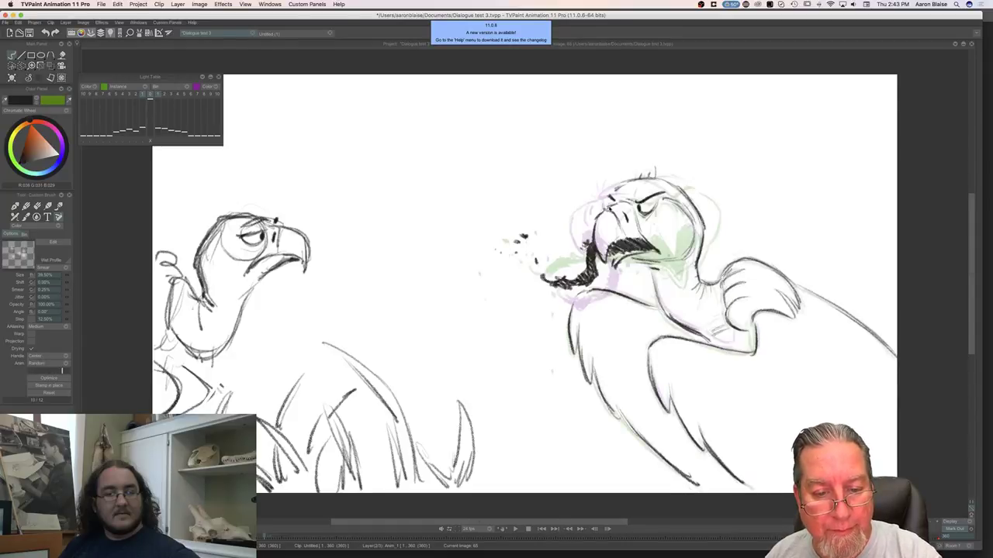
Step: Darken the far eye beneath its brow on frame 65 and compare it with the adjacent drawings
{"action": "left_click_drag", "start_coordinate": [608, 203], "coordinate": [610, 206]}
{"action": "key", "text": "Left"}
{"action": "key", "text": "Right"}
{"action": "key", "text": "Left"}
{"action": "key", "text": "Right"}
{"action": "key", "text": "Left"}
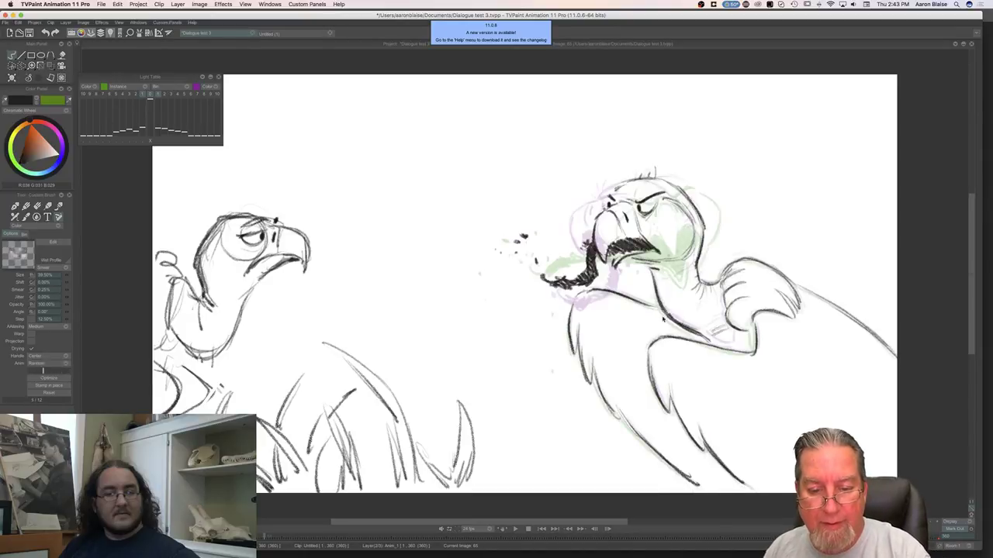
{"action": "key", "text": "Left"}
{"action": "key", "text": "Right"}
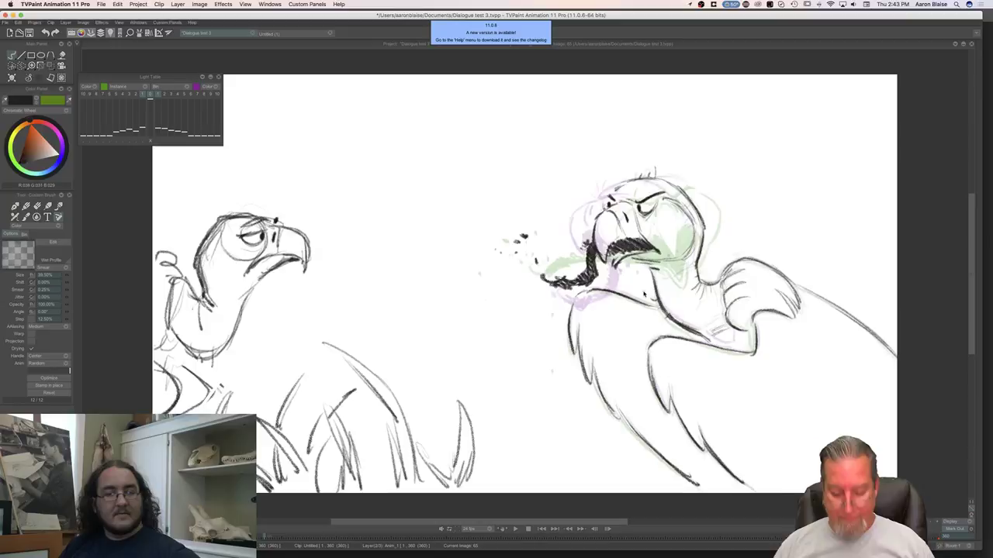
Step: Step back and forth through the frames around 65 to examine the right-hand vulture's head swing
{"action": "key", "text": "Tab"}
{"action": "key", "text": "Left"}
{"action": "key", "text": "Left"}
{"action": "key", "text": "Left"}
{"action": "key", "text": "Left"}
{"action": "key", "text": "Left"}
{"action": "key", "text": "Left"}
{"action": "key", "text": "Left"}
{"action": "key", "text": "Left"}
{"action": "key", "text": "Left"}
{"action": "key", "text": "Left"}
{"action": "key", "text": "Left"}
{"action": "key", "text": "Left"}
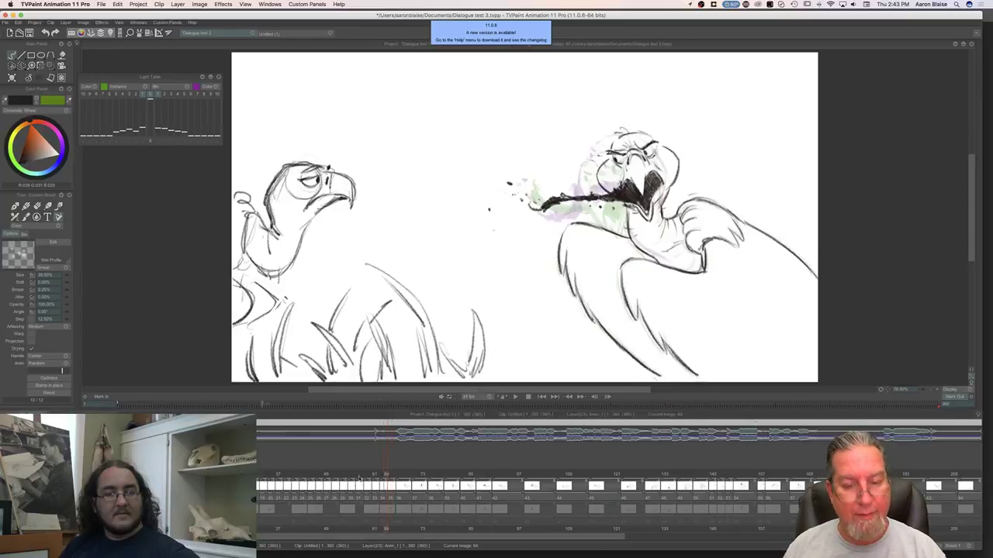
{"action": "key", "text": "Right"}
{"action": "key", "text": "Right"}
{"action": "key", "text": "Right"}
{"action": "key", "text": "Right"}
{"action": "key", "text": "Right"}
{"action": "key", "text": "Right"}
{"action": "key", "text": "Right"}
{"action": "left_click_drag", "start_coordinate": [390, 487], "coordinate": [417, 488]}
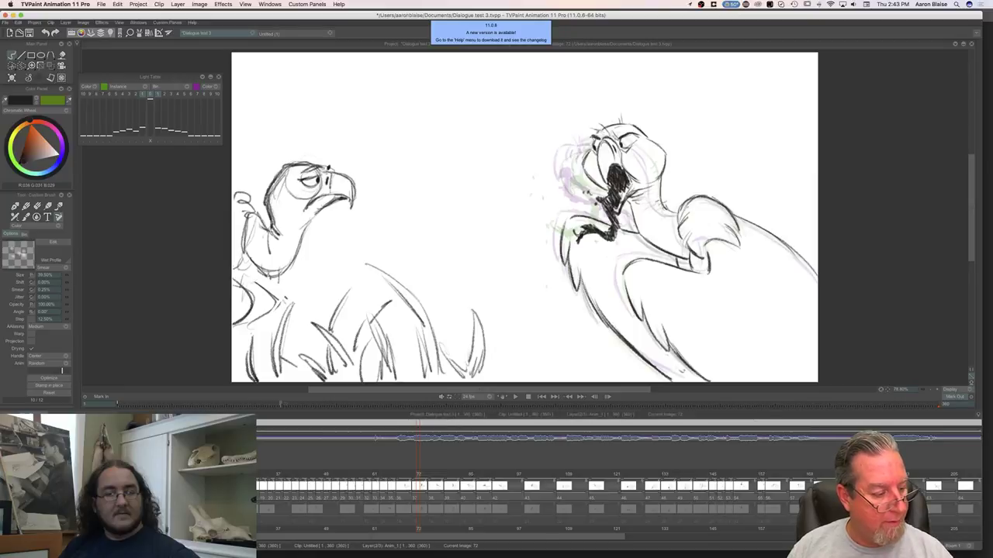
Step: Play back the animation to review the vulture's head movement in motion
{"action": "left_click_drag", "start_coordinate": [246, 497], "coordinate": [465, 497]}
{"action": "left_click", "coordinate": [515, 398]}
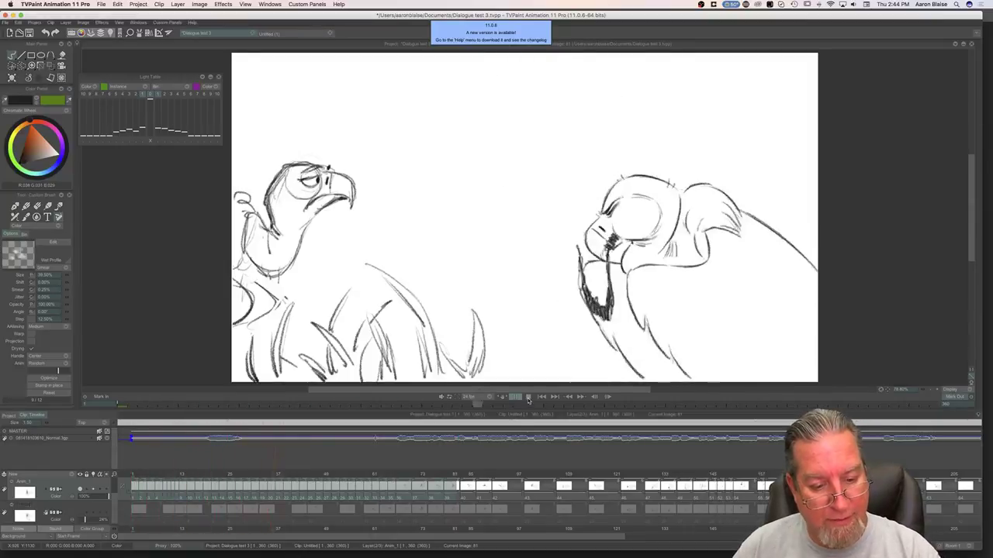
{"action": "left_click", "coordinate": [524, 400]}
Step: Go to frame 69 and clear its drawing of the right-hand vulture
{"action": "mouse_move", "coordinate": [308, 476]}
{"action": "left_mouse_down"}
{"action": "mouse_move", "coordinate": [218, 482]}
{"action": "mouse_move", "coordinate": [398, 497]}
{"action": "mouse_move", "coordinate": [302, 499]}
{"action": "left_mouse_up"}
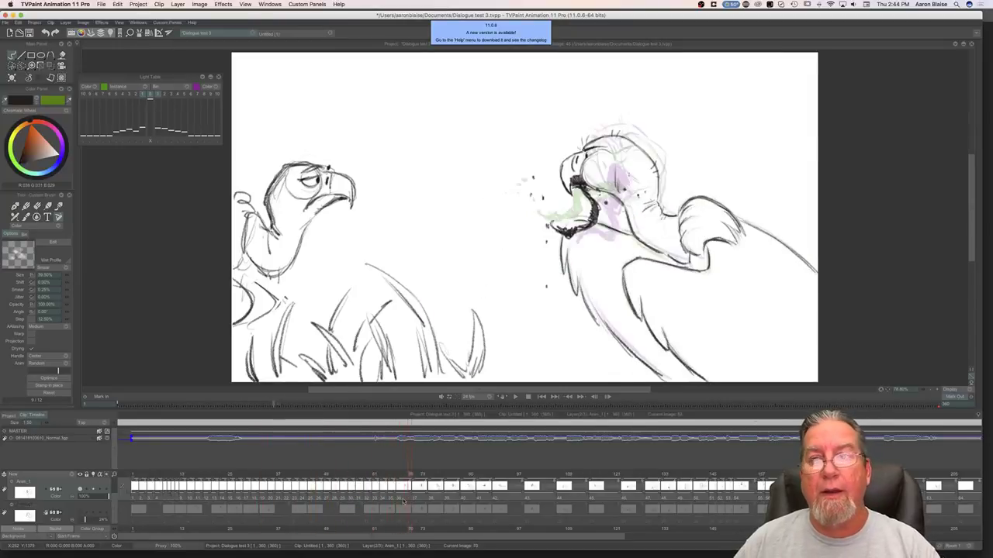
{"action": "left_click_drag", "start_coordinate": [411, 500], "coordinate": [406, 499]}
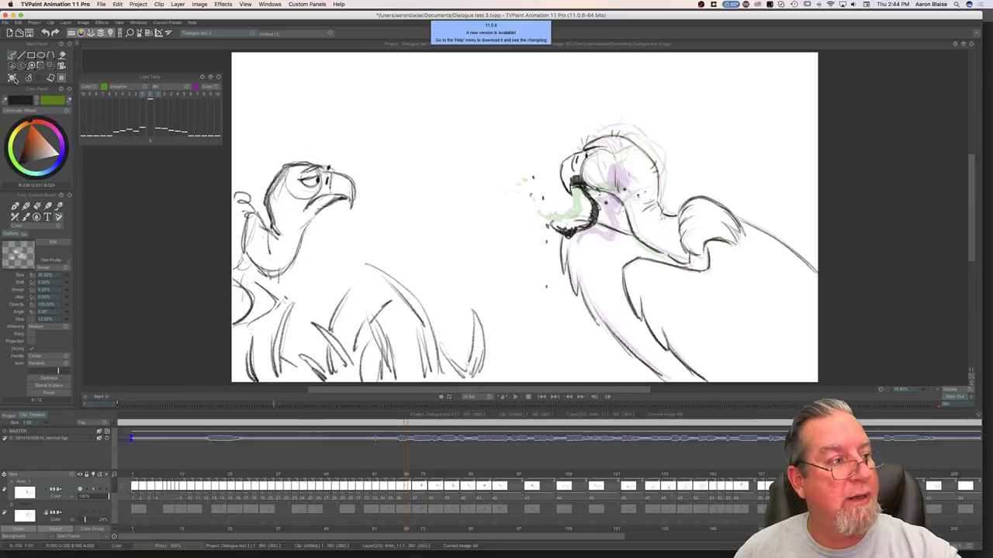
{"action": "left_click", "coordinate": [13, 77]}
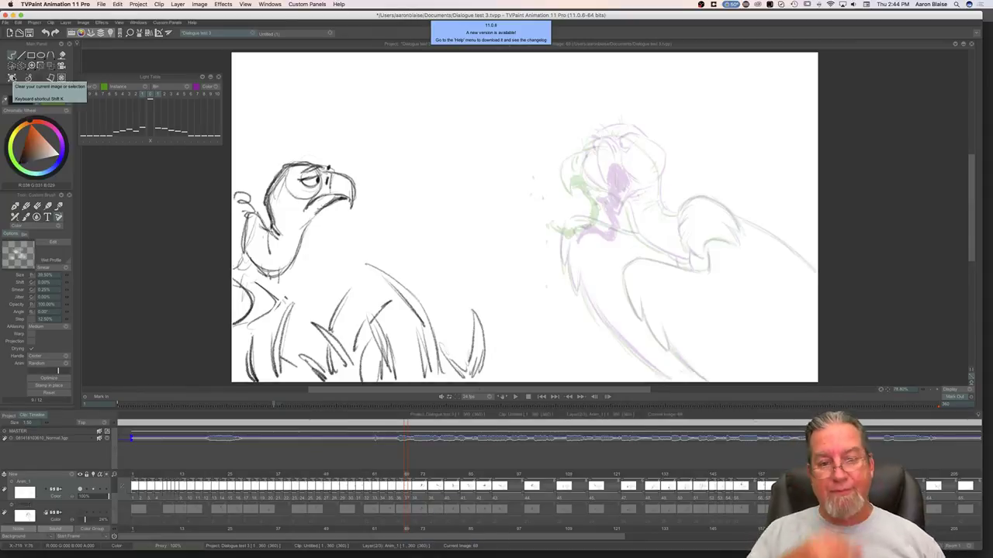
Step: Draw the vulture's sloping back line and the upper arc of its neck ruff on frame 69
{"action": "key", "text": "Tab"}
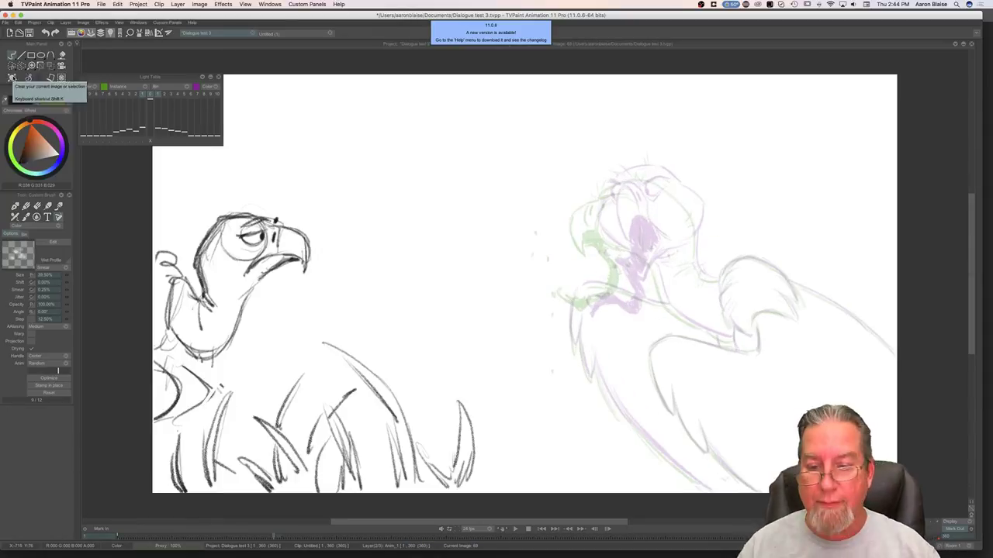
{"action": "key", "text": "Left"}
{"action": "key", "text": "Right"}
{"action": "key", "text": "Left"}
{"action": "key", "text": "Right"}
{"action": "left_click_drag", "start_coordinate": [795, 284], "coordinate": [848, 311]}
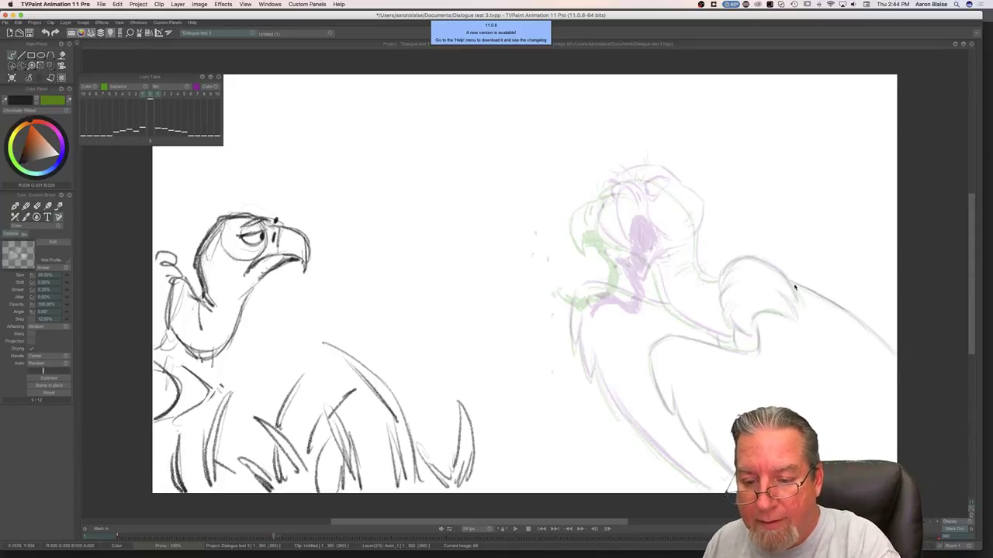
{"action": "key", "text": "Right"}
{"action": "key", "text": "Right"}
{"action": "mouse_move", "coordinate": [720, 277]}
{"action": "left_mouse_down"}
{"action": "mouse_move", "coordinate": [742, 265]}
{"action": "mouse_move", "coordinate": [782, 280]}
{"action": "left_mouse_up"}
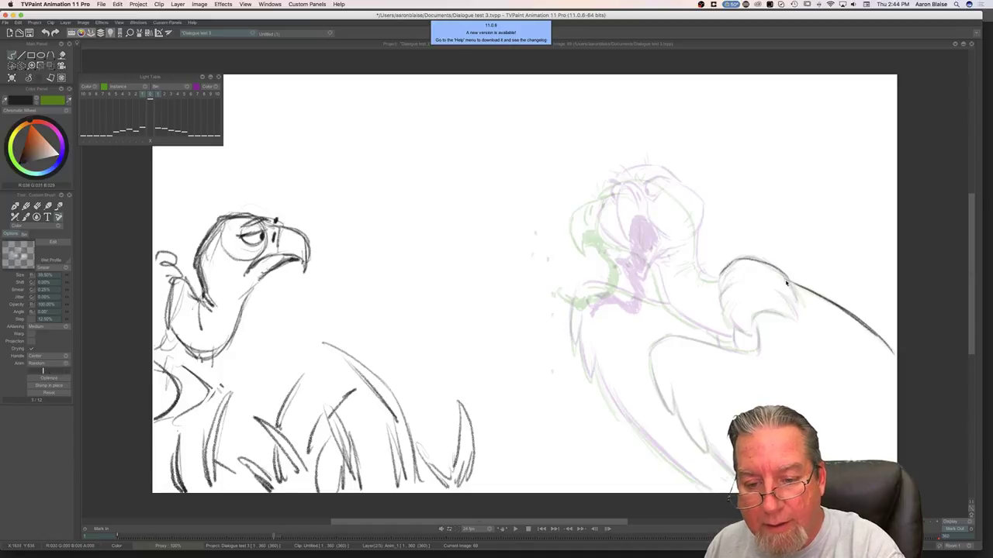
{"action": "key", "text": "Left"}
{"action": "key", "text": "Right"}
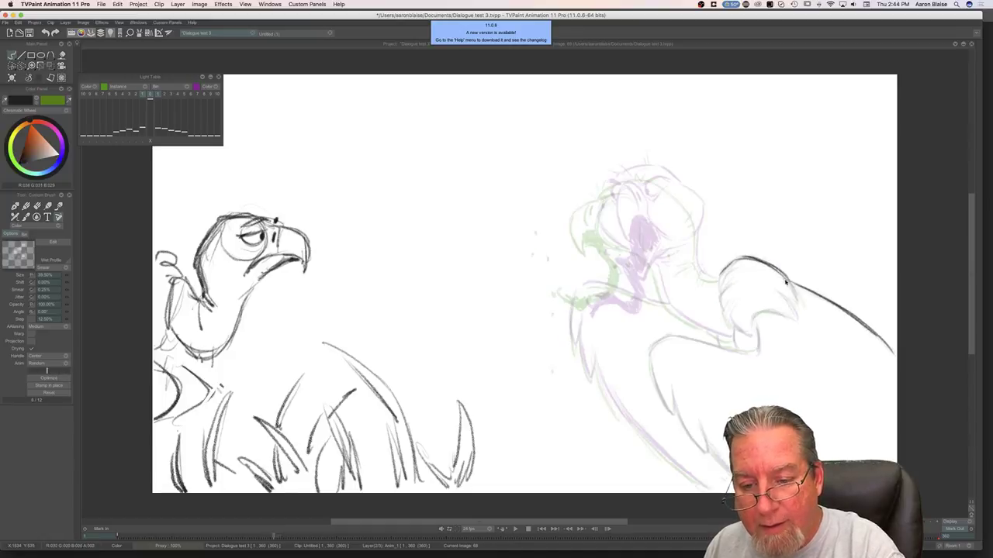
Step: Draw the pointed rear tip and scalloped lower edge of the neck ruff on frame 69, comparing with frame 68
{"action": "left_click_drag", "start_coordinate": [789, 304], "coordinate": [794, 315]}
{"action": "key", "text": "Left"}
{"action": "key", "text": "Right"}
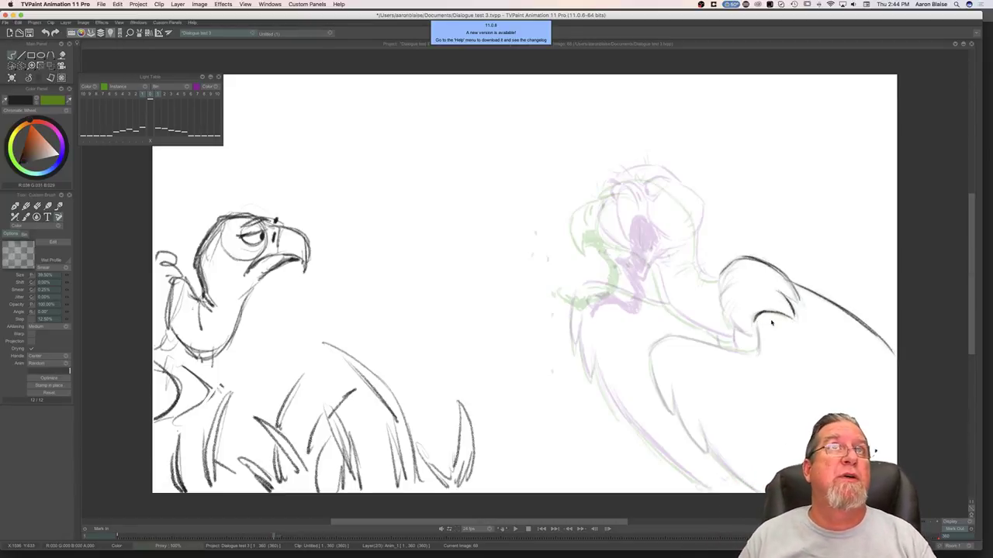
{"action": "key", "text": "Left"}
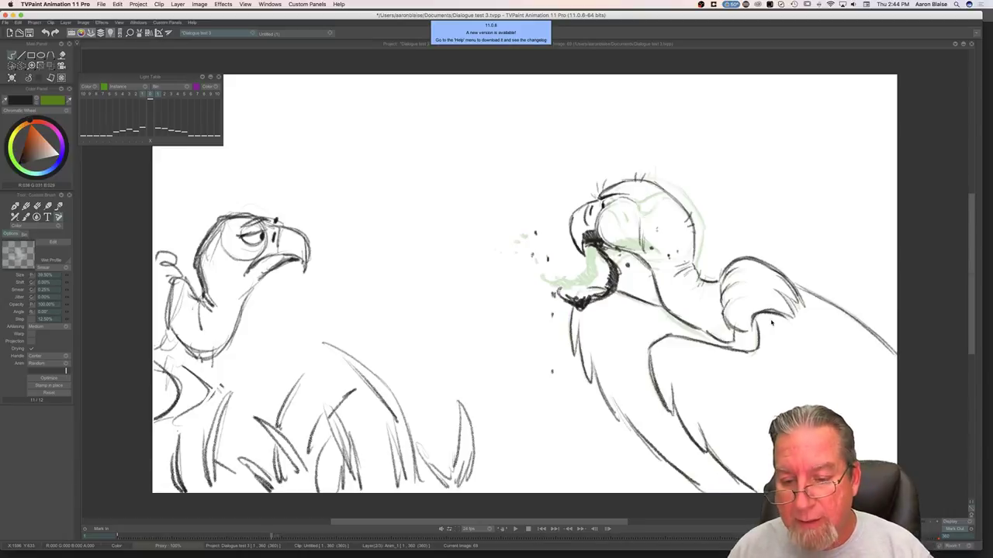
{"action": "key", "text": "Right"}
{"action": "key", "text": "Left"}
{"action": "key", "text": "Right"}
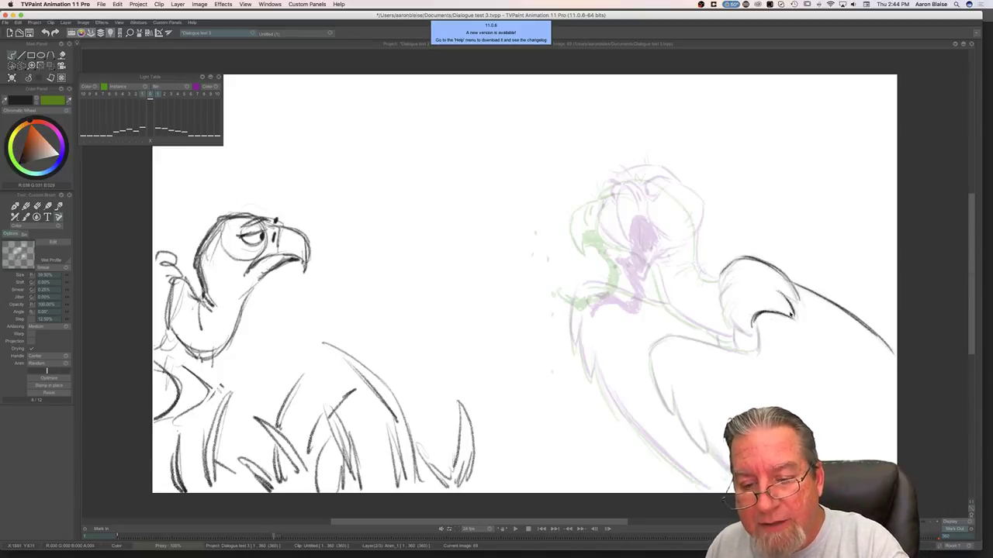
Step: Draw the ruff's rounded front edge and its lower corner where it meets the neck on frame 69
{"action": "key", "text": "Left"}
{"action": "key", "text": "Right"}
{"action": "mouse_move", "coordinate": [740, 260]}
{"action": "left_mouse_down"}
{"action": "mouse_move", "coordinate": [717, 272]}
{"action": "mouse_move", "coordinate": [735, 259]}
{"action": "left_mouse_up"}
{"action": "key", "text": "Left"}
{"action": "key", "text": "Right"}
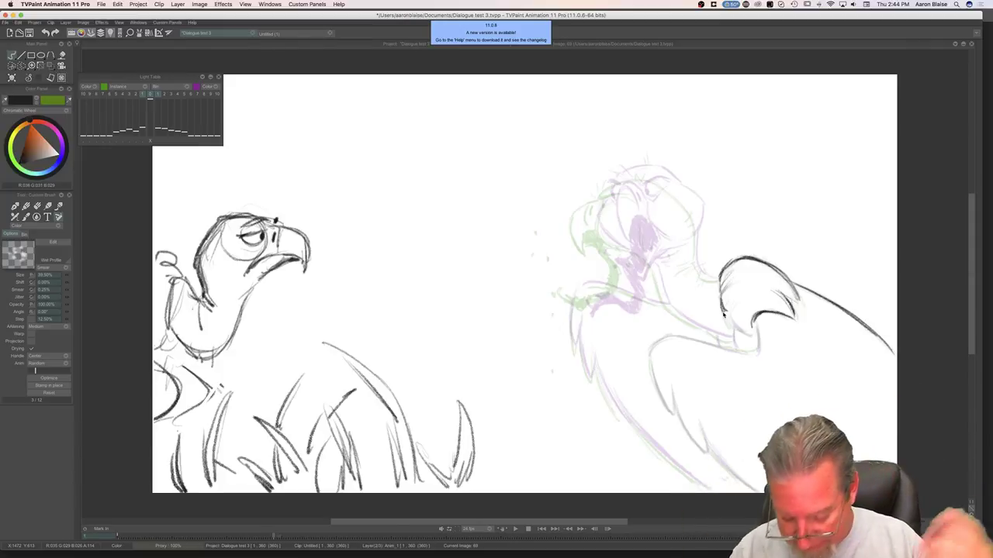
{"action": "key", "text": "Left"}
{"action": "key", "text": "Right"}
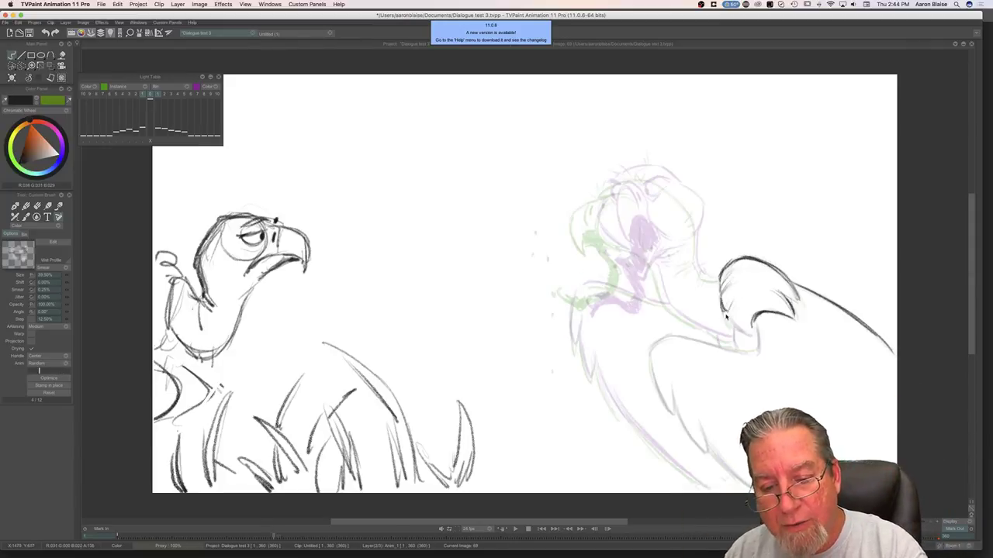
{"action": "key", "text": "Left"}
{"action": "key", "text": "Right"}
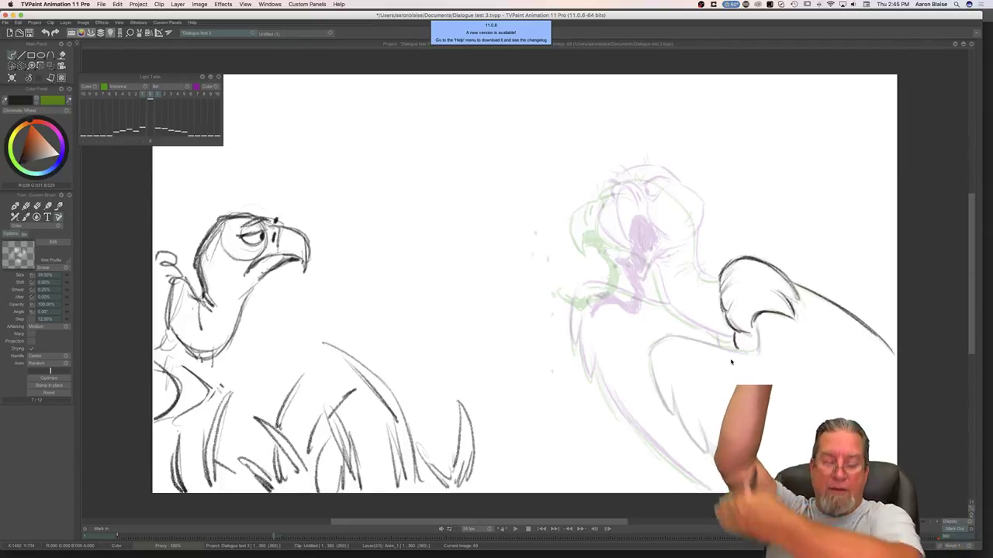
Step: Draw the back of the vulture's neck on frame 69, checking it against the adjacent drawings
{"action": "key", "text": "Left"}
{"action": "key", "text": "Right"}
{"action": "key", "text": "Left"}
{"action": "key", "text": "Left"}
{"action": "key", "text": "Left"}
{"action": "key", "text": "Right"}
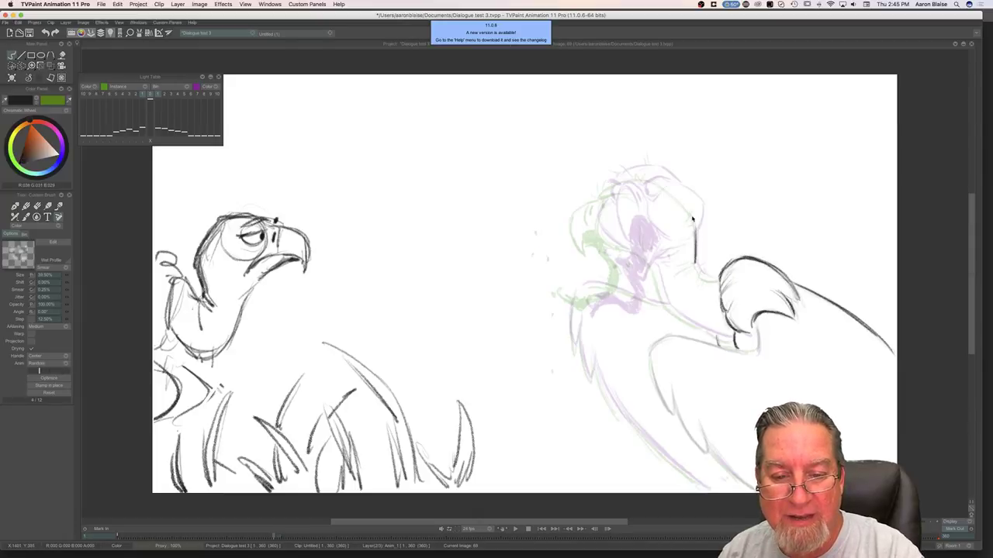
{"action": "key", "text": "Right"}
{"action": "key", "text": "Left"}
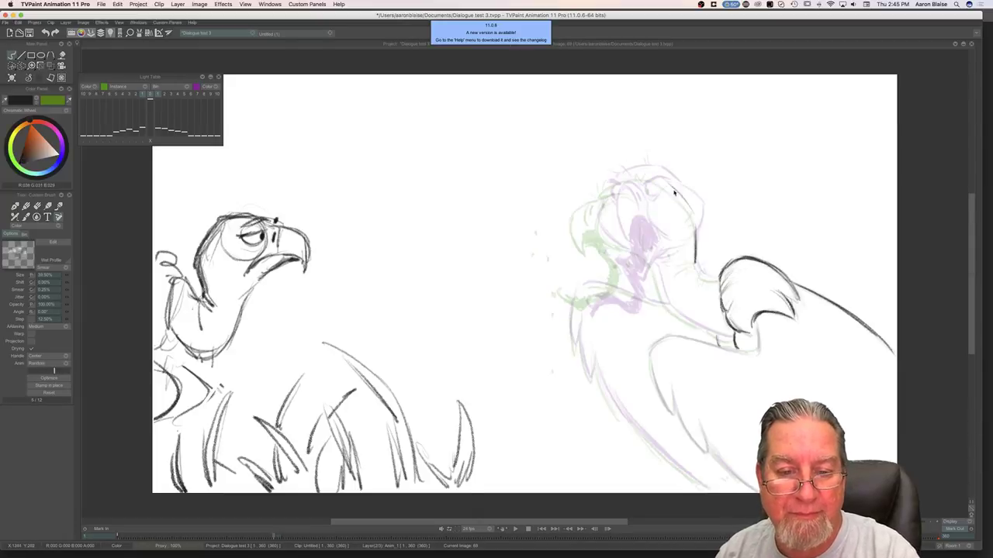
Step: Draw the curved crown of the vulture's head on frame 69
{"action": "left_click_drag", "start_coordinate": [653, 179], "coordinate": [620, 179]}
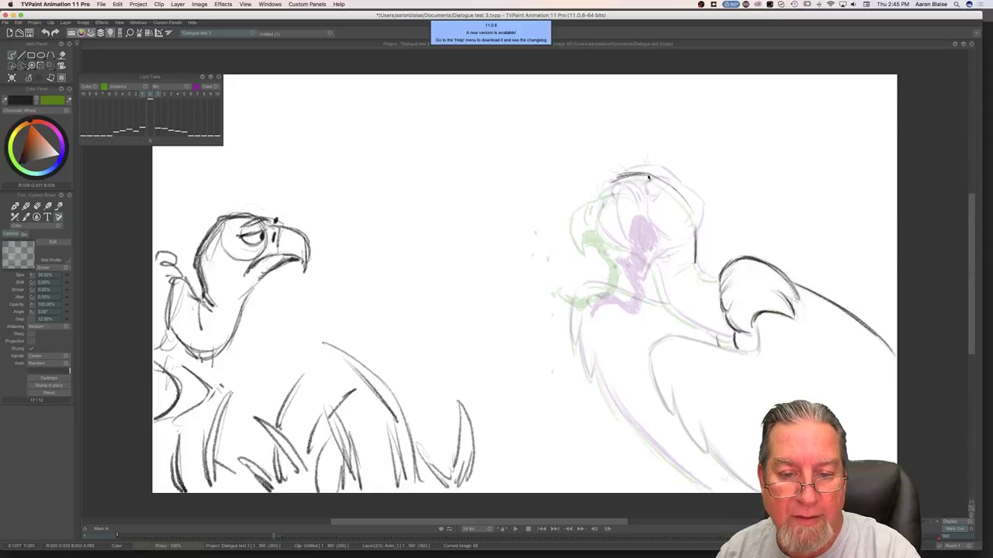
{"action": "key", "text": "Right"}
{"action": "key", "text": "Left"}
{"action": "key", "text": "Right"}
{"action": "key", "text": "Left"}
{"action": "left_click_drag", "start_coordinate": [607, 194], "coordinate": [590, 203]}
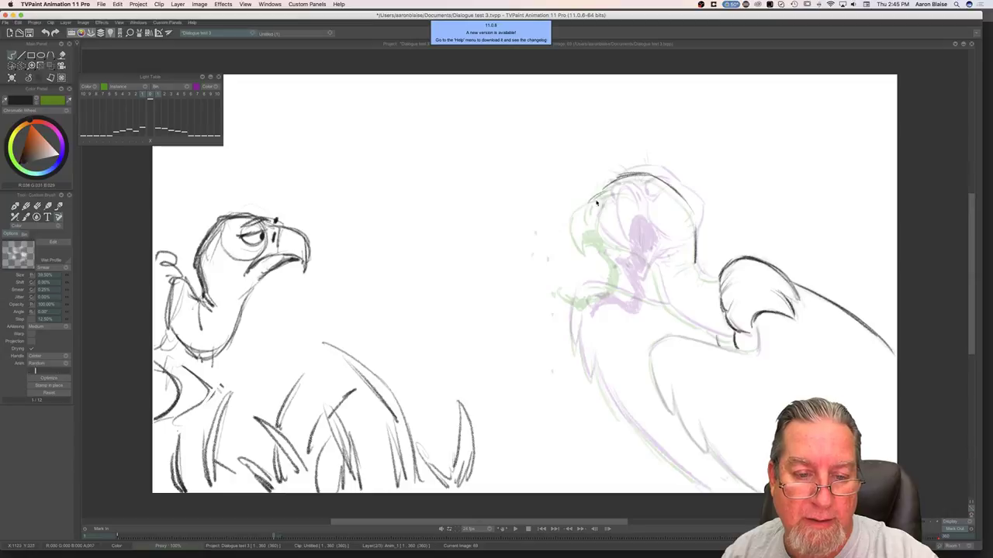
{"action": "key", "text": "Left"}
{"action": "key", "text": "Right"}
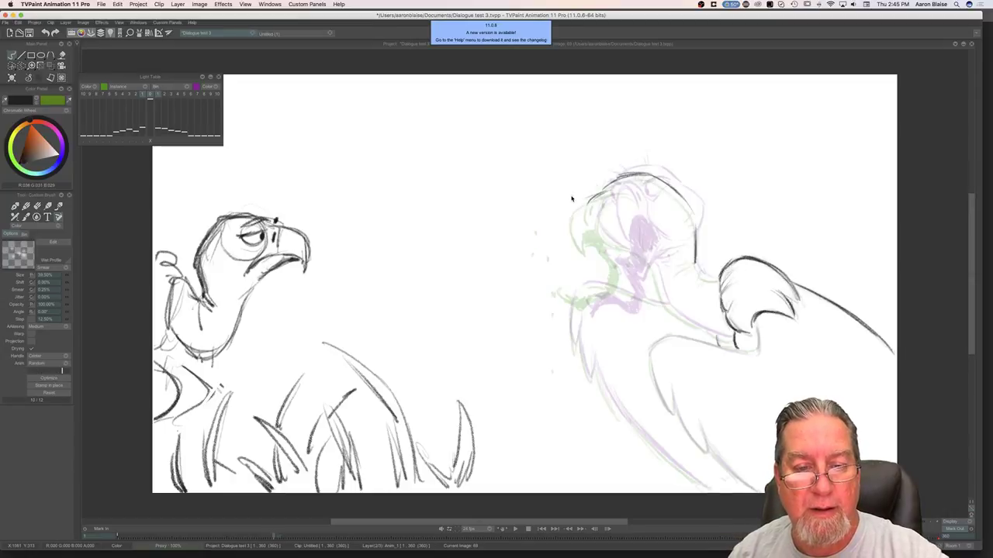
{"action": "key", "text": "e"}
{"action": "left_click_drag", "start_coordinate": [606, 192], "coordinate": [593, 200]}
{"action": "key", "text": "Left"}
{"action": "key", "text": "Right"}
Step: Extend the forehead line forward and draw the upper beak with its hooked tip on frame 69
{"action": "key", "text": "b"}
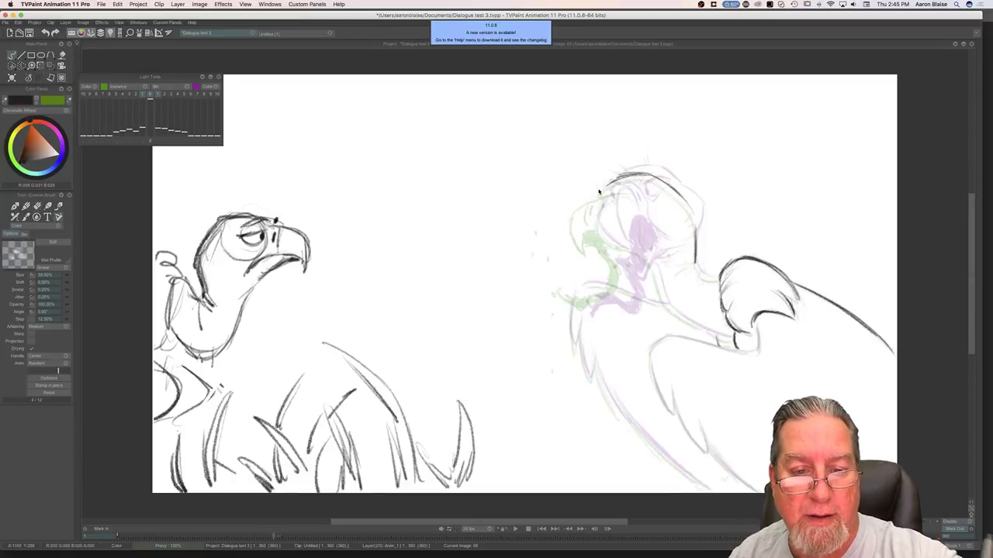
{"action": "left_click_drag", "start_coordinate": [611, 180], "coordinate": [560, 211]}
{"action": "key", "text": "Right"}
{"action": "key", "text": "Left"}
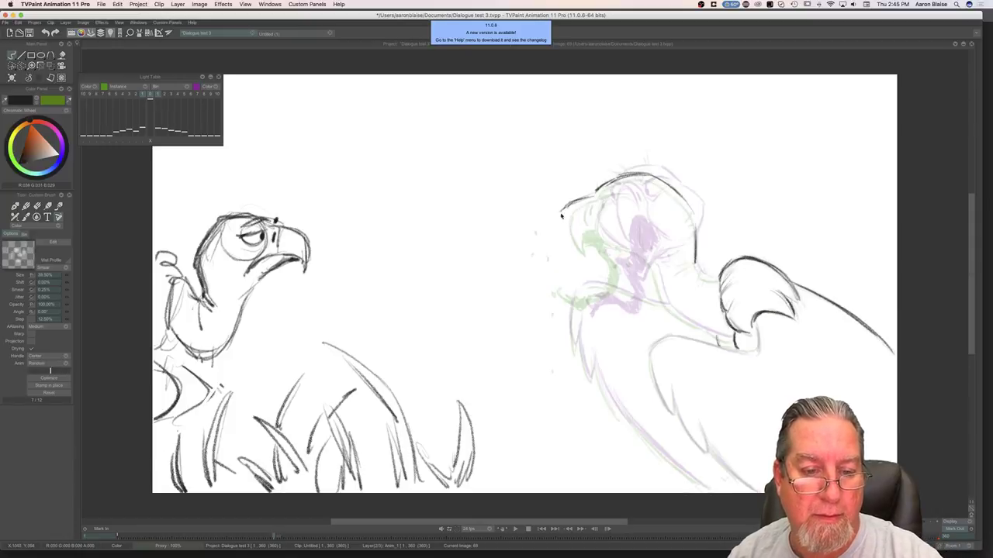
{"action": "left_click_drag", "start_coordinate": [568, 248], "coordinate": [560, 206]}
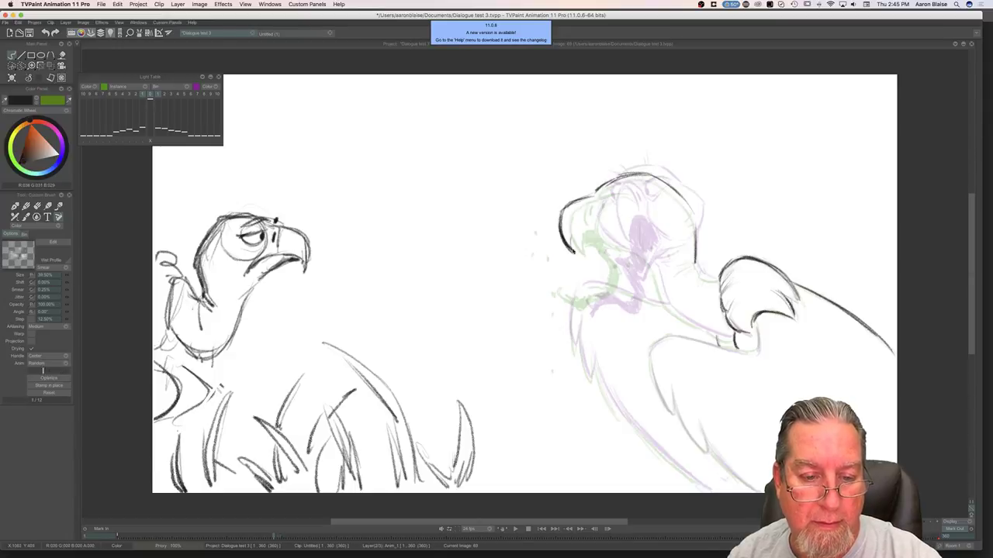
{"action": "key", "text": "Left"}
{"action": "key", "text": "Right"}
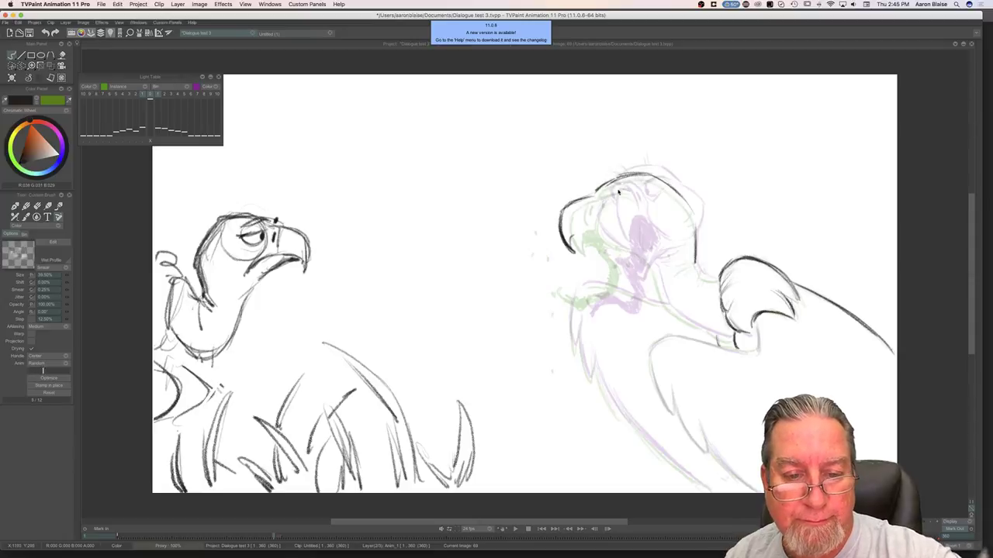
Step: Draw the brow line running back from the base of the beak on frame 69
{"action": "mouse_move", "coordinate": [598, 195]}
{"action": "left_mouse_down"}
{"action": "mouse_move", "coordinate": [620, 189]}
{"action": "mouse_move", "coordinate": [597, 196]}
{"action": "left_mouse_up"}
{"action": "key", "text": "Left"}
{"action": "key", "text": "Left"}
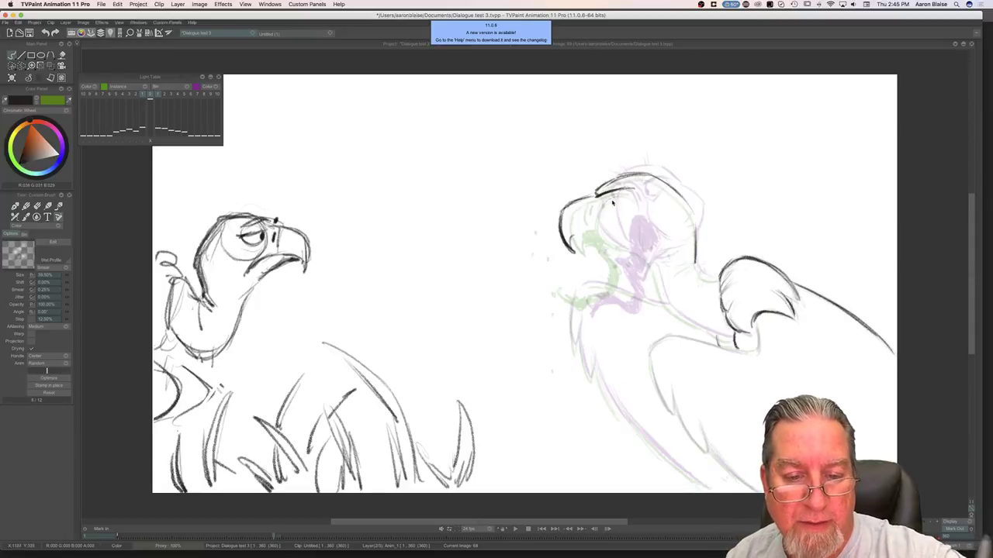
{"action": "key", "text": "Right"}
{"action": "key", "text": "Left"}
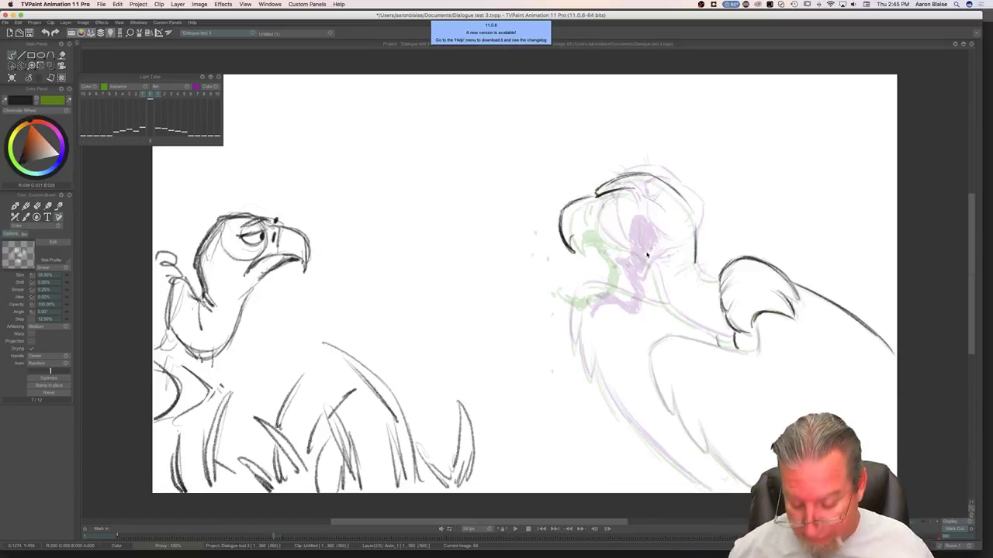
Step: Draw the round outline of the vulture's eye on frame 69, comparing its position with the neighbouring drawings
{"action": "key", "text": "Left"}
{"action": "key", "text": "Right"}
{"action": "key", "text": "Left"}
{"action": "key", "text": "Right"}
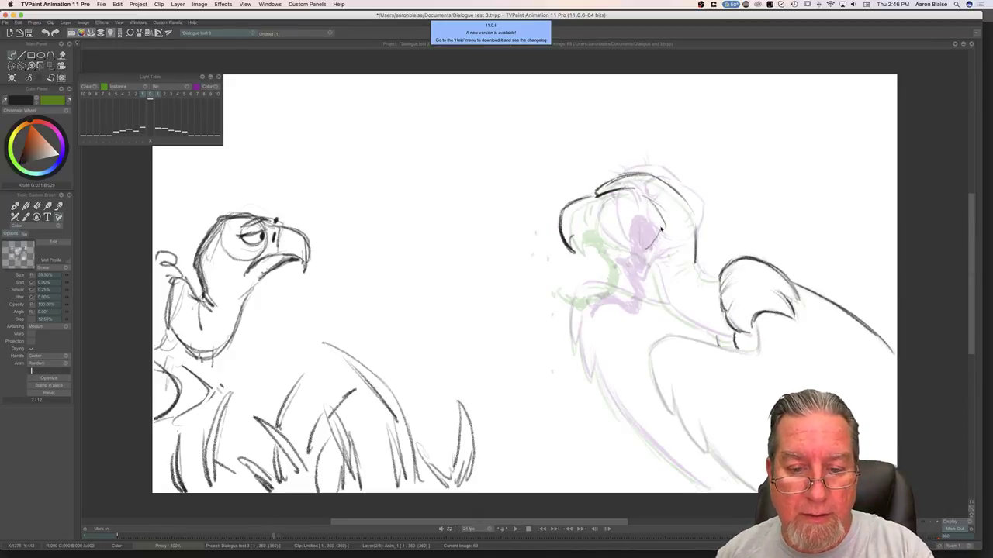
{"action": "key", "text": "Left"}
{"action": "key", "text": "Right"}
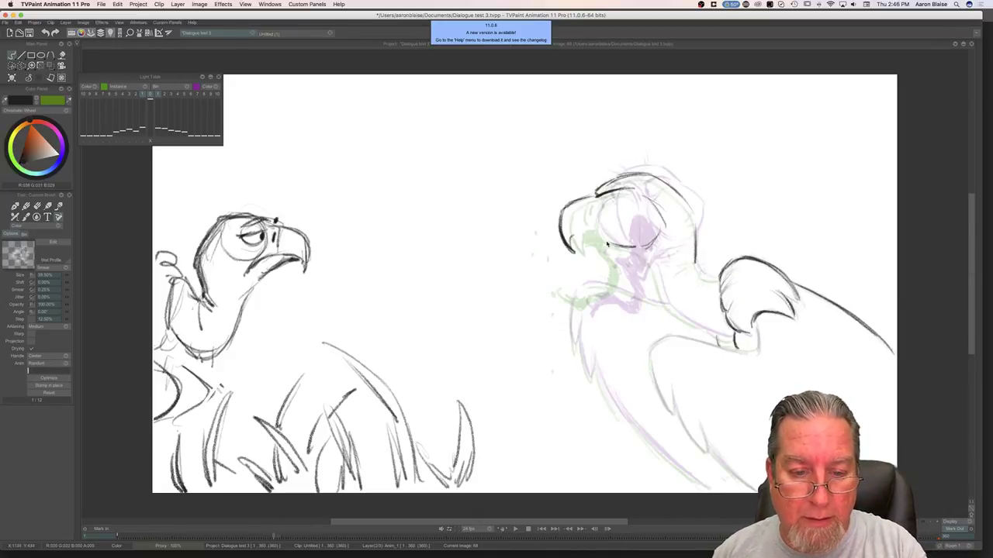
{"action": "key", "text": "Right"}
{"action": "key", "text": "Left"}
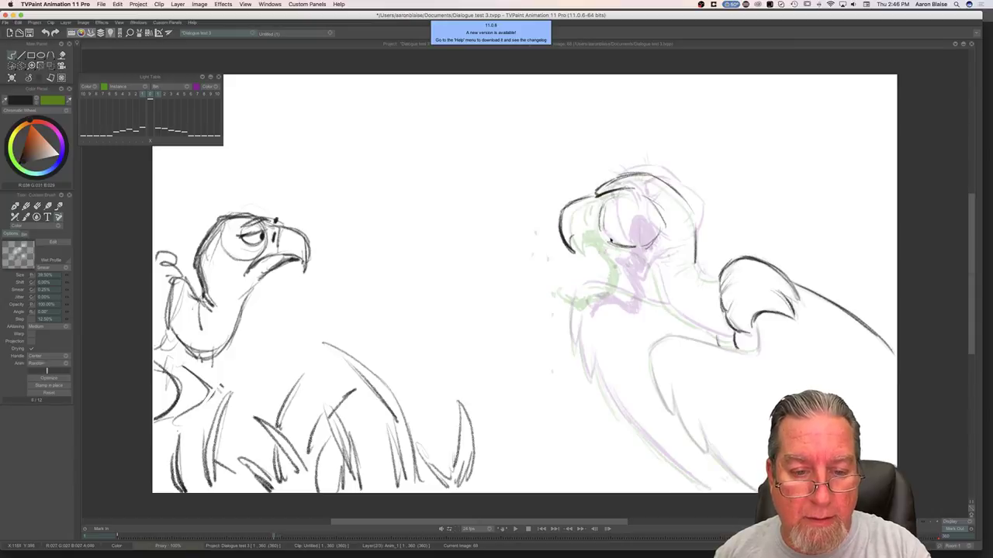
Step: Add the small dark pupil under the front of the brow and mark the nostril on the beak on frame 69
{"action": "key", "text": "Right"}
{"action": "key", "text": "Left"}
{"action": "key", "text": "Right"}
{"action": "key", "text": "Left"}
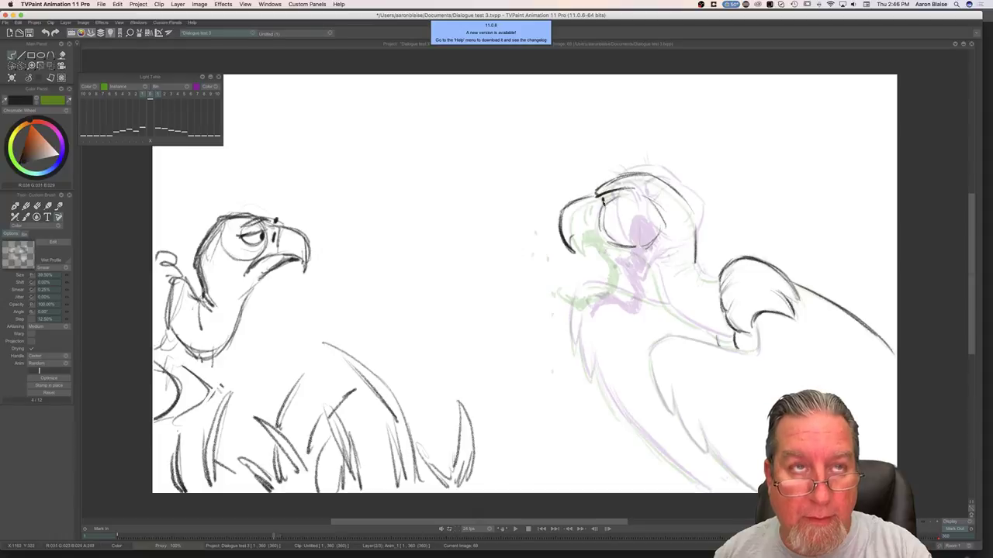
{"action": "key", "text": "Right"}
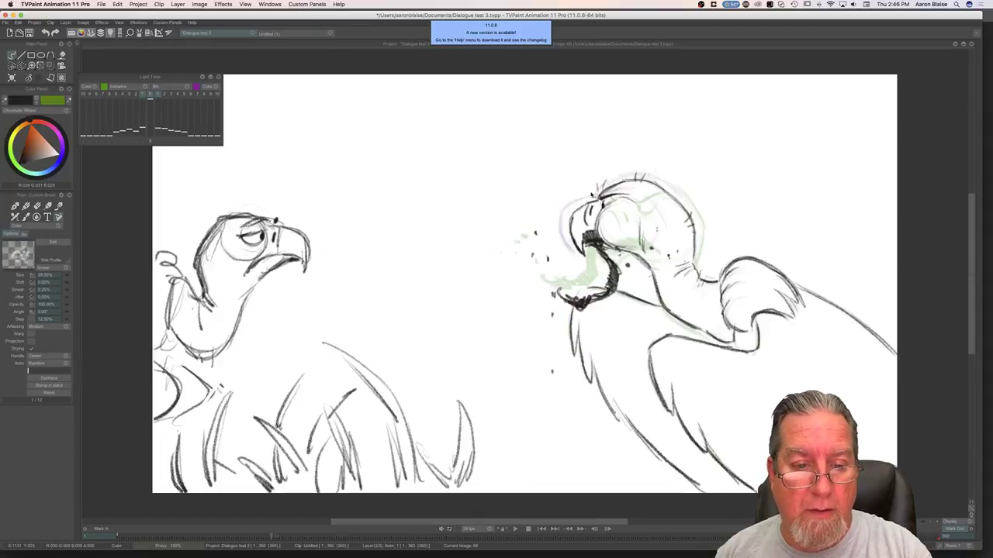
{"action": "key", "text": "Left"}
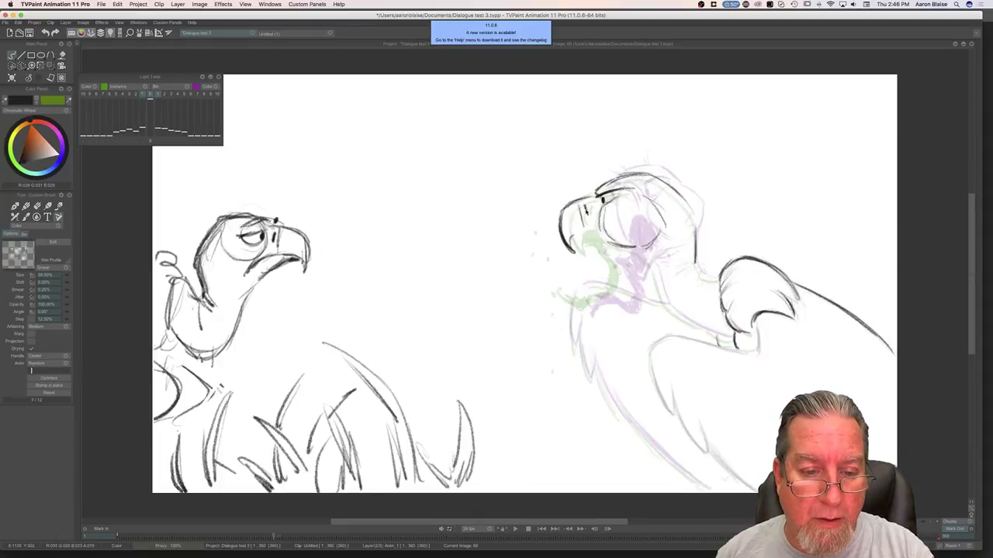
Step: Darken the nostril, draw the mouth line below it, and fill the dark corner of the mouth on frame 69
{"action": "key", "text": "Right"}
{"action": "key", "text": "Left"}
{"action": "key", "text": "Right"}
{"action": "key", "text": "Left"}
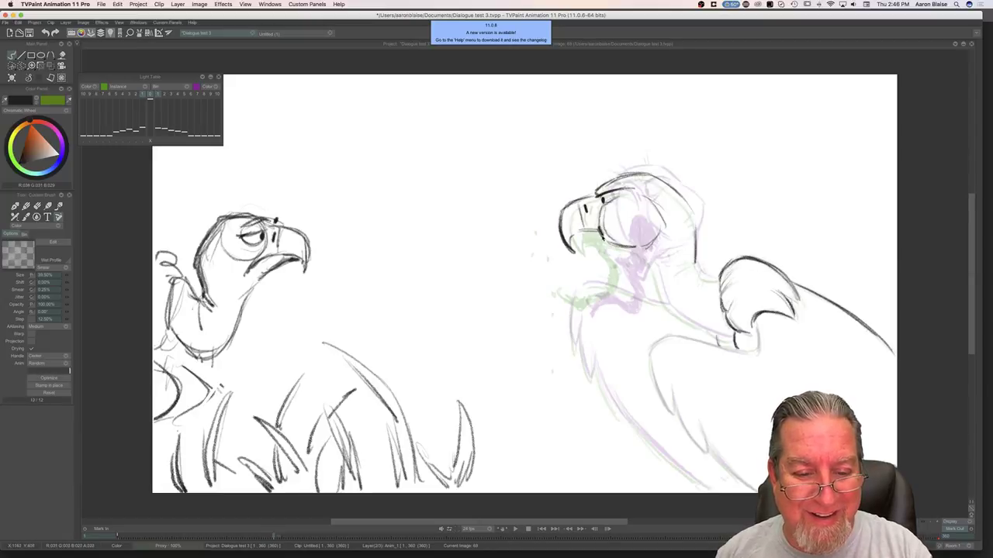
{"action": "left_click_drag", "start_coordinate": [589, 231], "coordinate": [600, 240]}
{"action": "key", "text": "Right"}
{"action": "key", "text": "Left"}
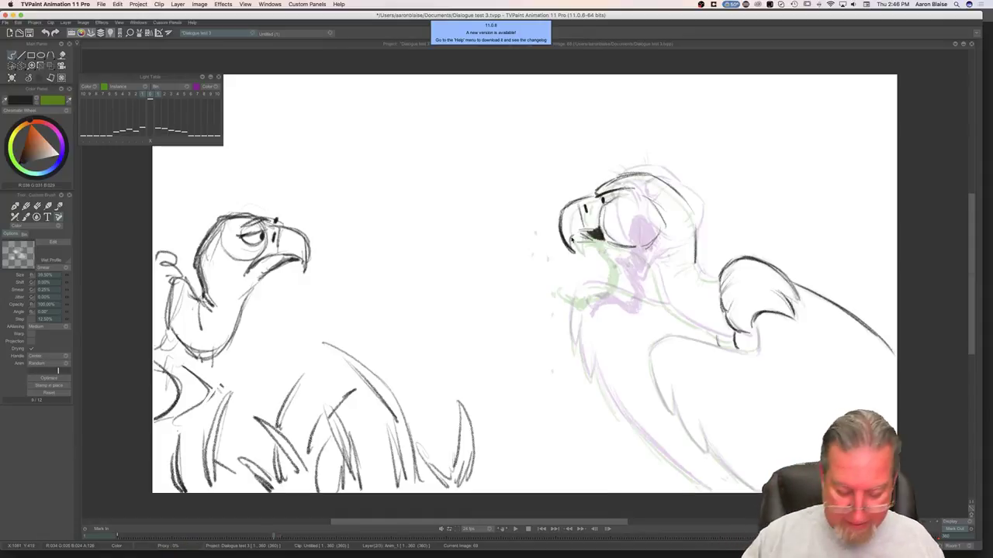
Step: Switch the master soundtrack on and scrub around frame 69 to check the dialogue against the drawings
{"action": "key", "text": "Tab"}
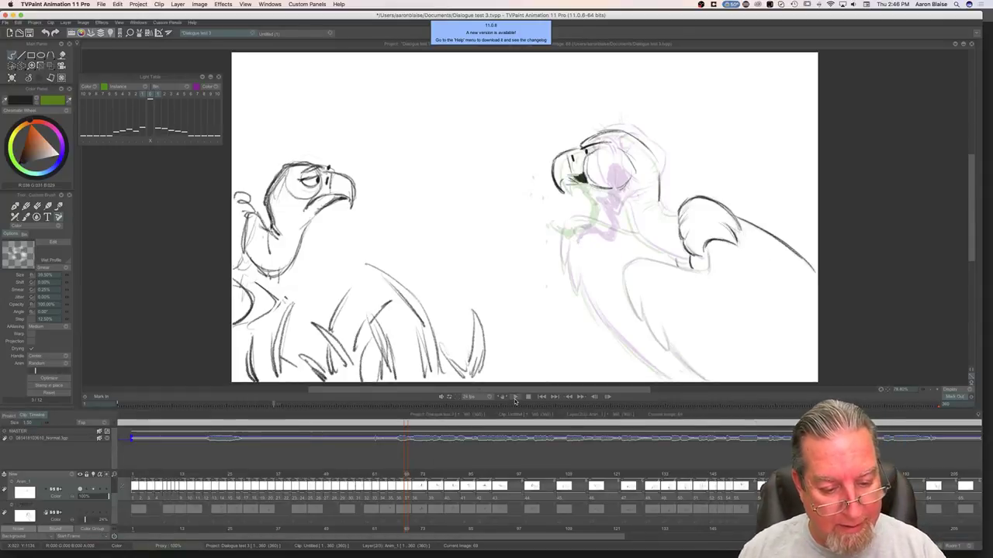
{"action": "left_click", "coordinate": [100, 432]}
{"action": "mouse_move", "coordinate": [404, 475]}
{"action": "left_mouse_down"}
{"action": "mouse_move", "coordinate": [372, 481]}
{"action": "mouse_move", "coordinate": [392, 476]}
{"action": "left_mouse_up"}
{"action": "mouse_move", "coordinate": [403, 479]}
{"action": "left_mouse_down"}
{"action": "mouse_move", "coordinate": [375, 479]}
{"action": "mouse_move", "coordinate": [411, 481]}
{"action": "mouse_move", "coordinate": [402, 479]}
{"action": "left_mouse_up"}
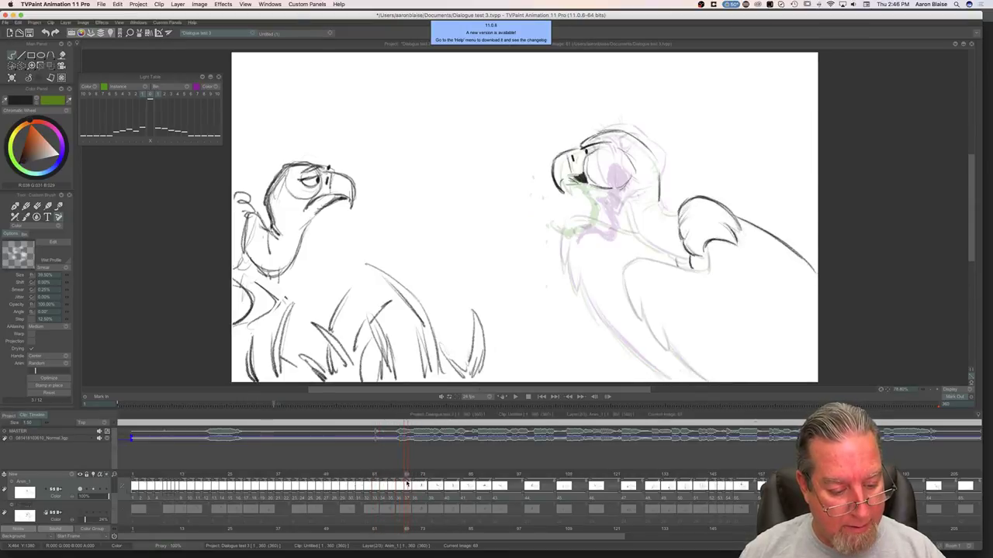
{"action": "key", "text": "Tab"}
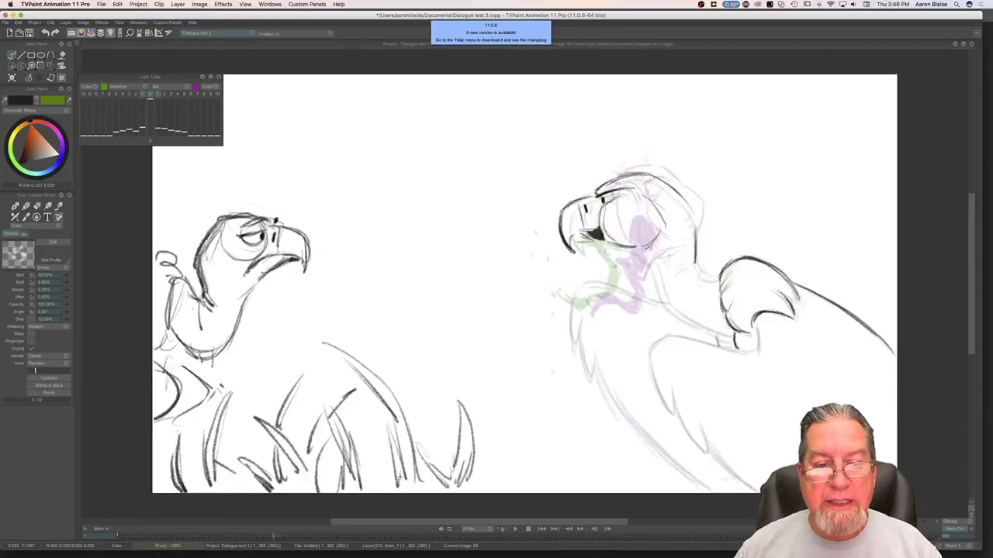
Step: Draw the lower edge of the upper beak from the mouth corner toward the hooked tip on frame 69
{"action": "key", "text": "Left"}
{"action": "key", "text": "Right"}
{"action": "key", "text": "Left"}
{"action": "key", "text": "Right"}
{"action": "left_click_drag", "start_coordinate": [593, 237], "coordinate": [587, 238]}
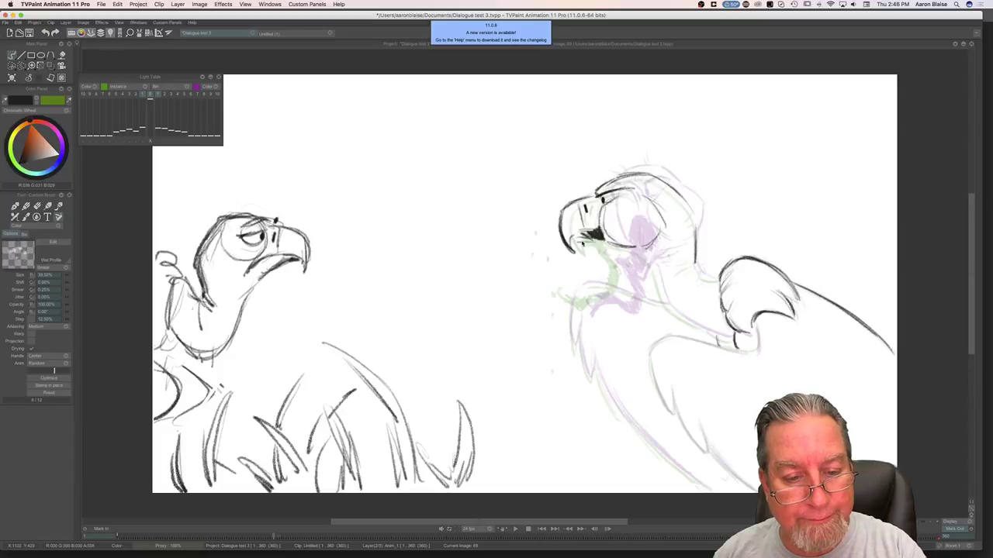
{"action": "key", "text": "Right"}
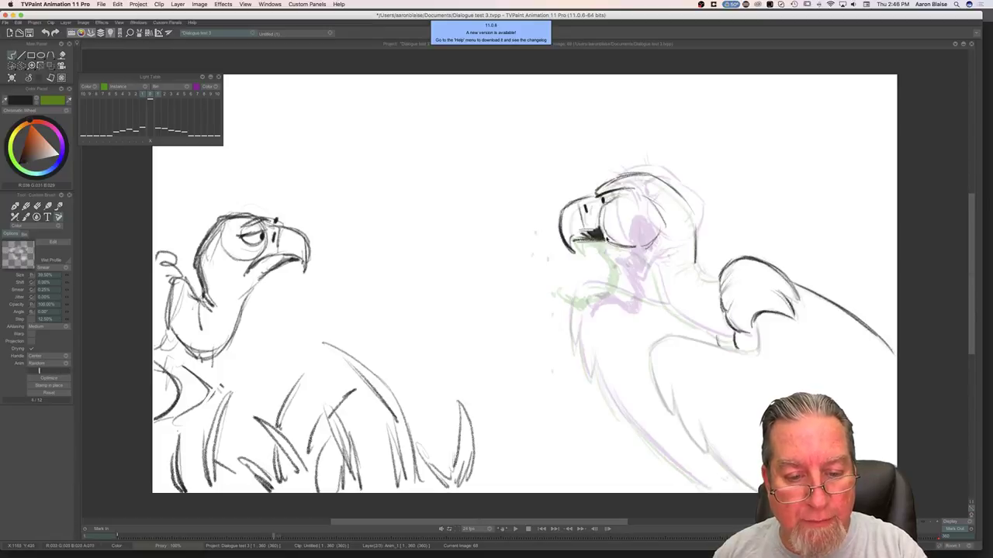
Step: Draw the cheek line below the eye and the throat line down to the shoulder on frame 69
{"action": "key", "text": "Right"}
{"action": "mouse_move", "coordinate": [609, 243]}
{"action": "left_mouse_down"}
{"action": "mouse_move", "coordinate": [647, 259]}
{"action": "mouse_move", "coordinate": [672, 309]}
{"action": "left_mouse_up"}
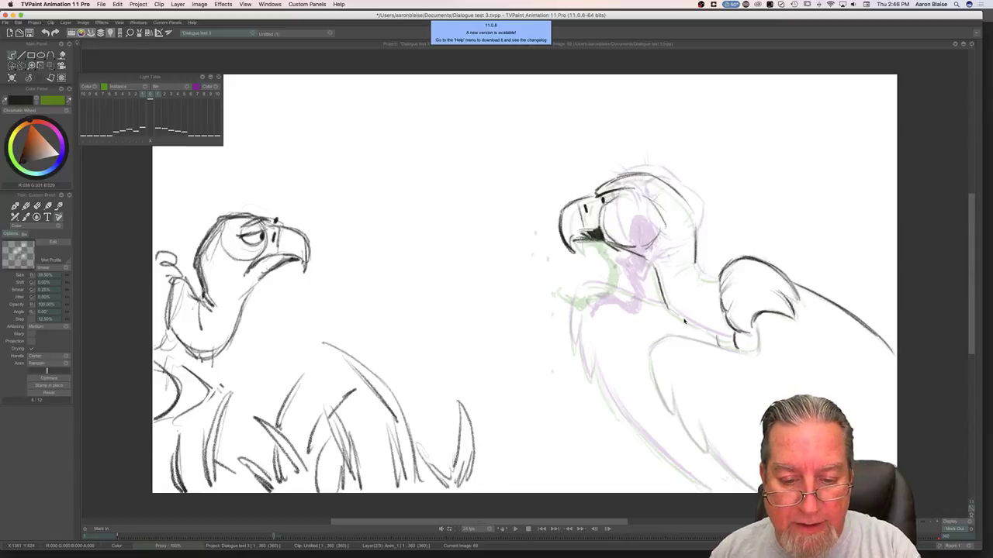
{"action": "key", "text": "Right"}
{"action": "key", "text": "Right"}
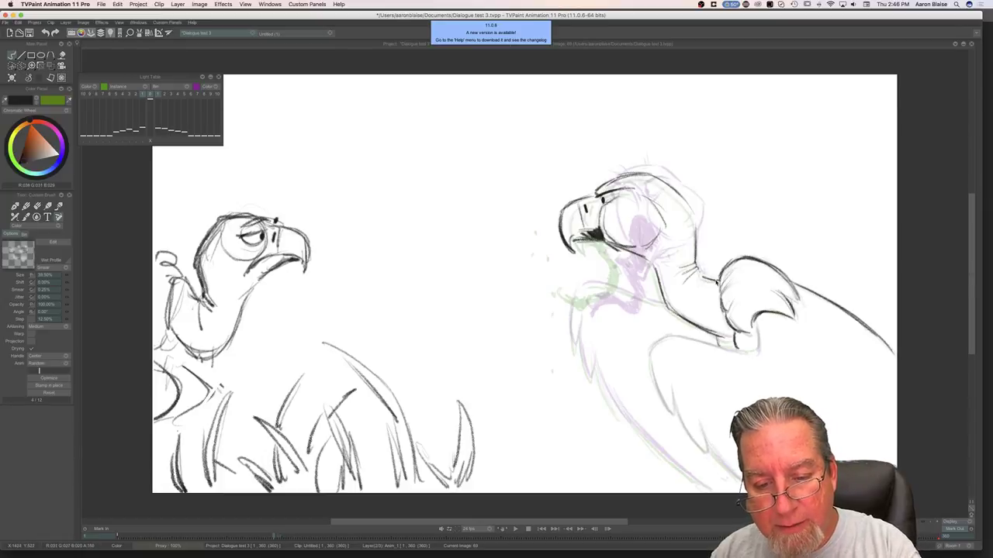
Step: Join the crown to the back of the neck and add neck creases on frame 69, comparing with the neighbouring drawing
{"action": "key", "text": "Left"}
{"action": "key", "text": "Right"}
{"action": "key", "text": "Left"}
{"action": "key", "text": "Right"}
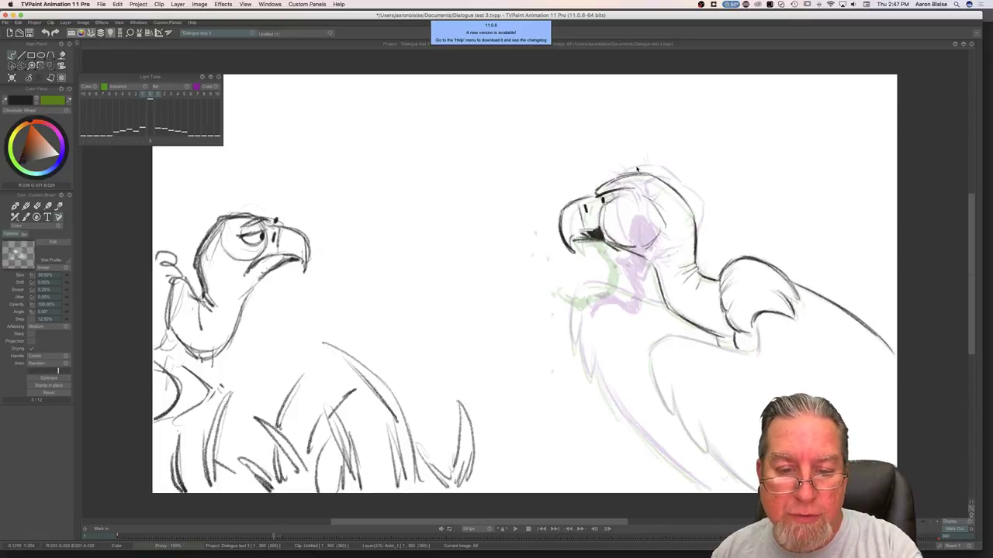
{"action": "key", "text": "Left"}
{"action": "key", "text": "Right"}
{"action": "key", "text": "Left"}
{"action": "key", "text": "Right"}
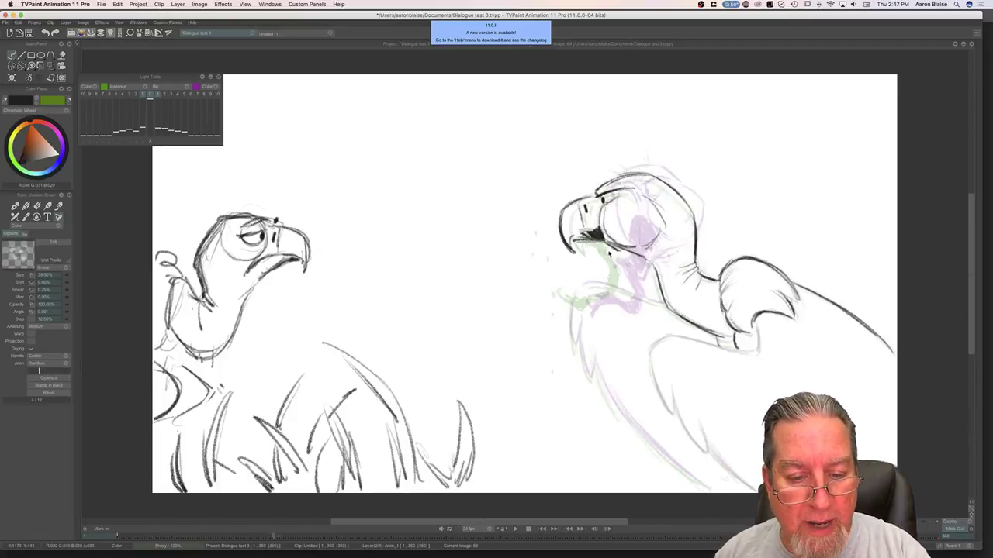
Step: Draw the thick black strand curving from the mouth corner down to the wing on frame 69
{"action": "left_click_drag", "start_coordinate": [607, 250], "coordinate": [603, 244]}
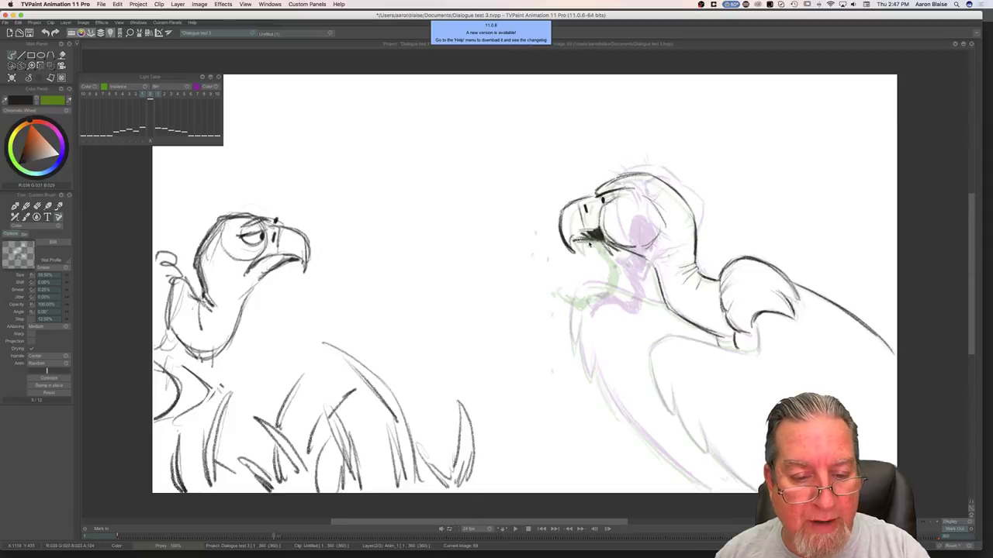
{"action": "mouse_move", "coordinate": [618, 263]}
{"action": "left_mouse_down"}
{"action": "mouse_move", "coordinate": [623, 306]}
{"action": "mouse_move", "coordinate": [578, 308]}
{"action": "mouse_move", "coordinate": [612, 304]}
{"action": "left_mouse_up"}
{"action": "key", "text": "Left"}
{"action": "key", "text": "Right"}
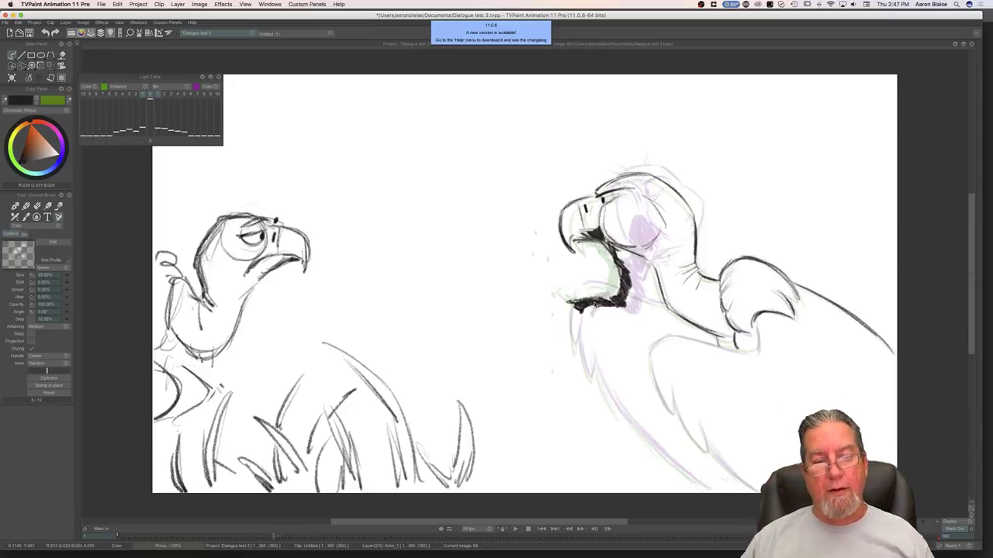
{"action": "key", "text": "Left"}
{"action": "key", "text": "Right"}
{"action": "key", "text": "Left"}
{"action": "key", "text": "Right"}
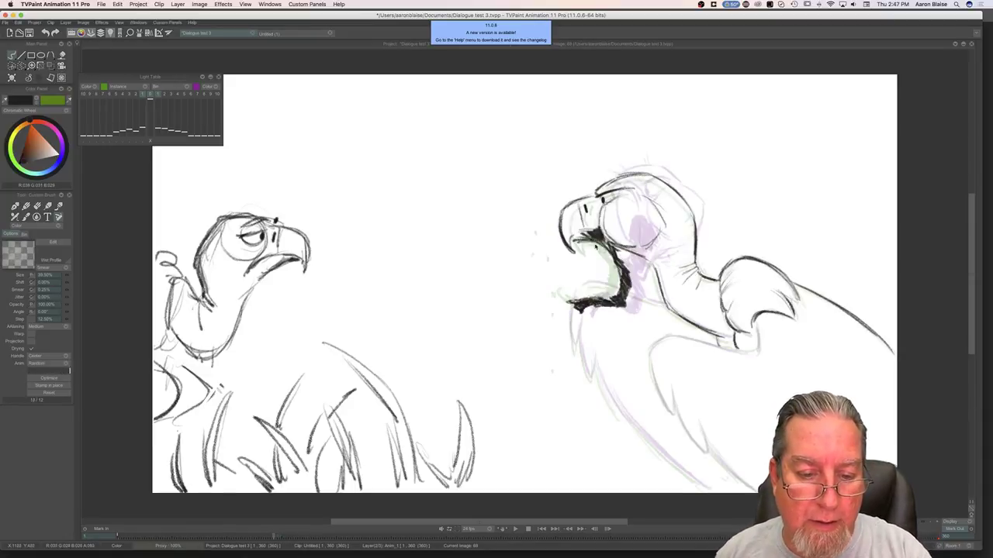
Step: Add droplets in front of the beak and draw the wing's upper edge and inner feather contour on frame 69
{"action": "key", "text": "Return"}
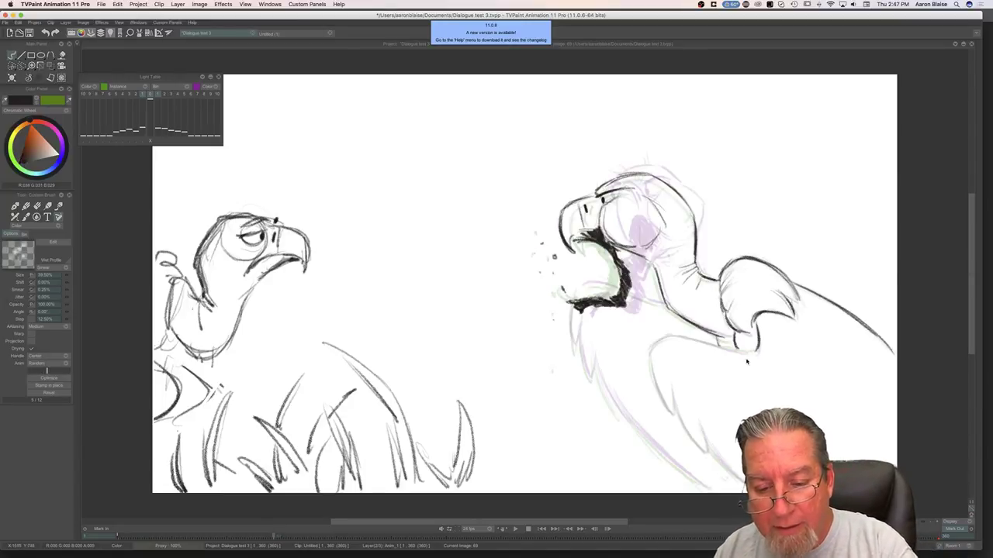
{"action": "left_click_drag", "start_coordinate": [752, 356], "coordinate": [664, 338]}
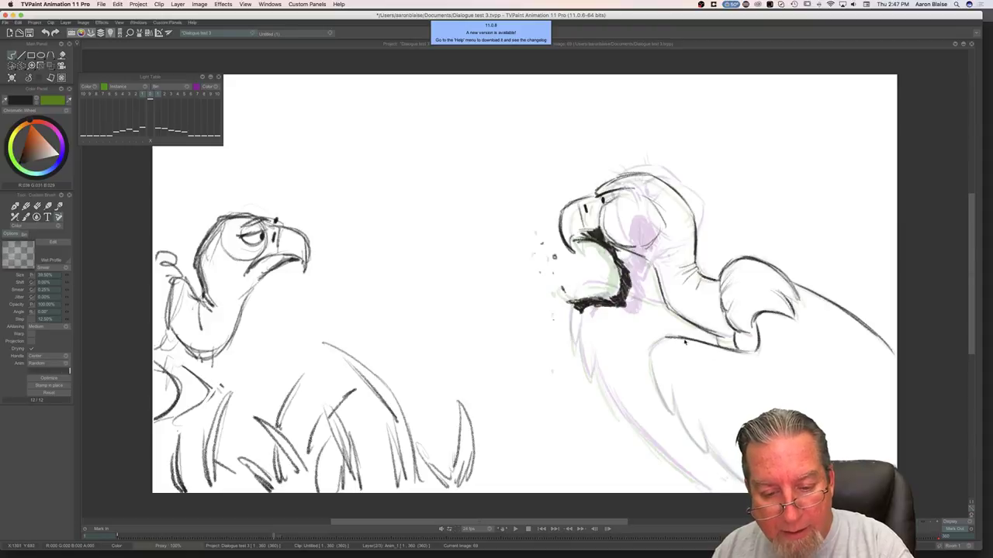
{"action": "mouse_move", "coordinate": [653, 376]}
{"action": "left_mouse_down"}
{"action": "mouse_move", "coordinate": [671, 412]}
{"action": "mouse_move", "coordinate": [672, 394]}
{"action": "mouse_move", "coordinate": [707, 458]}
{"action": "mouse_move", "coordinate": [750, 494]}
{"action": "left_mouse_up"}
{"action": "key", "text": "Left"}
{"action": "key", "text": "Right"}
{"action": "key", "text": "Left"}
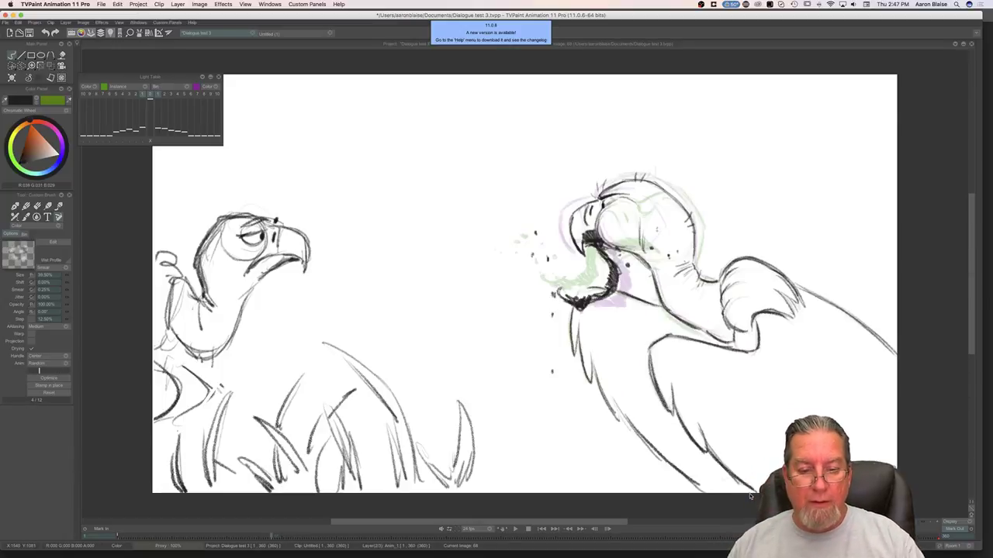
{"action": "key", "text": "Right"}
Step: Draw the outer feathered edge of the raised wing down to the canvas edge on frame 69, checking it against the previous drawing
{"action": "mouse_move", "coordinate": [629, 293]}
{"action": "left_mouse_down"}
{"action": "mouse_move", "coordinate": [580, 291]}
{"action": "mouse_move", "coordinate": [576, 345]}
{"action": "mouse_move", "coordinate": [591, 383]}
{"action": "mouse_move", "coordinate": [595, 356]}
{"action": "mouse_move", "coordinate": [607, 394]}
{"action": "mouse_move", "coordinate": [602, 382]}
{"action": "mouse_move", "coordinate": [708, 492]}
{"action": "left_mouse_up"}
{"action": "key", "text": "Left"}
{"action": "key", "text": "Right"}
{"action": "key", "text": "Left"}
{"action": "key", "text": "Right"}
{"action": "key", "text": "Left"}
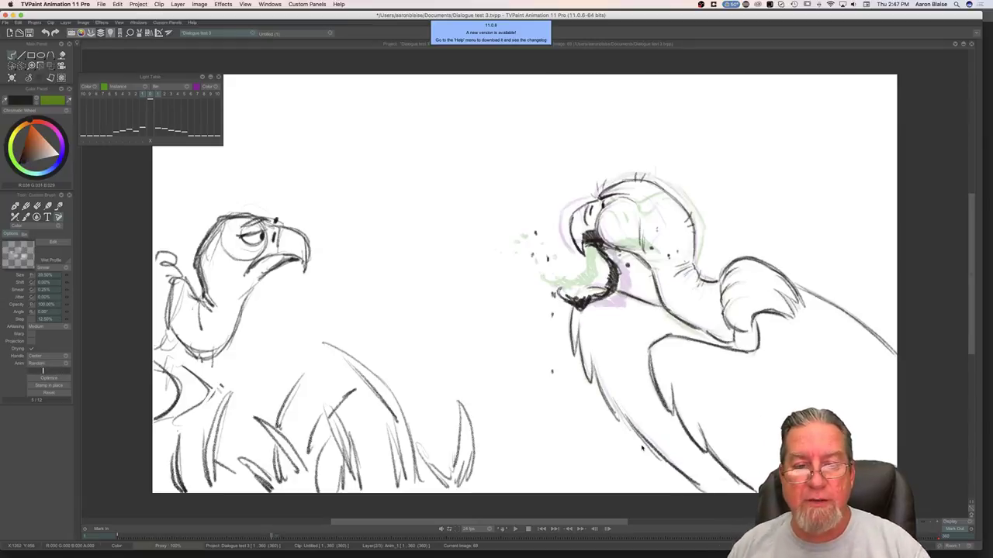
{"action": "key", "text": "Right"}
Step: Add short hair strokes on the vulture's crown and forehead on frame 69, comparing with the previous drawing
{"action": "left_click_drag", "start_coordinate": [644, 172], "coordinate": [644, 166]}
{"action": "left_click_drag", "start_coordinate": [637, 172], "coordinate": [635, 165]}
{"action": "key", "text": "Left"}
{"action": "key", "text": "Right"}
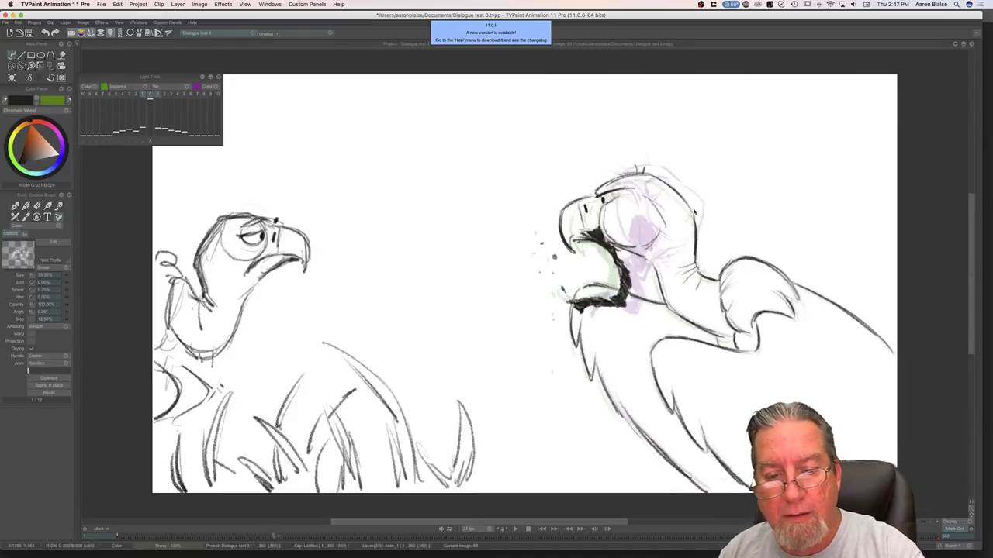
{"action": "key", "text": "Left"}
{"action": "key", "text": "Right"}
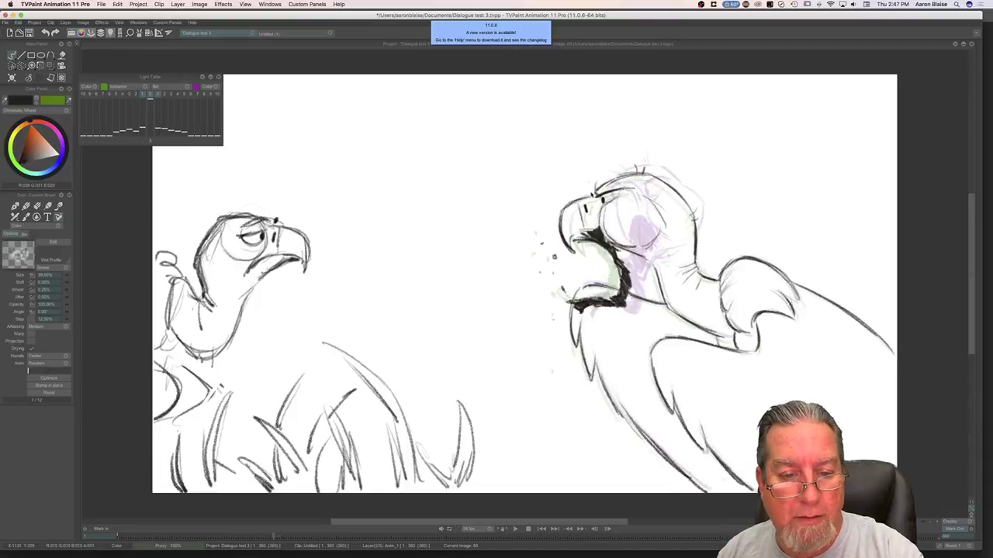
{"action": "key", "text": "Left"}
{"action": "key", "text": "Right"}
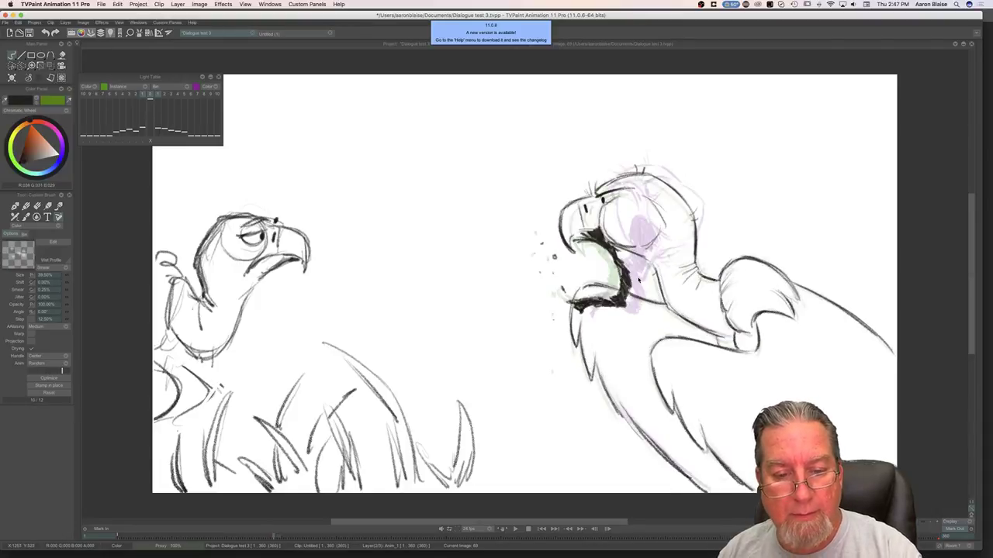
{"action": "key", "text": "Left"}
{"action": "key", "text": "Right"}
Step: Scrub through the frames around 69 to 73 to review the head movement
{"action": "key", "text": "Down"}
{"action": "mouse_move", "coordinate": [406, 475]}
{"action": "left_mouse_down"}
{"action": "mouse_move", "coordinate": [341, 476]}
{"action": "mouse_move", "coordinate": [460, 479]}
{"action": "mouse_move", "coordinate": [411, 486]}
{"action": "left_mouse_up"}
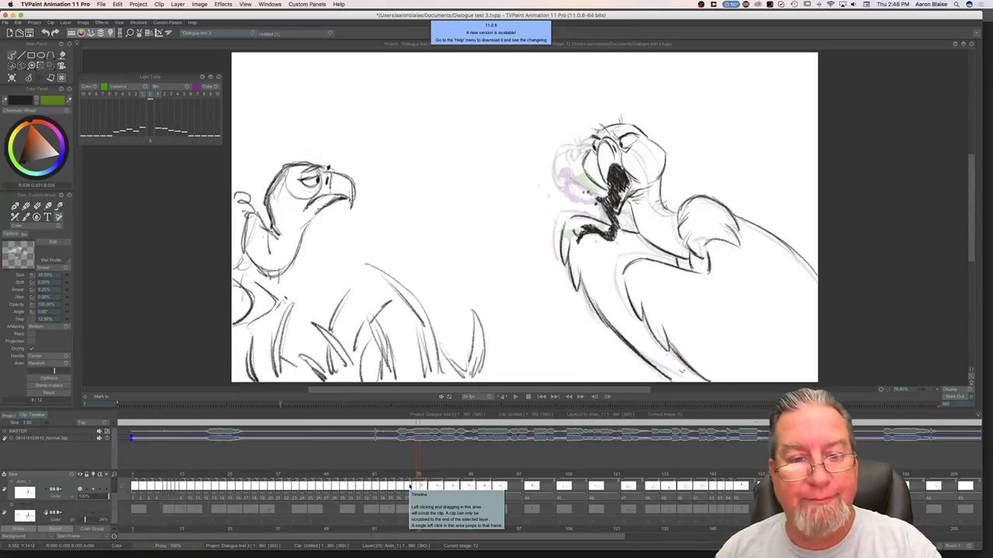
{"action": "key", "text": "Tab"}
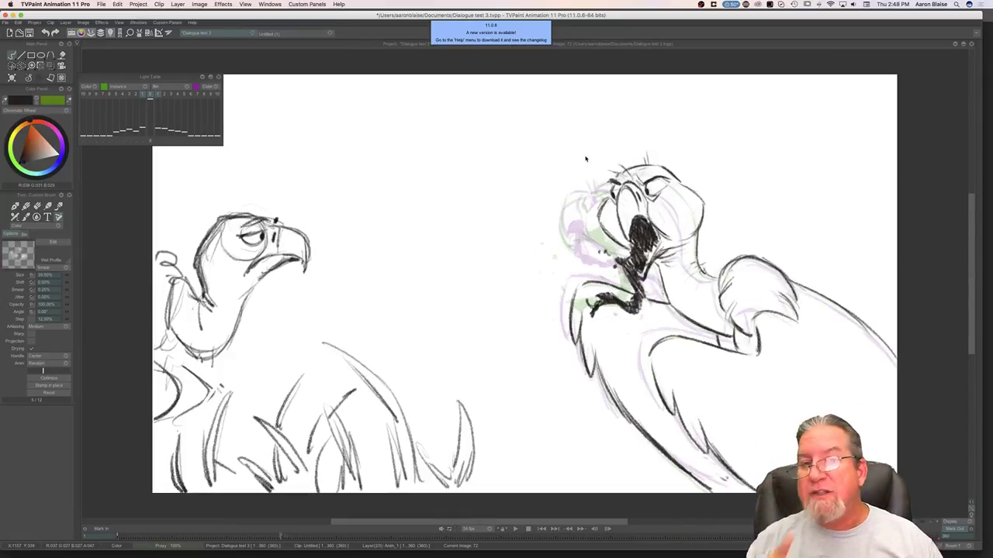
{"action": "key", "text": "Right"}
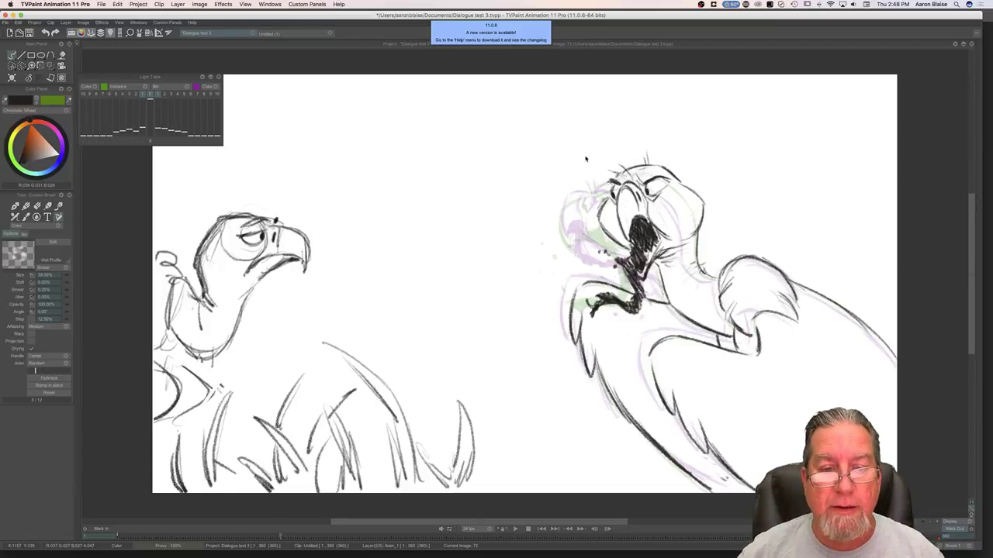
{"action": "key", "text": "Tab"}
{"action": "mouse_move", "coordinate": [416, 476]}
{"action": "left_mouse_down"}
{"action": "mouse_move", "coordinate": [331, 476]}
{"action": "mouse_move", "coordinate": [440, 487]}
{"action": "mouse_move", "coordinate": [336, 477]}
{"action": "mouse_move", "coordinate": [369, 476]}
{"action": "left_mouse_up"}
Step: Select the drawings from frame 1 to 71 and play the animation to review the motion
{"action": "left_click_drag", "start_coordinate": [134, 497], "coordinate": [415, 499]}
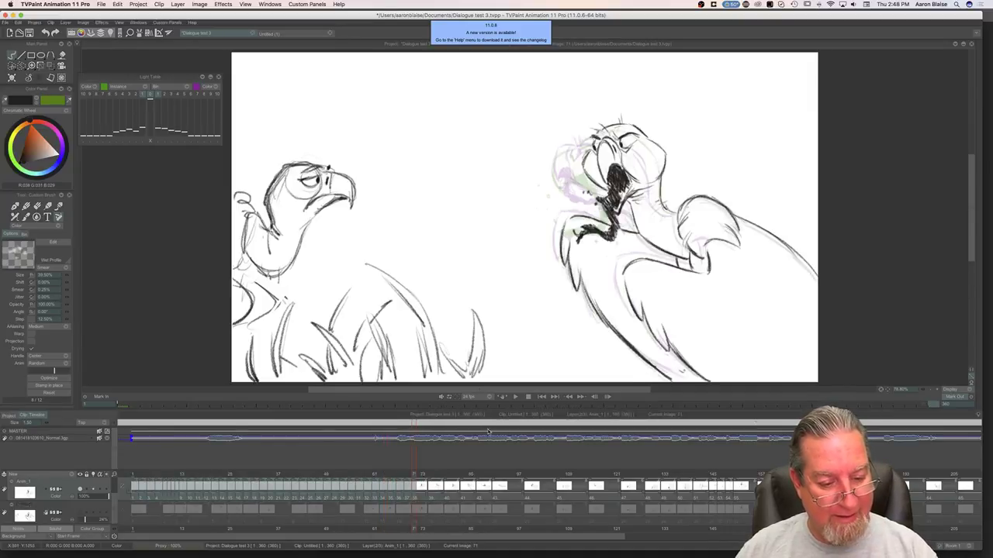
{"action": "left_click", "coordinate": [516, 397]}
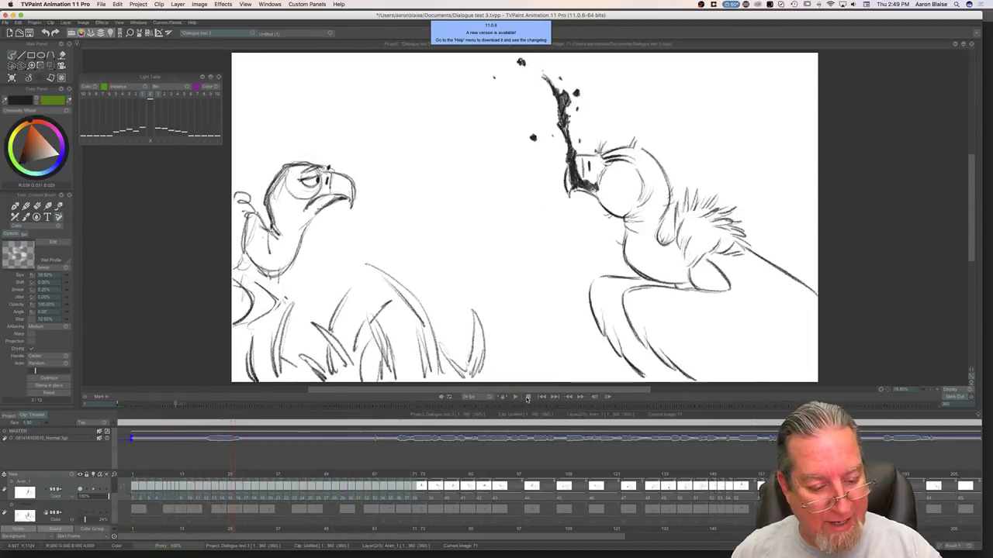
{"action": "left_click", "coordinate": [527, 397]}
Step: Move to frame 73 and insert a blank drawing there
{"action": "left_click", "coordinate": [405, 485]}
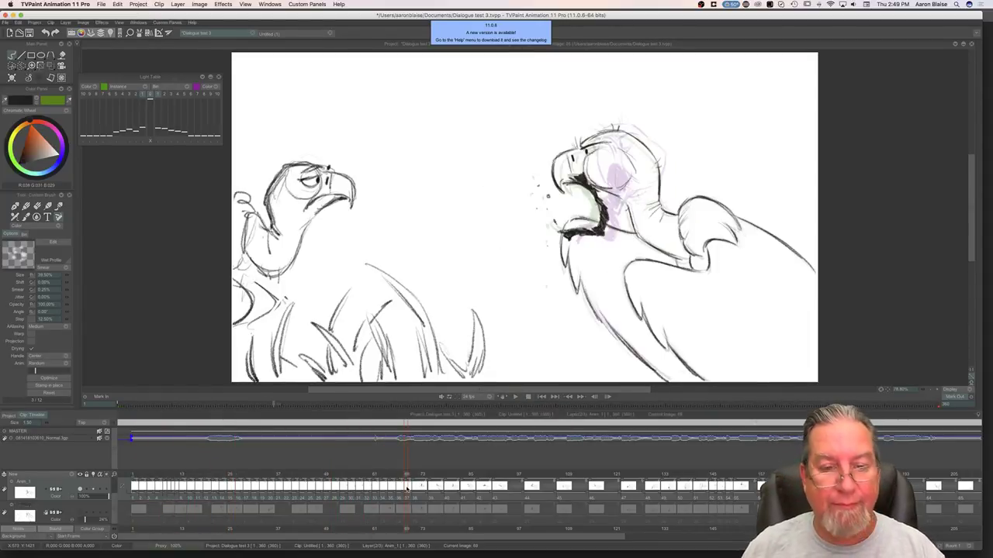
{"action": "left_click_drag", "start_coordinate": [407, 474], "coordinate": [422, 474]}
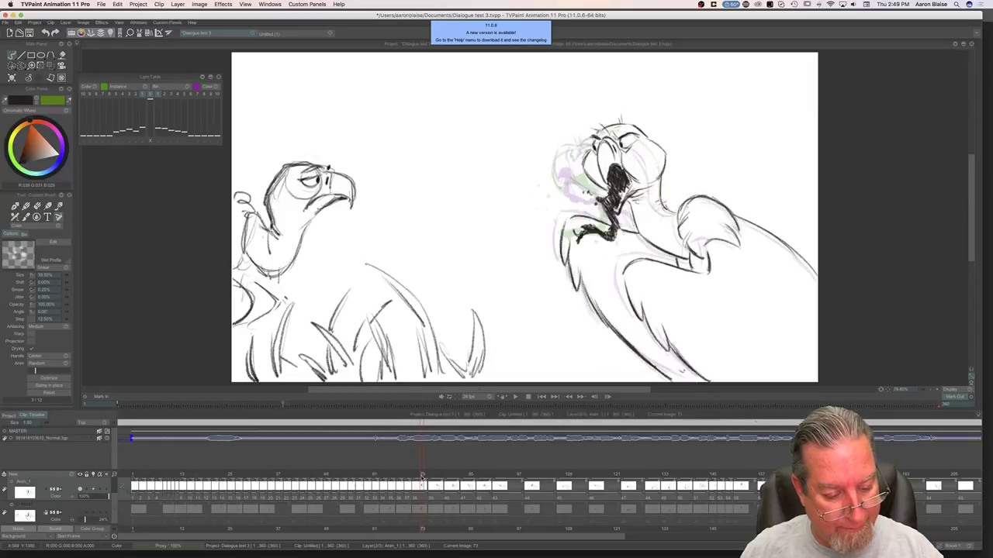
{"action": "key", "text": "BackSpace"}
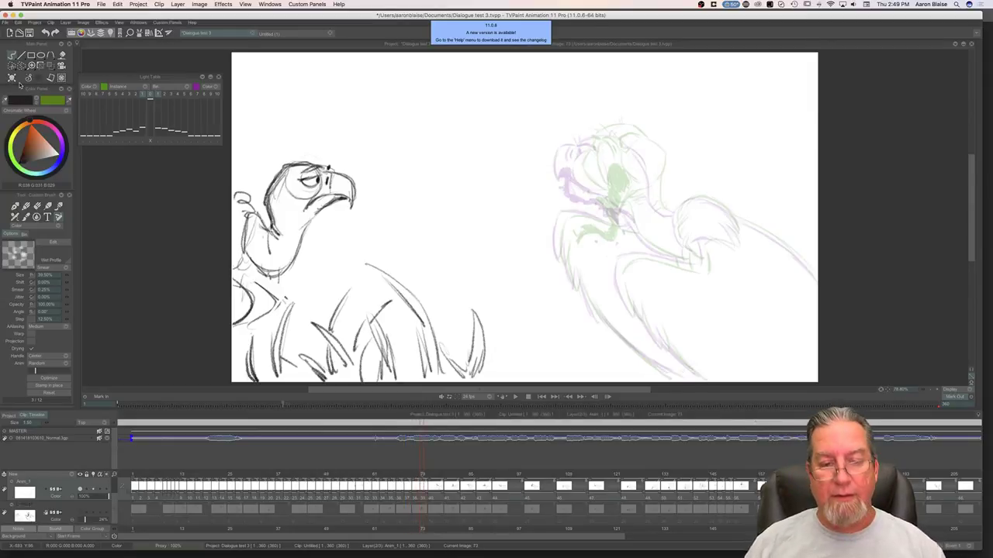
Step: Enlarge the drawing area and sketch the right vulture's back line from the ruff down to the canvas edge on frame 73
{"action": "key", "text": "Tab"}
{"action": "key", "text": "Left"}
{"action": "key", "text": "Right"}
{"action": "key", "text": "Left"}
{"action": "key", "text": "Right"}
{"action": "mouse_move", "coordinate": [789, 285]}
{"action": "left_mouse_down"}
{"action": "mouse_move", "coordinate": [849, 314]}
{"action": "mouse_move", "coordinate": [879, 343]}
{"action": "left_mouse_up"}
{"action": "left_click_drag", "start_coordinate": [829, 305], "coordinate": [889, 352]}
{"action": "mouse_move", "coordinate": [856, 321]}
{"action": "left_mouse_down"}
{"action": "mouse_move", "coordinate": [899, 369]}
{"action": "mouse_move", "coordinate": [799, 287]}
{"action": "left_mouse_up"}
{"action": "key", "text": "Left"}
{"action": "key", "text": "Right"}
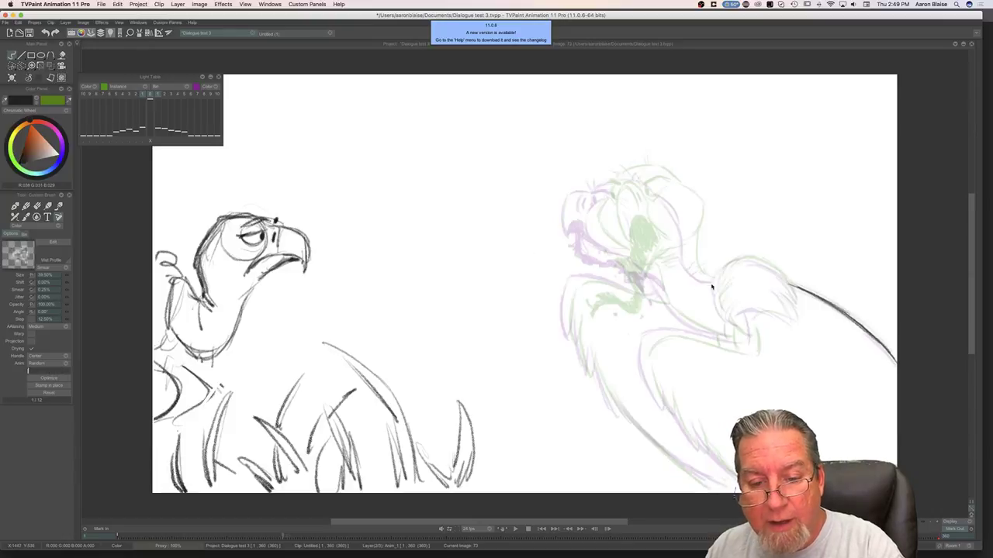
Step: Outline the arched top and feathered lower edge of the right vulture's neck ruff, comparing with the previous drawing
{"action": "left_click_drag", "start_coordinate": [718, 277], "coordinate": [751, 260]}
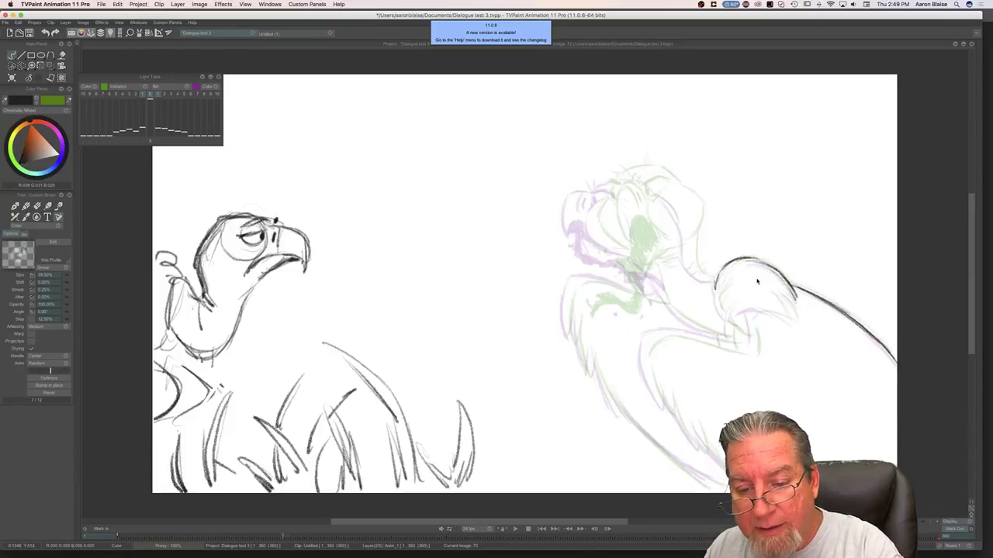
{"action": "mouse_move", "coordinate": [775, 295]}
{"action": "left_mouse_down"}
{"action": "mouse_move", "coordinate": [792, 323]}
{"action": "mouse_move", "coordinate": [757, 312]}
{"action": "mouse_move", "coordinate": [795, 327]}
{"action": "left_mouse_up"}
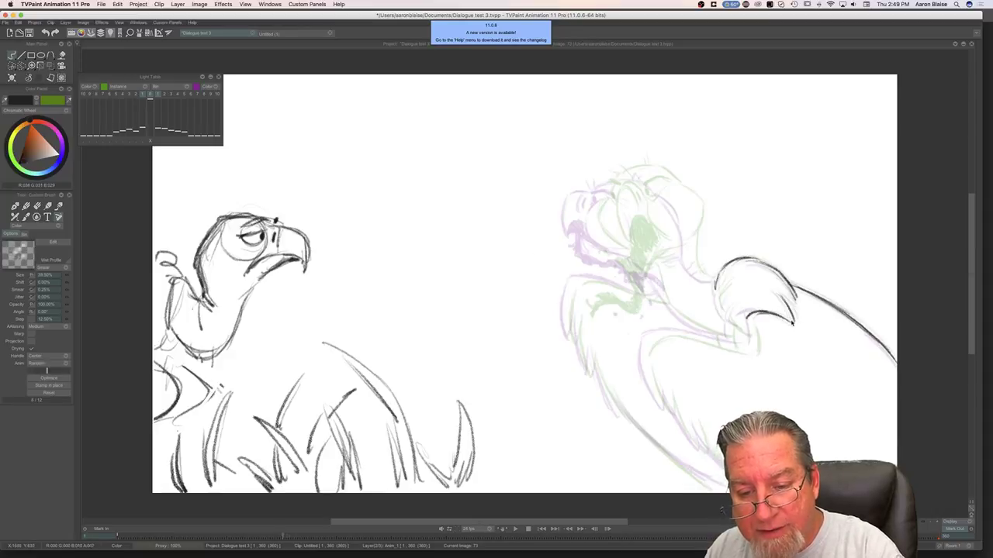
{"action": "key", "text": "Left"}
{"action": "key", "text": "Right"}
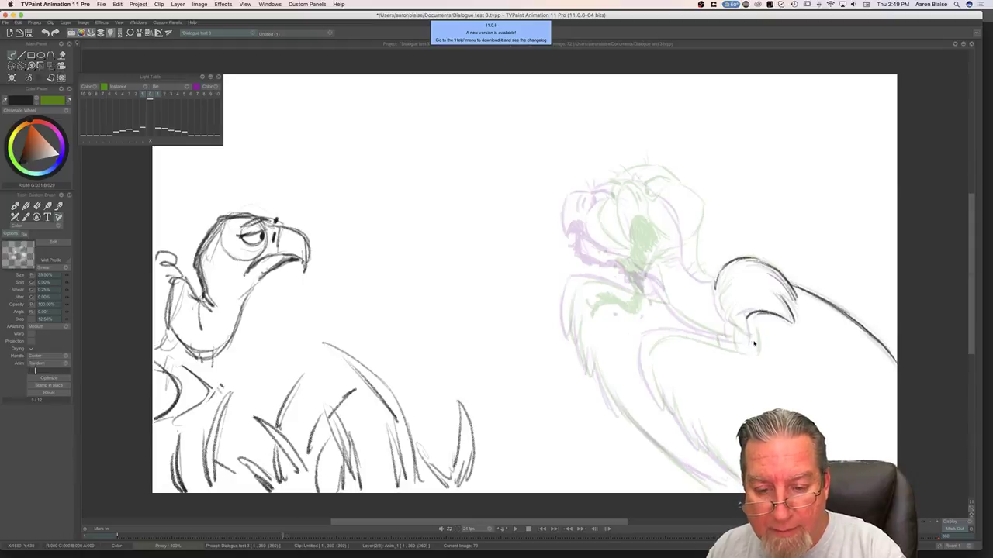
Step: Draw the short line below the ruff and the top edge of the near wing, flipping against the previous drawing
{"action": "mouse_move", "coordinate": [752, 319]}
{"action": "left_mouse_down"}
{"action": "mouse_move", "coordinate": [752, 353]}
{"action": "mouse_move", "coordinate": [667, 334]}
{"action": "mouse_move", "coordinate": [732, 348]}
{"action": "left_mouse_up"}
{"action": "key", "text": "Left"}
{"action": "key", "text": "Right"}
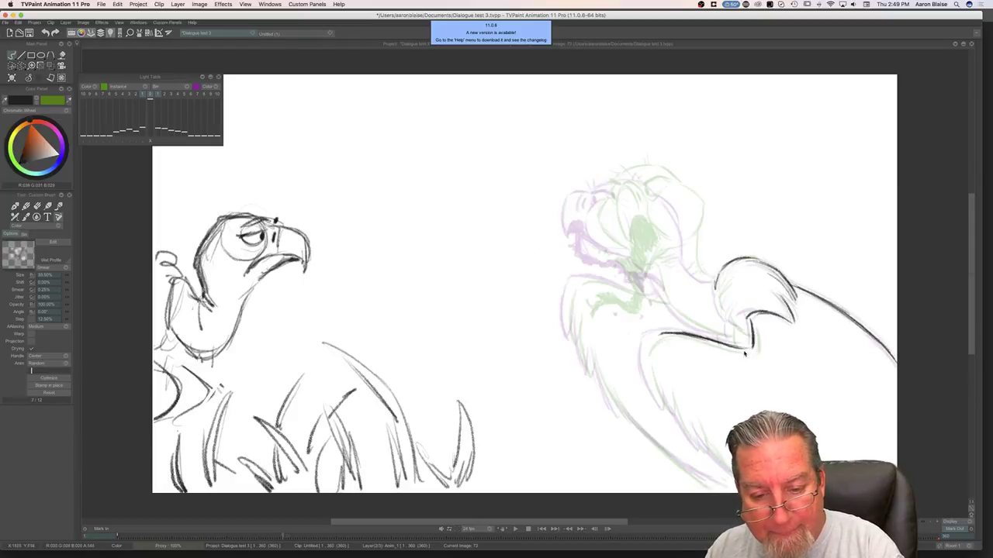
{"action": "key", "text": "Left"}
{"action": "key", "text": "Right"}
Step: Draw the near wing's front edge with feather notches down to the canvas bottom, checking it against the previous drawing
{"action": "mouse_move", "coordinate": [664, 336]}
{"action": "left_mouse_down"}
{"action": "mouse_move", "coordinate": [642, 348]}
{"action": "mouse_move", "coordinate": [659, 401]}
{"action": "mouse_move", "coordinate": [696, 448]}
{"action": "left_mouse_up"}
{"action": "key", "text": "Left"}
{"action": "key", "text": "Right"}
{"action": "key", "text": "Left"}
{"action": "key", "text": "Right"}
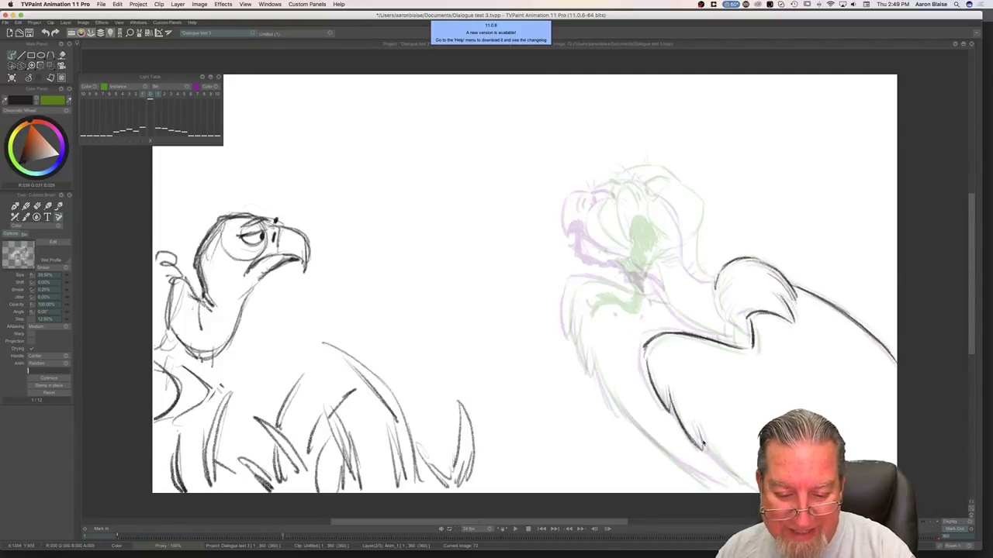
{"action": "key", "text": "Left"}
{"action": "key", "text": "Right"}
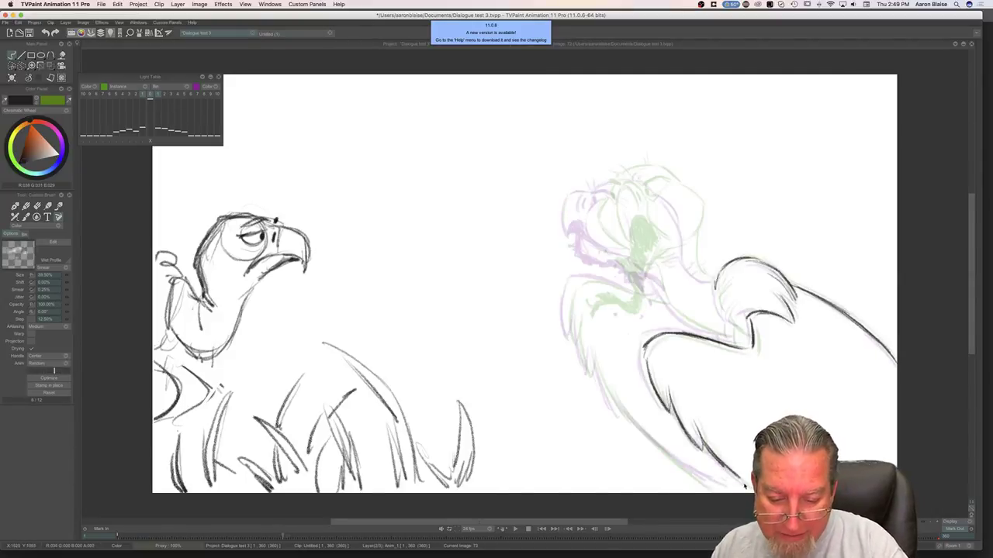
{"action": "key", "text": "Left"}
{"action": "key", "text": "Right"}
{"action": "key", "text": "Left"}
{"action": "key", "text": "Right"}
{"action": "key", "text": "Left"}
{"action": "key", "text": "Right"}
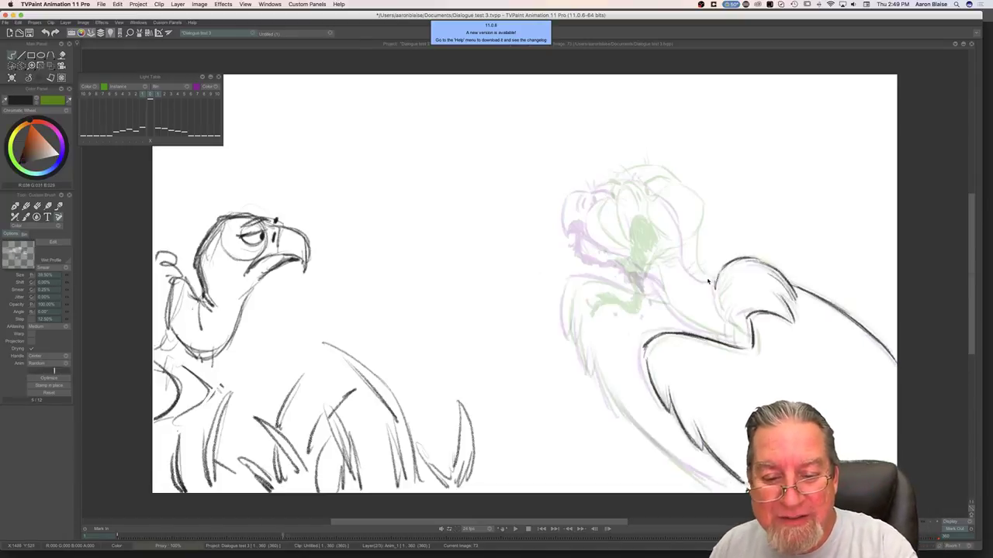
Step: Draw the back of the neck curving into the ruff and add the ruff's front edge
{"action": "key", "text": "Left"}
{"action": "key", "text": "Right"}
{"action": "left_click_drag", "start_coordinate": [687, 239], "coordinate": [689, 270]}
{"action": "key", "text": "Left"}
{"action": "key", "text": "Right"}
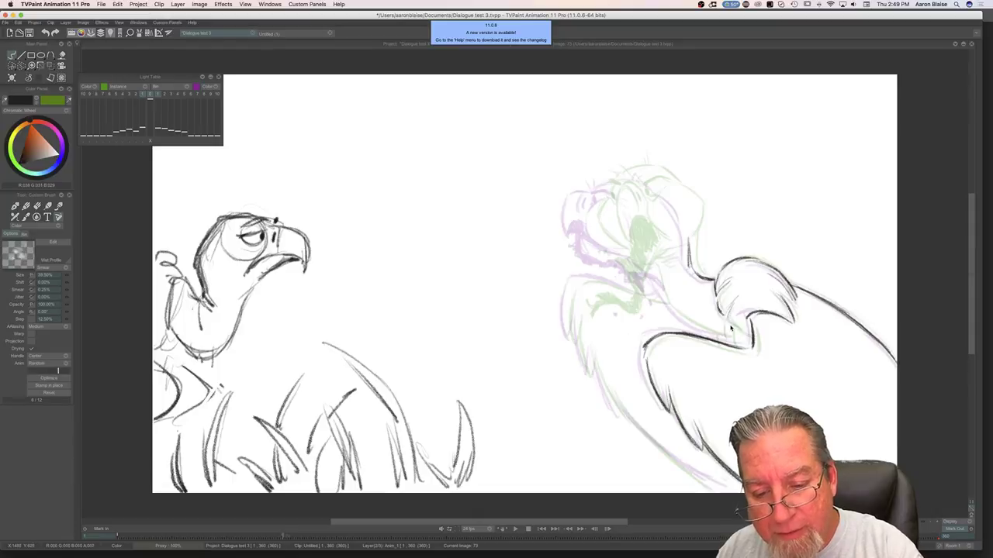
Step: Close the ruff's lower front with short strokes, compare with the neighbouring drawings, and save the project
{"action": "key", "text": "Left"}
{"action": "key", "text": "Right"}
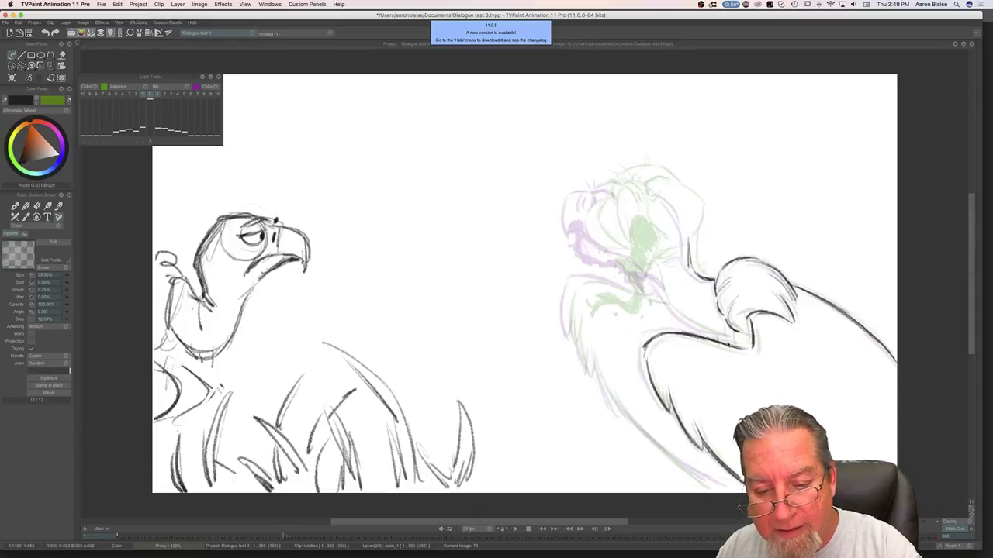
{"action": "left_click_drag", "start_coordinate": [731, 330], "coordinate": [728, 346]}
{"action": "key", "text": "Left"}
{"action": "key", "text": "Right"}
{"action": "key", "text": "Right"}
{"action": "key", "text": "Left"}
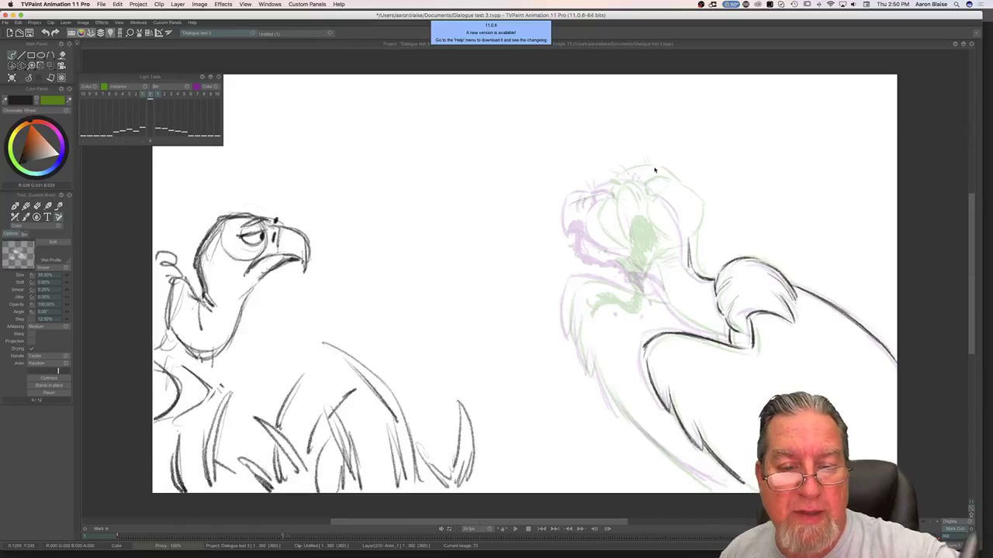
{"action": "key", "text": "super+s"}
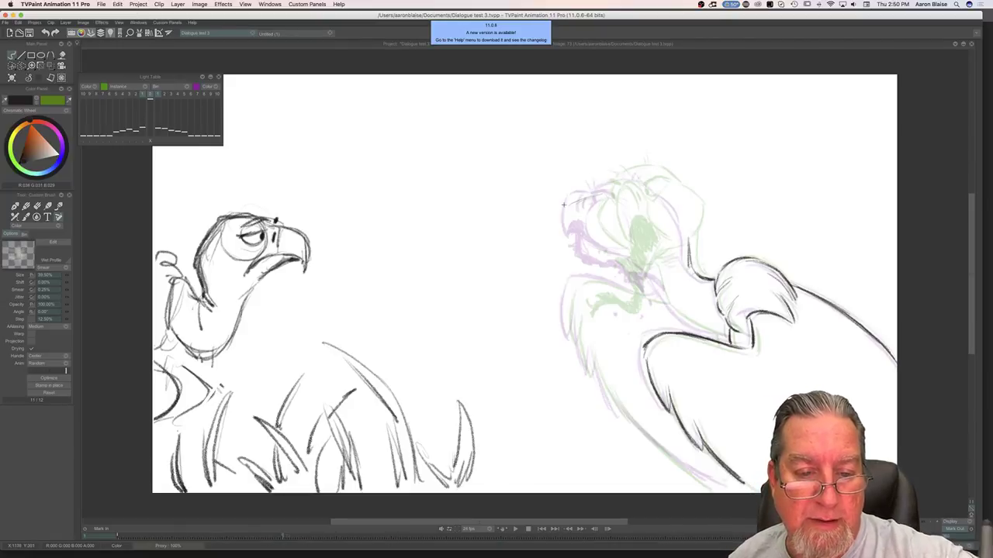
Step: Draw the vulture's forehead and the top and hooked front of the upper beak between the light-table drawings
{"action": "left_click_drag", "start_coordinate": [632, 175], "coordinate": [565, 208]}
{"action": "key", "text": "Left"}
{"action": "key", "text": "Right"}
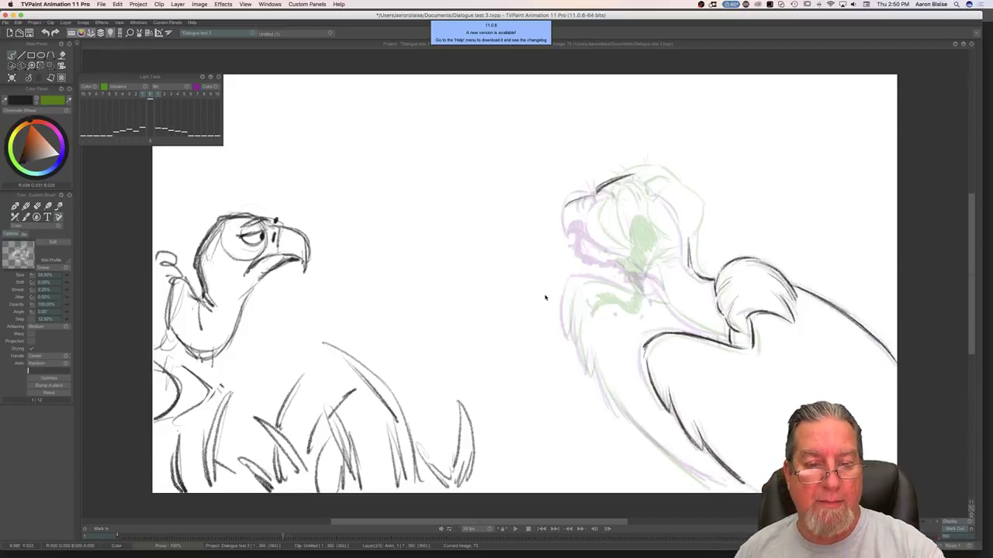
{"action": "key", "text": "Left"}
{"action": "key", "text": "Right"}
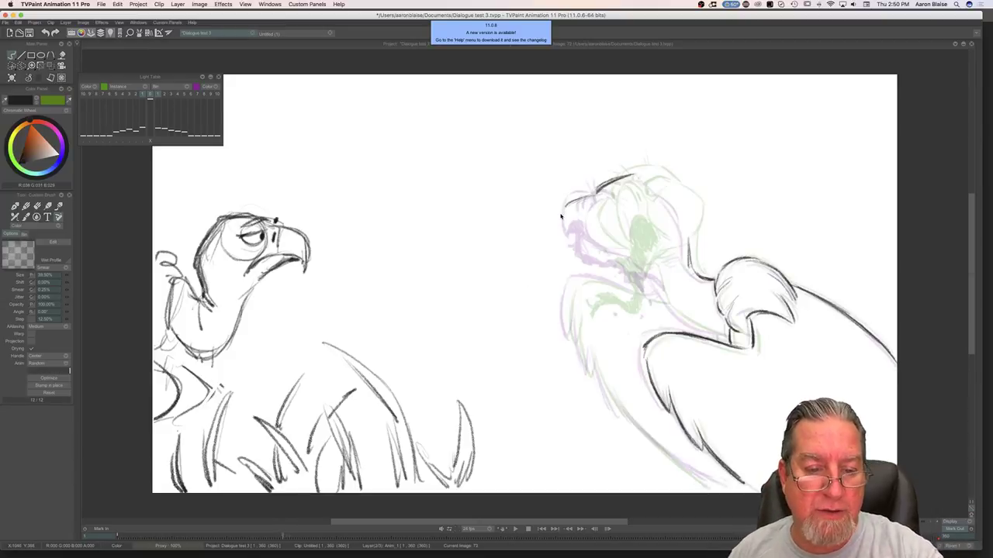
{"action": "left_click_drag", "start_coordinate": [560, 210], "coordinate": [564, 250]}
{"action": "key", "text": "Left"}
{"action": "key", "text": "Right"}
Step: Draw the crown and back of the head curving down to meet the neck line
{"action": "mouse_move", "coordinate": [637, 174]}
{"action": "left_mouse_down"}
{"action": "mouse_move", "coordinate": [676, 189]}
{"action": "mouse_move", "coordinate": [646, 178]}
{"action": "mouse_move", "coordinate": [694, 218]}
{"action": "mouse_move", "coordinate": [684, 200]}
{"action": "mouse_move", "coordinate": [691, 206]}
{"action": "mouse_move", "coordinate": [692, 250]}
{"action": "left_mouse_up"}
{"action": "left_click_drag", "start_coordinate": [688, 213], "coordinate": [693, 244]}
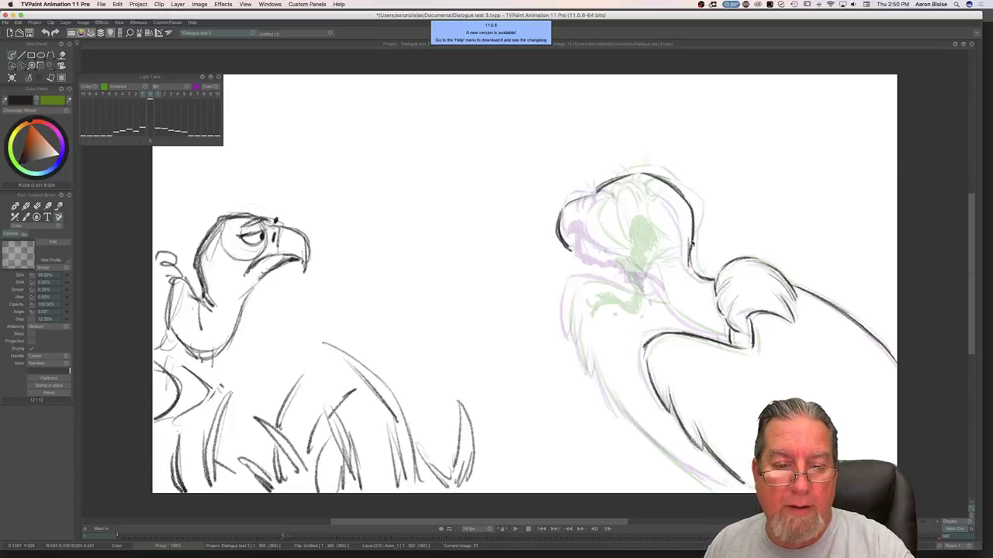
{"action": "left_click_drag", "start_coordinate": [673, 184], "coordinate": [690, 238]}
{"action": "key", "text": "Left"}
{"action": "key", "text": "Right"}
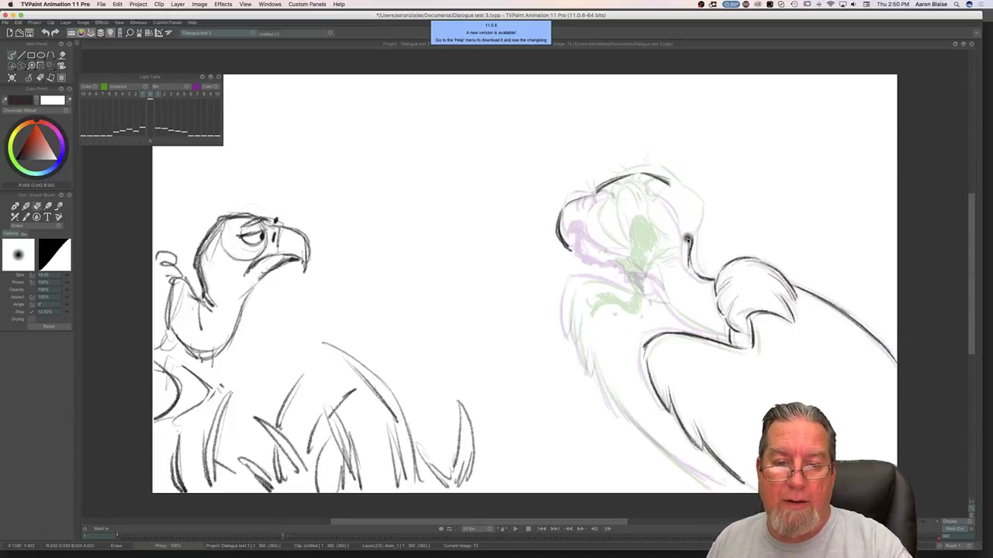
Step: Erase and redraw the back of the head with a fuller curve into the neck, comparing with the previous drawing
{"action": "mouse_move", "coordinate": [667, 186]}
{"action": "left_mouse_down"}
{"action": "mouse_move", "coordinate": [694, 207]}
{"action": "mouse_move", "coordinate": [667, 183]}
{"action": "mouse_move", "coordinate": [697, 224]}
{"action": "mouse_move", "coordinate": [692, 208]}
{"action": "mouse_move", "coordinate": [693, 271]}
{"action": "left_mouse_up"}
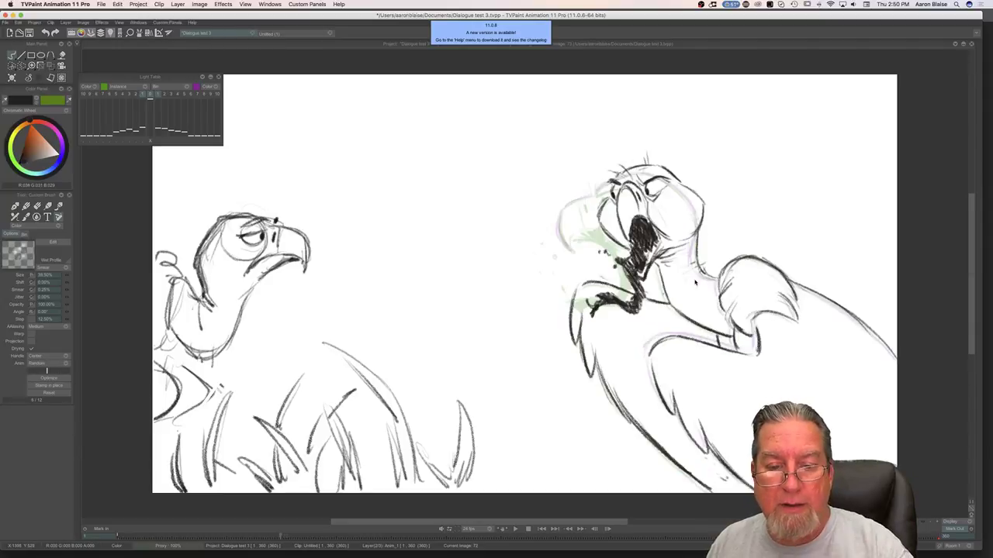
{"action": "key", "text": "e"}
{"action": "mouse_move", "coordinate": [688, 228]}
{"action": "left_mouse_down"}
{"action": "mouse_move", "coordinate": [689, 314]}
{"action": "mouse_move", "coordinate": [696, 250]}
{"action": "left_mouse_up"}
{"action": "key", "text": "Left"}
{"action": "key", "text": "Right"}
{"action": "key", "text": "e"}
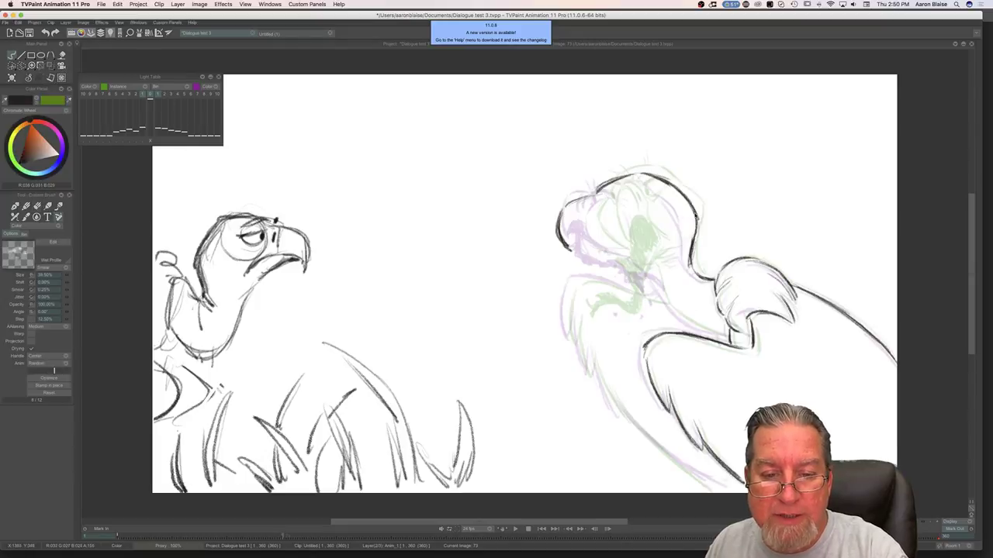
{"action": "key", "text": "Left"}
{"action": "key", "text": "Right"}
{"action": "key", "text": "Left"}
{"action": "key", "text": "Right"}
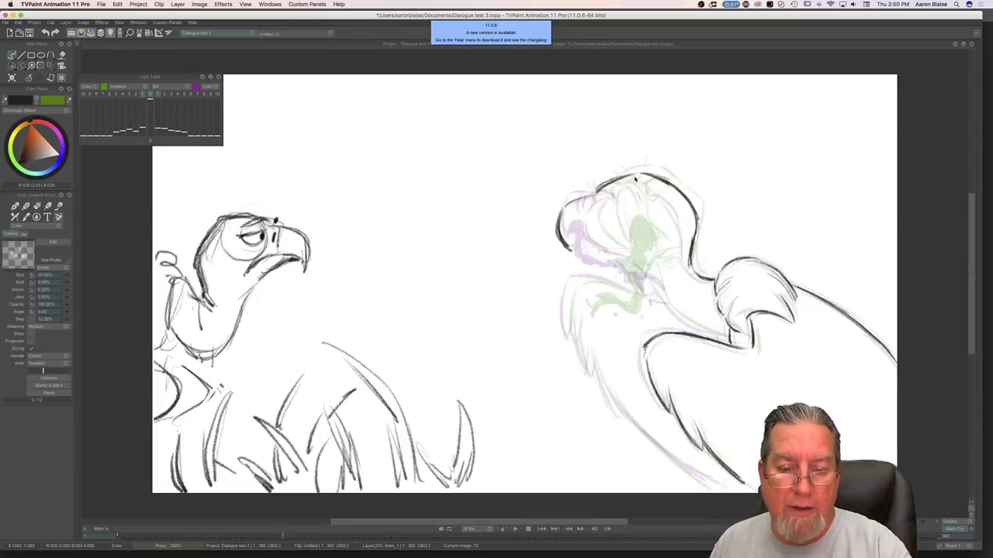
Step: Draw the throat line from below the jaw to the ruff and add short crease strokes at the jaw
{"action": "left_click_drag", "start_coordinate": [650, 288], "coordinate": [654, 303]}
{"action": "mouse_move", "coordinate": [652, 268]}
{"action": "left_mouse_down"}
{"action": "mouse_move", "coordinate": [690, 325]}
{"action": "mouse_move", "coordinate": [674, 318]}
{"action": "mouse_move", "coordinate": [715, 337]}
{"action": "left_mouse_up"}
{"action": "left_click_drag", "start_coordinate": [667, 310], "coordinate": [721, 337]}
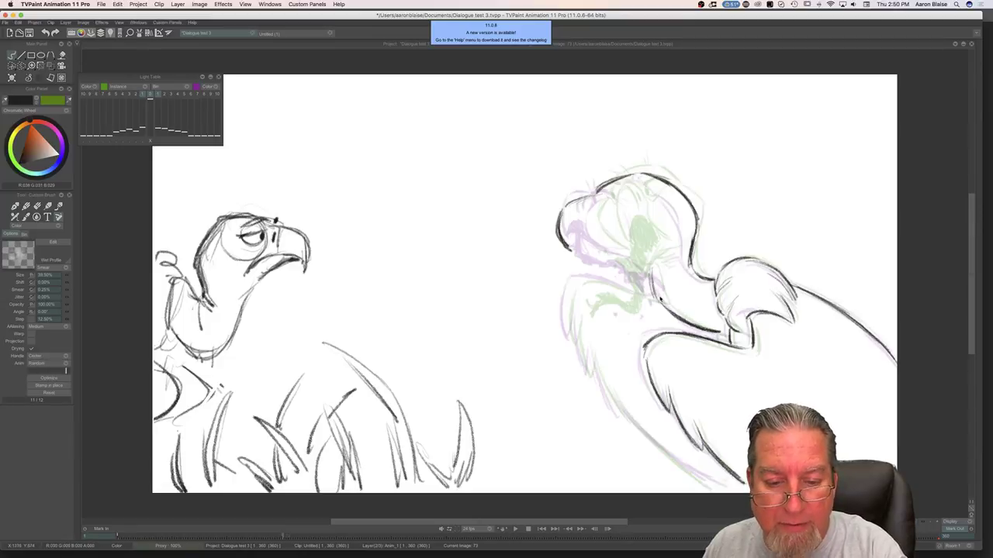
{"action": "key", "text": "Left"}
{"action": "key", "text": "Right"}
{"action": "left_click_drag", "start_coordinate": [650, 271], "coordinate": [667, 312]}
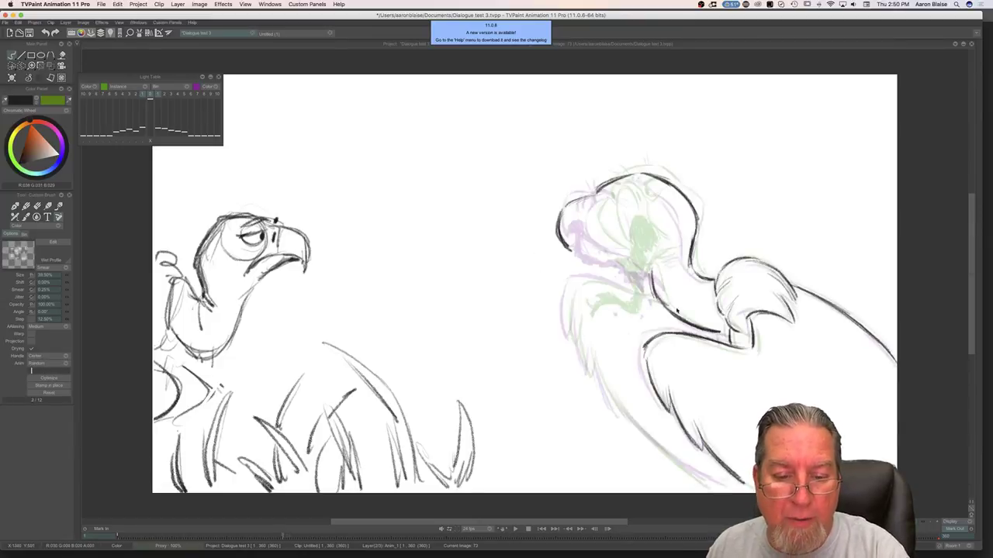
{"action": "key", "text": "Left"}
{"action": "key", "text": "Right"}
{"action": "key", "text": "Left"}
{"action": "key", "text": "Right"}
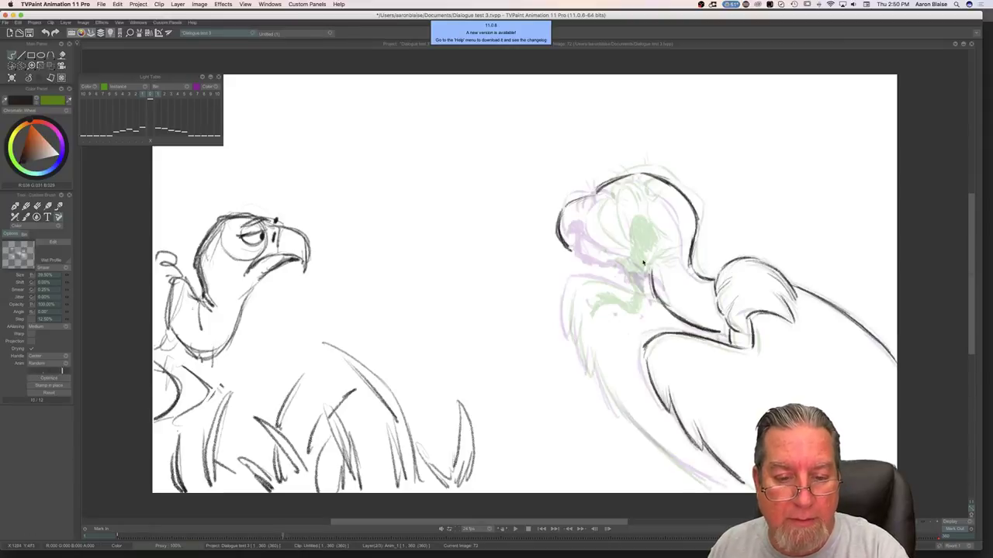
{"action": "left_click_drag", "start_coordinate": [630, 252], "coordinate": [651, 259]}
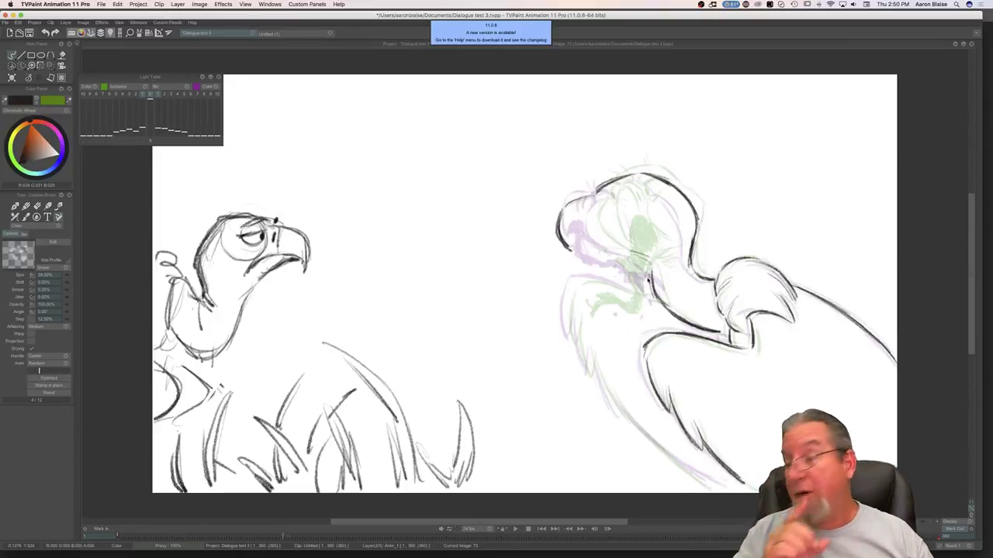
Step: Turn on the master sound track and scrub around frame 73, then return to the enlarged drawing area
{"action": "key", "text": "Tab"}
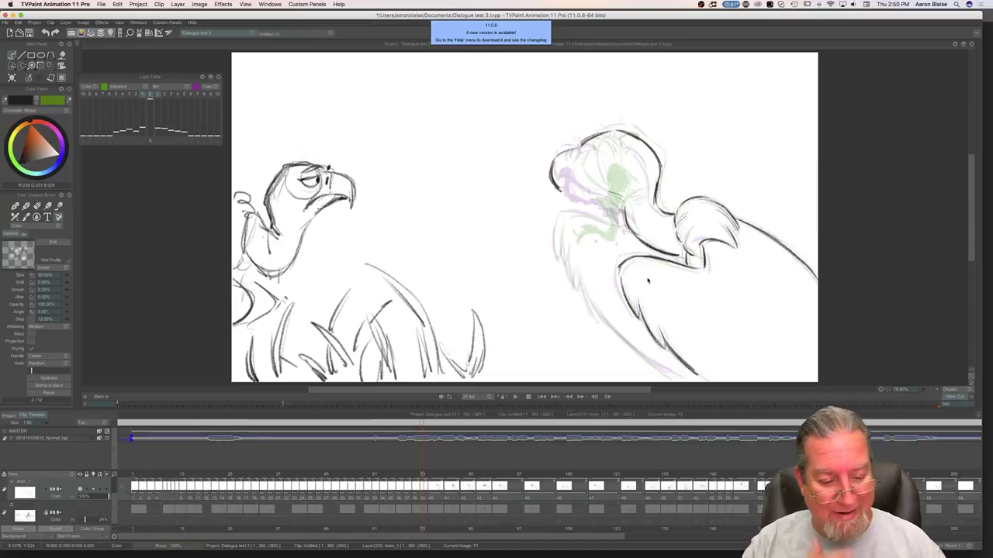
{"action": "left_click_drag", "start_coordinate": [421, 475], "coordinate": [424, 498]}
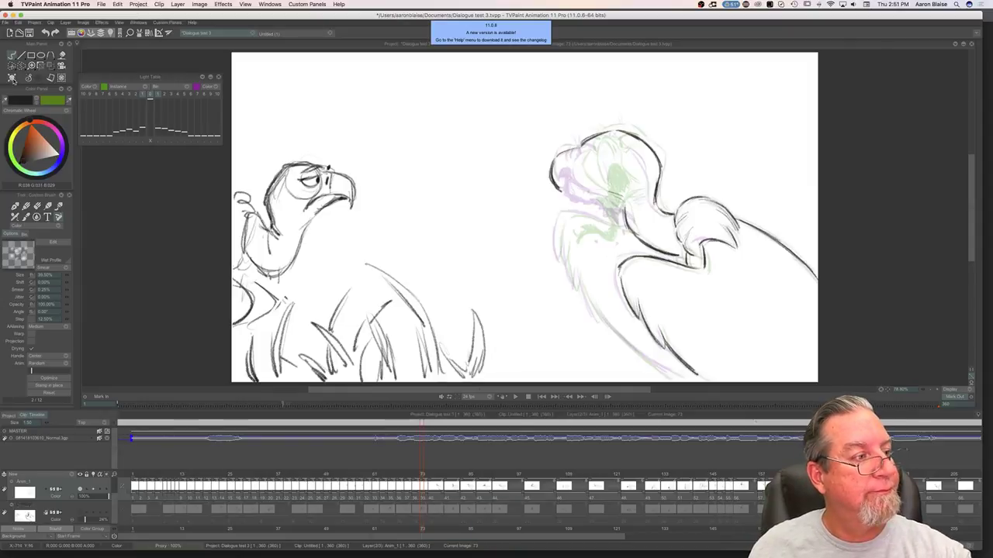
{"action": "left_click", "coordinate": [99, 431]}
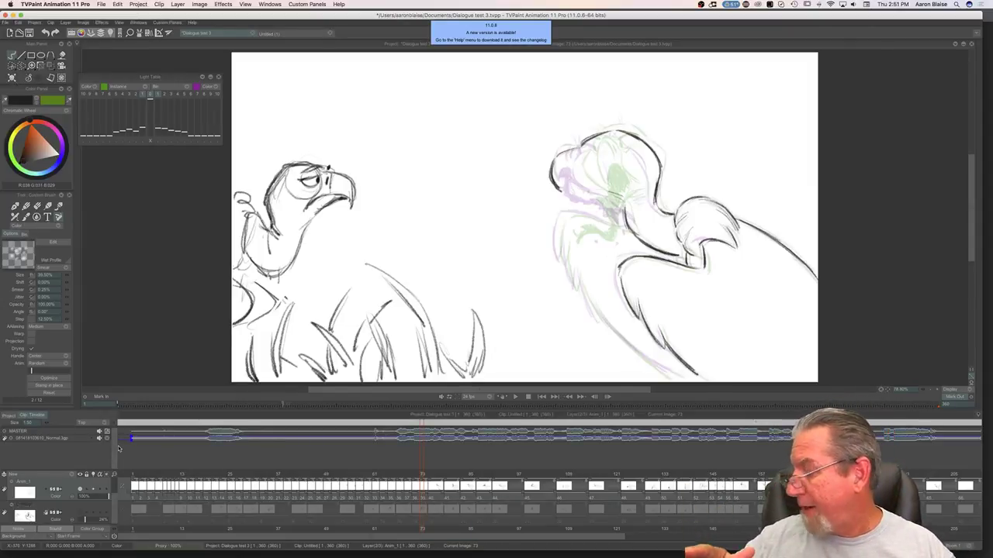
{"action": "mouse_move", "coordinate": [422, 475]}
{"action": "left_mouse_down"}
{"action": "mouse_move", "coordinate": [373, 479]}
{"action": "mouse_move", "coordinate": [433, 490]}
{"action": "mouse_move", "coordinate": [422, 489]}
{"action": "left_mouse_up"}
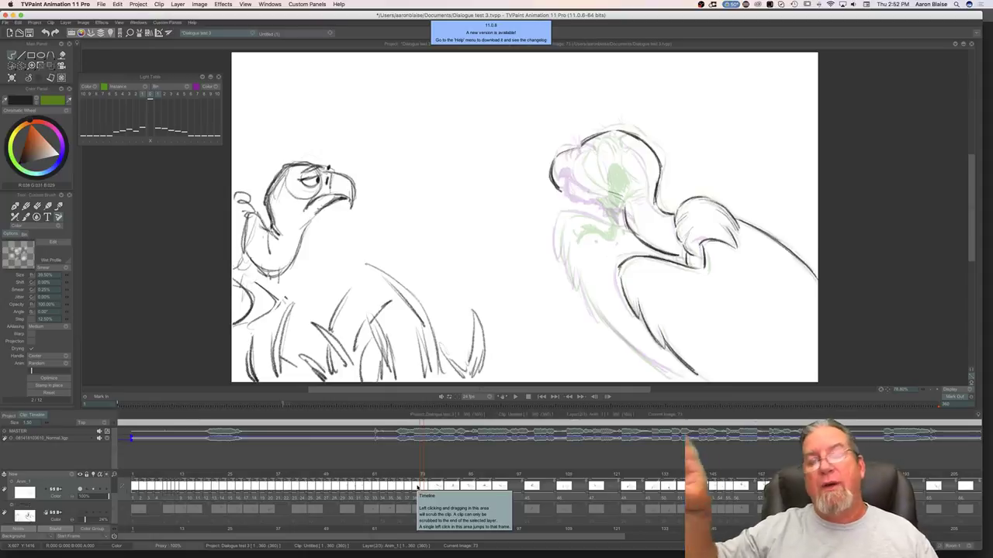
{"action": "key", "text": "Escape"}
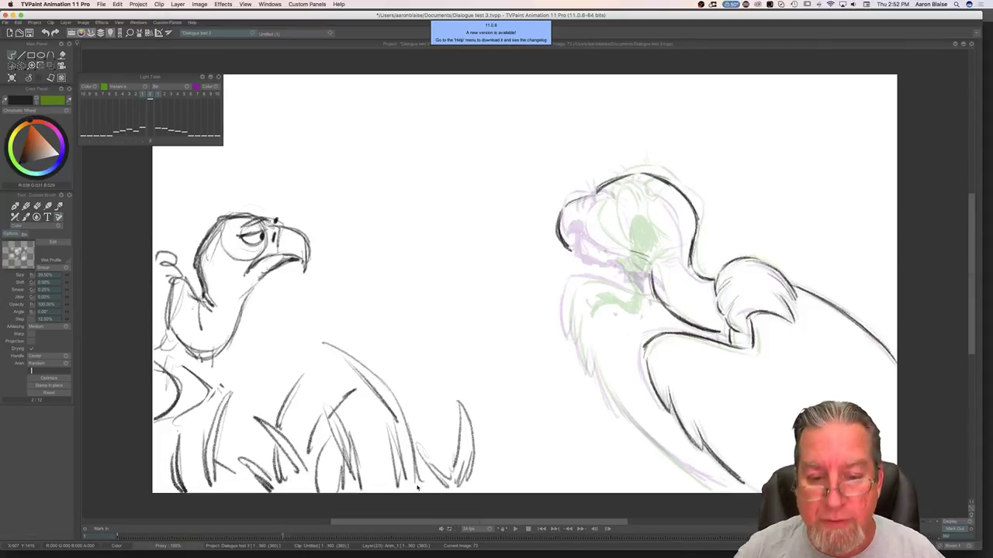
Step: Draw the vulture's brow and eye on frame 73, flipping between the neighbouring drawings for placement
{"action": "key", "text": "Left"}
{"action": "key", "text": "Right"}
{"action": "key", "text": "Left"}
{"action": "key", "text": "Right"}
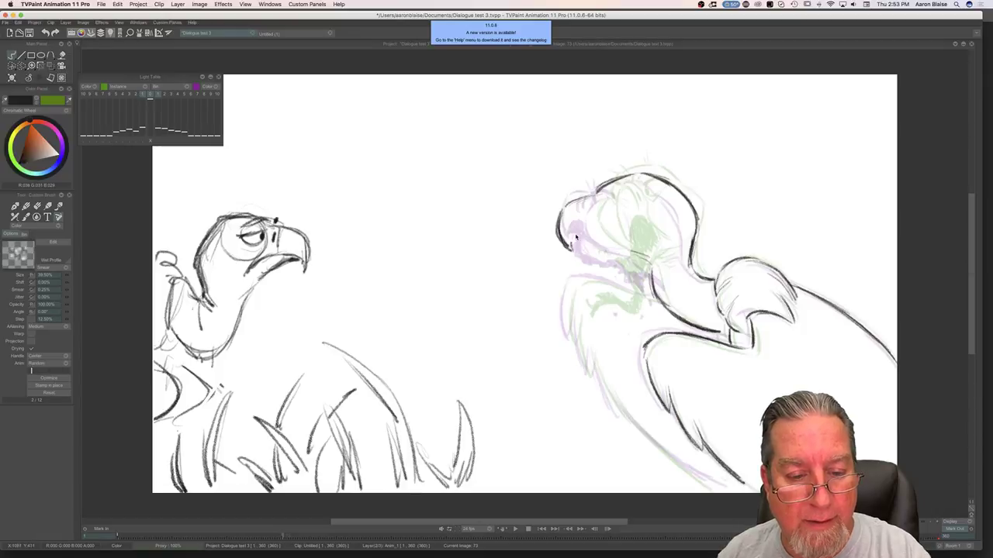
{"action": "key", "text": "Right"}
{"action": "key", "text": "Left"}
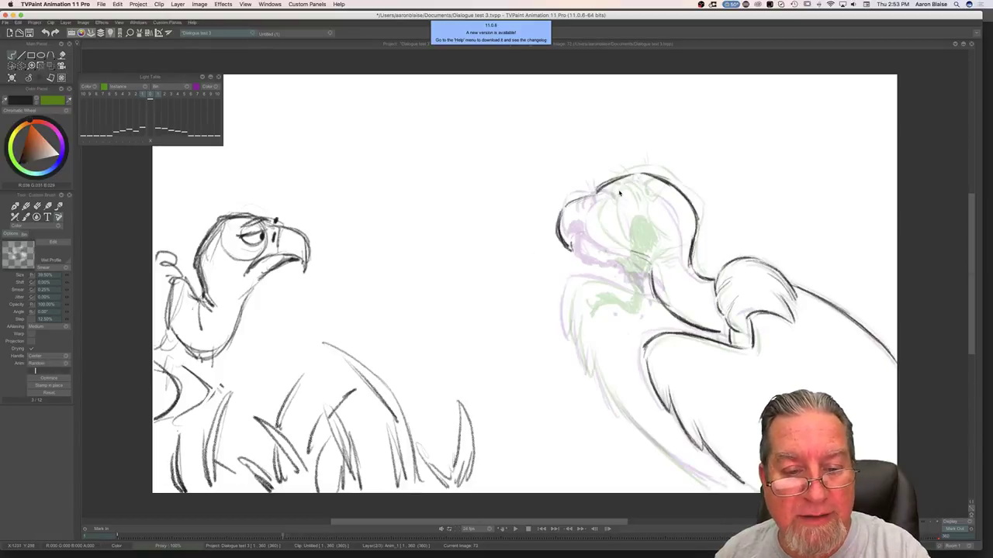
{"action": "mouse_move", "coordinate": [624, 191]}
{"action": "left_mouse_down"}
{"action": "mouse_move", "coordinate": [599, 195]}
{"action": "mouse_move", "coordinate": [633, 191]}
{"action": "left_mouse_up"}
{"action": "key", "text": "Right"}
{"action": "key", "text": "Left"}
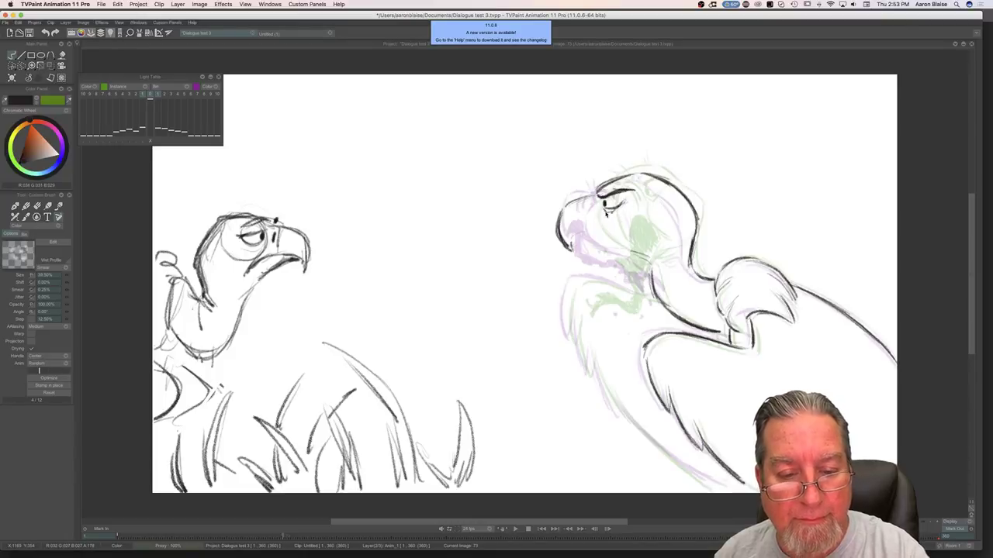
Step: Draw the far wing's feathered front edge down to the canvas bottom, flipping against the previous drawing
{"action": "key", "text": "Left"}
{"action": "key", "text": "Right"}
{"action": "key", "text": "Left"}
{"action": "key", "text": "Right"}
{"action": "key", "text": "Left"}
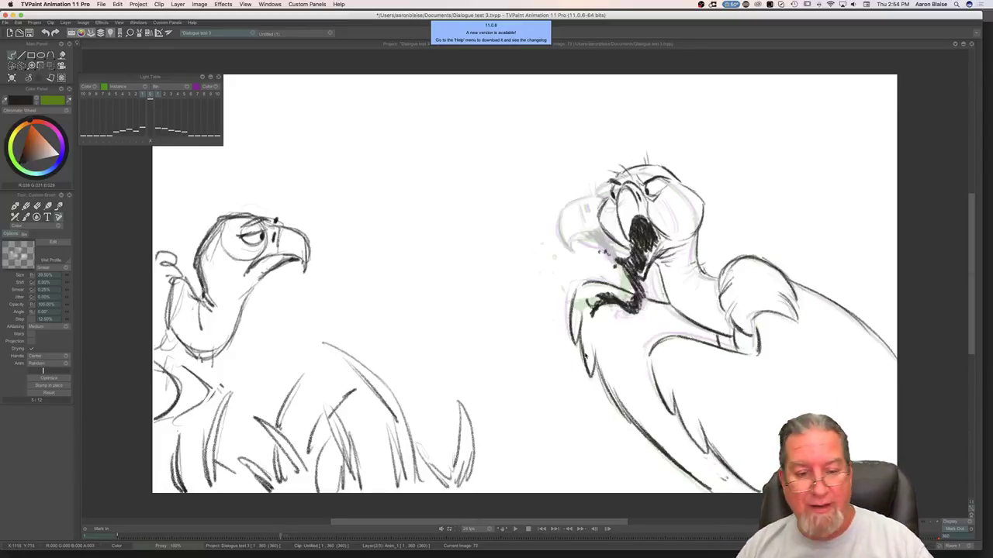
{"action": "mouse_move", "coordinate": [574, 320]}
{"action": "left_mouse_down"}
{"action": "mouse_move", "coordinate": [591, 378]}
{"action": "mouse_move", "coordinate": [588, 342]}
{"action": "mouse_move", "coordinate": [622, 416]}
{"action": "mouse_move", "coordinate": [721, 495]}
{"action": "left_mouse_up"}
{"action": "key", "text": "Left"}
{"action": "key", "text": "Right"}
{"action": "key", "text": "Left"}
{"action": "key", "text": "Right"}
{"action": "key", "text": "Left"}
{"action": "key", "text": "Right"}
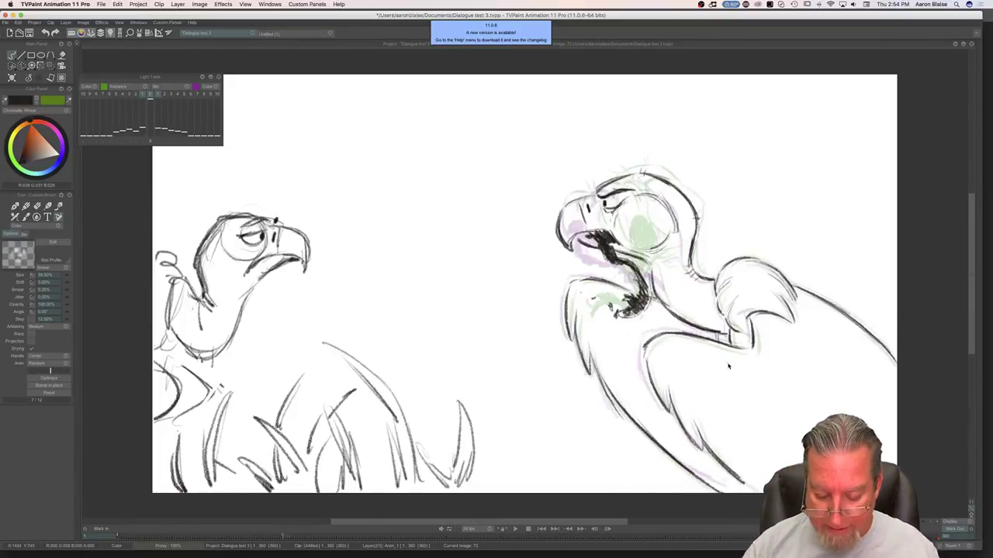
Step: Show the timeline and scrub through the drawings up to frame 69 to review the head movement
{"action": "key", "text": "Tab"}
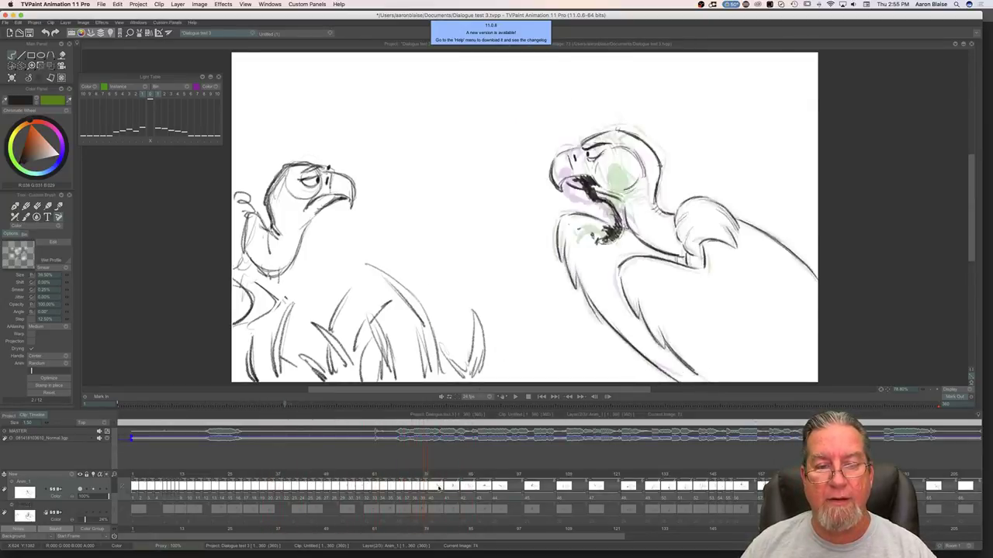
{"action": "left_click_drag", "start_coordinate": [367, 487], "coordinate": [407, 489]}
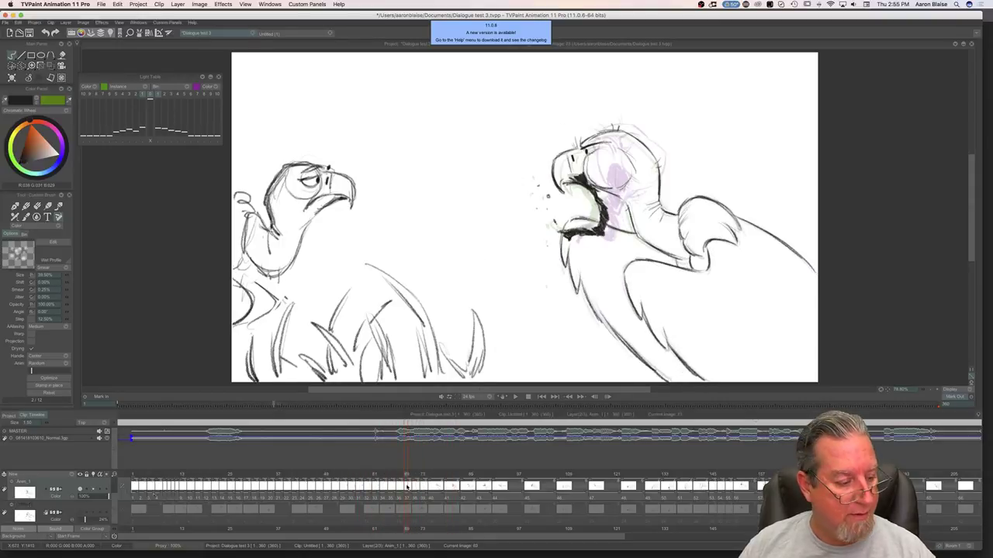
Step: Select the drawings up to frame 74, mute the dialogue sound track, and play the selection to review the head movement
{"action": "left_click_drag", "start_coordinate": [136, 496], "coordinate": [426, 500]}
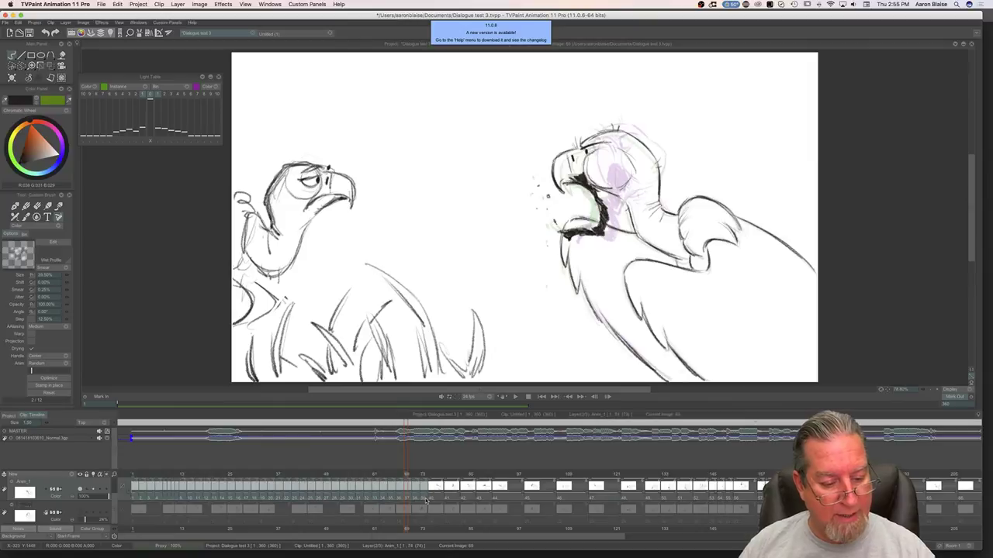
{"action": "left_click", "coordinate": [424, 499]}
{"action": "left_click", "coordinate": [99, 438]}
{"action": "left_click", "coordinate": [514, 397]}
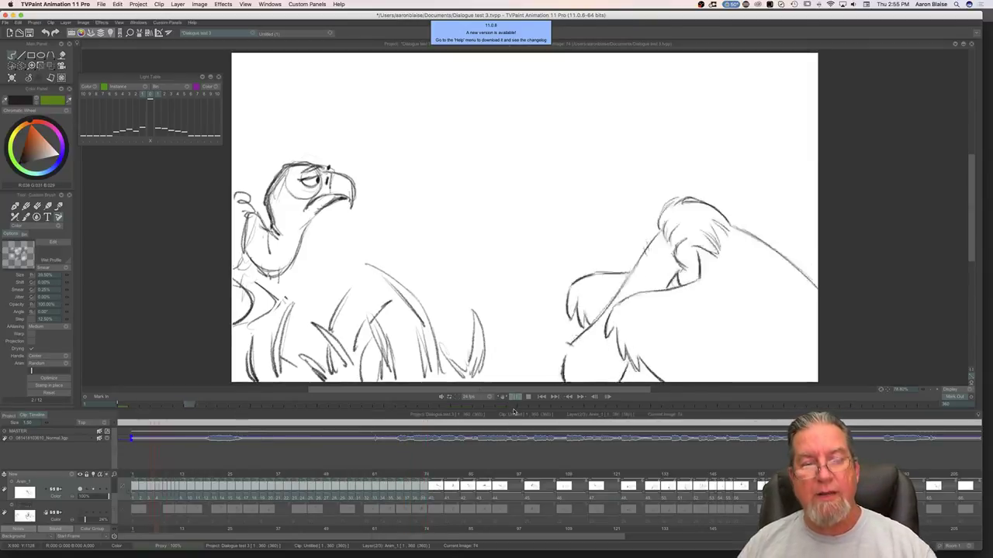
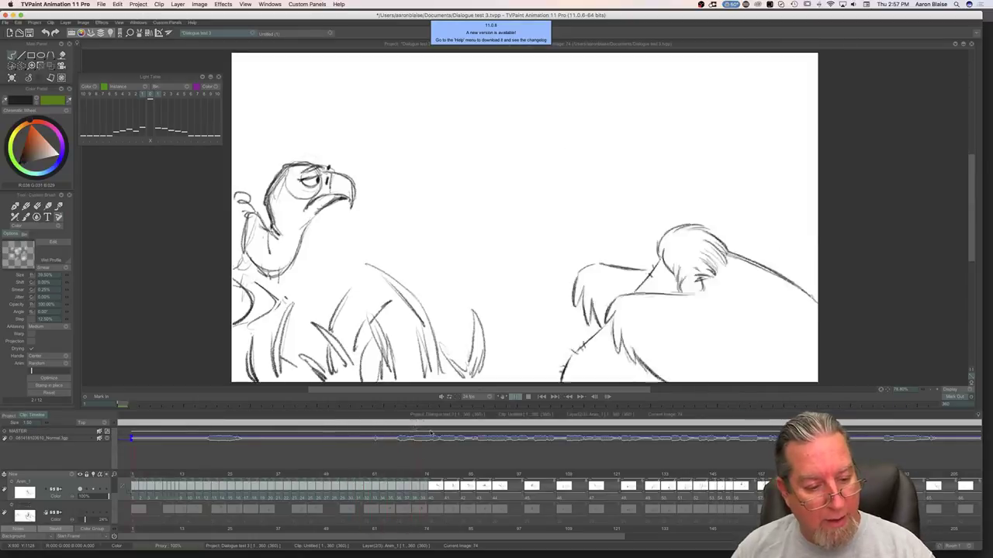
{"action": "left_click", "coordinate": [434, 480]}
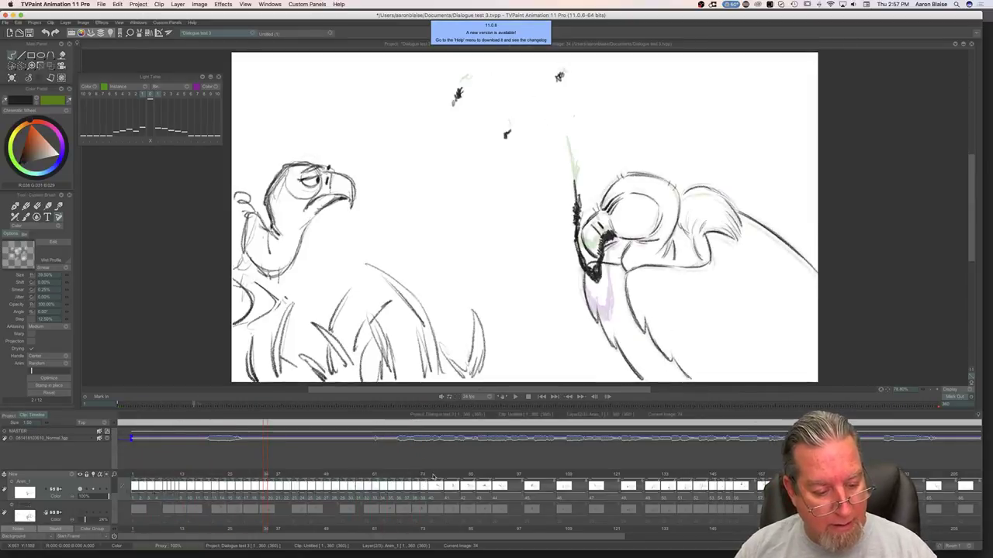
Step: Go to frame 77, turn the dialogue sound track back on, and scrub around that frame
{"action": "left_click", "coordinate": [434, 477]}
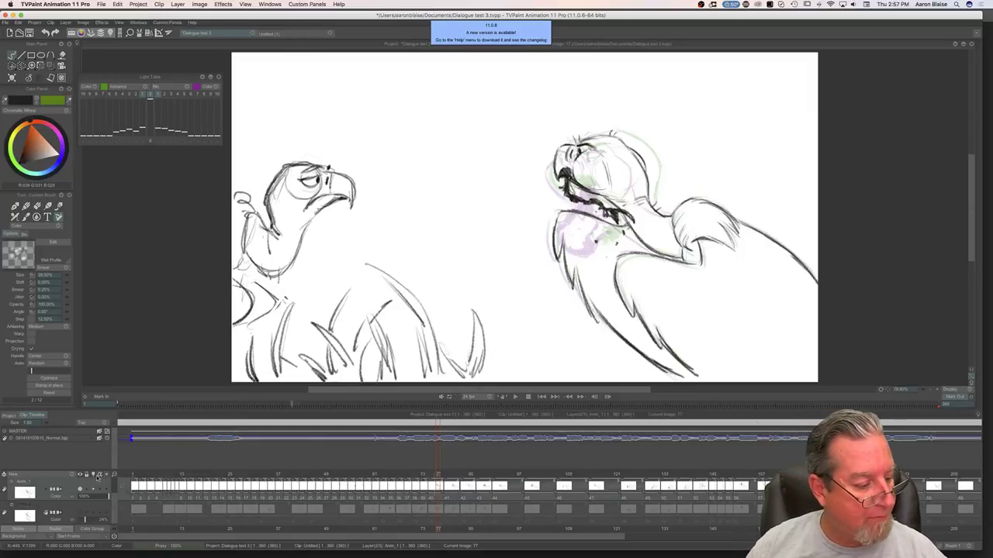
{"action": "left_click", "coordinate": [99, 439]}
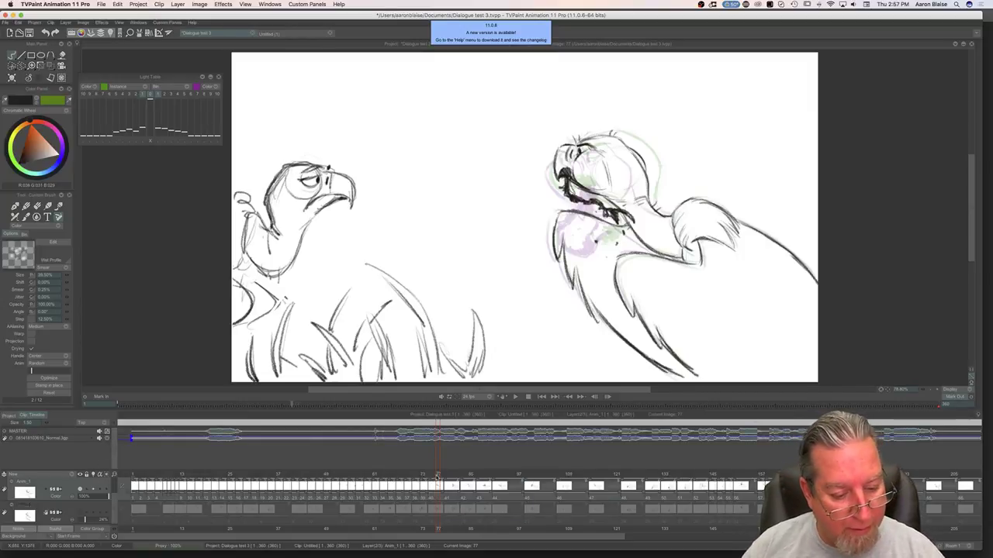
{"action": "mouse_move", "coordinate": [438, 476]}
{"action": "left_mouse_down"}
{"action": "mouse_move", "coordinate": [375, 477]}
{"action": "mouse_move", "coordinate": [438, 483]}
{"action": "left_mouse_up"}
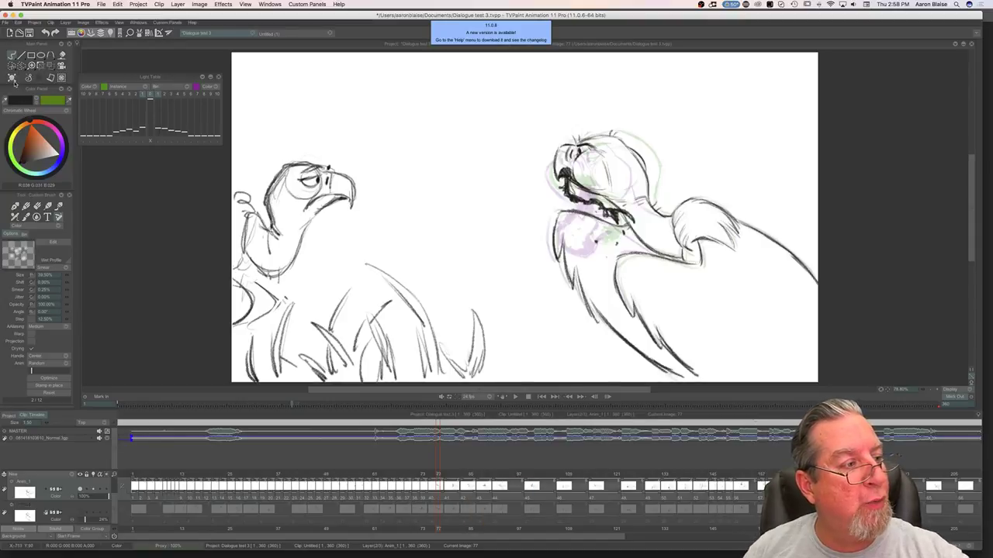
Step: Clear the drawing on frame 77 and, in the enlarged drawing area, redraw the right-hand vulture's shoulder top and back line
{"action": "key", "text": "BackSpace"}
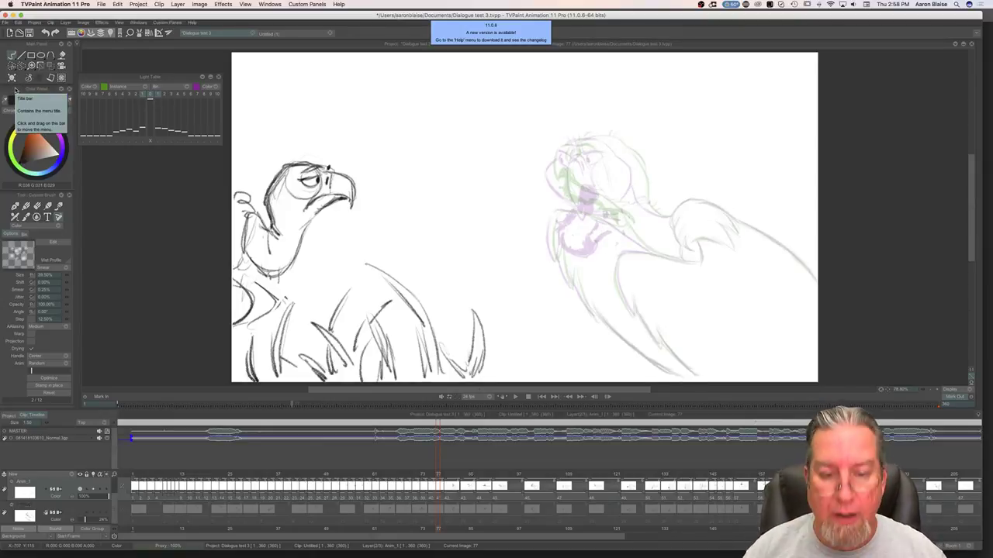
{"action": "key", "text": "Tab"}
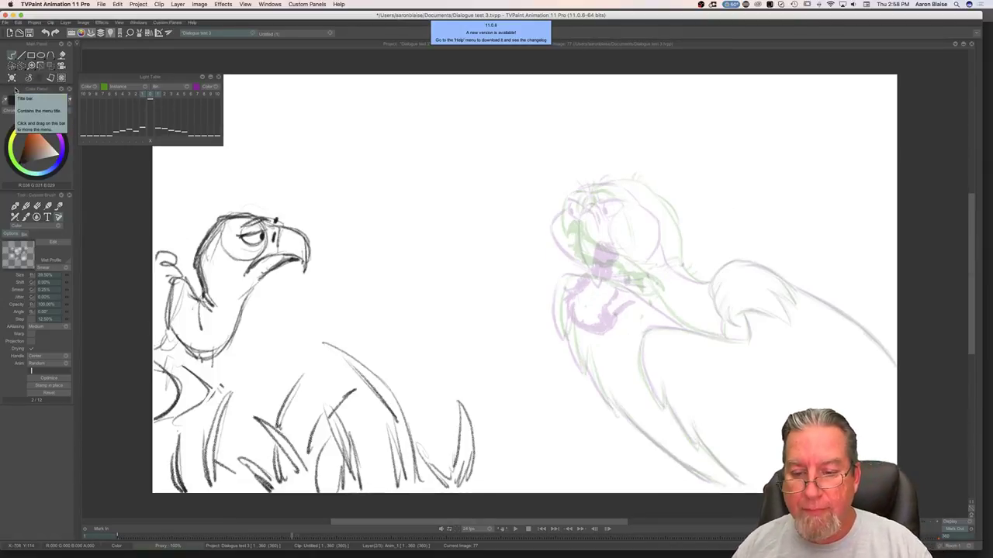
{"action": "mouse_move", "coordinate": [731, 266]}
{"action": "left_mouse_down"}
{"action": "mouse_move", "coordinate": [830, 309]}
{"action": "mouse_move", "coordinate": [804, 295]}
{"action": "mouse_move", "coordinate": [895, 362]}
{"action": "left_mouse_up"}
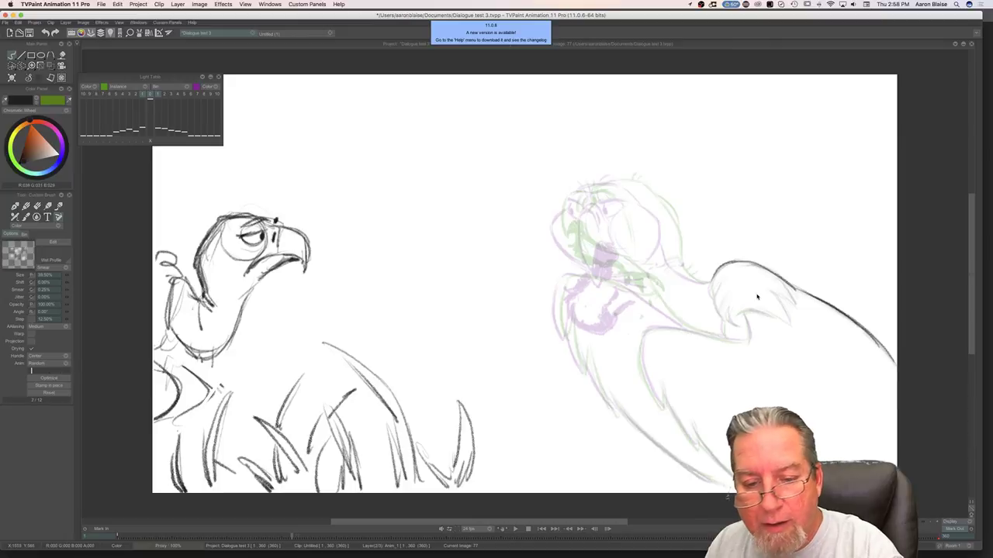
Step: Draw the base of the neck and the shoulder's feather tufts on frame 77, flipping between neighbouring drawings for placement
{"action": "mouse_move", "coordinate": [703, 283]}
{"action": "left_mouse_down"}
{"action": "mouse_move", "coordinate": [673, 262]}
{"action": "mouse_move", "coordinate": [707, 284]}
{"action": "left_mouse_up"}
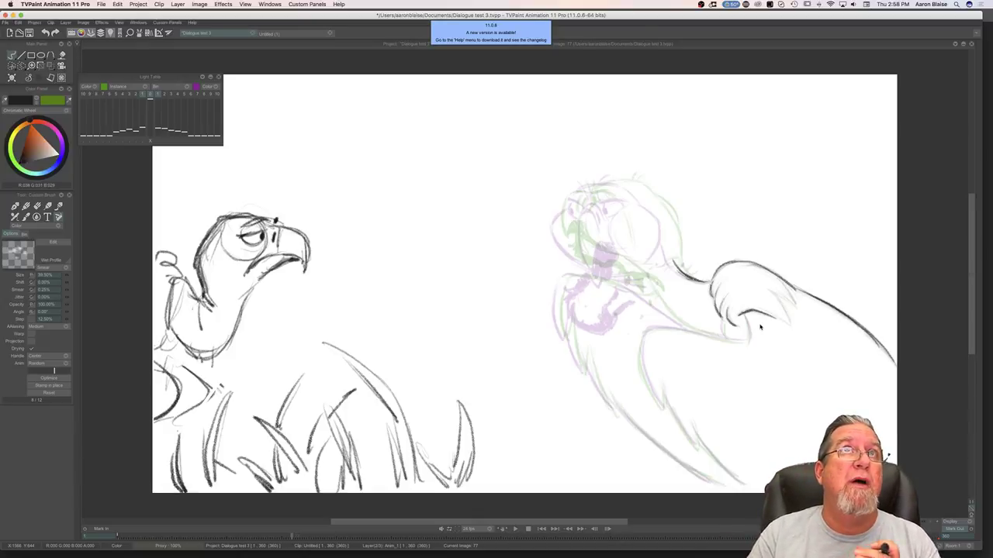
{"action": "key", "text": "Left"}
{"action": "key", "text": "Right"}
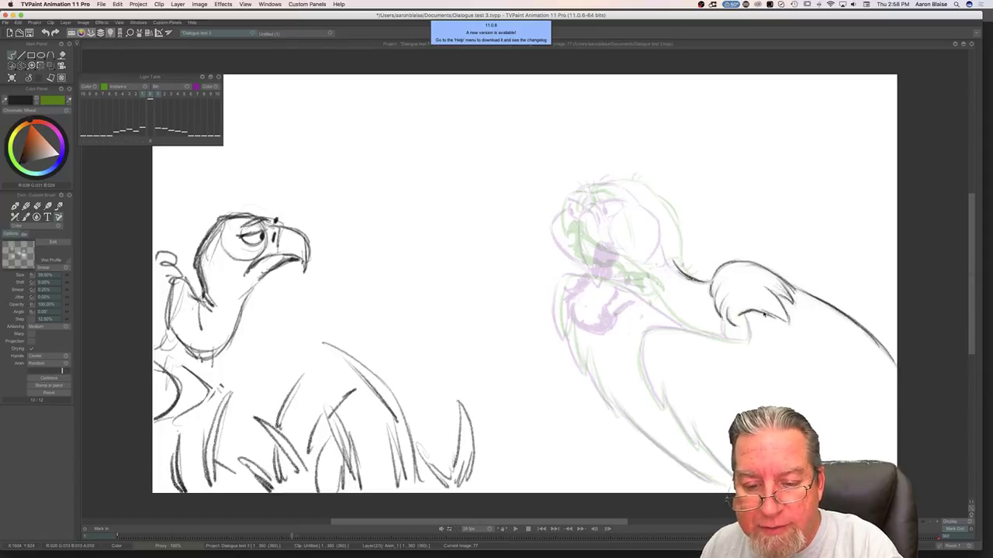
{"action": "key", "text": "Right"}
{"action": "key", "text": "Left"}
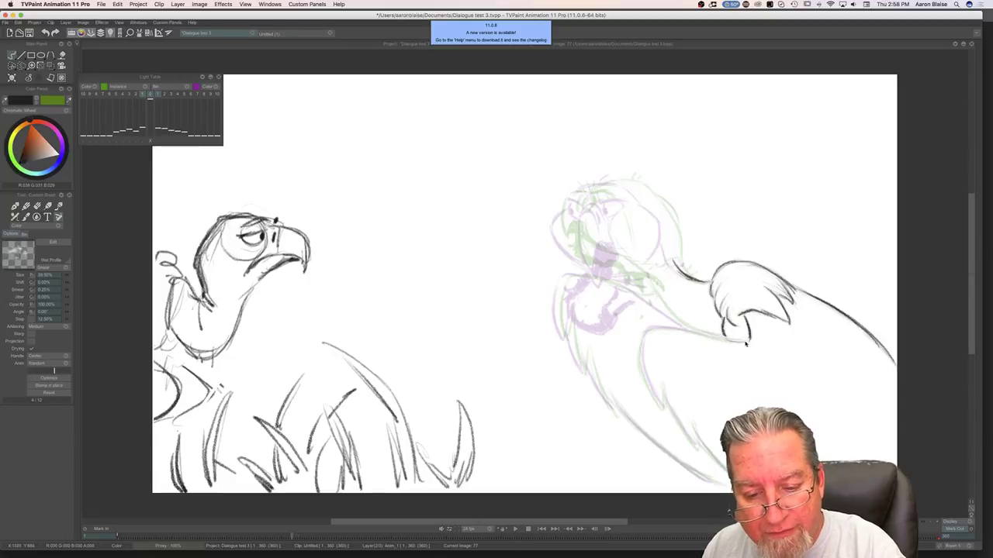
Step: Draw the near wing's feathered front edge from the shoulder down to the canvas bottom, flipping against the neighbouring drawing
{"action": "mouse_move", "coordinate": [695, 337]}
{"action": "left_mouse_down"}
{"action": "mouse_move", "coordinate": [657, 330]}
{"action": "mouse_move", "coordinate": [643, 341]}
{"action": "mouse_move", "coordinate": [654, 400]}
{"action": "mouse_move", "coordinate": [645, 378]}
{"action": "mouse_move", "coordinate": [697, 449]}
{"action": "left_mouse_up"}
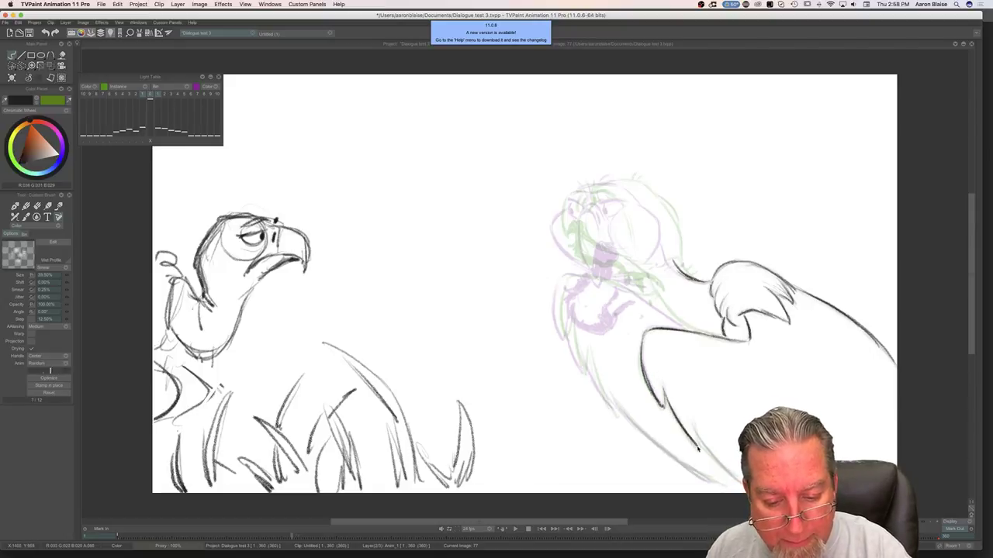
{"action": "key", "text": "Left"}
{"action": "key", "text": "Right"}
{"action": "key", "text": "Left"}
{"action": "key", "text": "Right"}
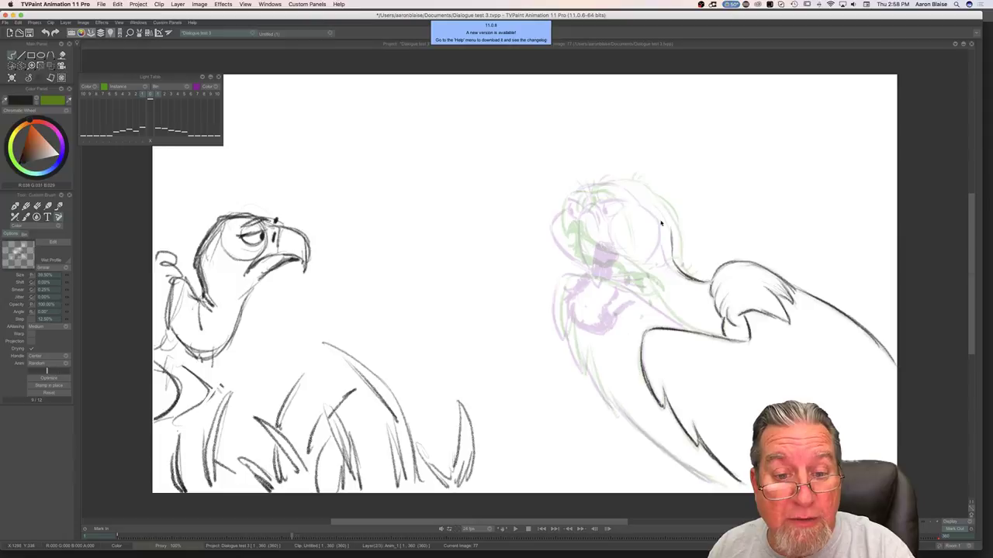
Step: Draw the back of the vulture's head and the crown forward to the beak base, checking against the neighbouring drawing
{"action": "mouse_move", "coordinate": [646, 200]}
{"action": "left_mouse_down"}
{"action": "mouse_move", "coordinate": [663, 219]}
{"action": "mouse_move", "coordinate": [634, 191]}
{"action": "left_mouse_up"}
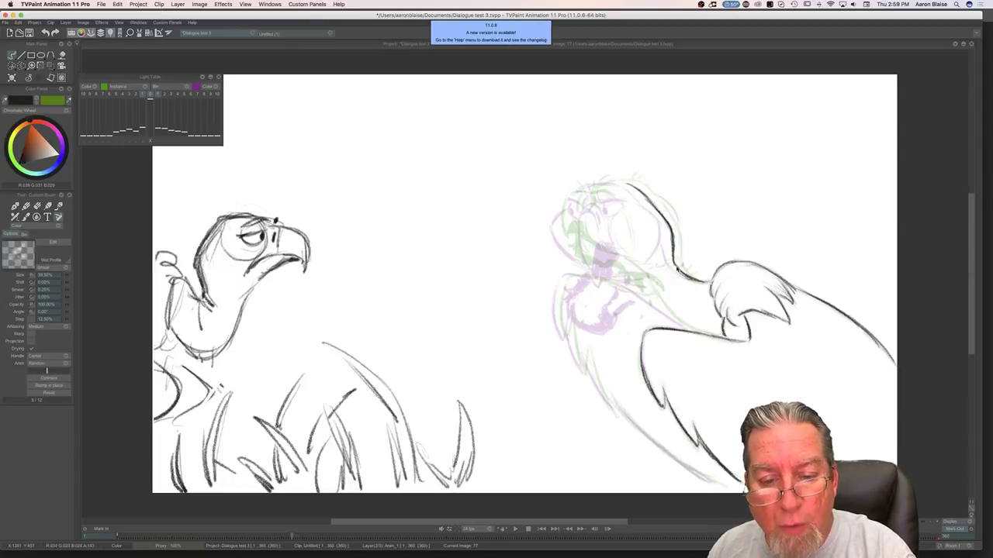
{"action": "key", "text": "Left"}
{"action": "key", "text": "Right"}
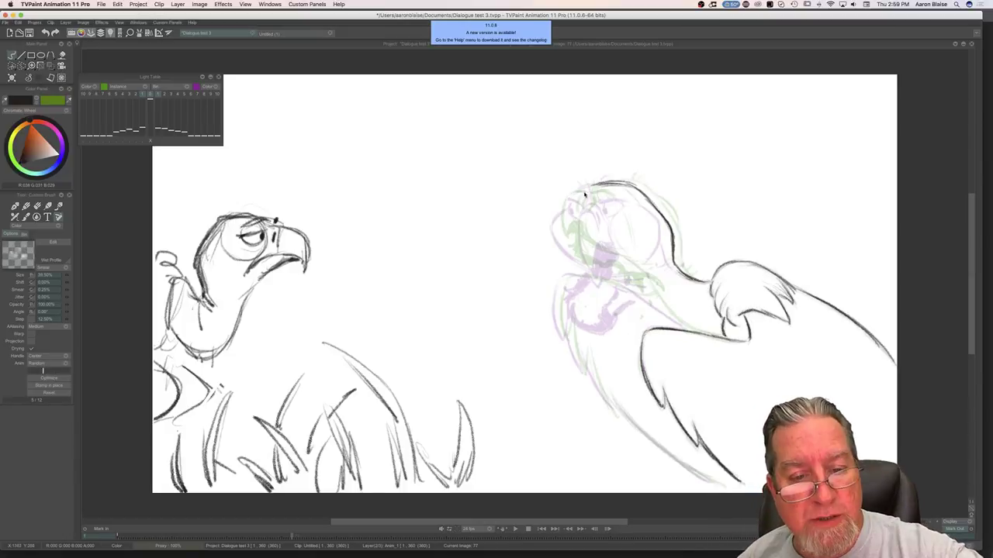
{"action": "key", "text": "Left"}
{"action": "key", "text": "Right"}
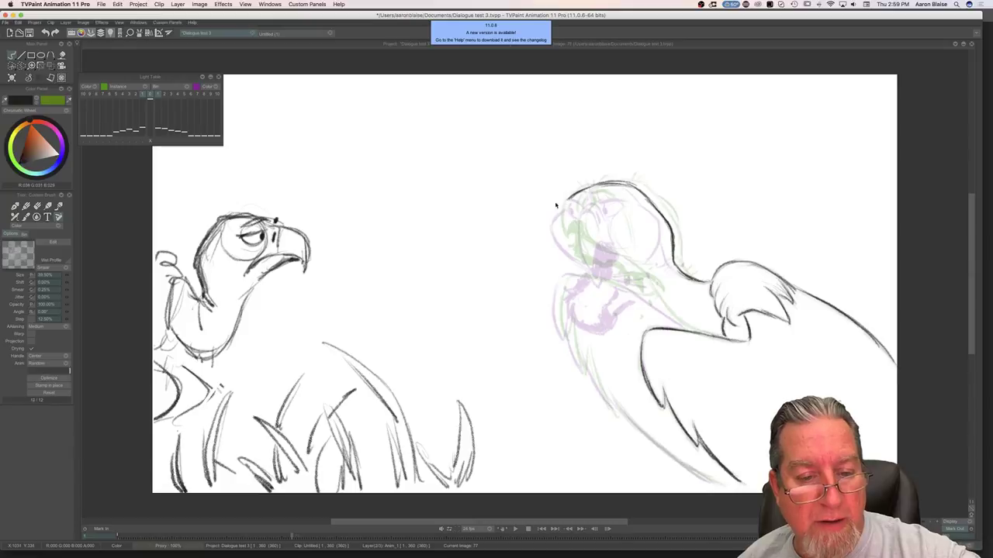
Step: Draw the upper beak's top line and hooked tip extending forward of the guide drawings, flipping to check the motion
{"action": "left_click_drag", "start_coordinate": [555, 207], "coordinate": [558, 208]}
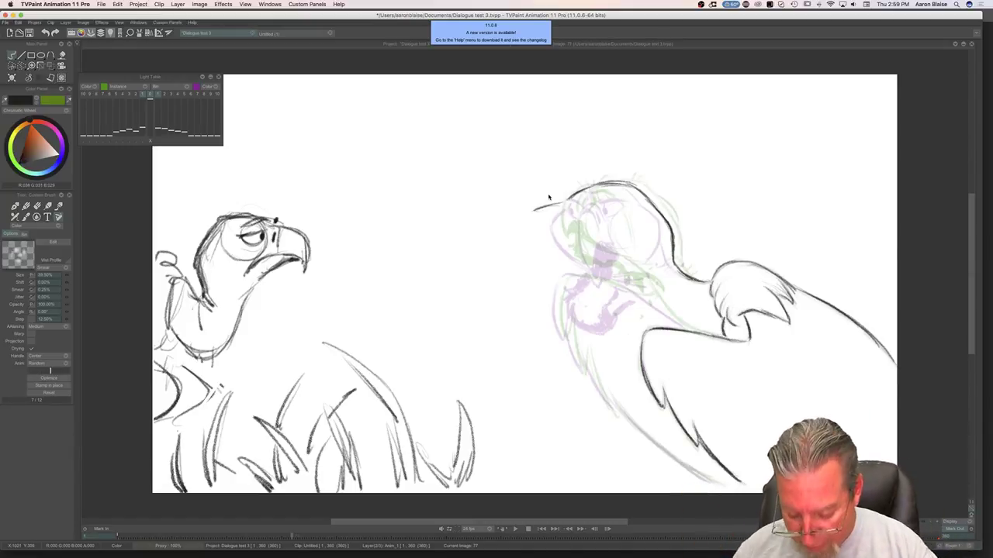
{"action": "key", "text": "Left"}
{"action": "key", "text": "Right"}
{"action": "key", "text": "Left"}
{"action": "key", "text": "Right"}
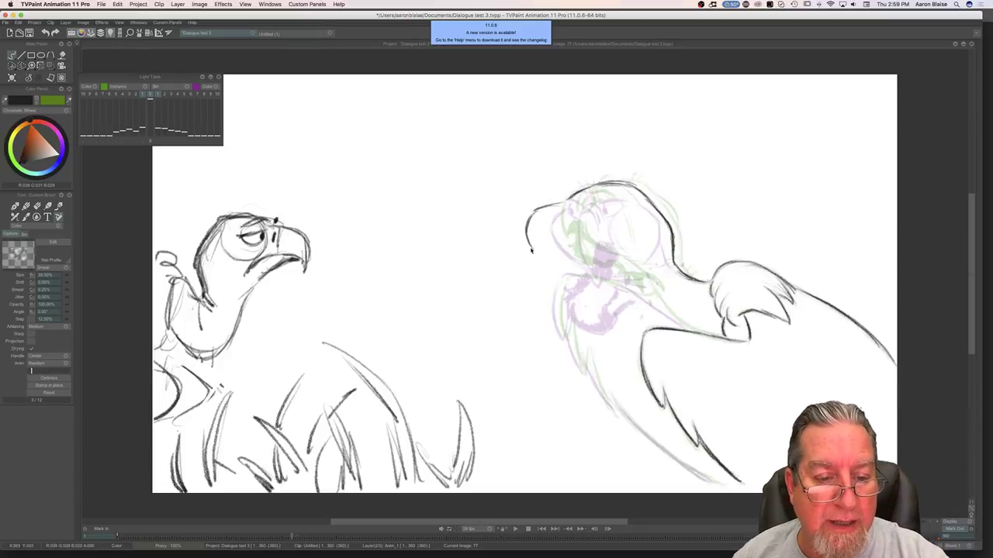
{"action": "key", "text": "Left"}
{"action": "key", "text": "Right"}
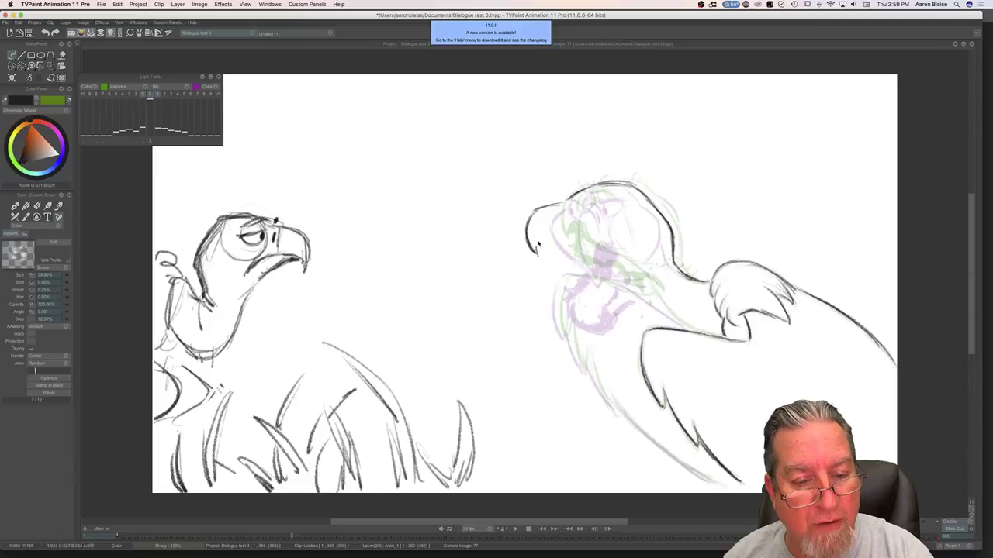
{"action": "key", "text": "Left"}
{"action": "key", "text": "Right"}
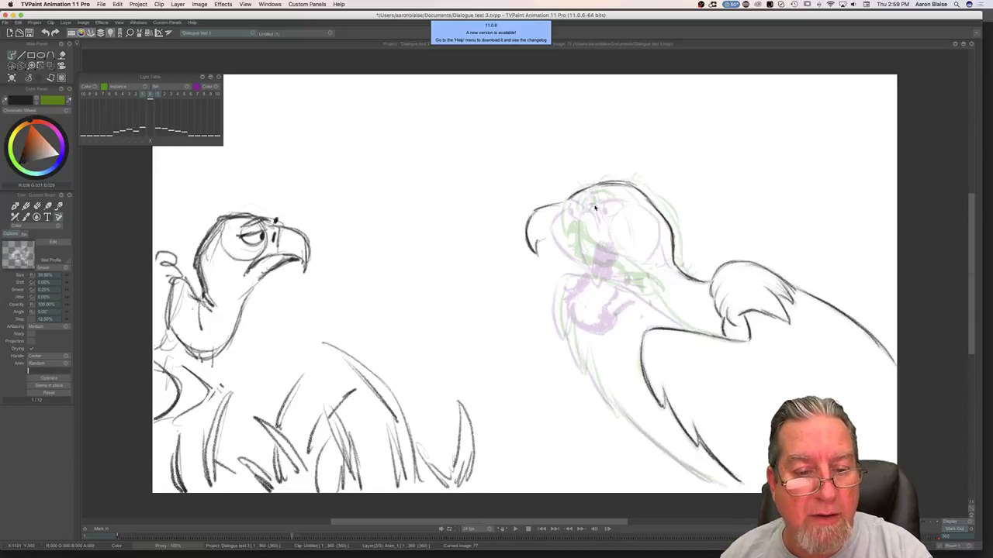
Step: Draw the vulture's lowered brow line behind the beak base and try an eye mark under it, flipping between drawings
{"action": "key", "text": "Left"}
{"action": "key", "text": "Right"}
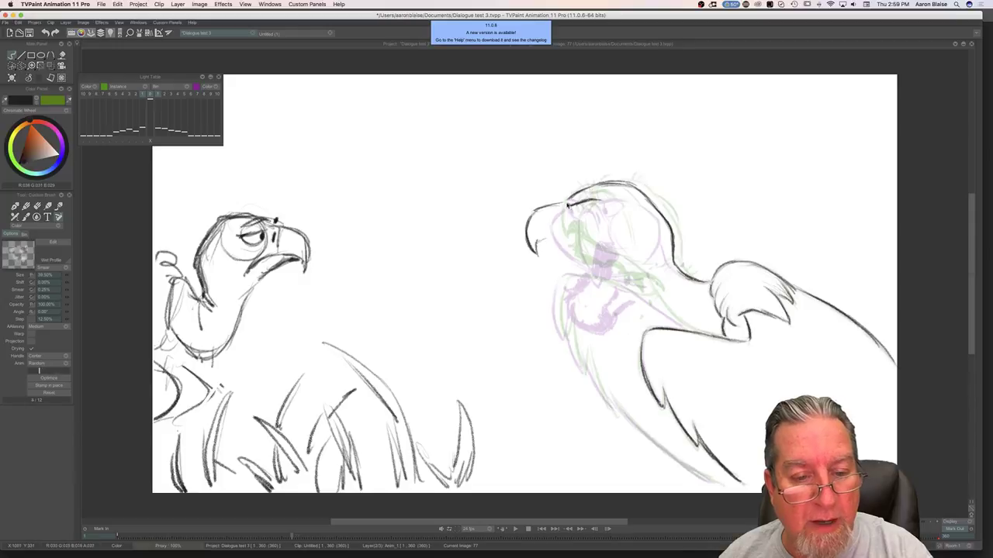
{"action": "key", "text": "Right"}
{"action": "key", "text": "Left"}
{"action": "key", "text": "Right"}
{"action": "key", "text": "Left"}
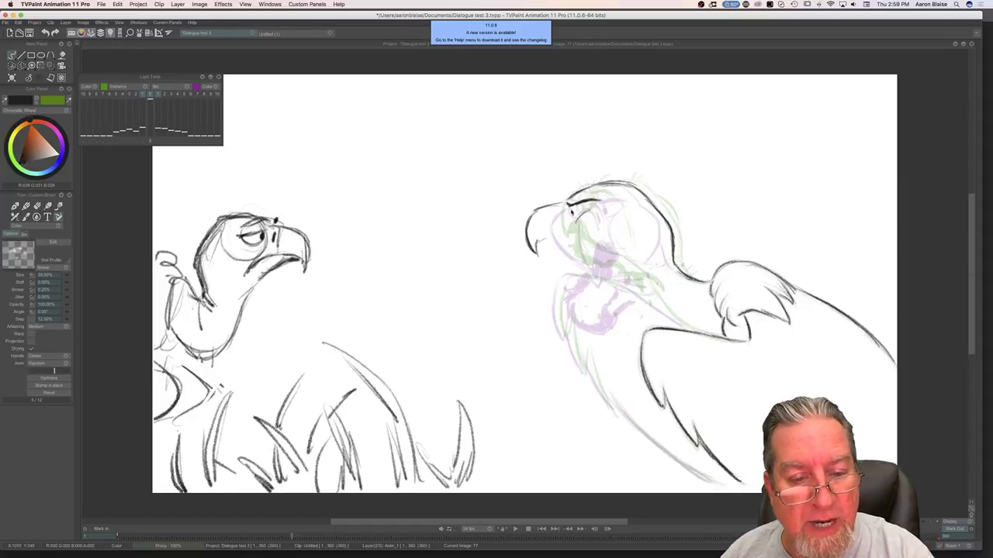
Step: Redraw the small dark eye under the brow on frame 77, flipping repeatedly to check its placement
{"action": "key", "text": "Right"}
{"action": "key", "text": "Left"}
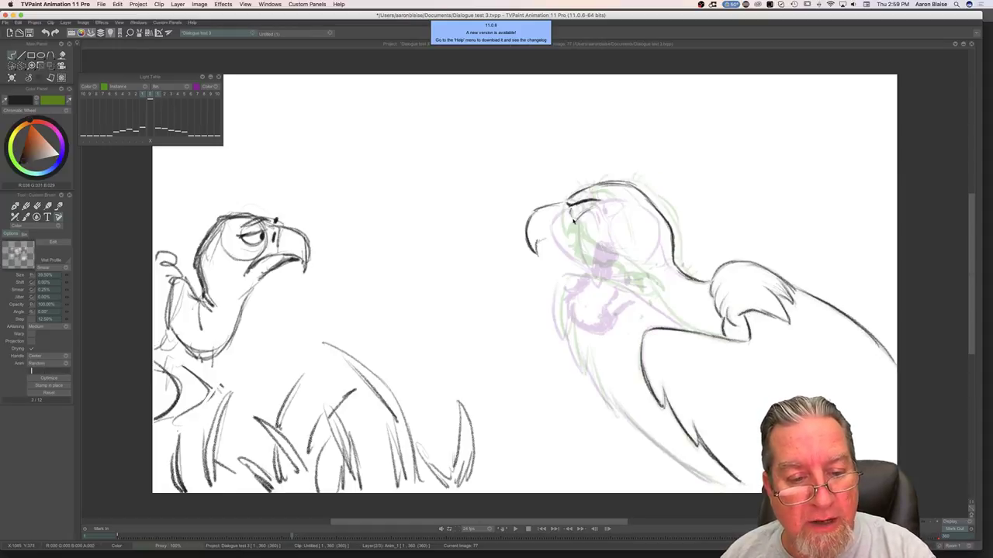
{"action": "key", "text": "Right"}
{"action": "key", "text": "Left"}
{"action": "key", "text": "Right"}
{"action": "key", "text": "Left"}
{"action": "key", "text": "Right"}
{"action": "key", "text": "Left"}
{"action": "key", "text": "Right"}
{"action": "key", "text": "Left"}
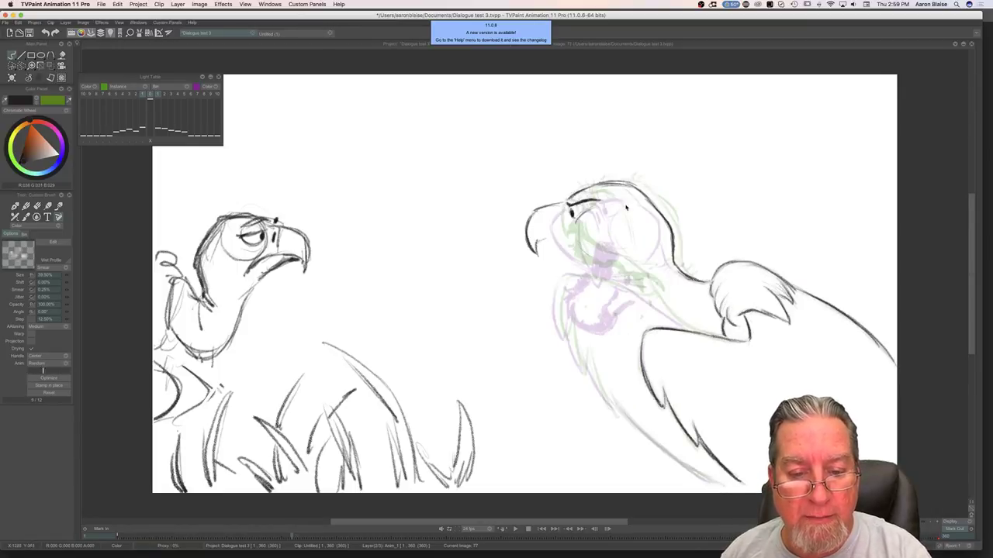
Step: Draw the curved contour at the rear of the vulture's eye socket, flipping against the neighbouring drawing
{"action": "key", "text": "Right"}
{"action": "key", "text": "Left"}
{"action": "key", "text": "Right"}
{"action": "key", "text": "Left"}
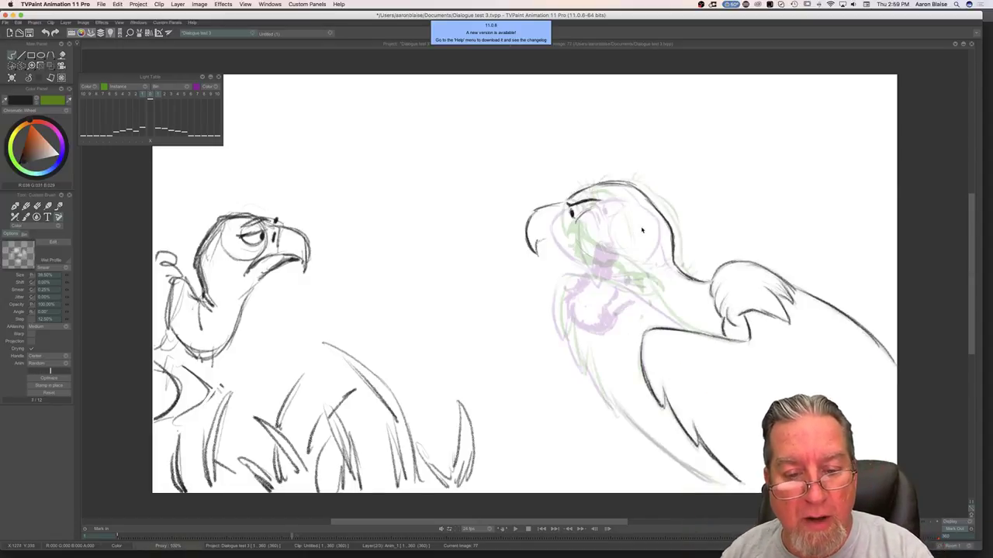
{"action": "key", "text": "Right"}
{"action": "key", "text": "Left"}
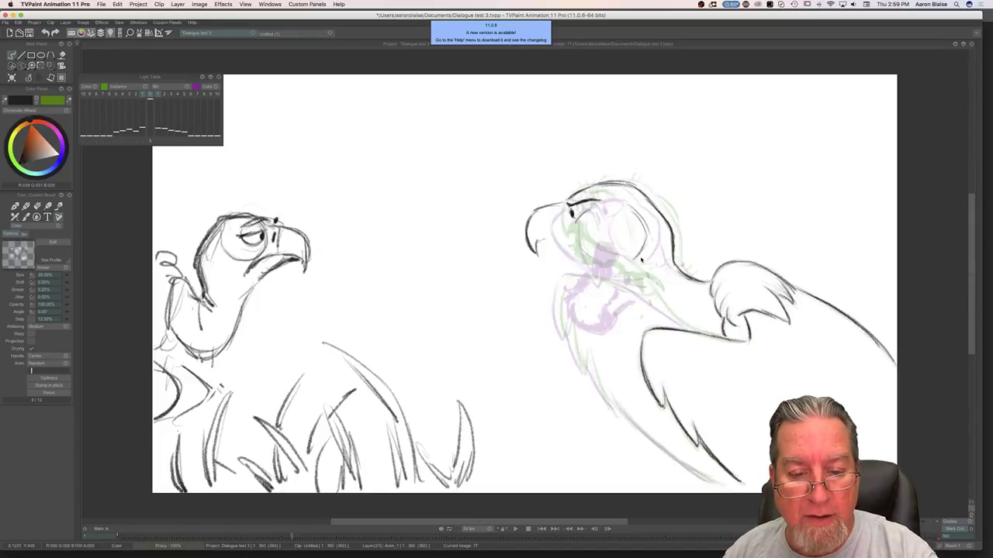
Step: Draw the jaw and throat line from below the beak down to the wing's upper edge, comparing with the neighbouring drawing
{"action": "key", "text": "Right"}
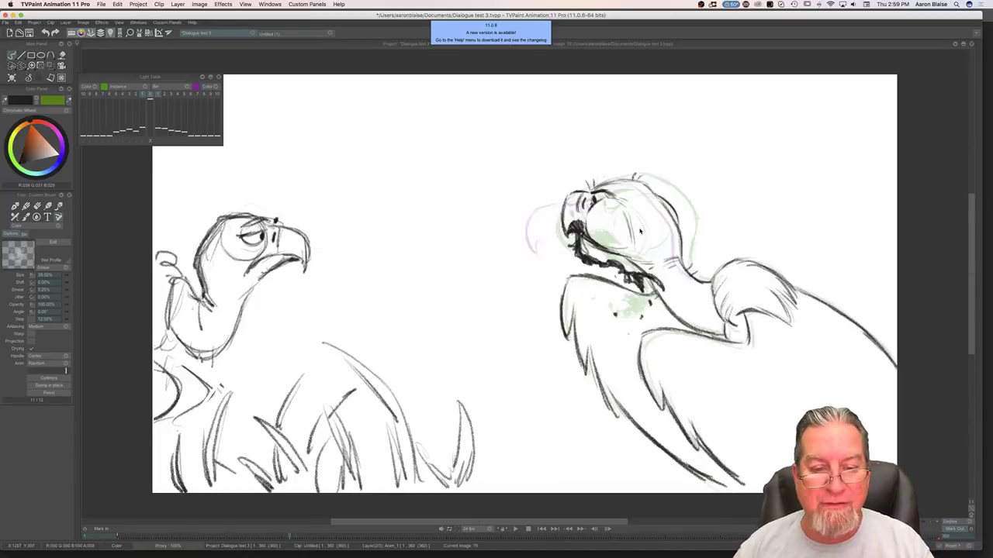
{"action": "key", "text": "Left"}
{"action": "key", "text": "Right"}
{"action": "key", "text": "Left"}
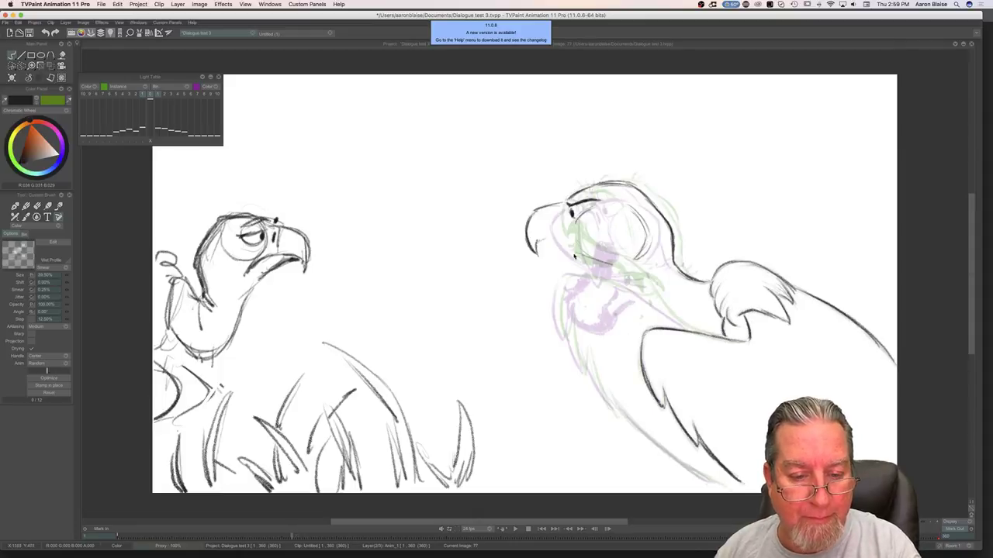
{"action": "key", "text": "Right"}
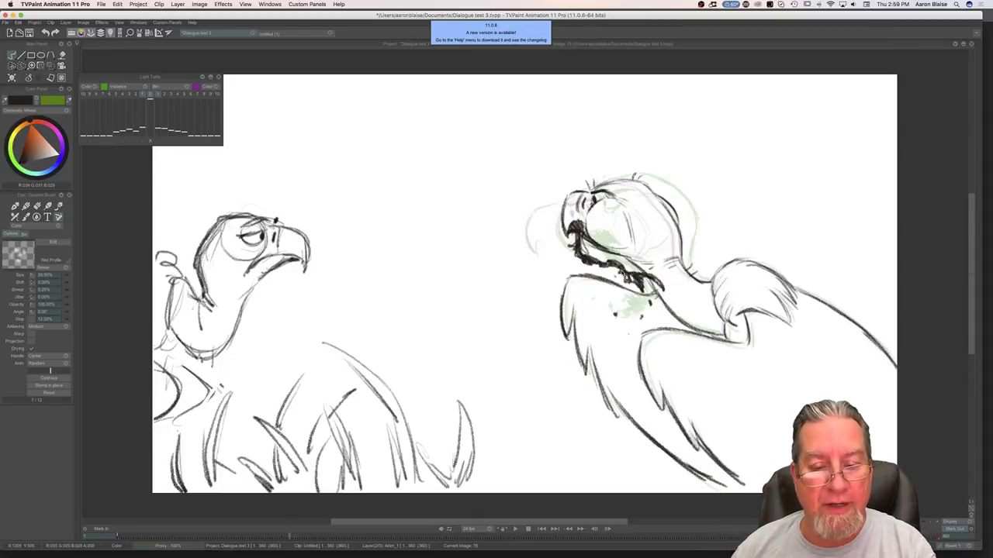
{"action": "key", "text": "Left"}
{"action": "left_click_drag", "start_coordinate": [647, 293], "coordinate": [688, 332]}
{"action": "mouse_move", "coordinate": [620, 270]}
{"action": "left_mouse_down"}
{"action": "mouse_move", "coordinate": [650, 298]}
{"action": "mouse_move", "coordinate": [635, 286]}
{"action": "mouse_move", "coordinate": [644, 291]}
{"action": "left_mouse_up"}
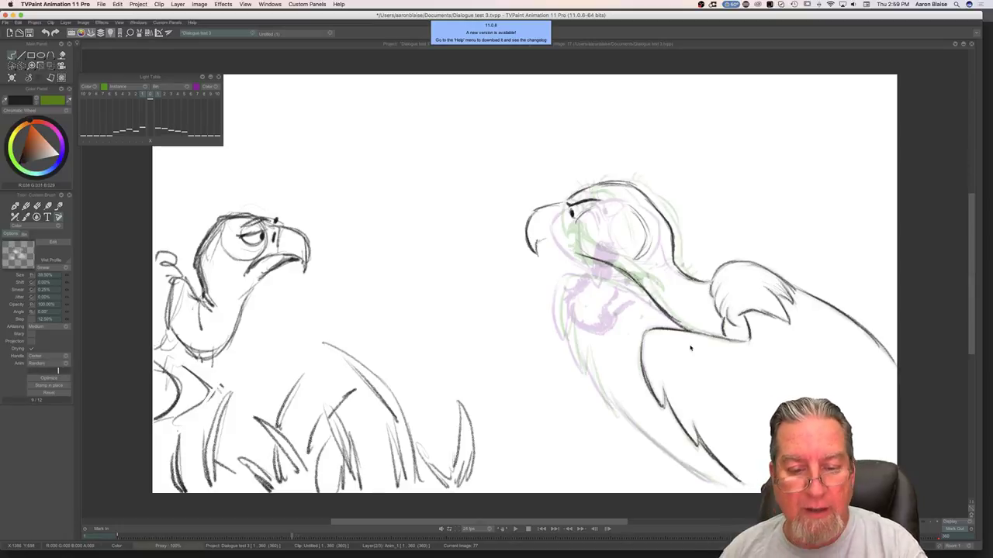
Step: Draw the nostril and fill the dark corner of the mouth on frame 77's beak, flipping between drawings for placement
{"action": "key", "text": "Left"}
{"action": "key", "text": "Right"}
{"action": "key", "text": "Left"}
{"action": "key", "text": "Right"}
{"action": "key", "text": "Left"}
{"action": "key", "text": "Right"}
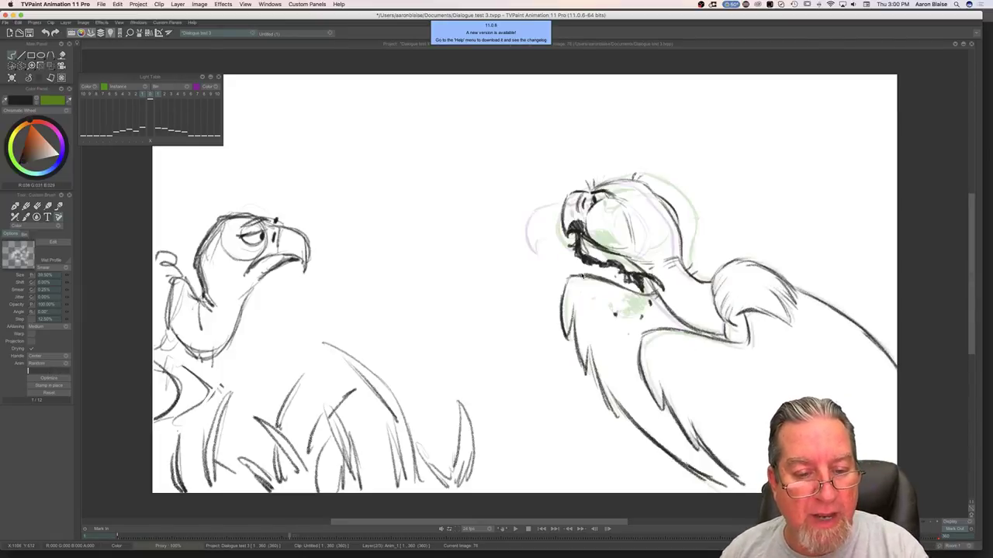
{"action": "mouse_move", "coordinate": [576, 235]}
{"action": "left_mouse_down"}
{"action": "mouse_move", "coordinate": [560, 242]}
{"action": "mouse_move", "coordinate": [555, 221]}
{"action": "left_mouse_up"}
{"action": "key", "text": "Left"}
{"action": "key", "text": "Right"}
{"action": "key", "text": "Left"}
{"action": "key", "text": "Right"}
{"action": "key", "text": "Left"}
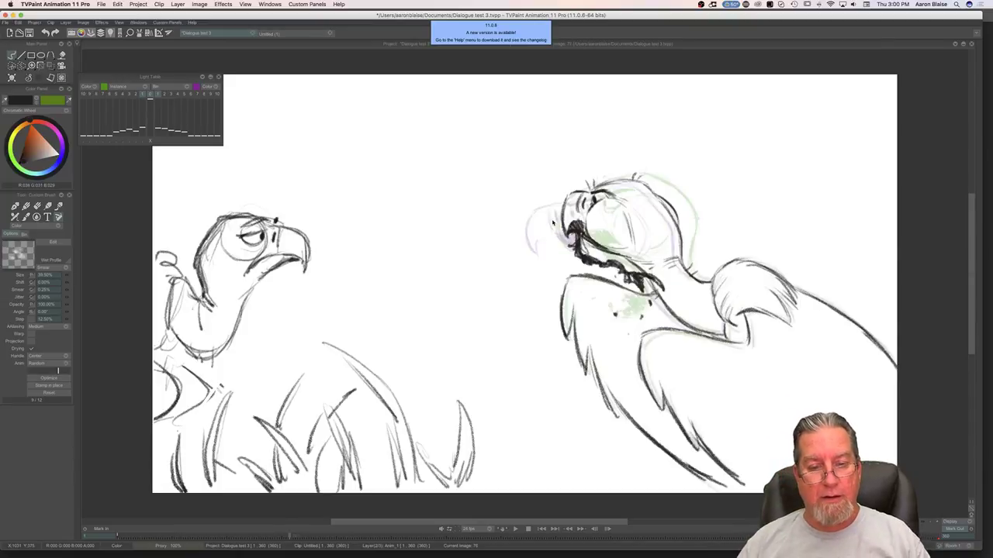
{"action": "key", "text": "Right"}
{"action": "key", "text": "Right"}
{"action": "key", "text": "Left"}
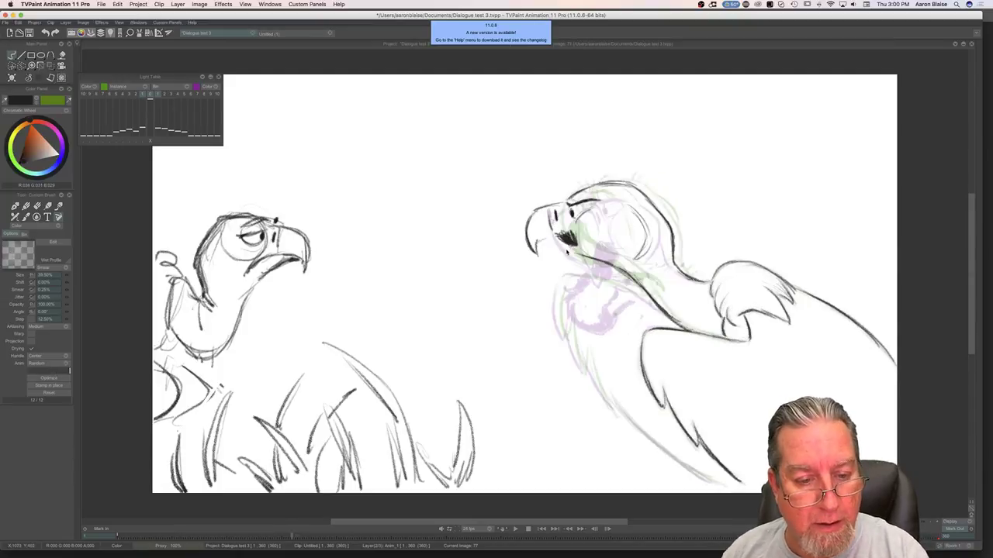
Step: Save the project and scrub the timeline around frame 77 to check the dialogue position
{"action": "key", "text": "super+s"}
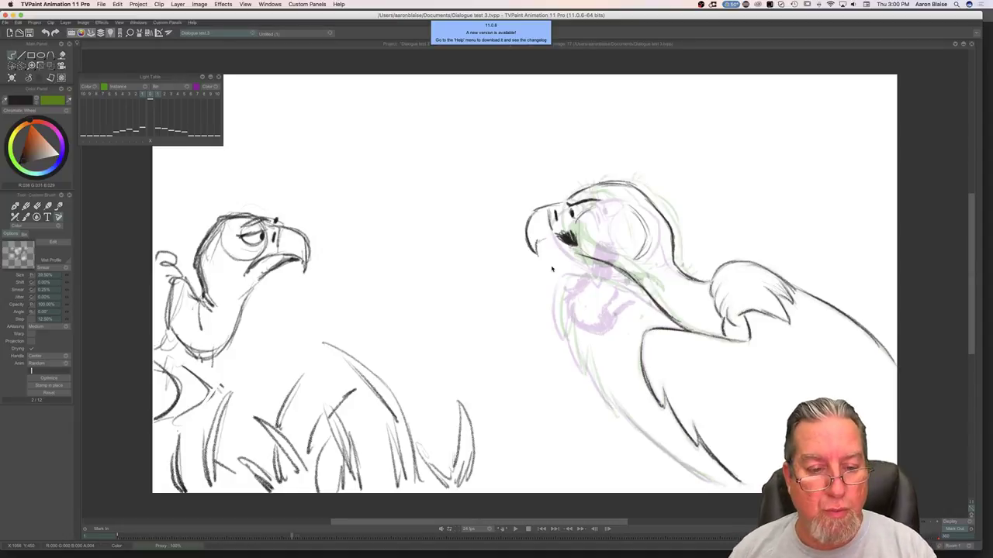
{"action": "key", "text": "Tab"}
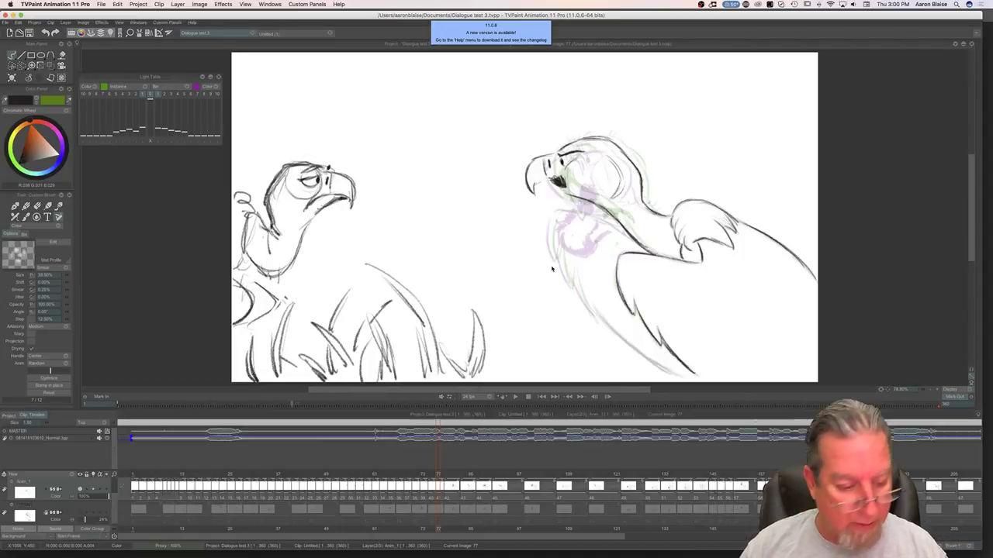
{"action": "mouse_move", "coordinate": [438, 475]}
{"action": "left_mouse_down"}
{"action": "mouse_move", "coordinate": [419, 475]}
{"action": "mouse_move", "coordinate": [440, 476]}
{"action": "left_mouse_up"}
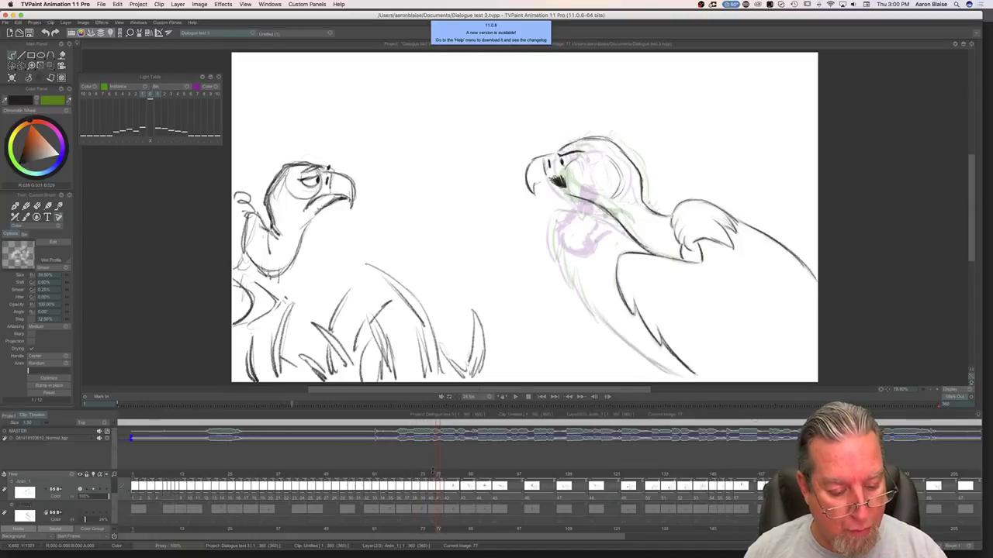
{"action": "key", "text": "Tab"}
Step: Erase the dark fill at the corner of the mouth on frame 77, flipping against the neighbouring drawing
{"action": "key", "text": "Left"}
{"action": "key", "text": "Right"}
{"action": "key", "text": "e"}
{"action": "left_click_drag", "start_coordinate": [572, 241], "coordinate": [563, 239]}
{"action": "key", "text": "Left"}
{"action": "key", "text": "Right"}
{"action": "key", "text": "b"}
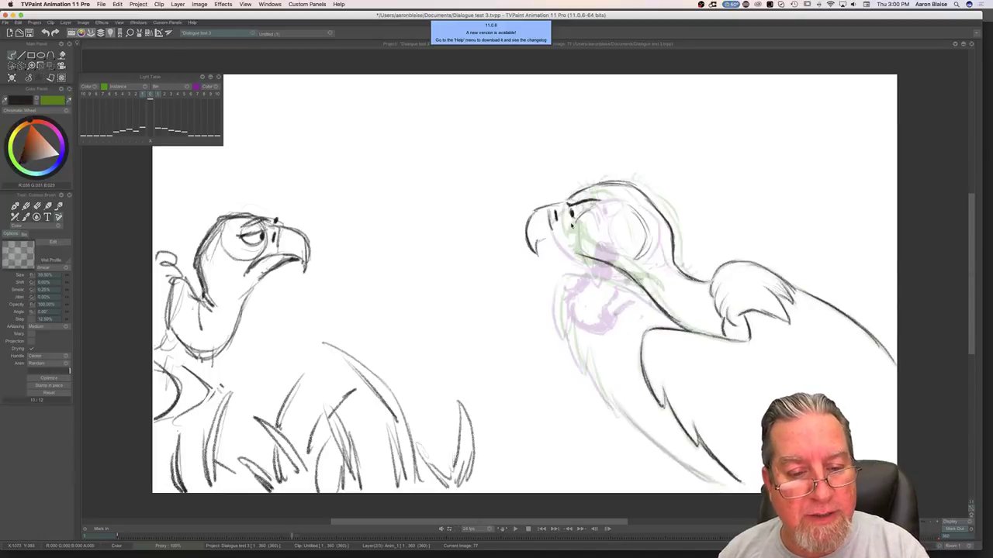
Step: Draw the beak's lower edge and darken the mouth interior just behind the hooked tip, flipping frames to check its placement
{"action": "left_click_drag", "start_coordinate": [568, 230], "coordinate": [576, 252]}
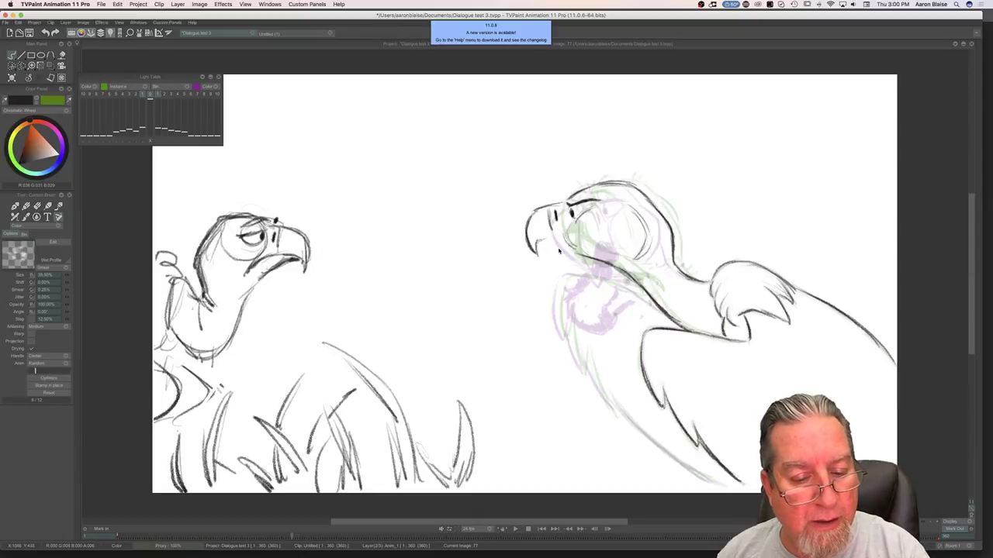
{"action": "mouse_move", "coordinate": [561, 251]}
{"action": "left_mouse_down"}
{"action": "mouse_move", "coordinate": [539, 246]}
{"action": "mouse_move", "coordinate": [549, 243]}
{"action": "left_mouse_up"}
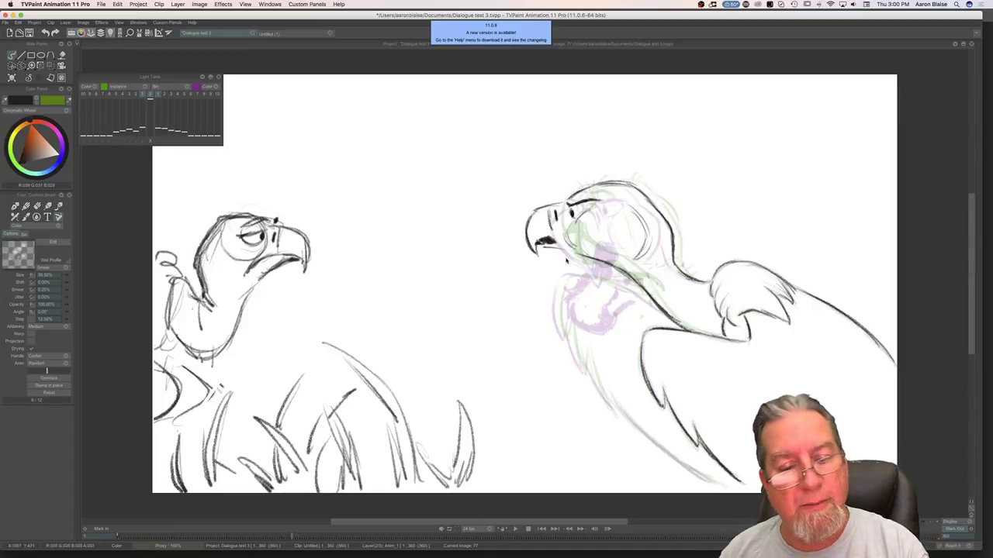
{"action": "key", "text": "Left"}
{"action": "key", "text": "Right"}
{"action": "key", "text": "Left"}
{"action": "key", "text": "Right"}
{"action": "key", "text": "Left"}
{"action": "key", "text": "Right"}
{"action": "left_click_drag", "start_coordinate": [555, 249], "coordinate": [551, 246]}
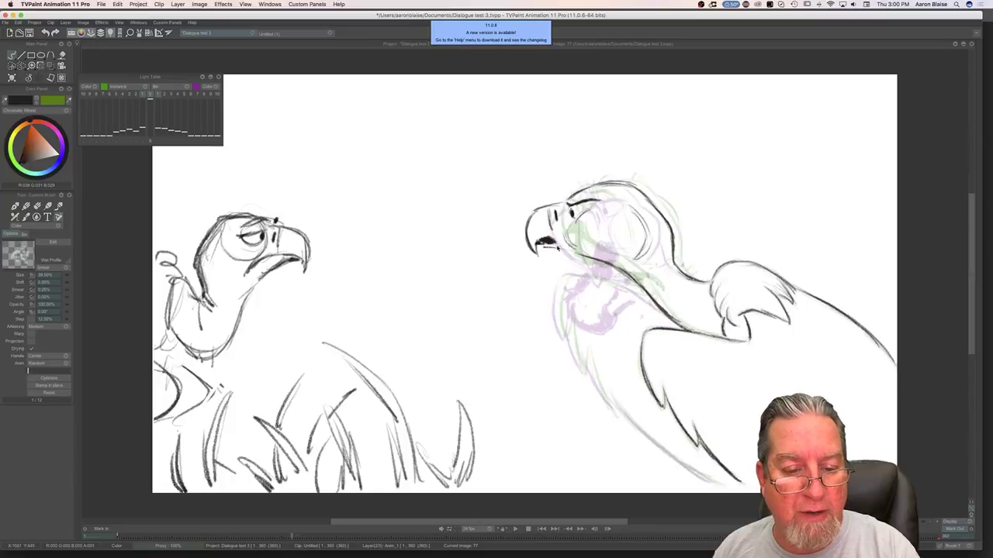
Step: Draw the open lower beak and fill the dark mouth shape from the beak tip back to the jaw corner, comparing with frame 76
{"action": "mouse_move", "coordinate": [556, 264]}
{"action": "left_mouse_down"}
{"action": "mouse_move", "coordinate": [546, 246]}
{"action": "mouse_move", "coordinate": [583, 270]}
{"action": "mouse_move", "coordinate": [566, 273]}
{"action": "mouse_move", "coordinate": [574, 283]}
{"action": "left_mouse_up"}
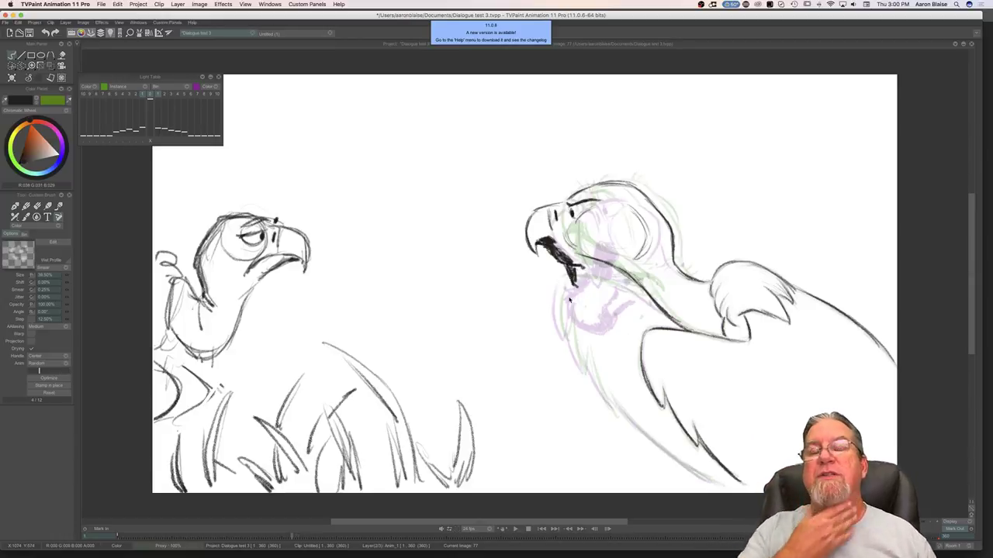
{"action": "key", "text": "Left"}
{"action": "key", "text": "Right"}
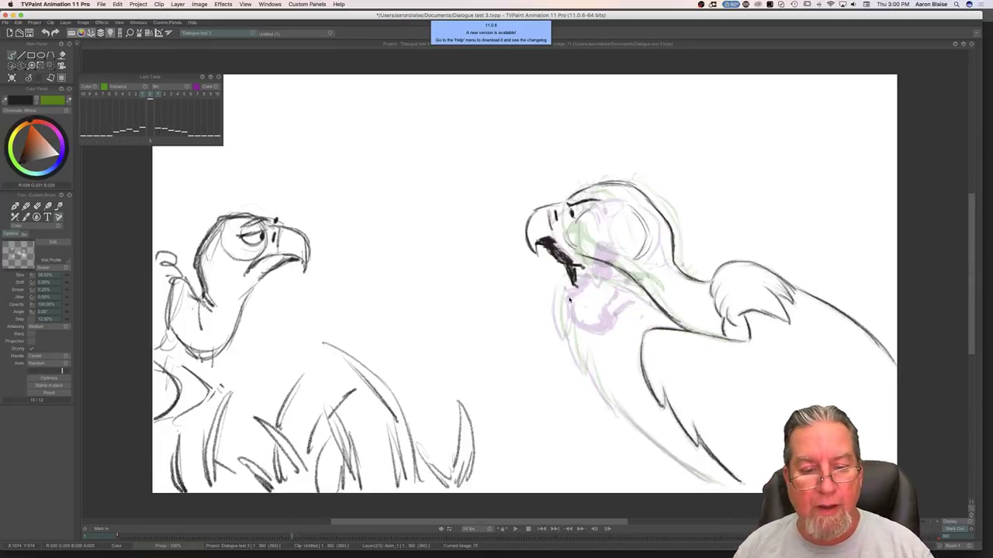
{"action": "mouse_move", "coordinate": [573, 281]}
{"action": "left_mouse_down"}
{"action": "mouse_move", "coordinate": [594, 298]}
{"action": "mouse_move", "coordinate": [610, 283]}
{"action": "mouse_move", "coordinate": [645, 285]}
{"action": "mouse_move", "coordinate": [625, 282]}
{"action": "mouse_move", "coordinate": [633, 293]}
{"action": "mouse_move", "coordinate": [610, 281]}
{"action": "mouse_move", "coordinate": [625, 285]}
{"action": "mouse_move", "coordinate": [589, 293]}
{"action": "mouse_move", "coordinate": [599, 301]}
{"action": "mouse_move", "coordinate": [574, 284]}
{"action": "left_mouse_up"}
{"action": "key", "text": "Left"}
{"action": "key", "text": "Right"}
{"action": "key", "text": "Left"}
{"action": "key", "text": "Right"}
{"action": "key", "text": "Left"}
{"action": "key", "text": "Left"}
{"action": "key", "text": "Right"}
{"action": "key", "text": "Left"}
{"action": "key", "text": "Right"}
{"action": "key", "text": "Left"}
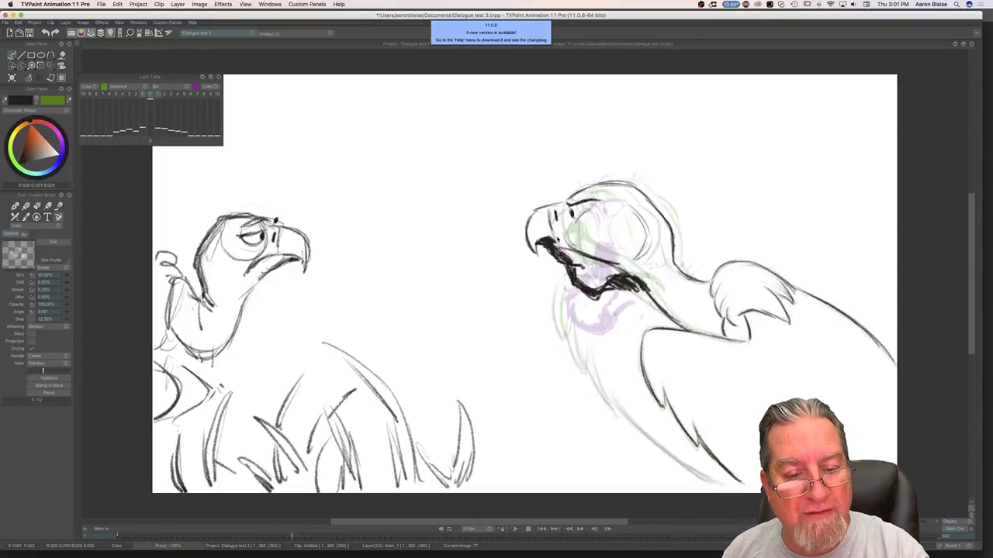
Step: Touch up the eye and add short hair strokes on the crown and above the beak, flipping against frame 76
{"action": "left_click_drag", "start_coordinate": [570, 212], "coordinate": [572, 210]}
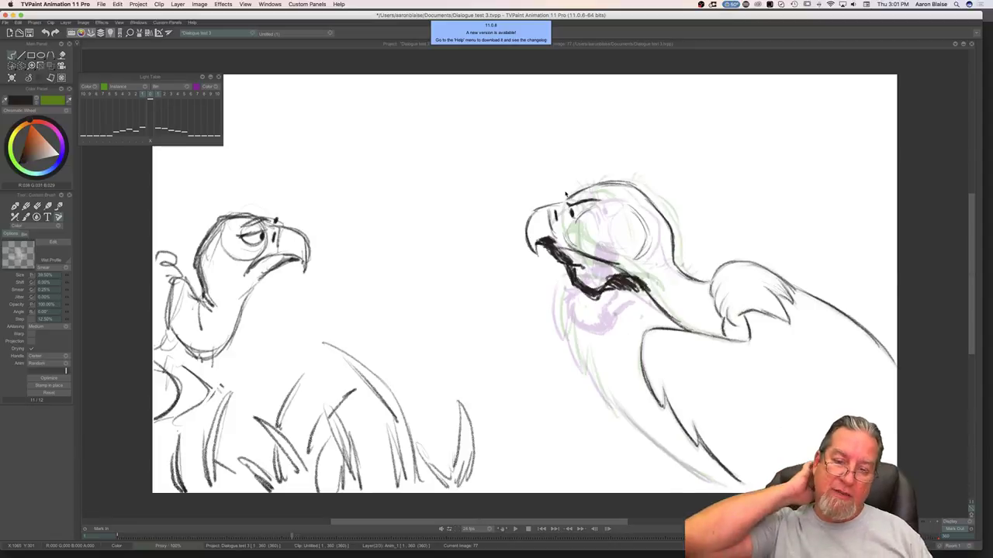
{"action": "key", "text": "Left"}
{"action": "key", "text": "Right"}
{"action": "key", "text": "Left"}
{"action": "key", "text": "Right"}
{"action": "key", "text": "Left"}
{"action": "key", "text": "Right"}
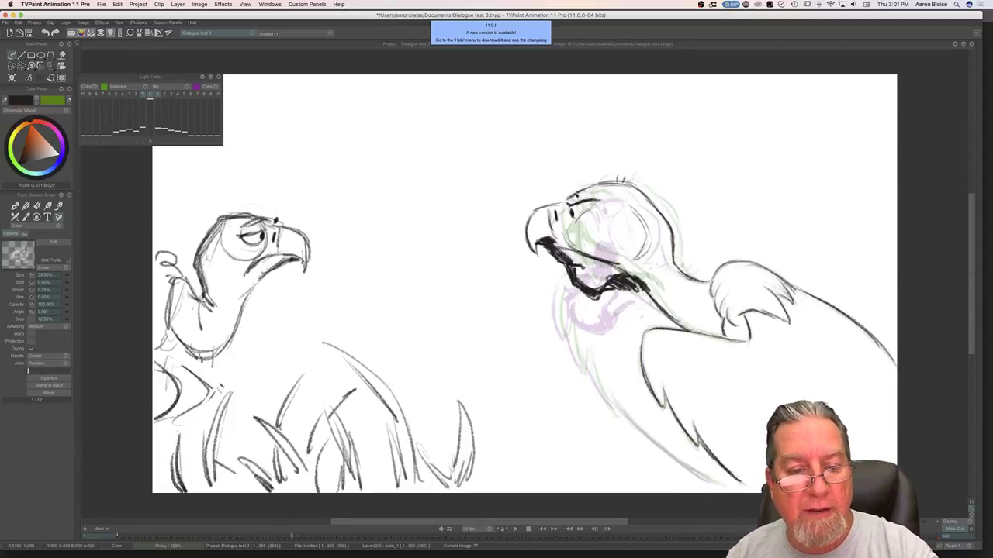
{"action": "key", "text": "Left"}
{"action": "key", "text": "Right"}
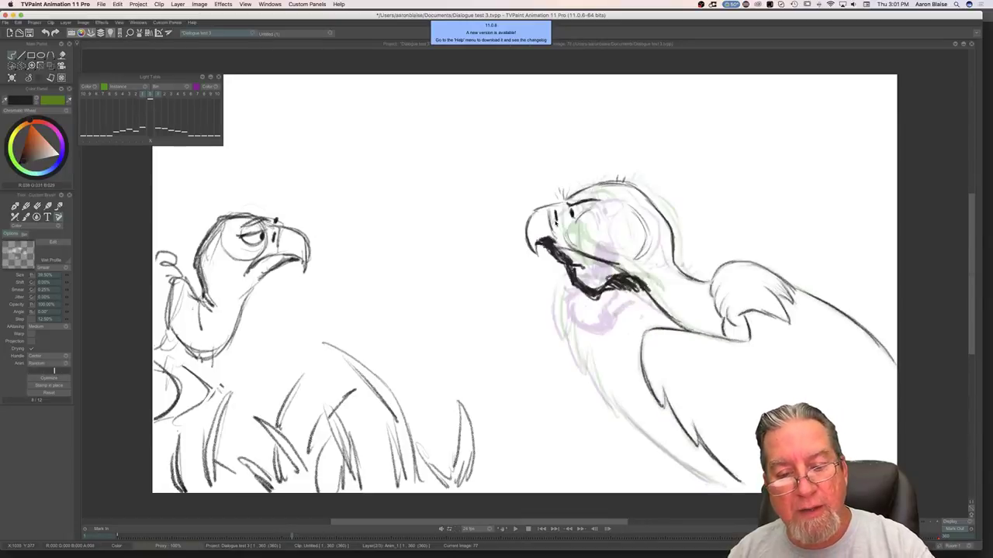
{"action": "key", "text": "Left"}
{"action": "key", "text": "Right"}
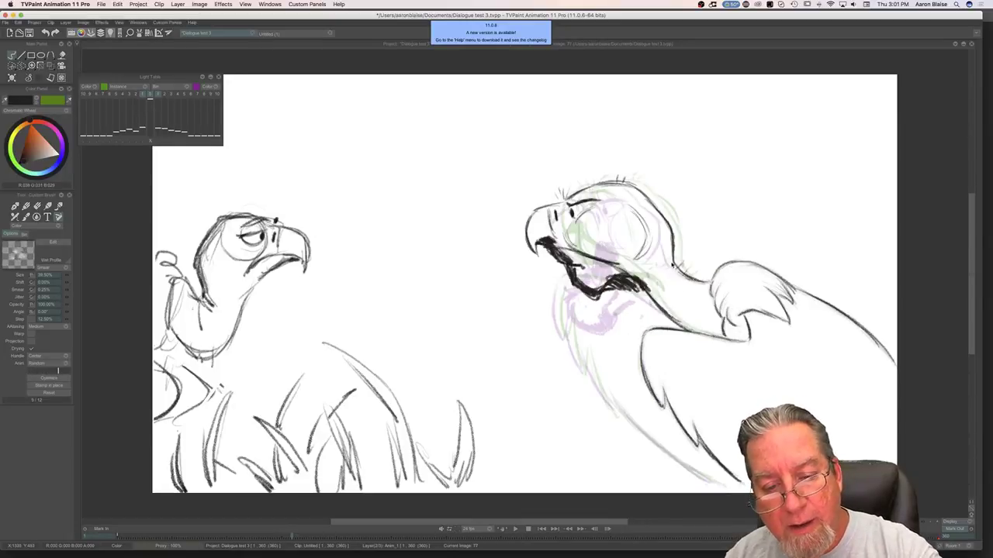
Step: Add short wrinkle strokes where the back of the head meets the neck, flipping repeatedly to match frame 76
{"action": "key", "text": "Left"}
{"action": "key", "text": "Right"}
{"action": "key", "text": "Left"}
{"action": "key", "text": "Right"}
{"action": "key", "text": "Left"}
{"action": "key", "text": "Right"}
{"action": "key", "text": "Left"}
{"action": "key", "text": "Right"}
{"action": "key", "text": "Left"}
{"action": "key", "text": "Right"}
{"action": "key", "text": "Left"}
{"action": "key", "text": "Right"}
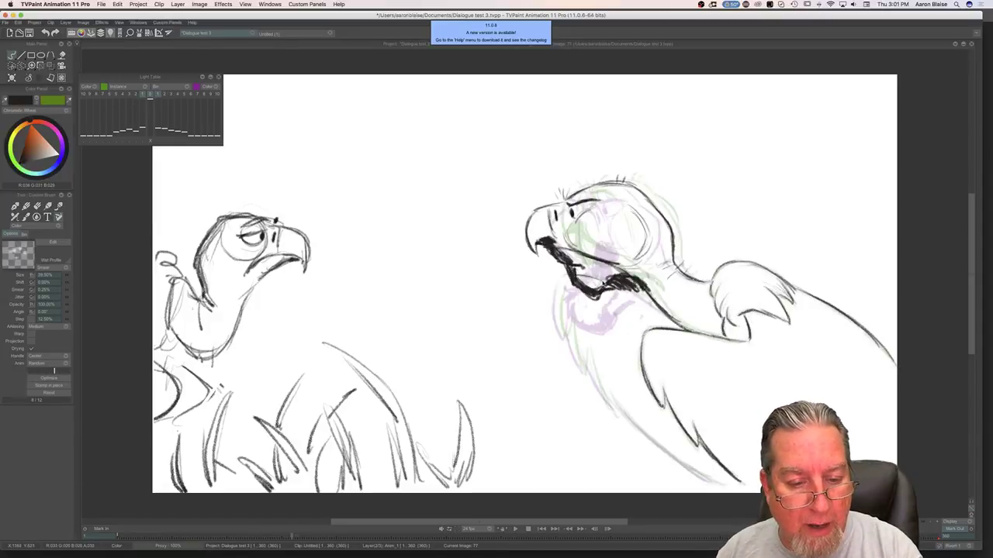
{"action": "key", "text": "Left"}
{"action": "key", "text": "Right"}
Step: Trace the jagged chest feather outline from below the beak down to the canvas's lower edge on frame 77
{"action": "left_click_drag", "start_coordinate": [562, 281], "coordinate": [558, 335]}
{"action": "left_click_drag", "start_coordinate": [562, 298], "coordinate": [580, 370]}
{"action": "mouse_move", "coordinate": [571, 319]}
{"action": "left_mouse_down"}
{"action": "mouse_move", "coordinate": [583, 364]}
{"action": "mouse_move", "coordinate": [618, 415]}
{"action": "mouse_move", "coordinate": [684, 472]}
{"action": "left_mouse_up"}
{"action": "left_click_drag", "start_coordinate": [632, 424], "coordinate": [701, 478]}
{"action": "left_click_drag", "start_coordinate": [664, 452], "coordinate": [714, 485]}
{"action": "key", "text": "Left"}
{"action": "key", "text": "Right"}
Step: Clean up the lower part of the chest outline with the eraser and pencil, checking it against frame 76
{"action": "key", "text": "e"}
{"action": "left_click_drag", "start_coordinate": [626, 419], "coordinate": [661, 458]}
{"action": "left_click_drag", "start_coordinate": [620, 415], "coordinate": [649, 454]}
{"action": "key", "text": "Left"}
{"action": "key", "text": "Right"}
{"action": "key", "text": "b"}
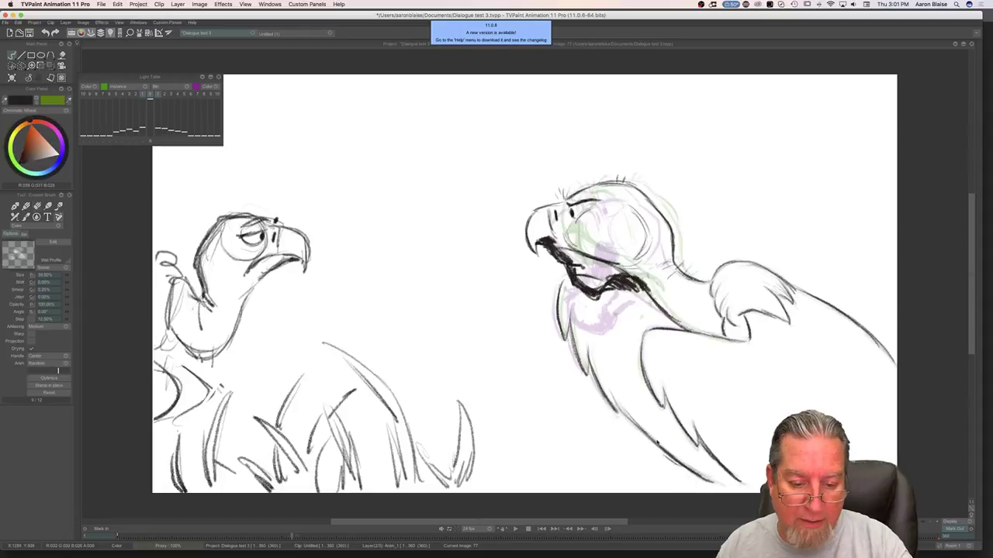
{"action": "key", "text": "Left"}
{"action": "key", "text": "Right"}
{"action": "key", "text": "Left"}
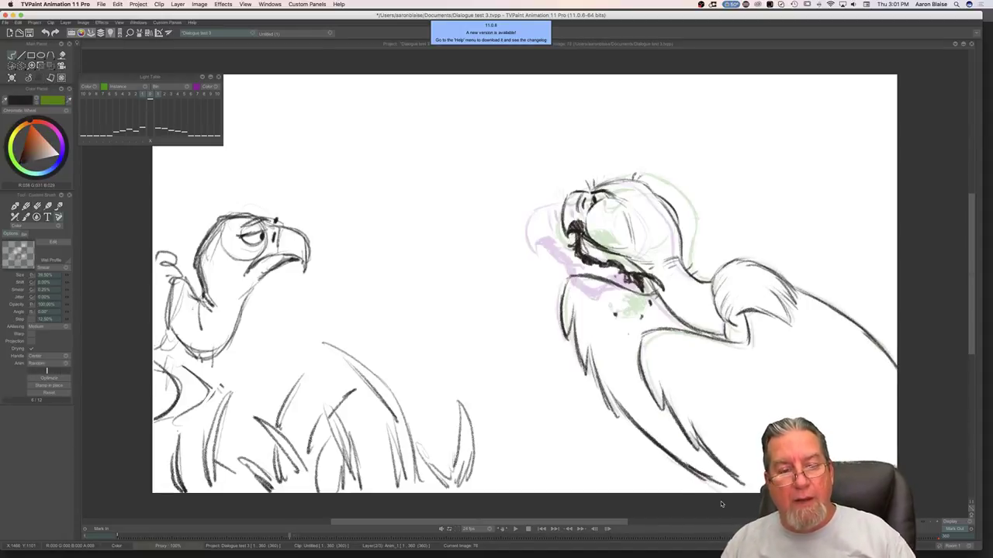
Step: Refine the eye lines under the brow and the contour at the back of the head on frame 77
{"action": "key", "text": "Right"}
{"action": "key", "text": "Left"}
{"action": "key", "text": "Right"}
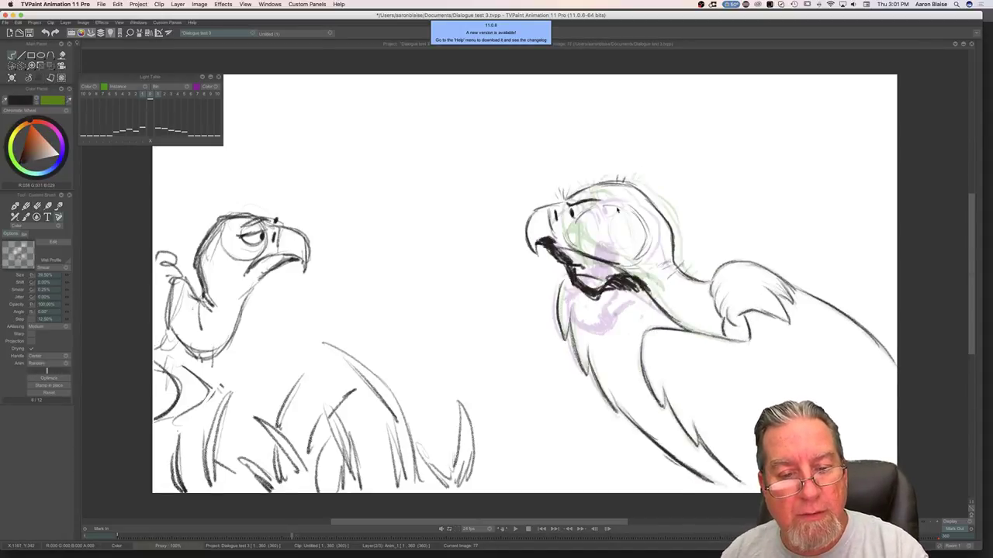
{"action": "key", "text": "Left"}
{"action": "key", "text": "Right"}
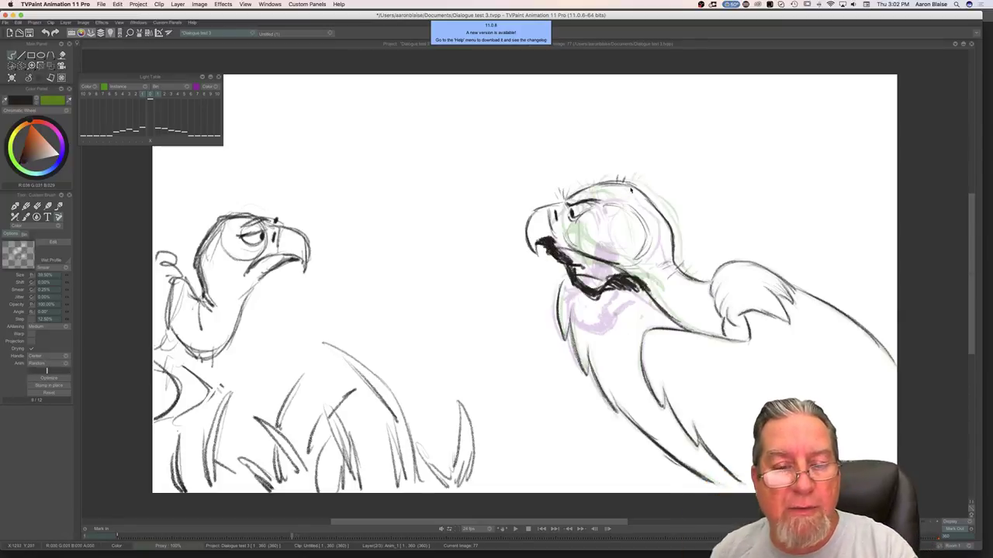
{"action": "left_click_drag", "start_coordinate": [665, 221], "coordinate": [670, 262]}
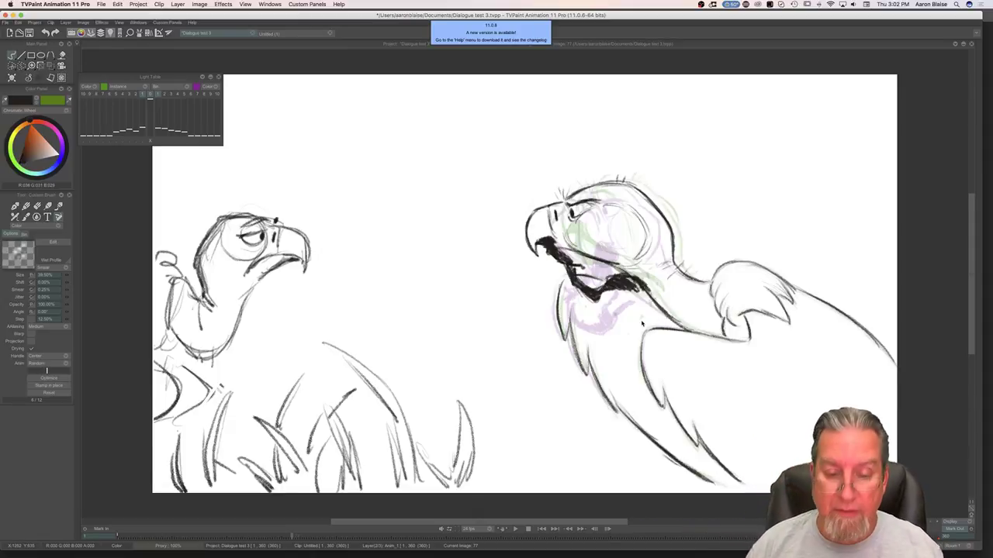
Step: Flip between frames 76 and 77 to compare the vulture's head and beak poses
{"action": "key", "text": "Left"}
{"action": "key", "text": "Right"}
{"action": "key", "text": "Left"}
{"action": "key", "text": "Right"}
{"action": "key", "text": "Left"}
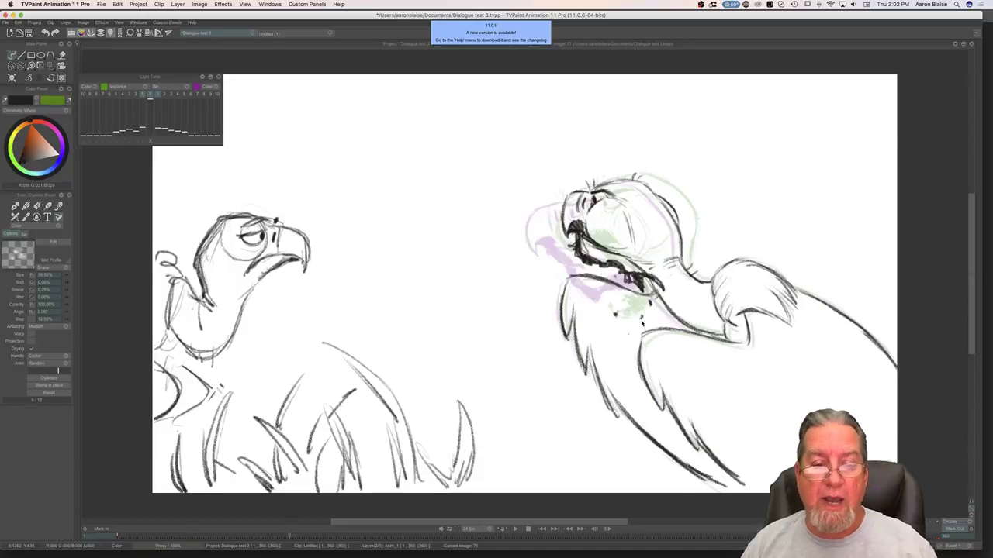
{"action": "key", "text": "Right"}
{"action": "key", "text": "Left"}
{"action": "key", "text": "Right"}
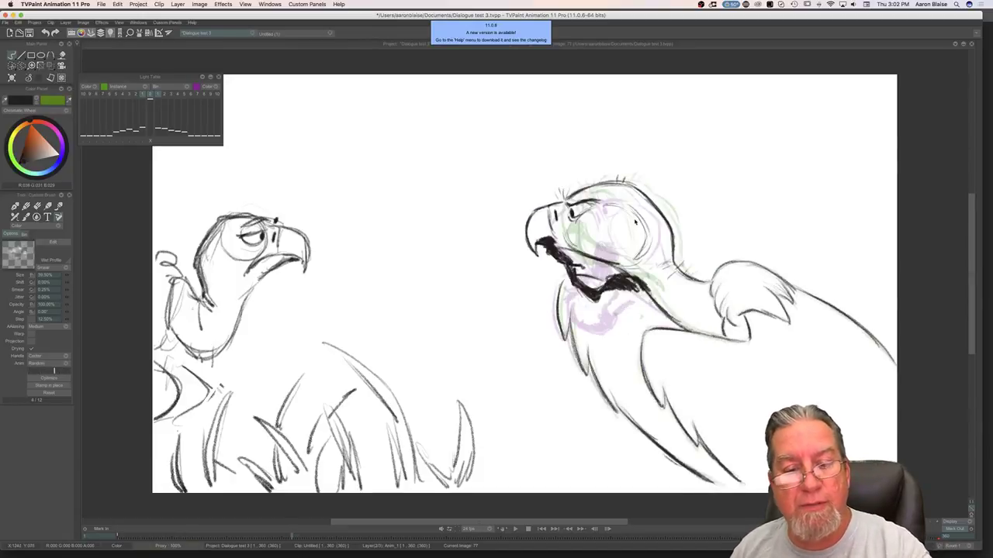
Step: Darken the chest feather outline and the front edge of the wing on frame 77
{"action": "key", "text": "Left"}
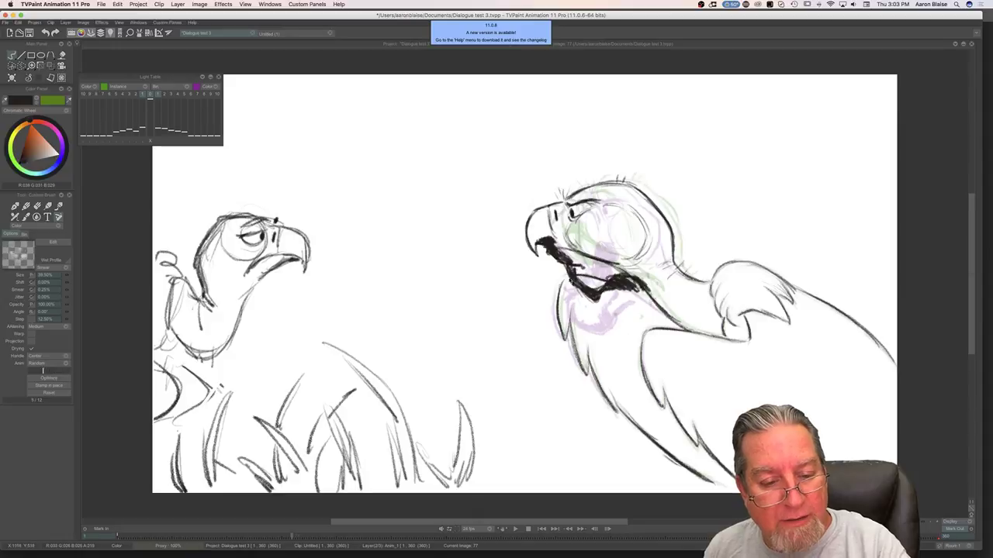
{"action": "mouse_move", "coordinate": [561, 284]}
{"action": "left_mouse_down"}
{"action": "mouse_move", "coordinate": [565, 338]}
{"action": "mouse_move", "coordinate": [574, 331]}
{"action": "left_mouse_up"}
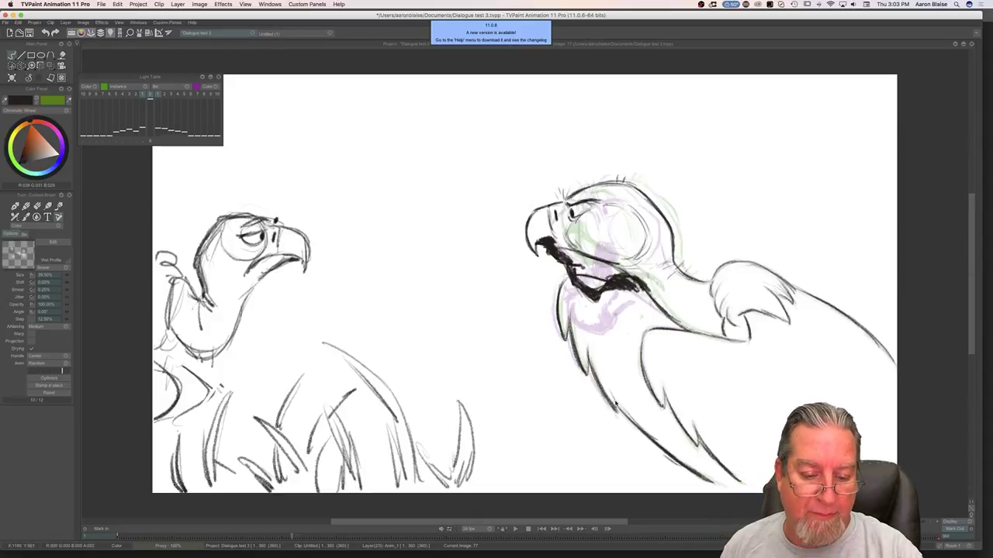
{"action": "mouse_move", "coordinate": [746, 315]}
{"action": "left_mouse_down"}
{"action": "mouse_move", "coordinate": [749, 339]}
{"action": "mouse_move", "coordinate": [694, 340]}
{"action": "mouse_move", "coordinate": [640, 363]}
{"action": "left_mouse_up"}
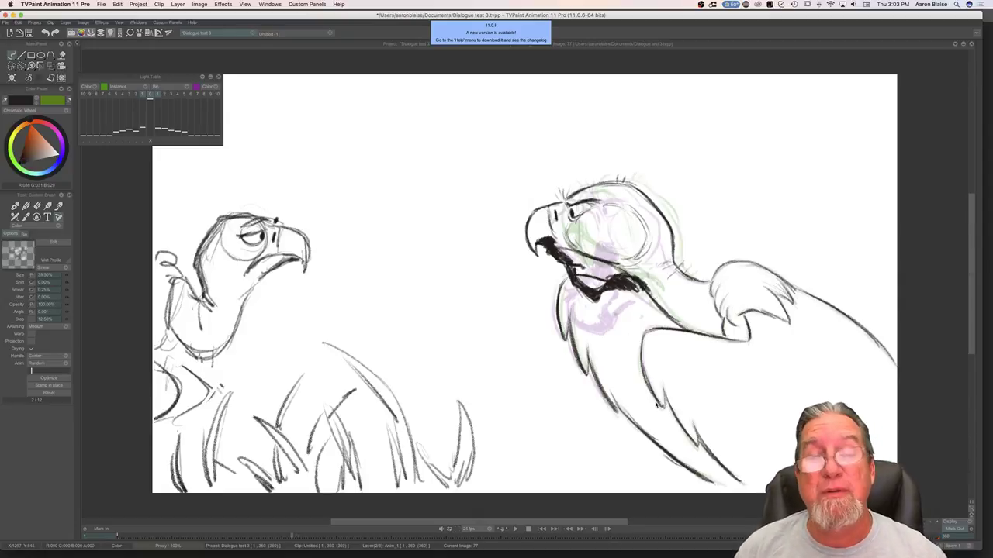
Step: Show the timeline, go to frame 76 and toggle the dialogue sound track's audio
{"action": "key", "text": "Tab"}
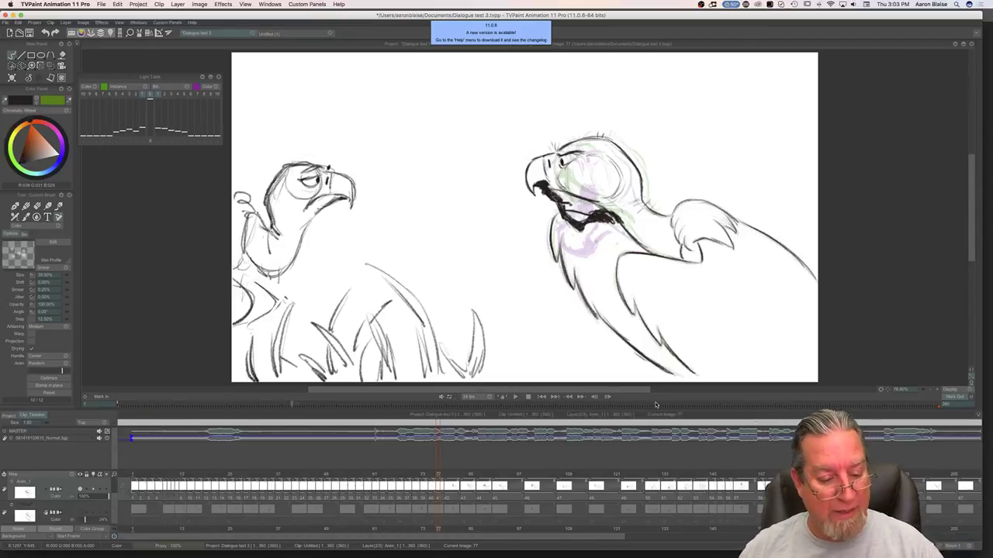
{"action": "left_click", "coordinate": [435, 477]}
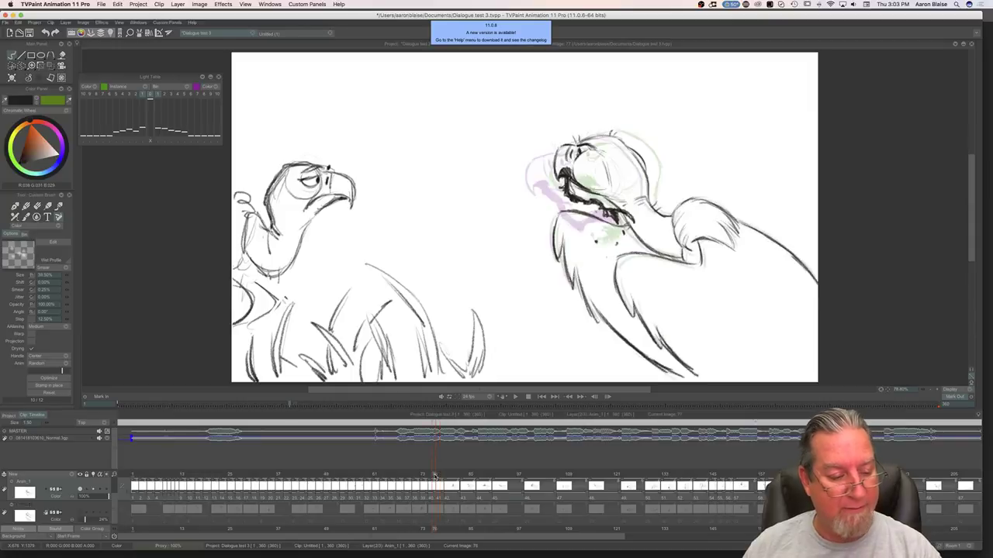
{"action": "left_click", "coordinate": [99, 438]}
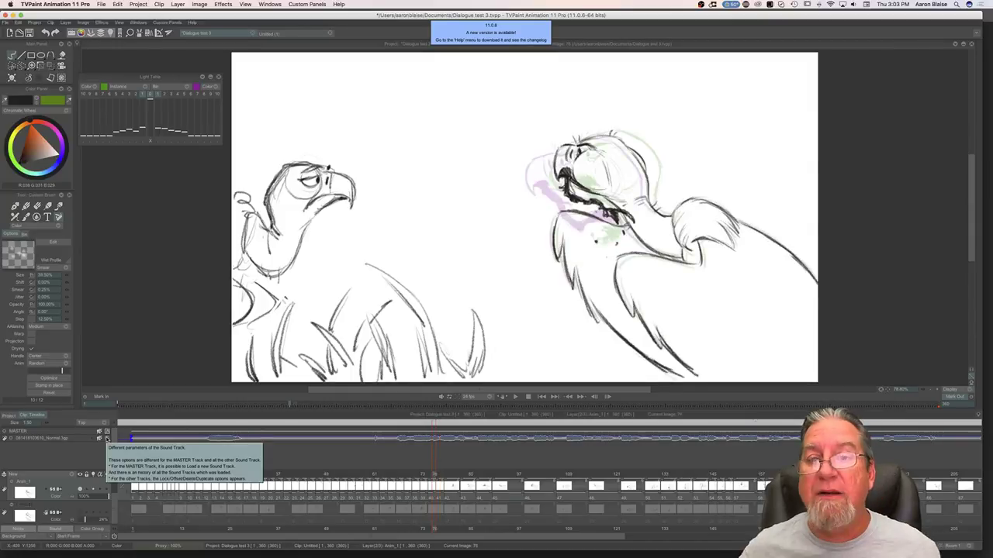